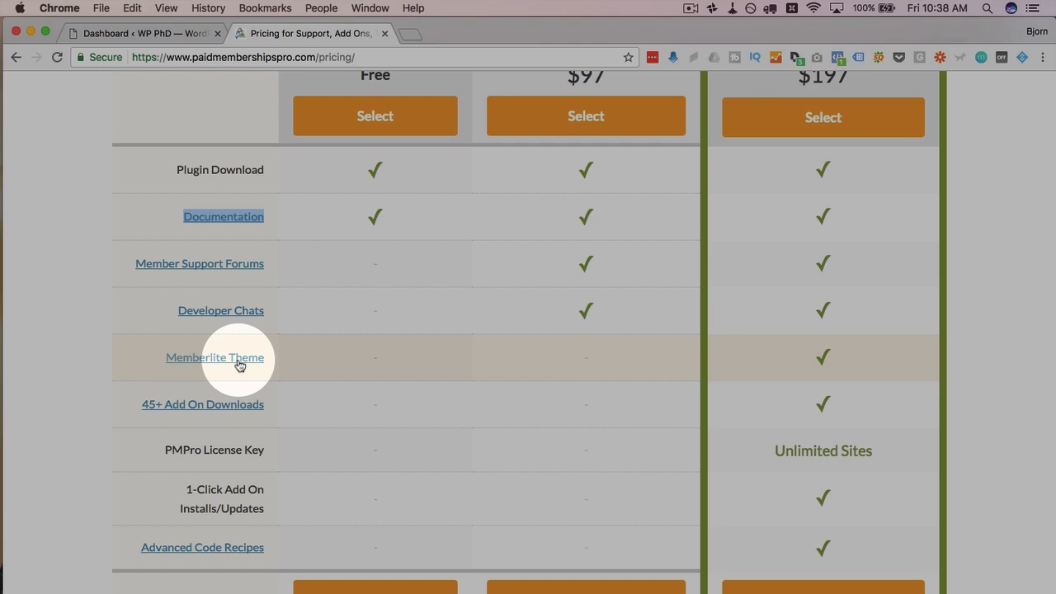
# Step: Scroll the pricing comparison, then scroll down to the Plus and Free Add Ons sections
pyautogui.scroll(-1, 237, 368)
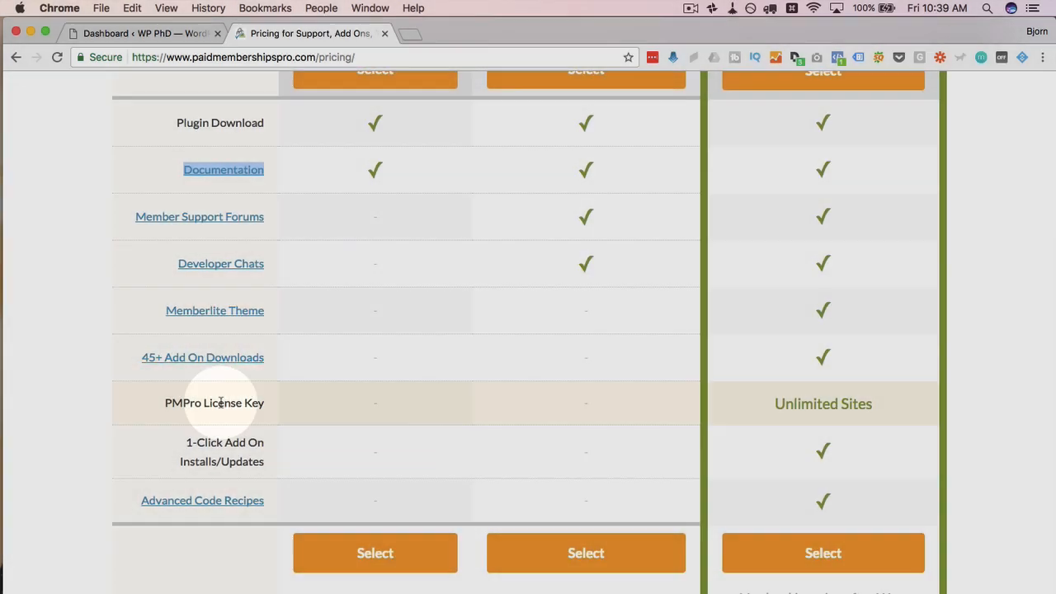
pyautogui.scroll(4, 163, 306)
pyautogui.scroll(6, 162, 306)
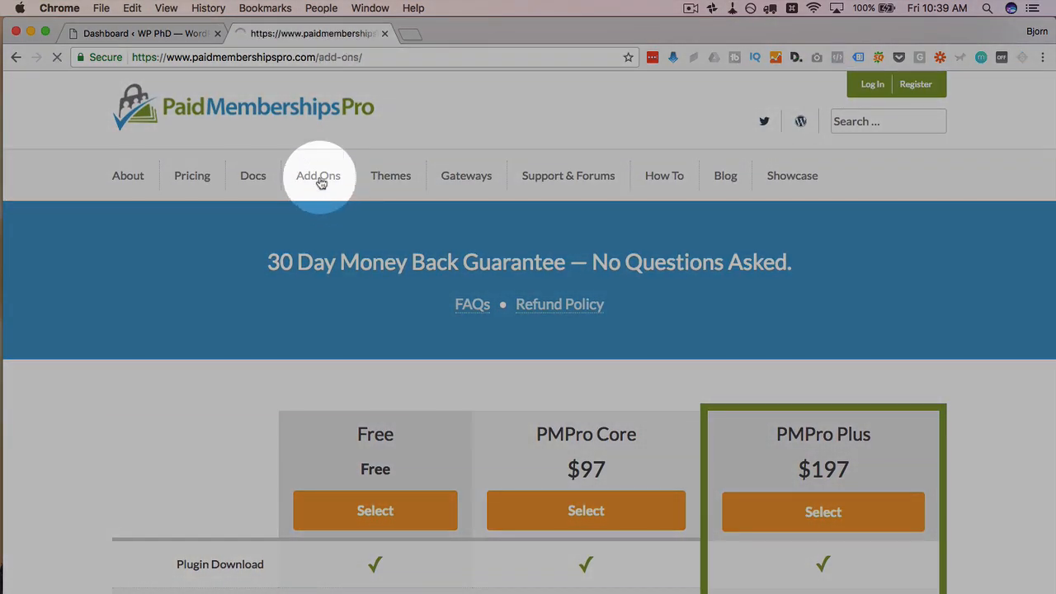
pyautogui.scroll(-5, 334, 382)
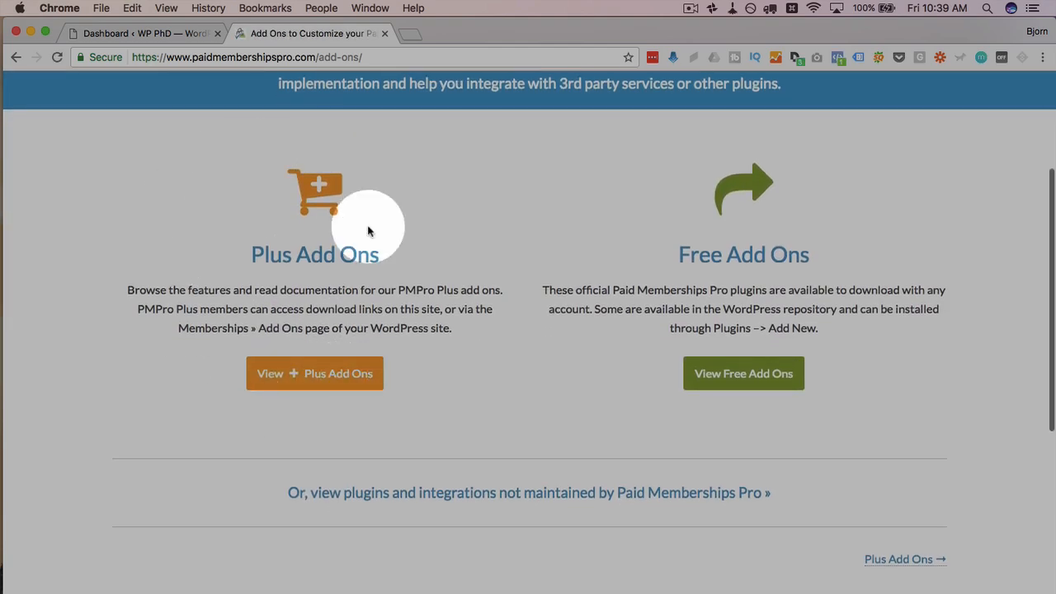
# Step: Browse the Free Add Ons list down to WP Bouncer, then return to the Add Ons overview
pyautogui.click(745, 375)
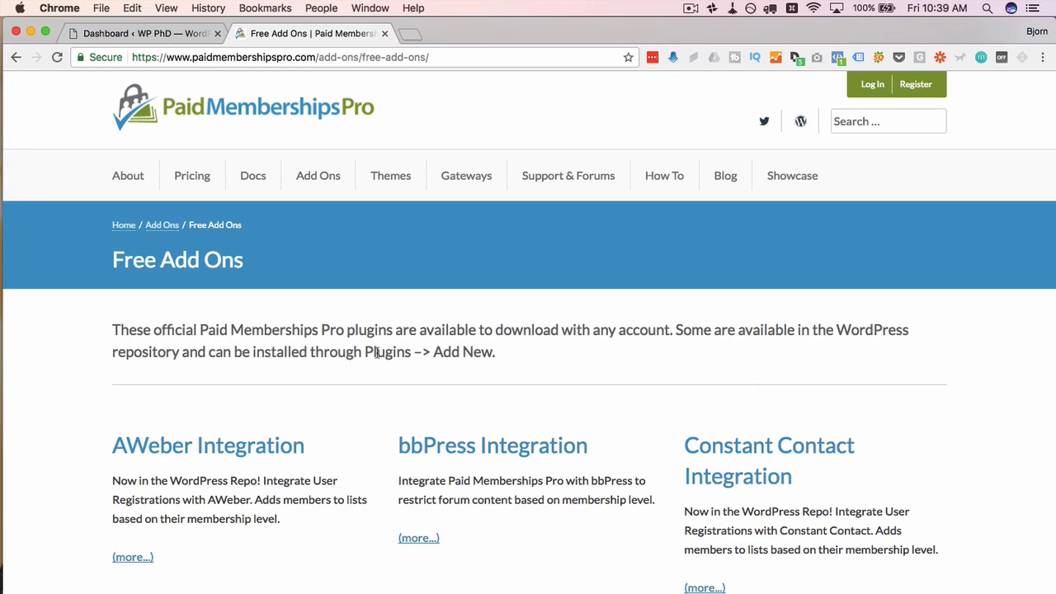
pyautogui.scroll(-5, 376, 352)
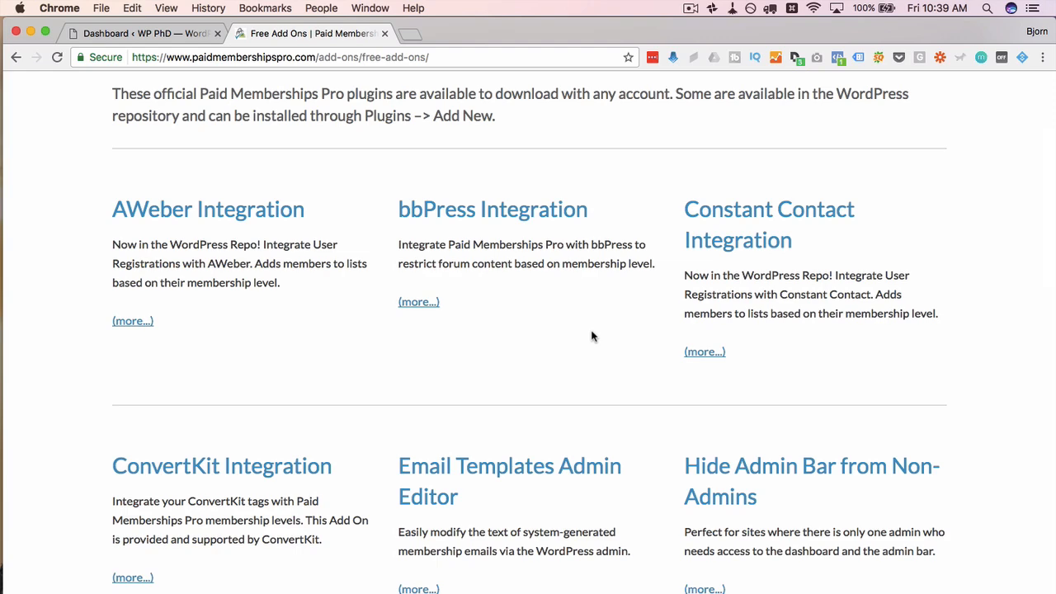
pyautogui.scroll(-10, 591, 335)
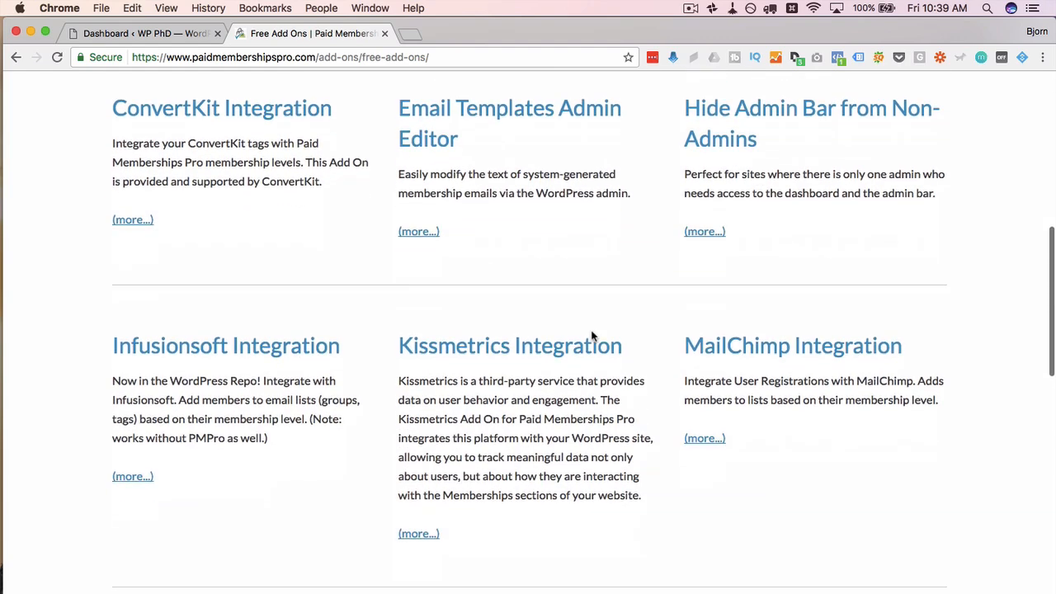
pyautogui.scroll(-3, 592, 330)
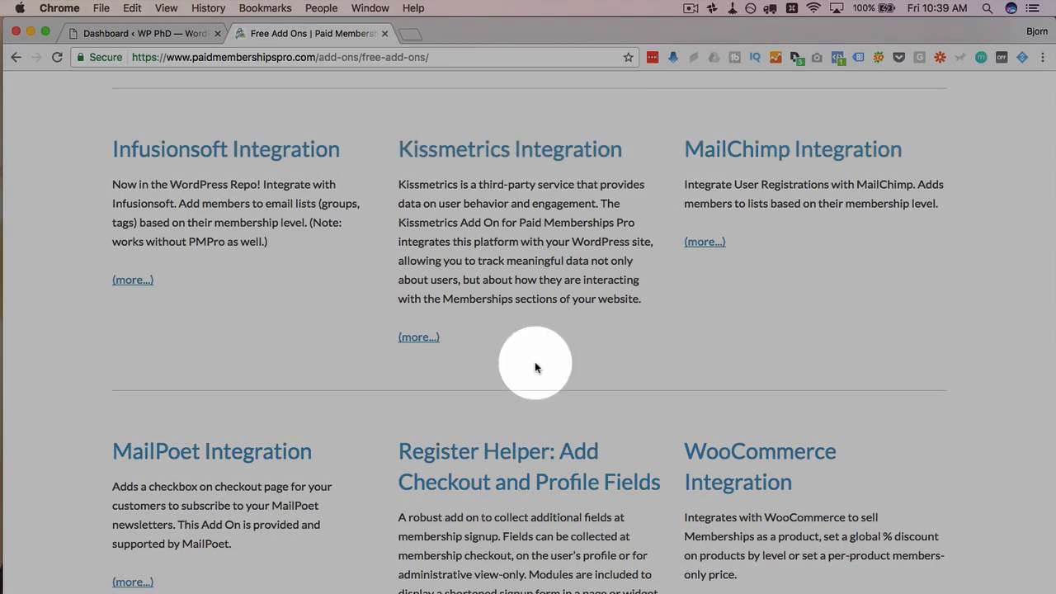
pyautogui.scroll(-6, 534, 367)
pyautogui.scroll(-3, 462, 483)
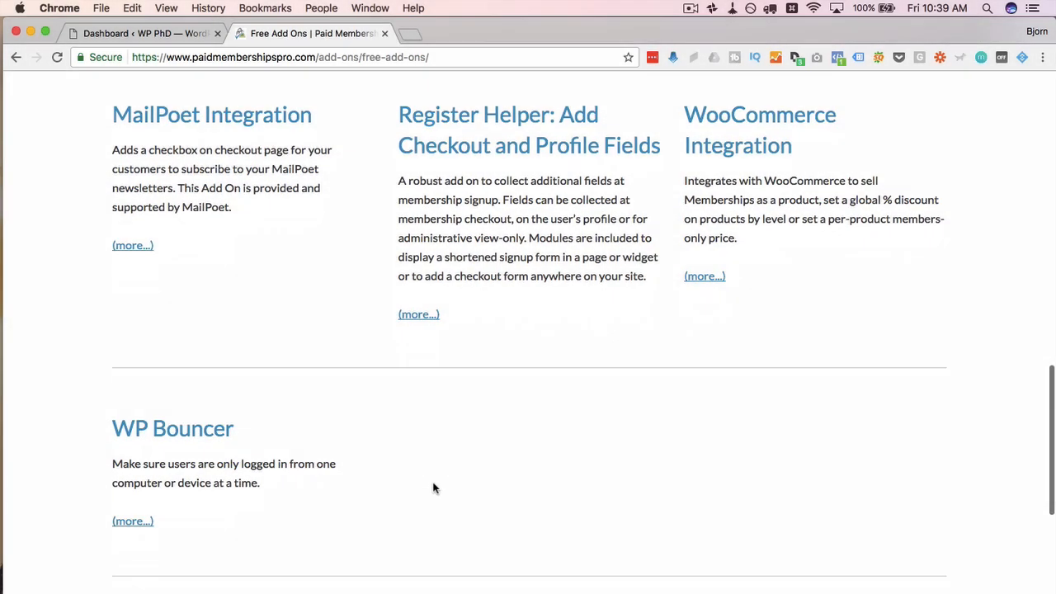
pyautogui.scroll(-5, 433, 487)
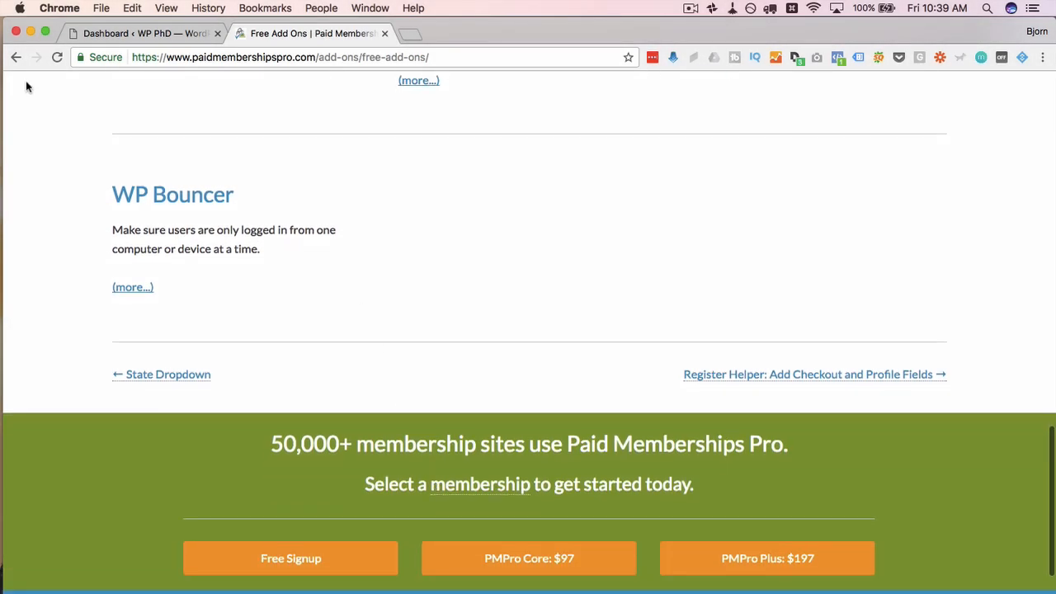
pyautogui.click(15, 57)
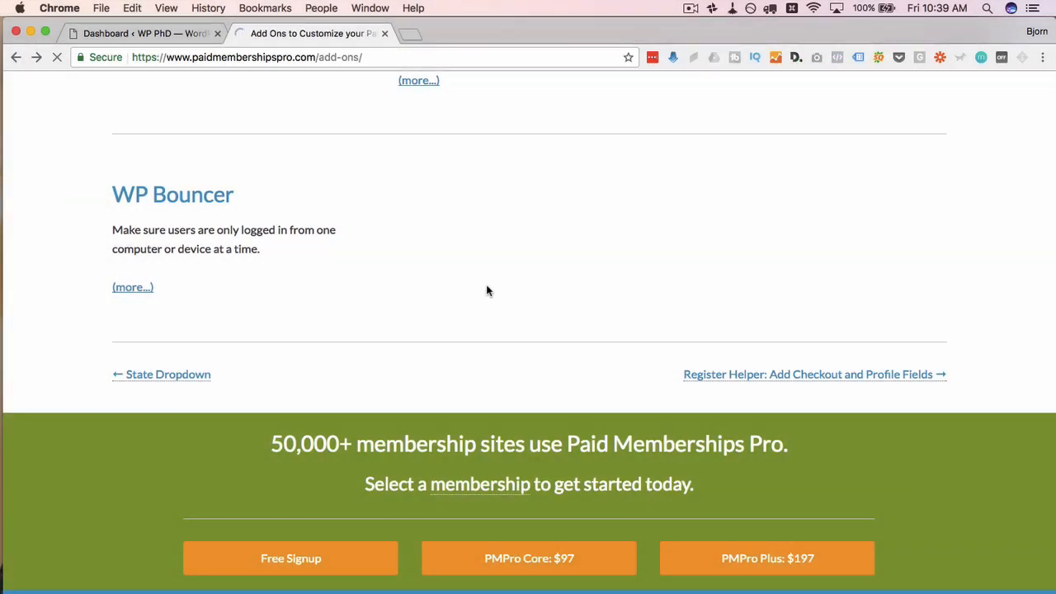
pyautogui.scroll(-3, 487, 289)
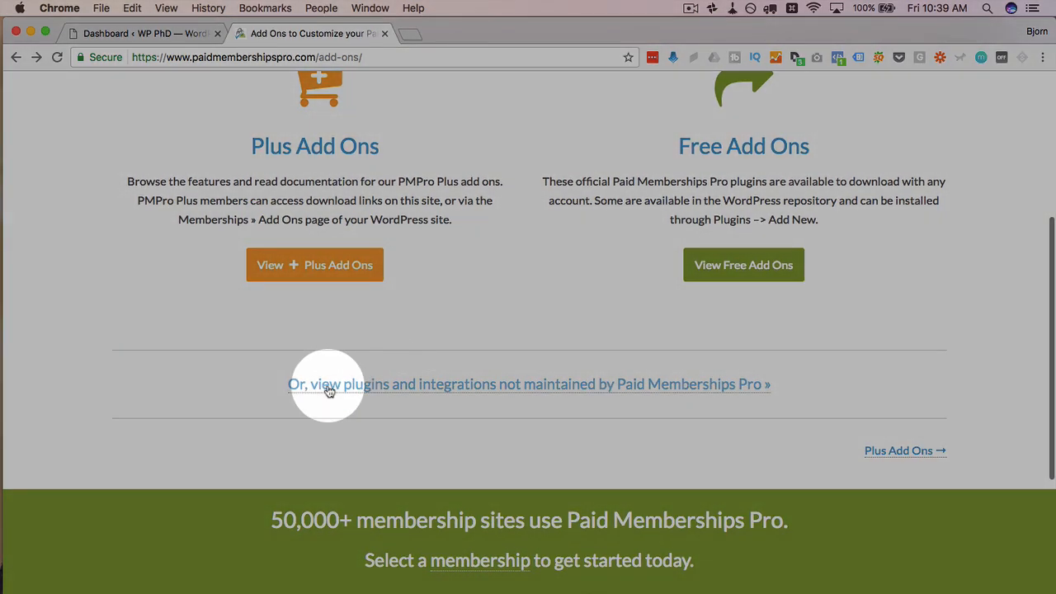
# Step: Open the third-party plugins listing and scroll down past LearnDash and MailPoet
pyautogui.click(701, 388)
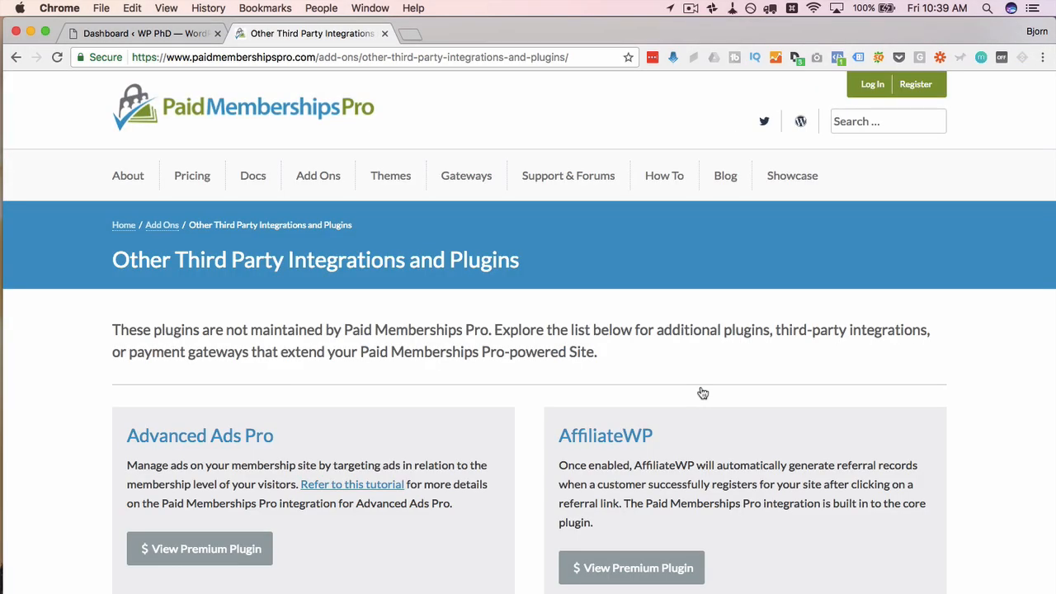
pyautogui.scroll(-2, 539, 387)
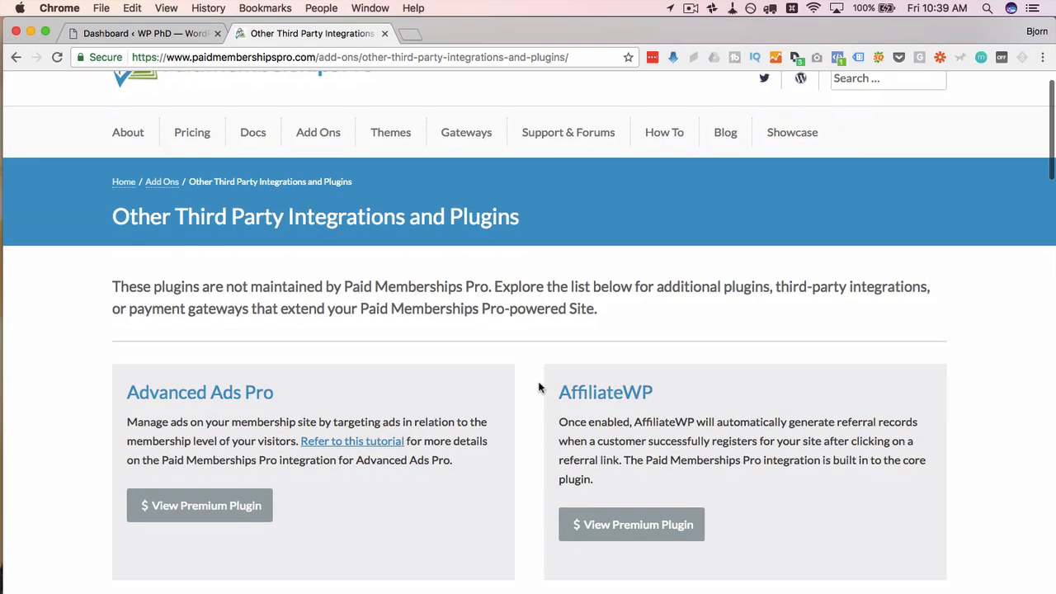
pyautogui.scroll(-10, 539, 387)
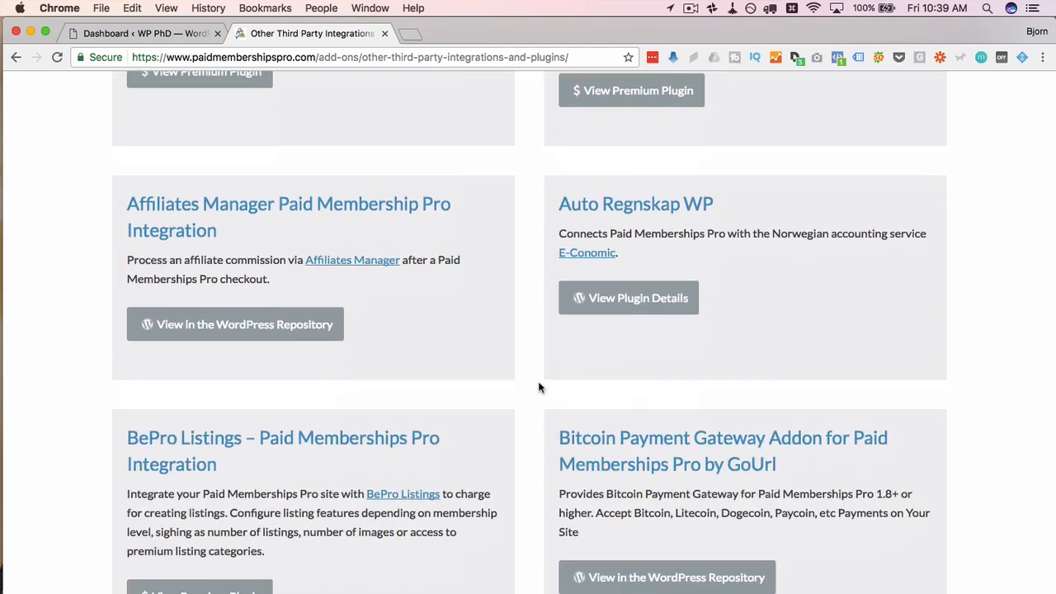
pyautogui.scroll(-1, 539, 387)
pyautogui.scroll(-5, 539, 387)
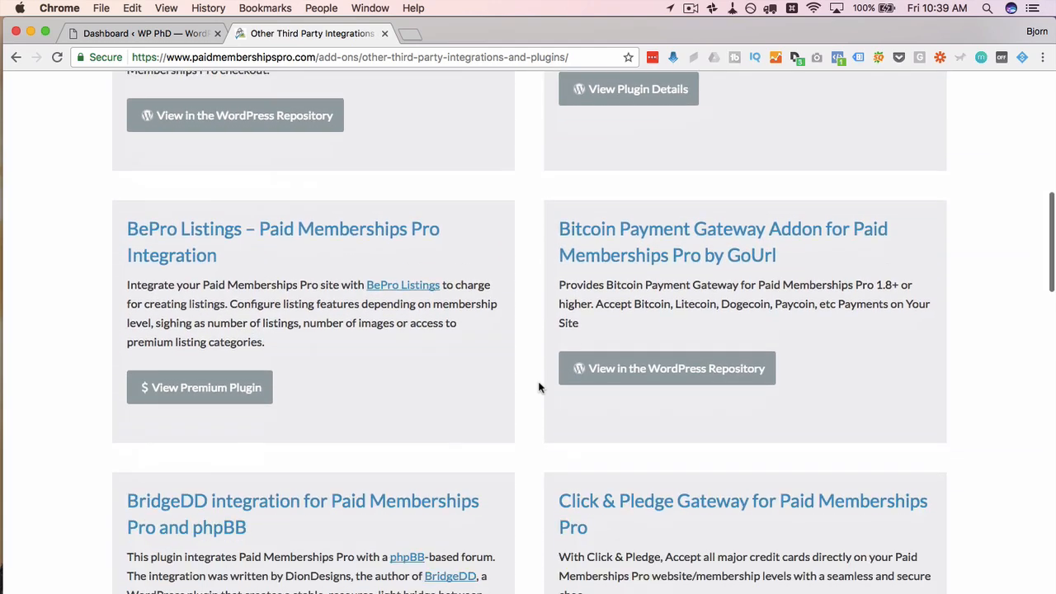
pyautogui.scroll(-6, 539, 387)
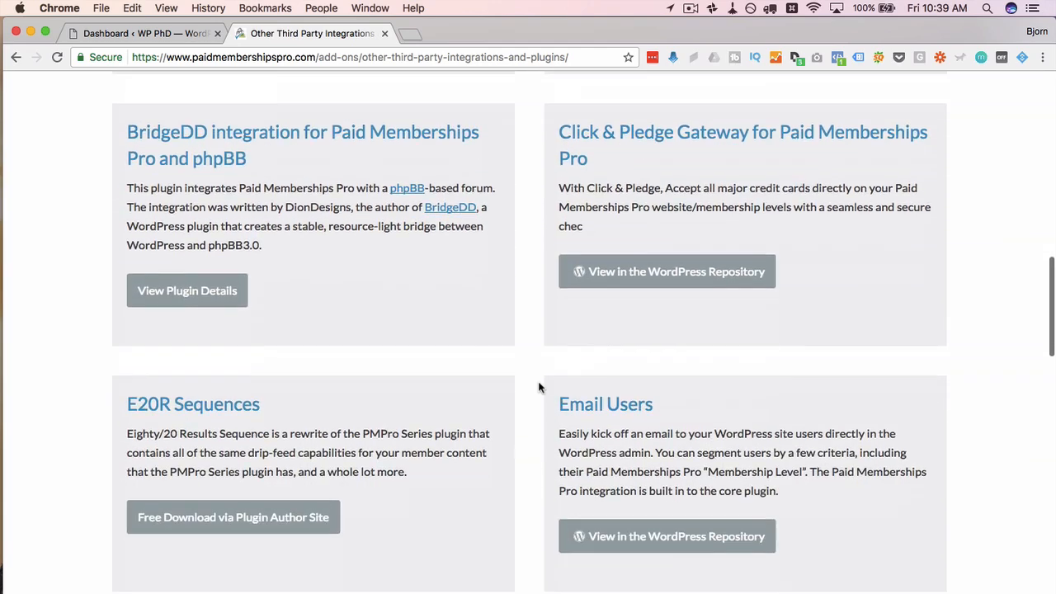
pyautogui.scroll(-3, 525, 435)
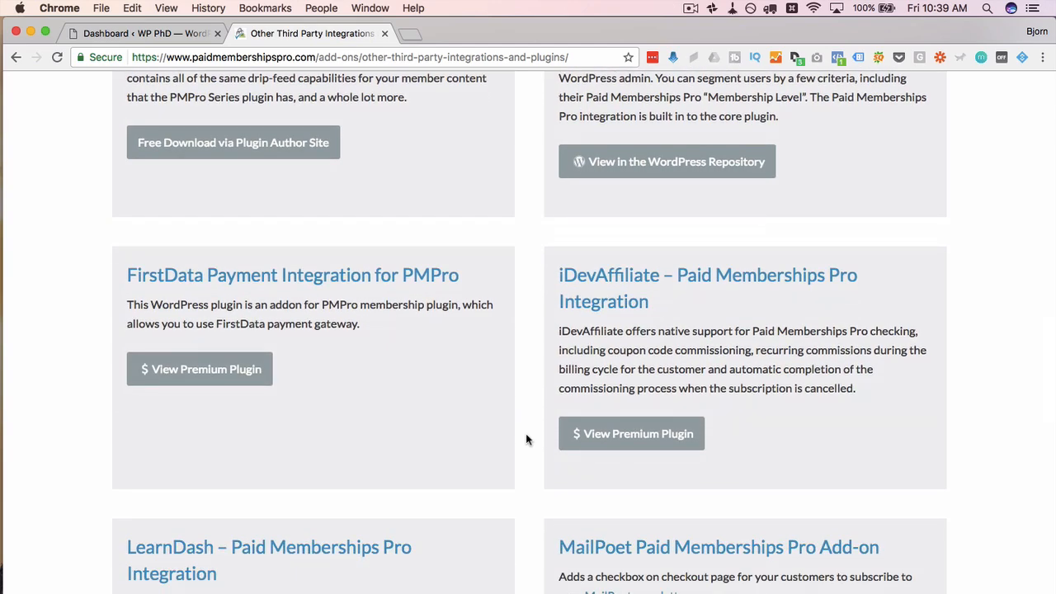
# Step: Scroll back up to the Other Third Party Integrations and Plugins page header
pyautogui.scroll(2, 567, 235)
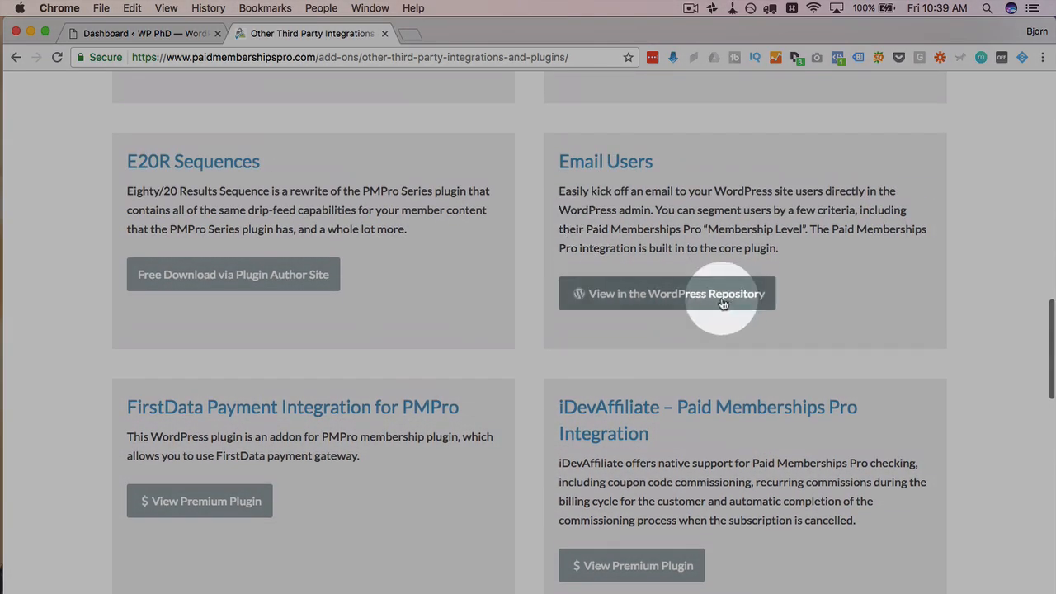
pyautogui.scroll(-2, 553, 398)
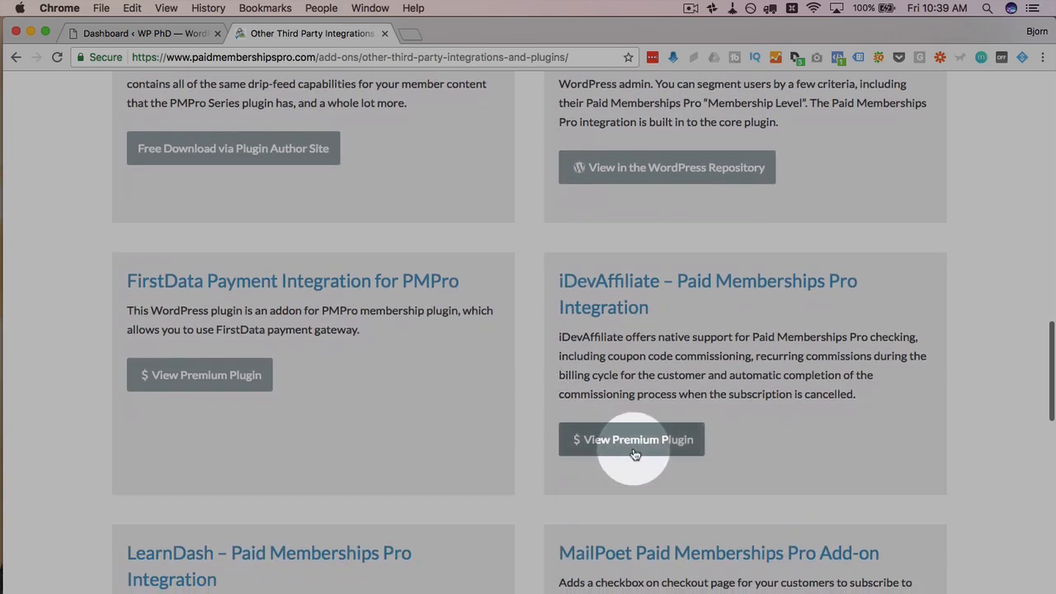
pyautogui.scroll(3, 255, 392)
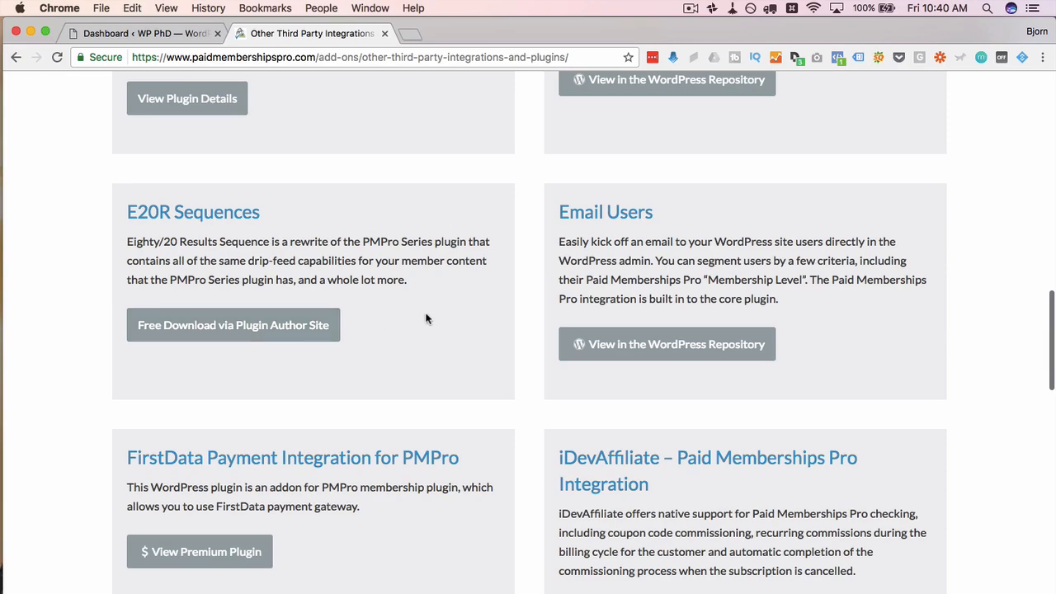
pyautogui.scroll(-8, 426, 318)
pyautogui.scroll(-1, 427, 318)
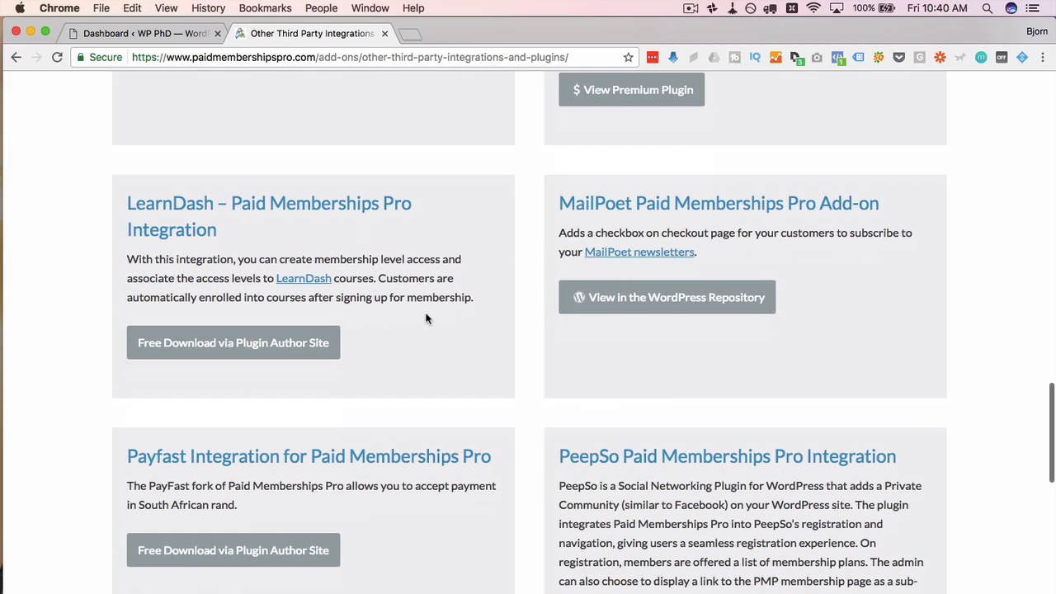
pyautogui.scroll(15, 426, 318)
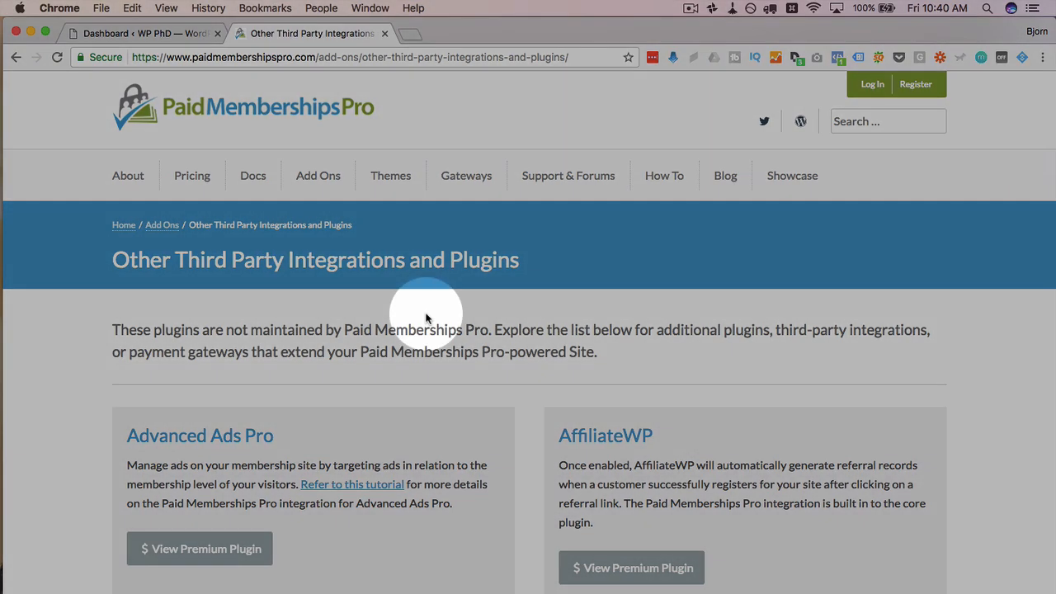
# Step: On the WordPress dashboard, go to Plugins > Add New and search for Paid Memberships Pro
pyautogui.click(152, 33)
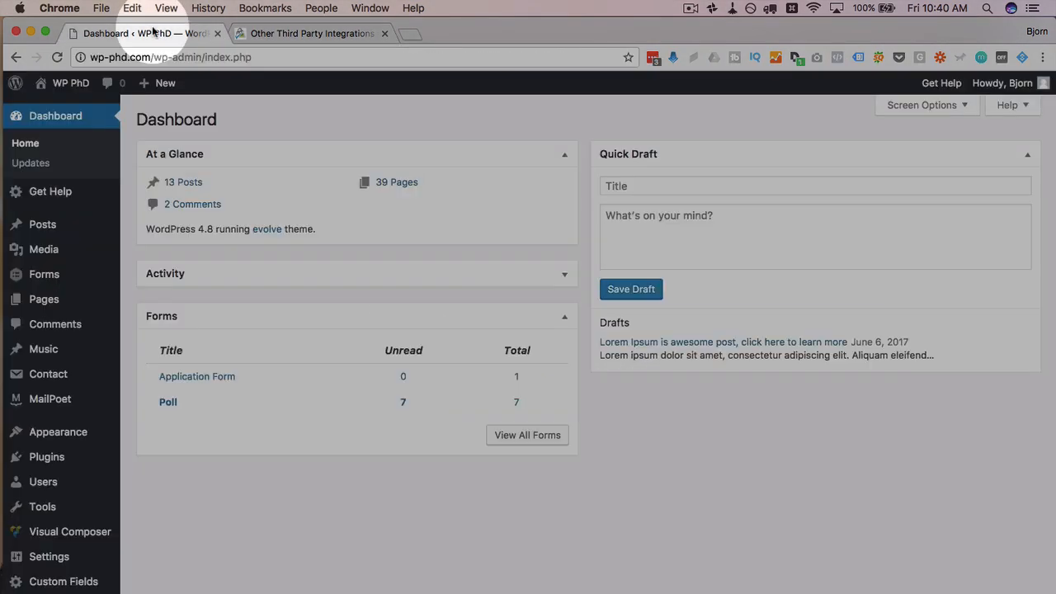
pyautogui.moveTo(64, 459)
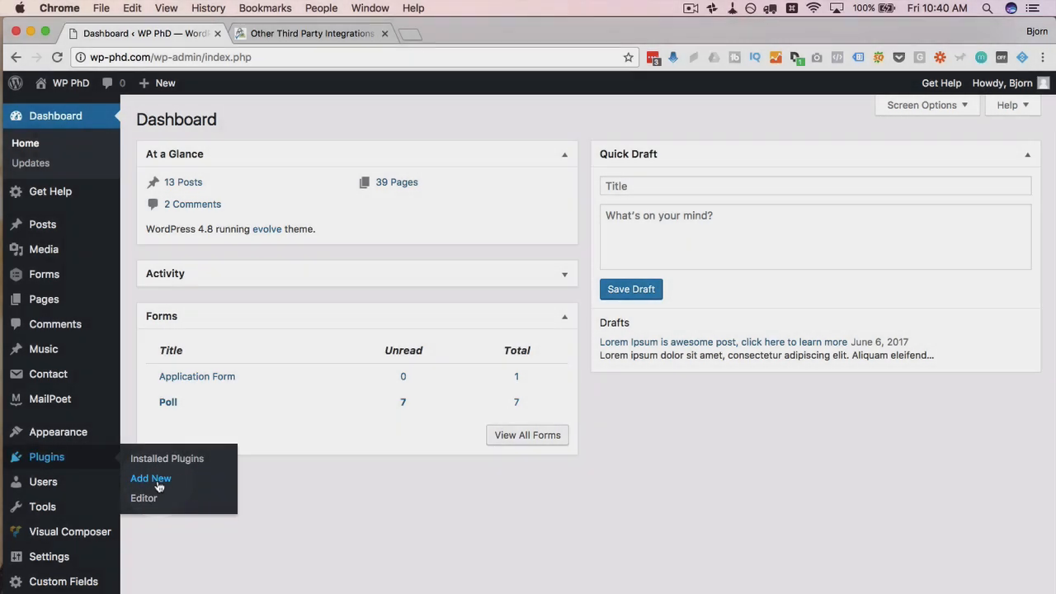
pyautogui.click(159, 486)
pyautogui.write('padi')
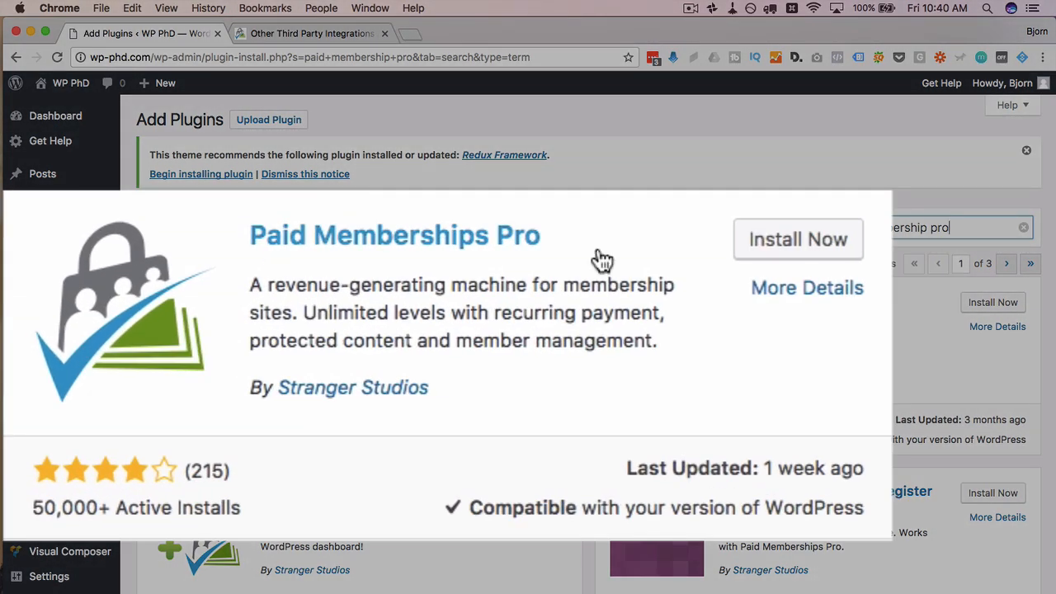
# Step: Install and activate Paid Memberships Pro from the search results
pyautogui.scroll(-2, 712, 272)
pyautogui.scroll(-2, 401, 448)
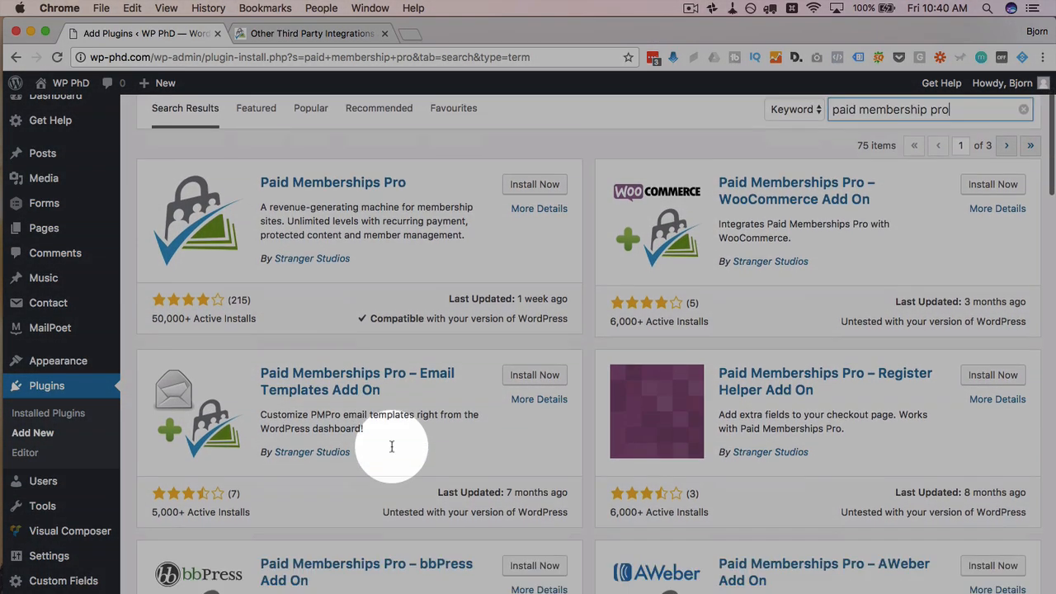
pyautogui.scroll(-3, 401, 478)
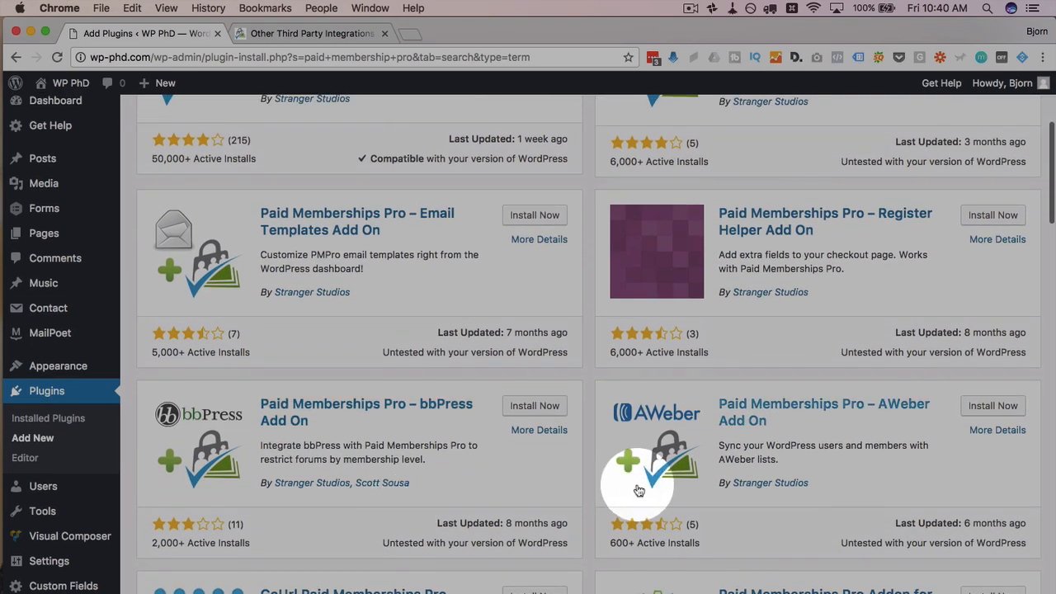
pyautogui.scroll(6, 433, 471)
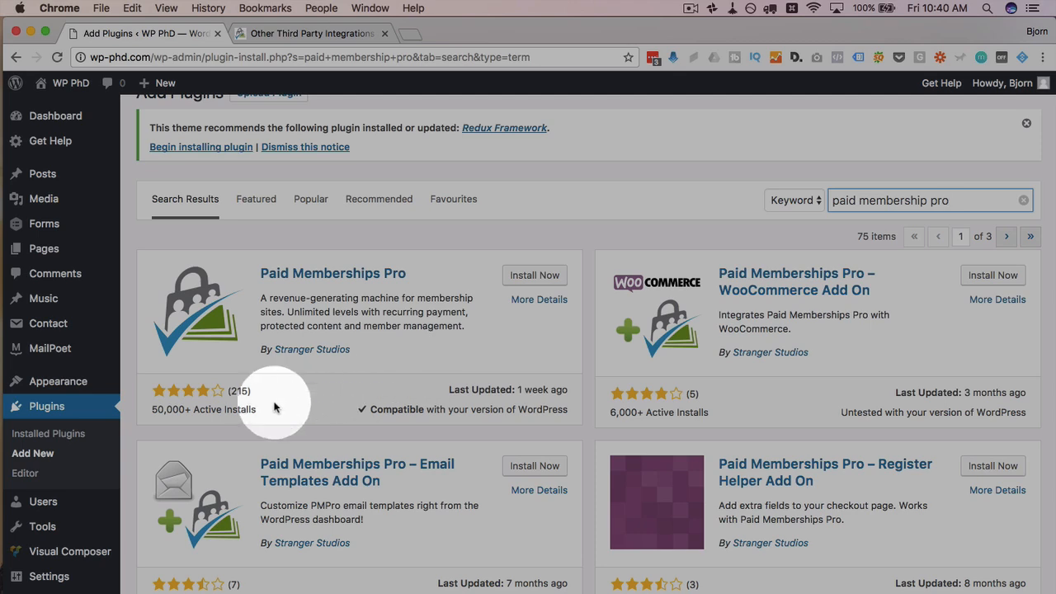
pyautogui.click(533, 278)
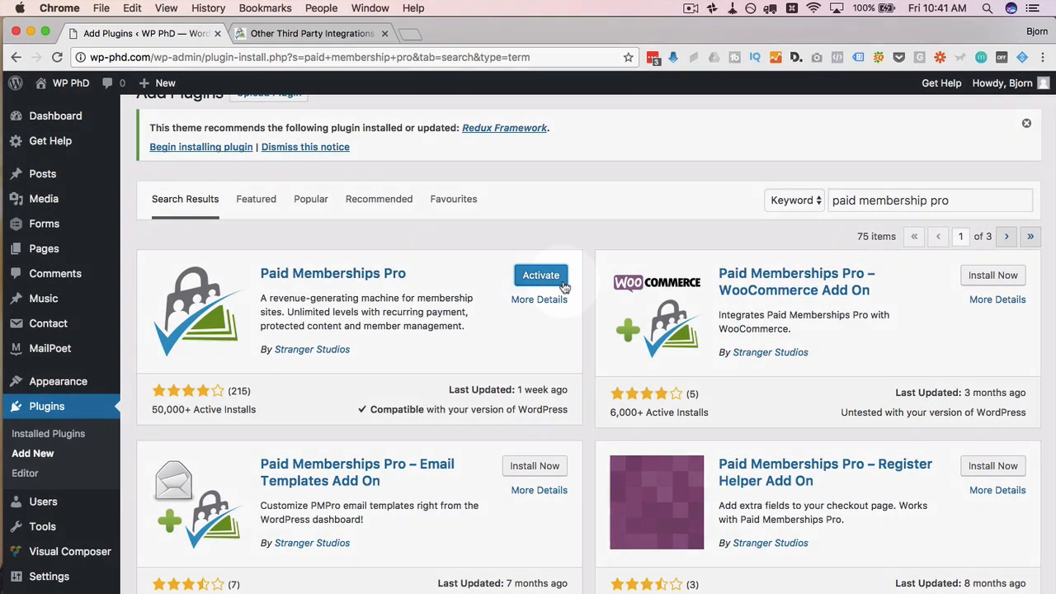
pyautogui.click(557, 275)
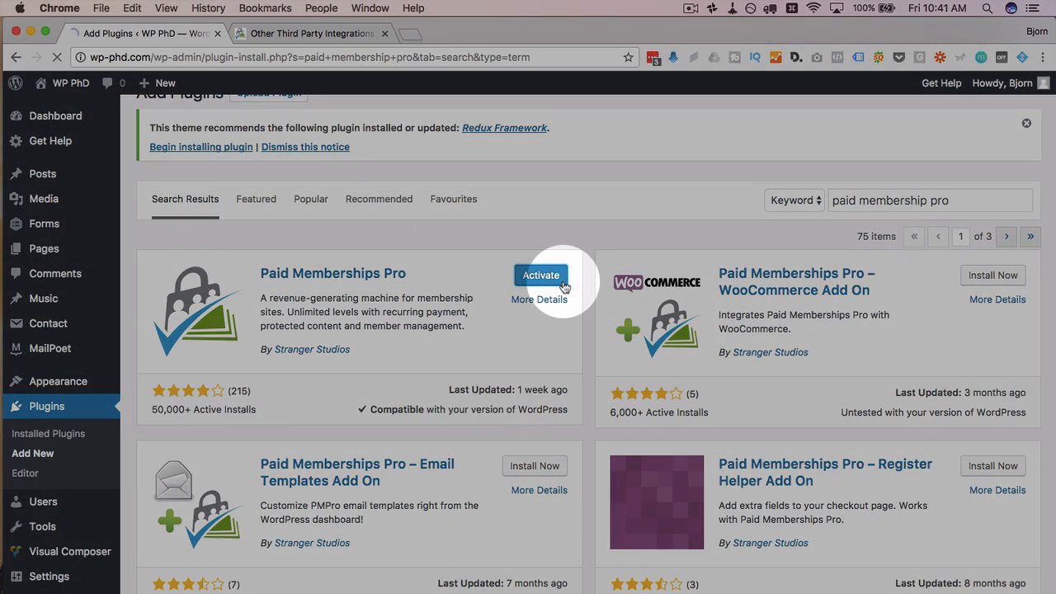
# Step: Open Memberships > Page Settings and scroll through the page assignment dropdowns
pyautogui.scroll(-2, 90, 528)
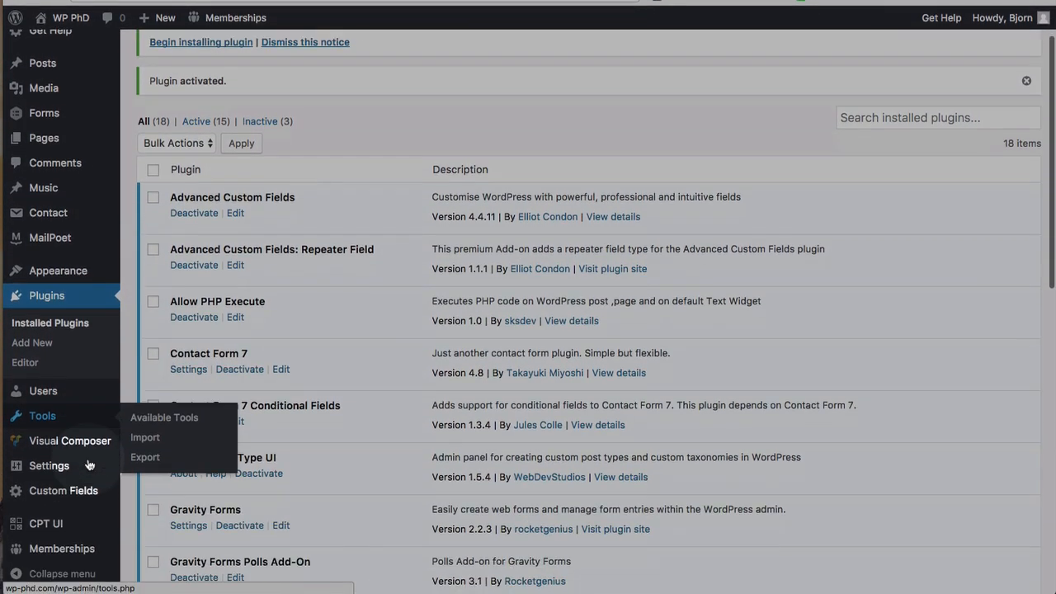
pyautogui.moveTo(51, 558)
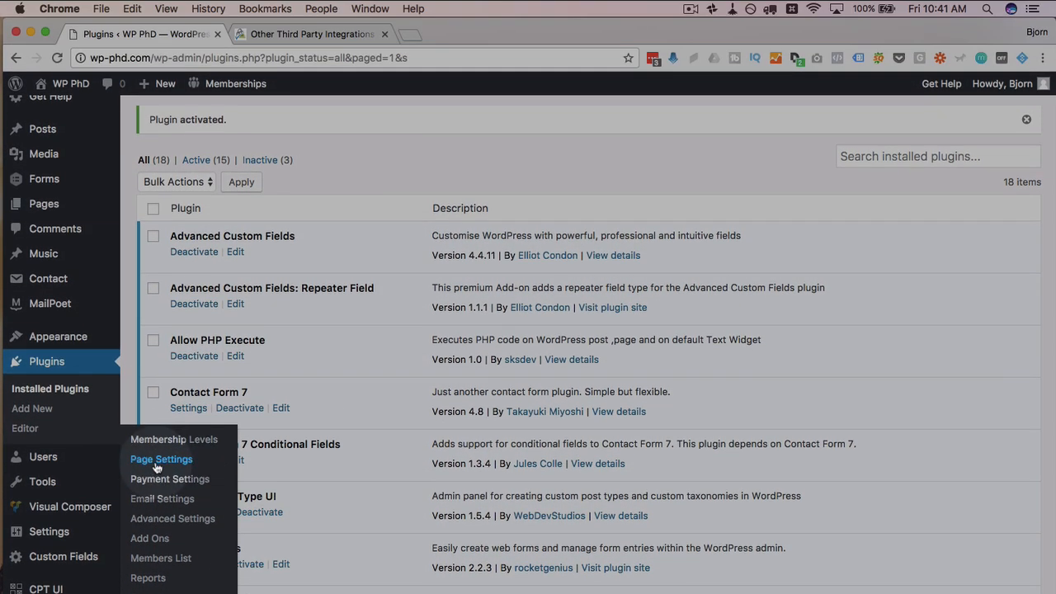
pyautogui.click(156, 414)
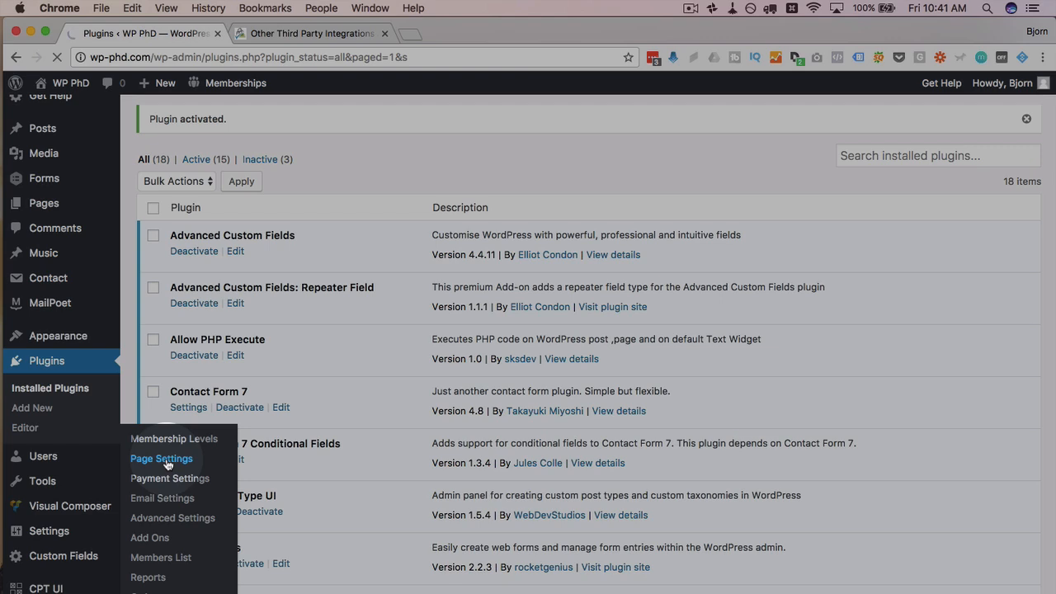
pyautogui.scroll(-1, 552, 344)
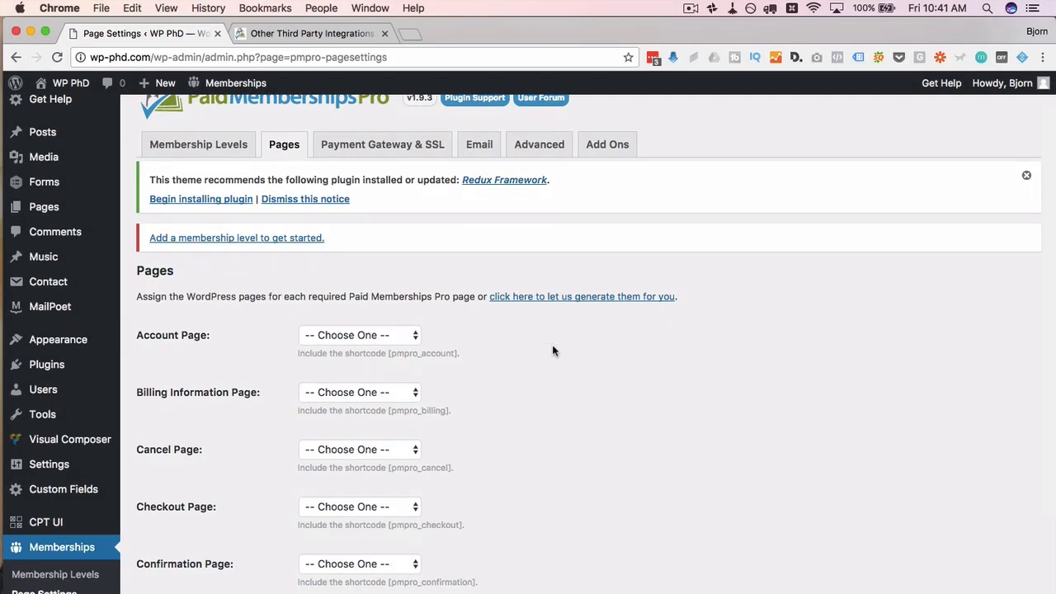
pyautogui.scroll(-3, 553, 351)
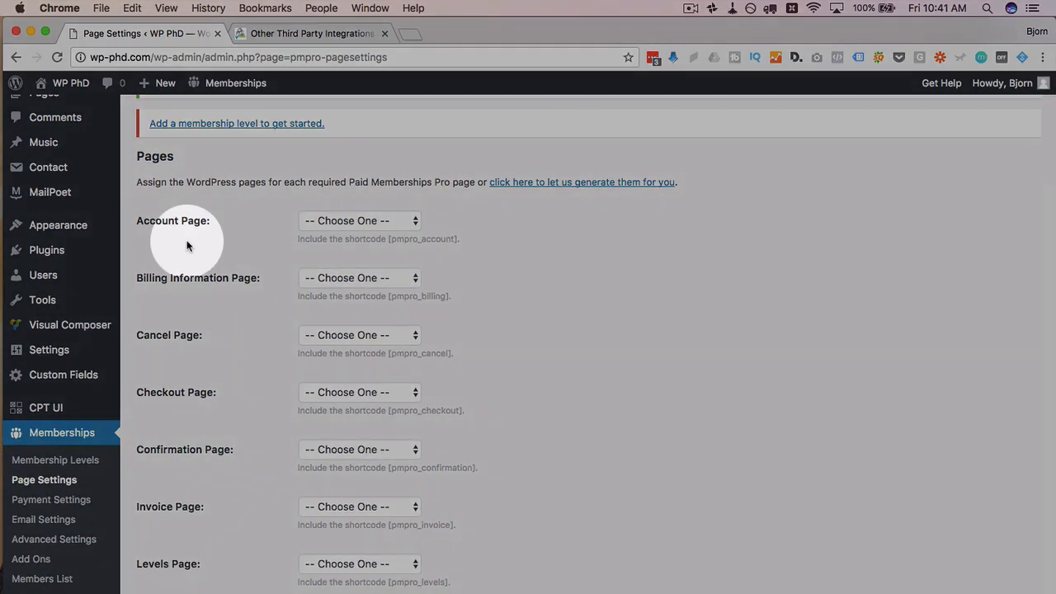
pyautogui.scroll(-1, 187, 245)
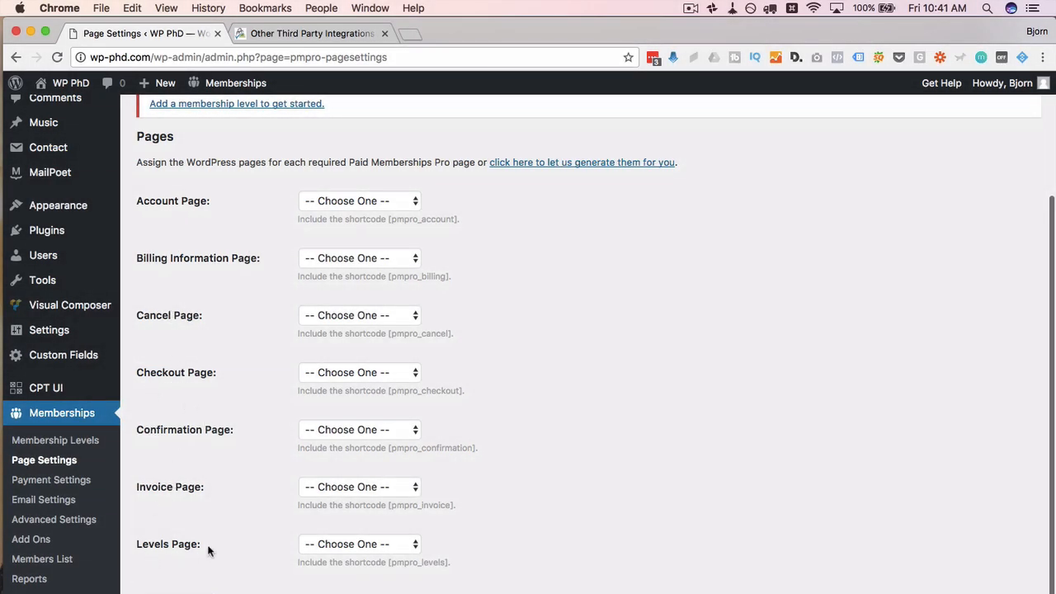
pyautogui.scroll(-1, 209, 551)
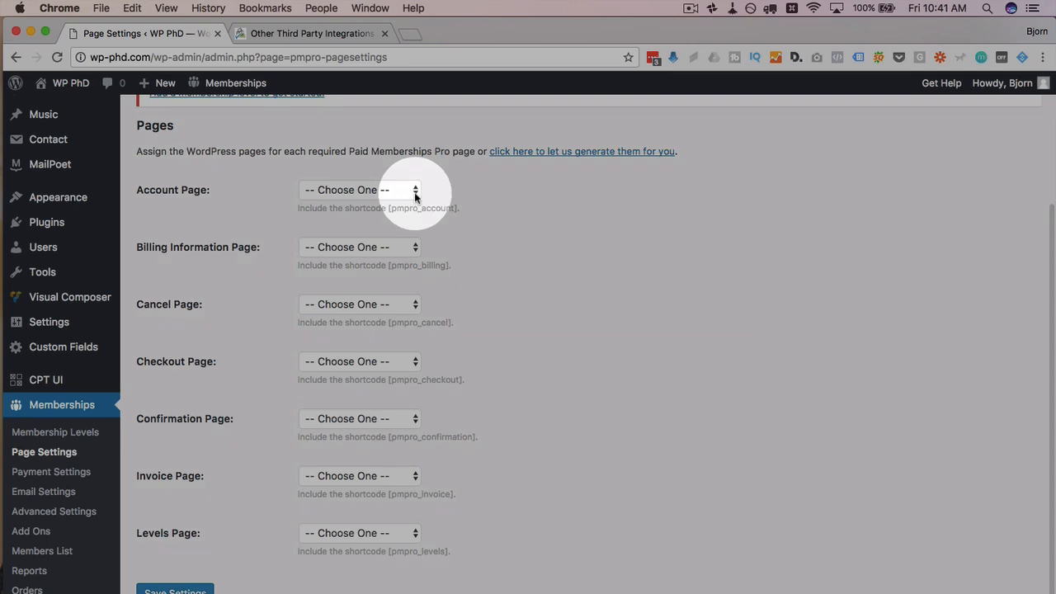
# Step: Check the account page shortcode and its page list, leaving the page unassigned
pyautogui.moveTo(462, 208); pyautogui.dragTo(387, 212)
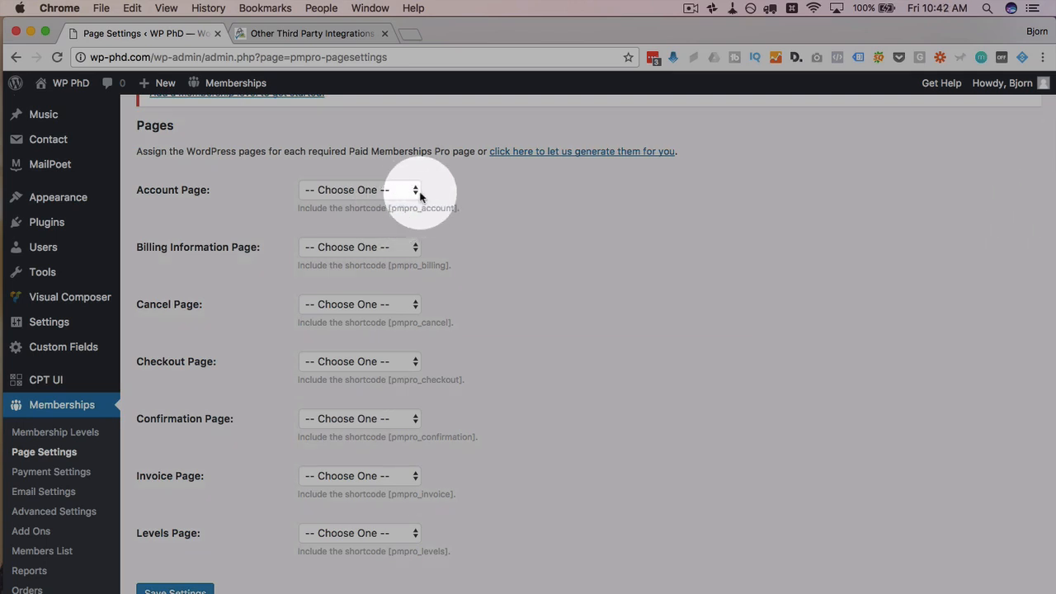
pyautogui.click(415, 189)
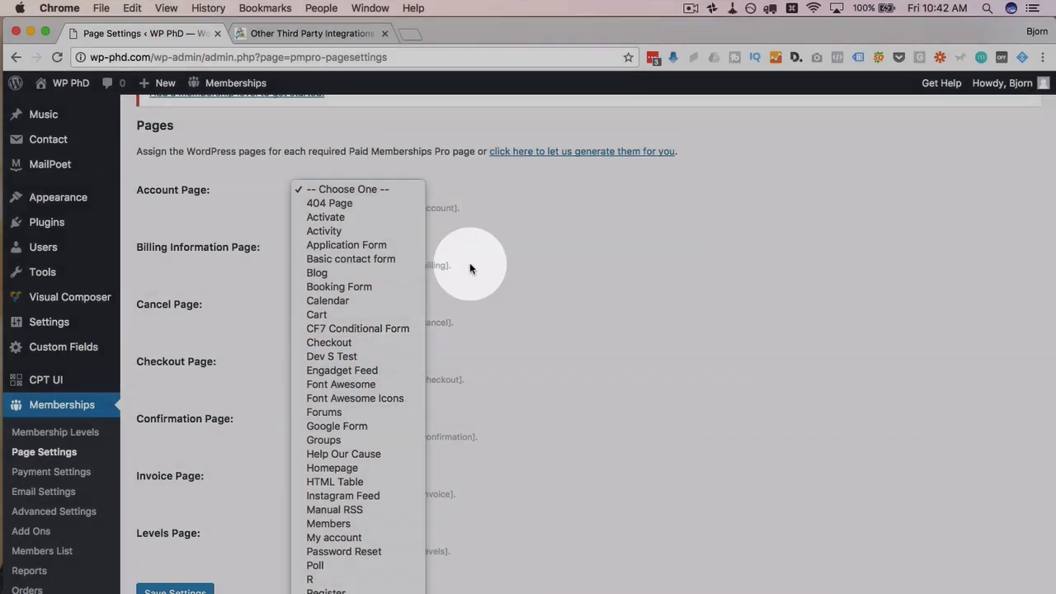
pyautogui.click(509, 226)
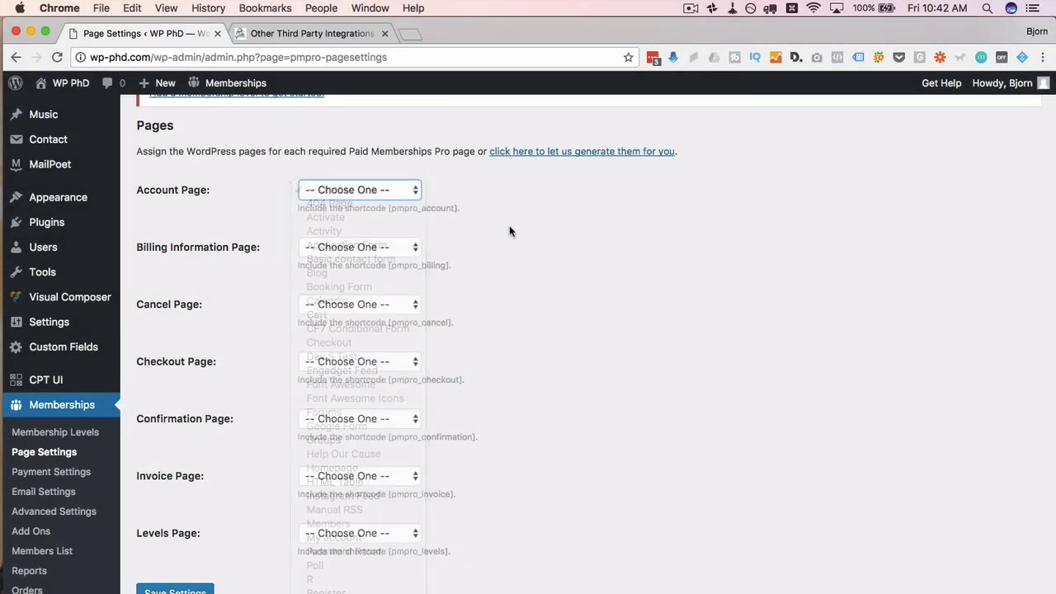
pyautogui.scroll(2, 459, 176)
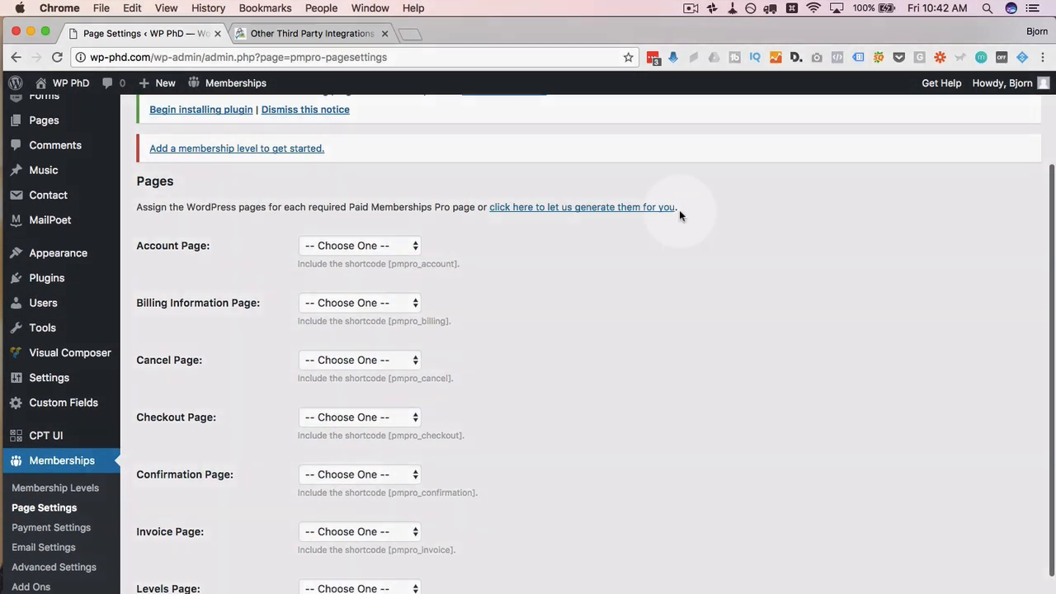
pyautogui.moveTo(679, 210); pyautogui.dragTo(492, 212)
pyautogui.click(476, 213)
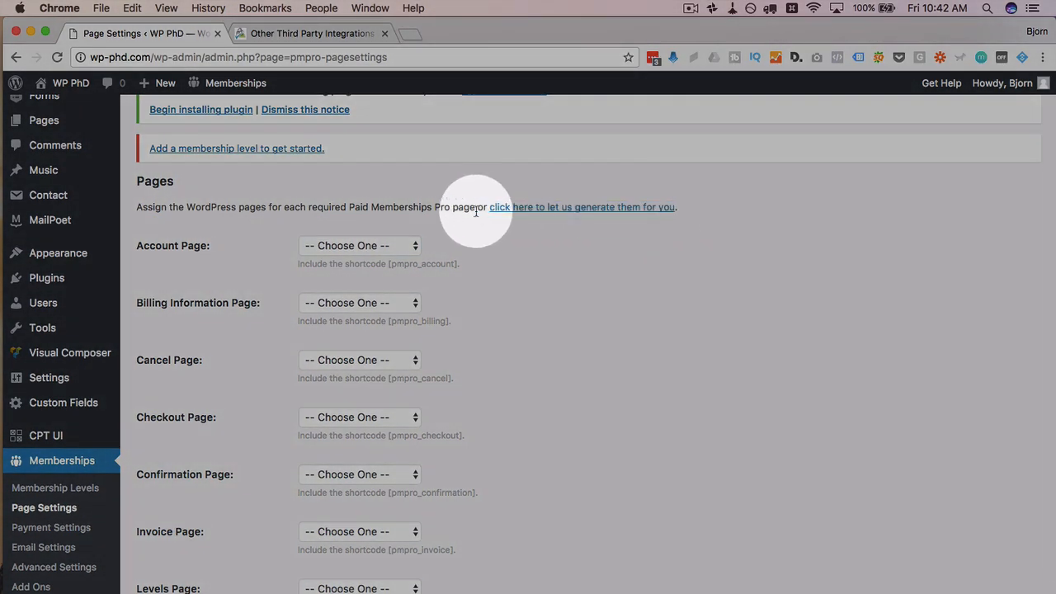
# Step: Auto-generate all the required membership pages and save the page settings
pyautogui.click(580, 211)
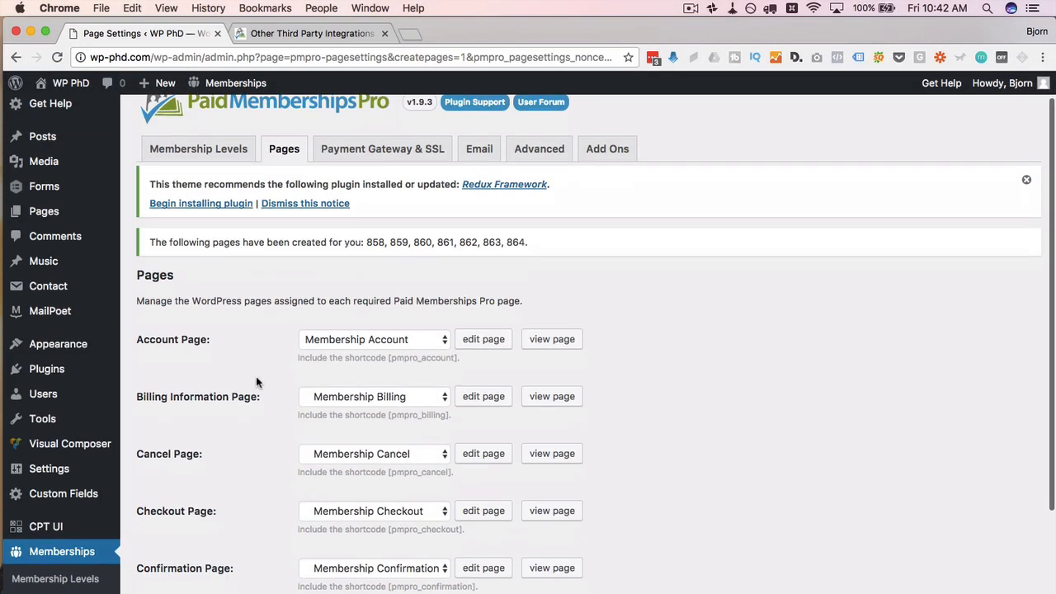
pyautogui.scroll(-3, 256, 382)
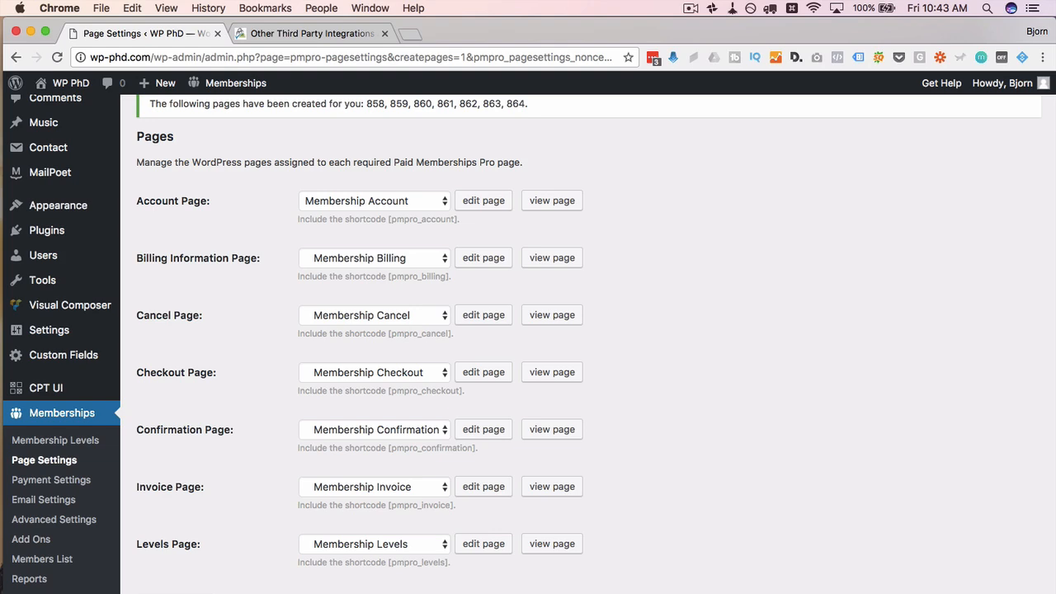
pyautogui.scroll(-2, 239, 511)
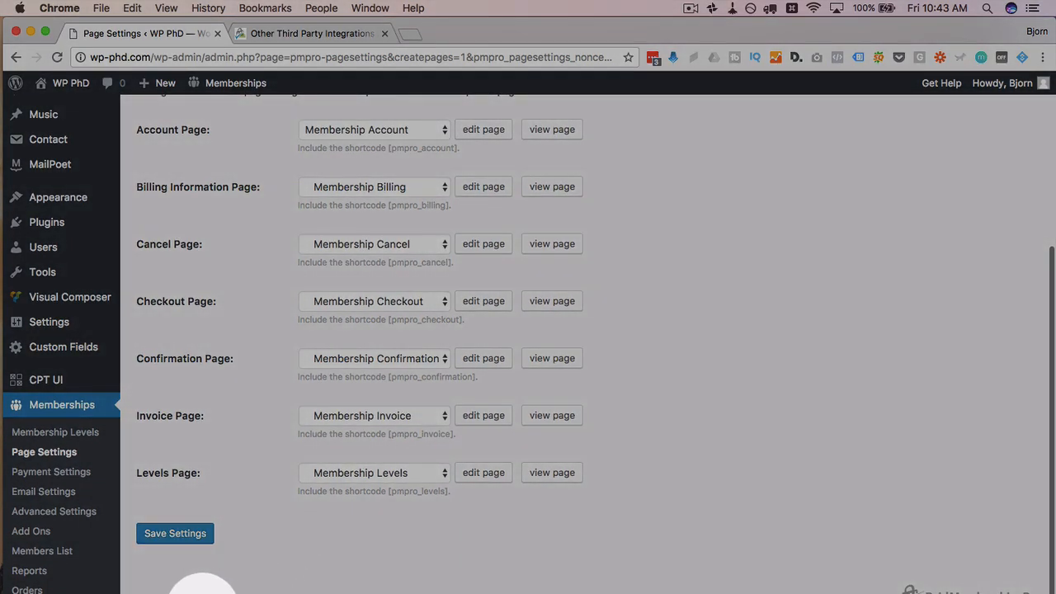
pyautogui.click(175, 533)
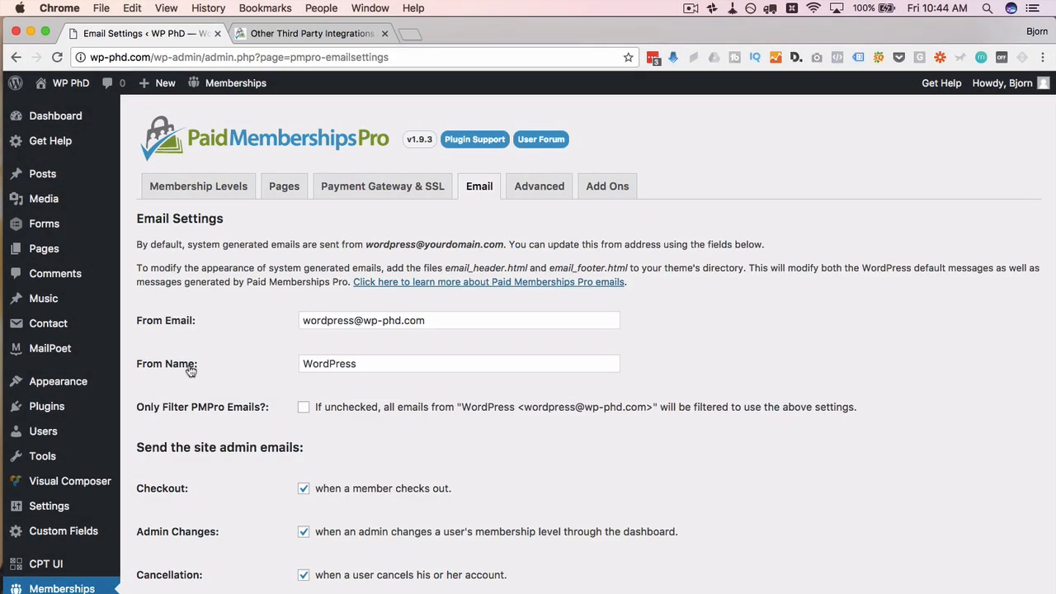
# Step: Review the current From Email address and the From Name 'WordPress' in Email Settings
pyautogui.scroll(-1, 189, 371)
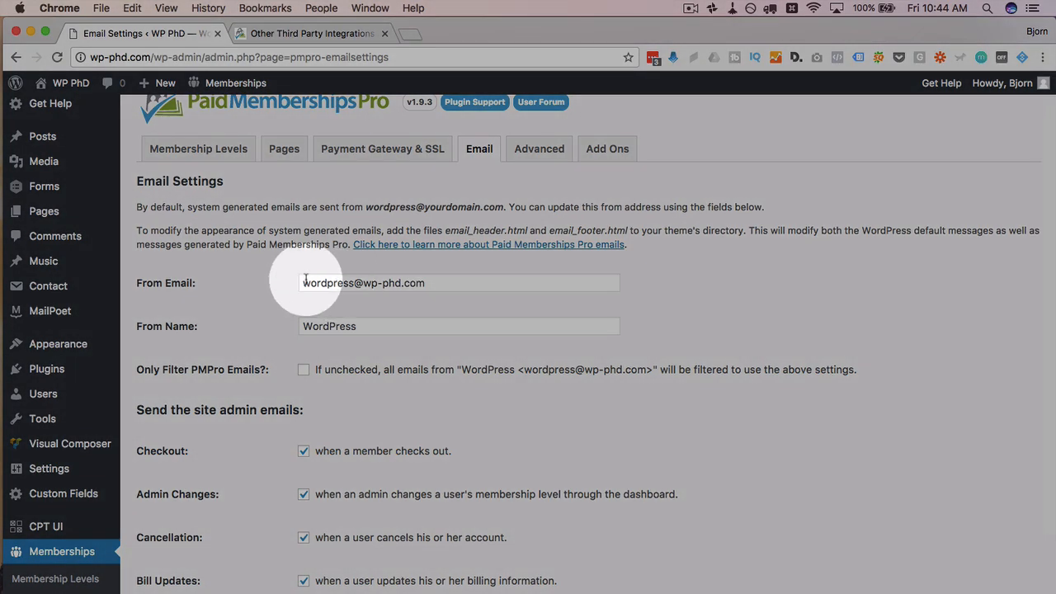
pyautogui.moveTo(306, 281); pyautogui.dragTo(448, 278)
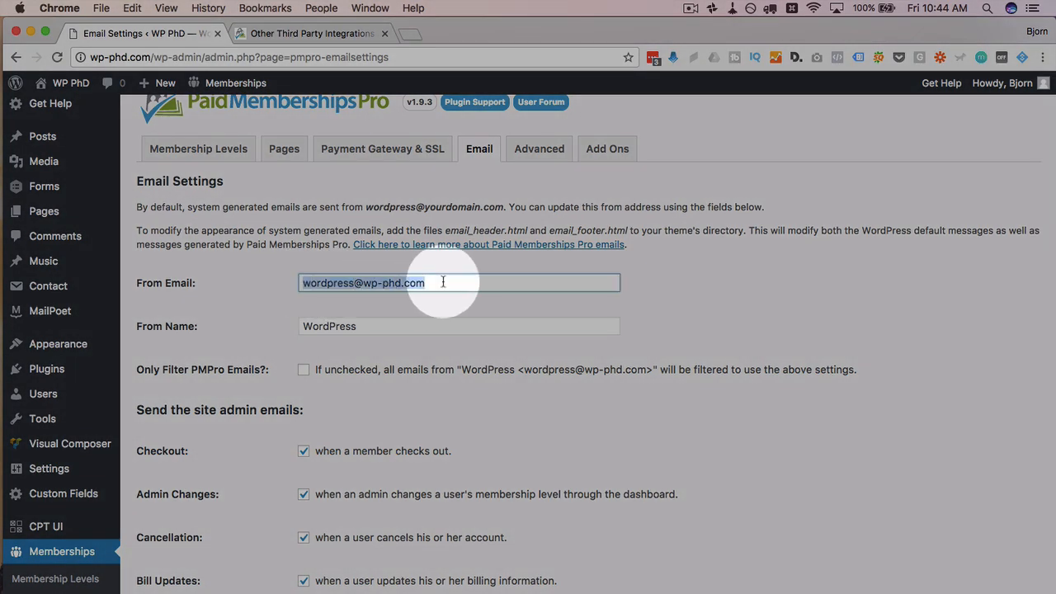
pyautogui.moveTo(388, 327); pyautogui.dragTo(295, 330)
pyautogui.scroll(-1, 283, 348)
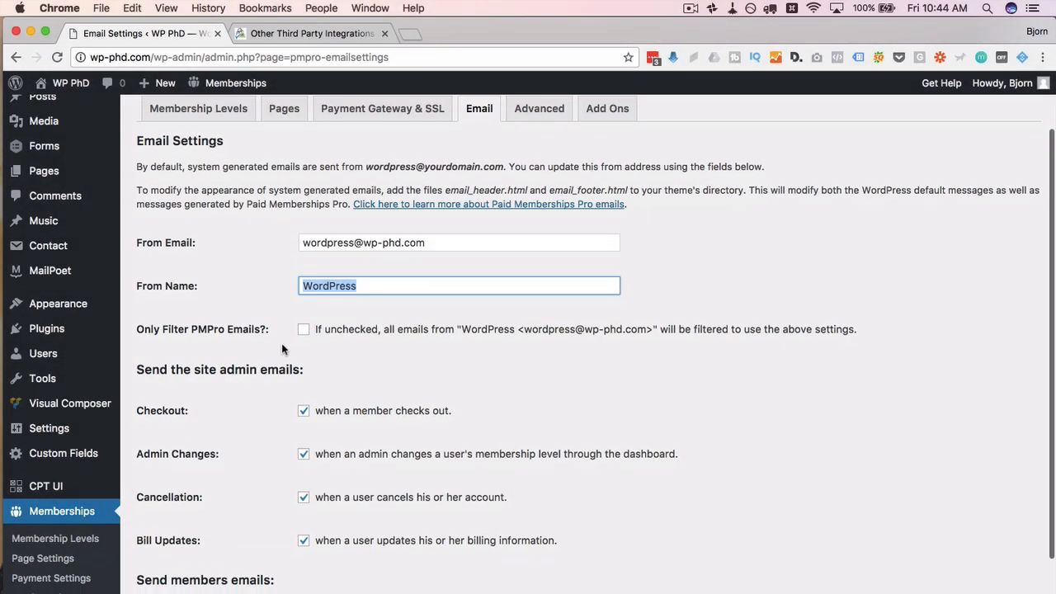
pyautogui.click(281, 343)
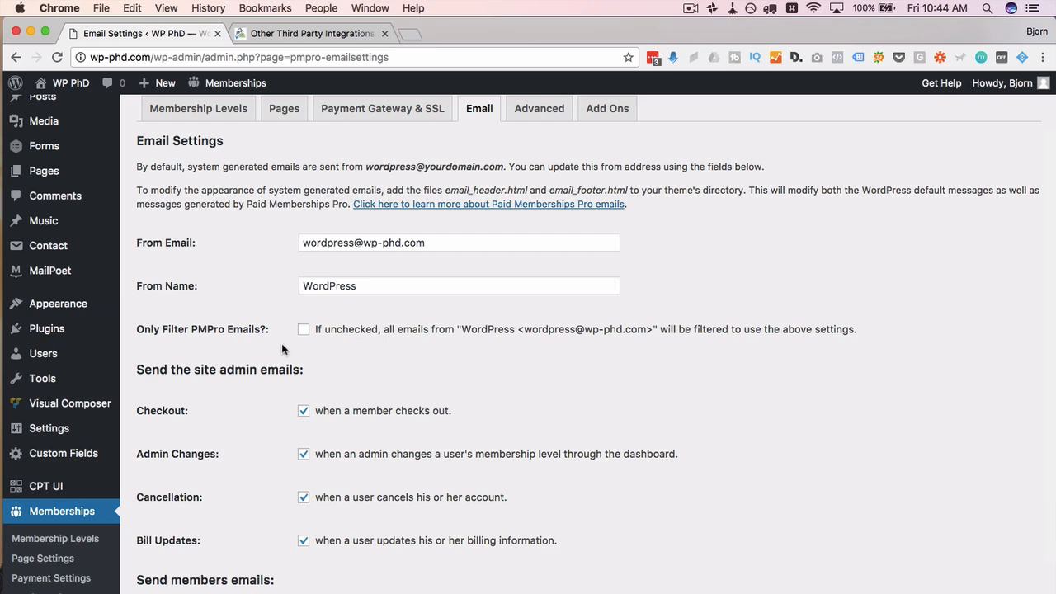
pyautogui.moveTo(429, 242); pyautogui.dragTo(273, 243)
pyautogui.moveTo(453, 285); pyautogui.dragTo(253, 283)
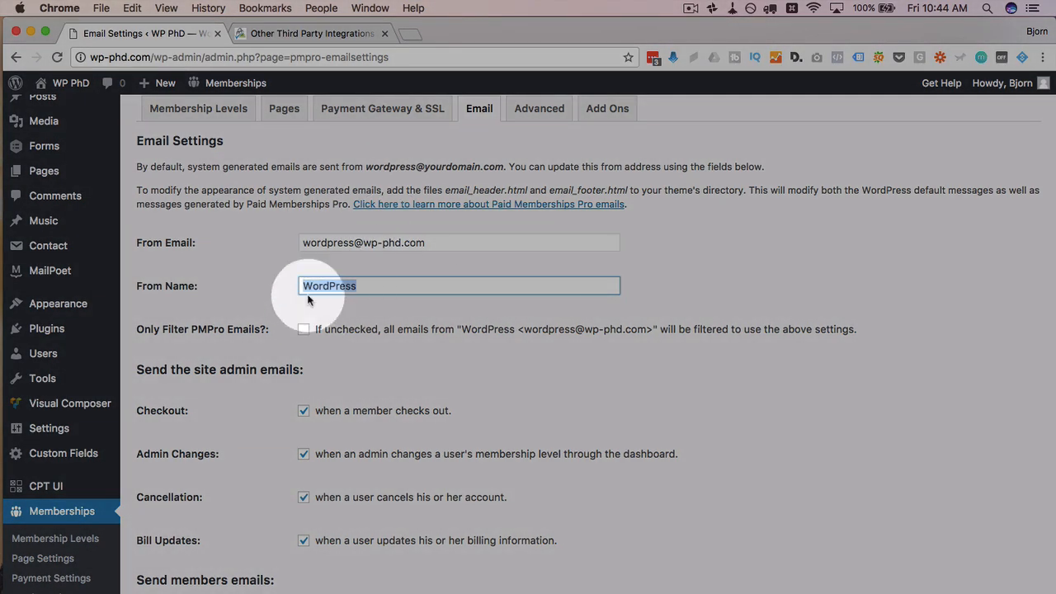
pyautogui.click(272, 279)
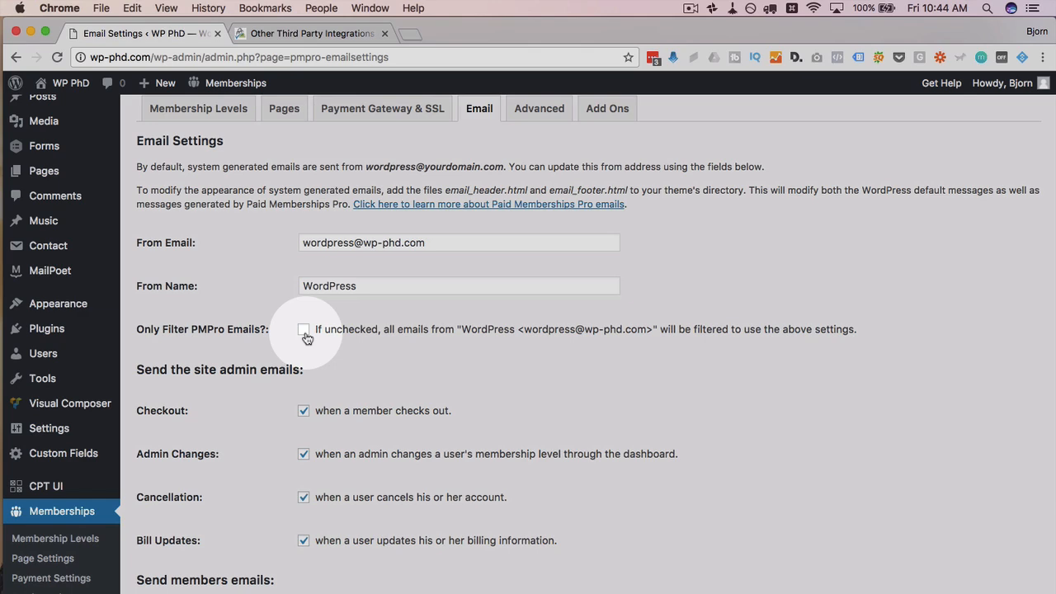
# Step: Enable the 'Only Filter PMPro Emails?' option
pyautogui.click(304, 330)
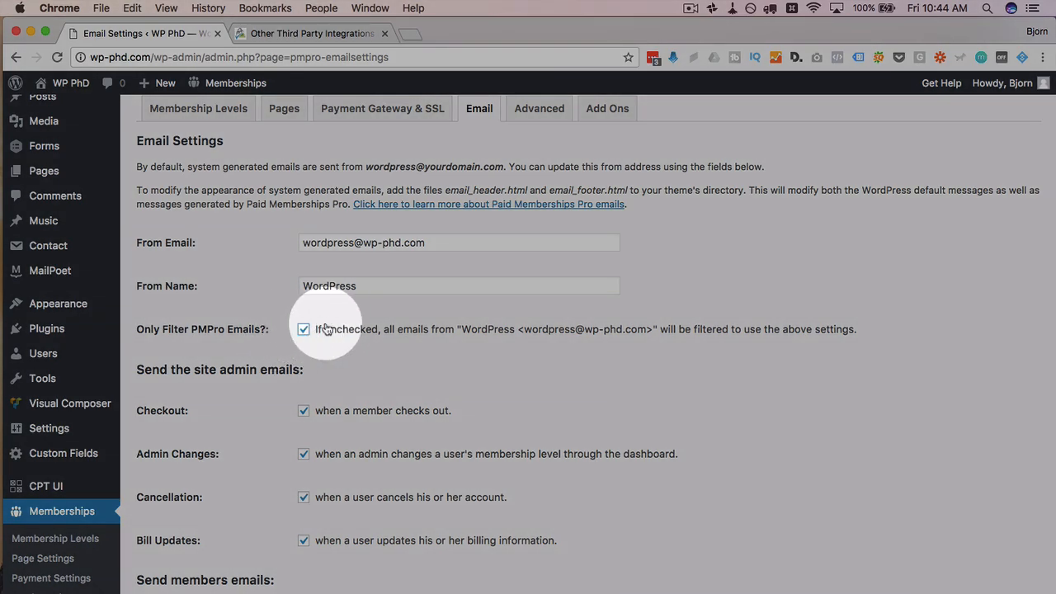
pyautogui.doubleClick(334, 286)
pyautogui.doubleClick(330, 242)
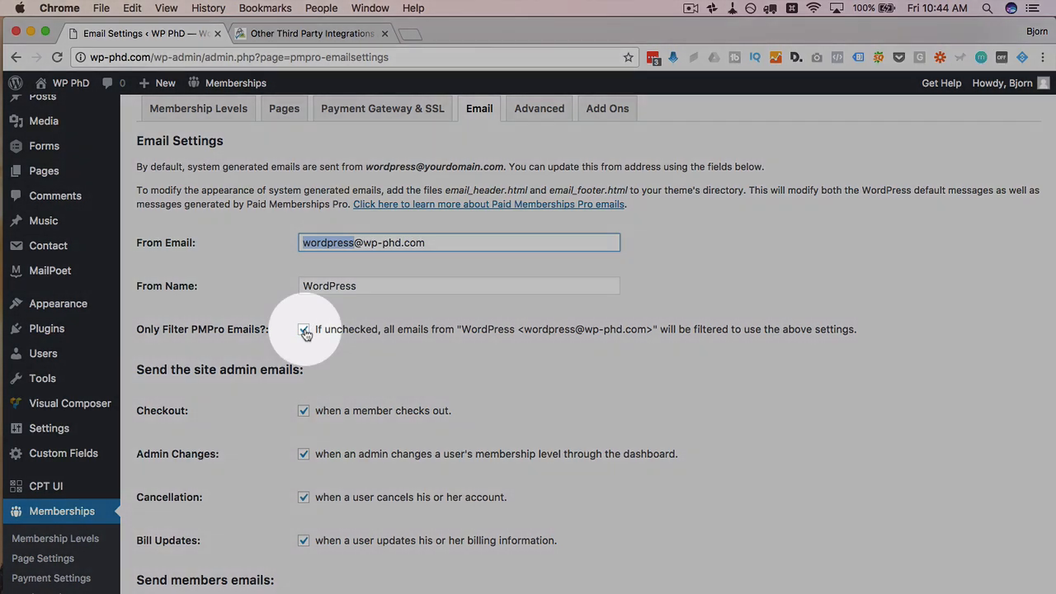
pyautogui.click(304, 329)
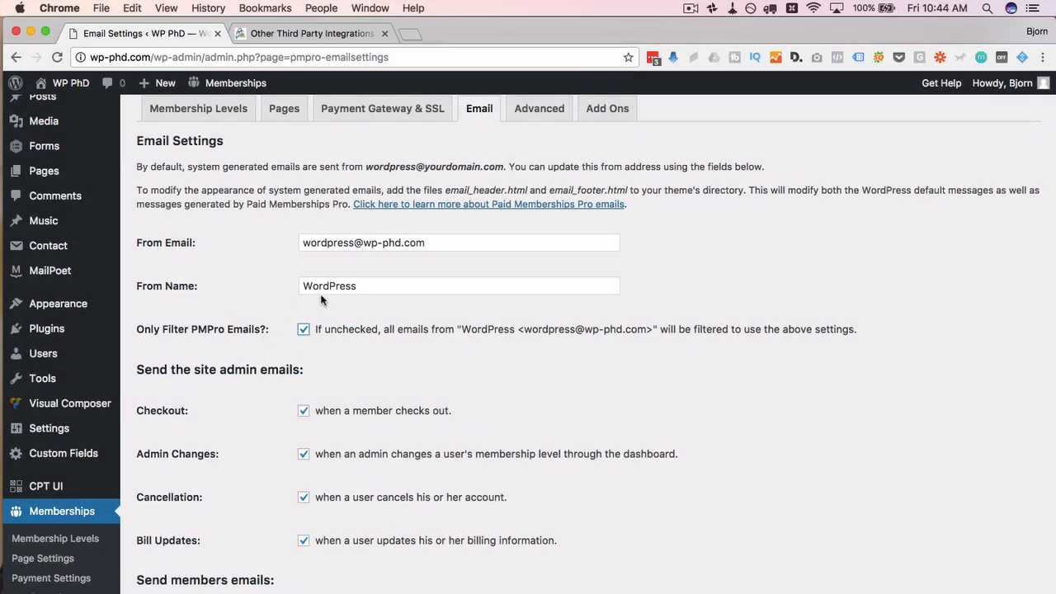
# Step: Leave New Users notifications unchecked and save the email settings
pyautogui.scroll(-3, 203, 410)
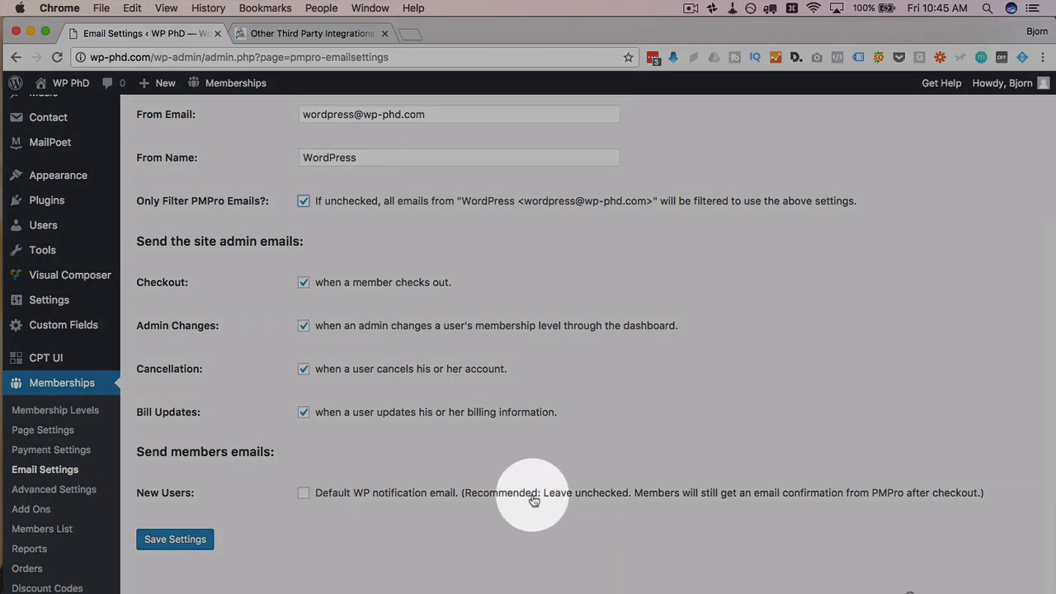
pyautogui.moveTo(508, 495); pyautogui.dragTo(736, 497)
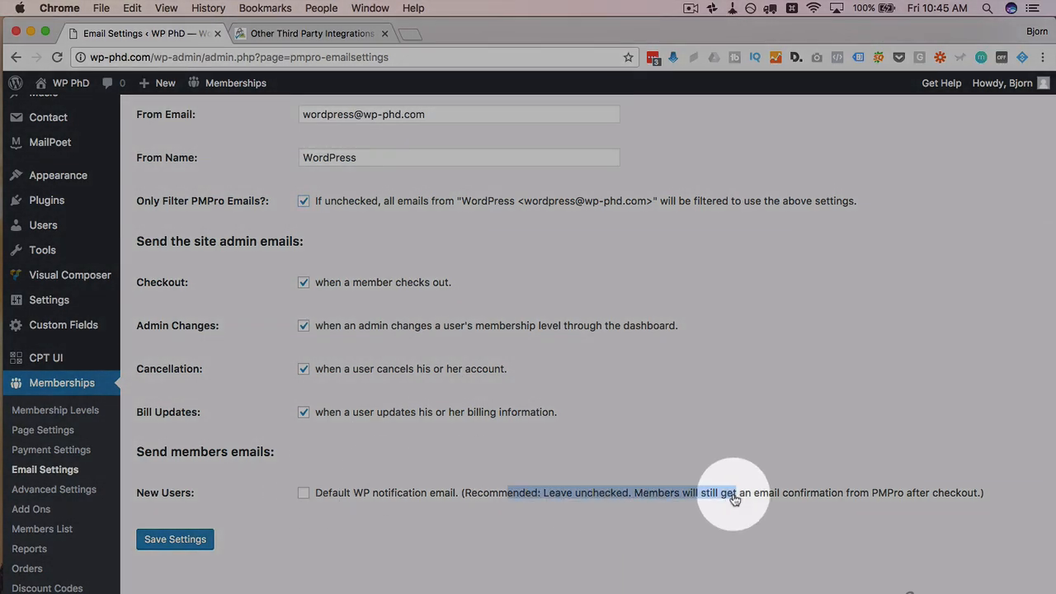
pyautogui.click(583, 510)
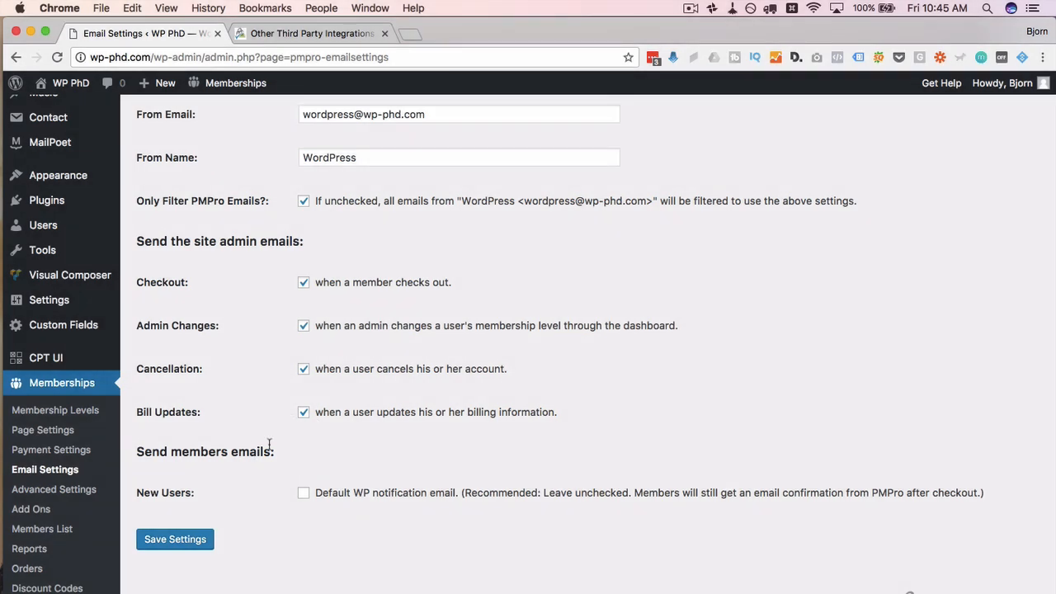
pyautogui.scroll(-1, 289, 445)
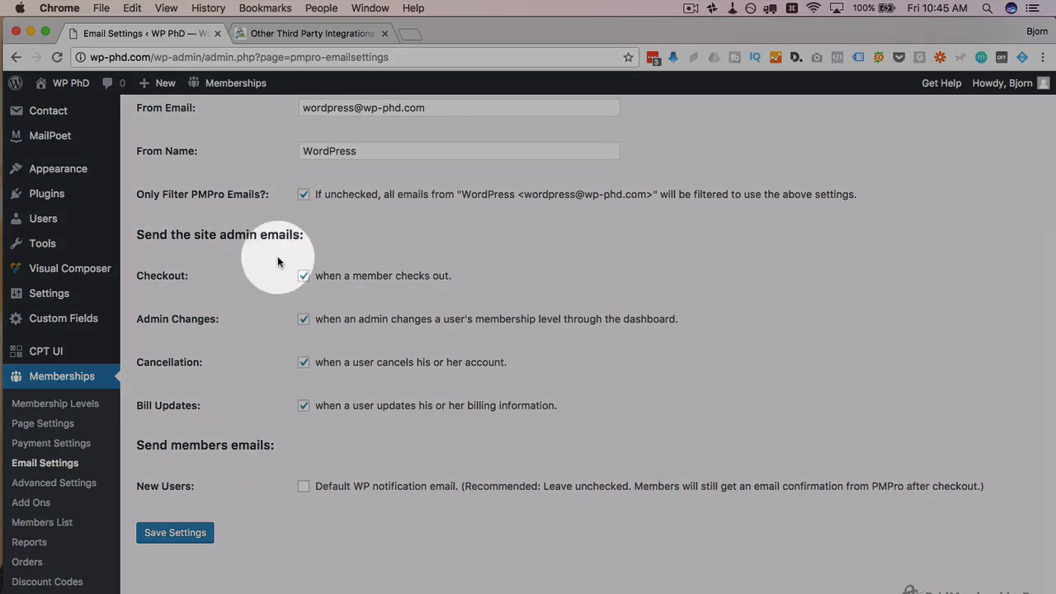
pyautogui.click(171, 533)
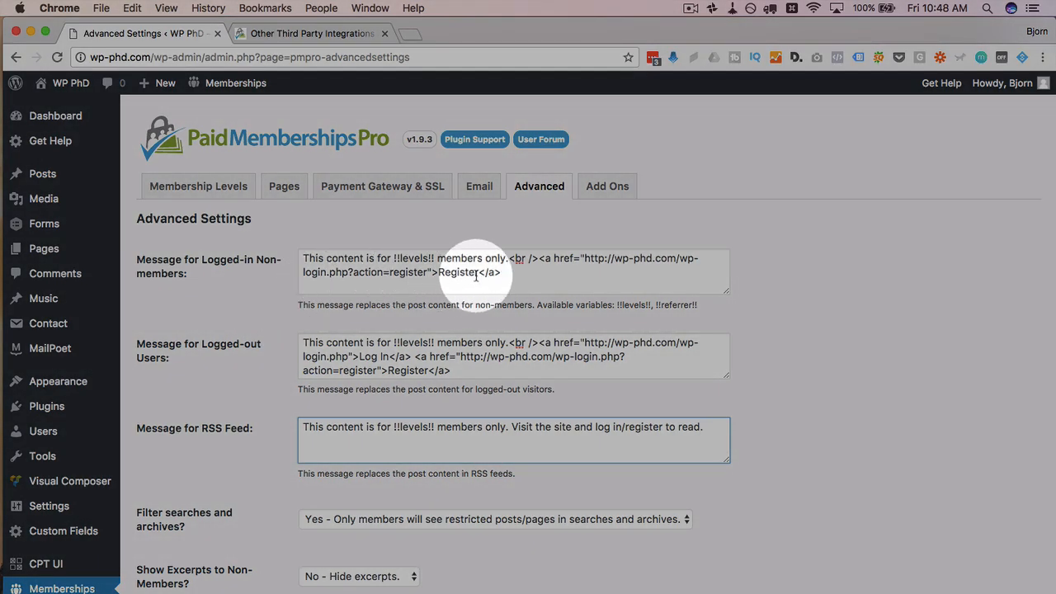
pyautogui.moveTo(501, 273); pyautogui.dragTo(303, 254)
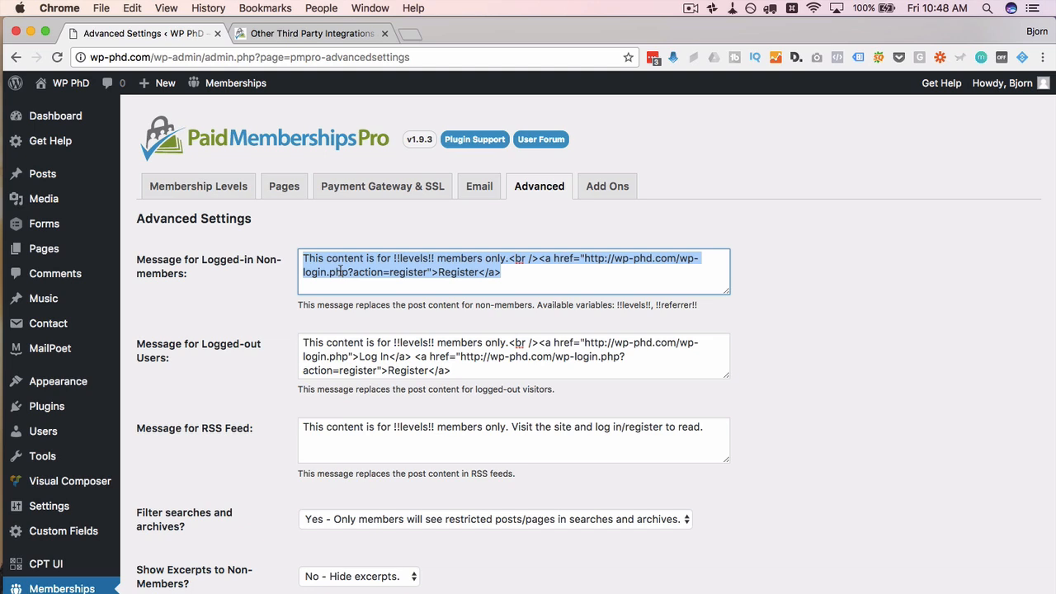
pyautogui.click(340, 271)
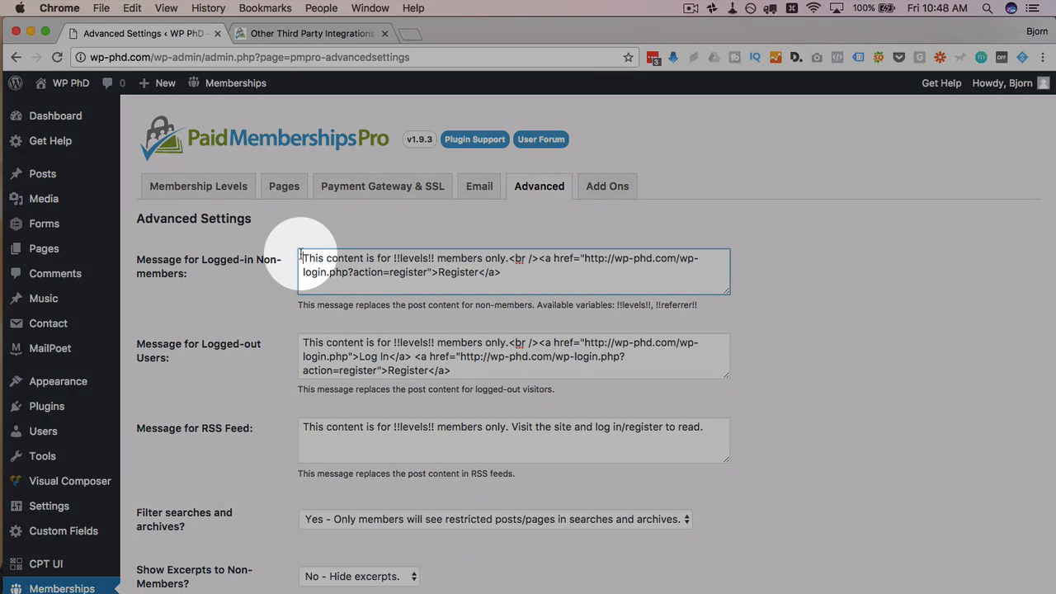
pyautogui.moveTo(303, 258); pyautogui.dragTo(437, 258)
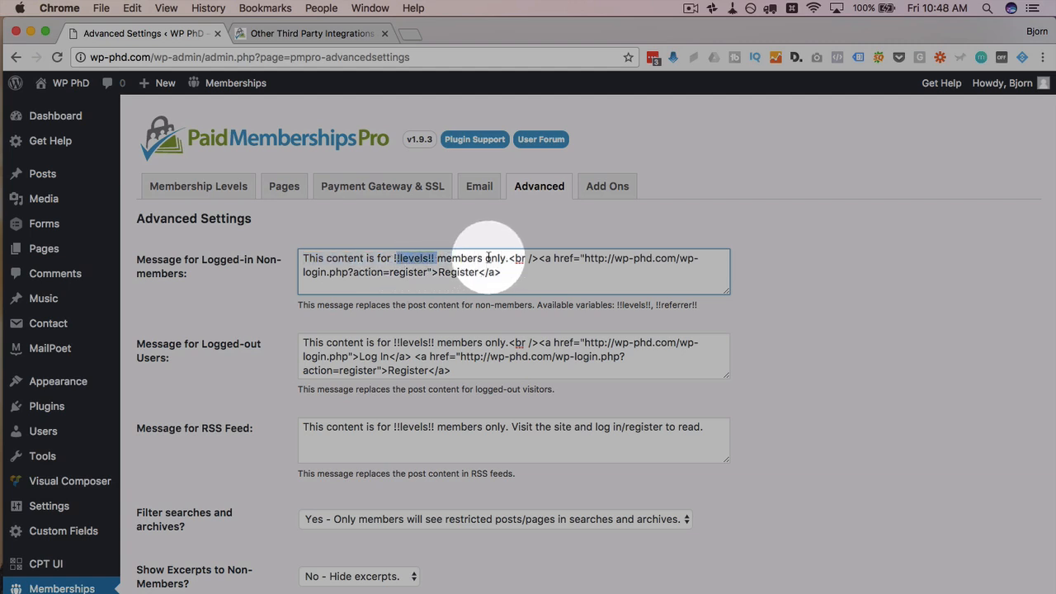
pyautogui.moveTo(510, 258); pyautogui.dragTo(637, 265)
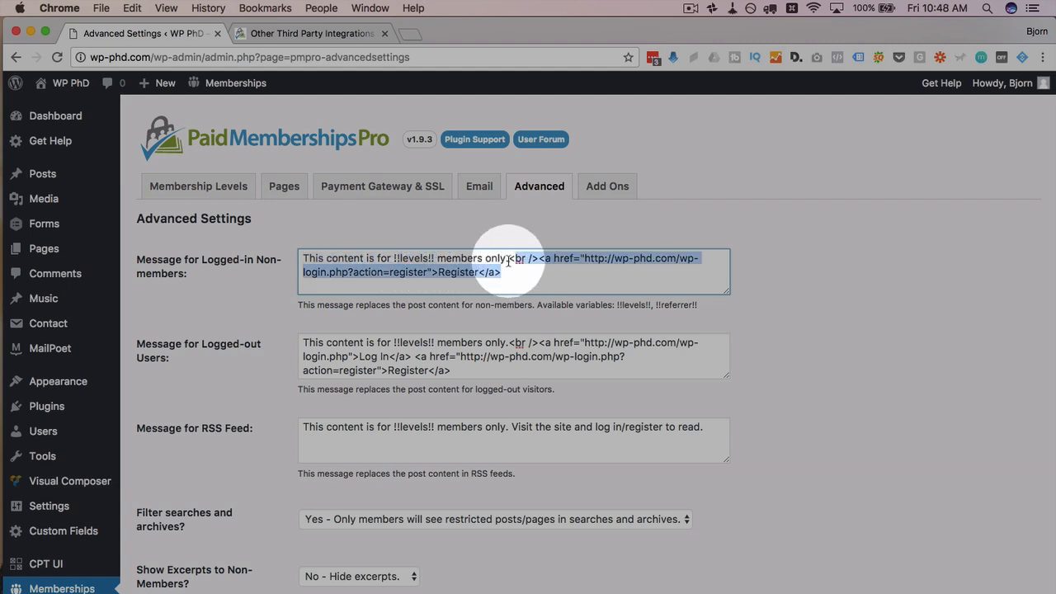
pyautogui.click(506, 278)
pyautogui.scroll(-3, 506, 278)
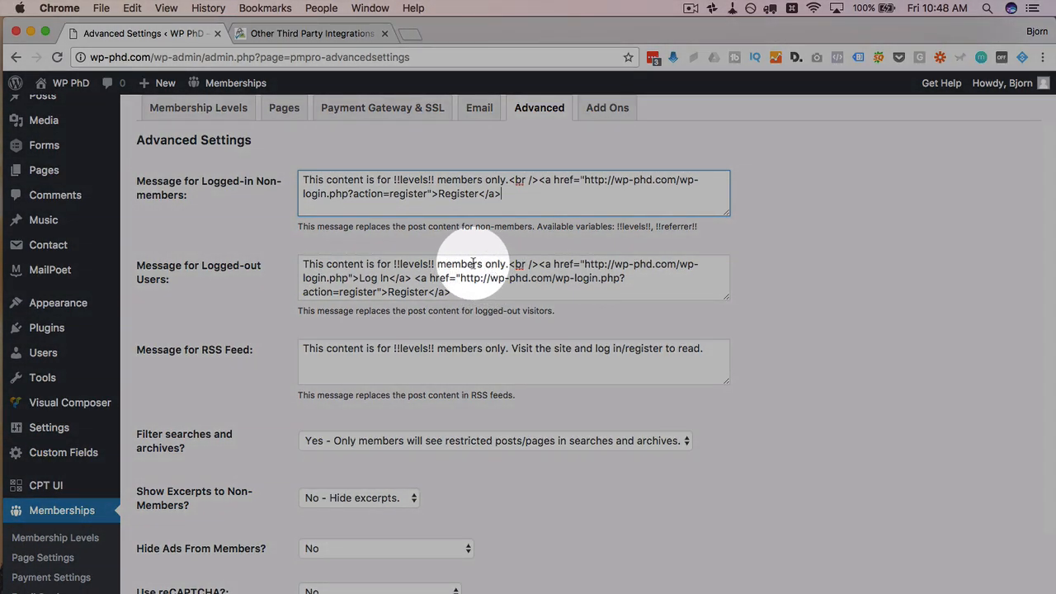
pyautogui.click(538, 263)
pyautogui.moveTo(537, 263); pyautogui.dragTo(412, 277)
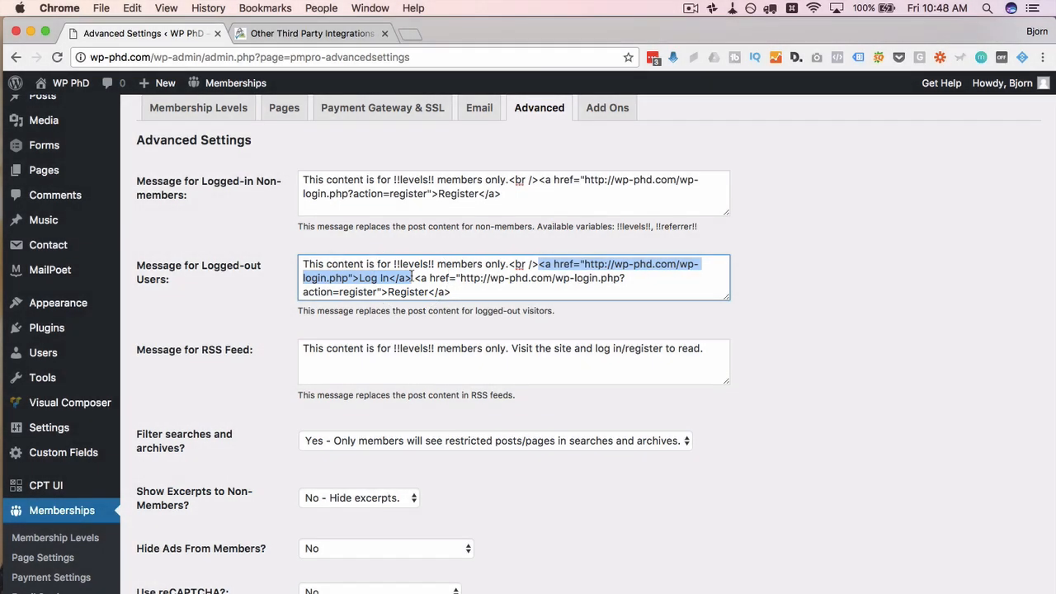
pyautogui.click(276, 336)
pyautogui.scroll(-1, 274, 337)
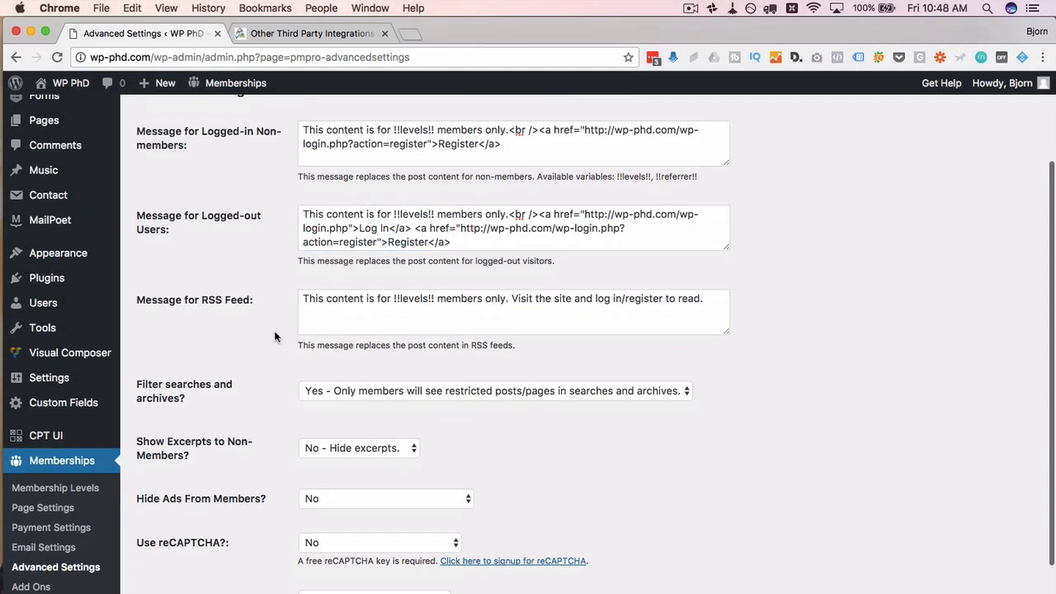
pyautogui.click(351, 320)
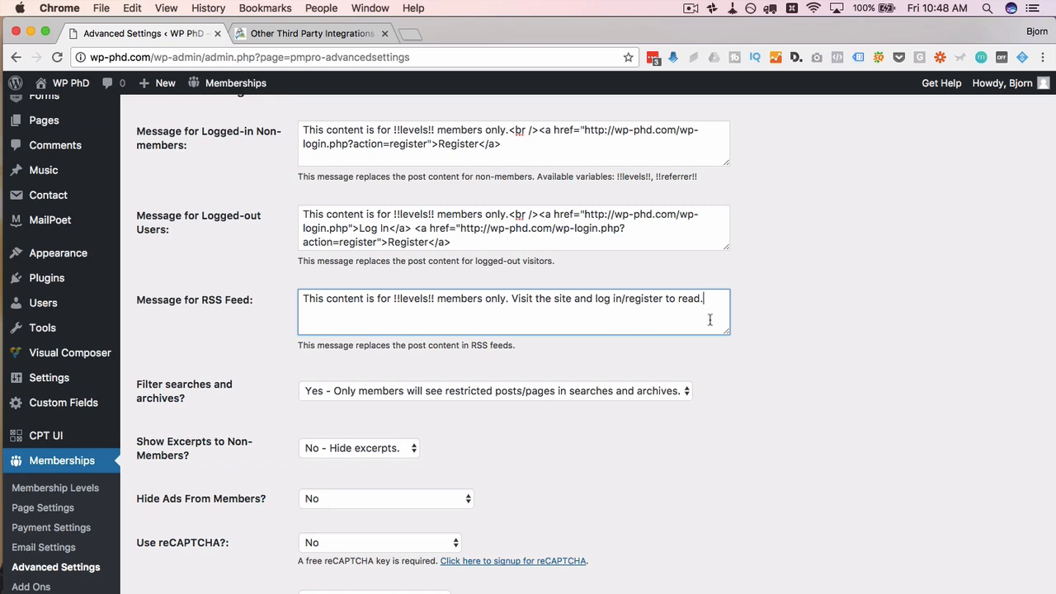
pyautogui.moveTo(708, 319); pyautogui.dragTo(203, 287)
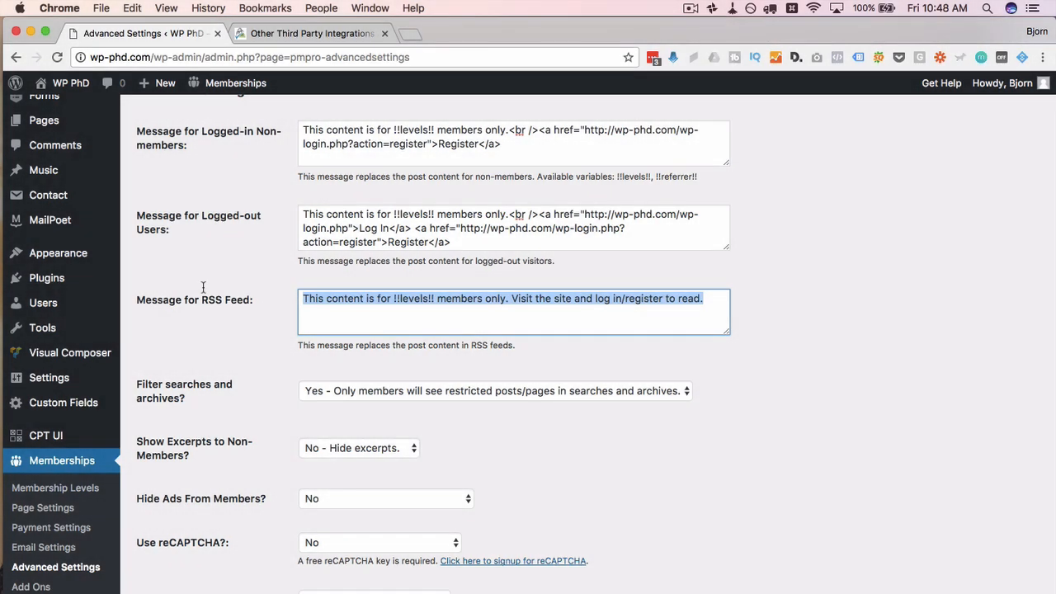
pyautogui.click(258, 301)
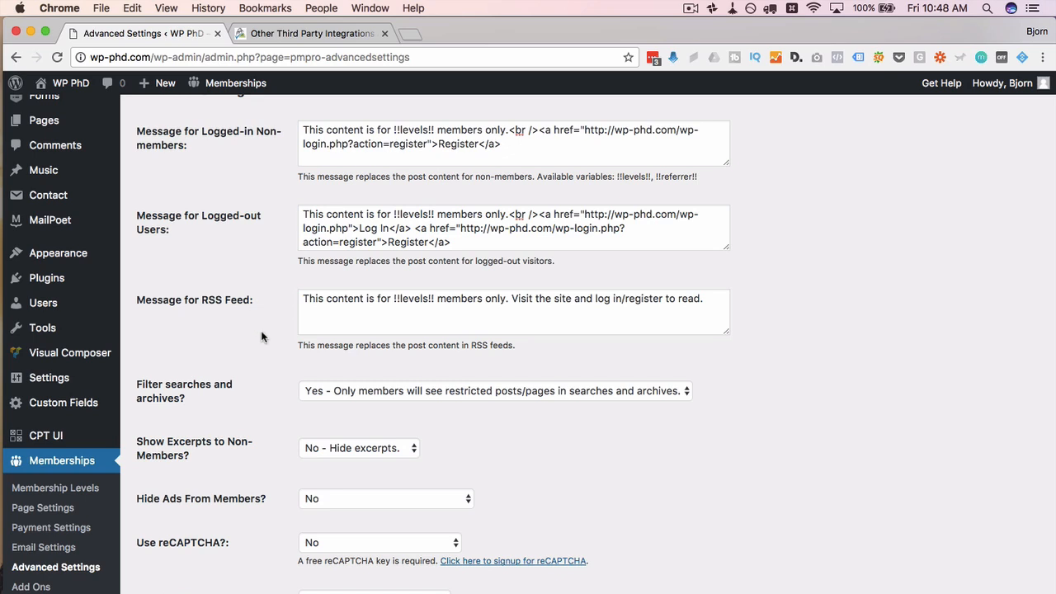
# Step: Keep 'Filter searches and archives?' set to Yes for members only
pyautogui.scroll(-2, 261, 336)
pyautogui.scroll(-1, 262, 336)
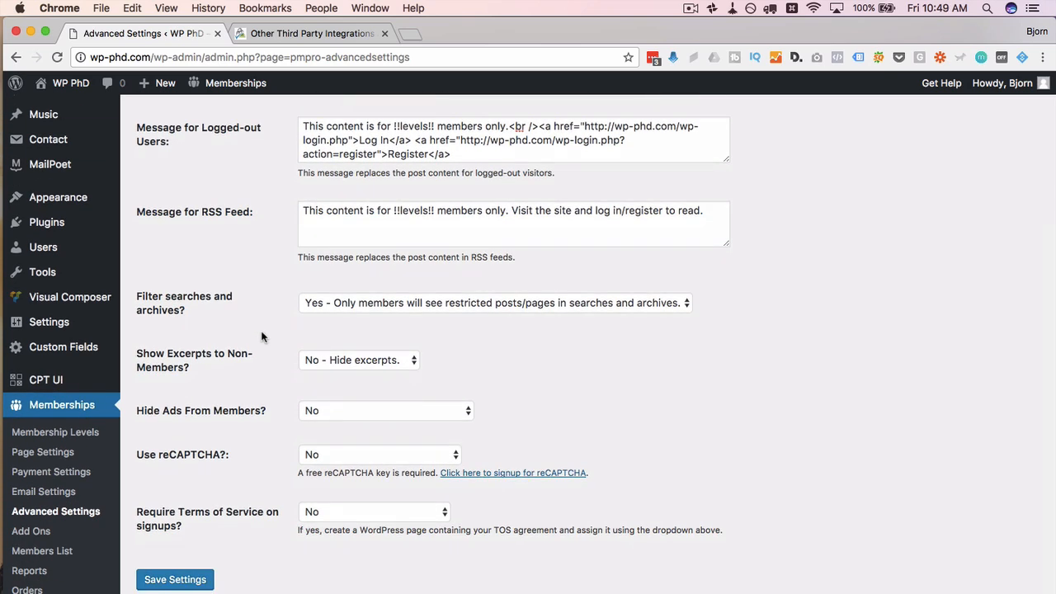
pyautogui.scroll(-2, 261, 336)
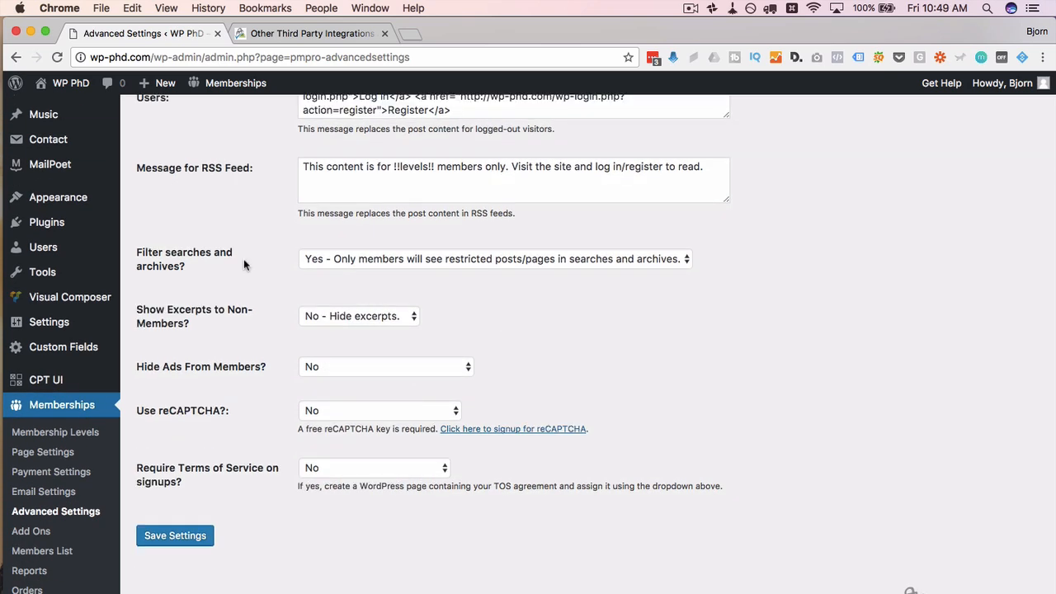
pyautogui.click(340, 261)
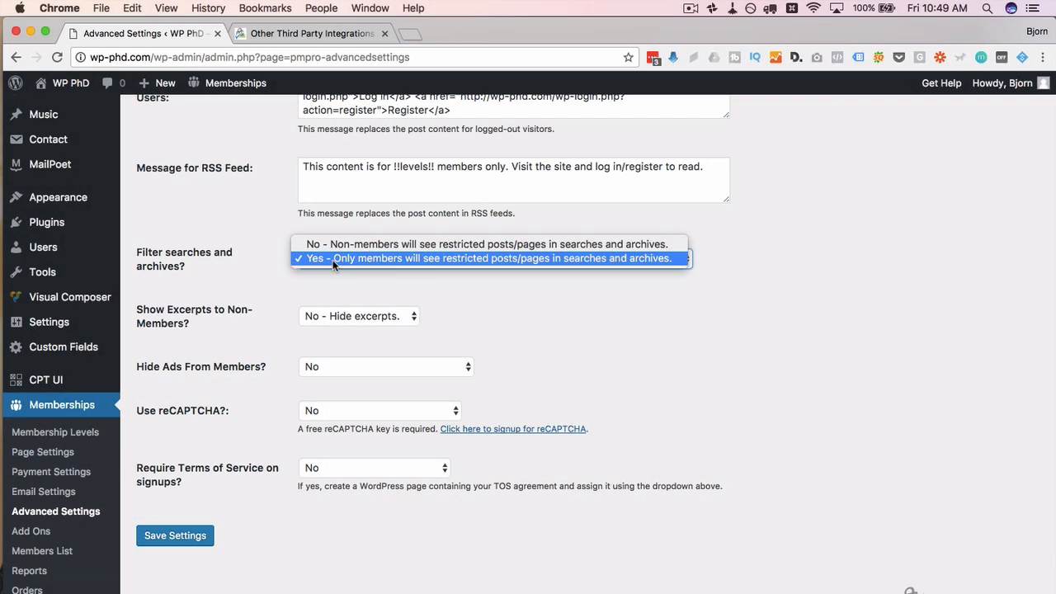
pyautogui.click(332, 260)
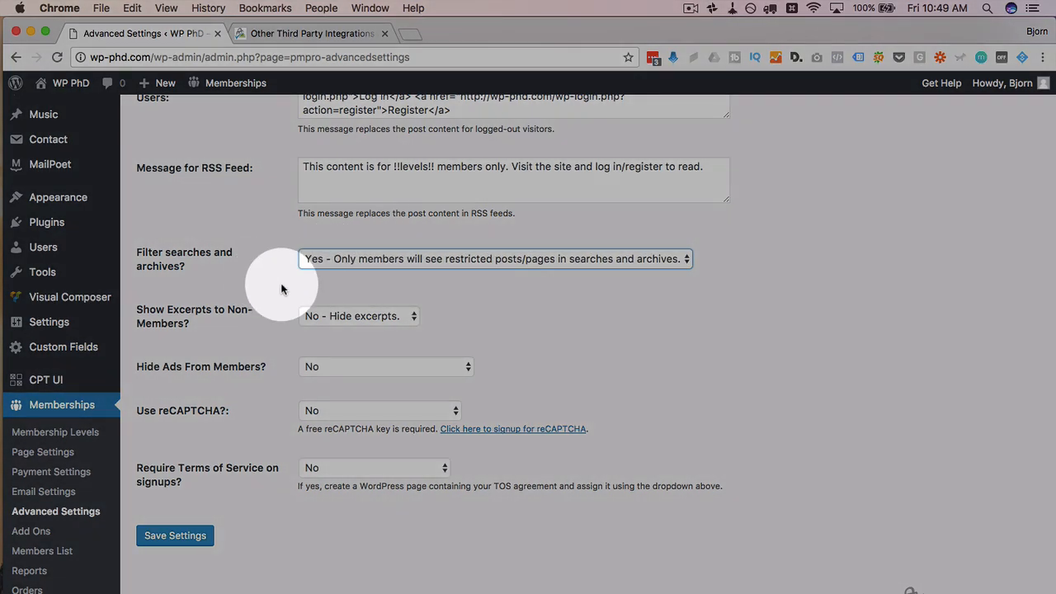
# Step: Set 'Show Excerpts to Non-Members?' to 'Yes - Show excerpts.'
pyautogui.scroll(-1, 281, 288)
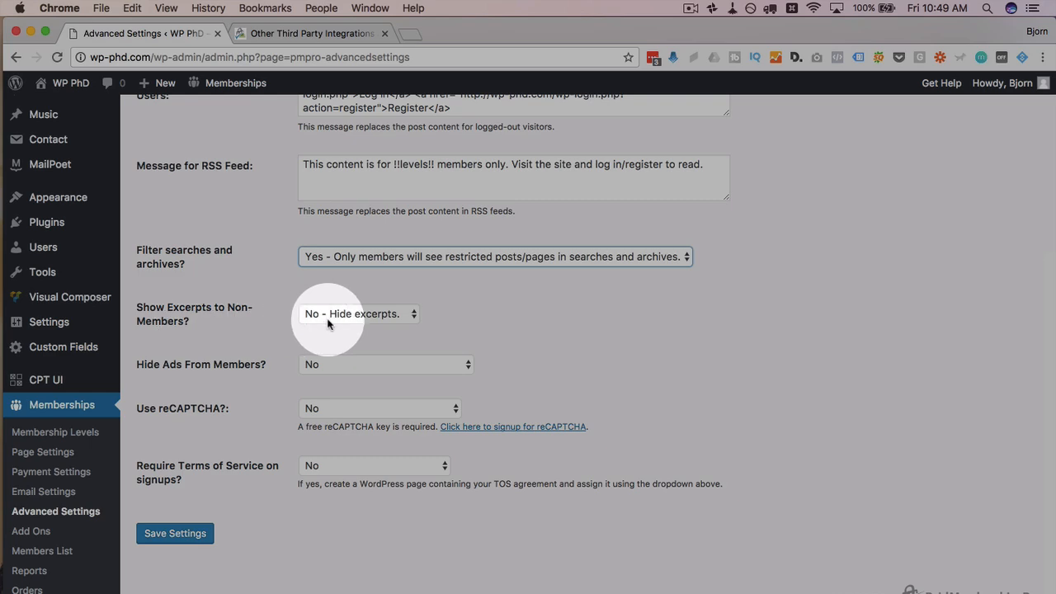
pyautogui.click(327, 324)
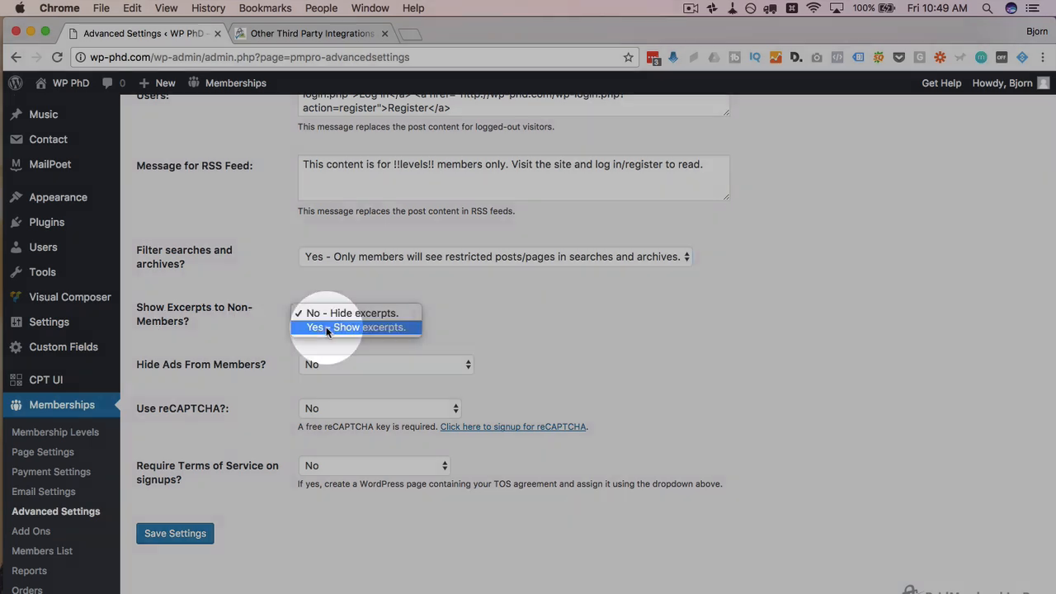
pyautogui.click(327, 327)
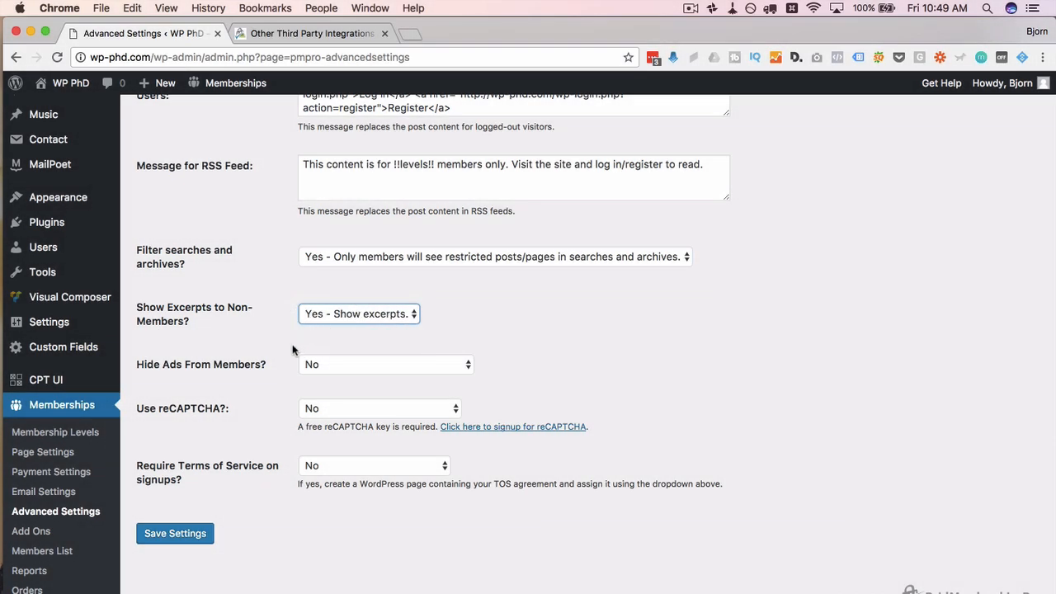
pyautogui.scroll(5, 292, 344)
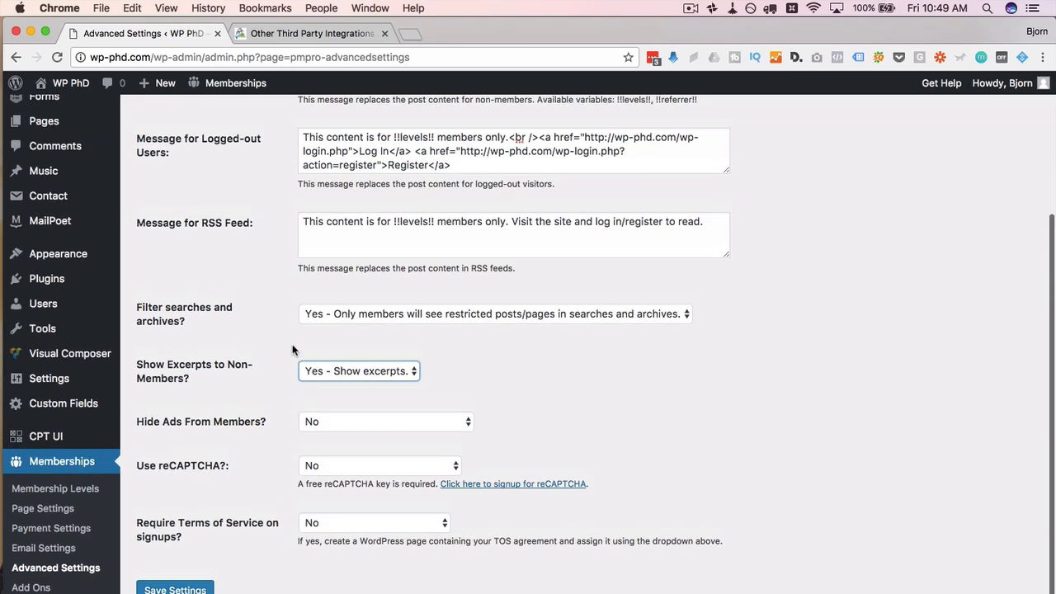
pyautogui.moveTo(518, 221); pyautogui.dragTo(297, 201)
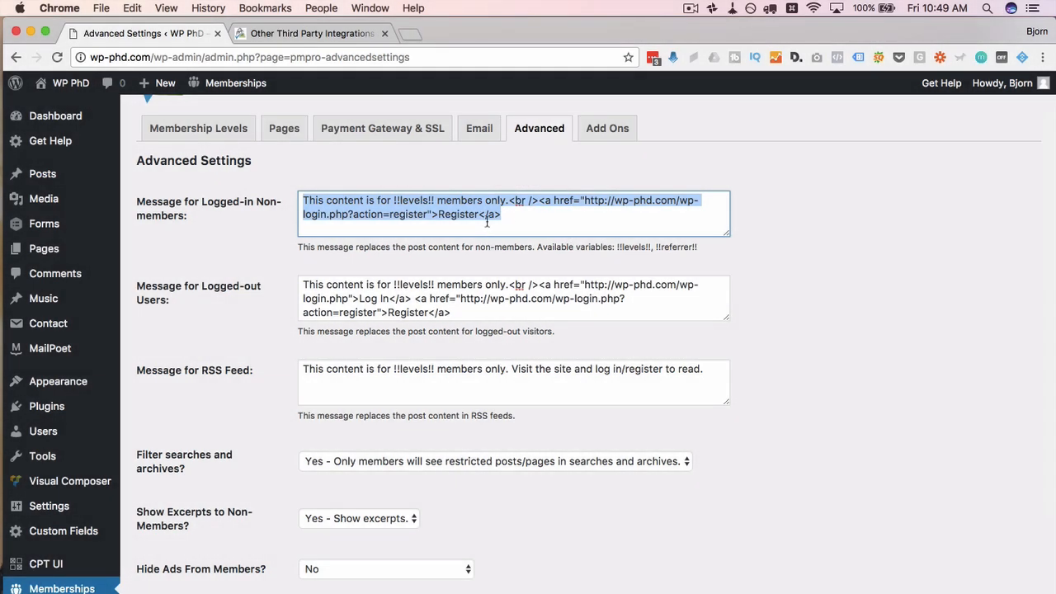
pyautogui.scroll(-5, 301, 345)
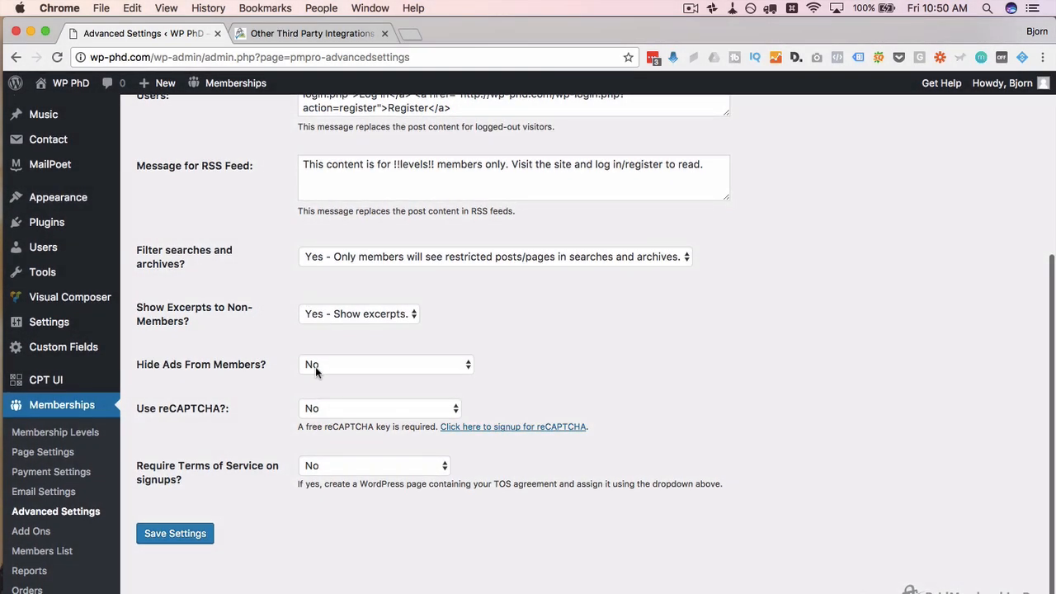
pyautogui.click(316, 365)
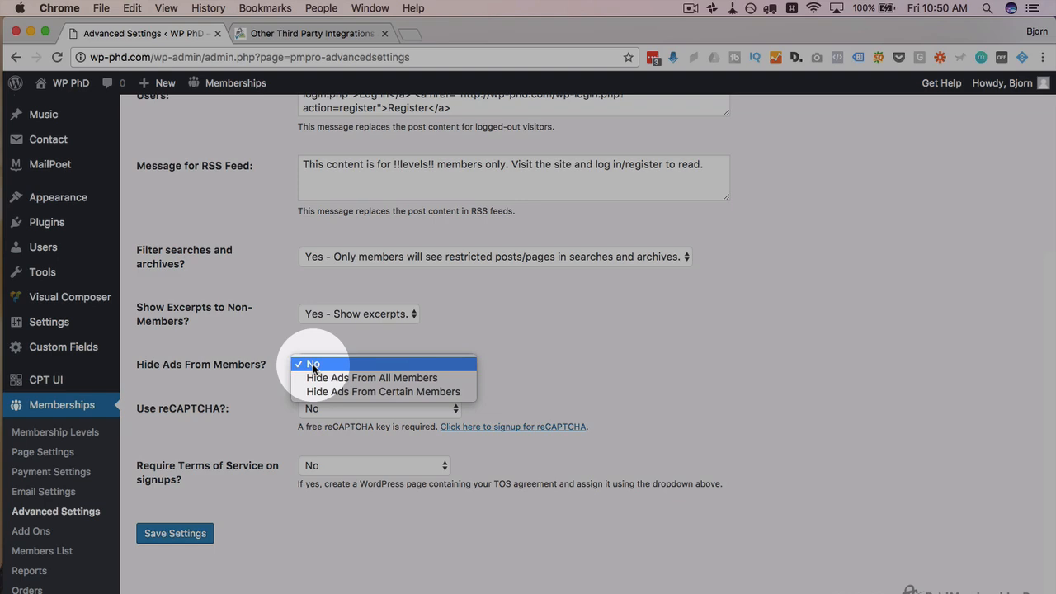
pyautogui.click(286, 384)
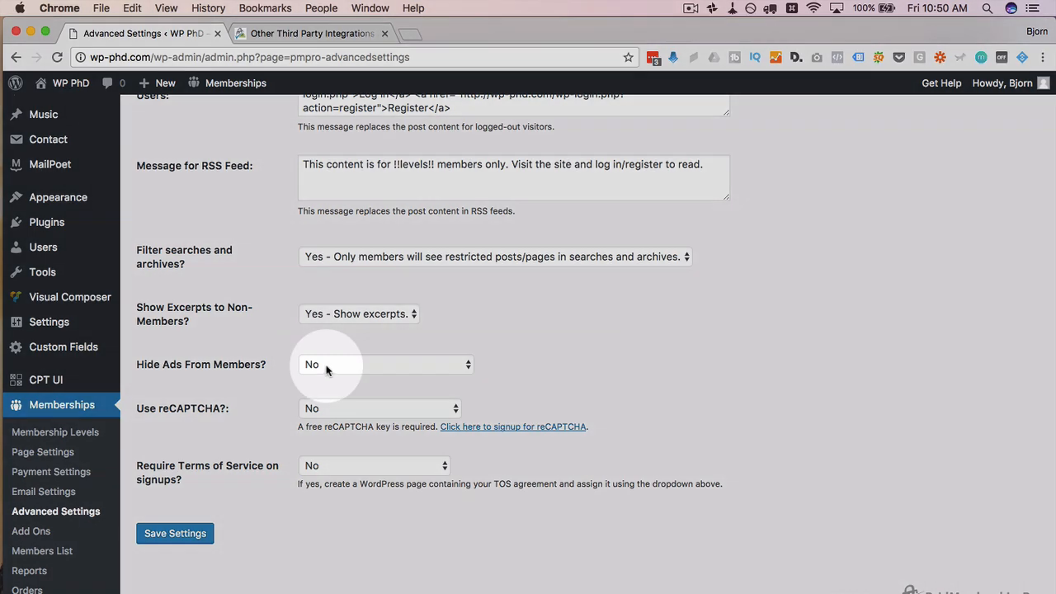
pyautogui.click(306, 365)
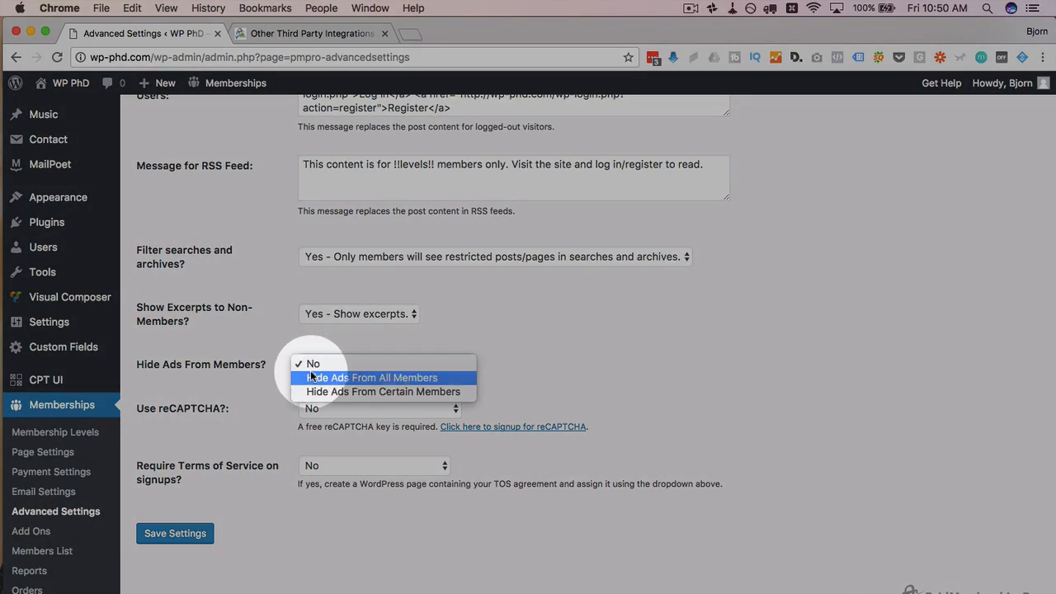
pyautogui.click(268, 388)
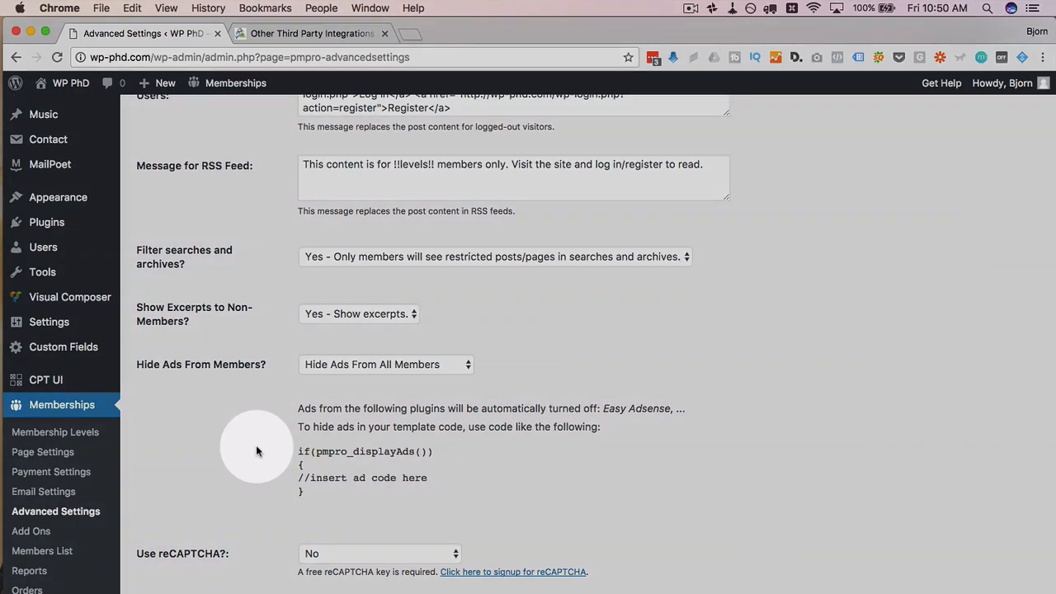
pyautogui.moveTo(257, 451); pyautogui.dragTo(299, 452)
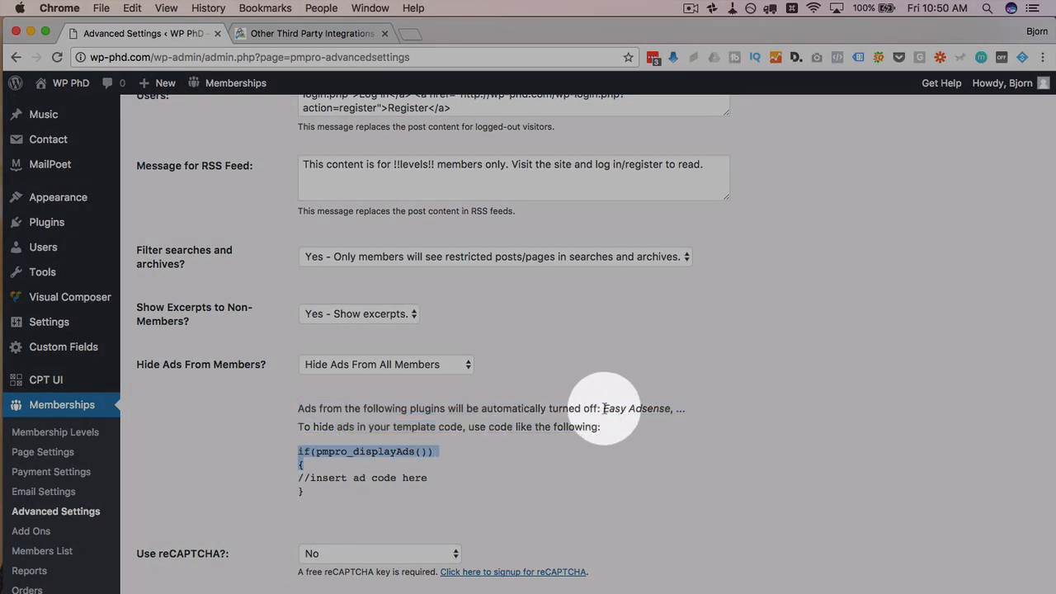
pyautogui.moveTo(604, 409); pyautogui.dragTo(668, 408)
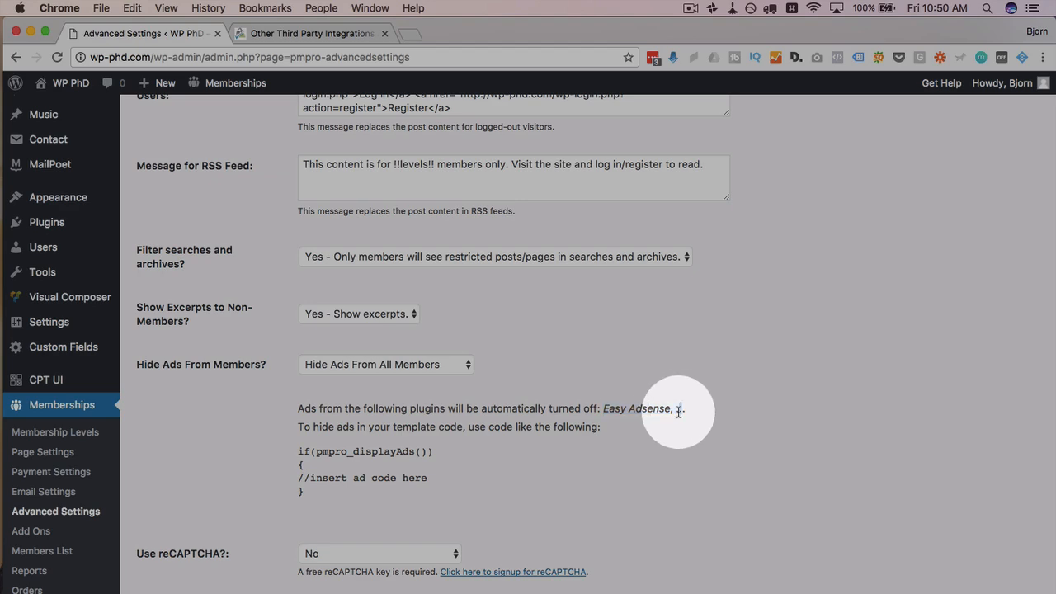
pyautogui.tripleClick(685, 408)
pyautogui.click(684, 411)
pyautogui.doubleClick(682, 408)
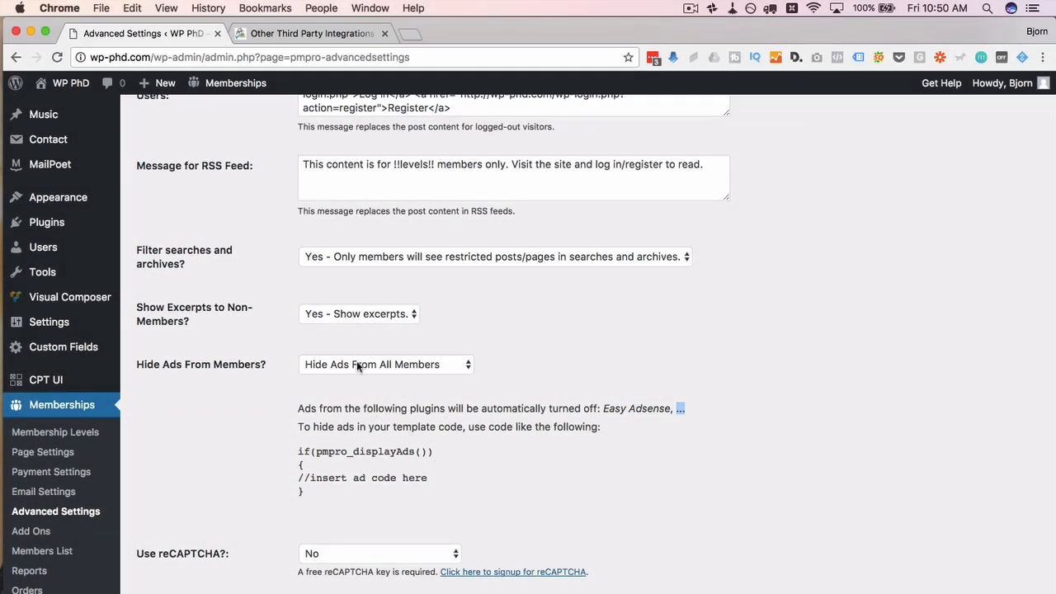
pyautogui.click(356, 363)
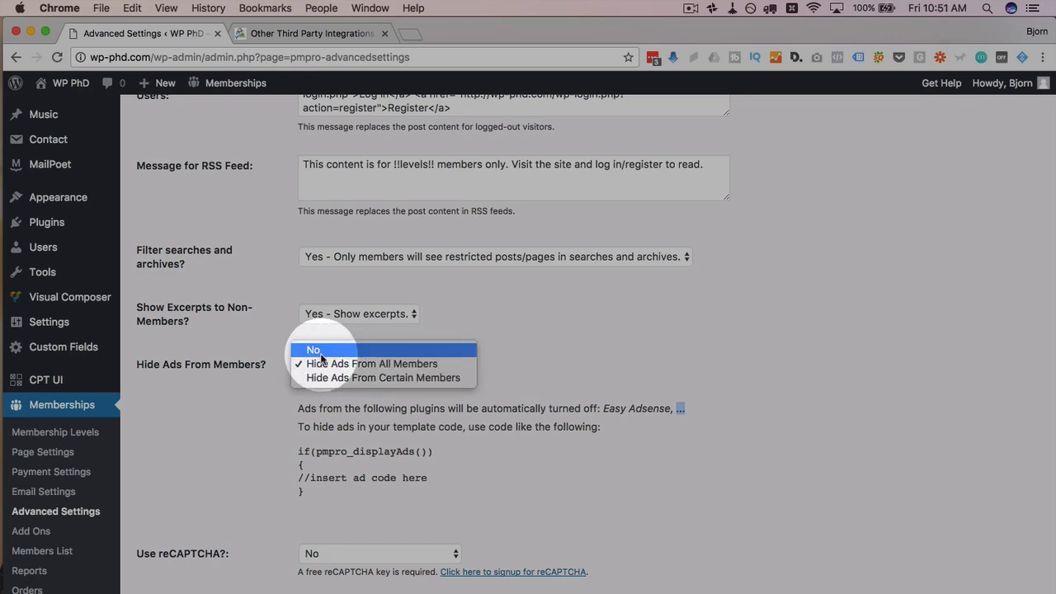
pyautogui.click(321, 350)
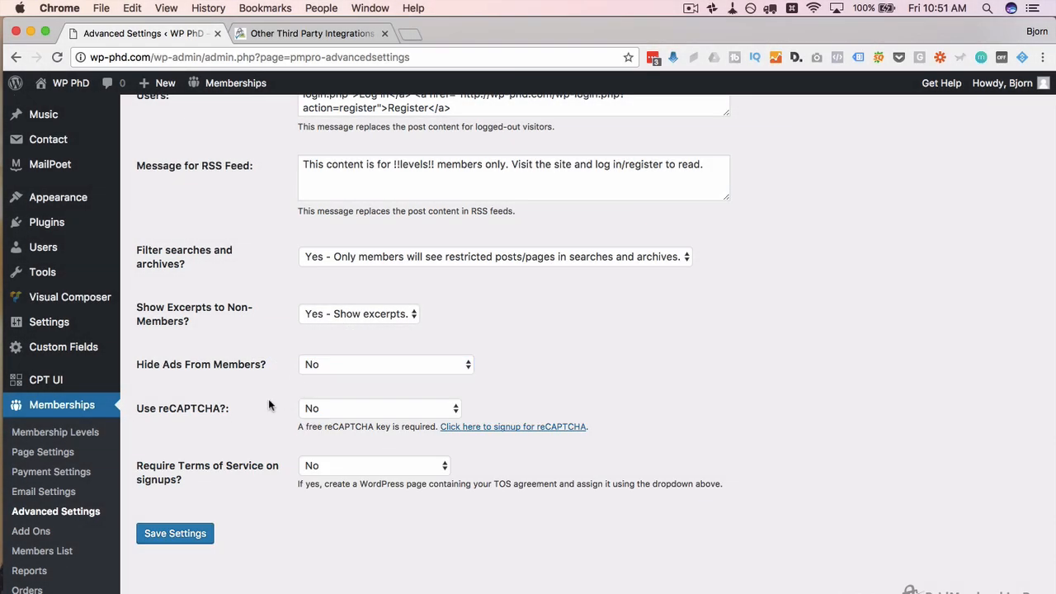
pyautogui.click(316, 409)
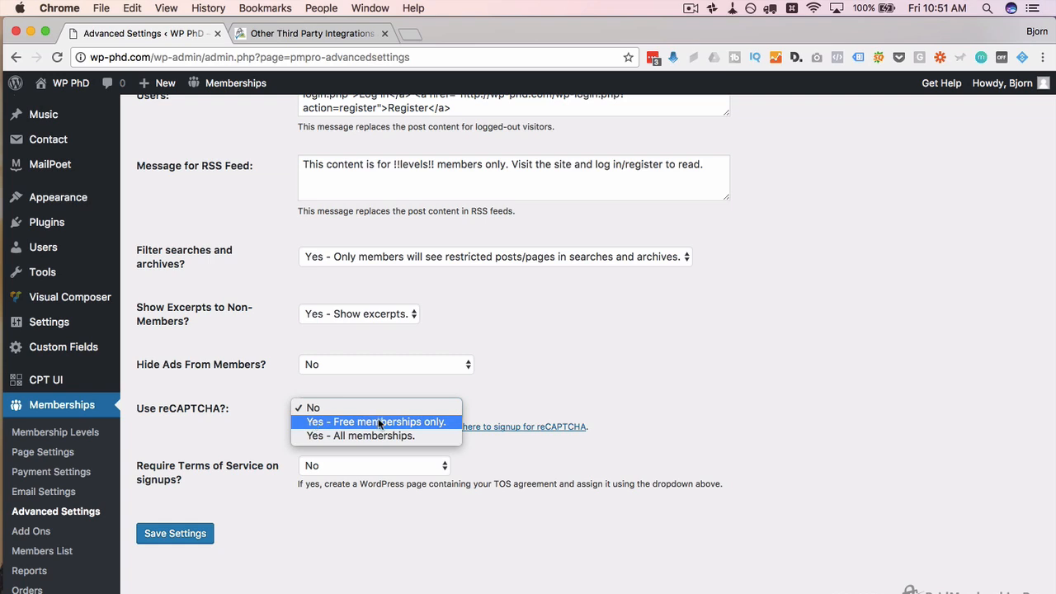
# Step: Keep reCAPTCHA off and leave Require Terms of Service at No, as no terms page exists
pyautogui.click(271, 428)
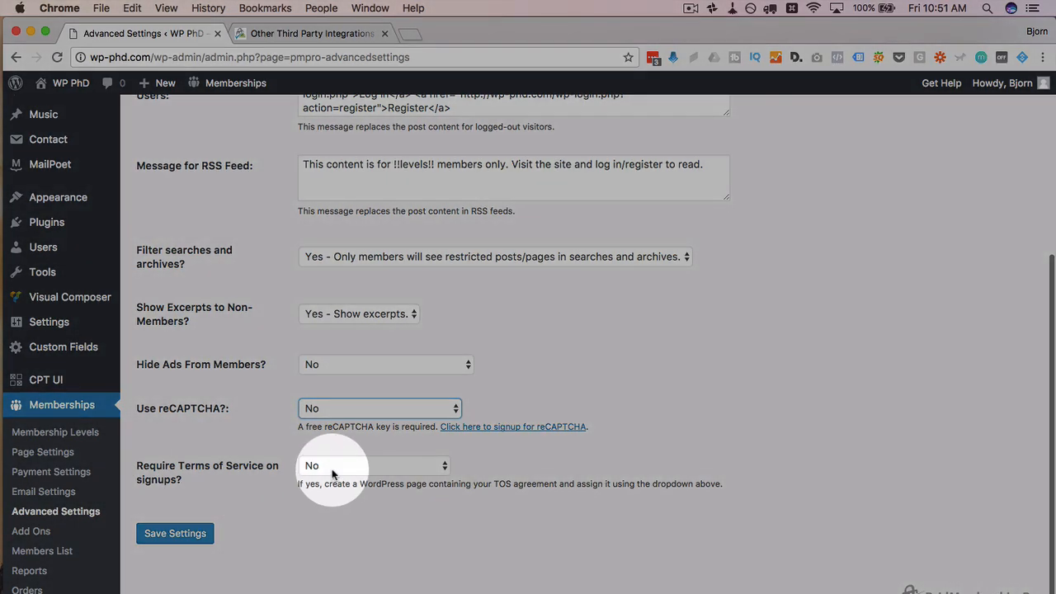
pyautogui.click(333, 472)
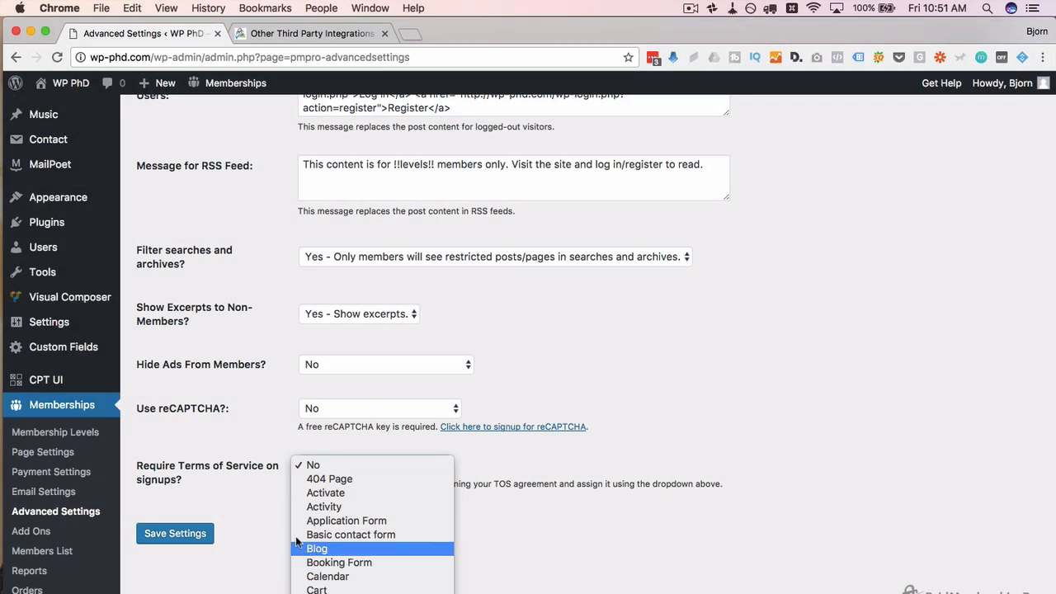
pyautogui.click(274, 508)
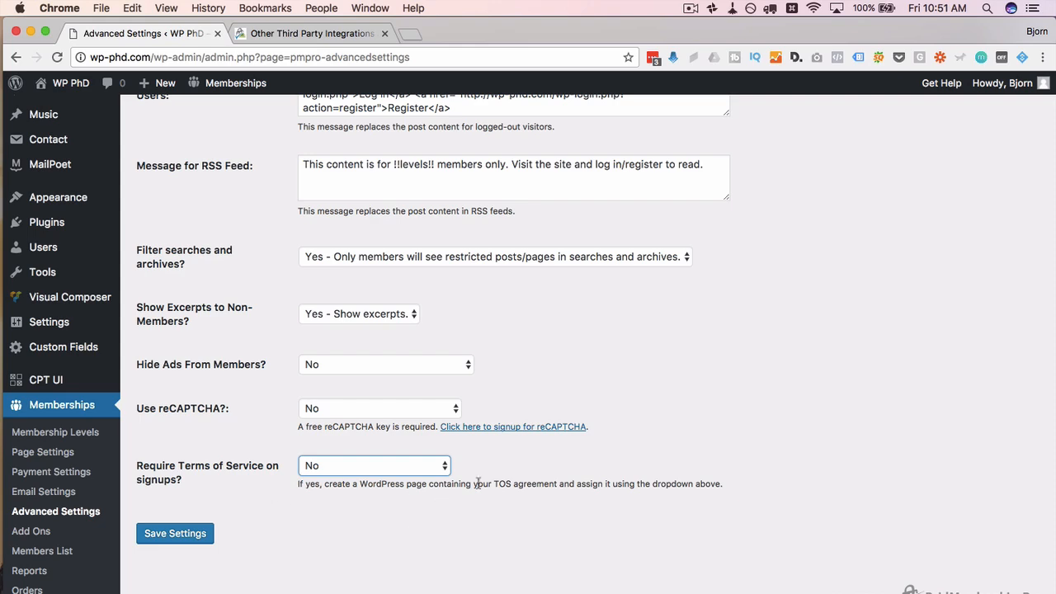
# Step: Copy the label text 'Terms of Service'
pyautogui.moveTo(179, 466); pyautogui.dragTo(244, 470)
pyautogui.rightClick(244, 470)
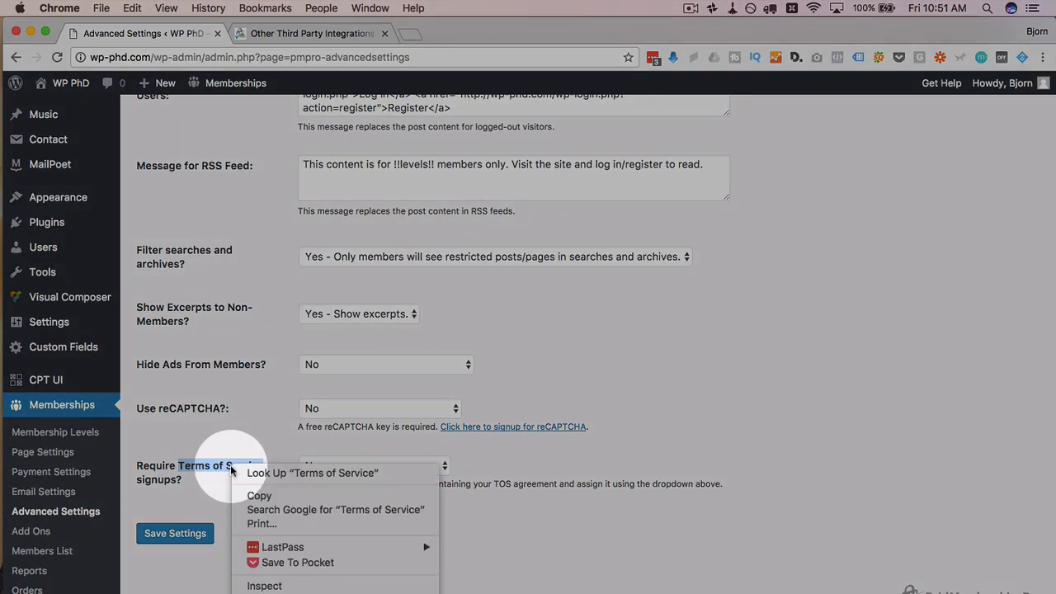
pyautogui.click(252, 427)
pyautogui.scroll(1, 47, 226)
pyautogui.moveTo(47, 226)
pyautogui.scroll(4, 47, 226)
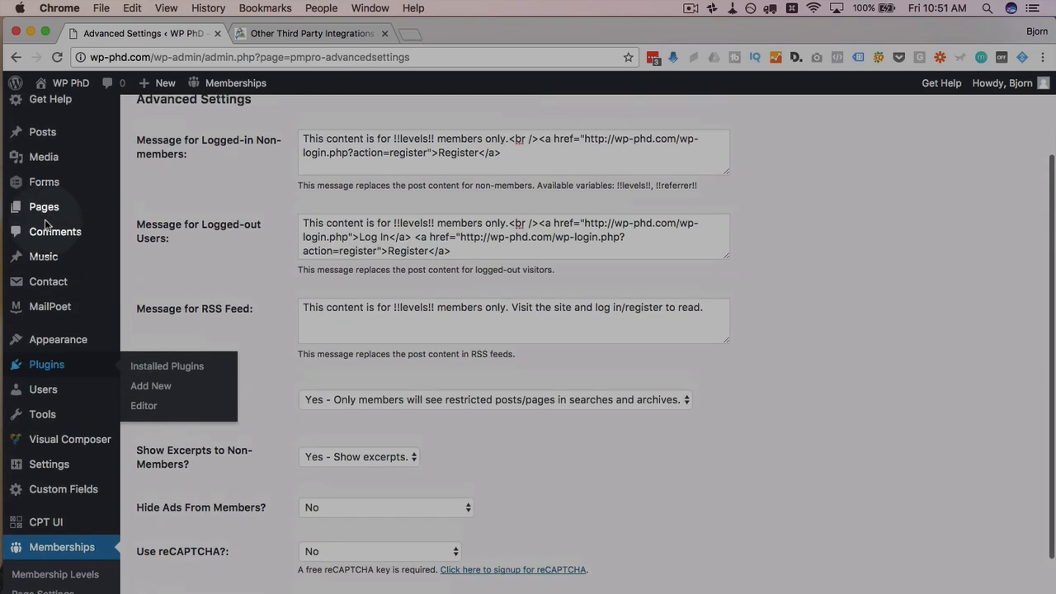
# Step: Start a new page in another tab titled 'Terms of Service'
pyautogui.keyDown('super'); pyautogui.click(151, 232); pyautogui.keyUp('super')
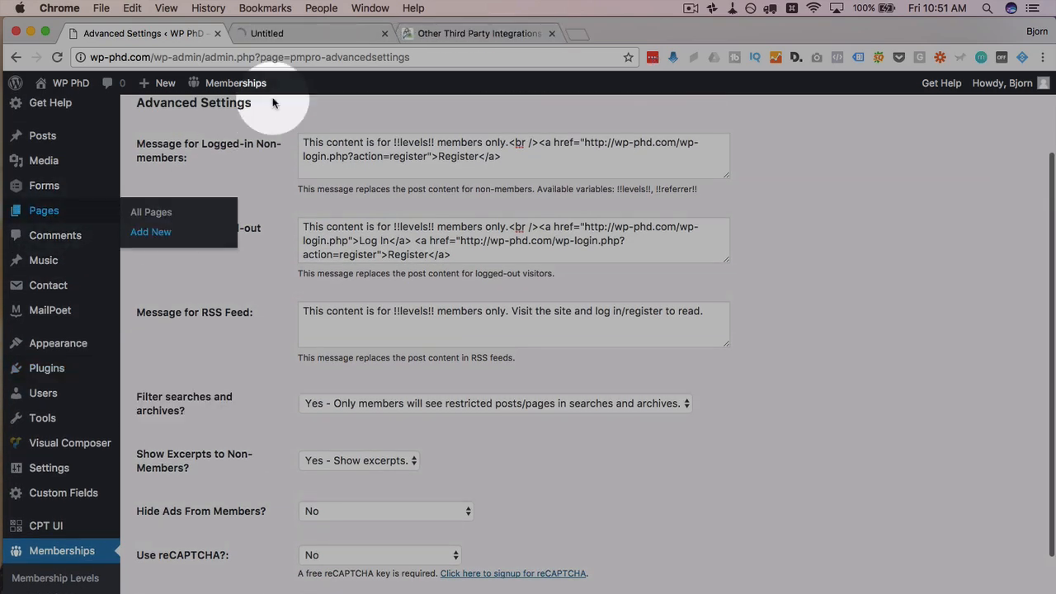
pyautogui.click(313, 33)
pyautogui.click(264, 154)
pyautogui.press('super+v')
# Step: Write 'These are the terms!' as the page body, publish it, and return to the settings tab
pyautogui.click(307, 313)
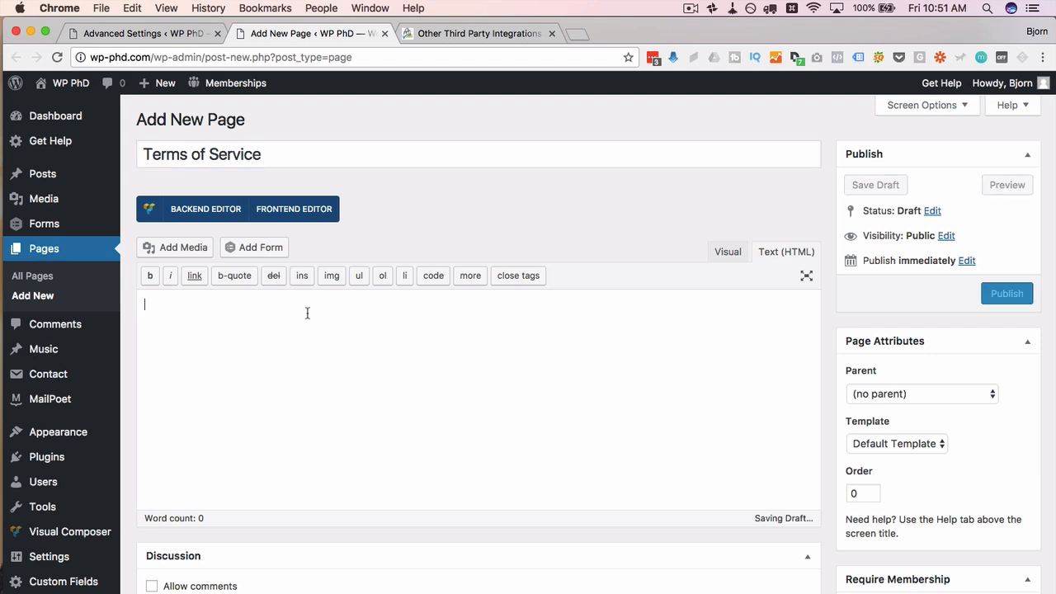
pyautogui.write('These are the the')
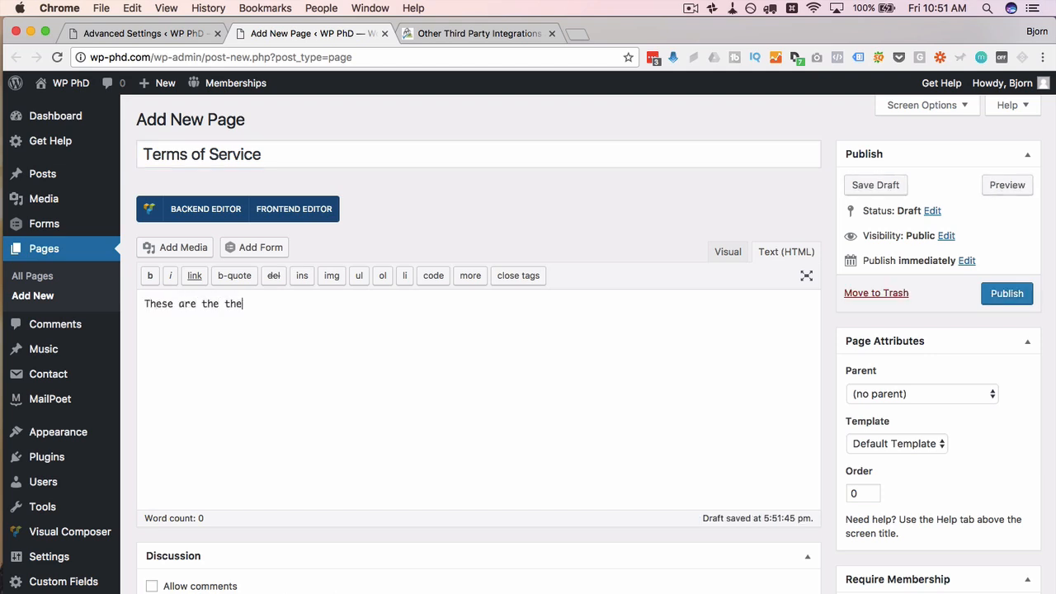
pyautogui.write('rm')
pyautogui.press('BackSpace')
pyautogui.press('BackSpace')
pyautogui.press('BackSpace')
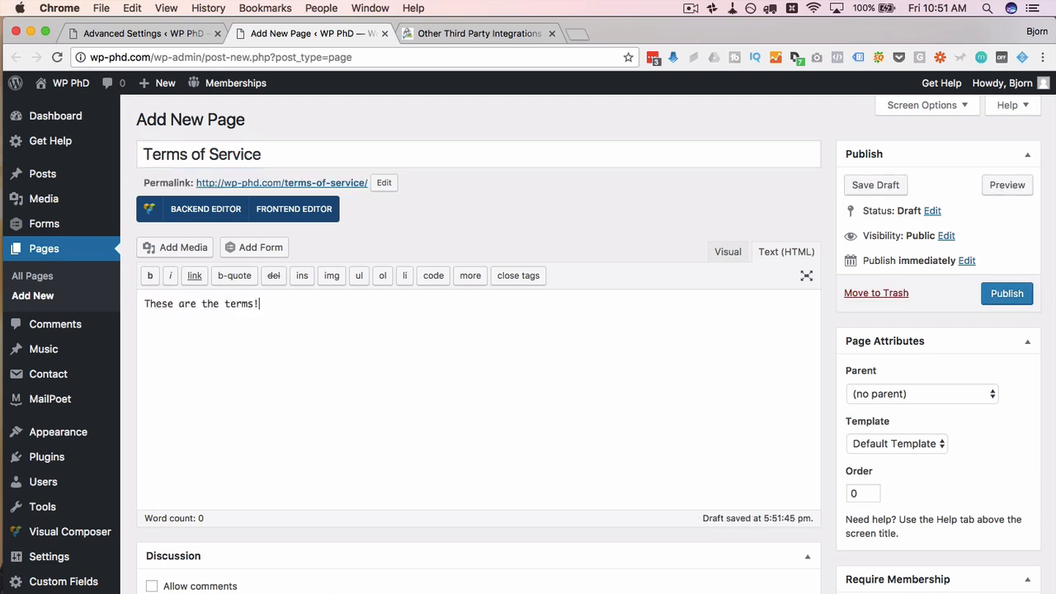
pyautogui.click(1016, 301)
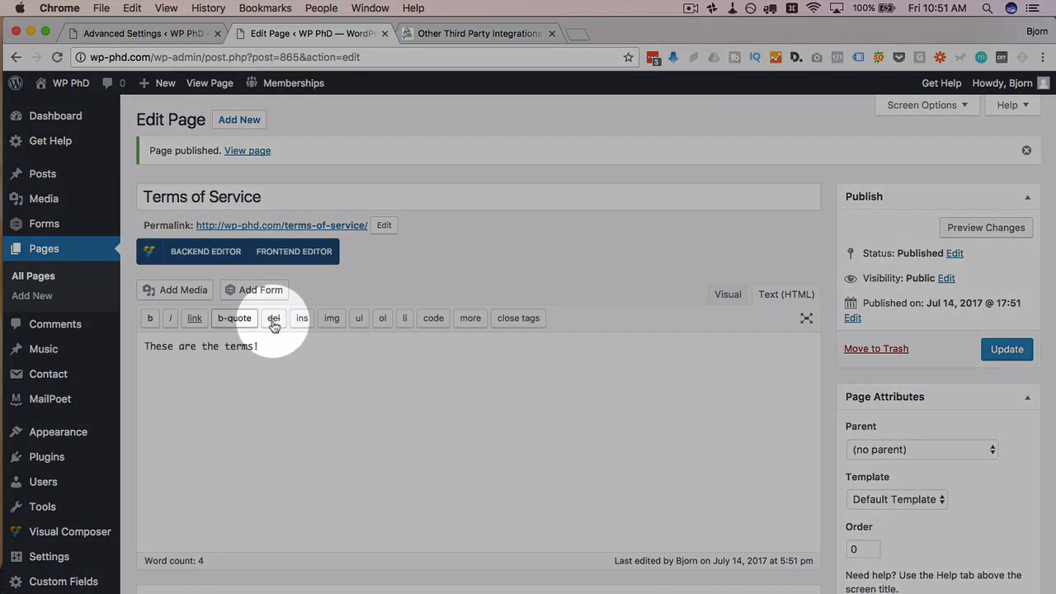
pyautogui.click(181, 33)
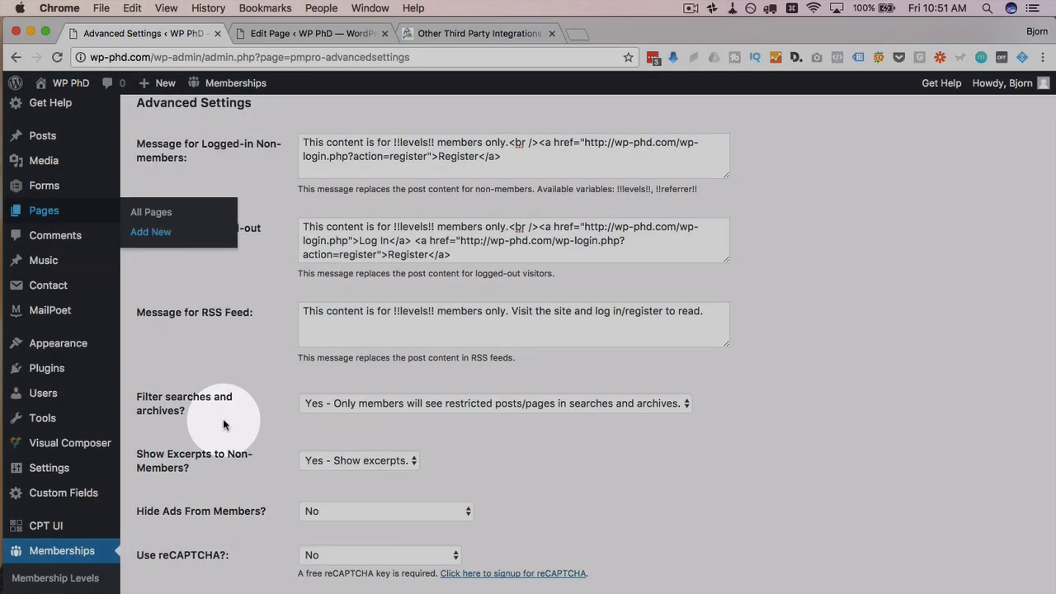
# Step: Save the advanced settings, then require the 'Terms of Service' page on signups and save again
pyautogui.scroll(-4, 223, 425)
pyautogui.click(175, 534)
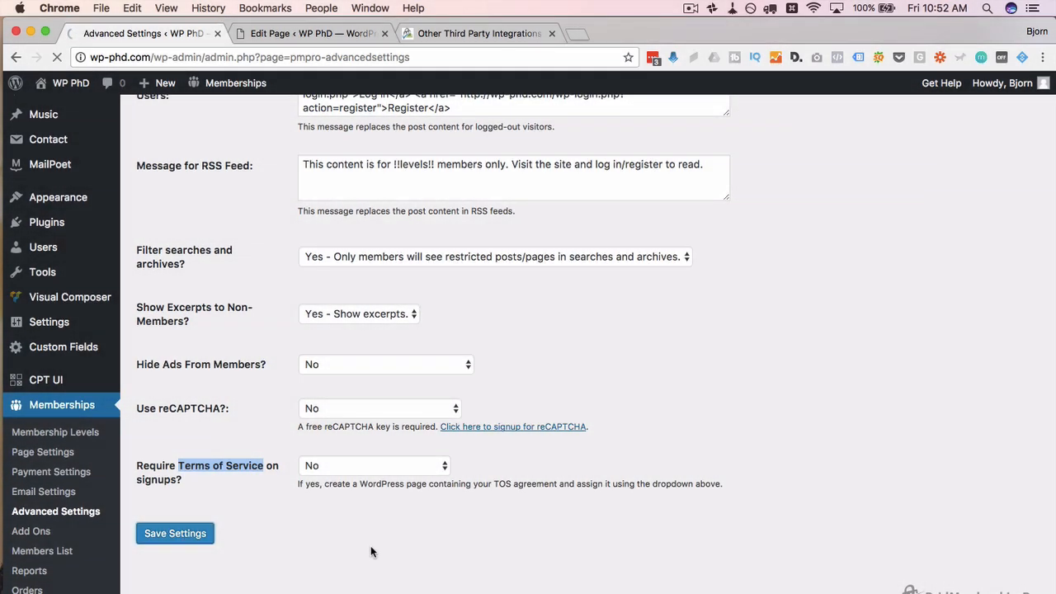
pyautogui.scroll(-10, 338, 528)
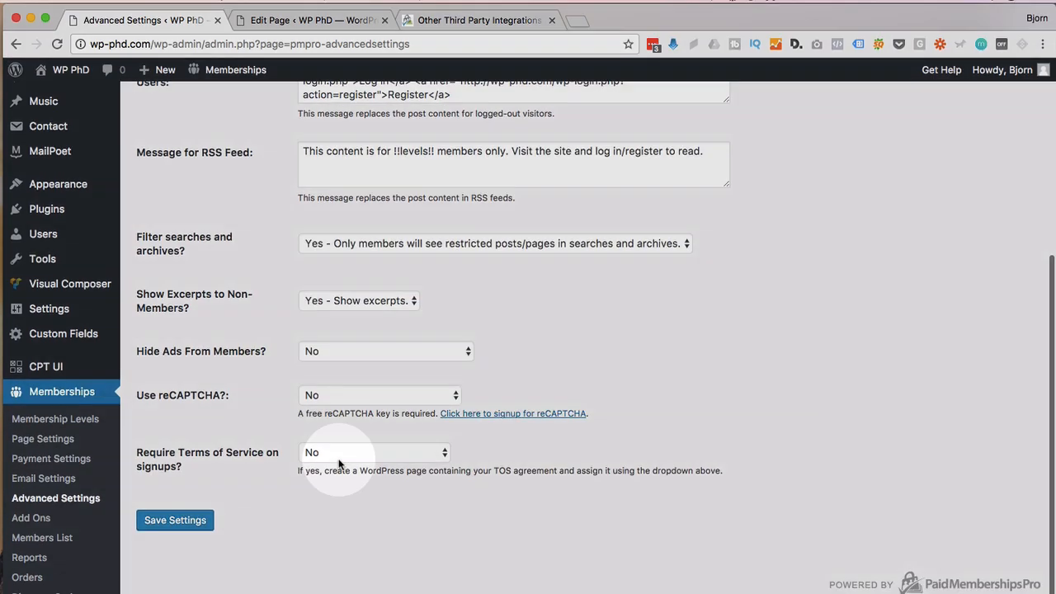
pyautogui.click(343, 464)
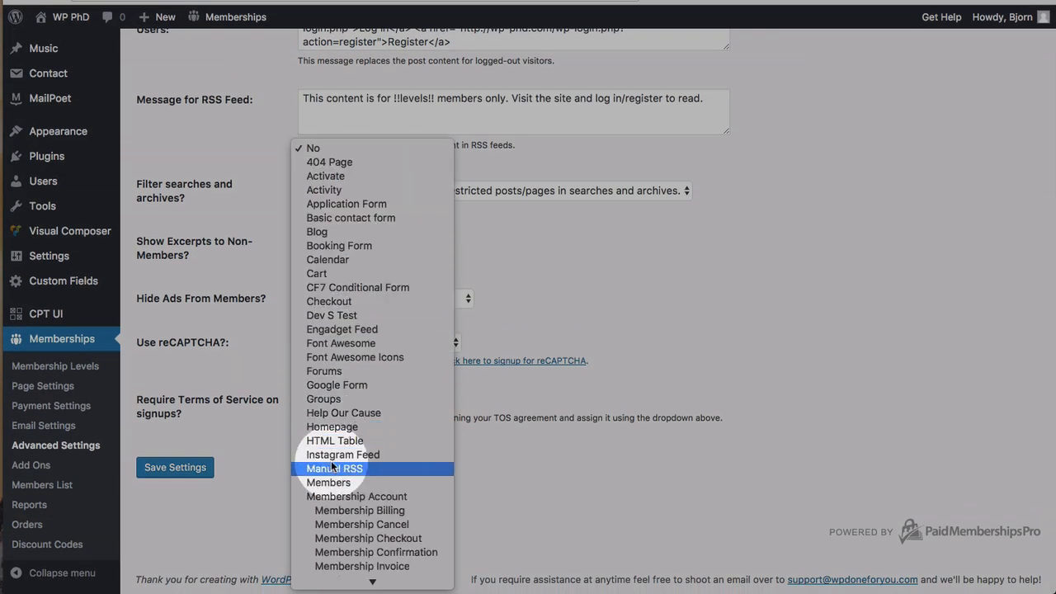
pyautogui.scroll(-5, 333, 467)
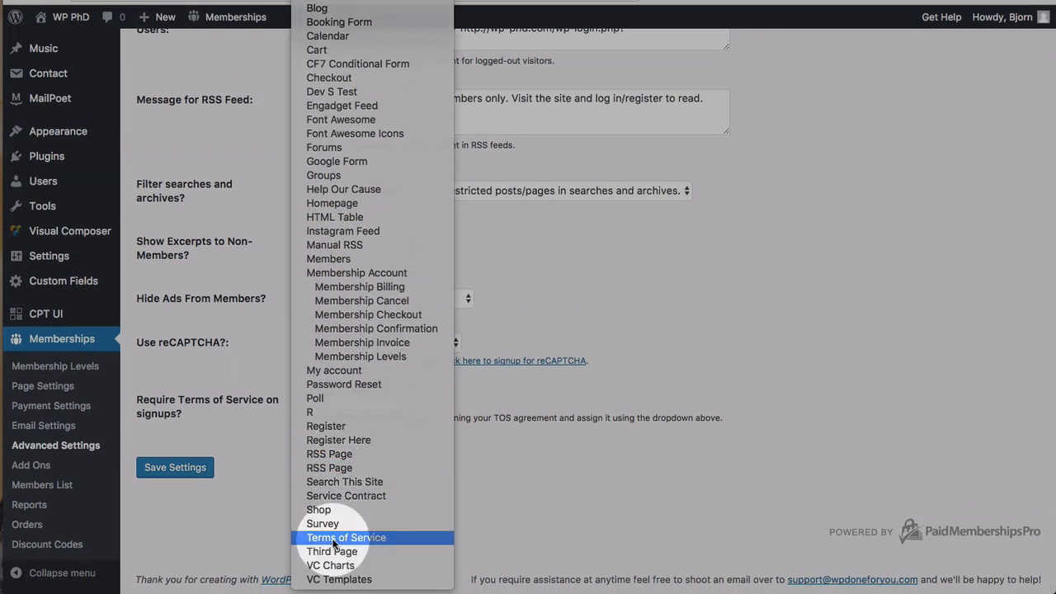
pyautogui.click(334, 544)
pyautogui.click(189, 467)
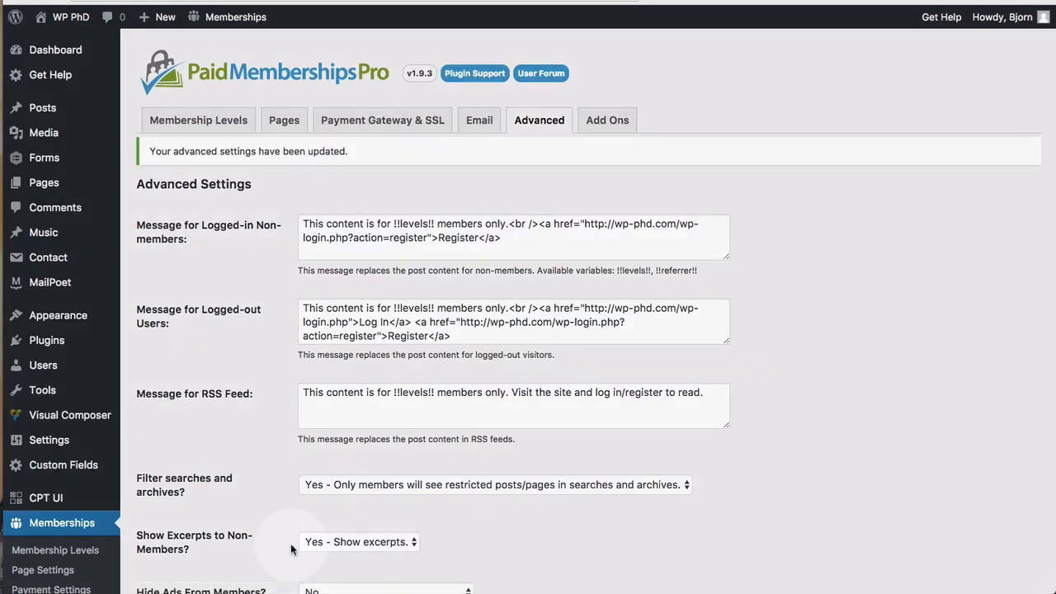
# Step: Review the saved settings page and go to the plugin's Add Ons list
pyautogui.scroll(-5, 292, 512)
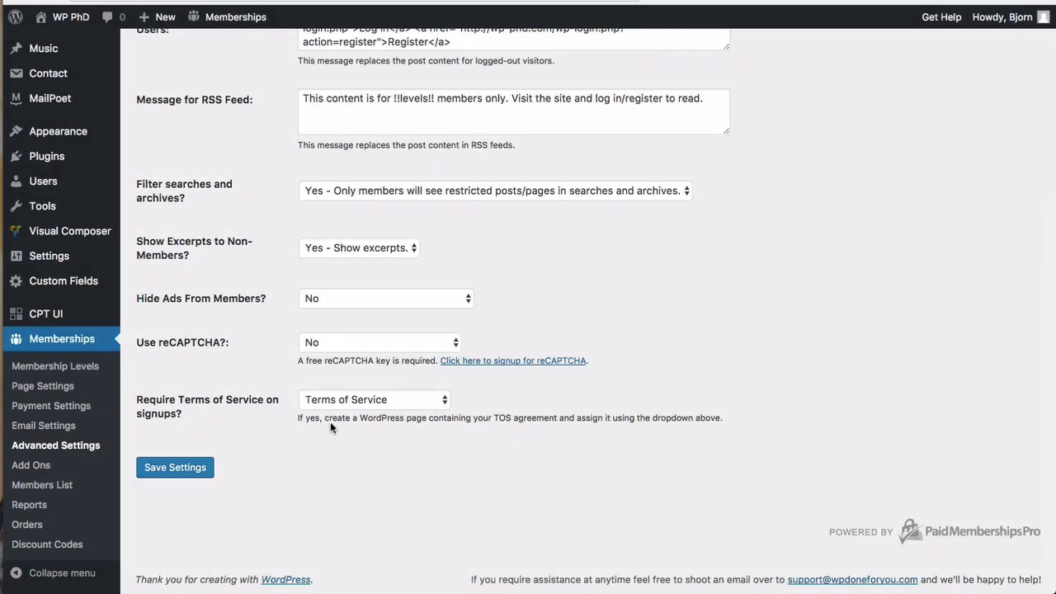
pyautogui.scroll(5, 240, 467)
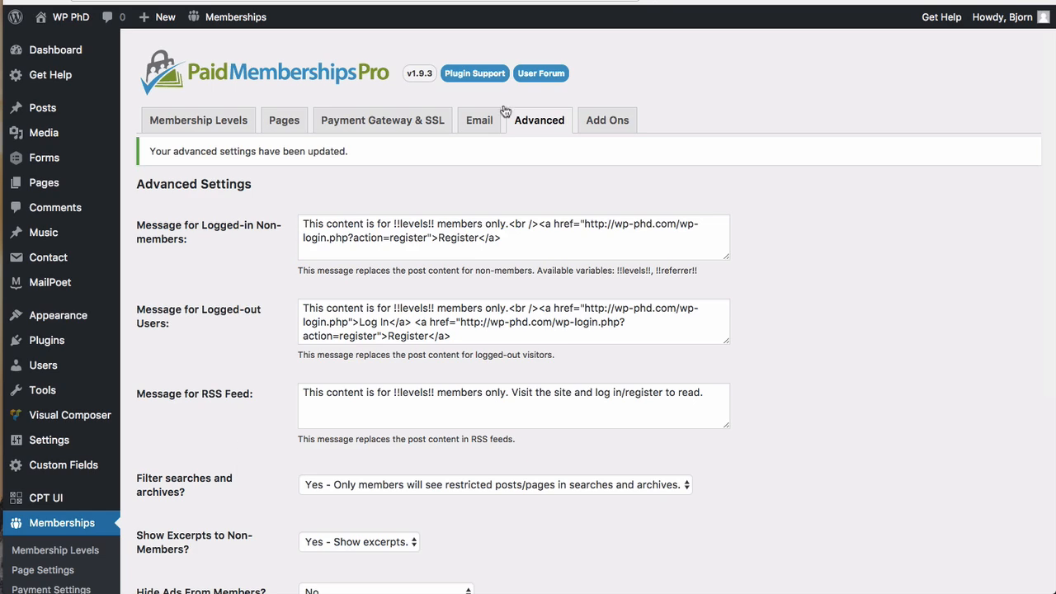
pyautogui.click(613, 121)
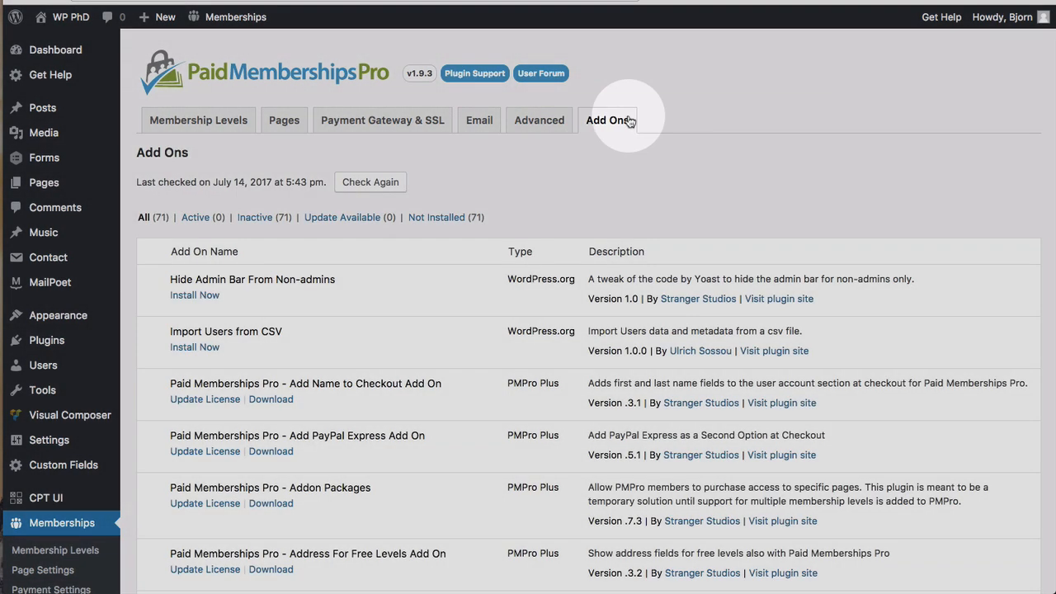
# Step: Browse all 71 Paid Memberships Pro add-ons, then switch to the Membership Levels tab
pyautogui.scroll(-3, 344, 252)
pyautogui.scroll(-5, 345, 252)
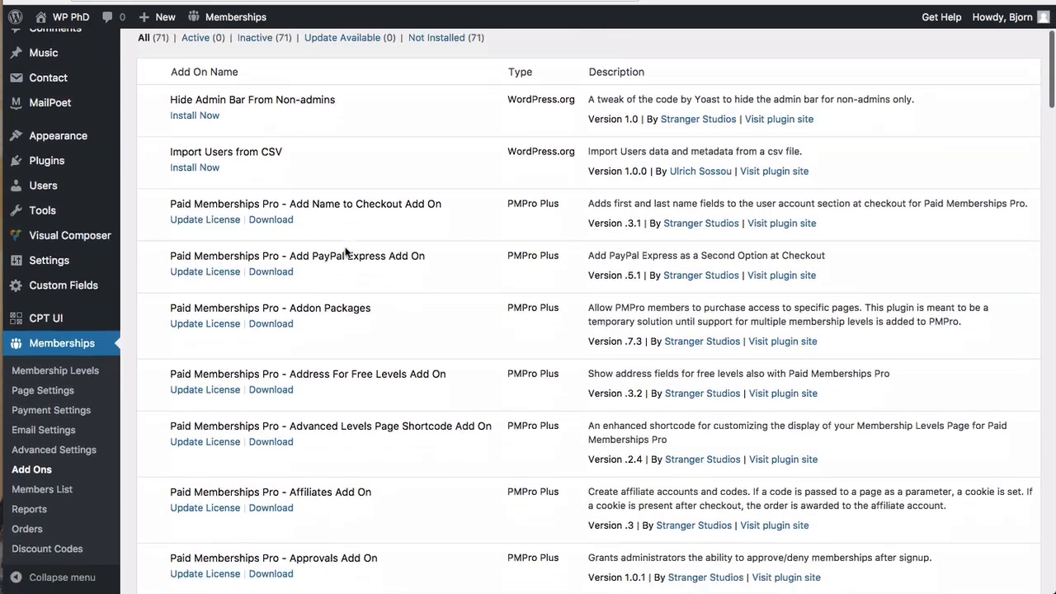
pyautogui.scroll(5, 344, 251)
pyautogui.scroll(1, 345, 252)
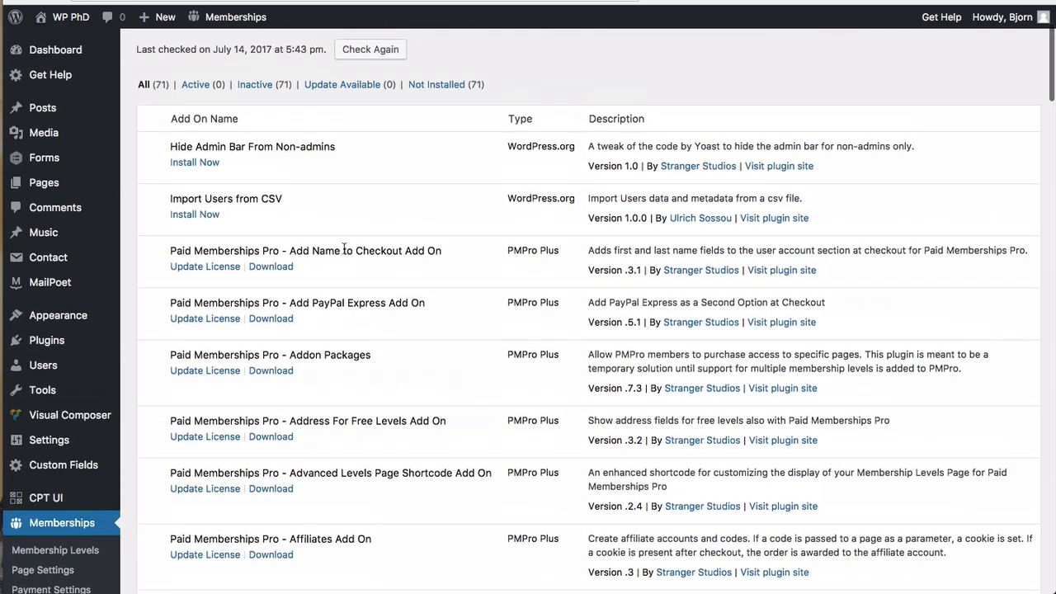
pyautogui.scroll(-3, 206, 194)
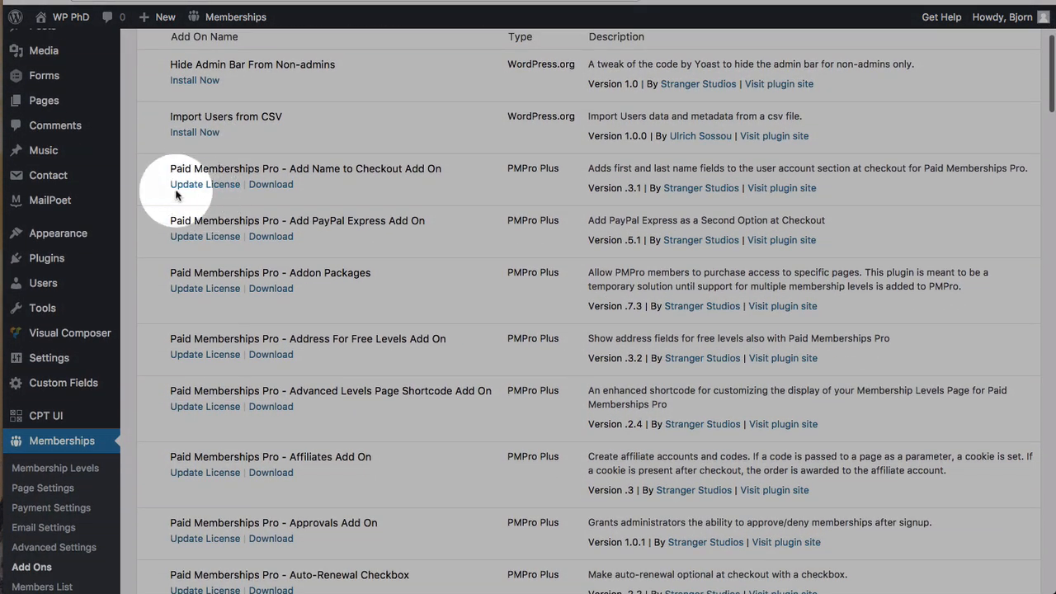
pyautogui.scroll(-10, 175, 256)
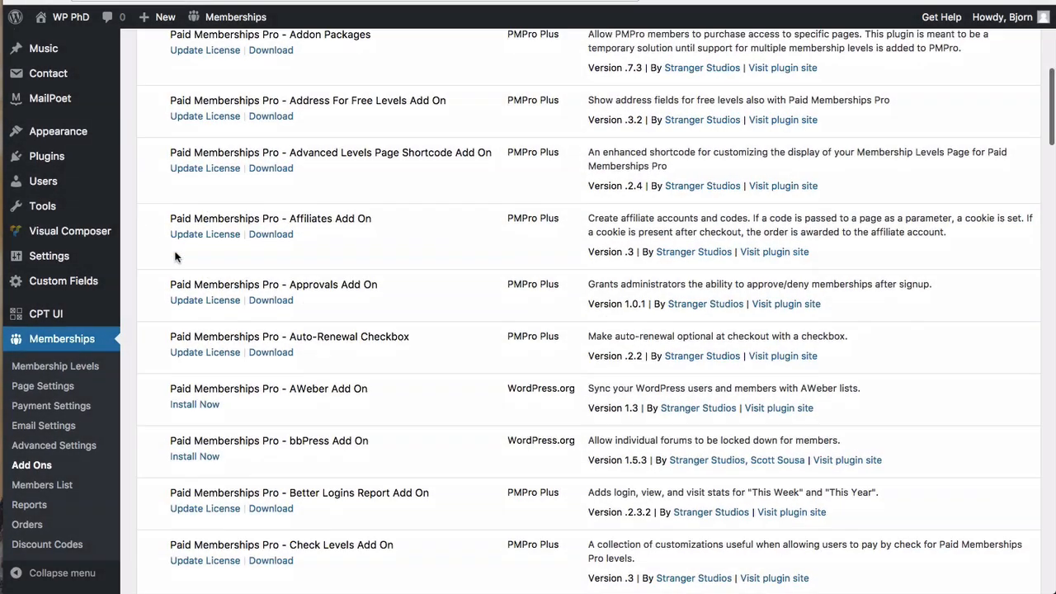
pyautogui.scroll(-14, 174, 257)
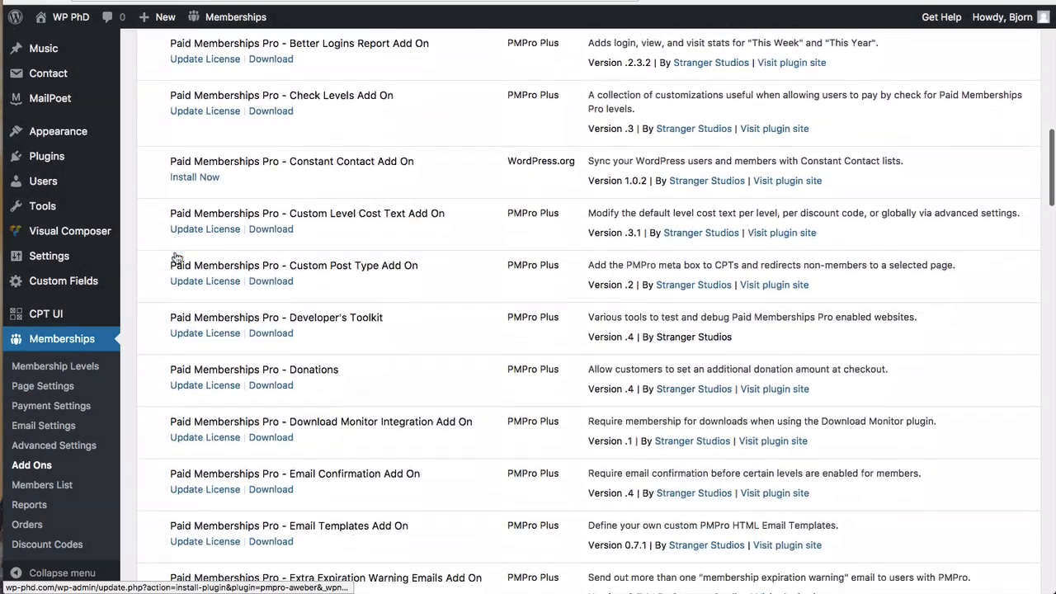
pyautogui.scroll(-20, 176, 258)
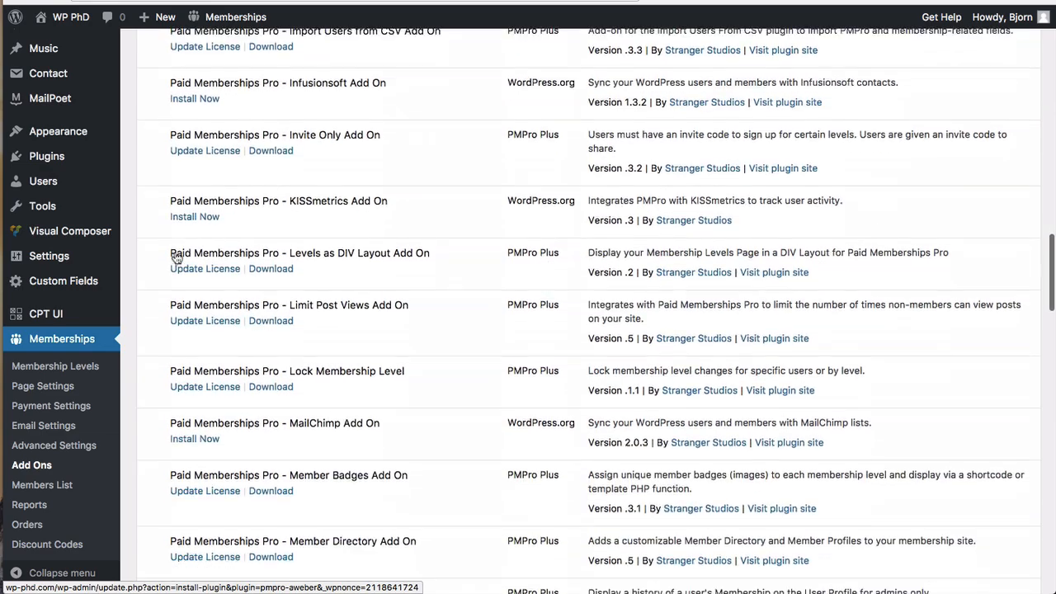
pyautogui.scroll(-17, 177, 258)
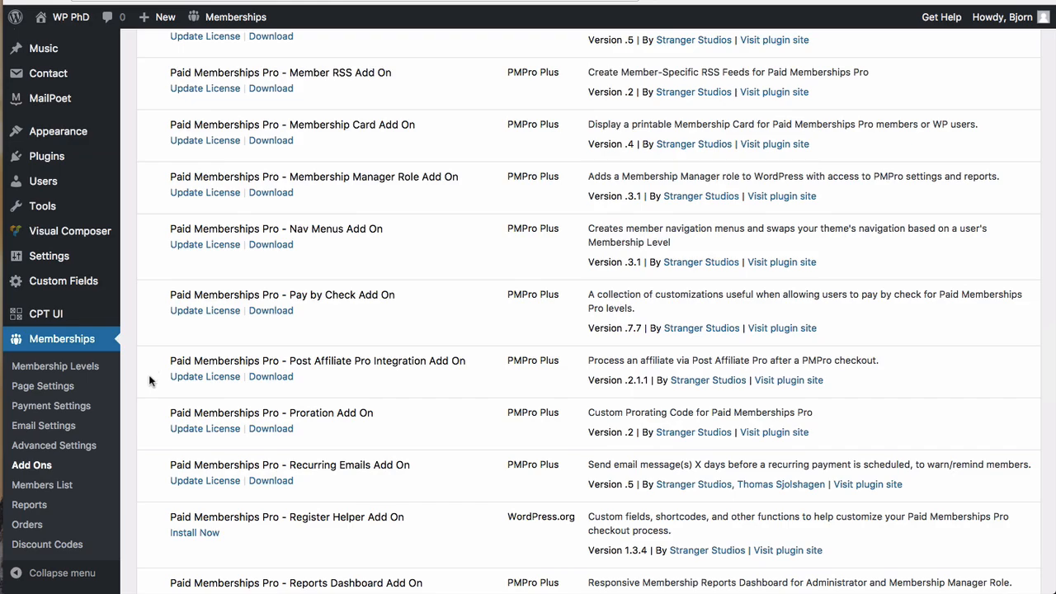
pyautogui.scroll(20, 149, 451)
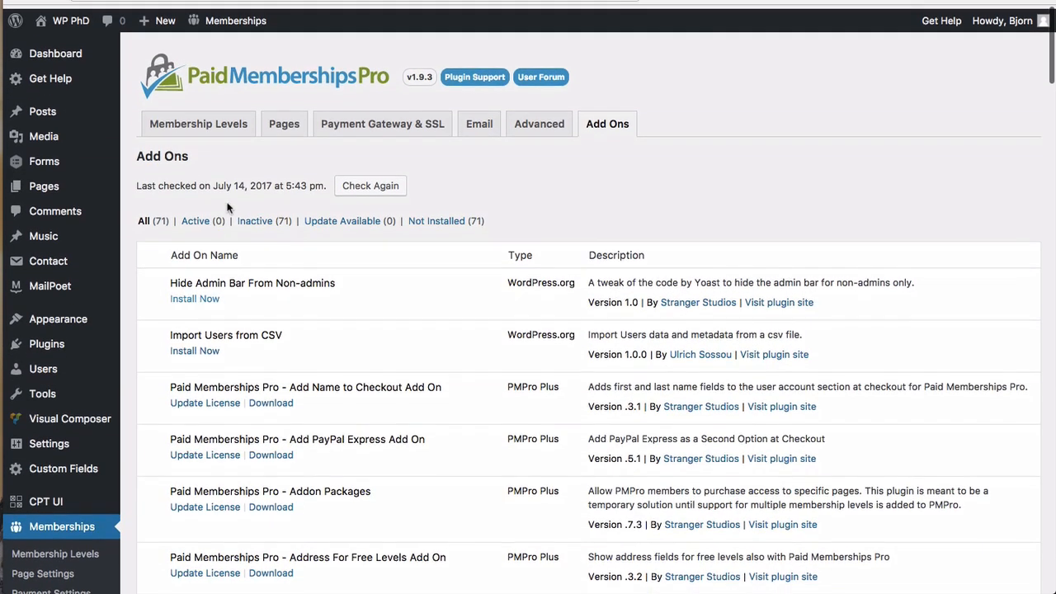
pyautogui.click(202, 122)
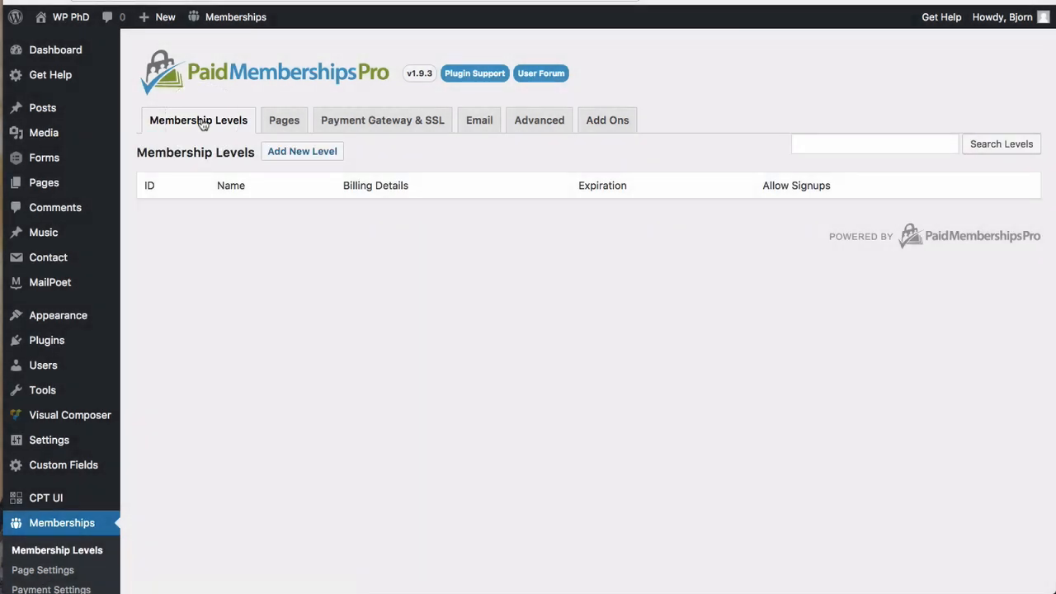
# Step: Create a new level named Free with the description 'This is for free members'
pyautogui.click(299, 156)
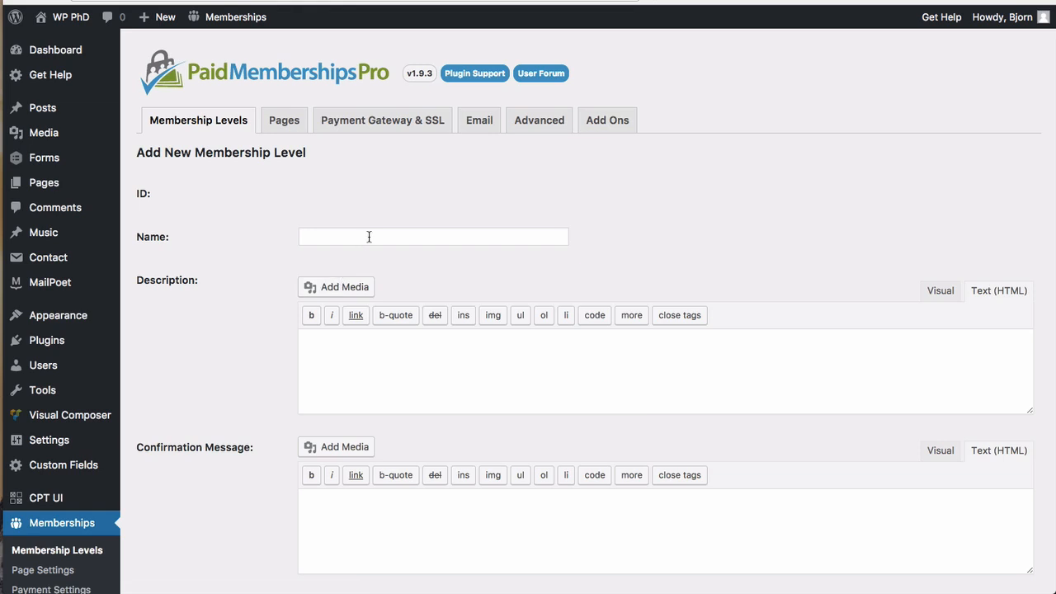
pyautogui.click(368, 237)
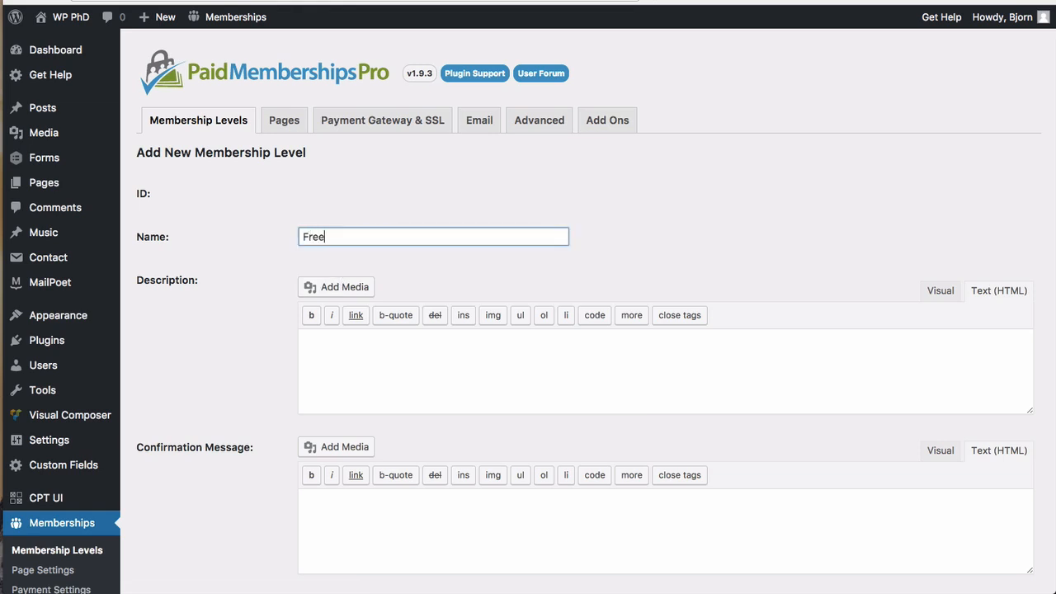
pyautogui.click(339, 348)
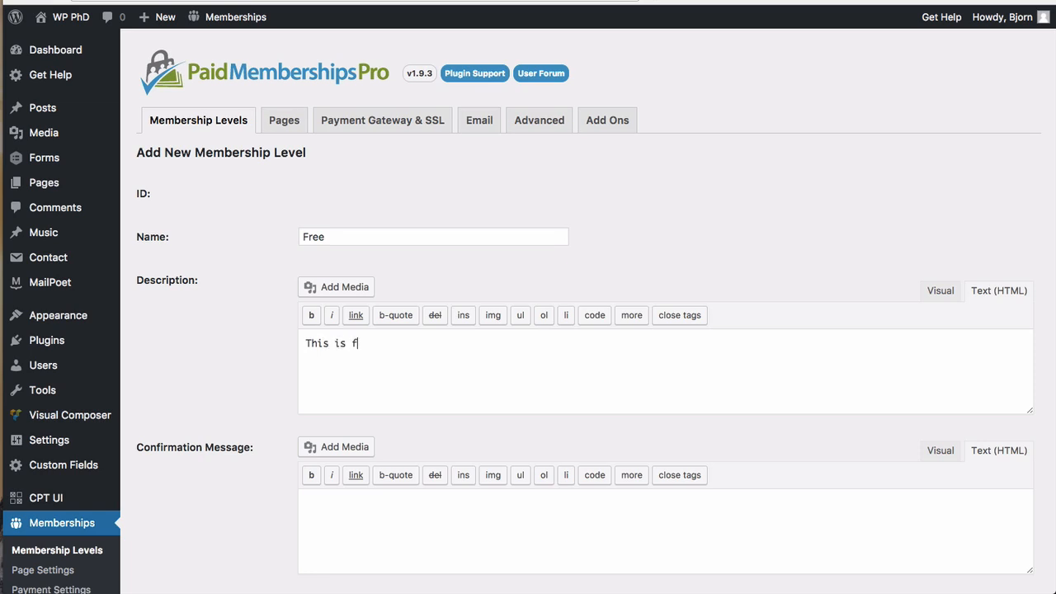
pyautogui.write('This is for free members')
# Step: Add the confirmation message 'Congrats! I hope you enjoy the content!' and end the description with a period
pyautogui.scroll(-5, 210, 411)
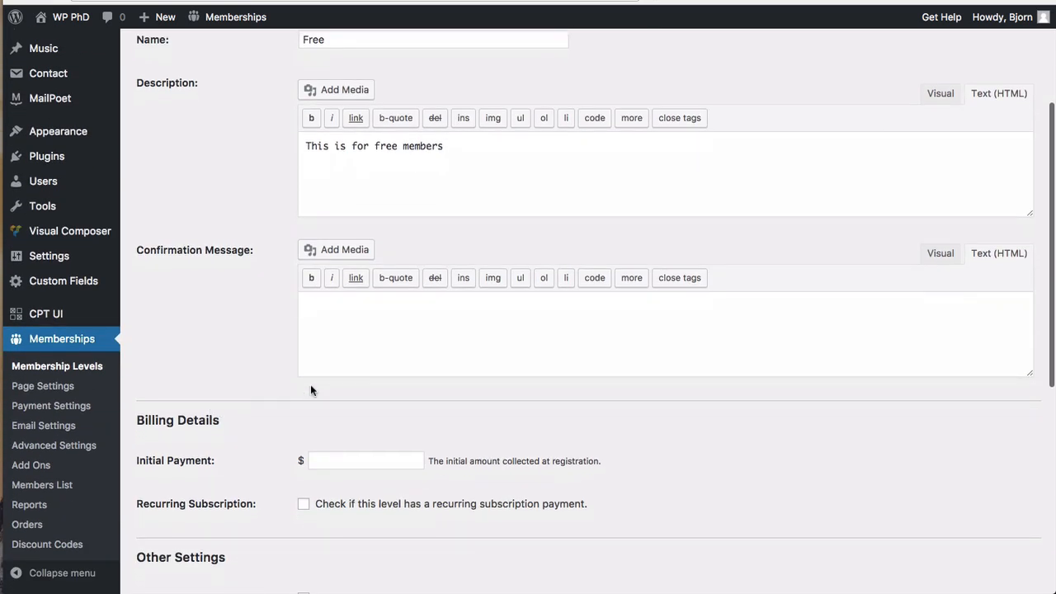
pyautogui.write('Congrats! I hope you enjoy ou')
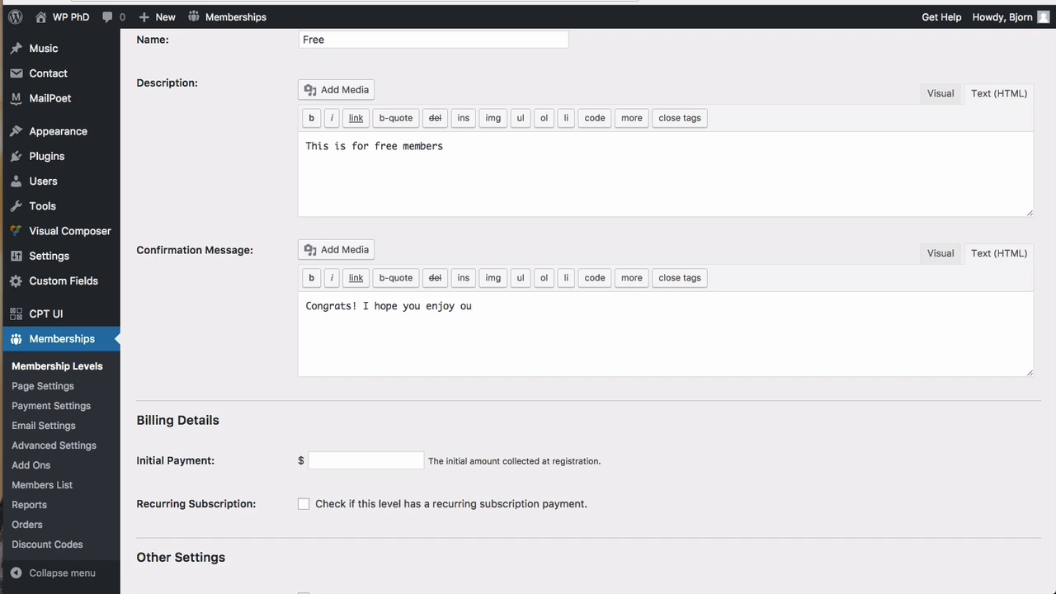
pyautogui.press('BackSpace')
pyautogui.press('BackSpace')
pyautogui.write('the content!')
pyautogui.scroll(-3, 247, 330)
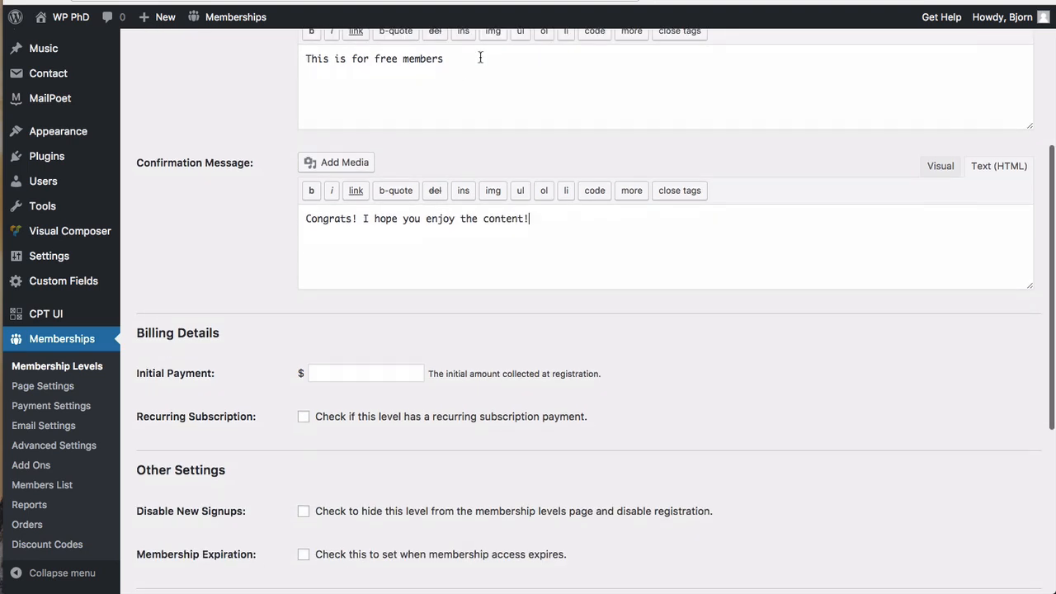
pyautogui.click(490, 74)
pyautogui.write('.')
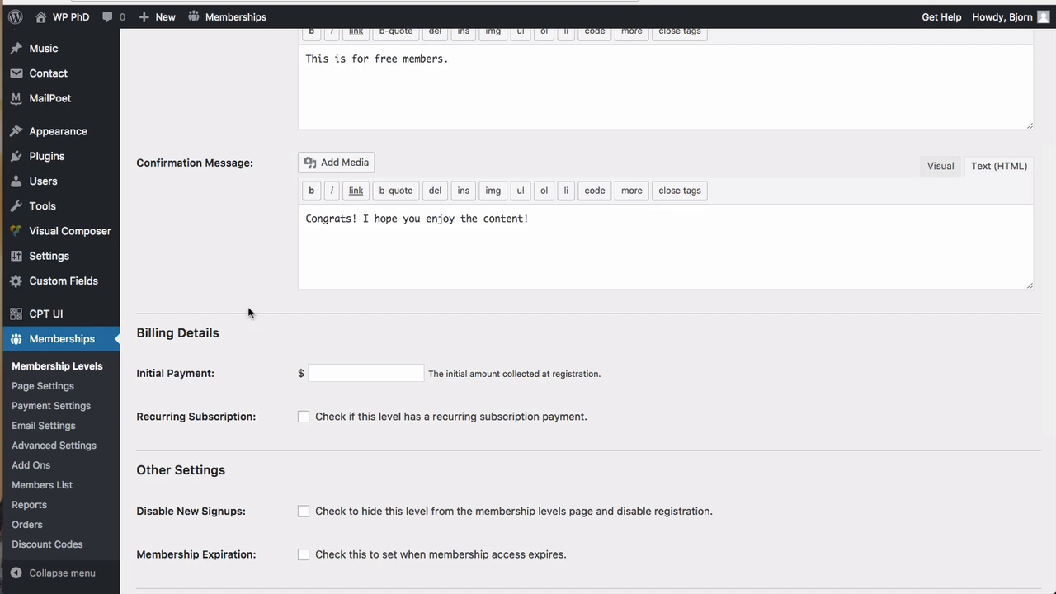
pyautogui.scroll(-5, 247, 309)
pyautogui.moveTo(140, 184); pyautogui.dragTo(219, 185)
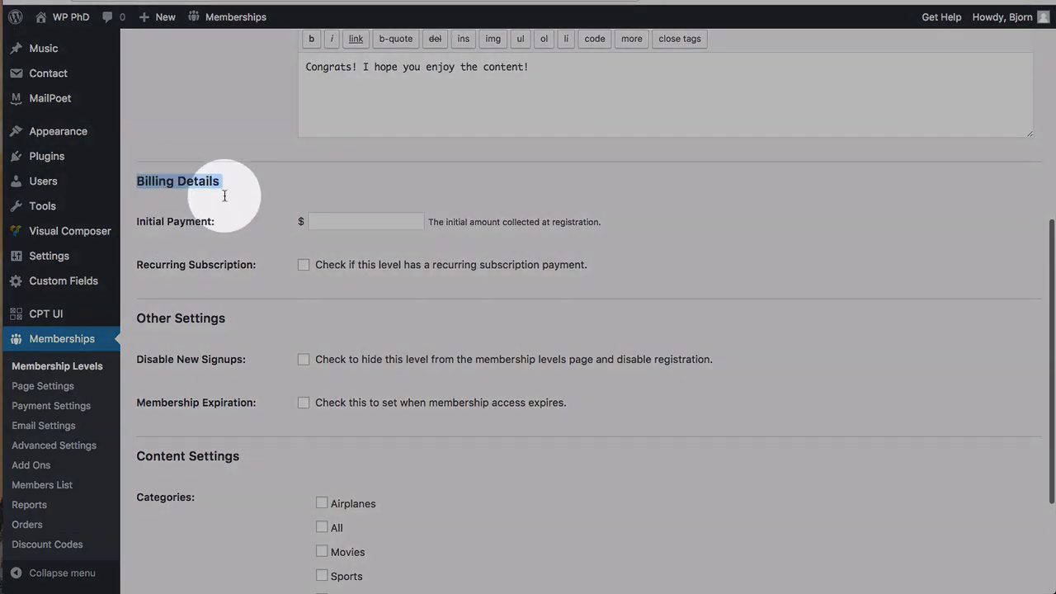
# Step: Set the Free level's initial payment to 0 and try the Disable New Signups checkbox
pyautogui.click(328, 221)
pyautogui.write('0')
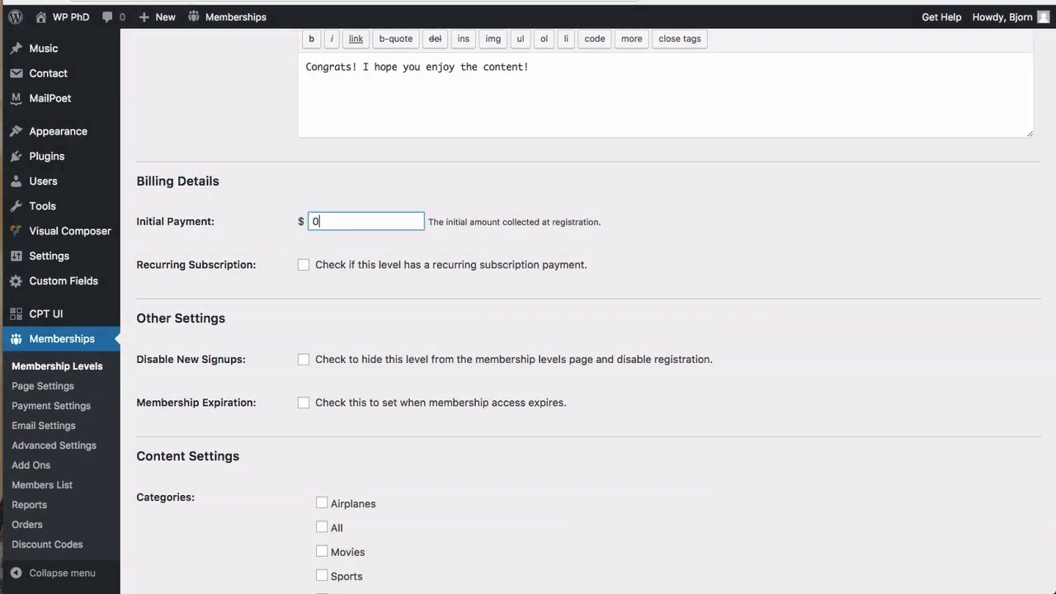
pyautogui.click(287, 266)
pyautogui.scroll(-2, 279, 319)
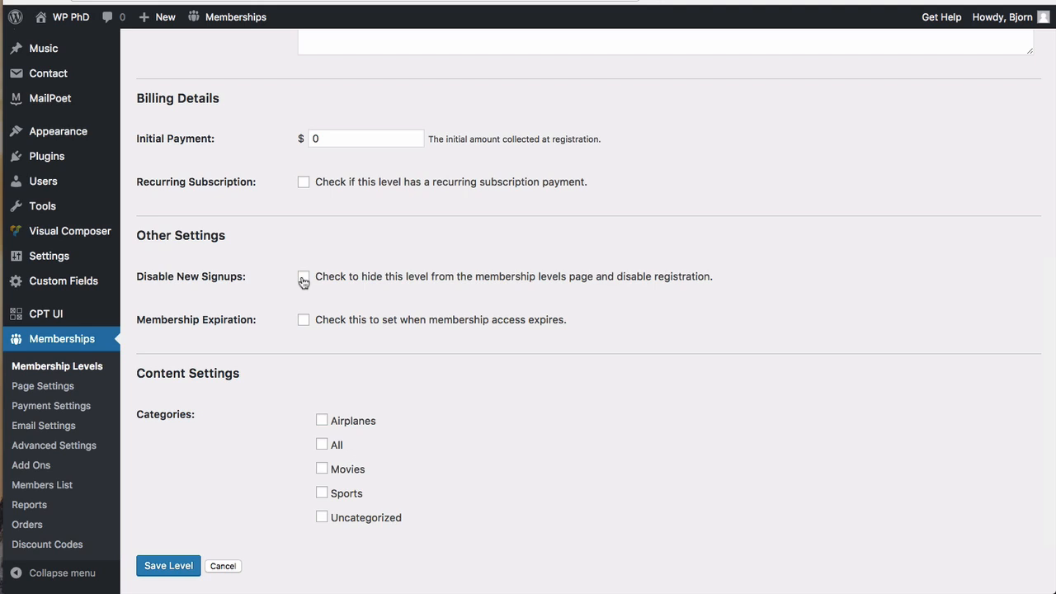
pyautogui.click(304, 279)
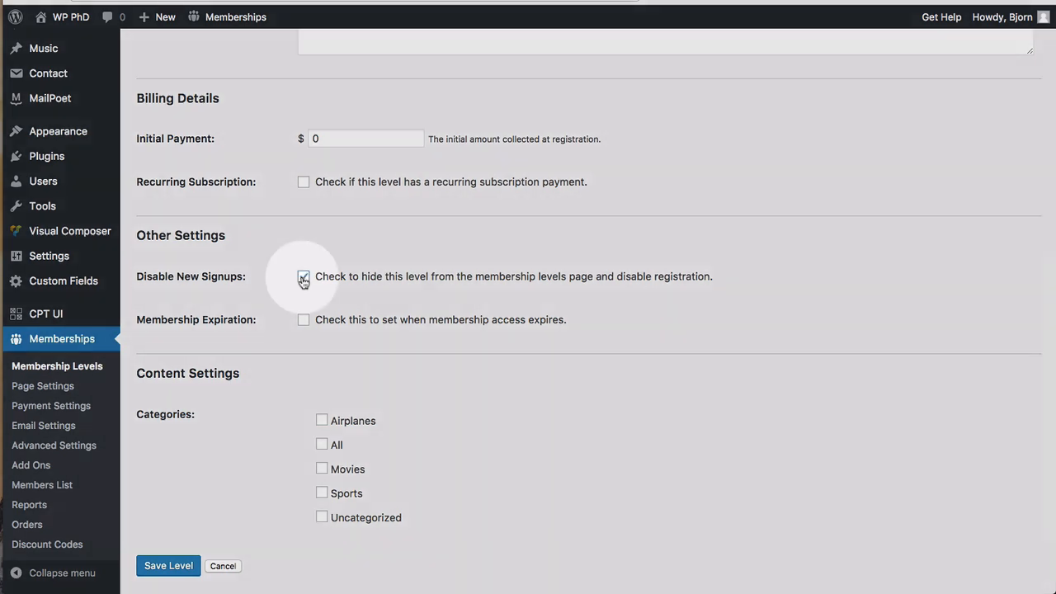
# Step: Try a 12-month membership expiration, then switch expiration back off
pyautogui.scroll(-2, 282, 302)
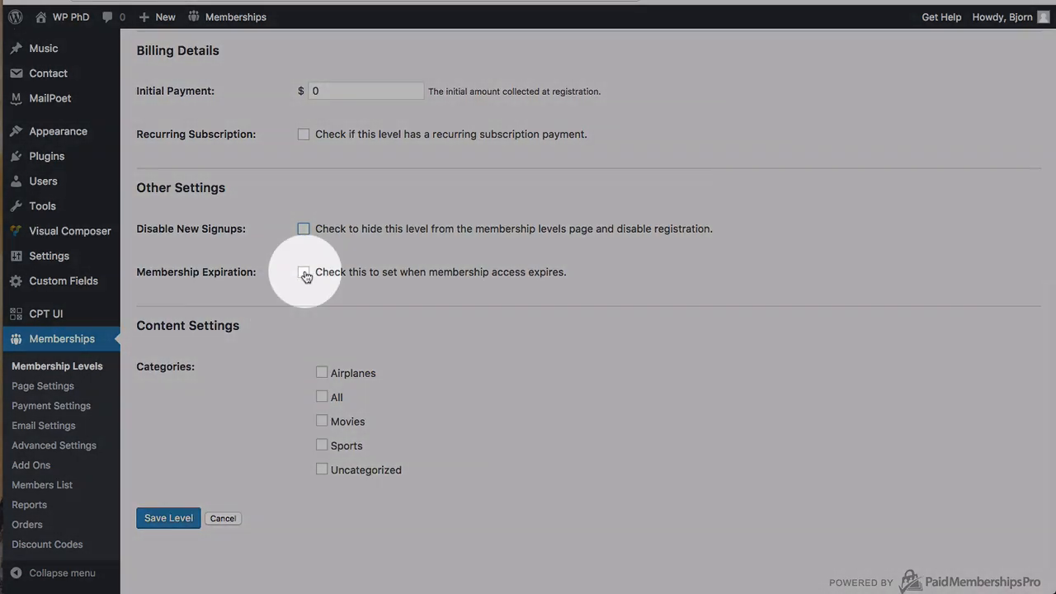
pyautogui.click(304, 273)
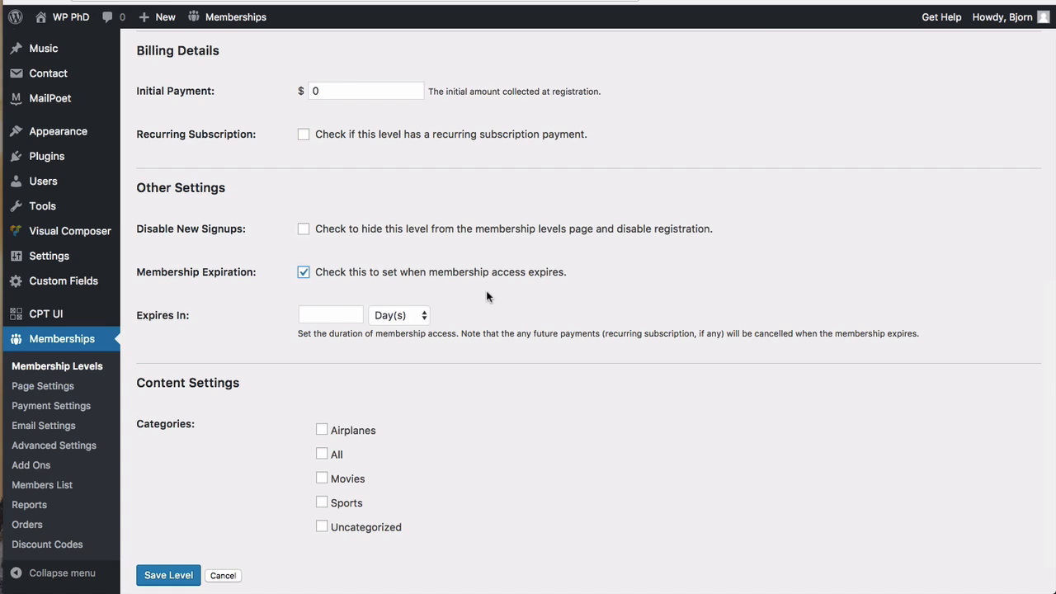
pyautogui.click(359, 316)
pyautogui.write('12')
pyautogui.click(382, 316)
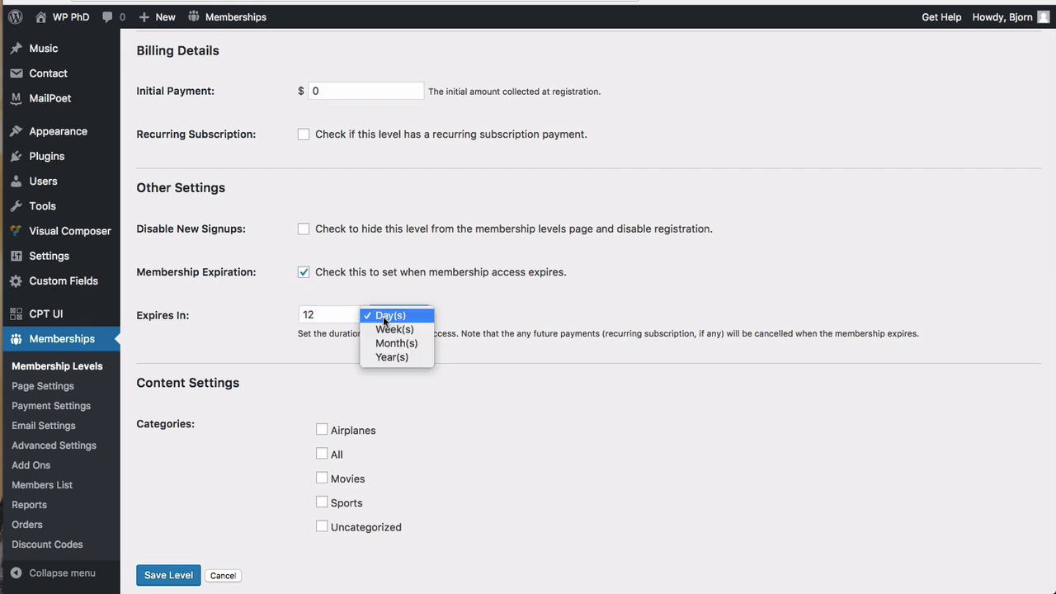
pyautogui.click(389, 343)
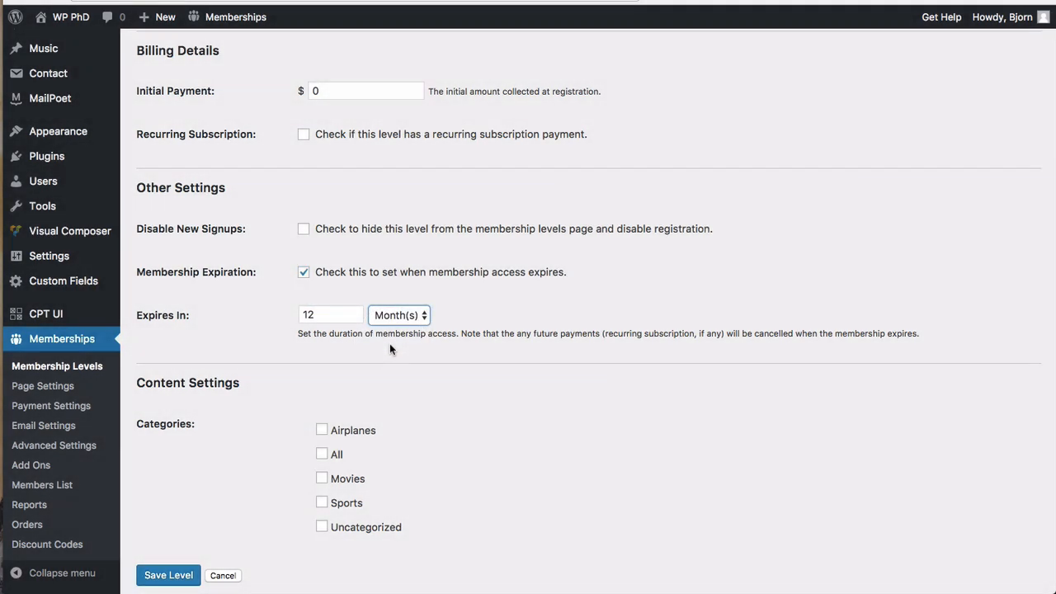
pyautogui.click(379, 316)
pyautogui.click(300, 334)
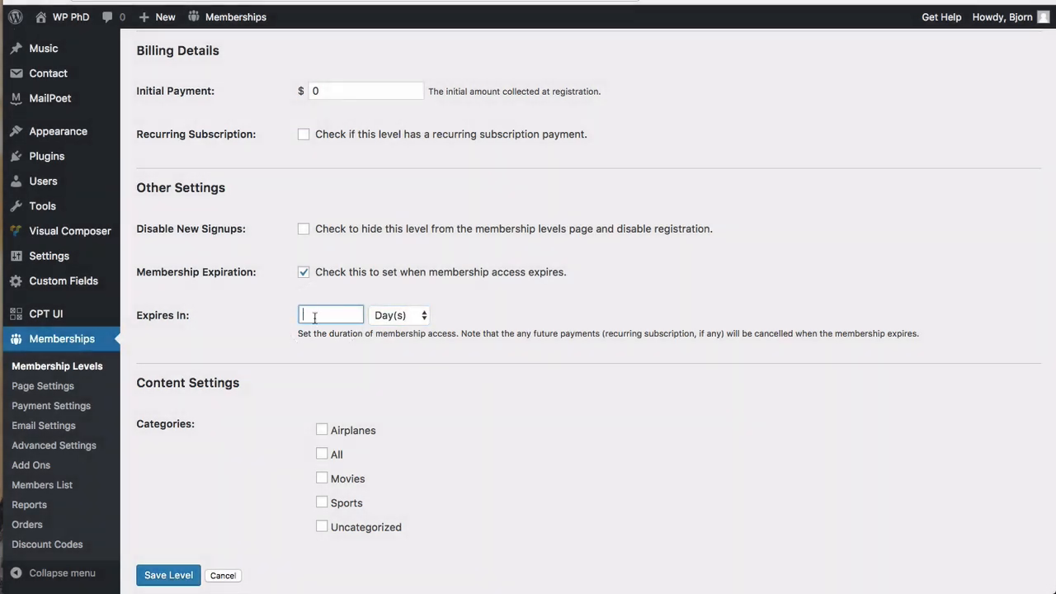
pyautogui.click(281, 338)
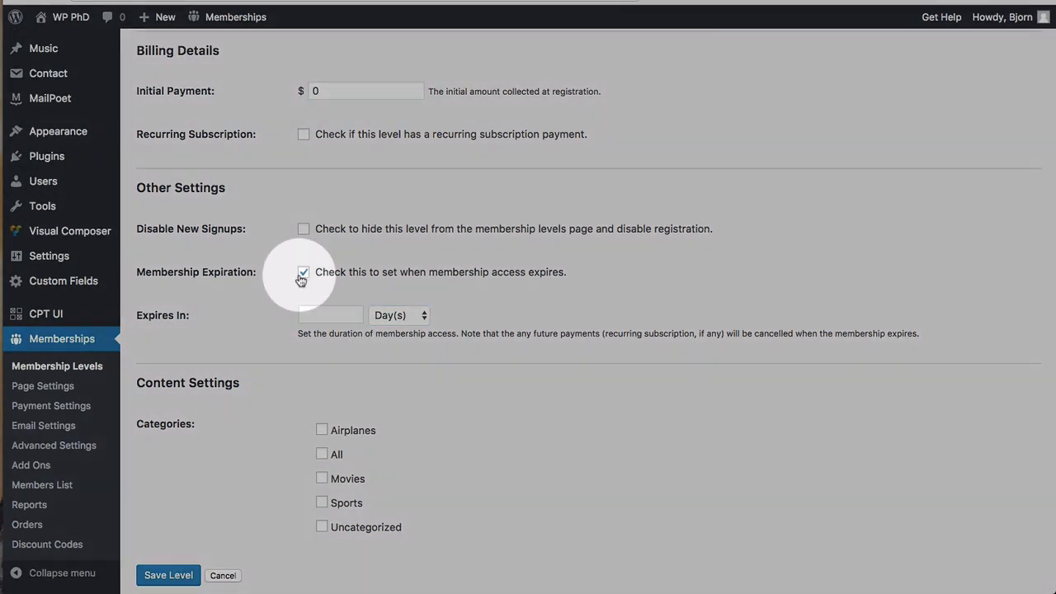
pyautogui.click(302, 273)
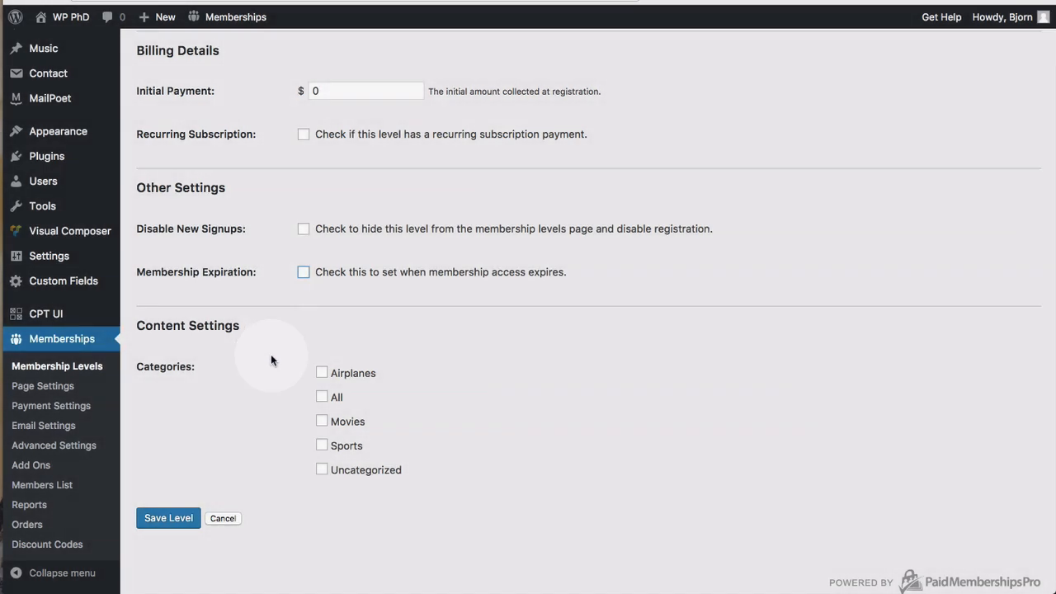
# Step: Tick Uncategorized, Airplanes, Movies and Sports, leave All unticked, and save the Free level
pyautogui.scroll(-2, 270, 361)
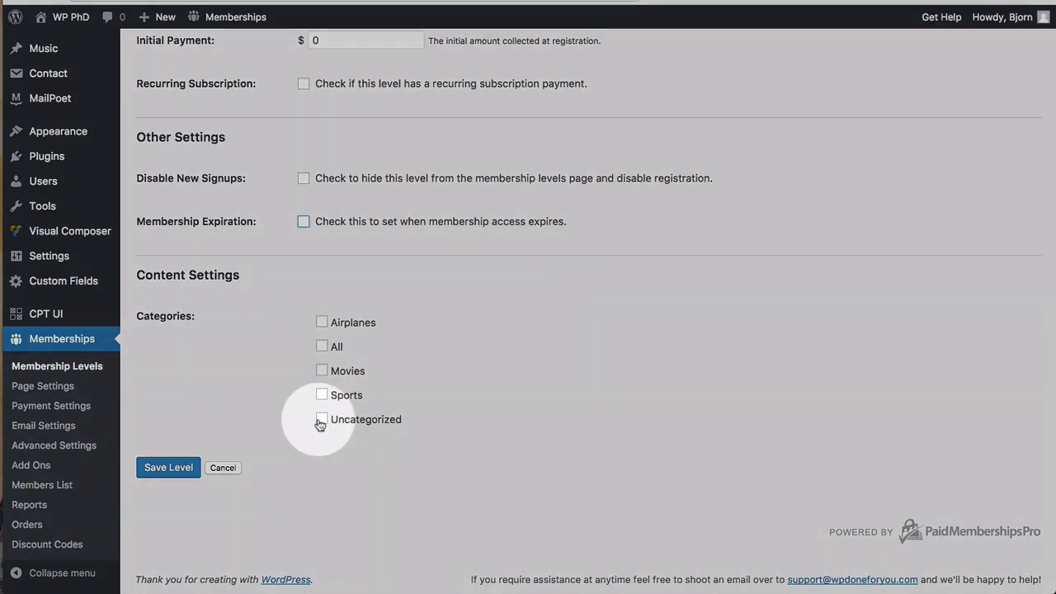
pyautogui.click(321, 421)
pyautogui.click(323, 347)
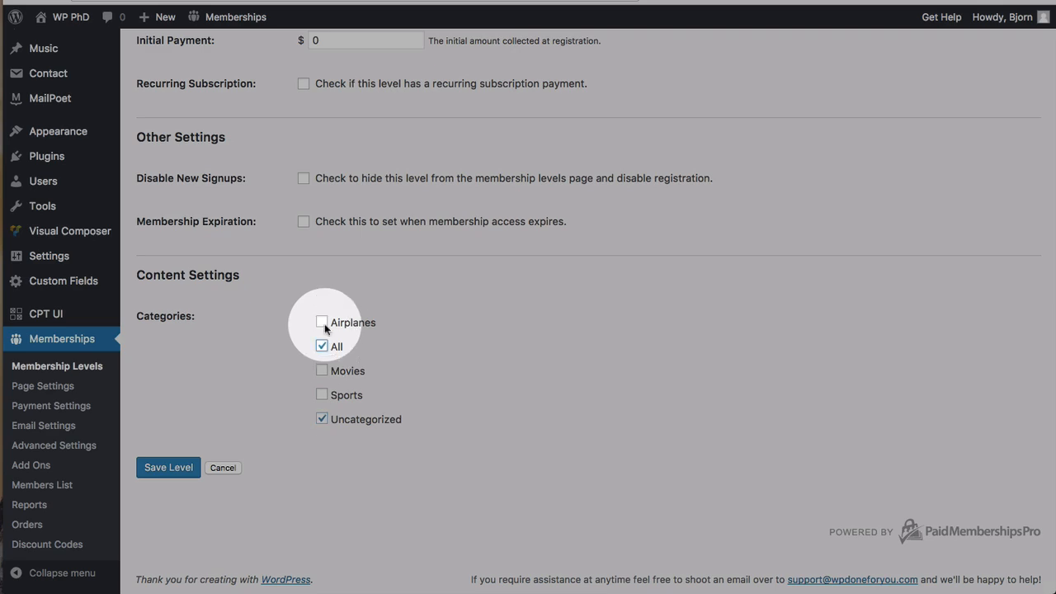
pyautogui.click(322, 323)
pyautogui.click(323, 372)
pyautogui.click(323, 396)
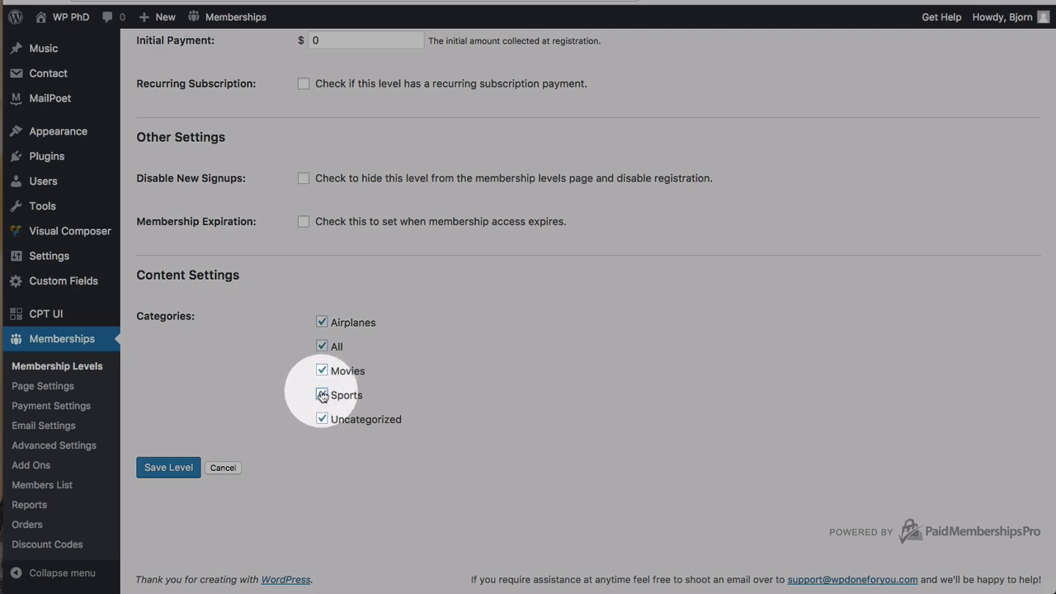
pyautogui.click(323, 347)
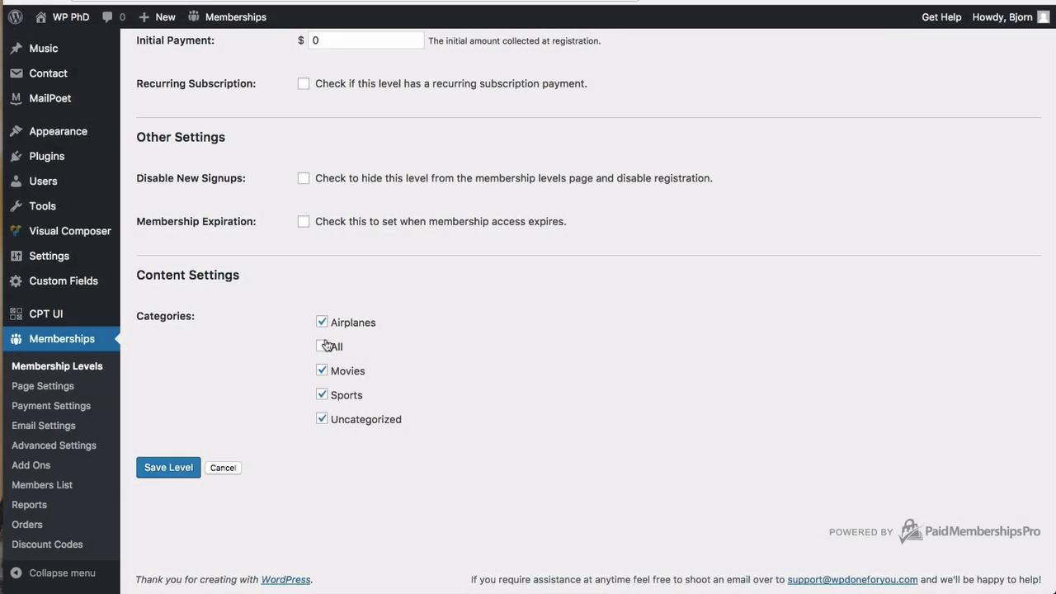
pyautogui.click(322, 347)
pyautogui.click(322, 347)
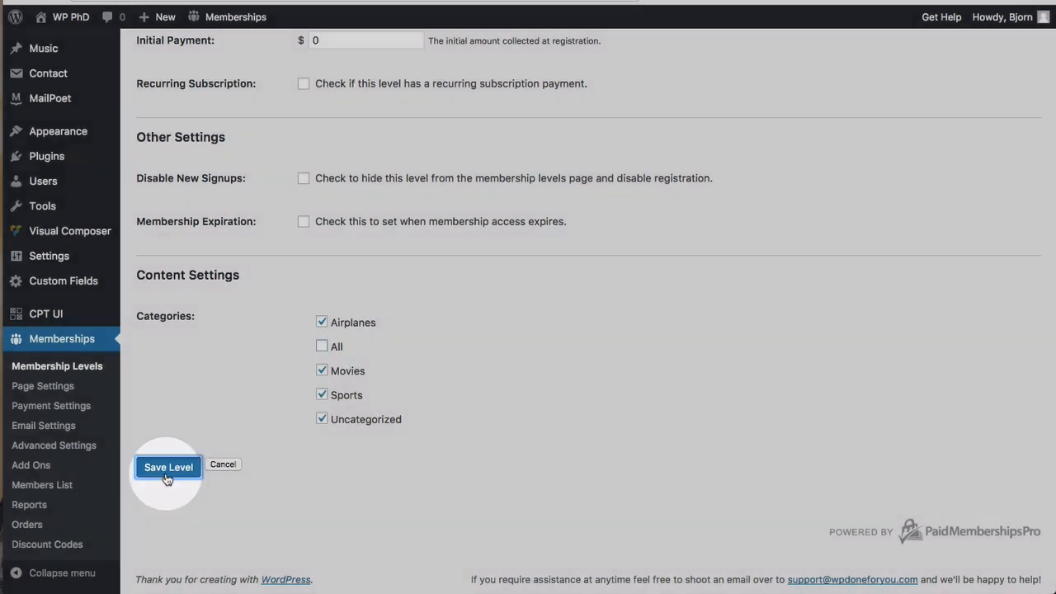
pyautogui.click(166, 474)
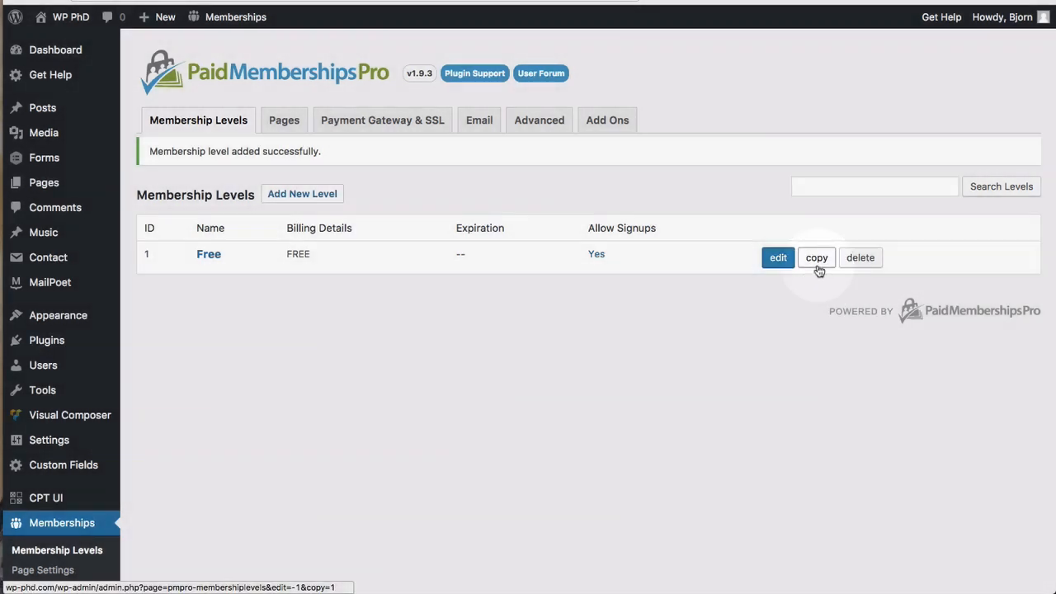
# Step: Copy the Free level into a new level named 'Platinum ($15/mo)'
pyautogui.click(818, 267)
pyautogui.scroll(-2, 201, 276)
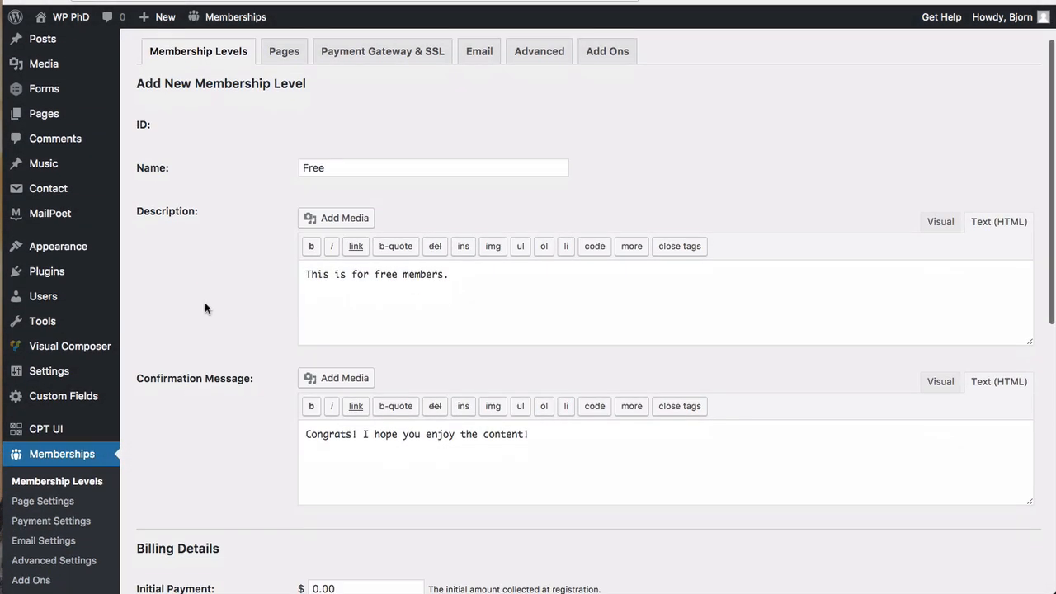
pyautogui.scroll(-3, 205, 302)
pyautogui.scroll(3, 205, 305)
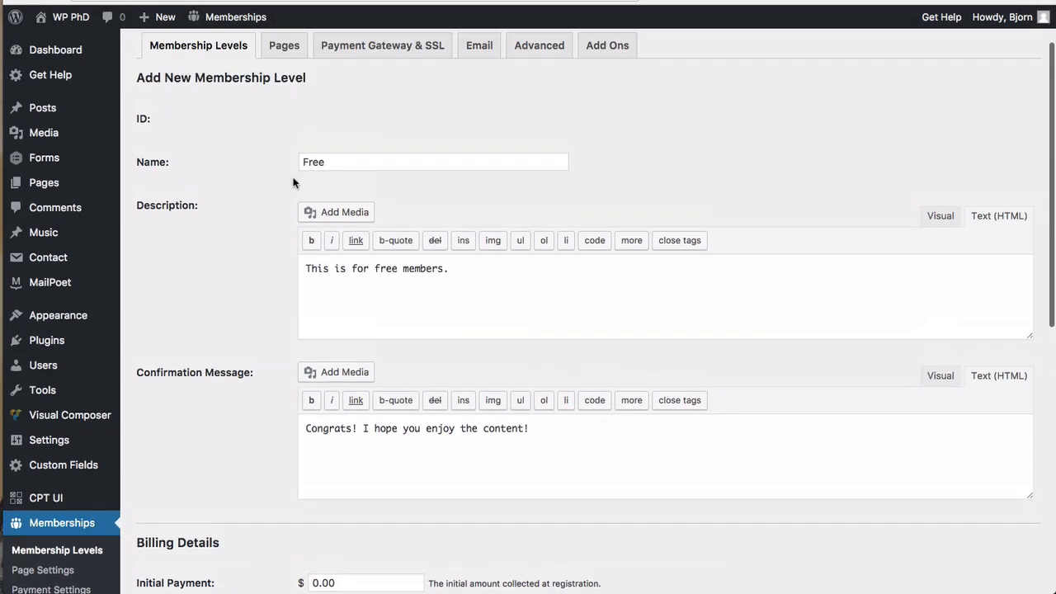
pyautogui.doubleClick(306, 162)
pyautogui.write('Platinum ($15/mo')
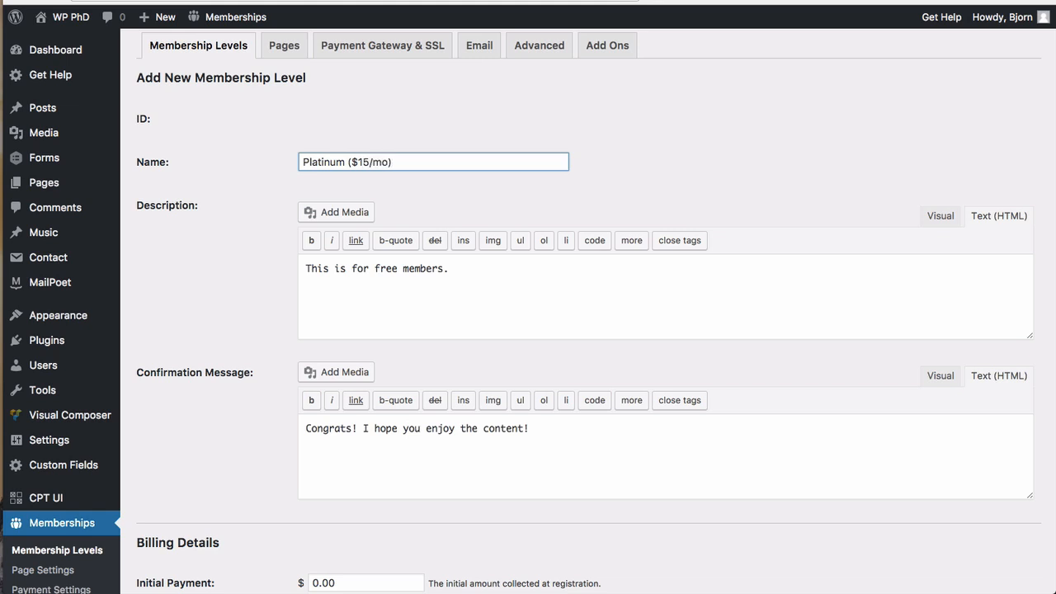
# Step: Change the description to 'This is for our Platinum members.'
pyautogui.doubleClick(384, 265)
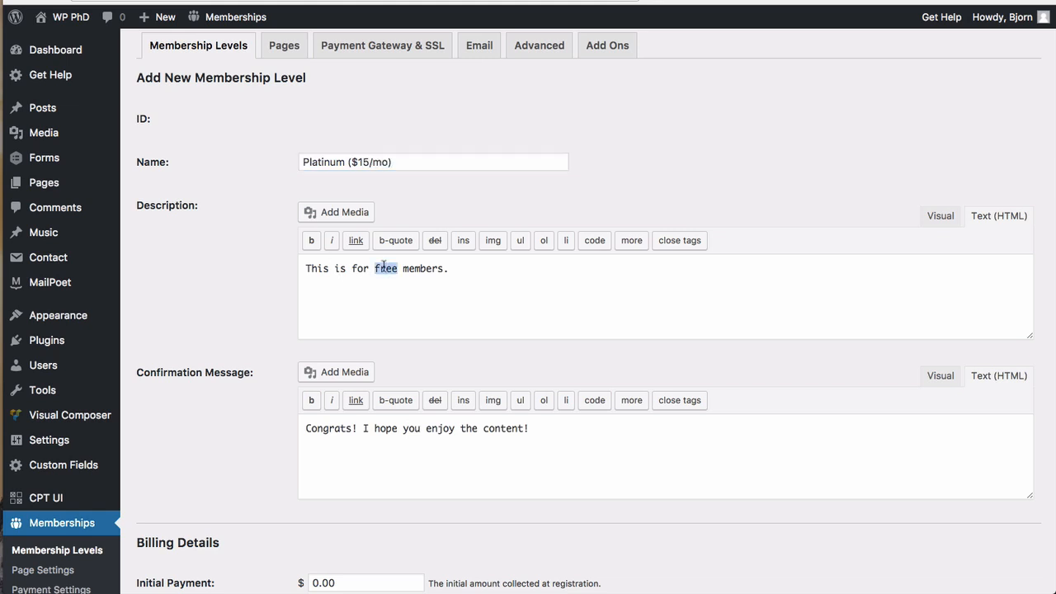
pyautogui.write('our platnim')
pyautogui.press('BackSpace')
pyautogui.press('BackSpace')
pyautogui.press('BackSpace')
pyautogui.press('BackSpace')
pyautogui.press('BackSpace')
pyautogui.press('BackSpace')
pyautogui.press('BackSpace')
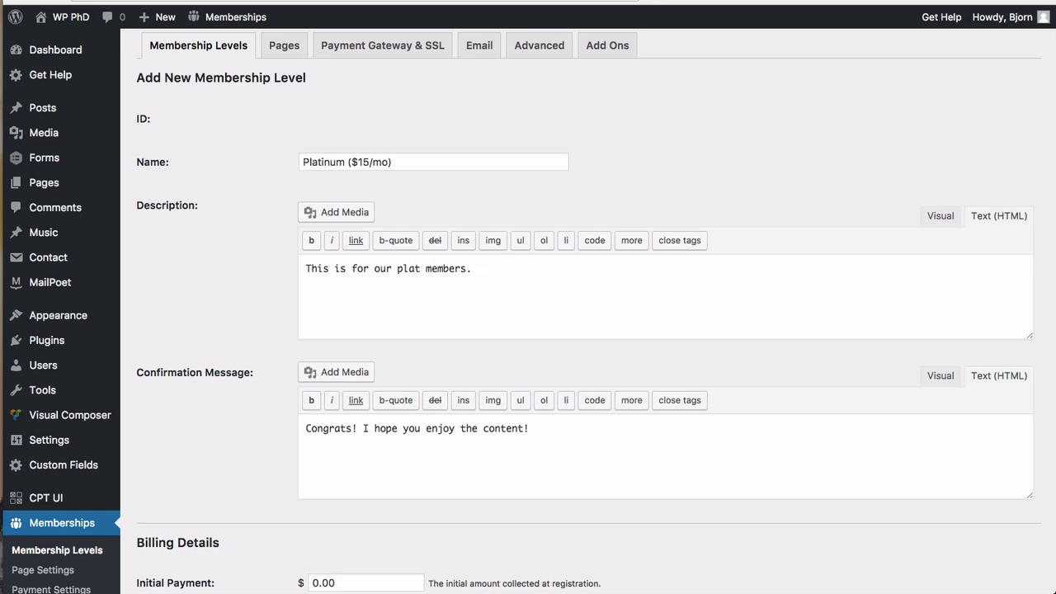
pyautogui.write('Platinum')
pyautogui.scroll(-5, 366, 309)
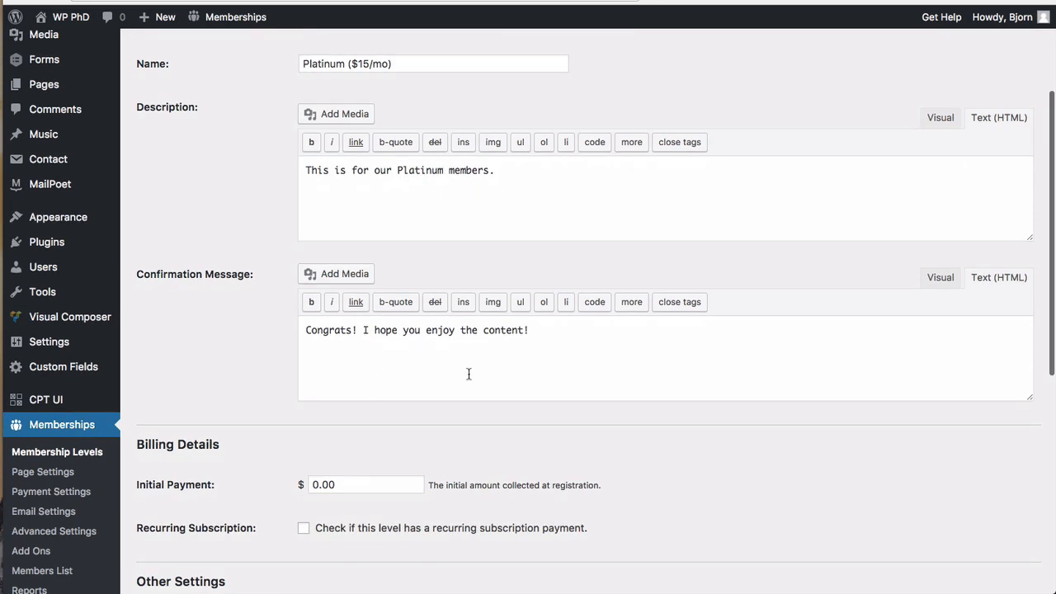
# Step: Set the Platinum level's initial payment to 15
pyautogui.click(322, 396)
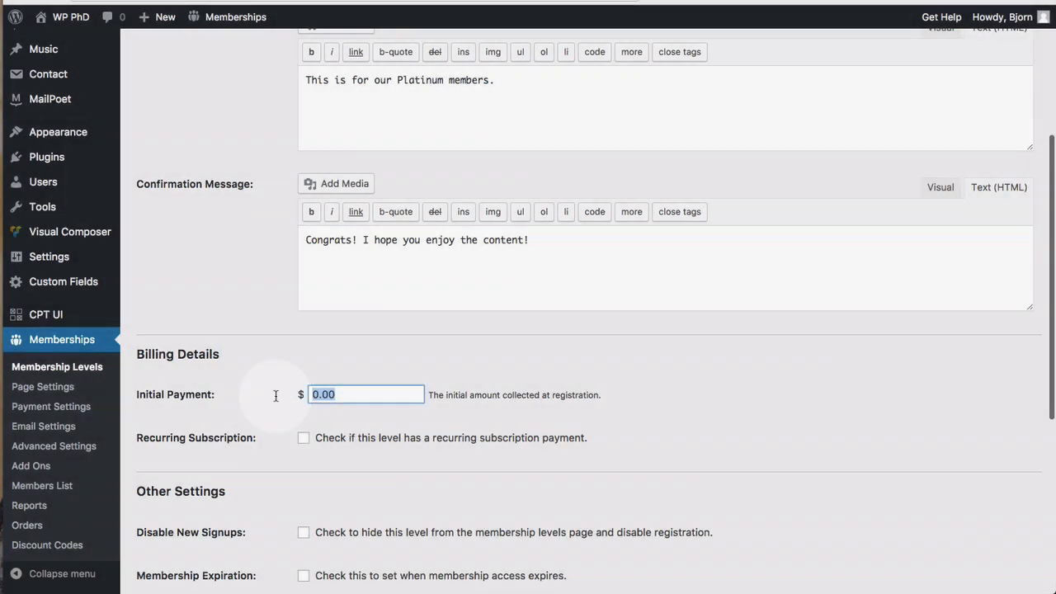
pyautogui.write('15')
pyautogui.scroll(-5, 242, 402)
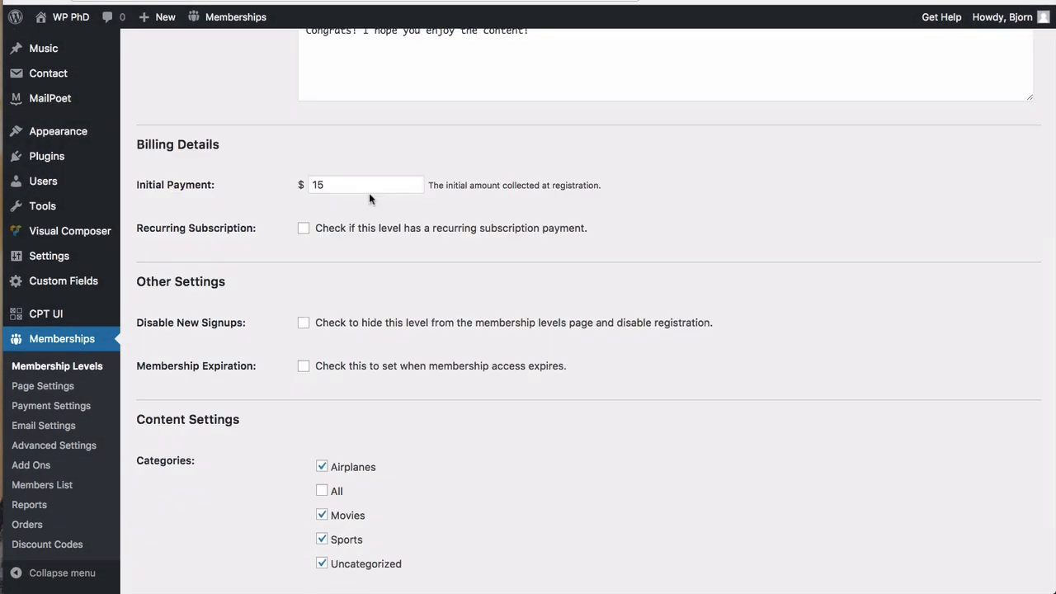
pyautogui.click(518, 182)
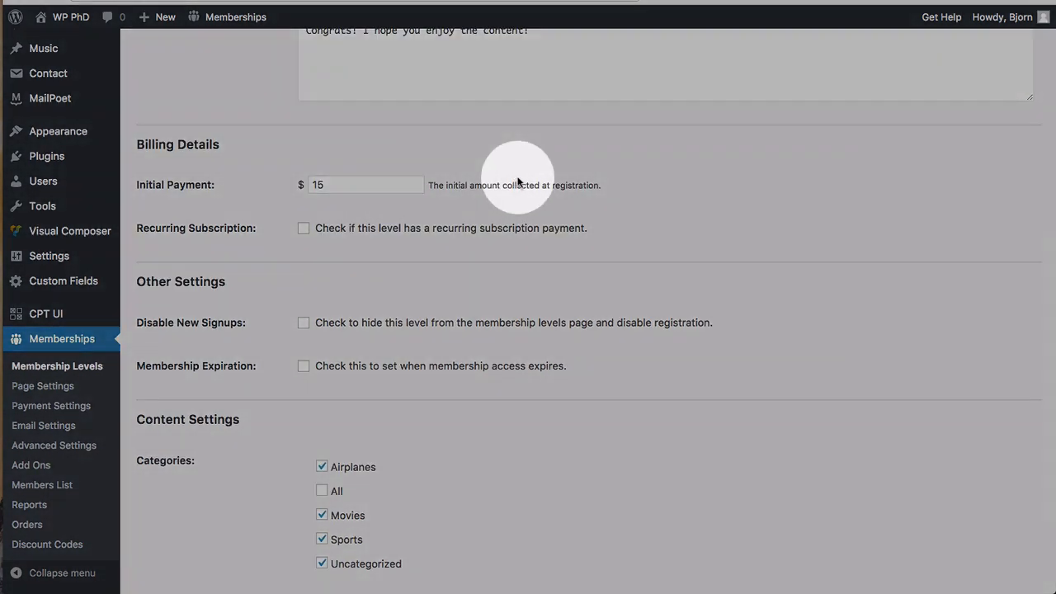
pyautogui.doubleClick(313, 184)
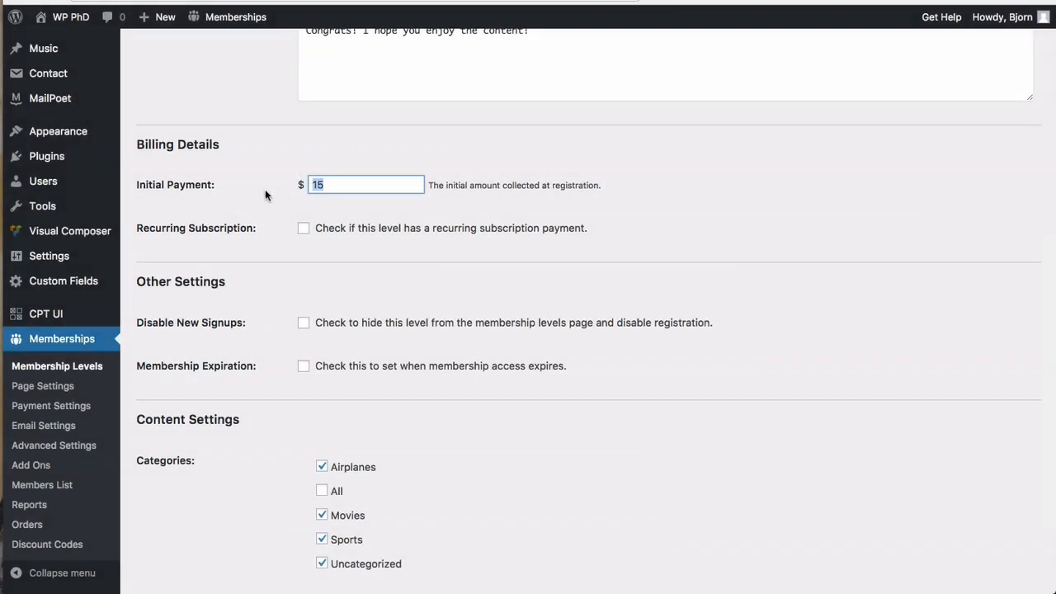
pyautogui.click(265, 188)
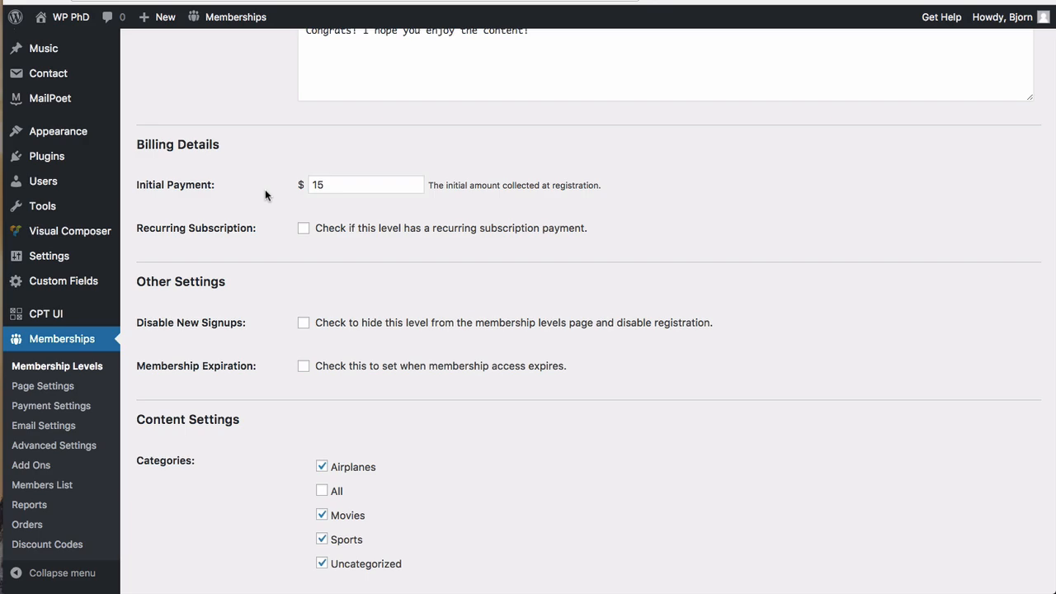
pyautogui.moveTo(327, 184); pyautogui.dragTo(276, 181)
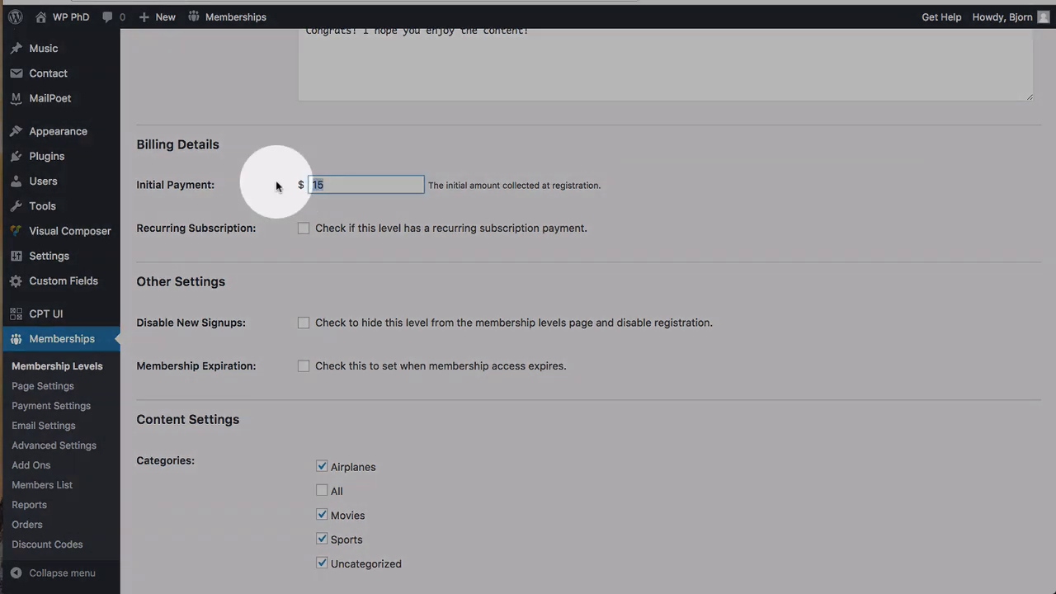
pyautogui.write('1')
pyautogui.click(262, 209)
# Step: Turn on recurring billing of 15 every 1 Month(s), keeping the initial payment at 15
pyautogui.click(303, 230)
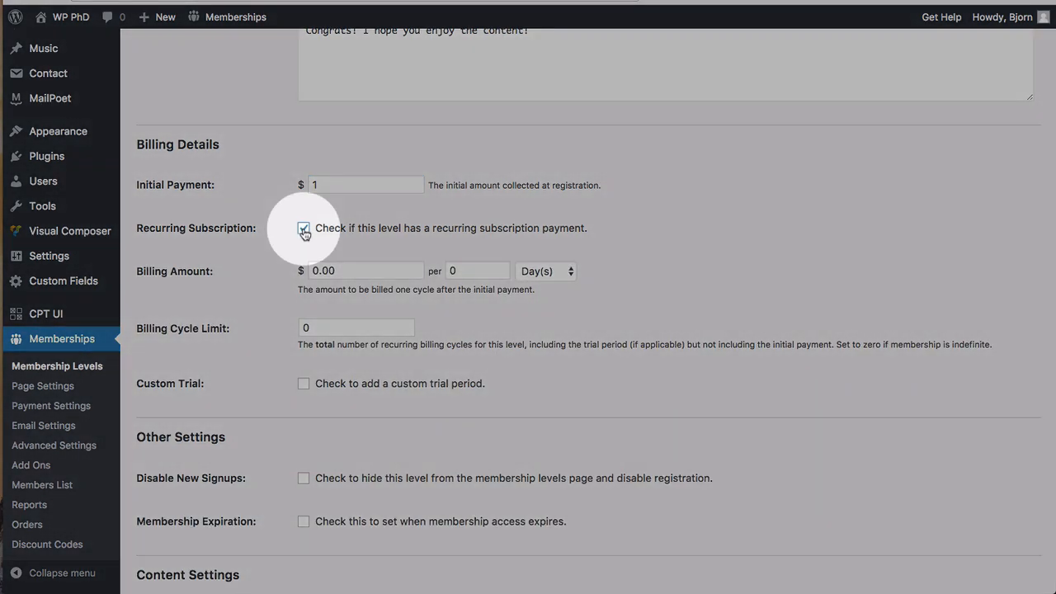
pyautogui.moveTo(342, 271); pyautogui.dragTo(281, 269)
pyautogui.write('15')
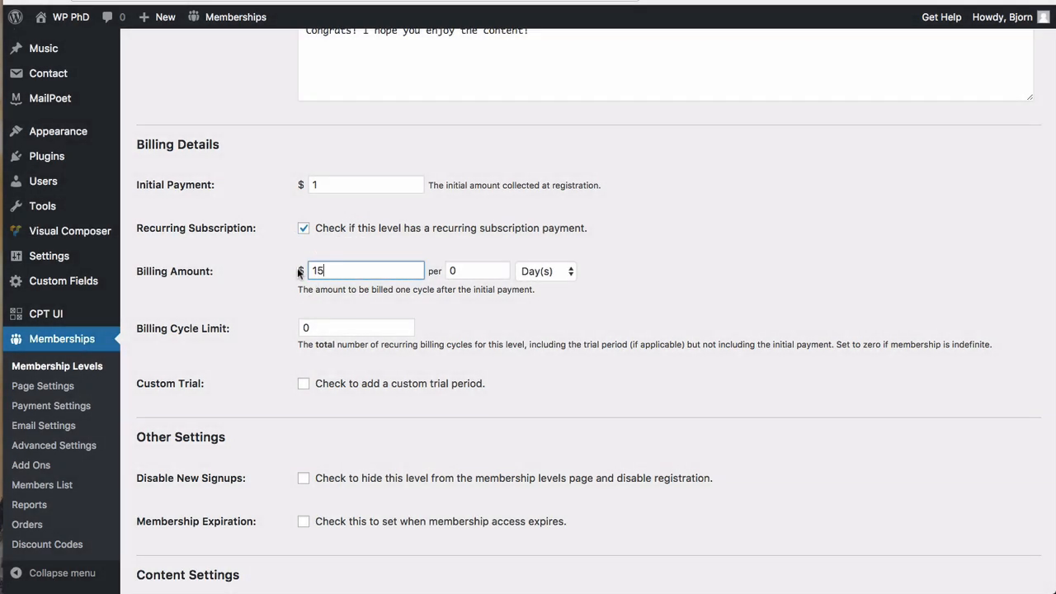
pyautogui.click(454, 271)
pyautogui.write('1')
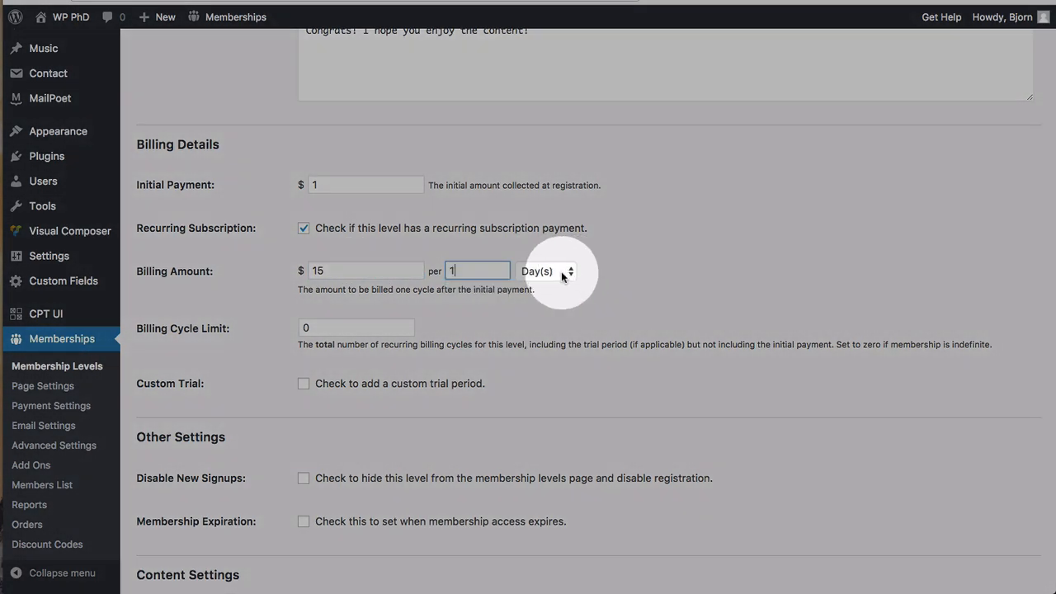
pyautogui.click(561, 271)
pyautogui.click(554, 300)
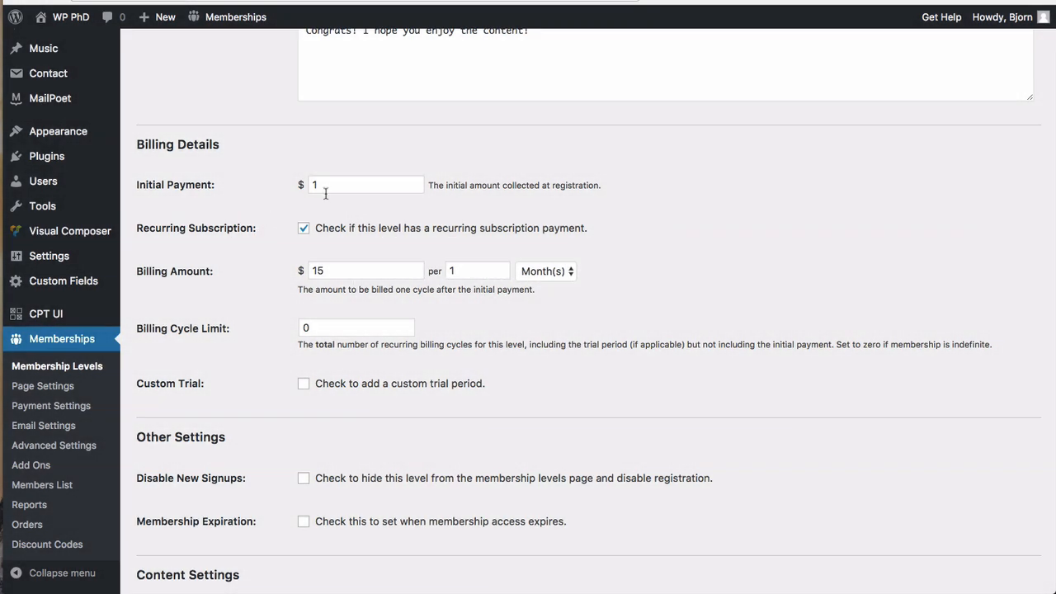
pyautogui.click(329, 186)
pyautogui.click(281, 226)
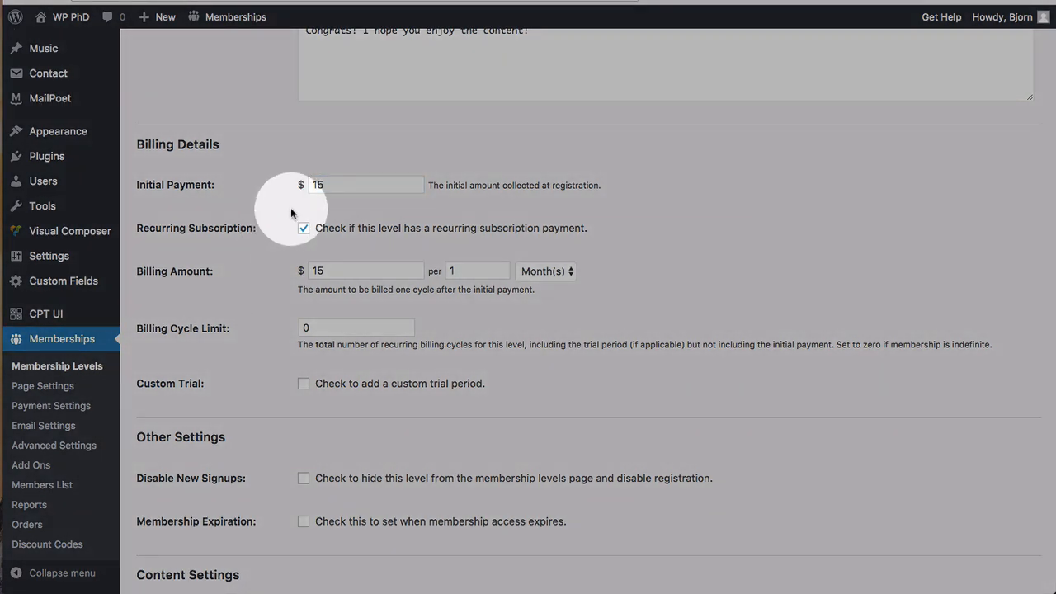
pyautogui.scroll(-1, 226, 283)
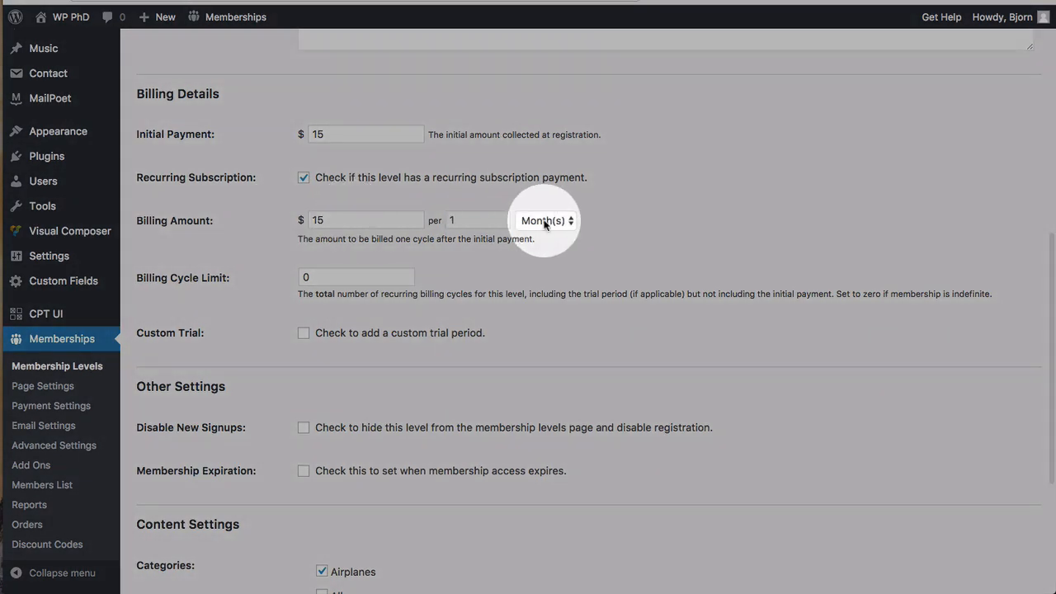
pyautogui.scroll(-1, 347, 256)
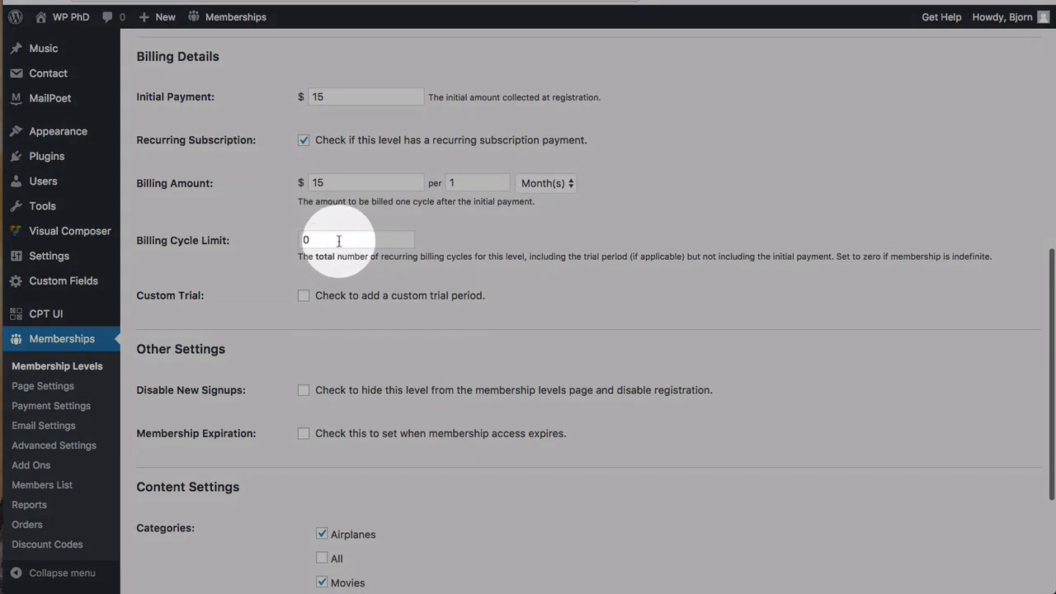
# Step: Enable Custom Trial with a trial billing amount of 1 for the first 1 payment
pyautogui.doubleClick(342, 239)
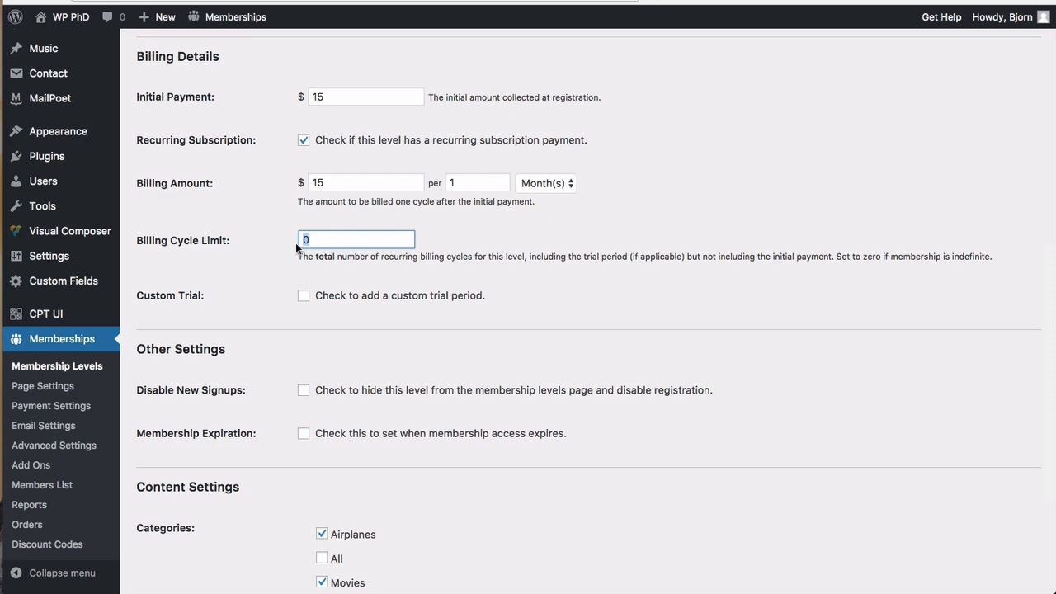
pyautogui.scroll(-1, 265, 285)
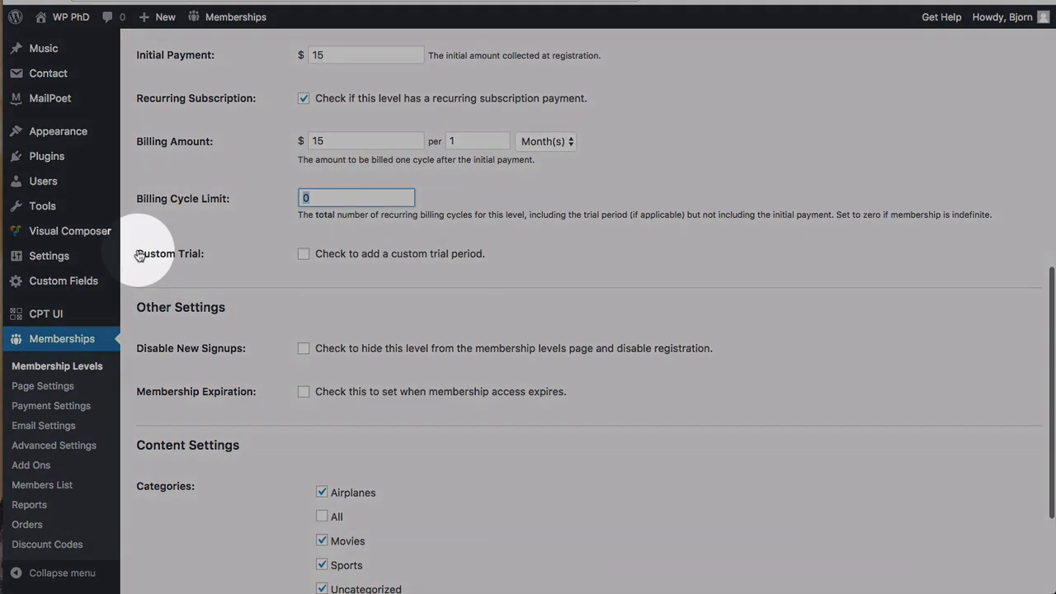
pyautogui.moveTo(137, 254); pyautogui.dragTo(226, 252)
pyautogui.click(237, 254)
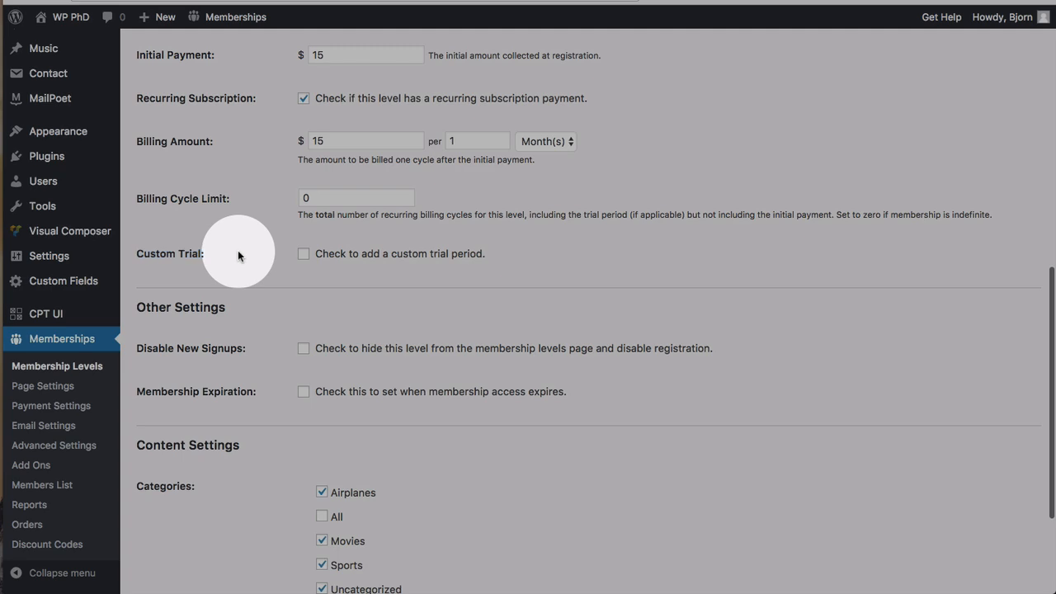
pyautogui.click(304, 255)
pyautogui.doubleClick(326, 297)
pyautogui.write('1')
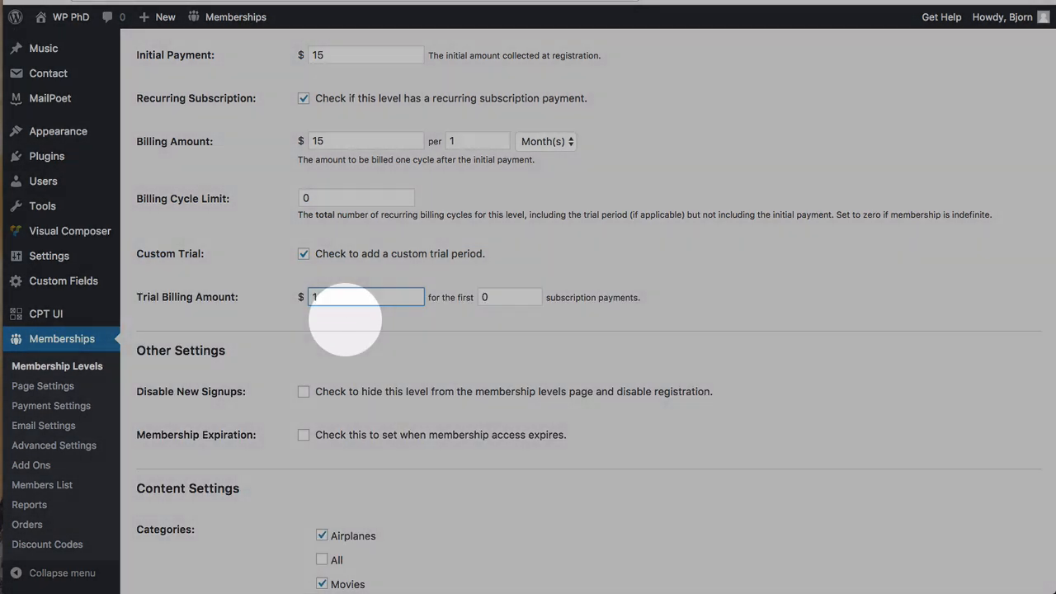
pyautogui.press('Tab')
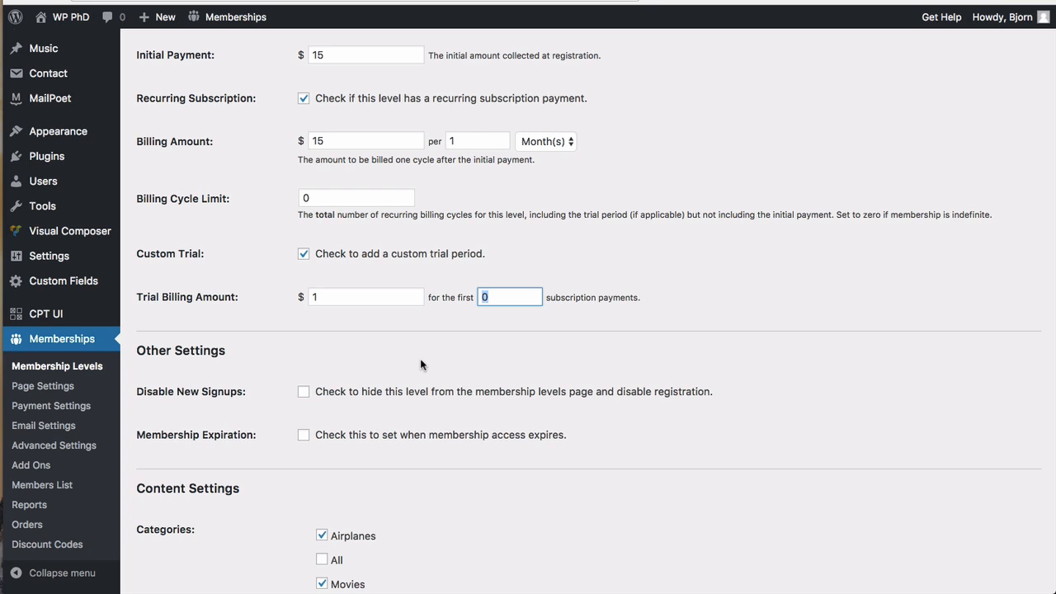
pyautogui.write('3')
pyautogui.press('BackSpace')
pyautogui.write('1')
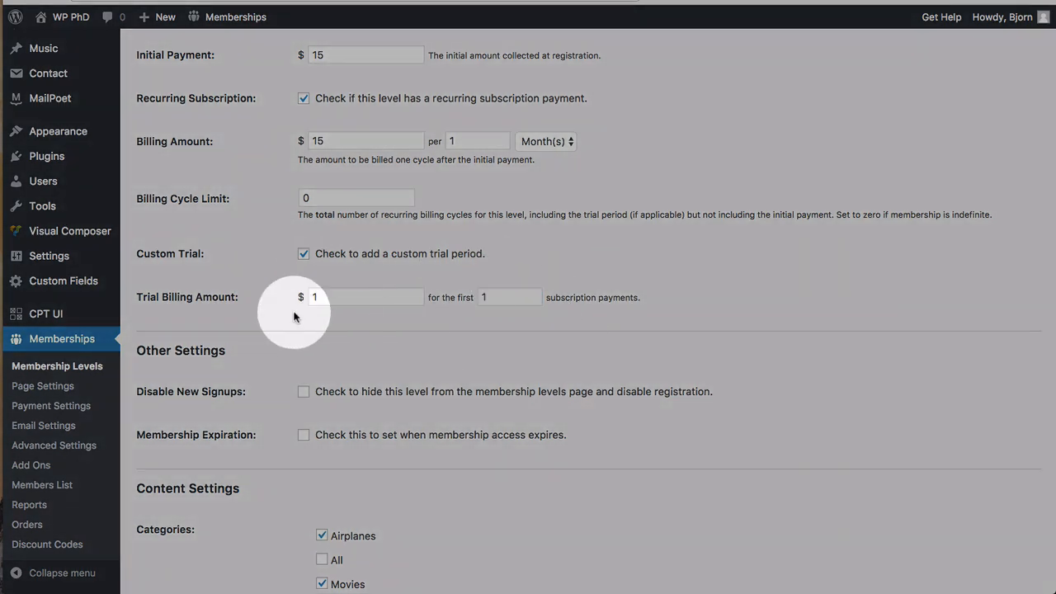
# Step: Uncheck Airplanes, Movies and Sports, check All, and save the Platinum level
pyautogui.scroll(2, 242, 311)
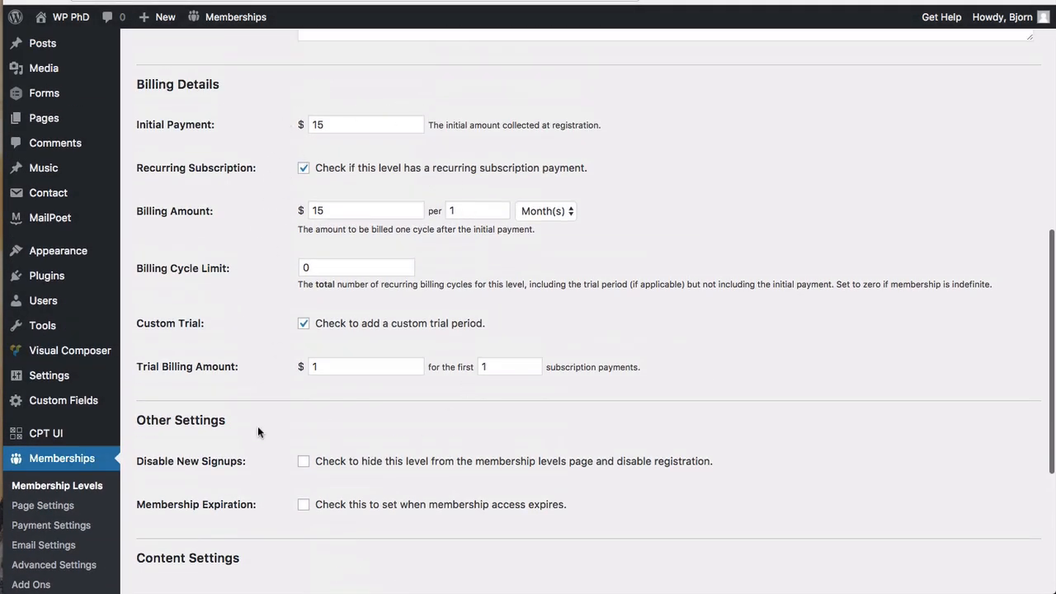
pyautogui.scroll(-6, 258, 431)
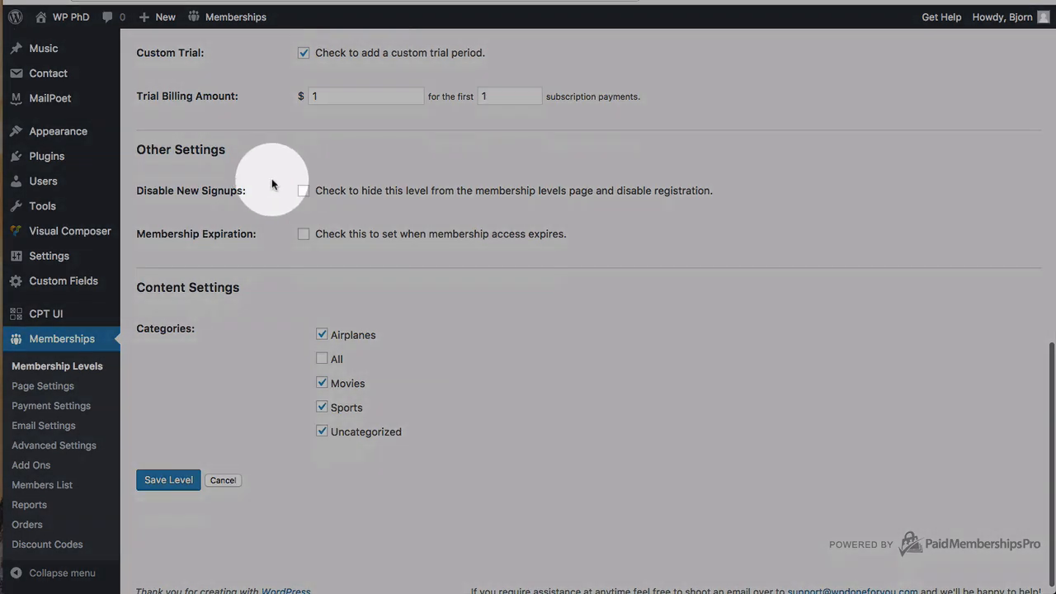
pyautogui.scroll(-1, 299, 283)
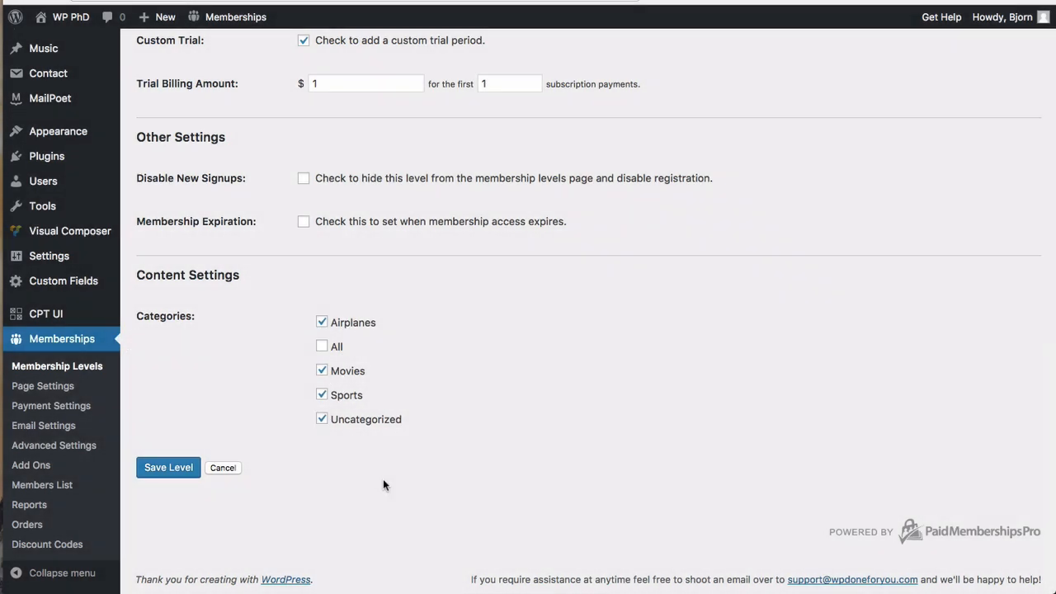
pyautogui.click(322, 322)
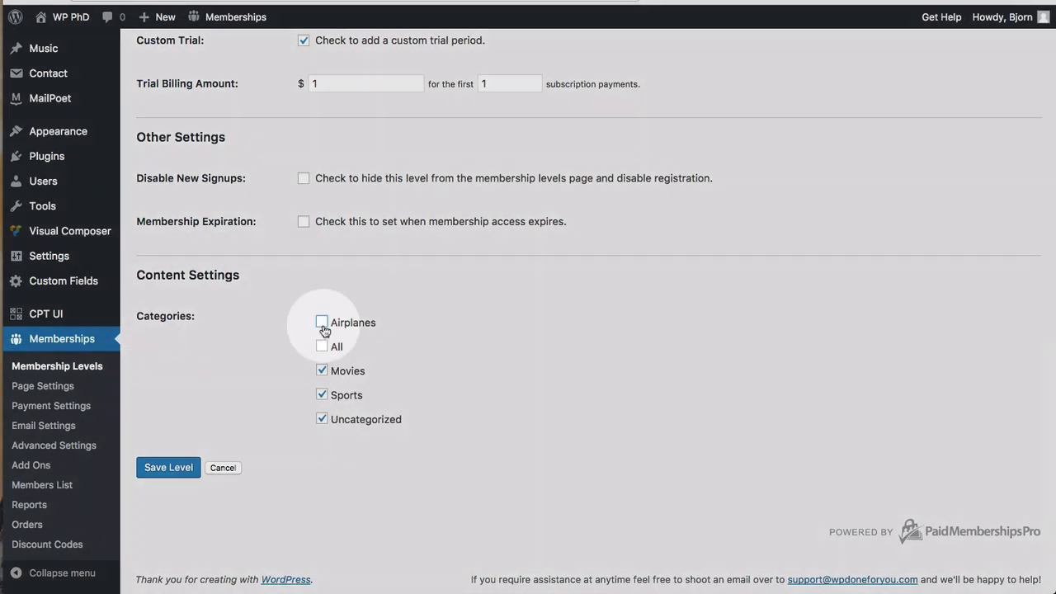
pyautogui.click(322, 370)
pyautogui.click(323, 395)
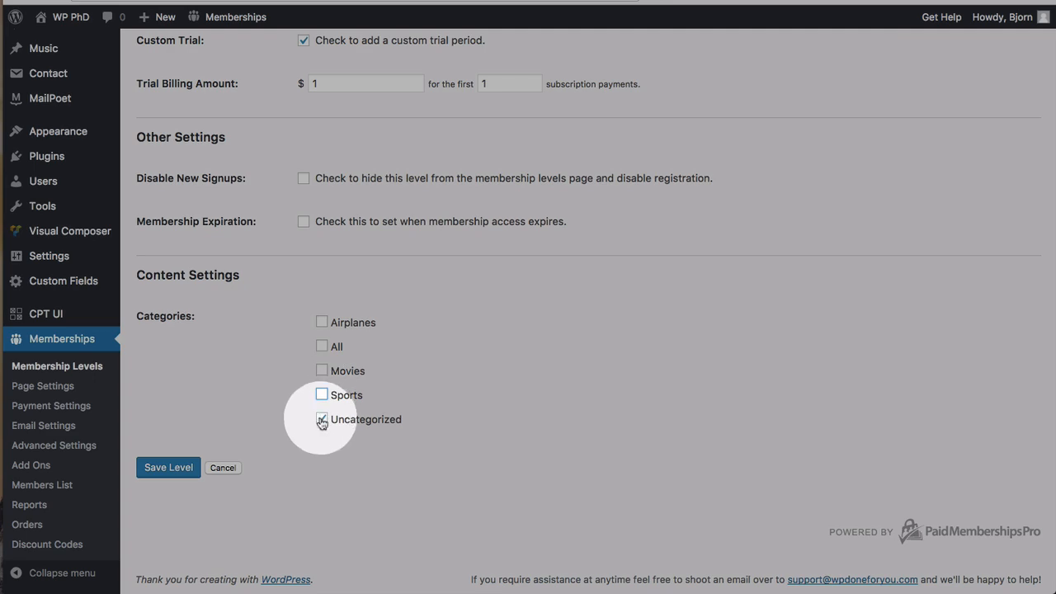
pyautogui.click(322, 346)
pyautogui.click(179, 469)
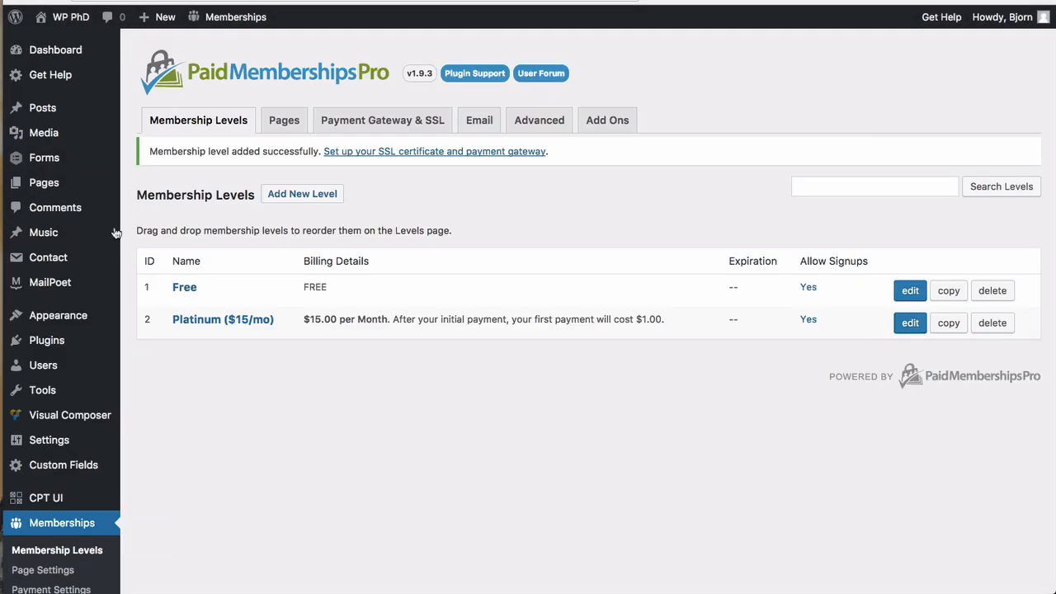
# Step: Add a new post category named Platinum with the slug platinum
pyautogui.moveTo(43, 108)
pyautogui.click(163, 152)
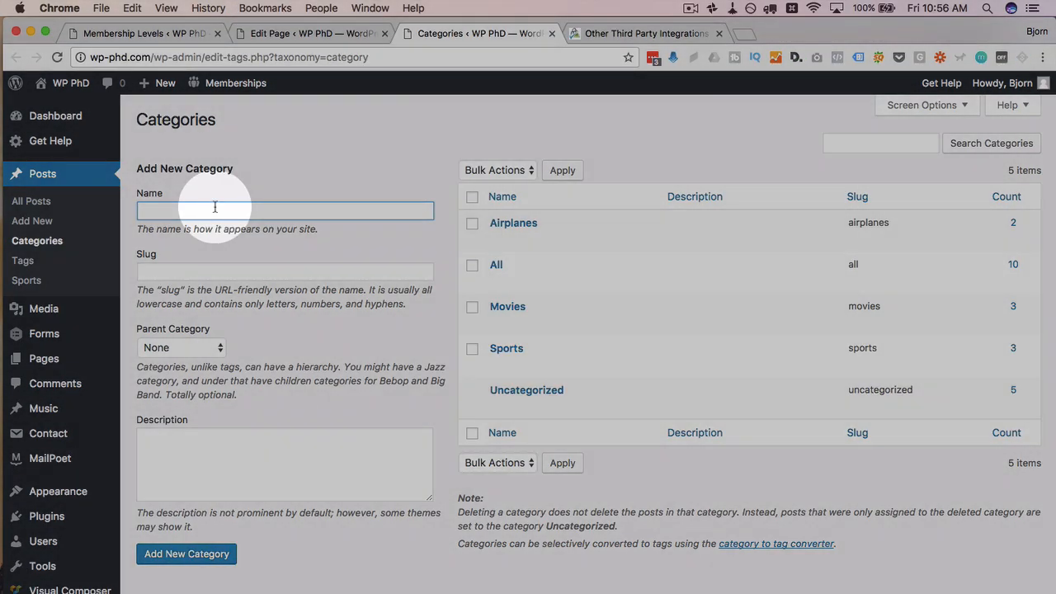
pyautogui.write('Platinum')
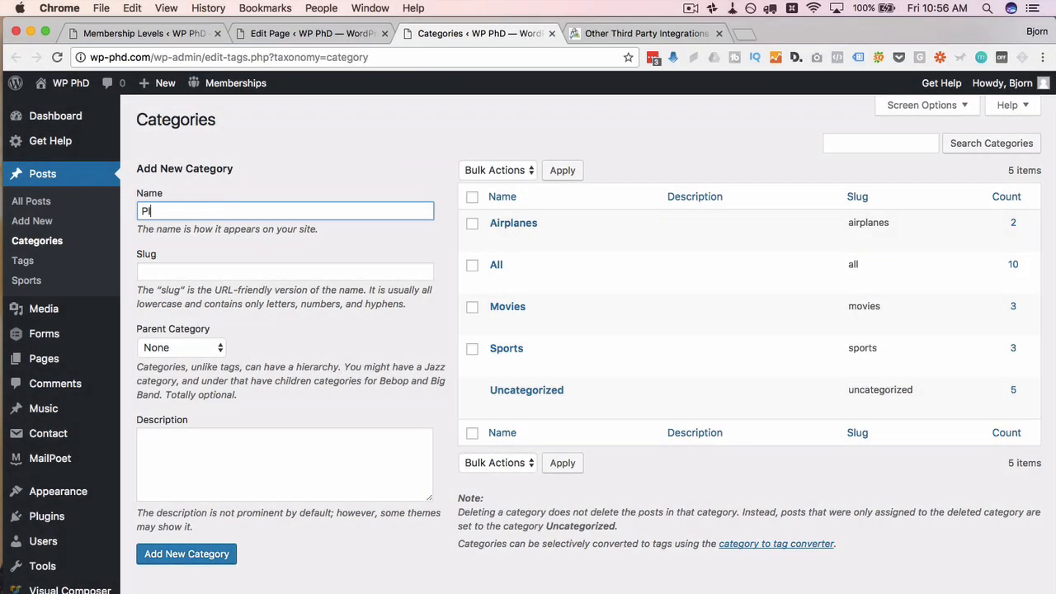
pyautogui.click(188, 270)
pyautogui.doubleClick(164, 212)
pyautogui.press('super+c')
pyautogui.click(145, 272)
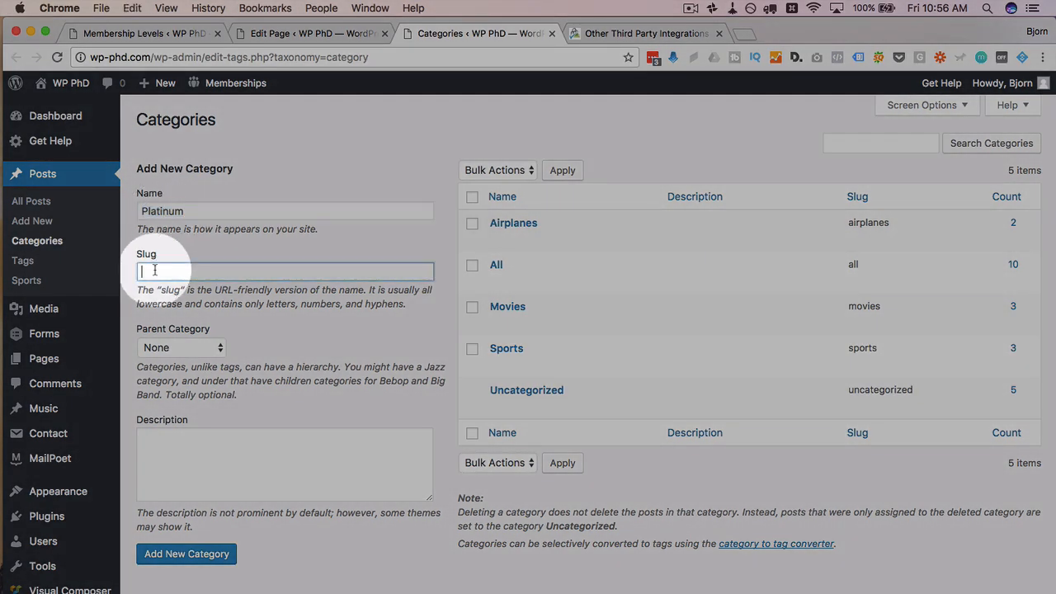
pyautogui.press('super+v')
pyautogui.press('Delete')
pyautogui.write('p')
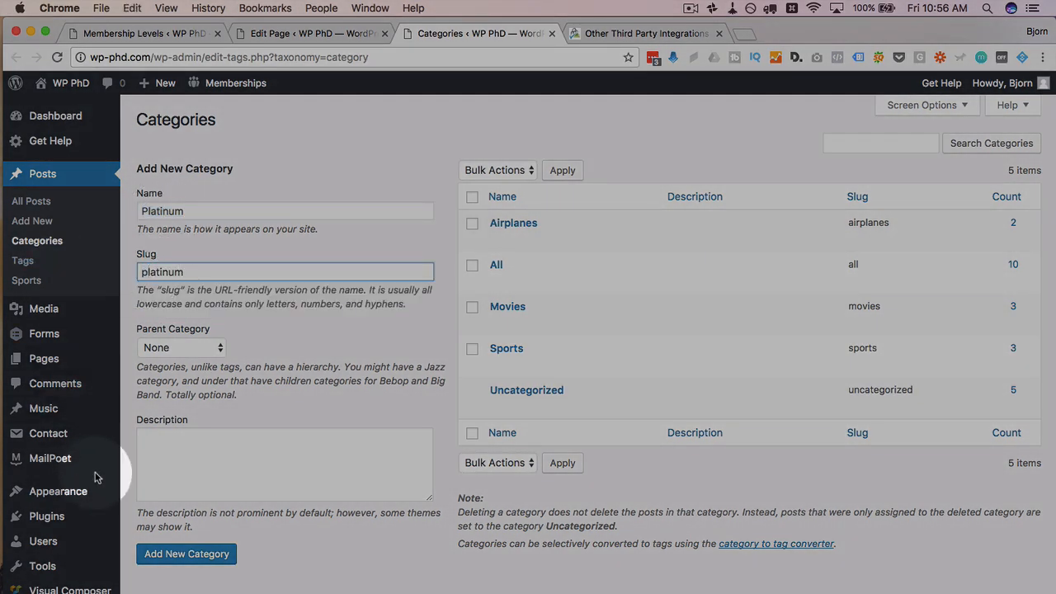
pyautogui.click(171, 552)
# Step: Reopen the Platinum membership level's edit screen from the Membership Levels list
pyautogui.click(171, 33)
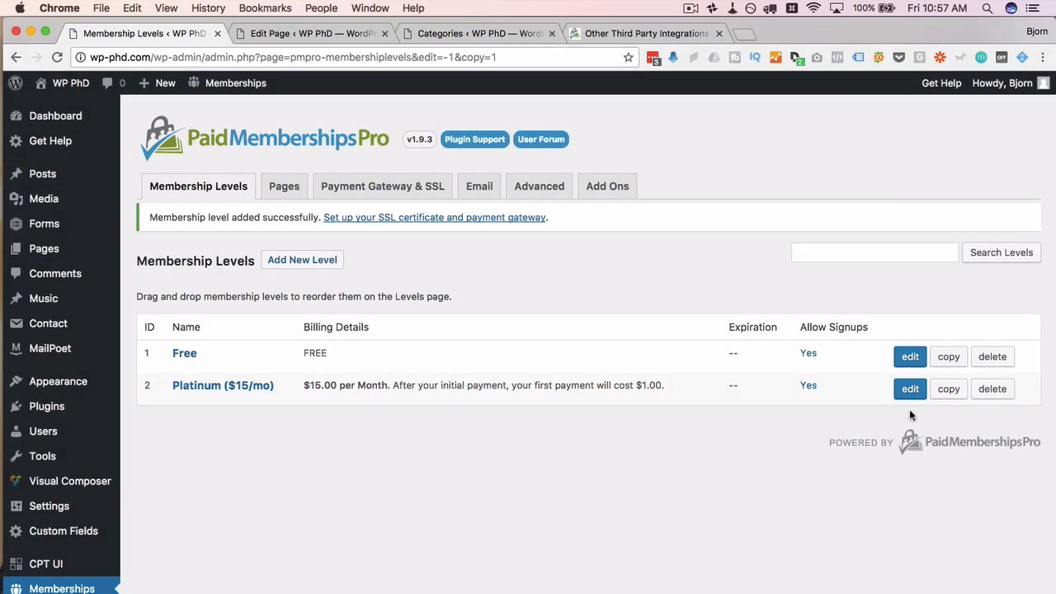
pyautogui.click(910, 388)
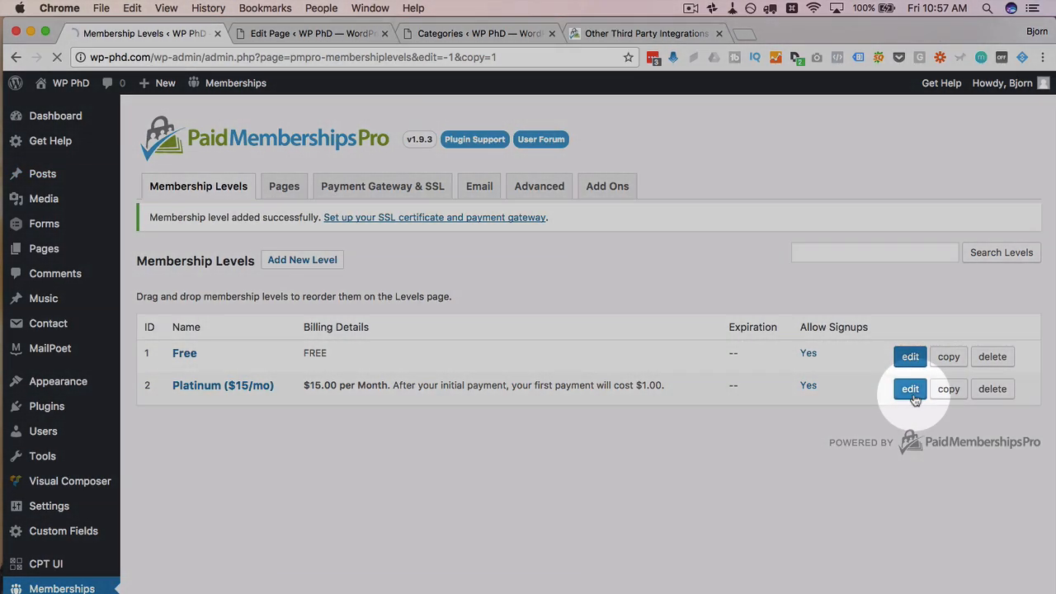
pyautogui.scroll(-15, 207, 454)
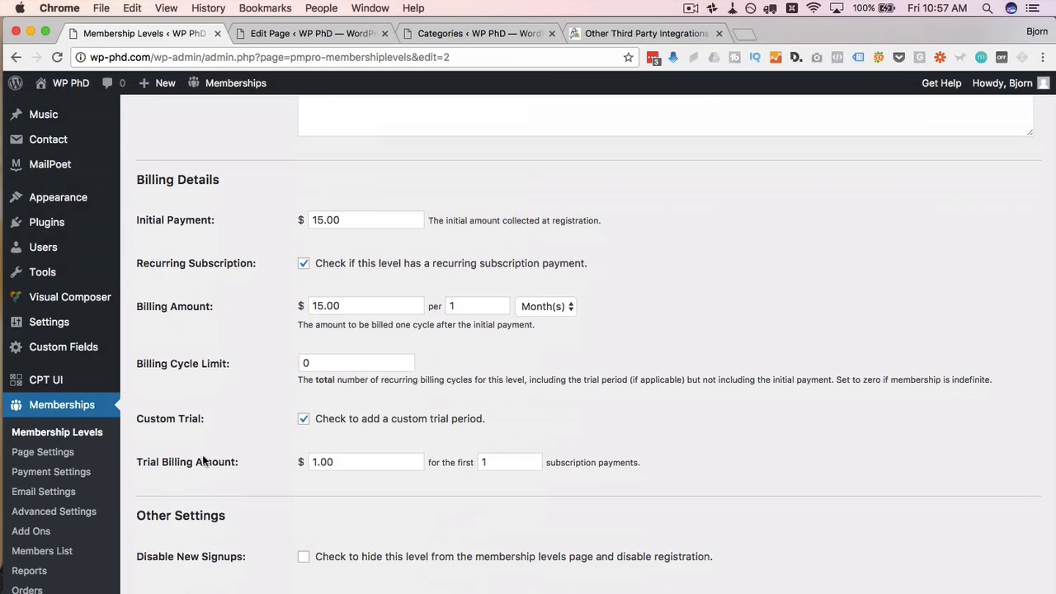
# Step: Uncheck All and Uncategorized, check only Platinum for the level, and save it
pyautogui.click(322, 387)
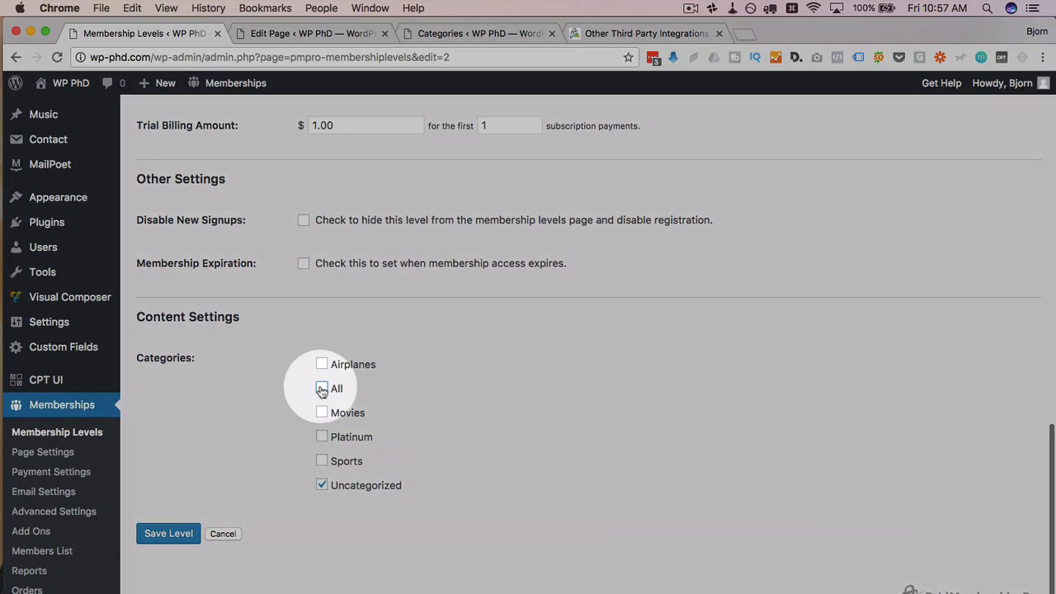
pyautogui.click(321, 484)
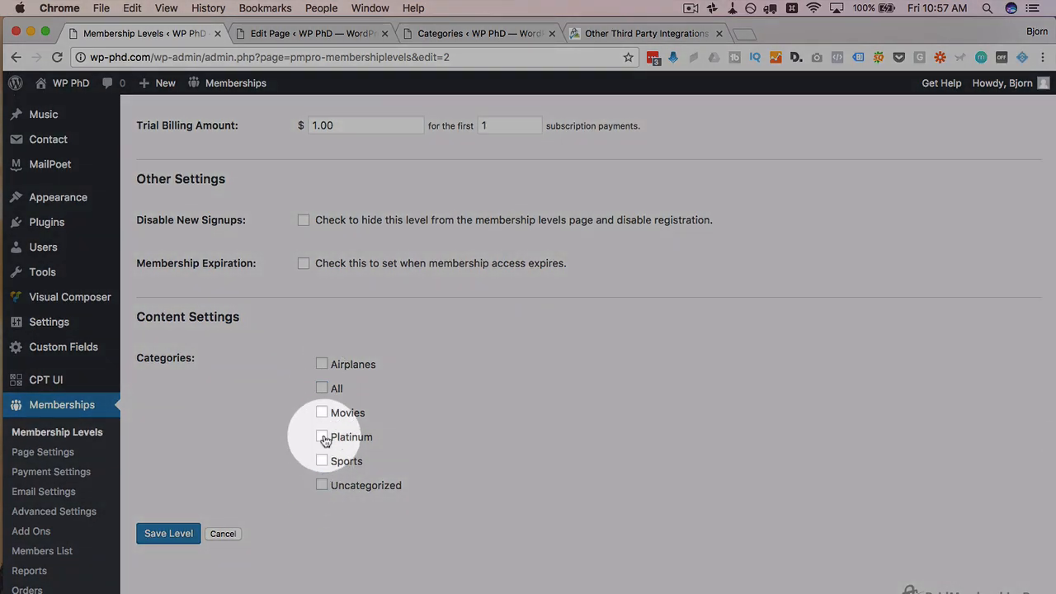
pyautogui.click(321, 438)
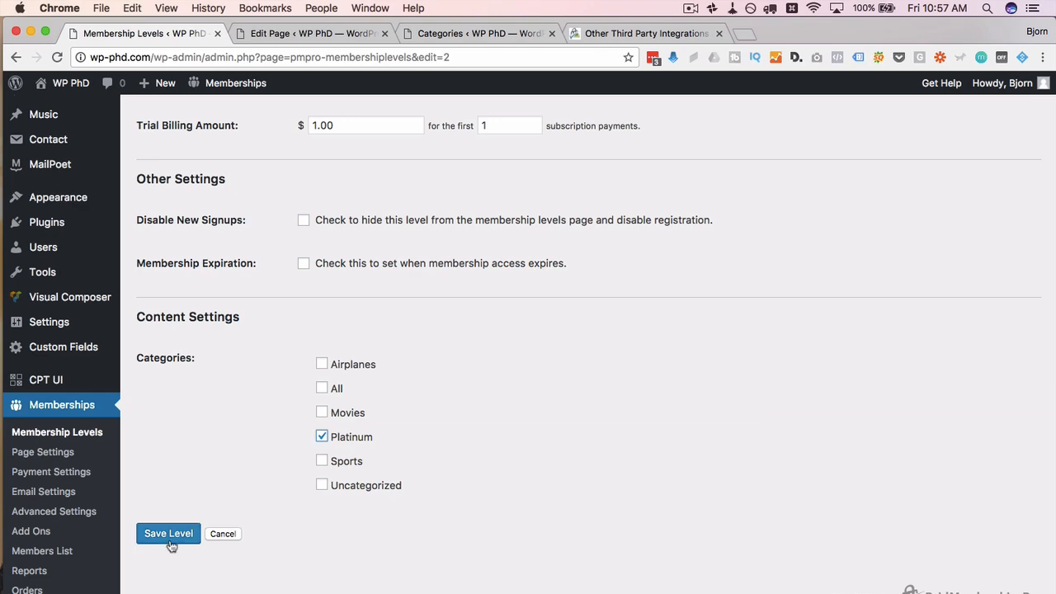
pyautogui.click(169, 538)
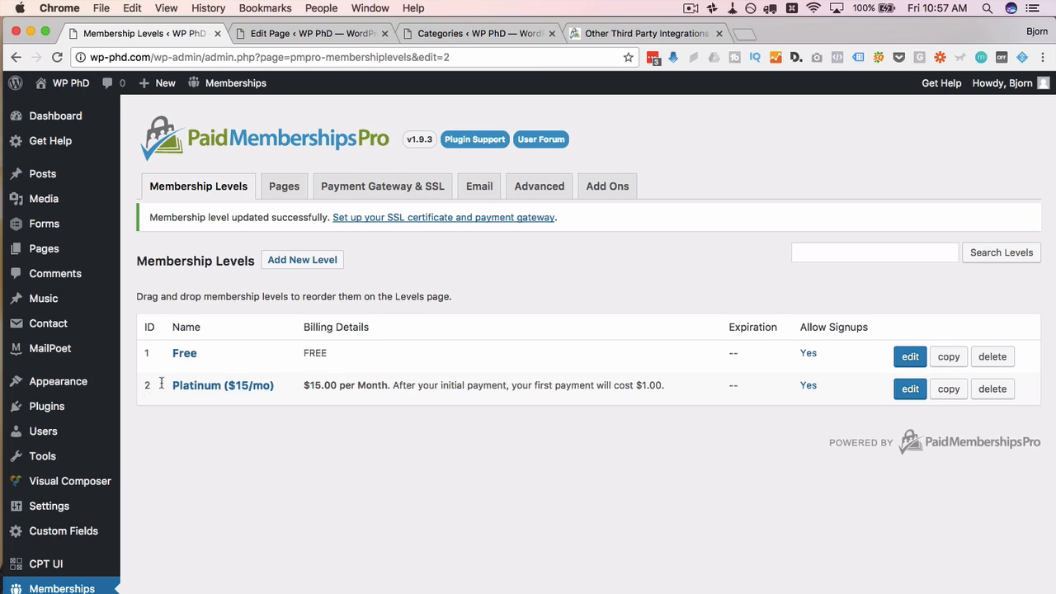
pyautogui.click(261, 391)
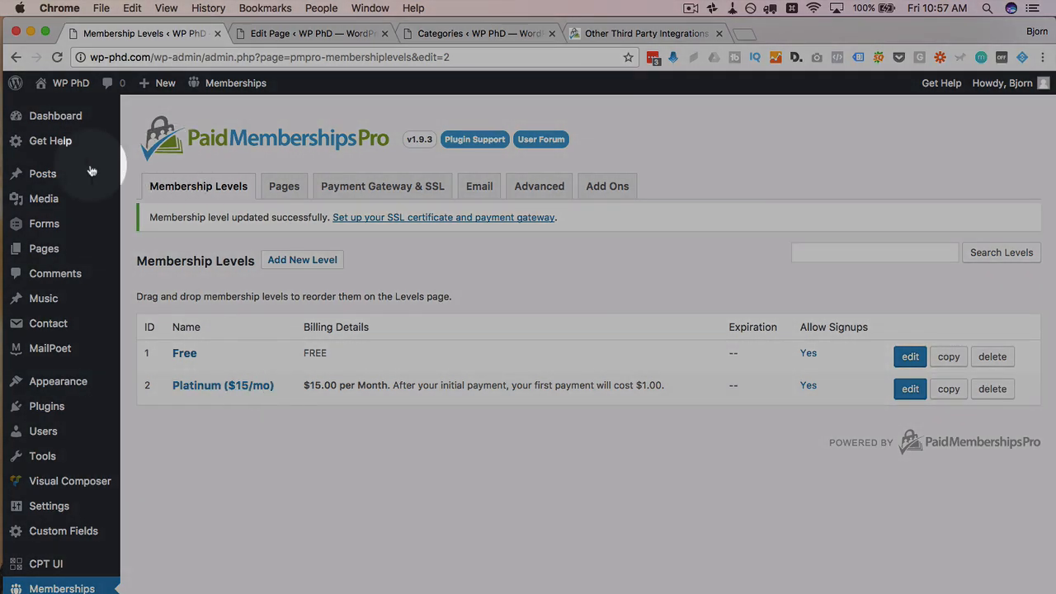
# Step: Open Posts > Add New in a separate browser tab and switch to it
pyautogui.moveTo(87, 174)
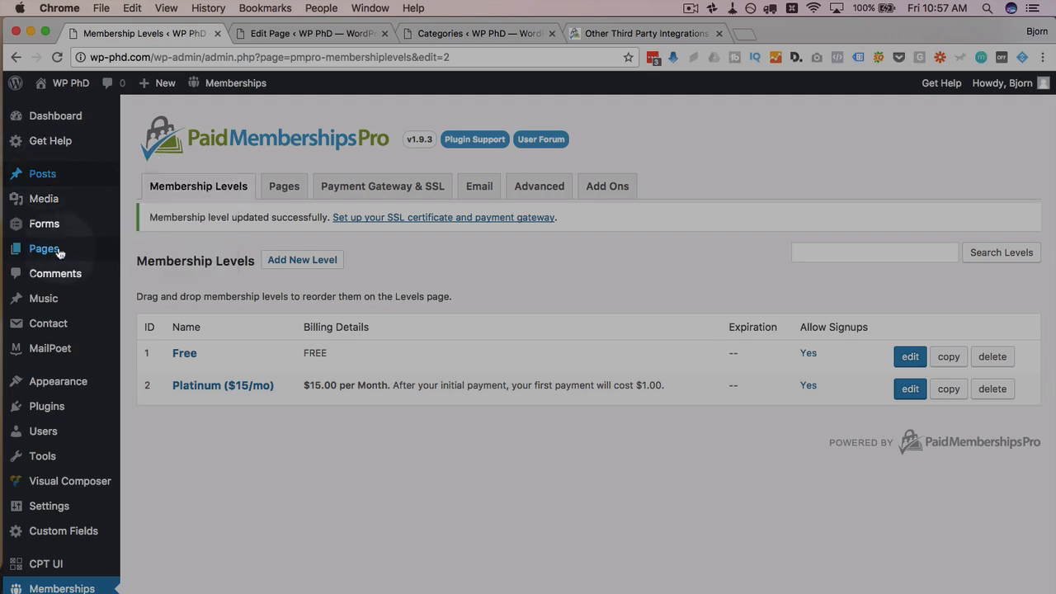
pyautogui.moveTo(59, 252)
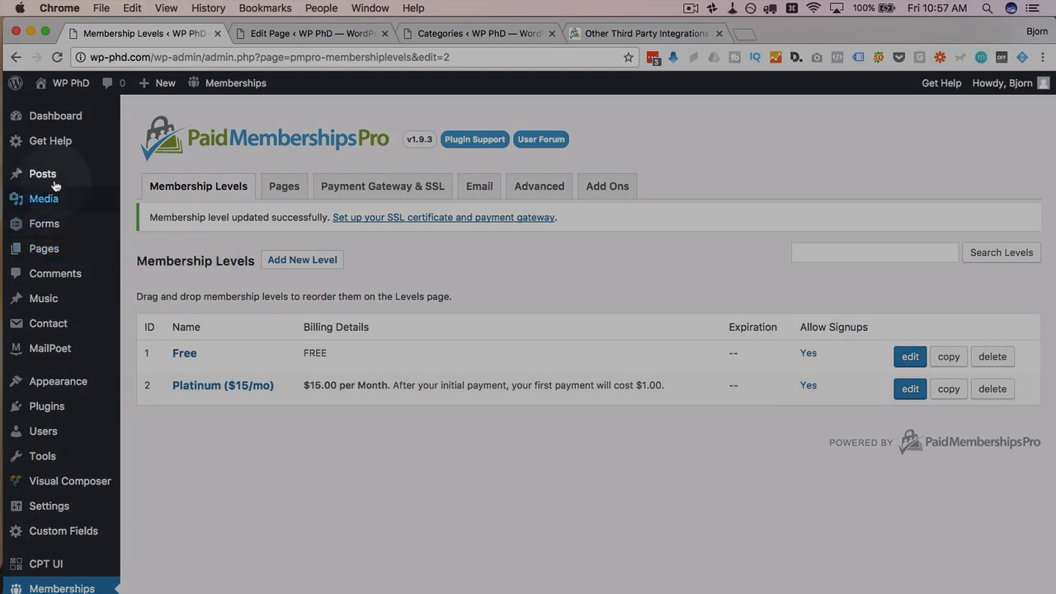
pyautogui.moveTo(53, 180)
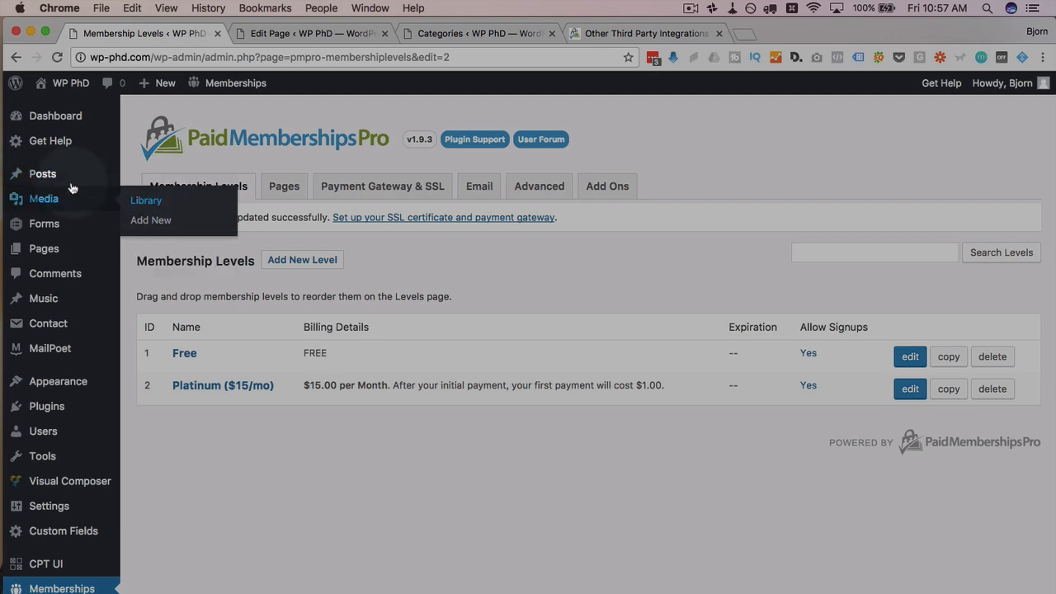
pyautogui.keyDown('super'); pyautogui.click(173, 195); pyautogui.keyUp('super')
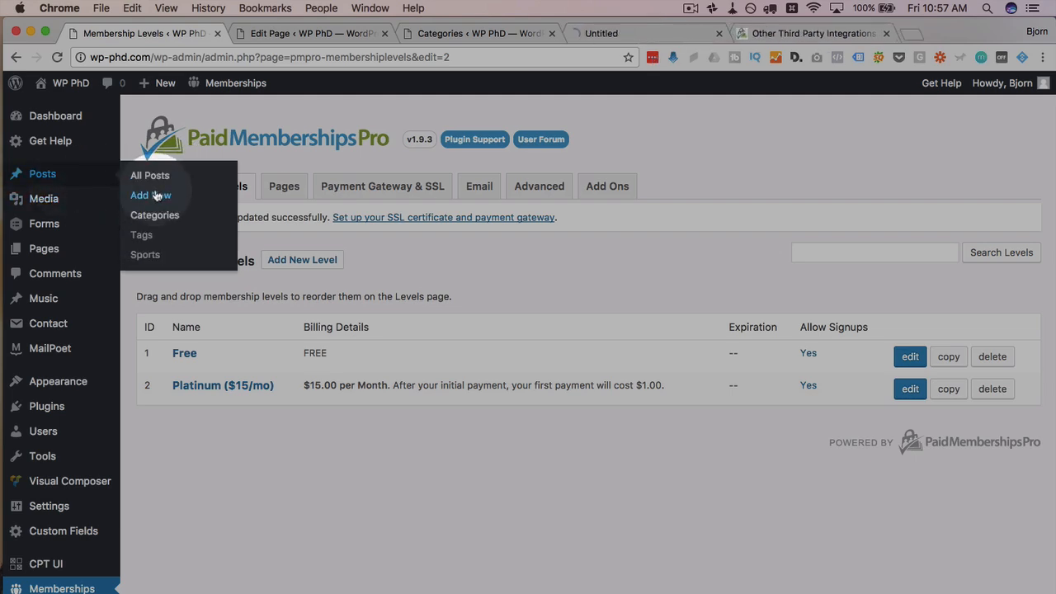
pyautogui.click(632, 34)
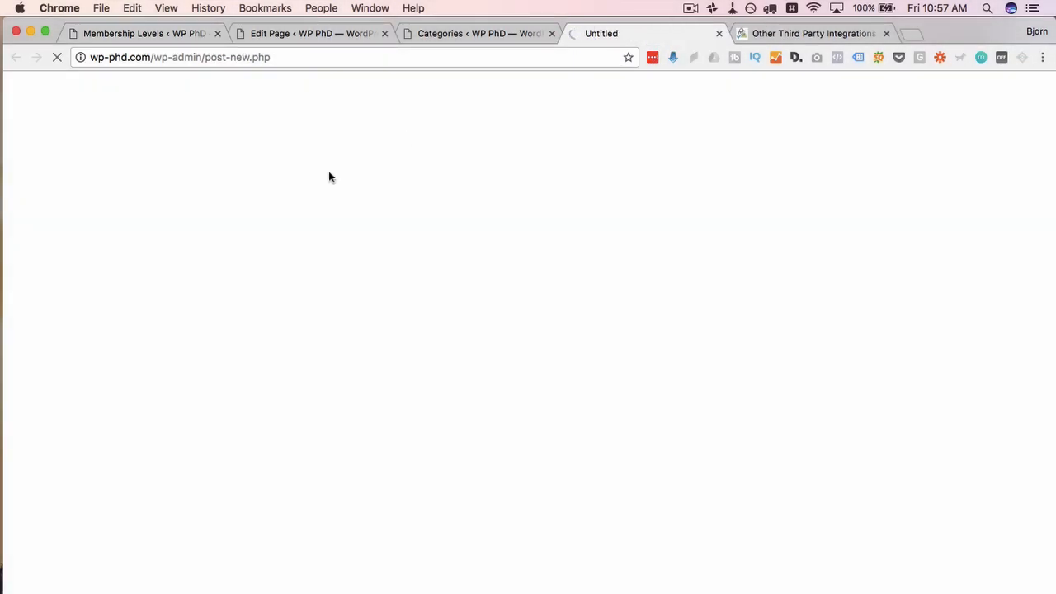
# Step: Enter the title 'Member content' and the body 'This is the awesome member conet'
pyautogui.write('Member content')
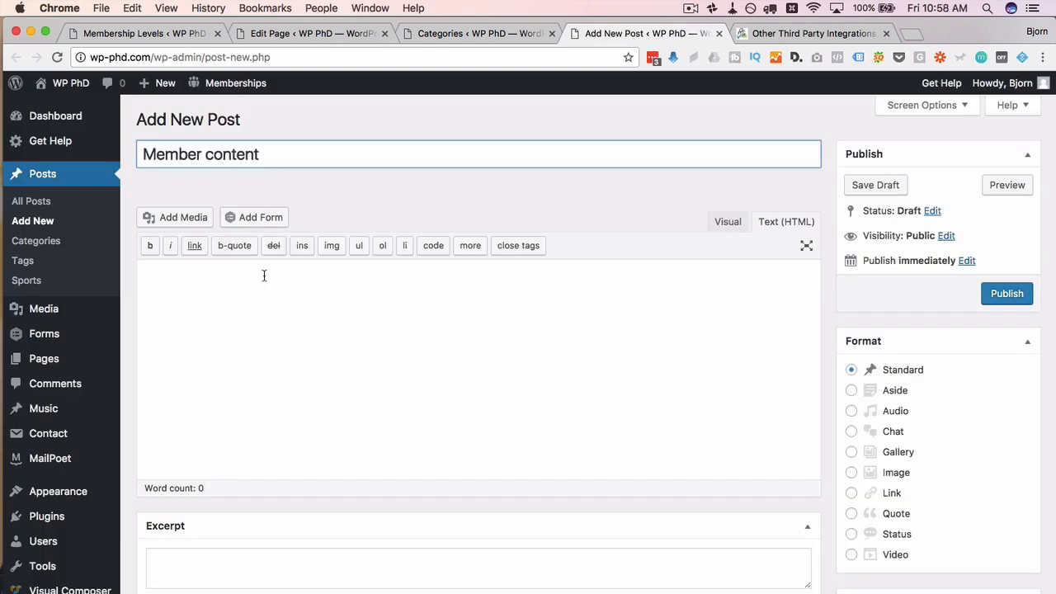
pyautogui.click(264, 274)
pyautogui.write('This is the awesome member conet')
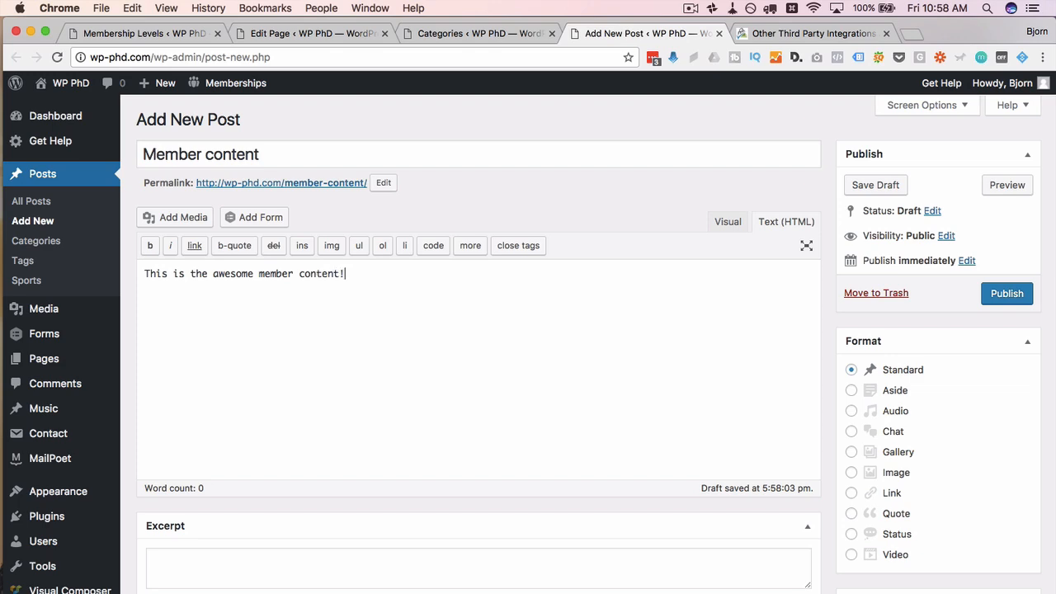
# Step: Require Platinum ($15/mo) membership for the post, leaving it out of the Platinum category
pyautogui.scroll(-5, 568, 543)
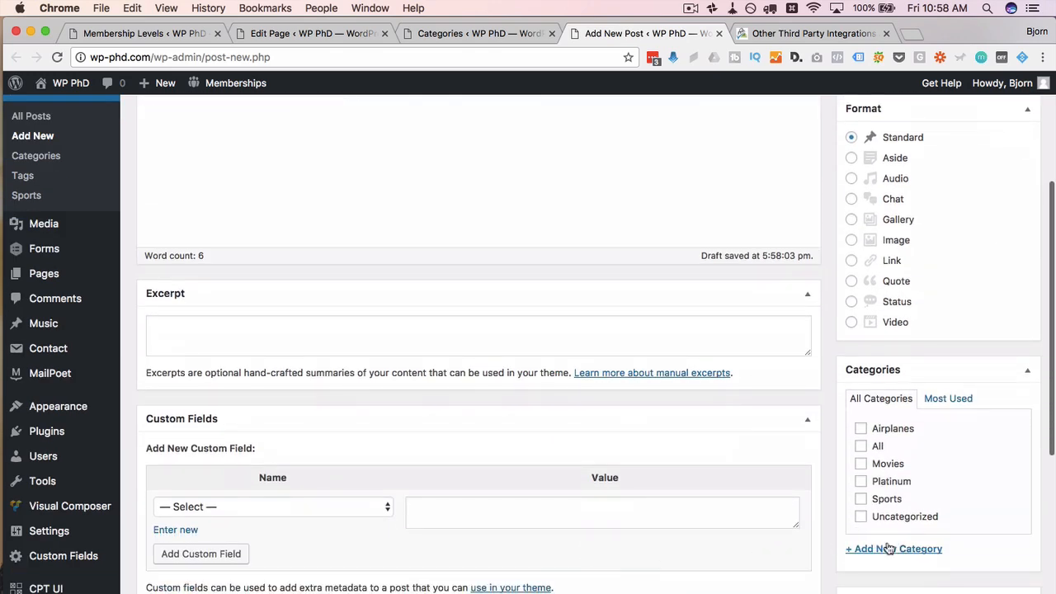
pyautogui.scroll(-2, 866, 491)
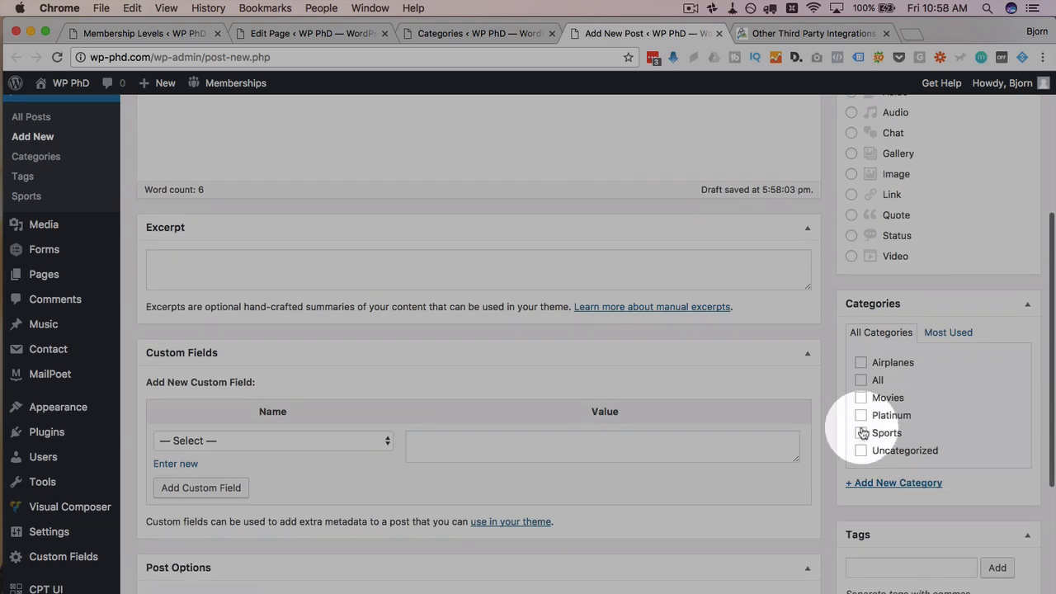
pyautogui.click(860, 416)
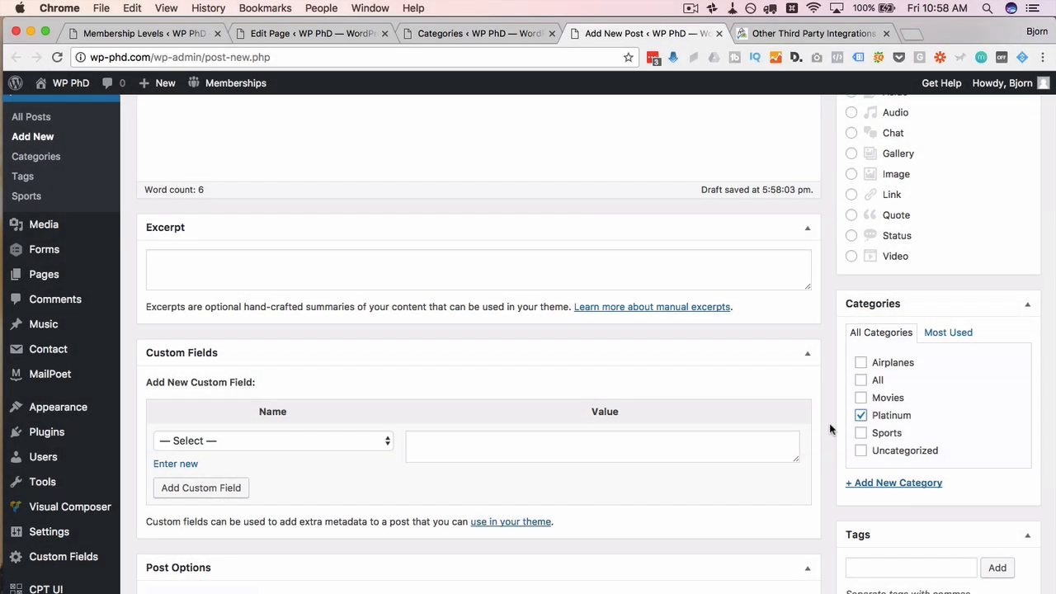
pyautogui.scroll(-9, 830, 428)
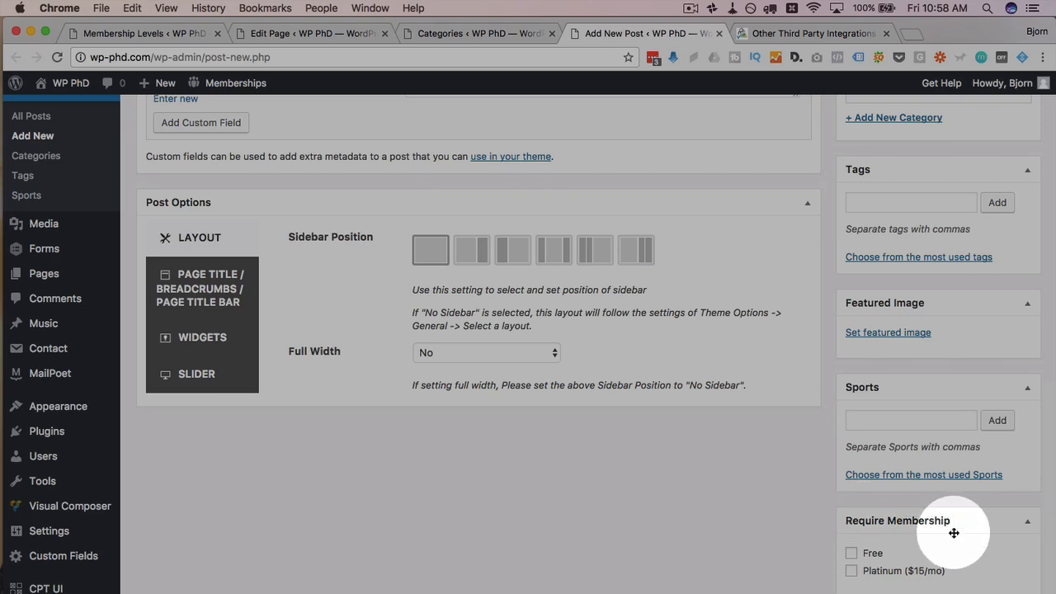
pyautogui.scroll(1, 812, 495)
pyautogui.scroll(-1, 811, 495)
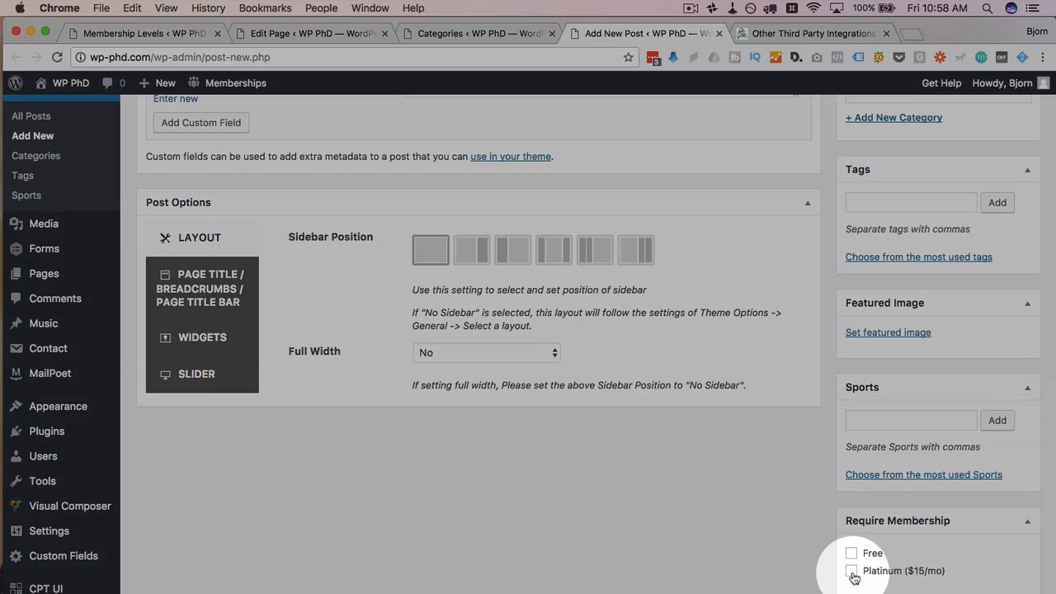
pyautogui.click(851, 571)
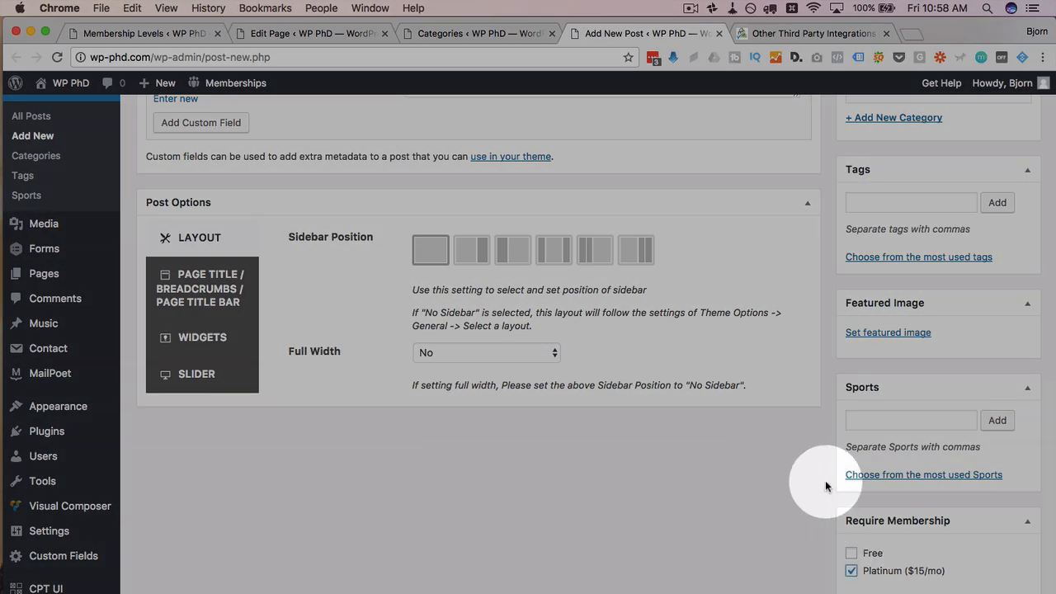
pyautogui.scroll(10, 825, 546)
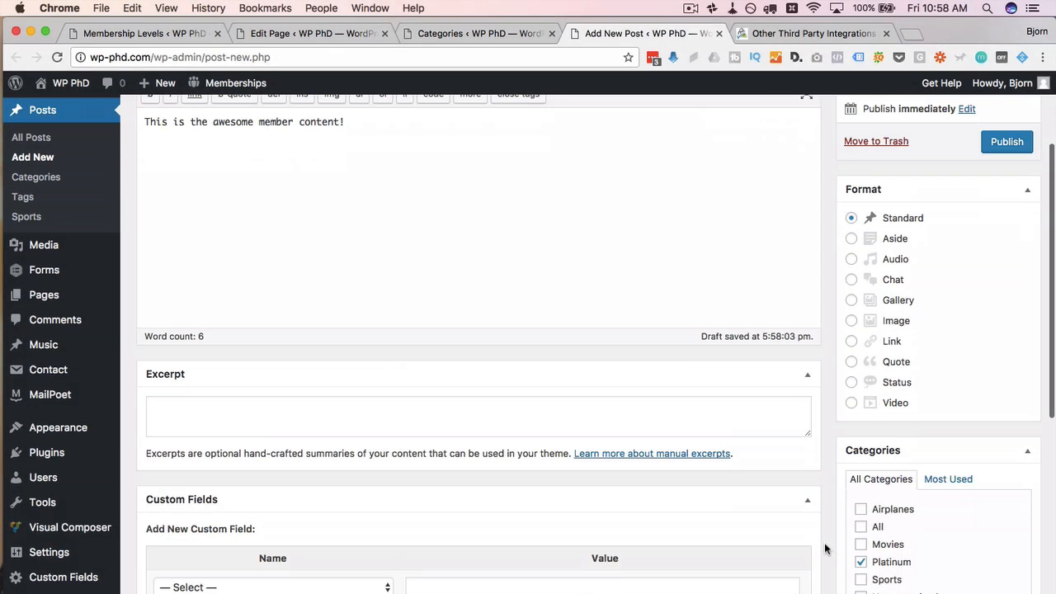
pyautogui.click(861, 562)
pyautogui.scroll(-4, 858, 569)
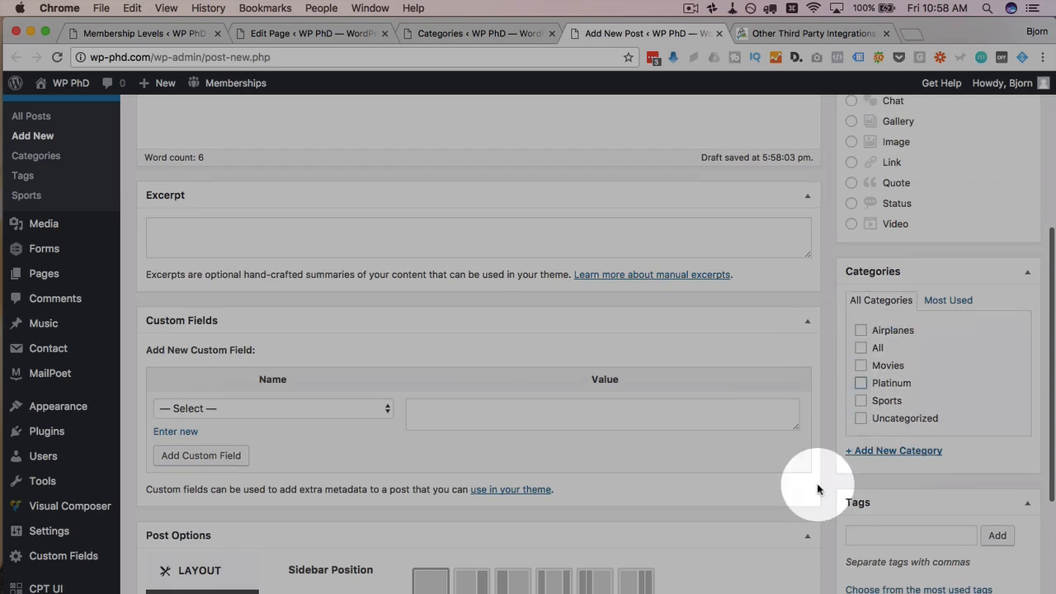
pyautogui.scroll(-7, 816, 483)
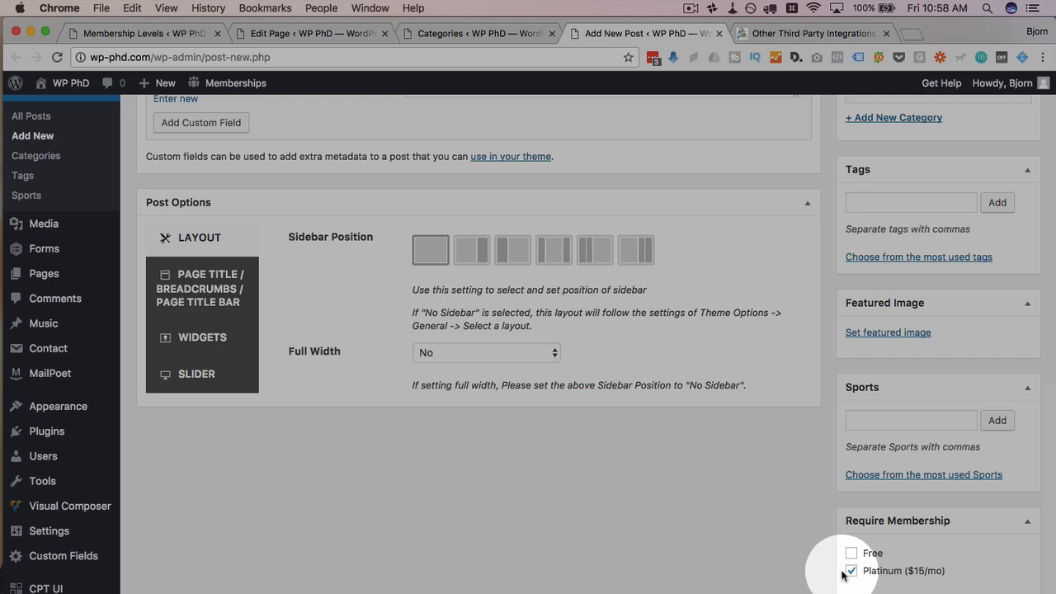
pyautogui.scroll(10, 843, 575)
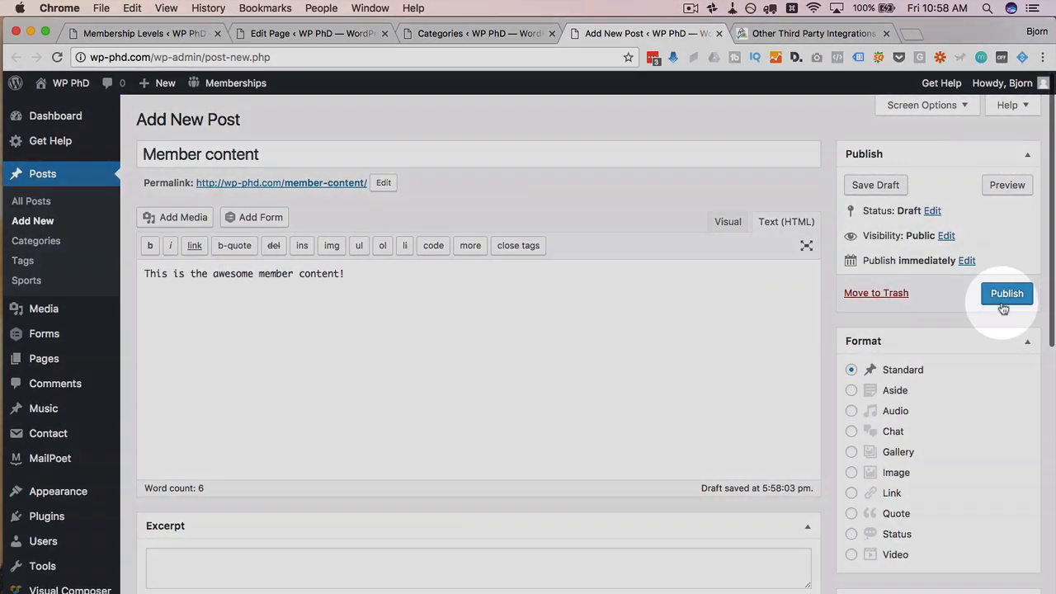
# Step: Publish the Member content post and open a new page editor in a background tab
pyautogui.click(1003, 302)
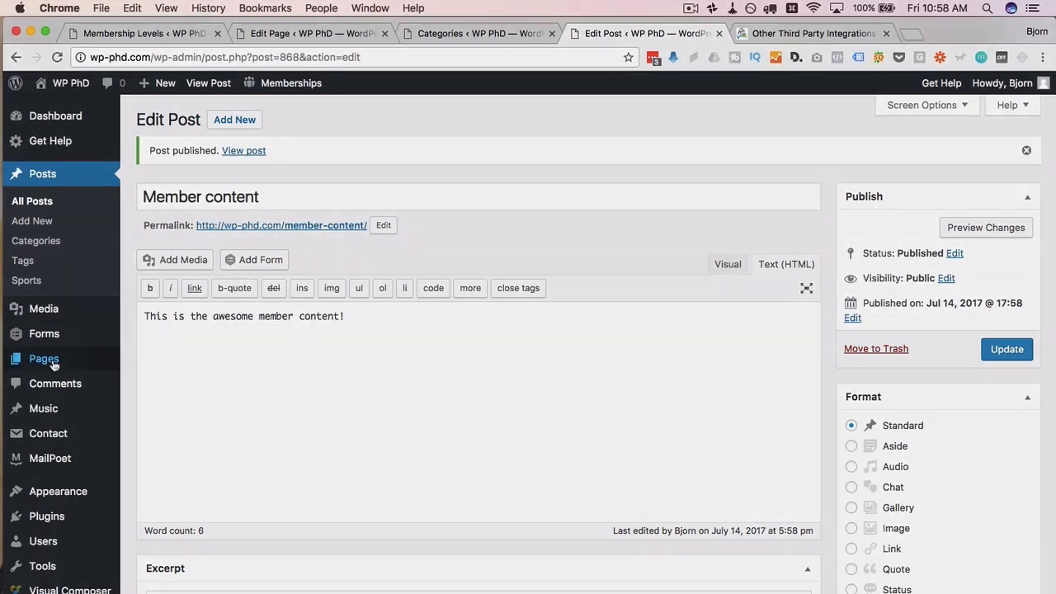
pyautogui.moveTo(53, 365)
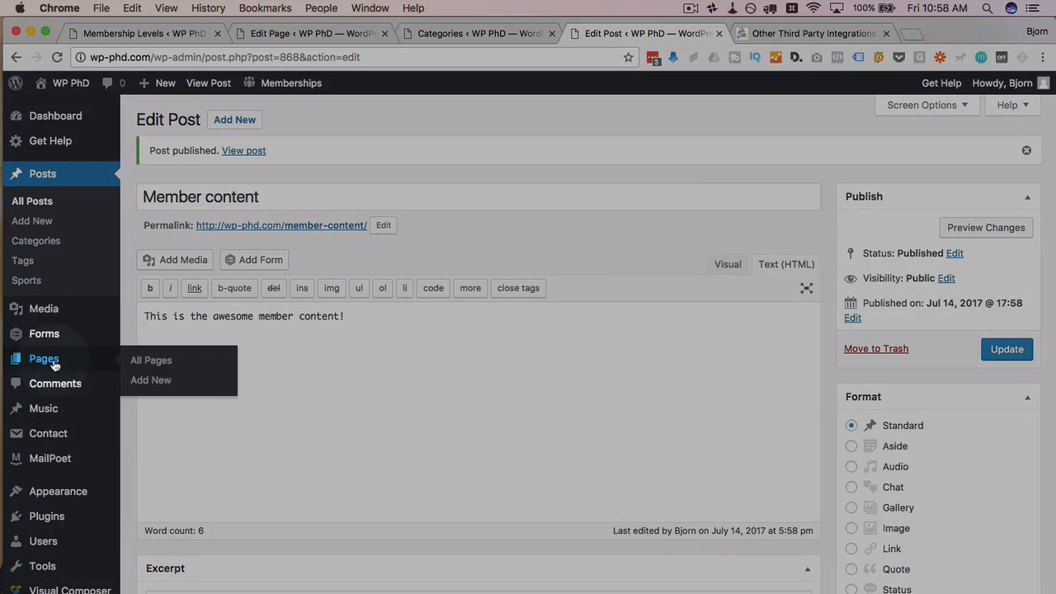
pyautogui.keyDown('super'); pyautogui.click(151, 380); pyautogui.keyUp('super')
# Step: Copy the page title 'Member Page' into the new page's body
pyautogui.click(738, 33)
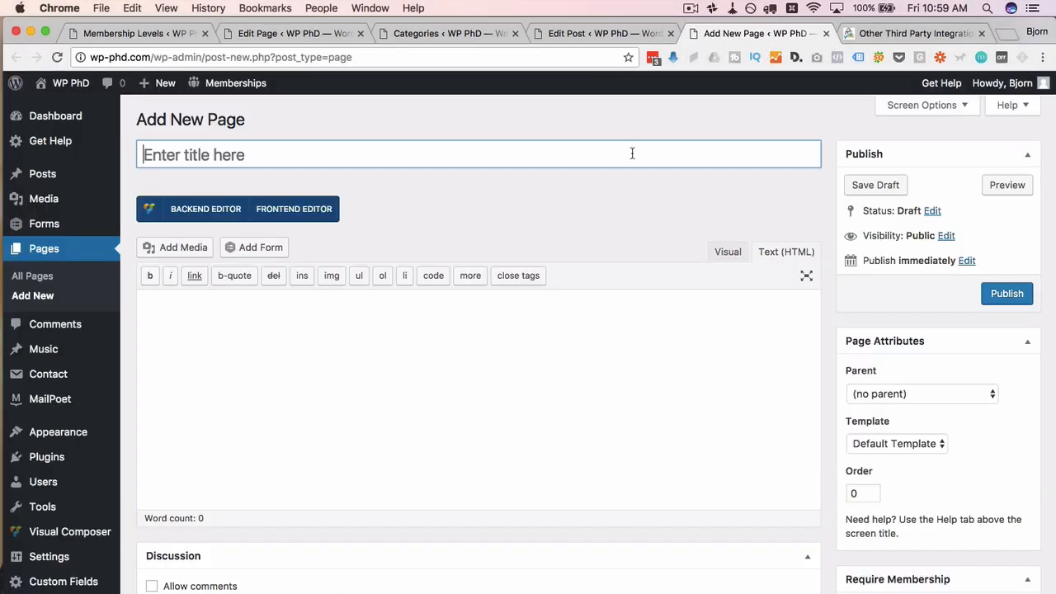
pyautogui.click(632, 153)
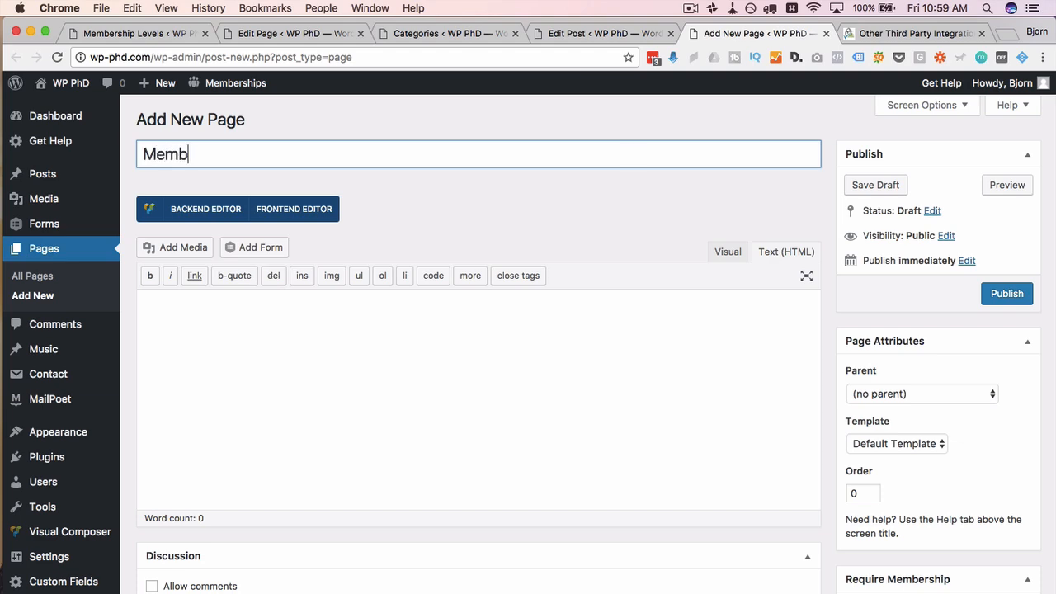
pyautogui.press('super+a')
pyautogui.press('super+c')
pyautogui.click(596, 361)
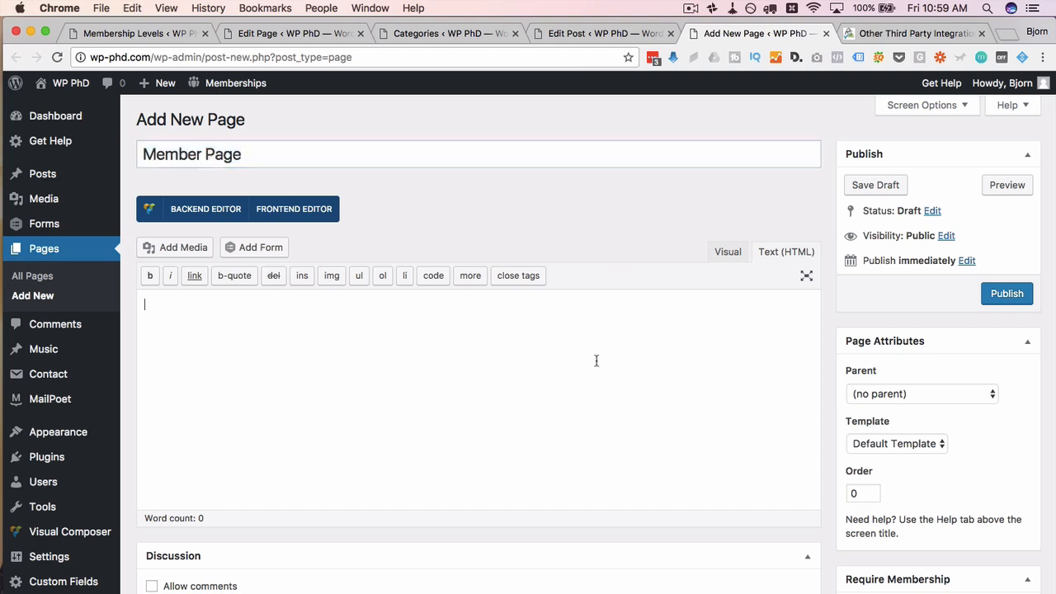
pyautogui.press('super+v')
# Step: Require Platinum ($15/mo) membership for the page and publish it
pyautogui.scroll(-3, 879, 406)
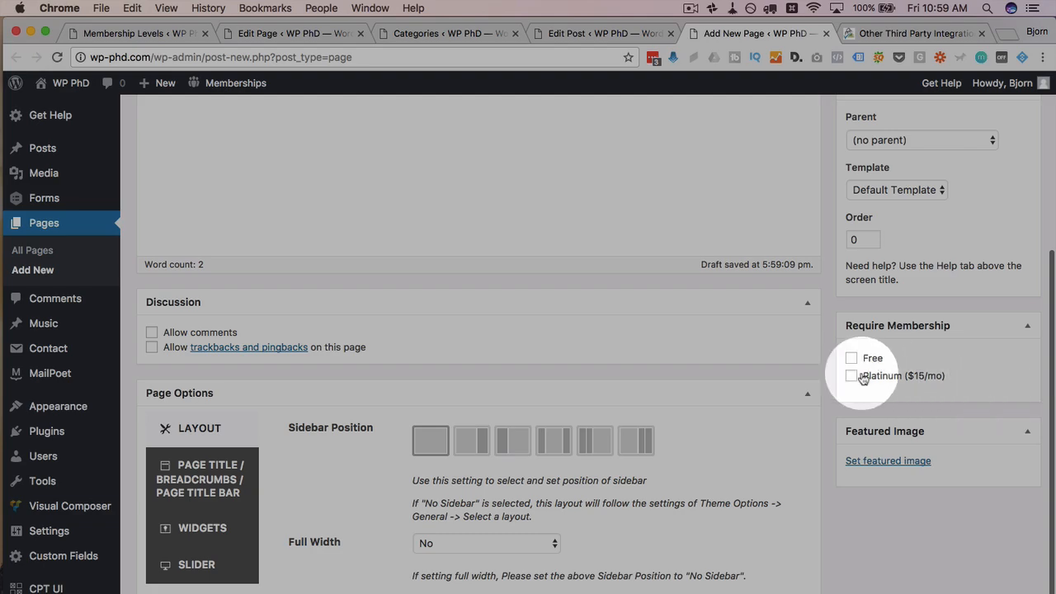
pyautogui.click(863, 379)
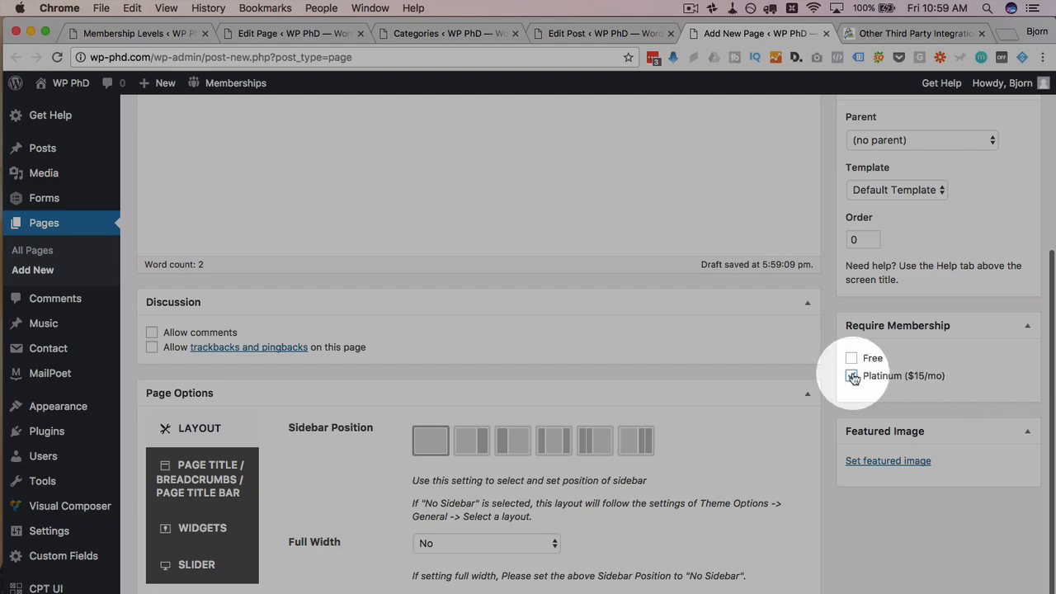
pyautogui.scroll(4, 820, 419)
pyautogui.scroll(2, 820, 419)
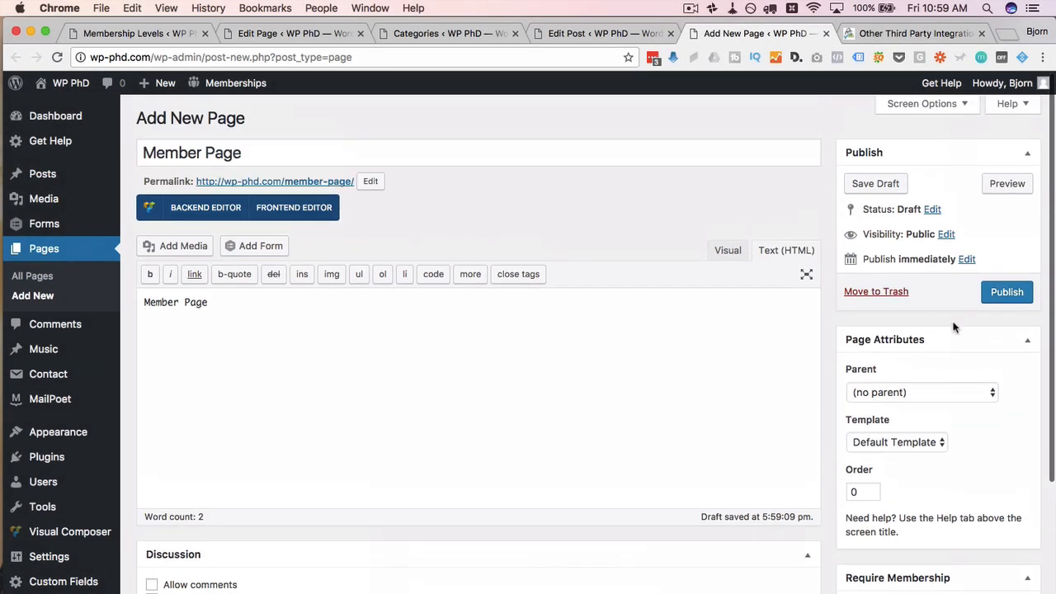
pyautogui.click(1001, 297)
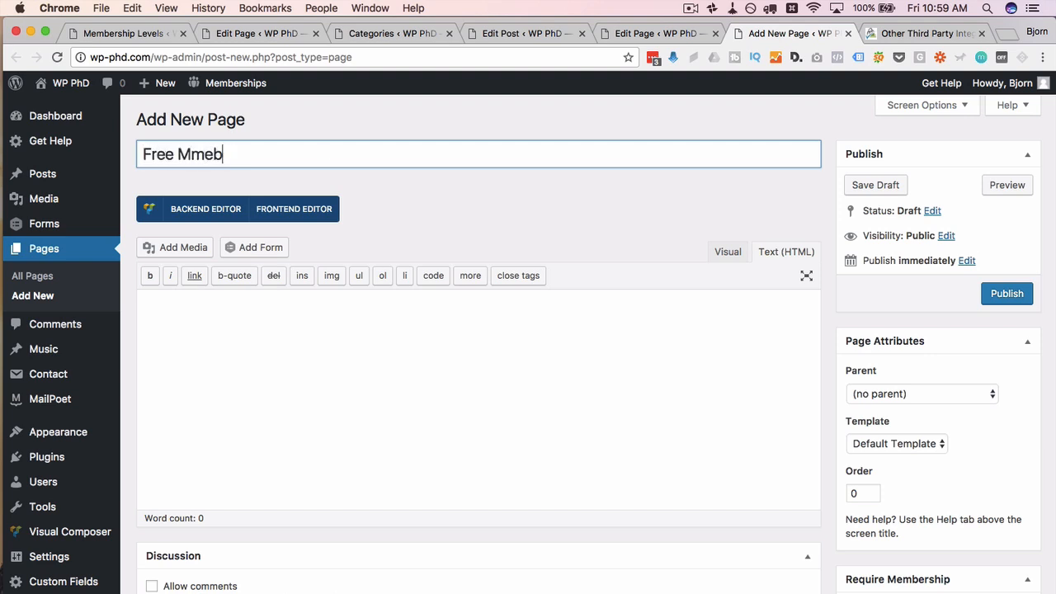
# Step: Copy 'Free Member' into the page body, restrict it to the Free level, and publish
pyautogui.hotkey('ctrl', 'a')
pyautogui.hotkey('ctrl', 'c')
pyautogui.click(368, 297)
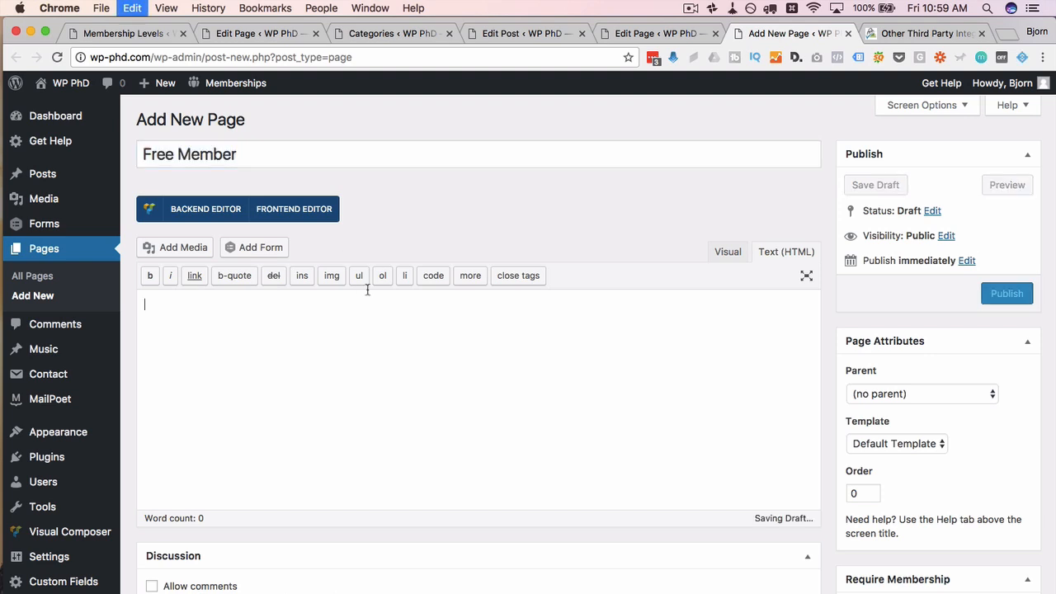
pyautogui.hotkey('ctrl', 'v')
pyautogui.scroll(-3, 912, 416)
pyautogui.click(850, 354)
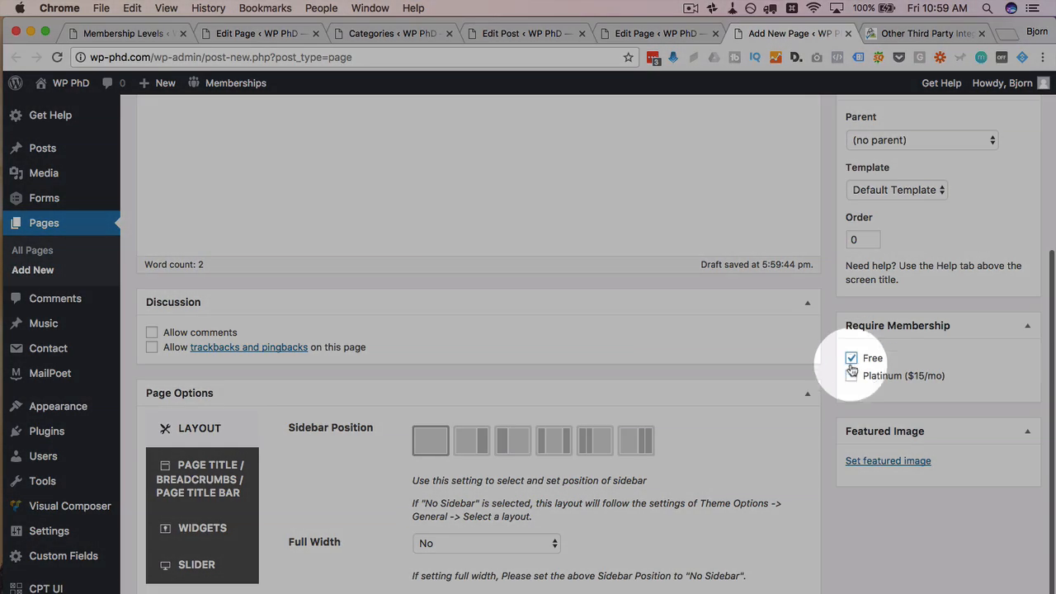
pyautogui.scroll(3, 838, 380)
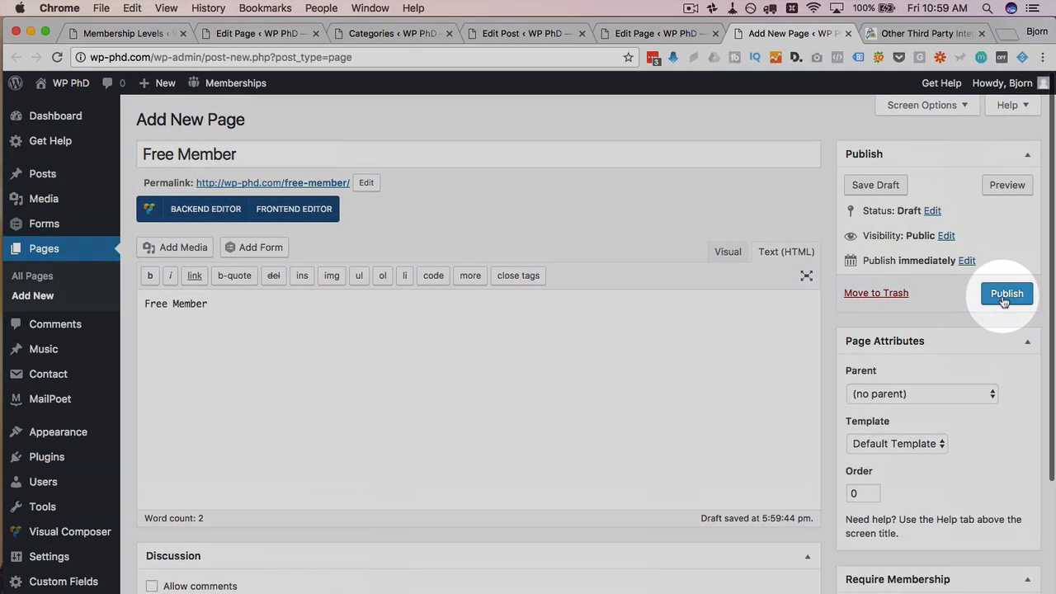
pyautogui.click(1003, 294)
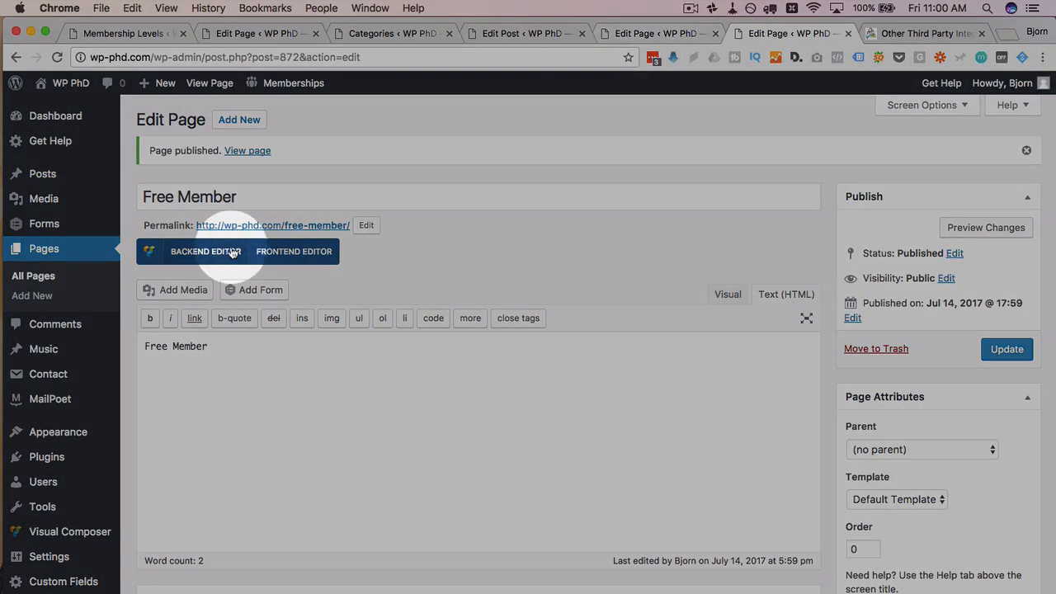
# Step: Switch to the Paid Memberships Pro integrations browser tab
pyautogui.scroll(-1, 188, 343)
pyautogui.scroll(-2, 189, 343)
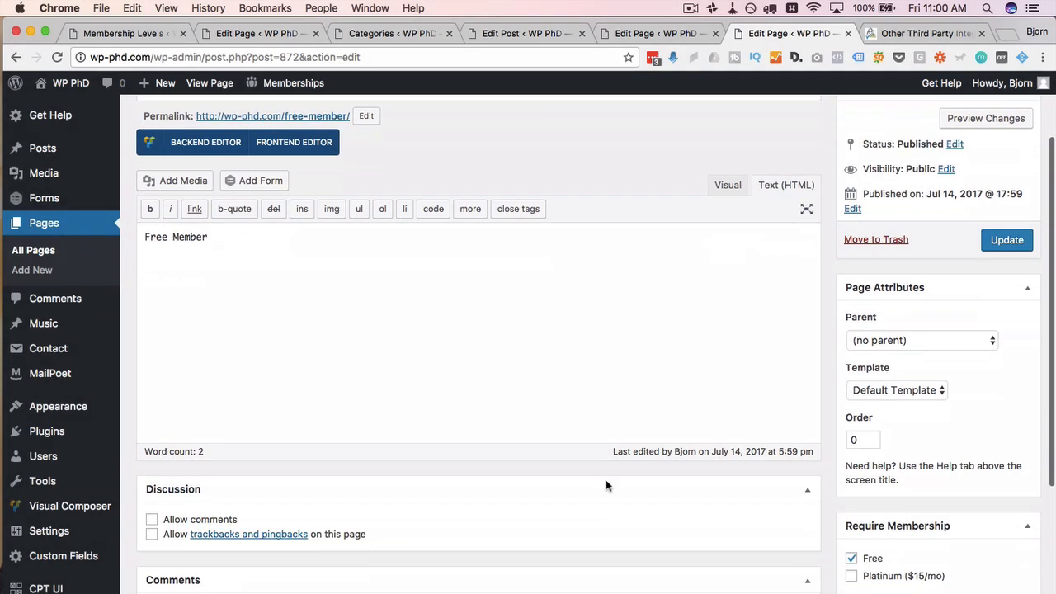
pyautogui.scroll(-2, 802, 551)
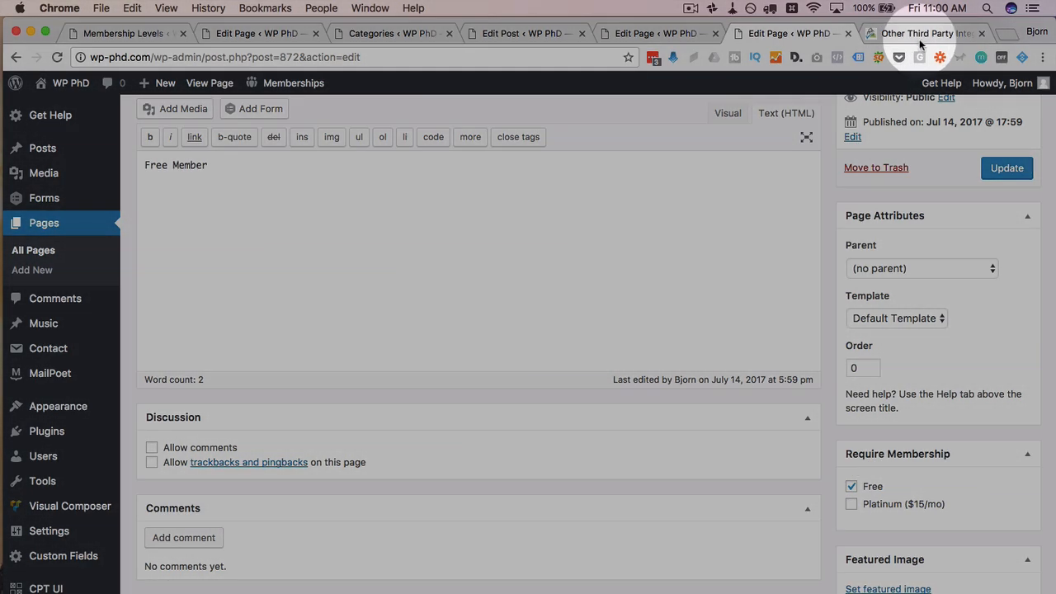
pyautogui.click(925, 34)
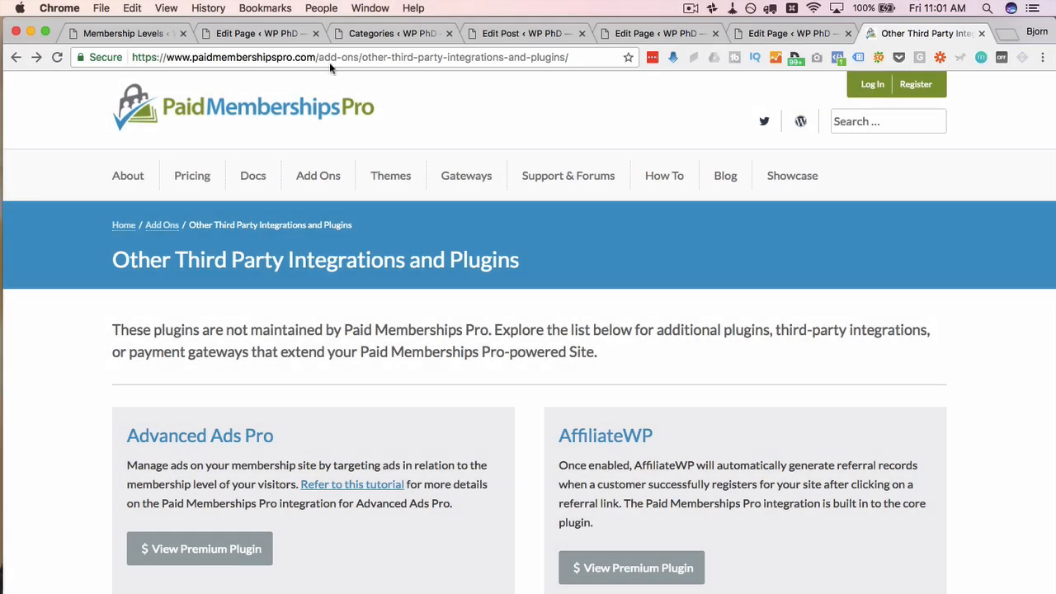
# Step: Change the site address to /documentation/shortcodes/ and load that page
pyautogui.moveTo(318, 57); pyautogui.dragTo(569, 57)
pyautogui.write('documentaio')
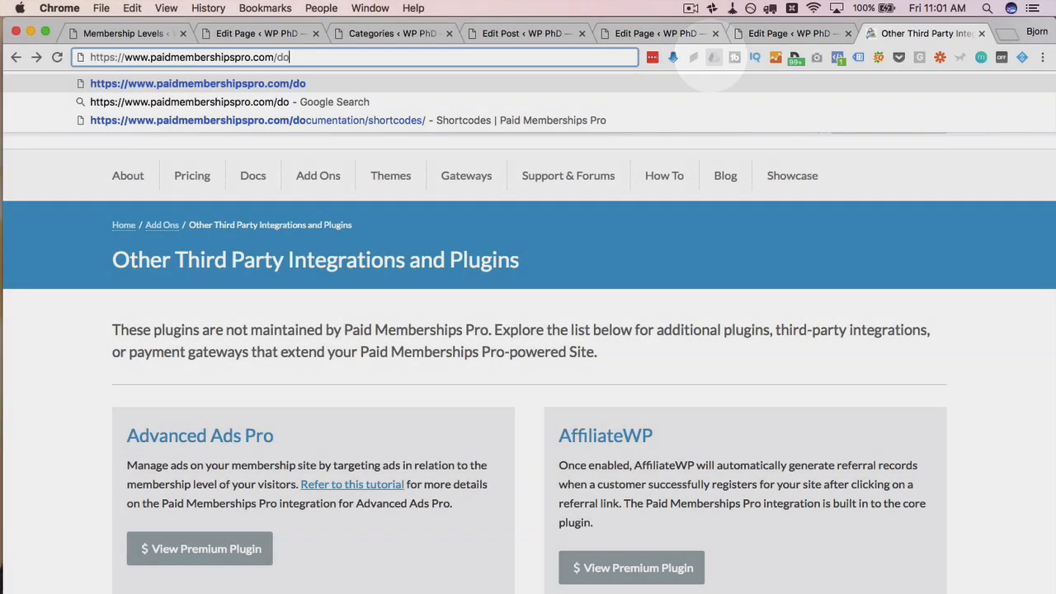
pyautogui.press('BackSpace')
pyautogui.press('BackSpace')
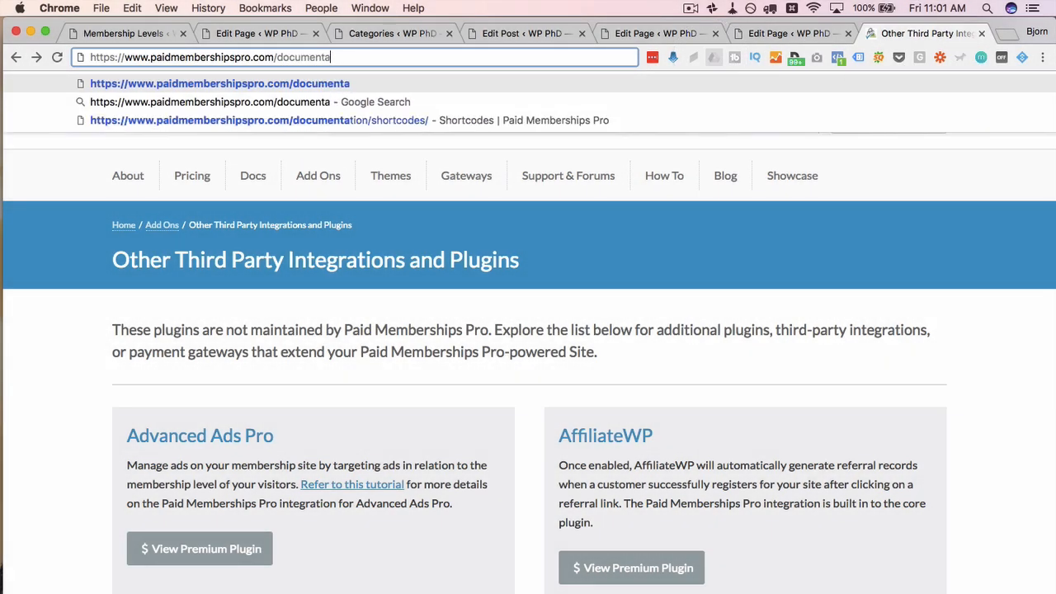
pyautogui.write('tion/shortcodes/')
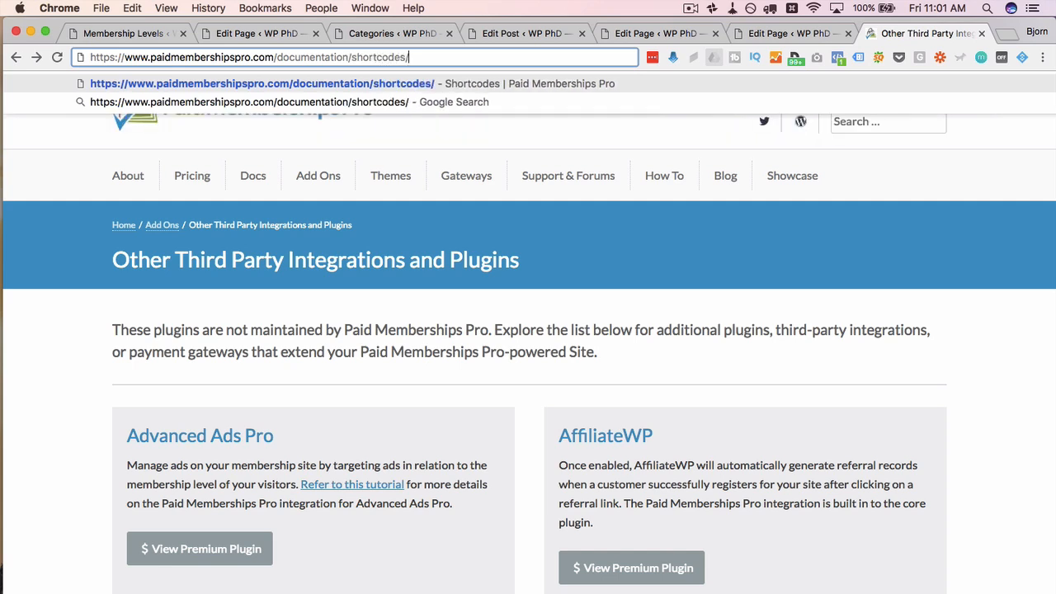
pyautogui.press('Return')
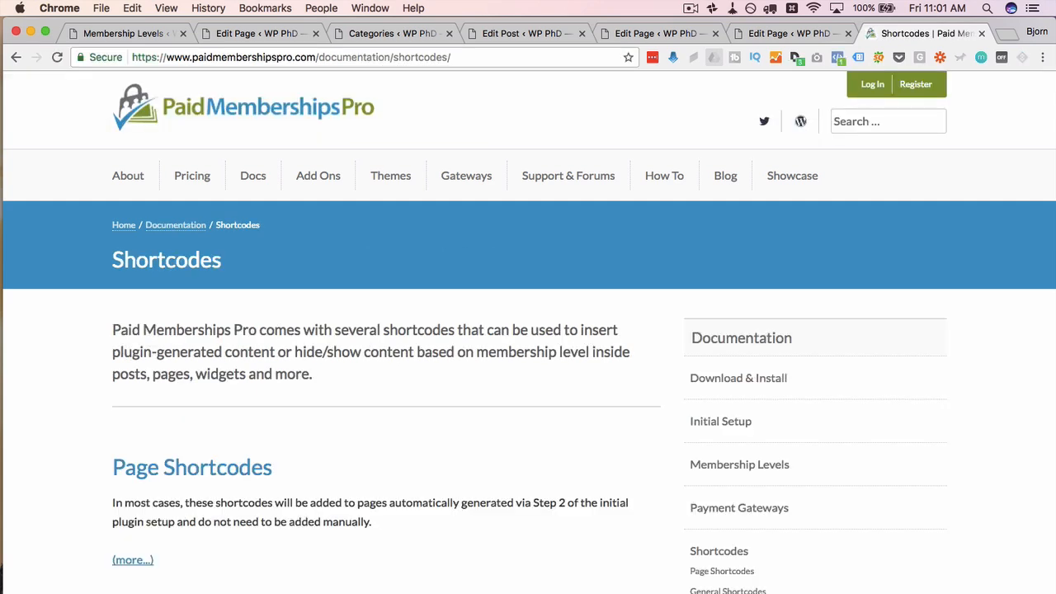
# Step: Open General Shortcodes and then the full [membership] shortcode documentation
pyautogui.scroll(-5, 695, 105)
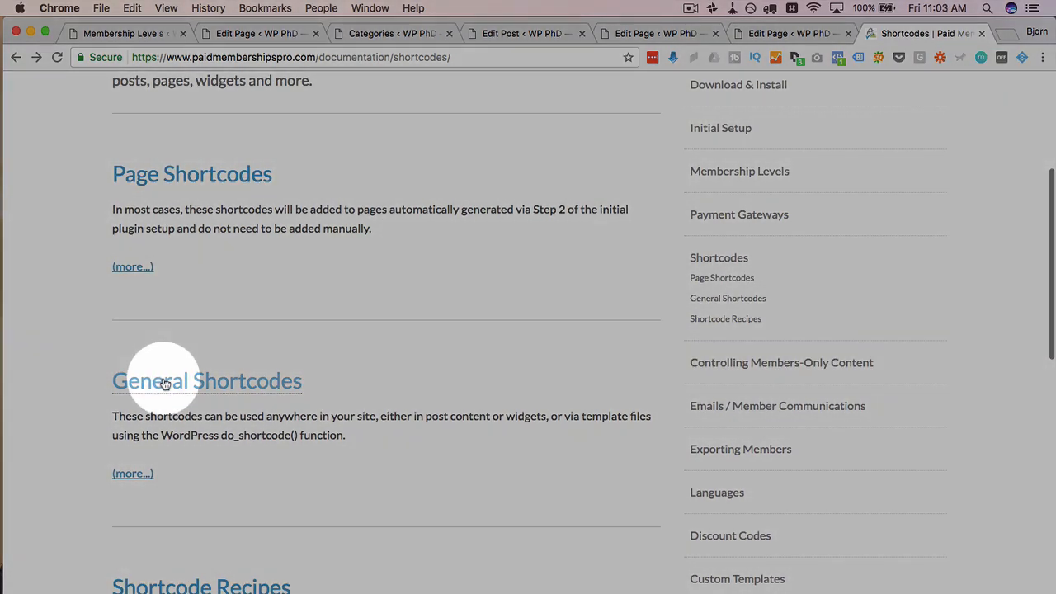
pyautogui.click(164, 384)
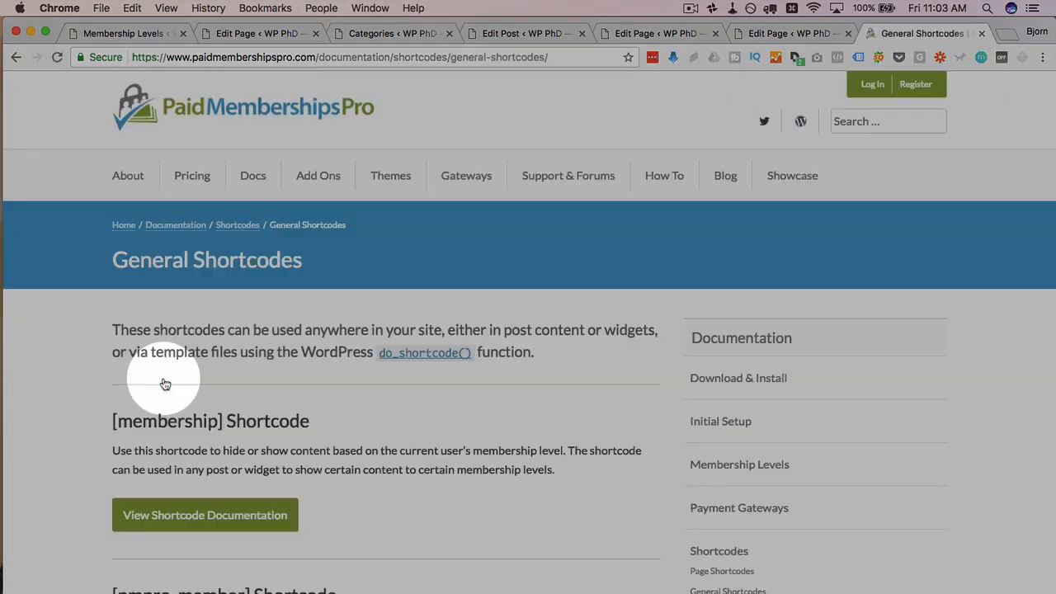
pyautogui.scroll(-3, 107, 408)
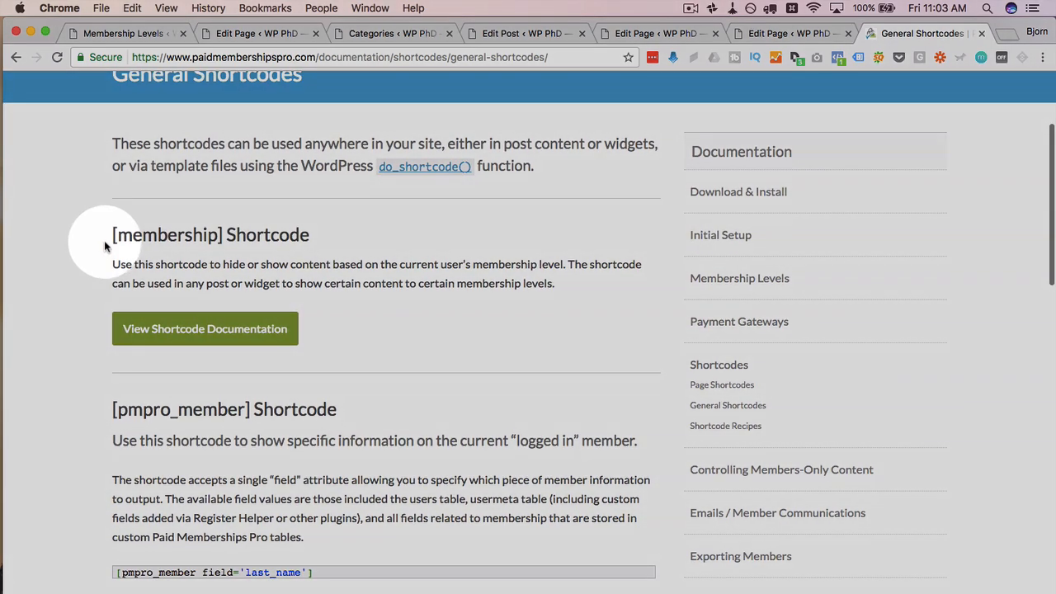
pyautogui.moveTo(106, 236); pyautogui.dragTo(327, 245)
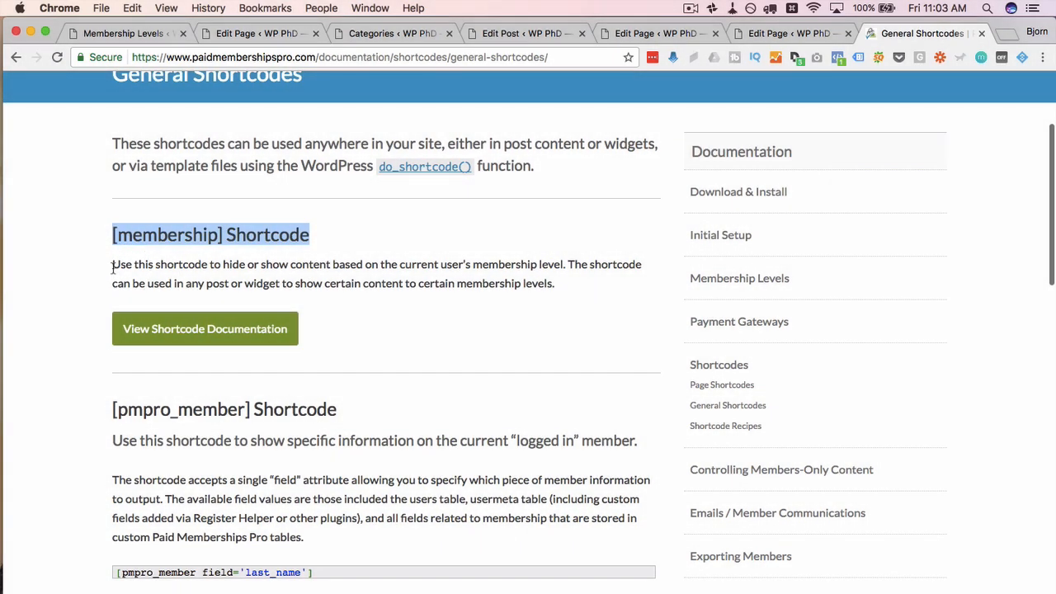
pyautogui.moveTo(112, 264); pyautogui.dragTo(180, 264)
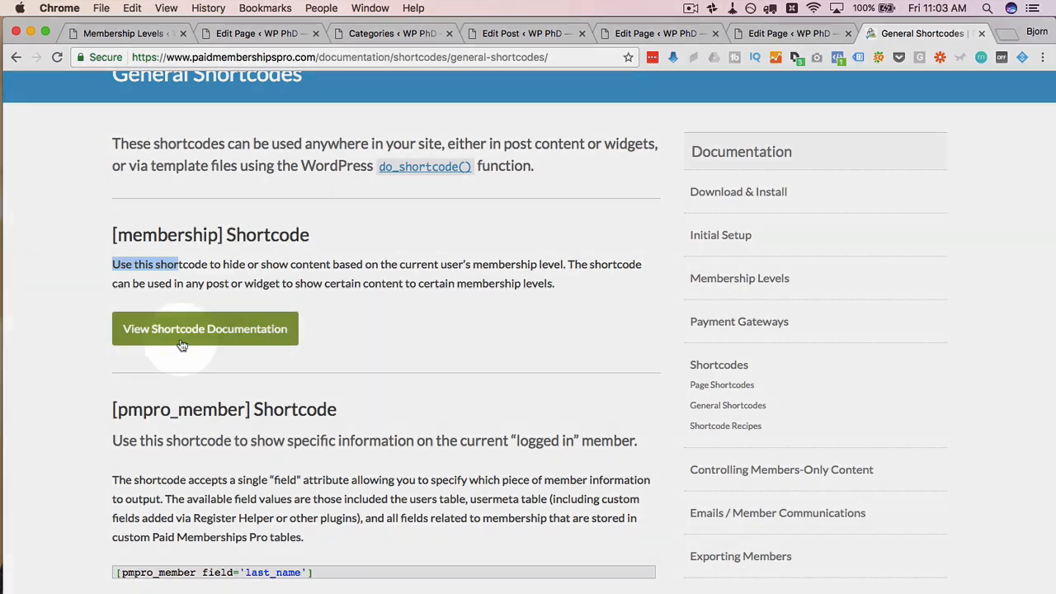
pyautogui.click(247, 340)
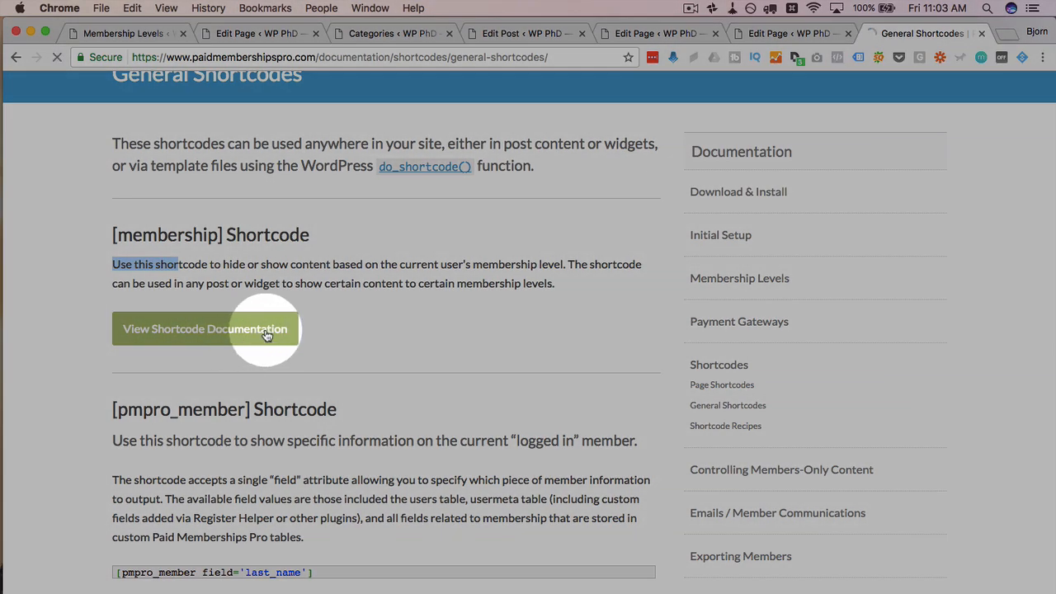
# Step: Start registering for the Free membership level via Register Now
pyautogui.scroll(-2, 190, 363)
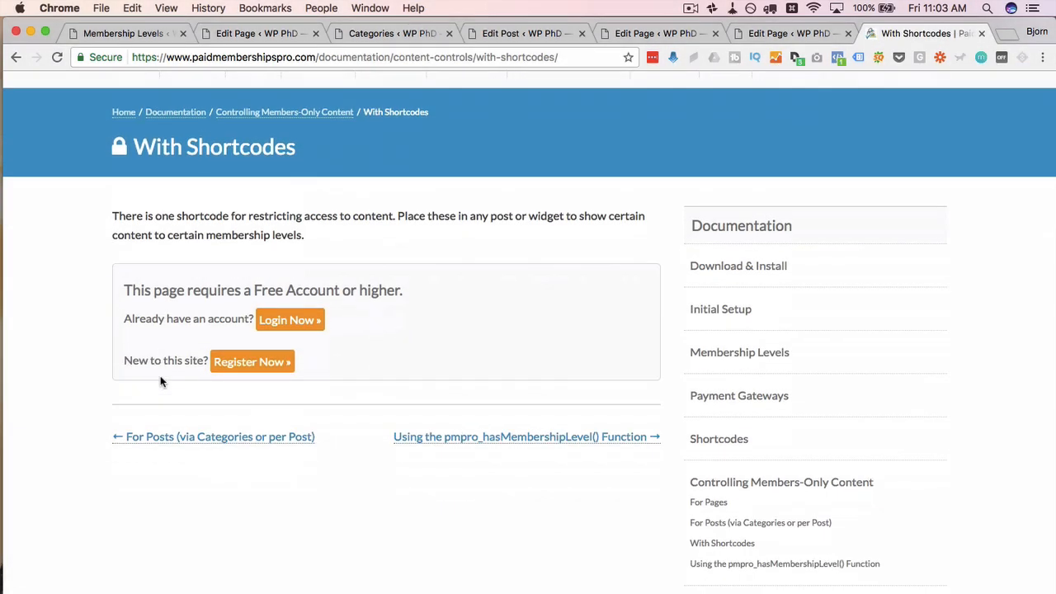
pyautogui.click(251, 356)
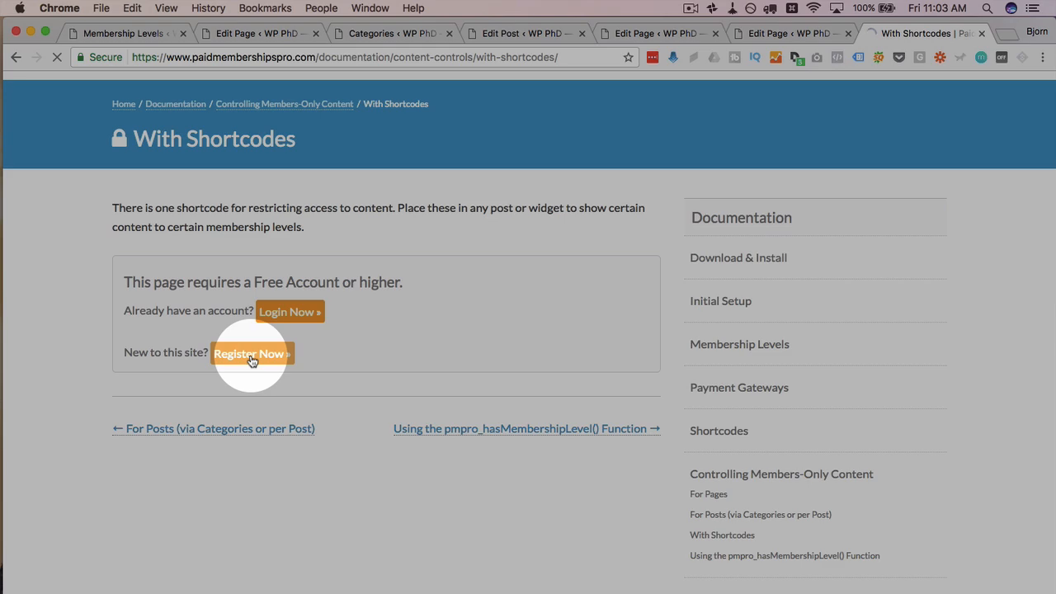
pyautogui.scroll(-5, 252, 360)
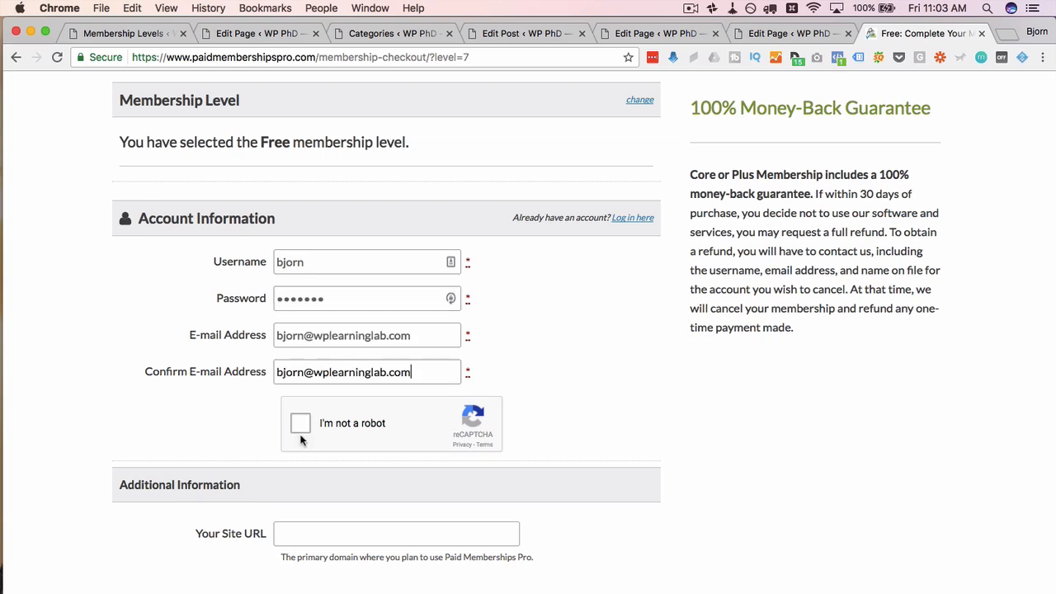
pyautogui.click(301, 427)
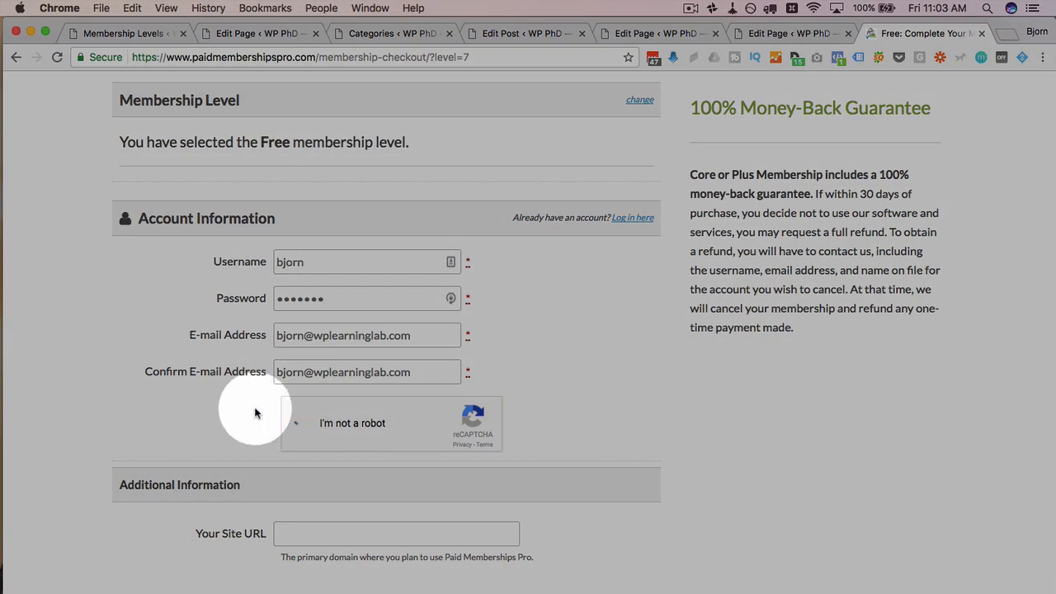
pyautogui.scroll(-3, 255, 413)
pyautogui.click(322, 406)
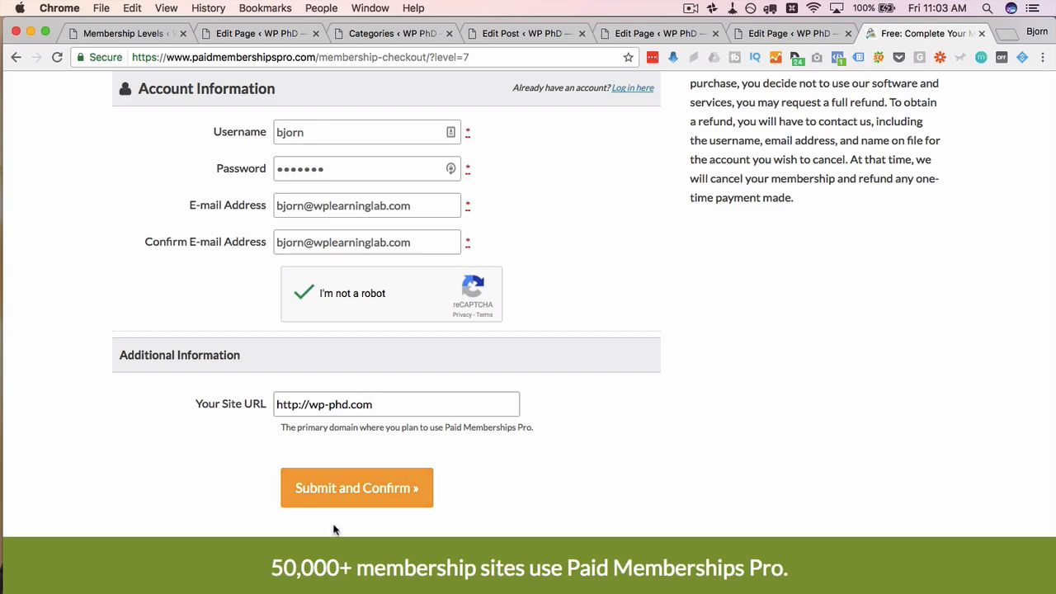
pyautogui.click(358, 495)
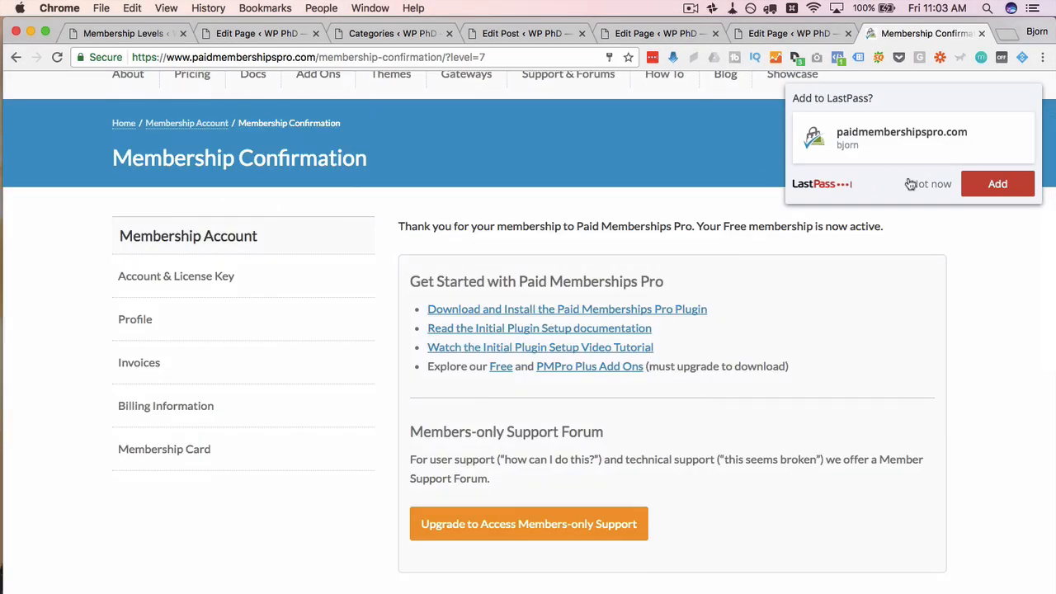
# Step: Dismiss the password manager popup and go back twice to the With Shortcodes docs
pyautogui.click(815, 217)
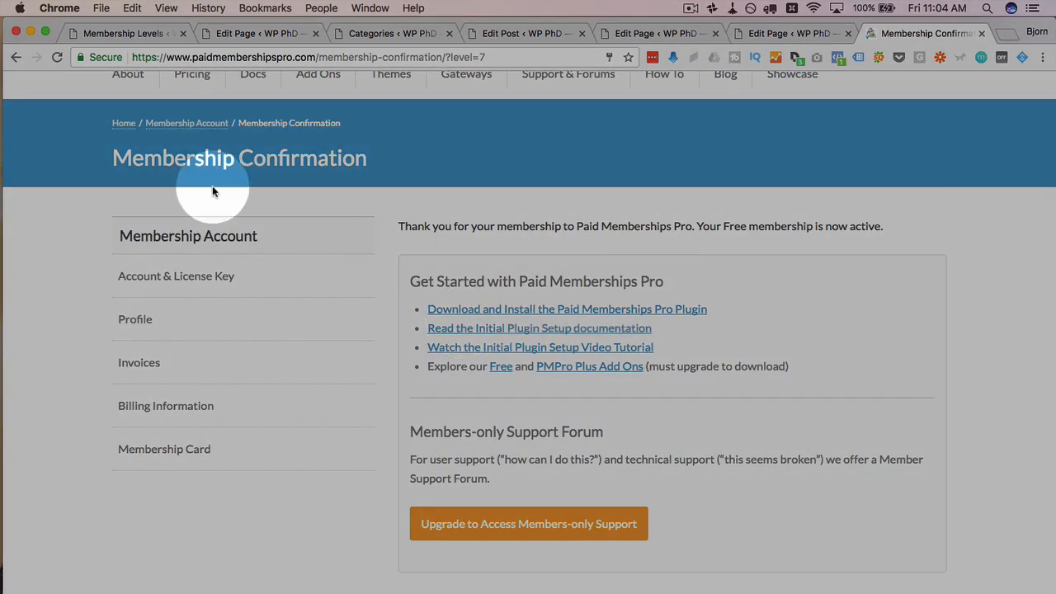
pyautogui.click(14, 57)
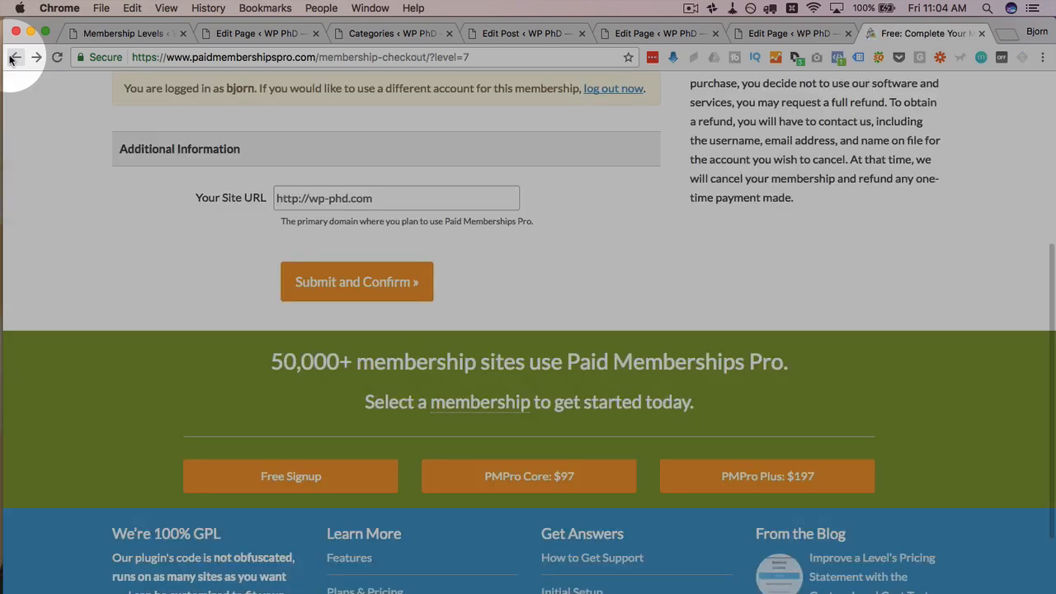
pyautogui.click(14, 57)
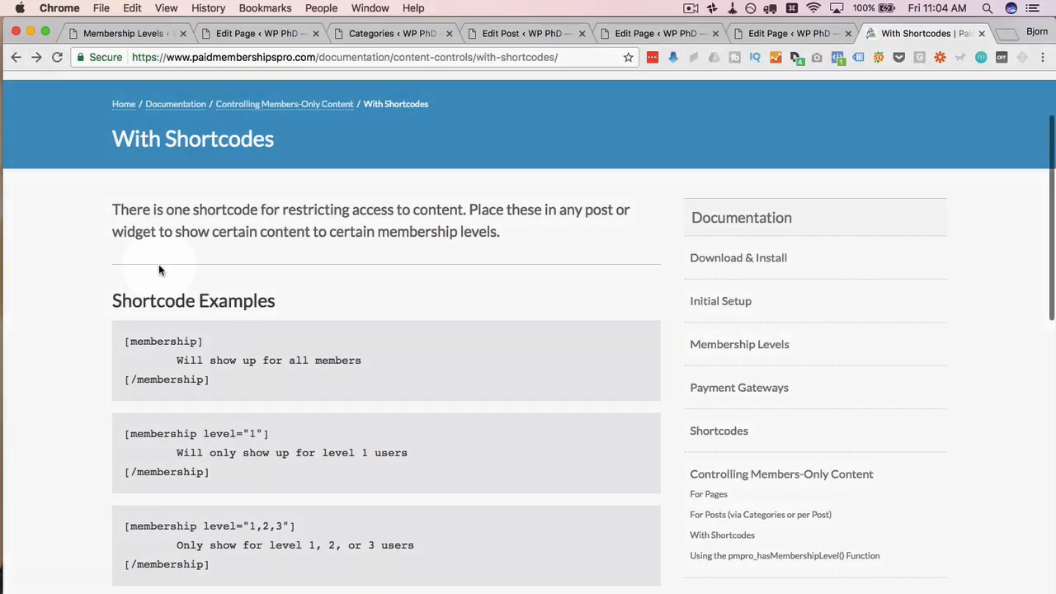
# Step: Highlight the first shortcode example on the With Shortcodes page, then clear the selection
pyautogui.click(126, 290)
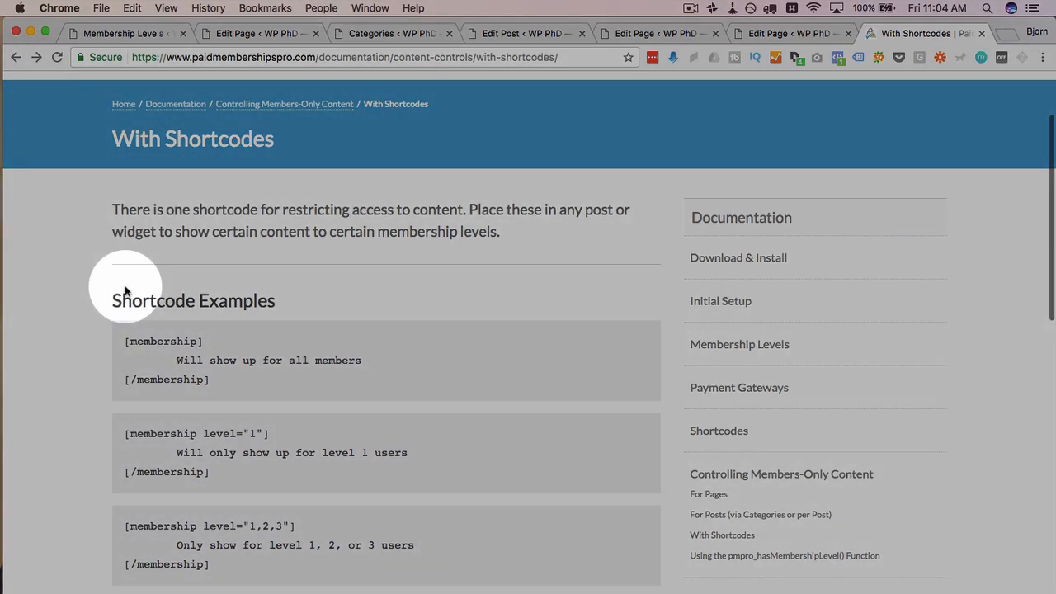
pyautogui.moveTo(125, 291); pyautogui.dragTo(198, 377)
pyautogui.click(107, 345)
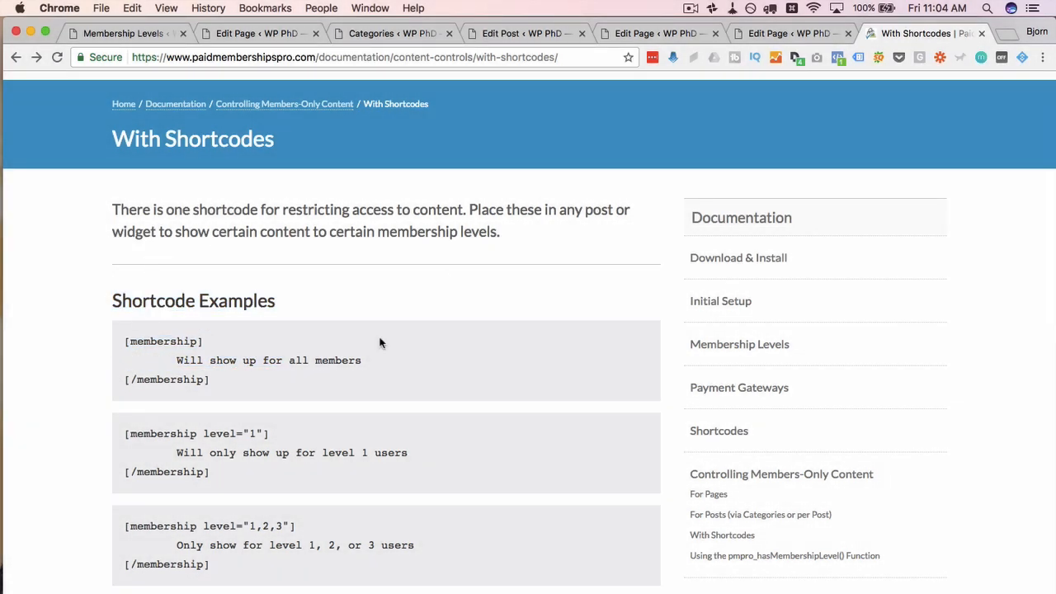
pyautogui.scroll(-5, 106, 321)
pyautogui.scroll(3, 105, 322)
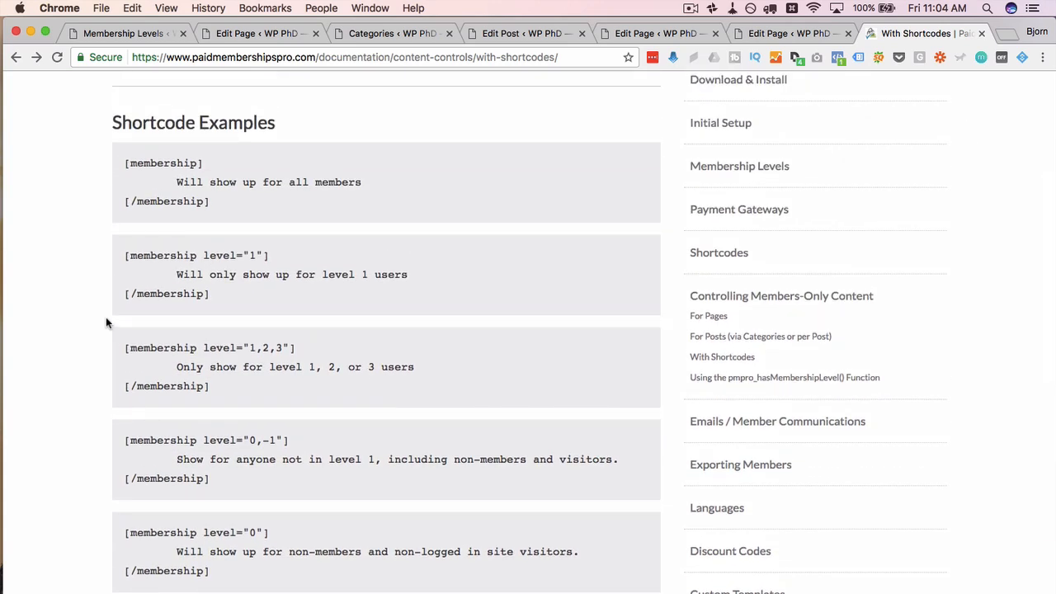
# Step: Select and copy the [membership level="1"] example, then go to the Terms of Service editor
pyautogui.click(128, 163)
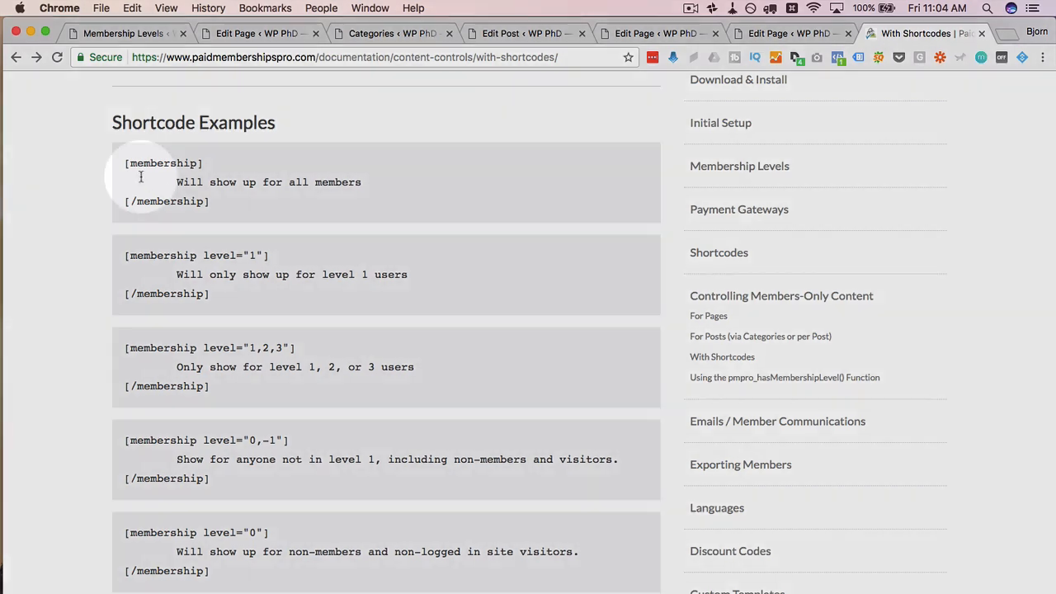
pyautogui.moveTo(124, 255)
pyautogui.mouseDown()
pyautogui.moveTo(224, 279)
pyautogui.moveTo(228, 290)
pyautogui.moveTo(83, 285)
pyautogui.moveTo(120, 258)
pyautogui.mouseUp()
pyautogui.doubleClick(252, 256)
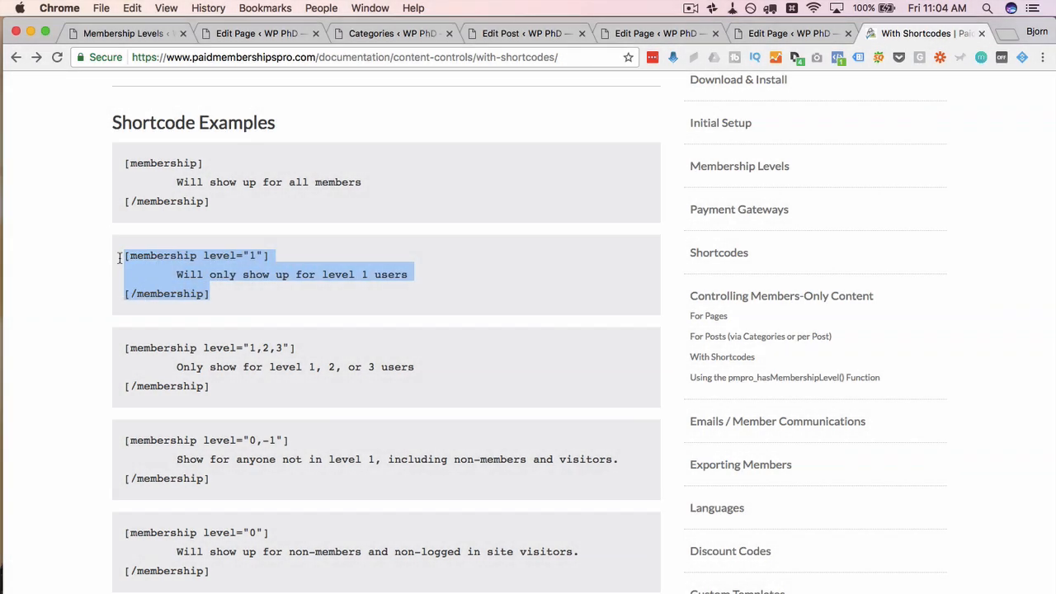
pyautogui.rightClick(189, 259)
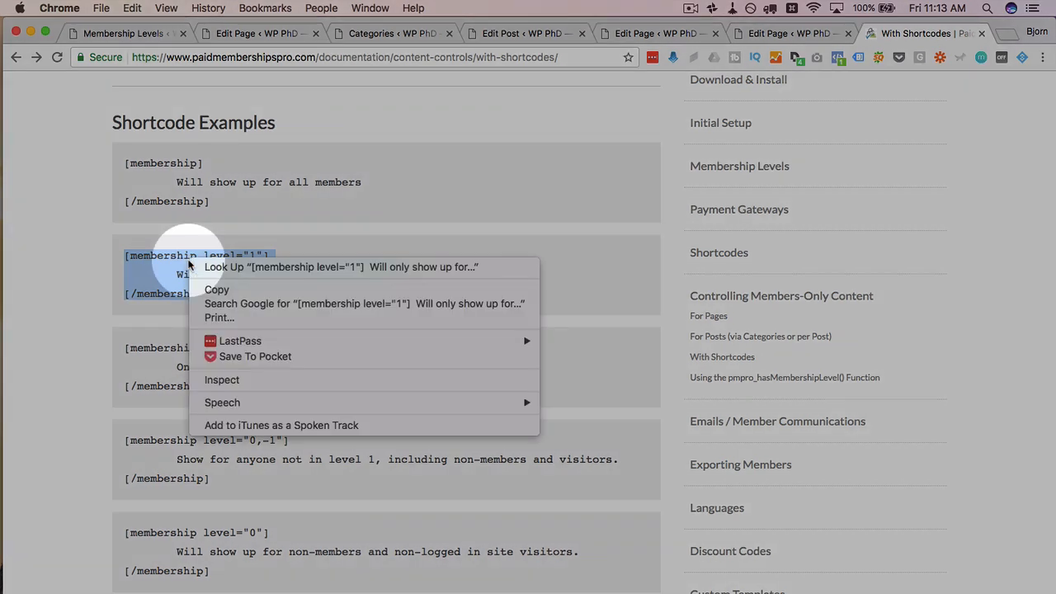
pyautogui.click(236, 290)
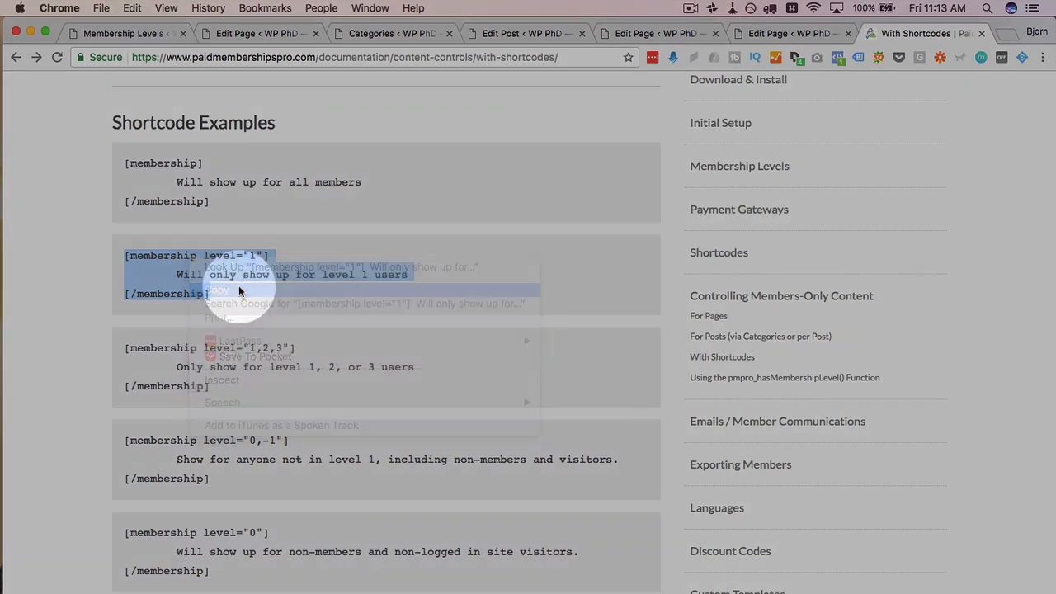
pyautogui.click(258, 258)
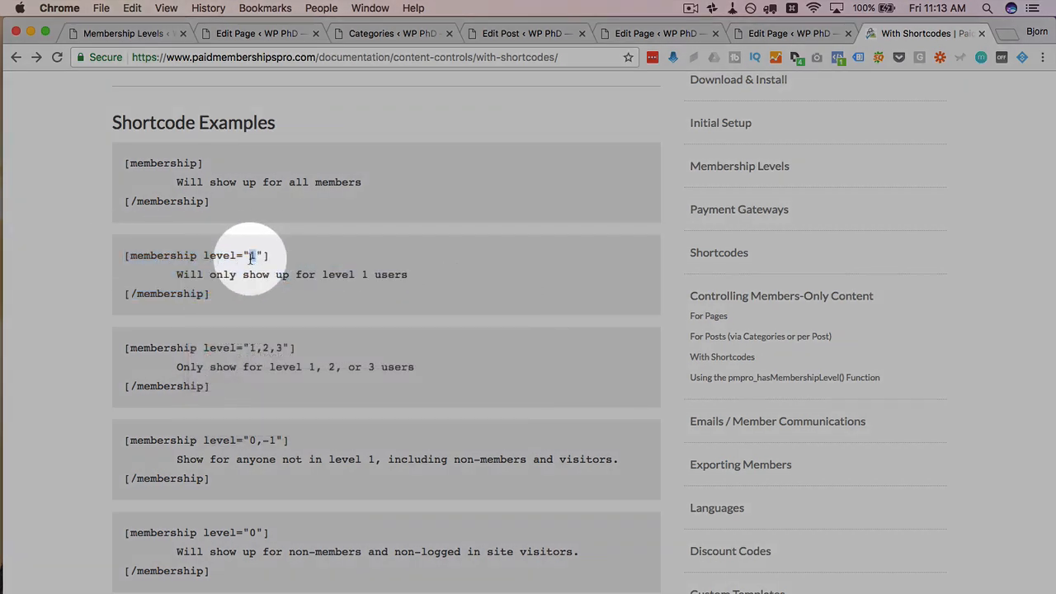
pyautogui.doubleClick(253, 257)
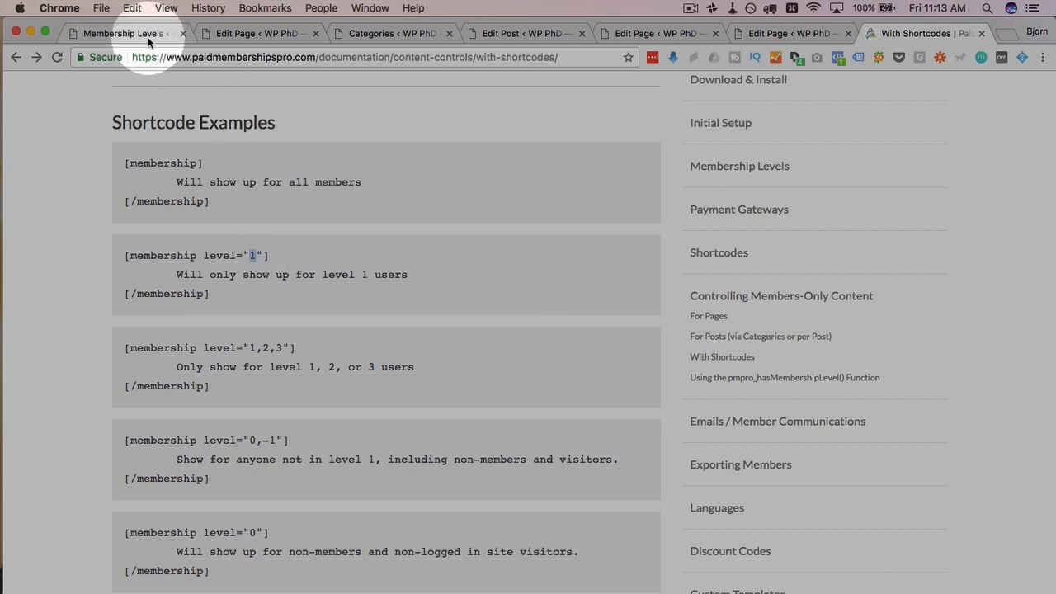
pyautogui.click(285, 33)
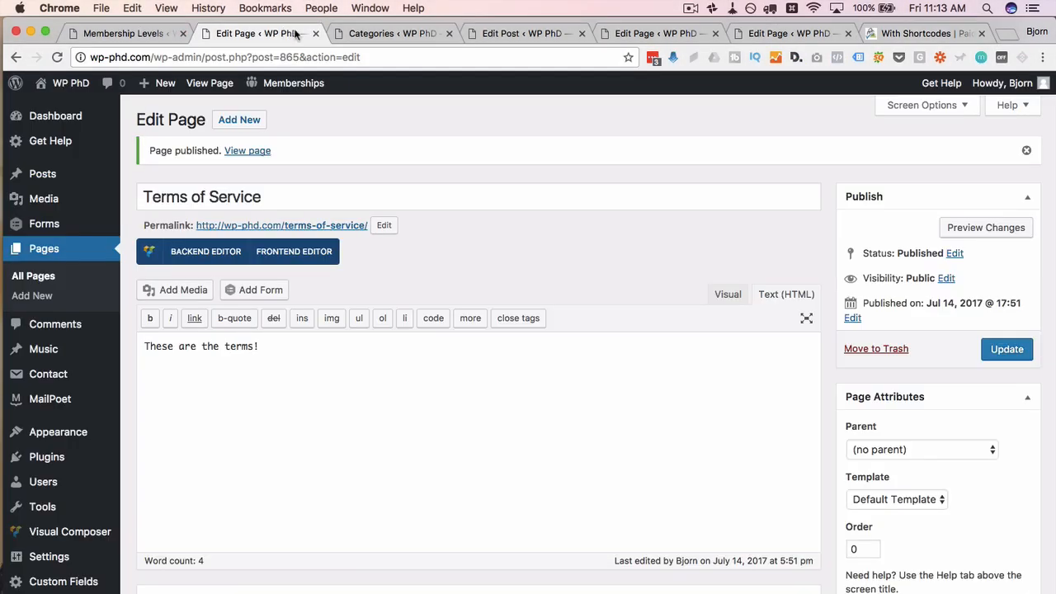
# Step: Close the Terms of Service and Categories tabs and paste the shortcode below the post's sentence
pyautogui.click(315, 33)
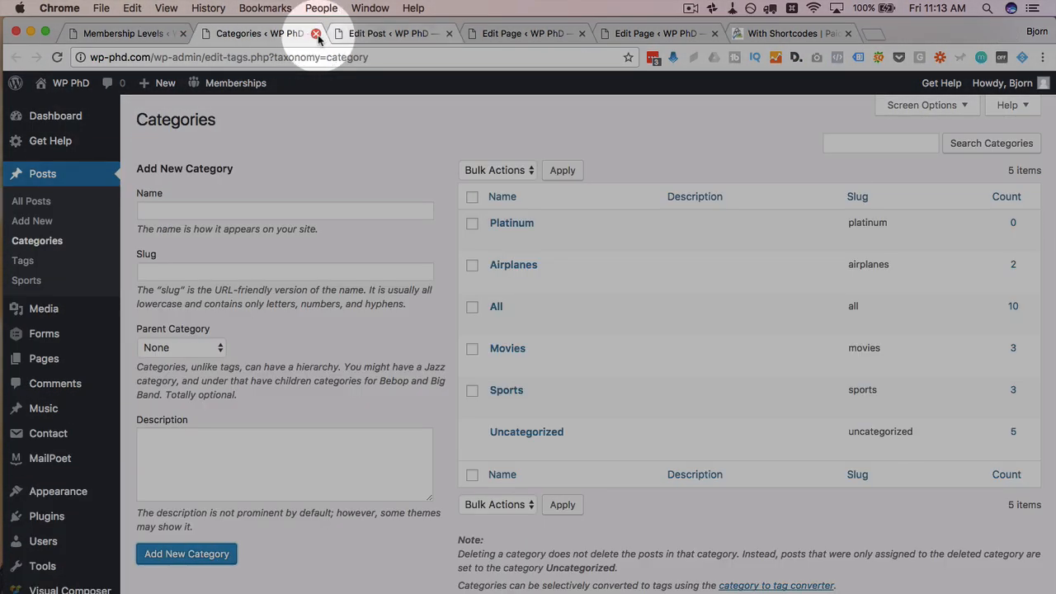
pyautogui.click(317, 34)
pyautogui.click(306, 354)
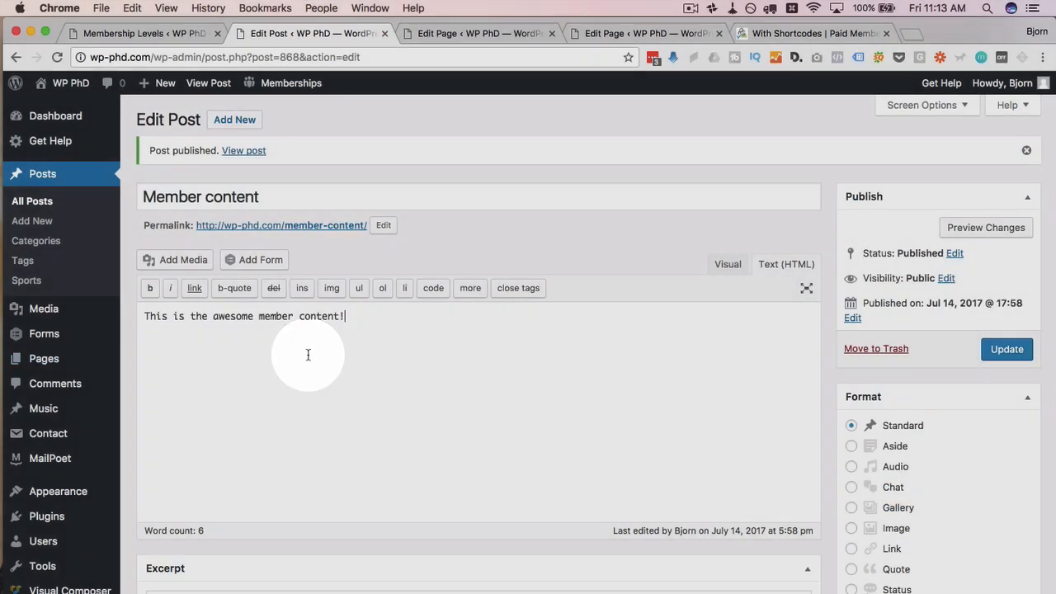
pyautogui.press('Return')
pyautogui.rightClick(169, 353)
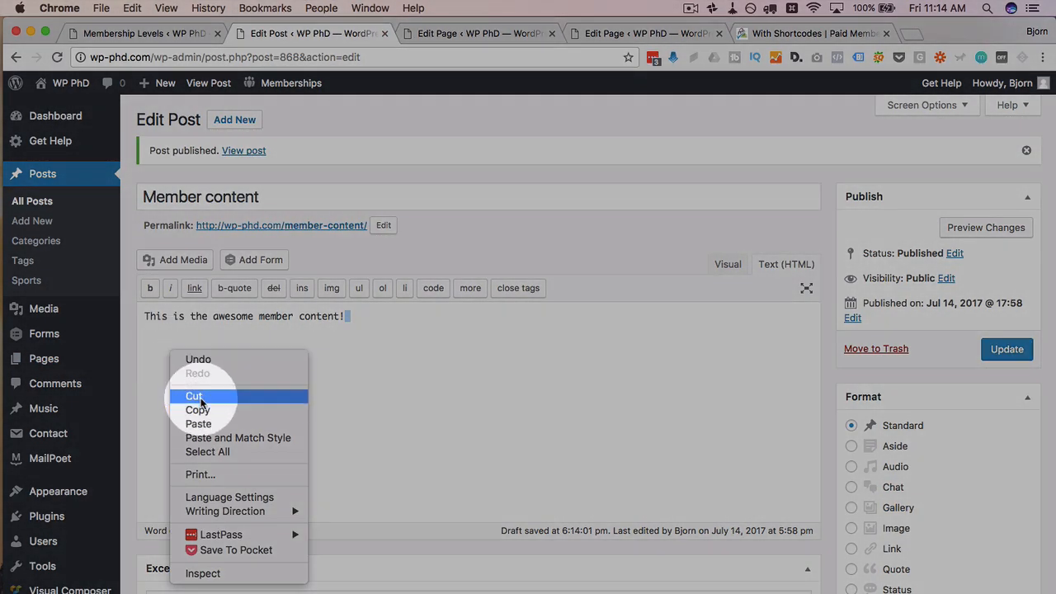
pyautogui.click(201, 424)
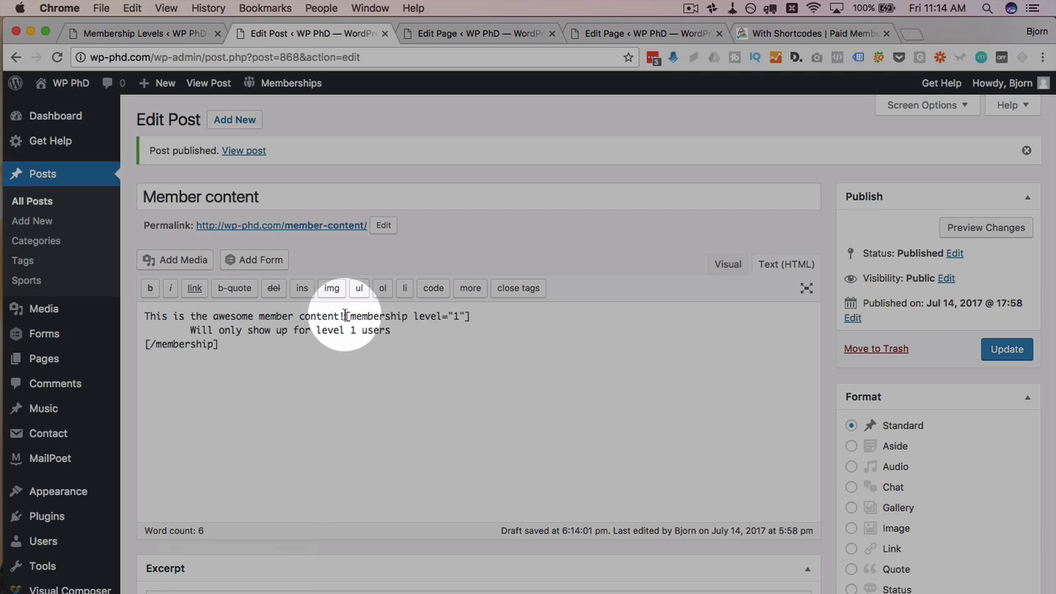
# Step: Move the post's sentence between the [membership level="1"] and [/membership] tags
pyautogui.moveTo(344, 316); pyautogui.dragTo(391, 330)
pyautogui.press('BackSpace')
pyautogui.hotkey('ctrl', 'v')
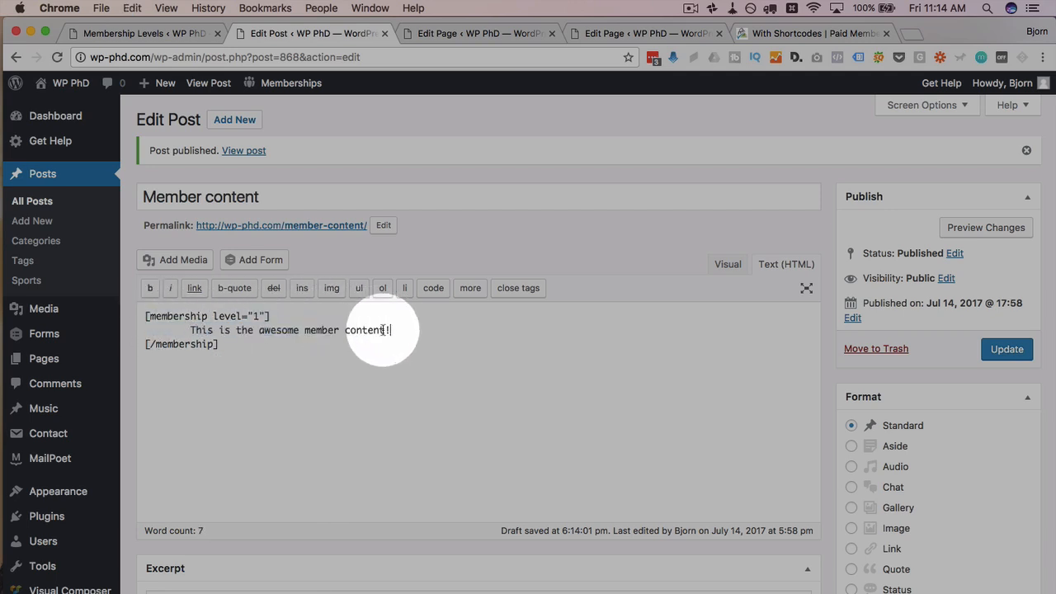
pyautogui.moveTo(189, 330); pyautogui.dragTo(425, 331)
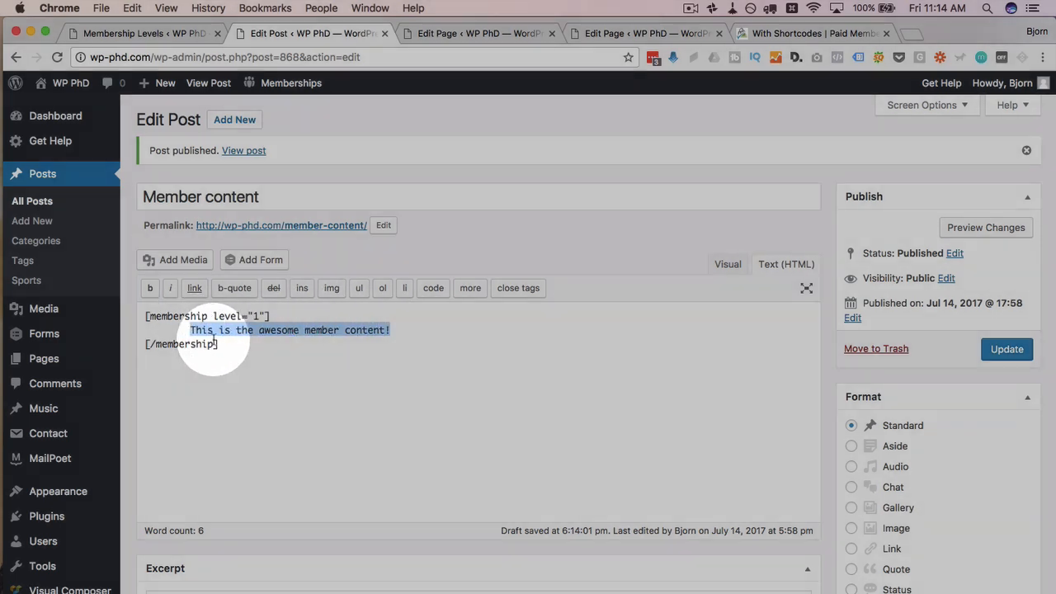
pyautogui.click(235, 342)
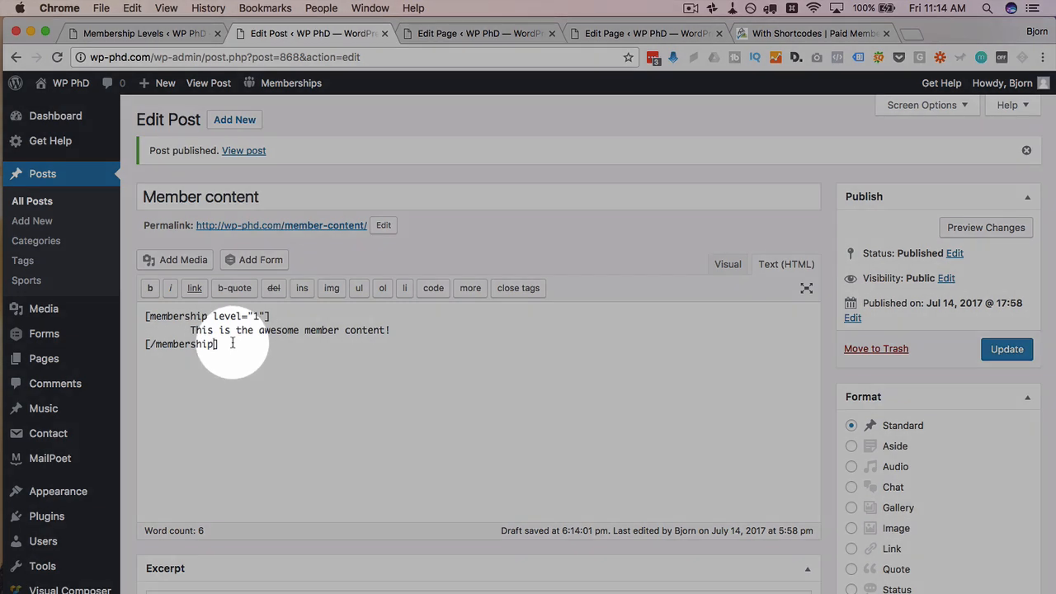
pyautogui.moveTo(213, 317); pyautogui.dragTo(137, 319)
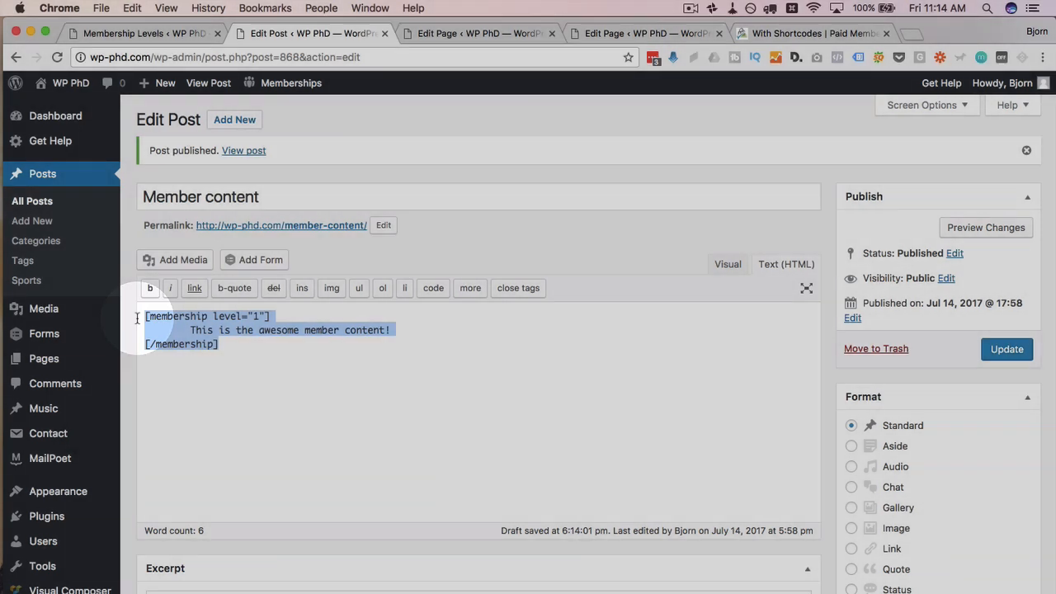
pyautogui.scroll(-2, 47, 475)
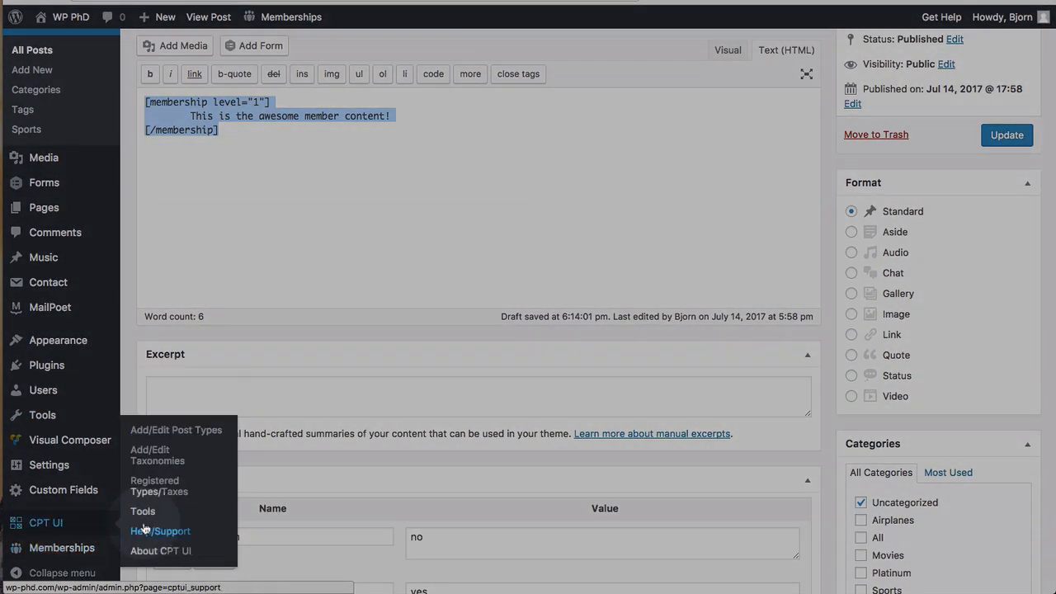
# Step: Check the Platinum level's ID under Membership Levels, then change the Member content shortcode to level="2"
pyautogui.moveTo(92, 554)
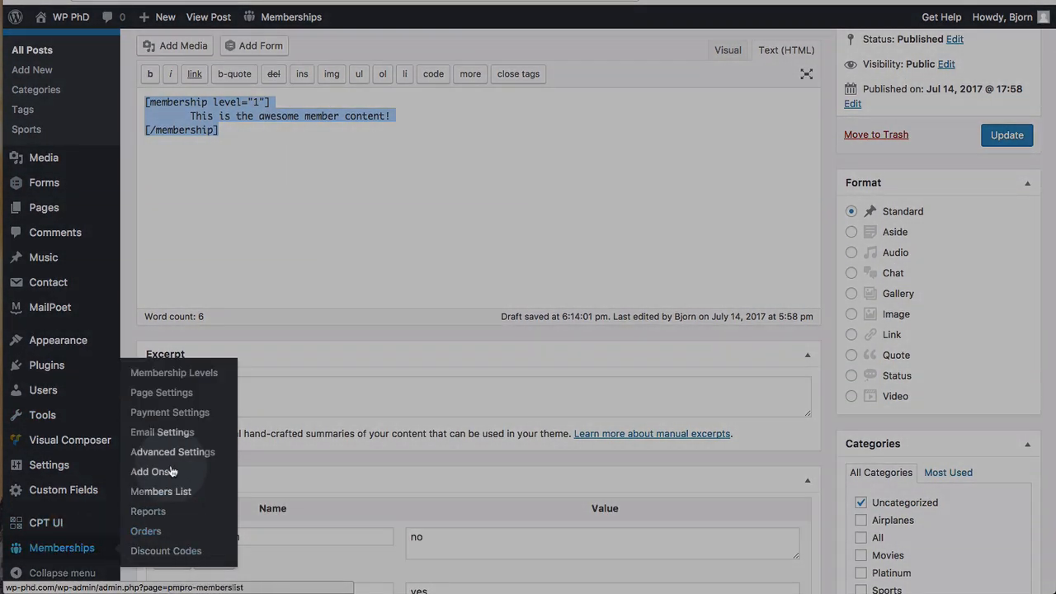
pyautogui.click(174, 372)
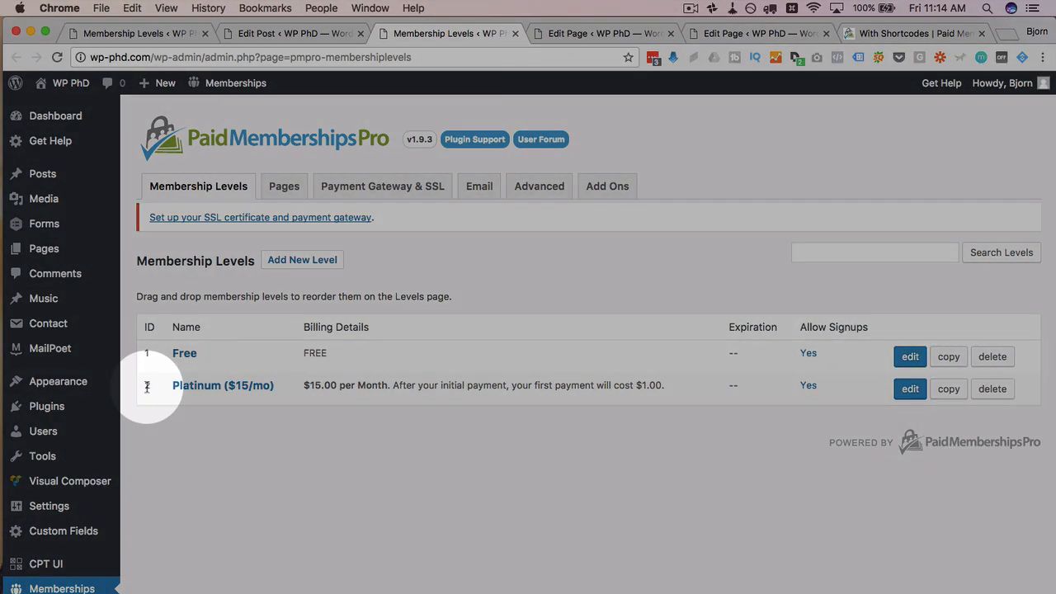
pyautogui.click(291, 33)
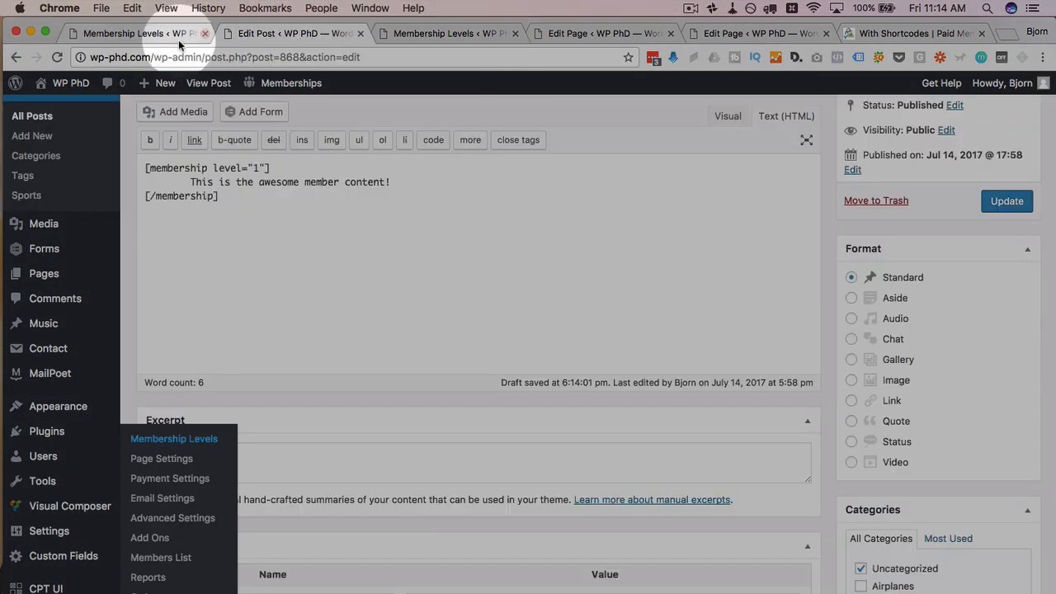
pyautogui.scroll(3, 234, 260)
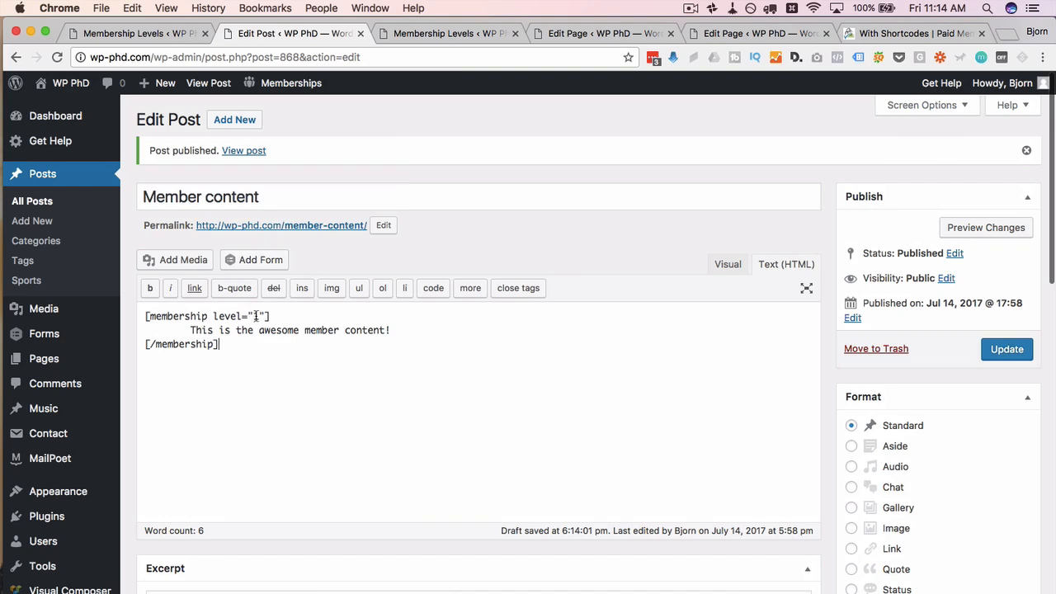
pyautogui.doubleClick(256, 316)
pyautogui.write('2')
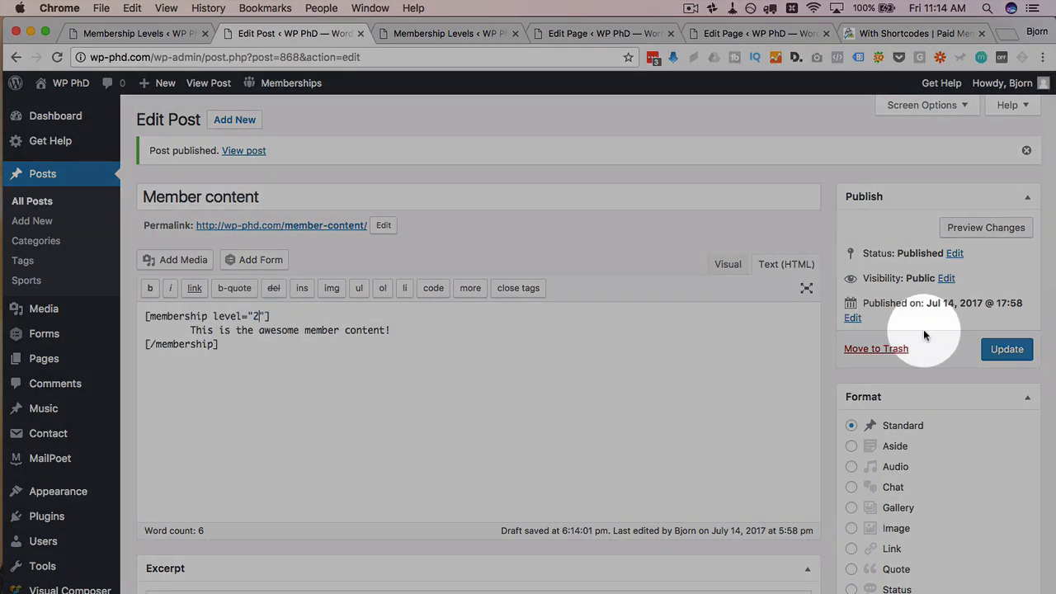
# Step: Save the Member content post with Update, and undo a mistaken paste into the Free Page
pyautogui.click(601, 34)
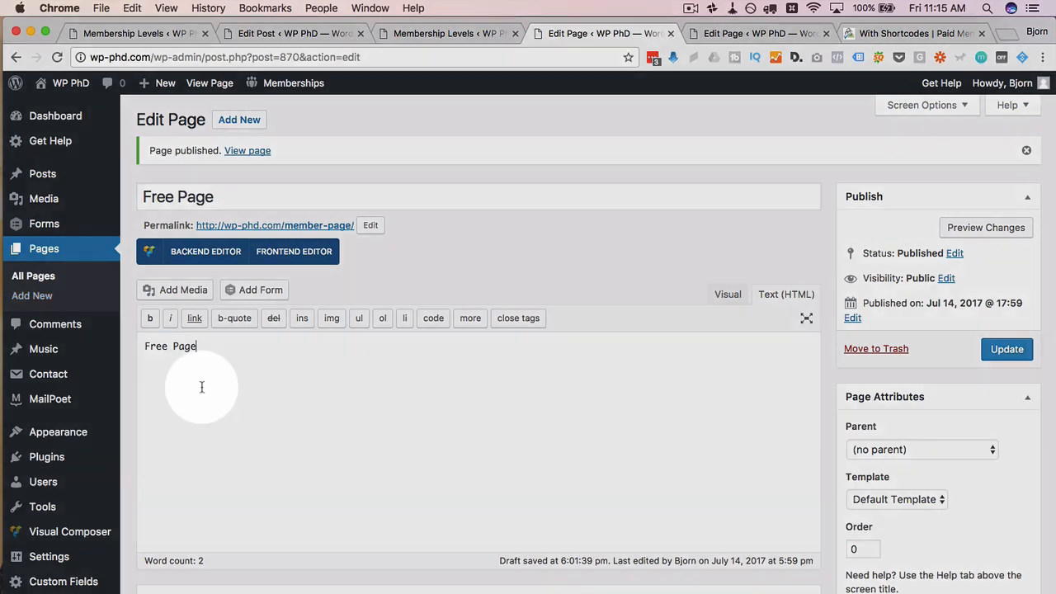
pyautogui.rightClick(202, 345)
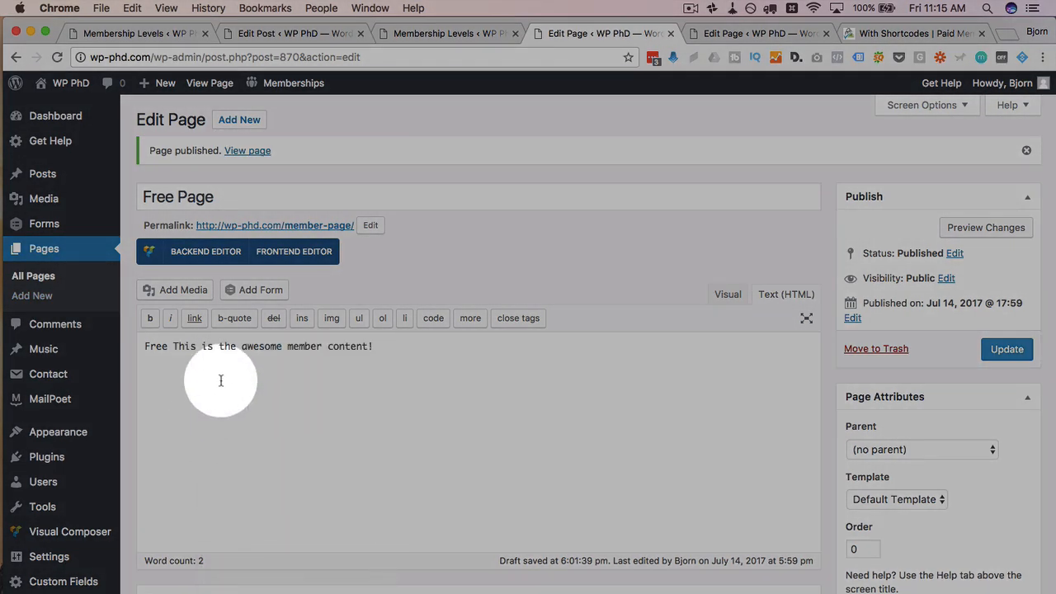
pyautogui.press('super+z')
# Step: Replace the Free Page text with the docs' [membership level="1"] shortcode example and update the page
pyautogui.click(859, 34)
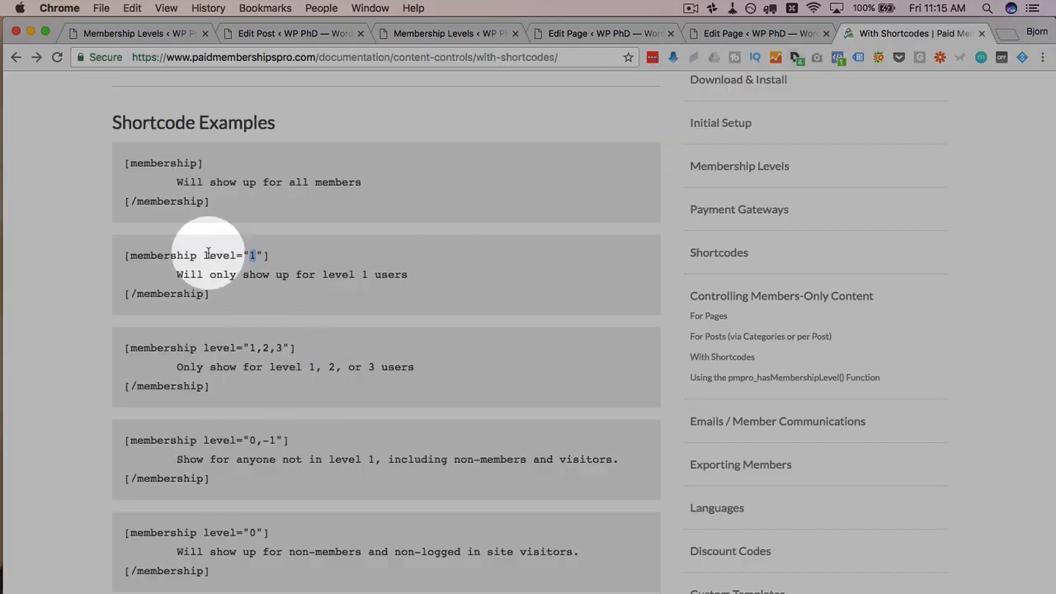
pyautogui.moveTo(211, 294); pyautogui.dragTo(123, 255)
pyautogui.press('super+c')
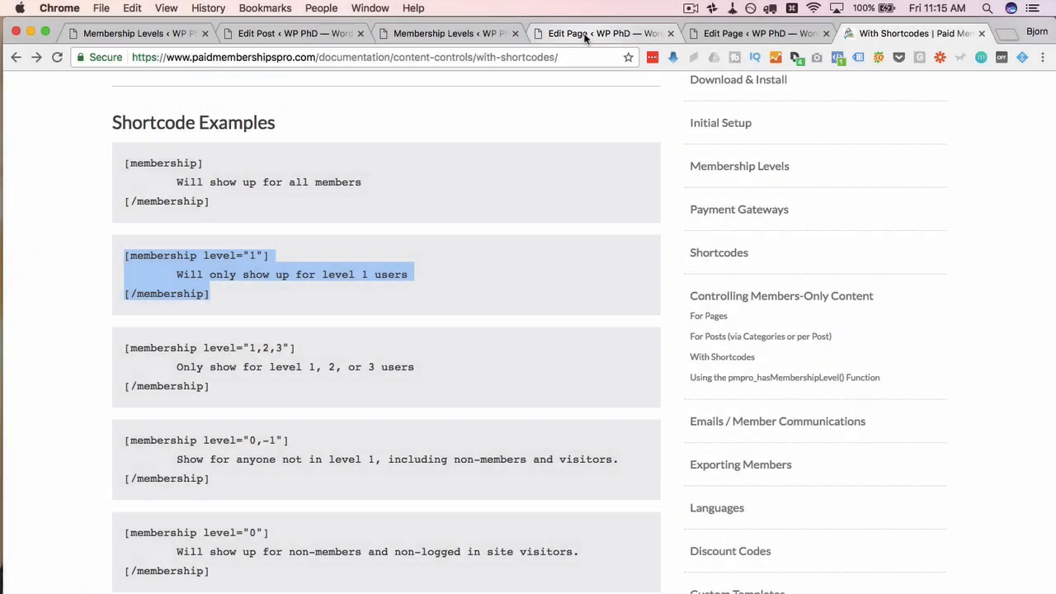
pyautogui.click(606, 34)
pyautogui.press('super+a')
pyautogui.press('super+v')
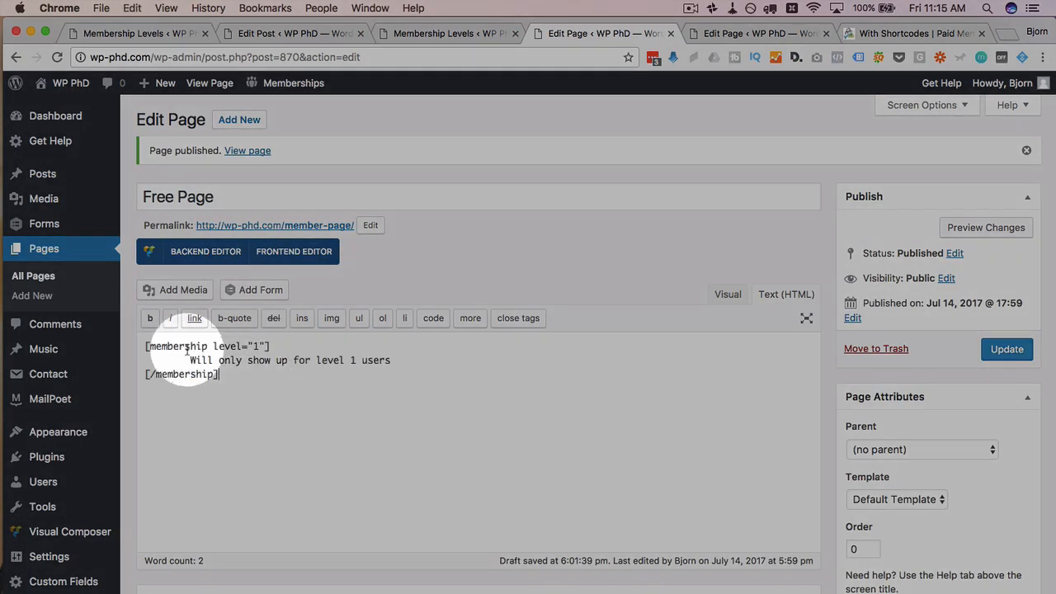
pyautogui.moveTo(190, 361); pyautogui.dragTo(394, 361)
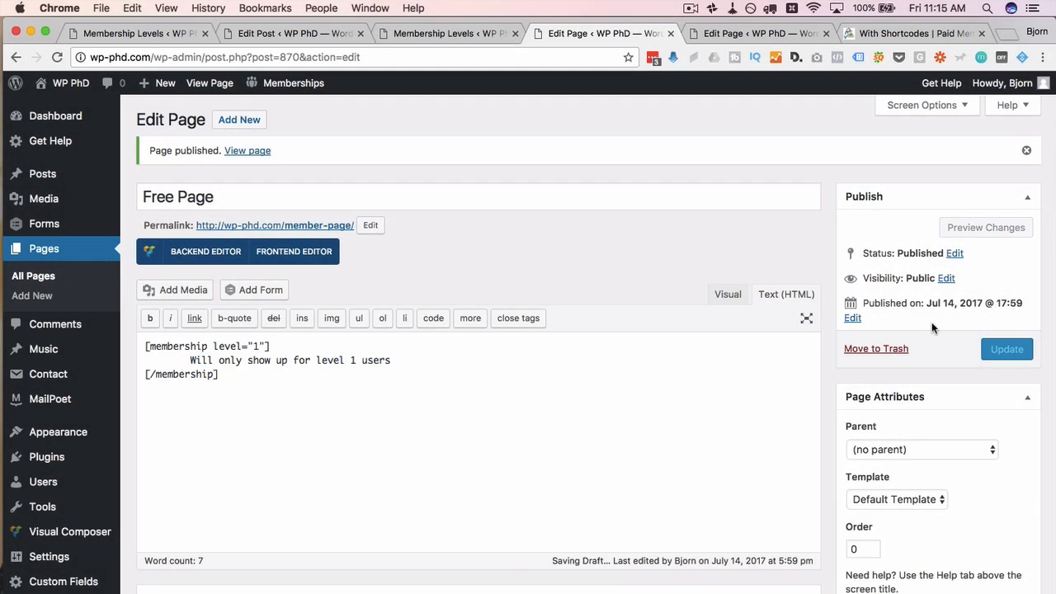
pyautogui.click(1011, 350)
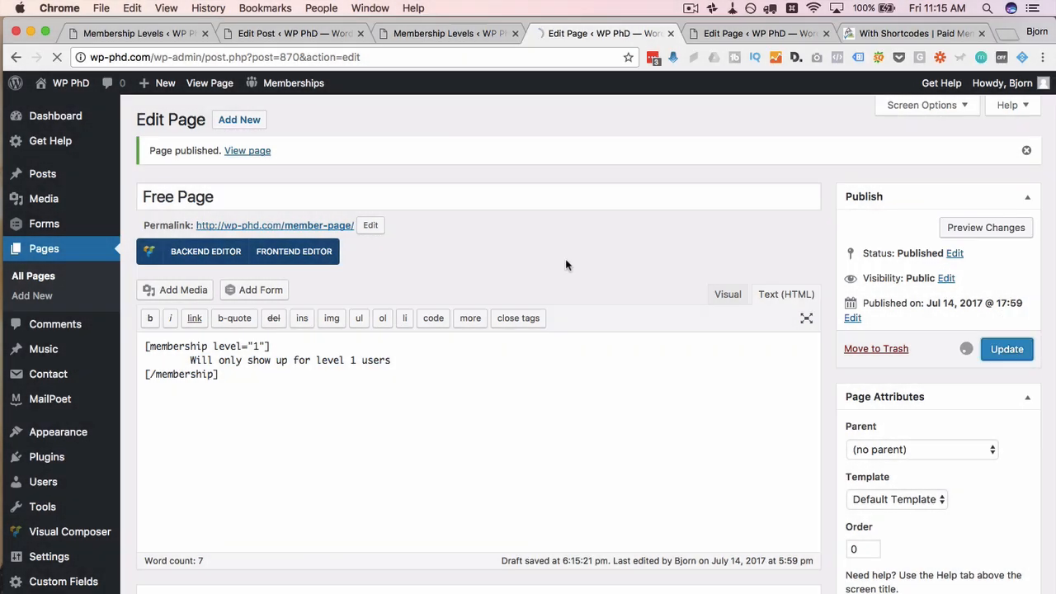
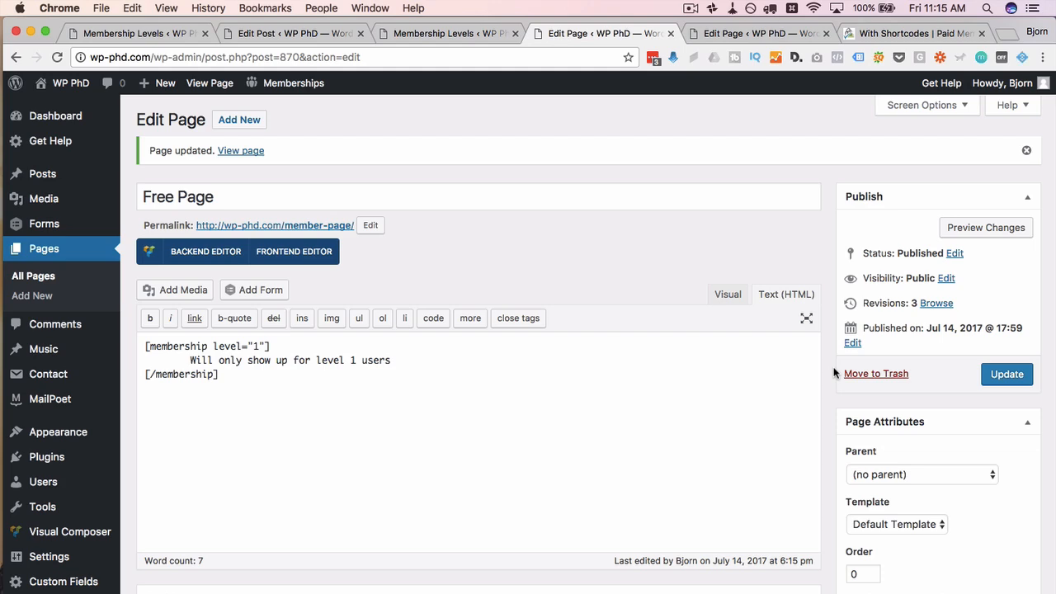
# Step: Untick Free under Require Membership on the Free Page, keeping its level 1 shortcode text
pyautogui.scroll(-5, 833, 373)
pyautogui.scroll(1, 833, 373)
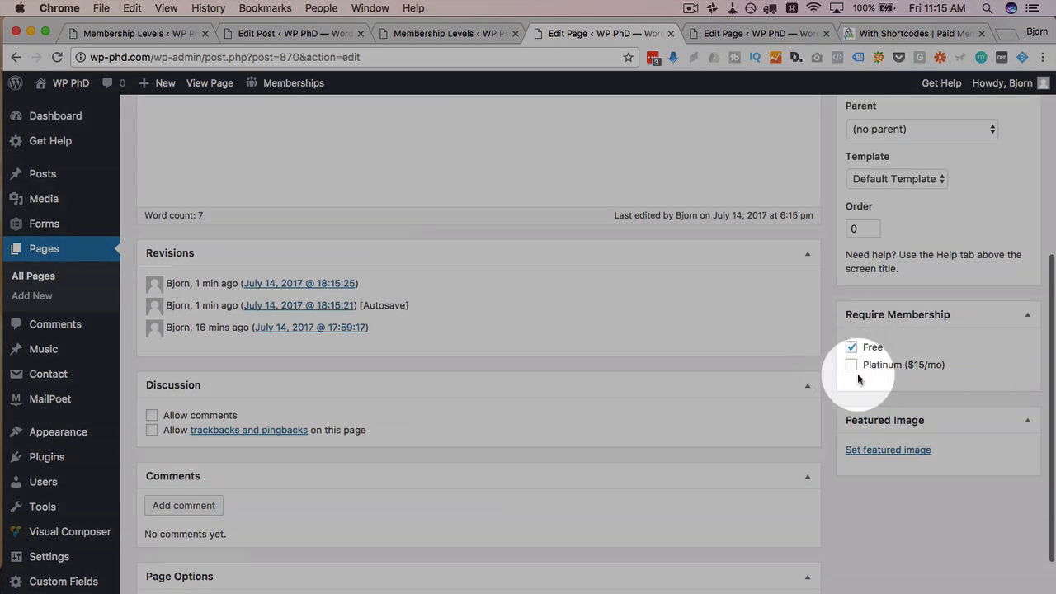
pyautogui.scroll(2, 837, 371)
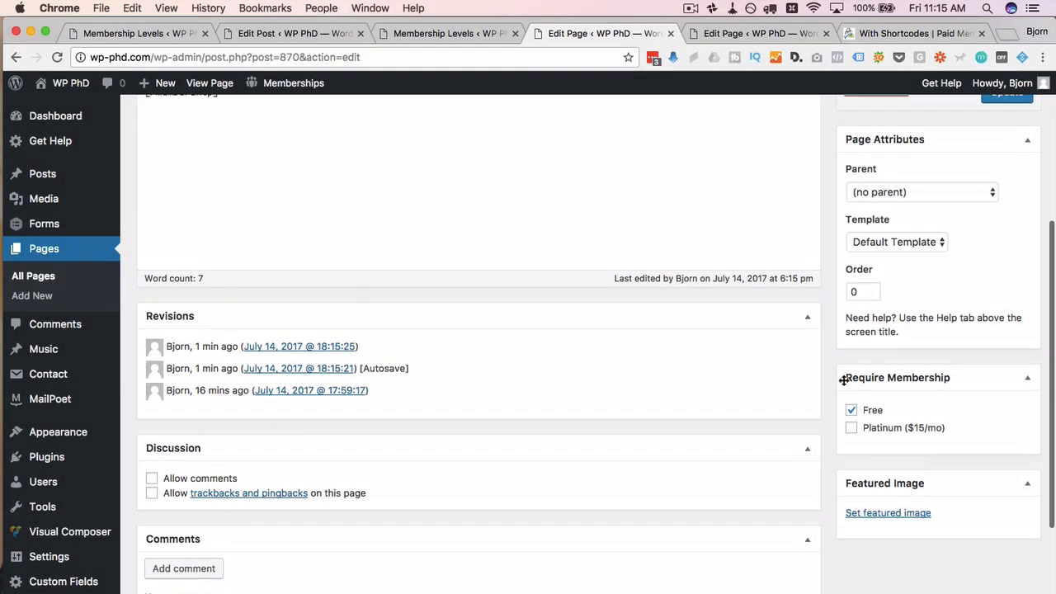
pyautogui.click(851, 410)
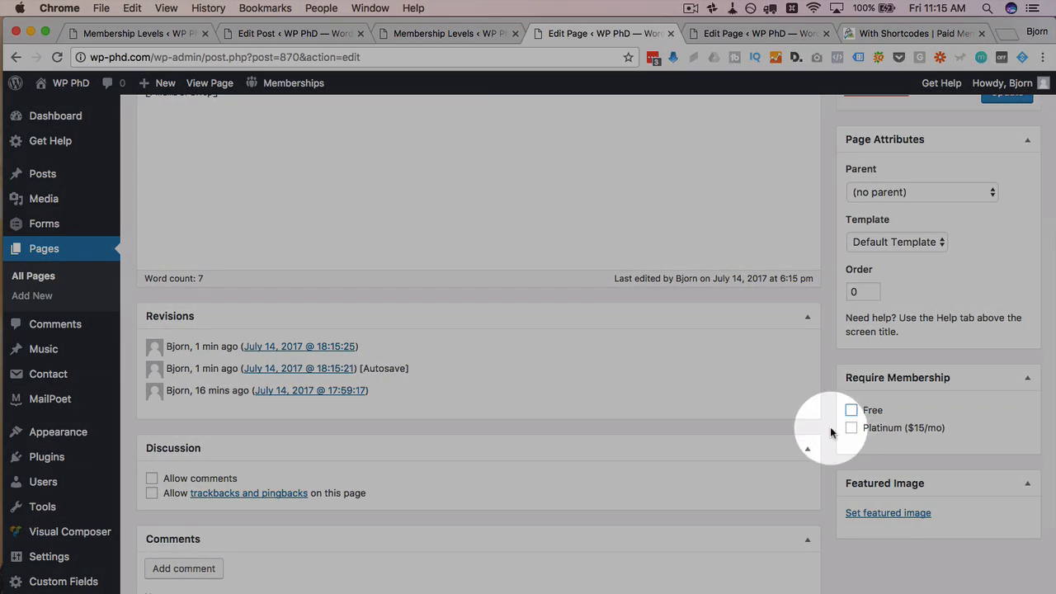
pyautogui.scroll(3, 830, 426)
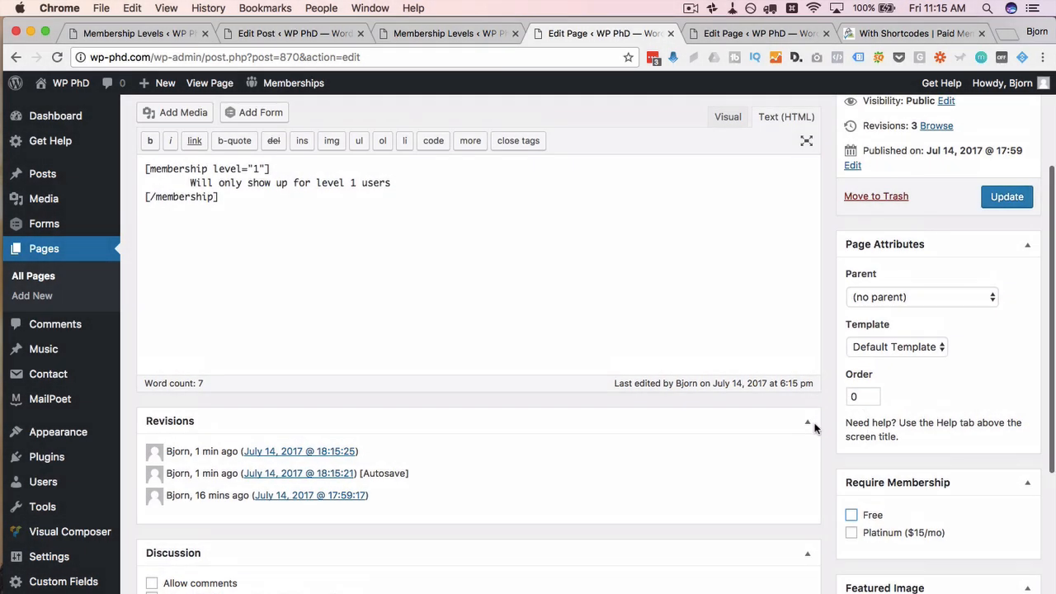
pyautogui.moveTo(248, 218); pyautogui.dragTo(140, 173)
pyautogui.click(139, 173)
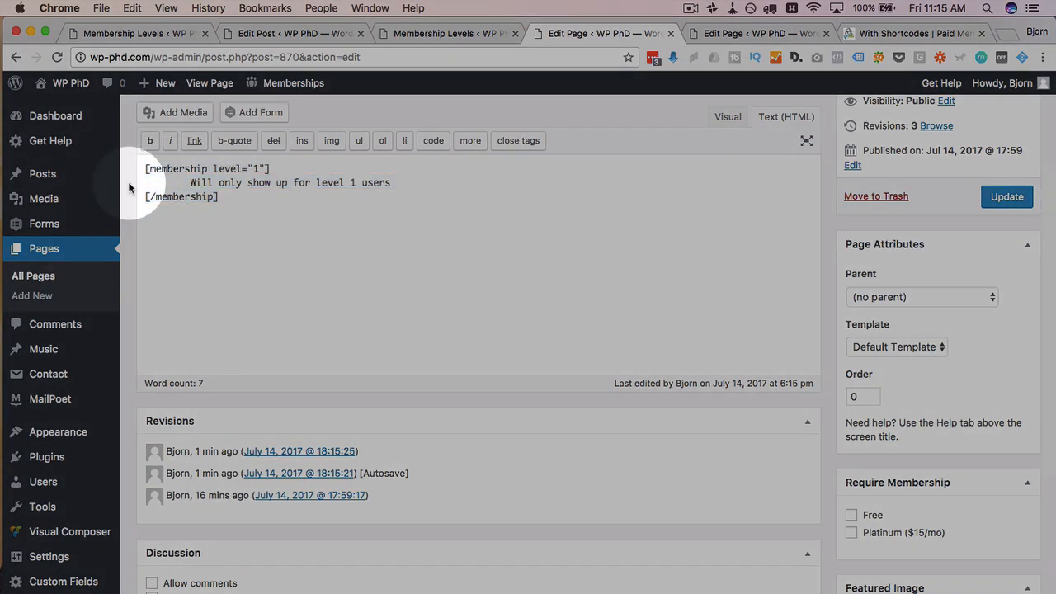
pyautogui.scroll(3, 132, 161)
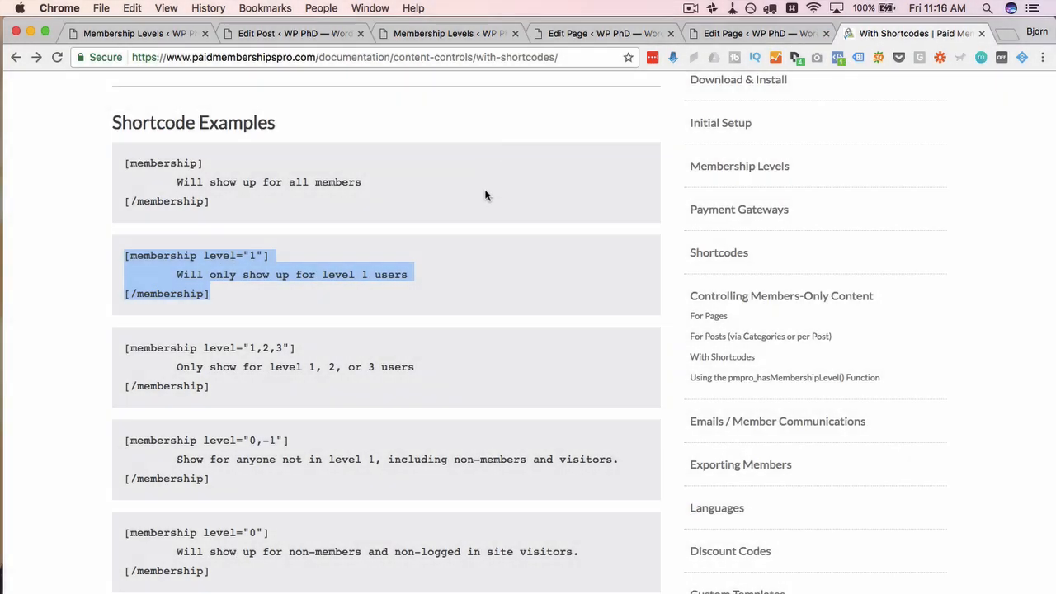
# Step: Read the intro and first examples on PMPro's With Shortcodes page, then return to the Free Page editor
pyautogui.scroll(5, 485, 195)
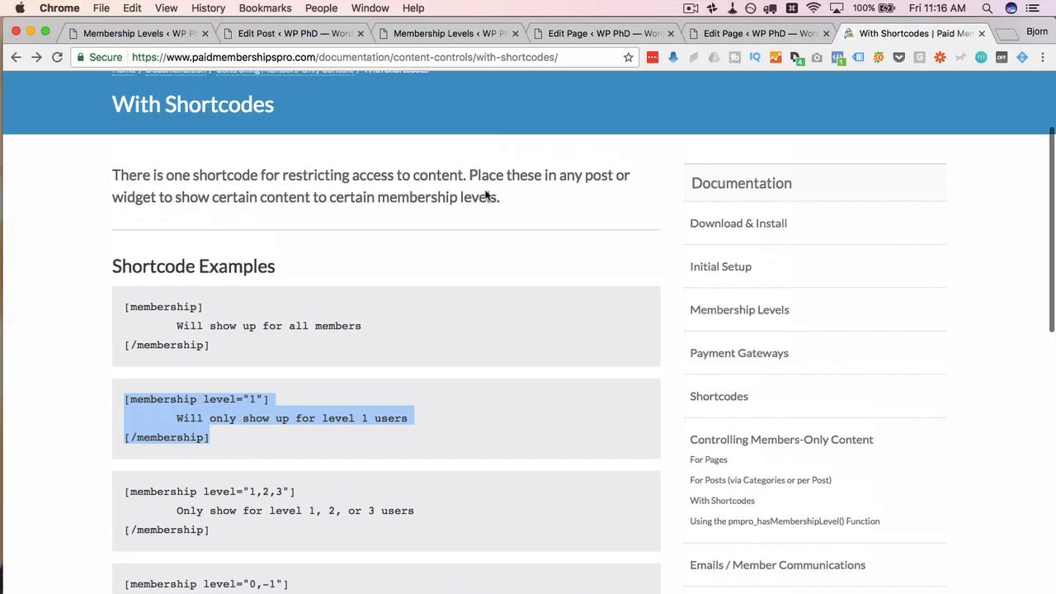
pyautogui.moveTo(498, 241); pyautogui.dragTo(165, 220)
pyautogui.moveTo(315, 213); pyautogui.dragTo(509, 242)
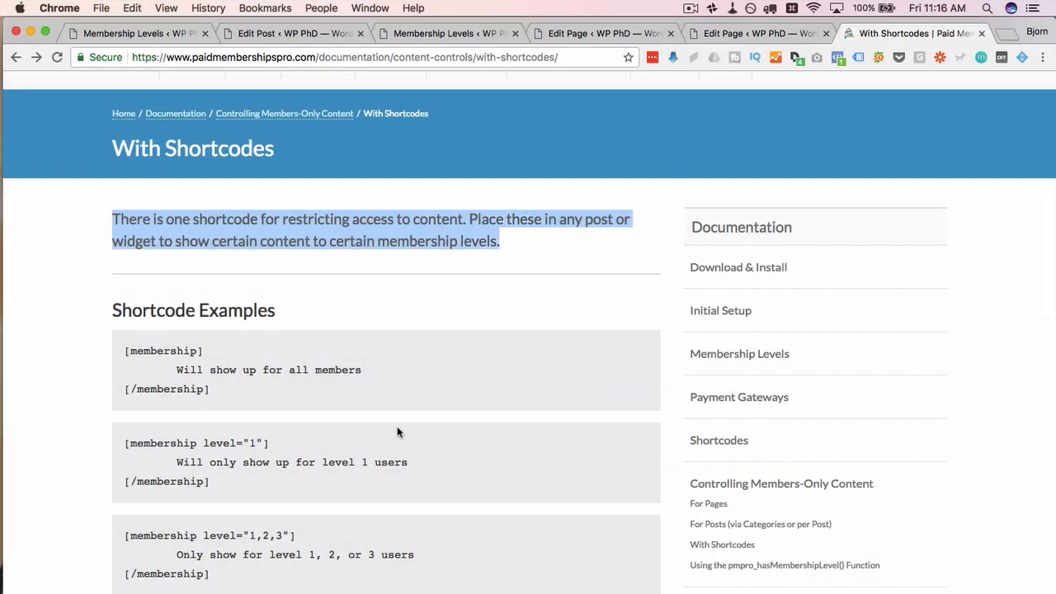
pyautogui.moveTo(113, 311); pyautogui.dragTo(462, 516)
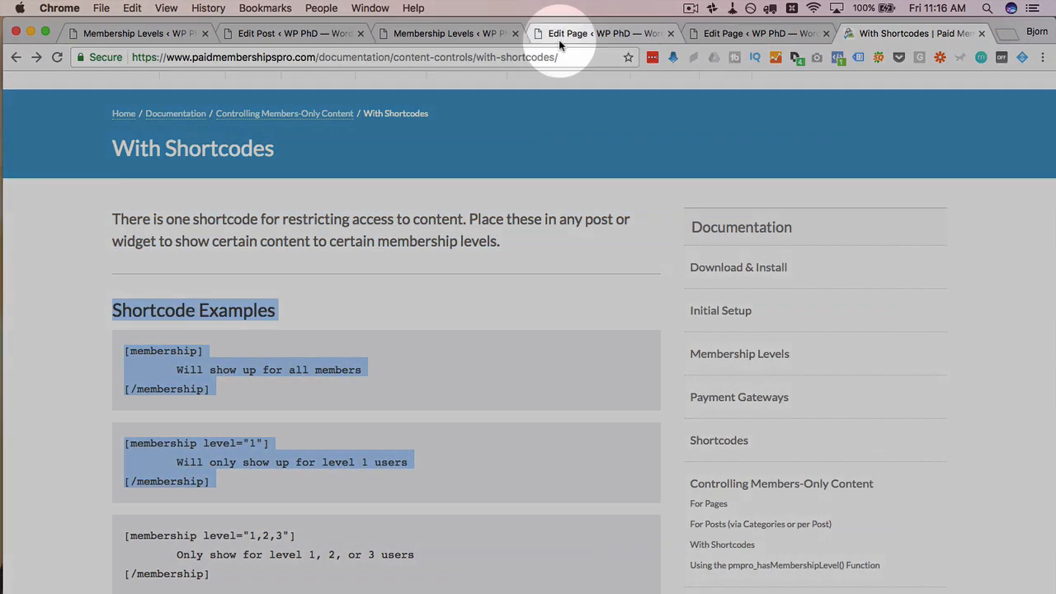
pyautogui.click(558, 38)
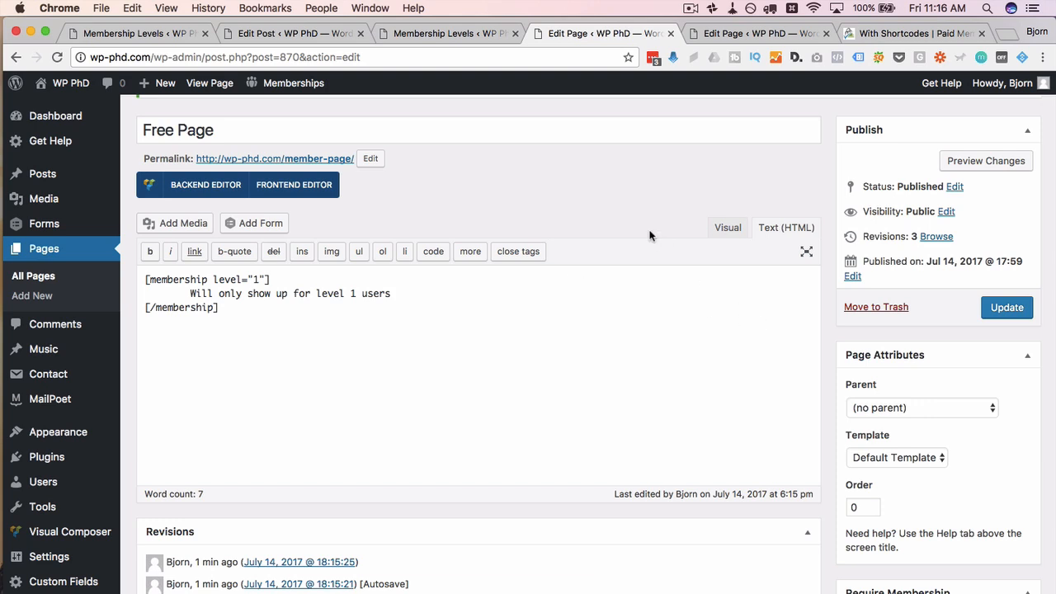
# Step: Change the Free Page permalink slug to free-page and update the page
pyautogui.scroll(1, 464, 180)
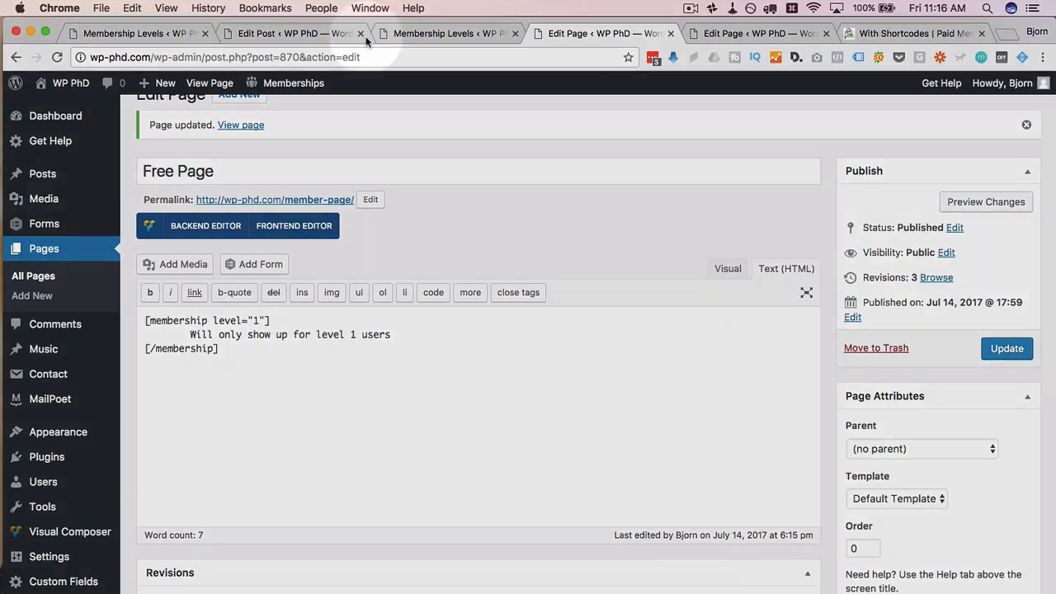
pyautogui.click(324, 34)
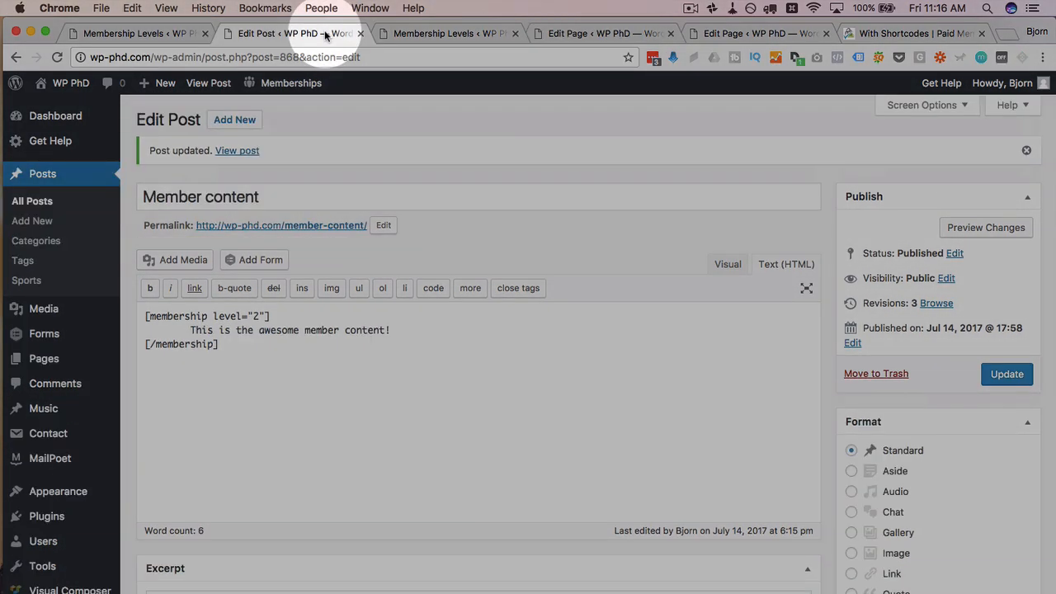
pyautogui.click(585, 33)
pyautogui.click(370, 200)
pyautogui.doubleClick(308, 200)
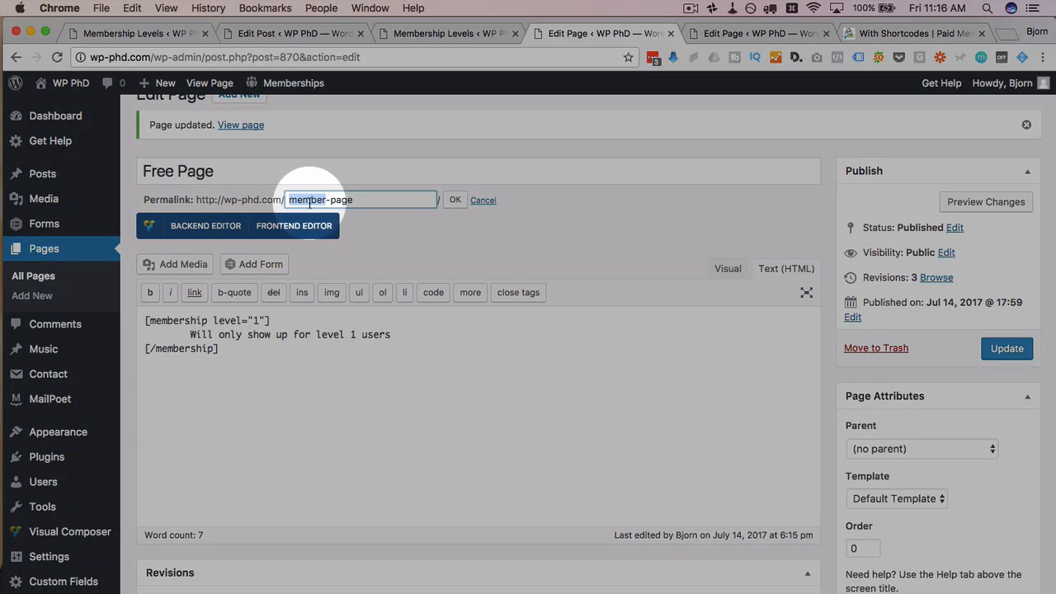
pyautogui.write('free')
pyautogui.click(455, 199)
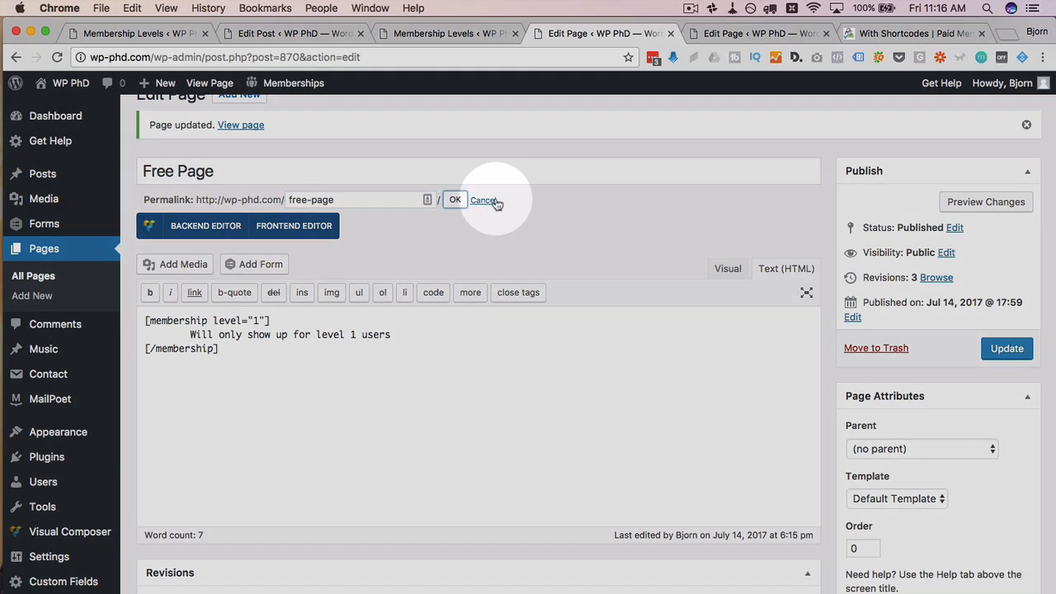
pyautogui.click(997, 350)
# Step: Change the Member content post permalink to platinum-page and update the post
pyautogui.click(283, 33)
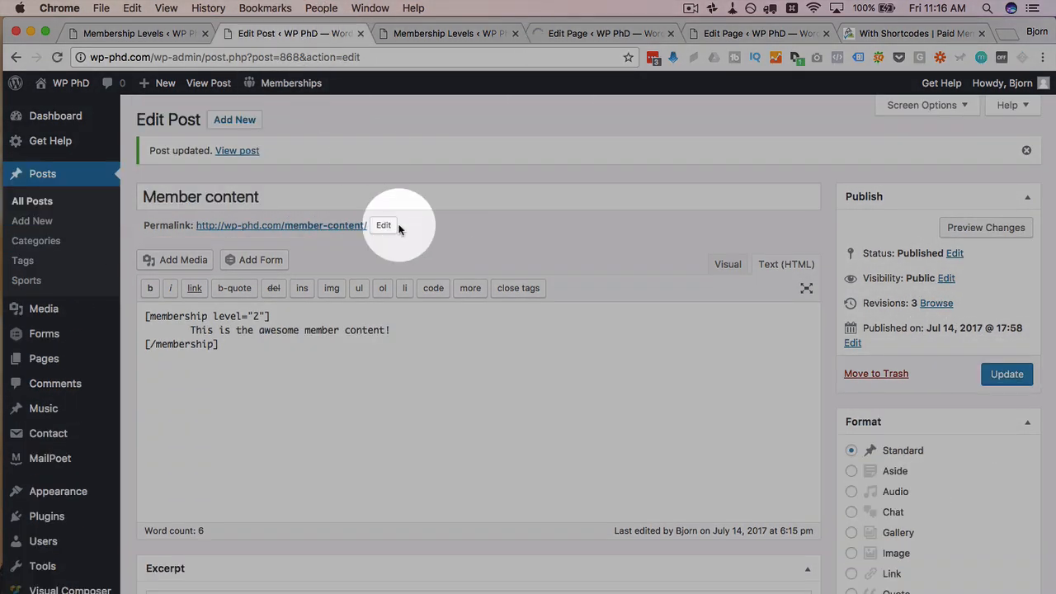
pyautogui.click(378, 226)
pyautogui.tripleClick(306, 228)
pyautogui.write('platinum')
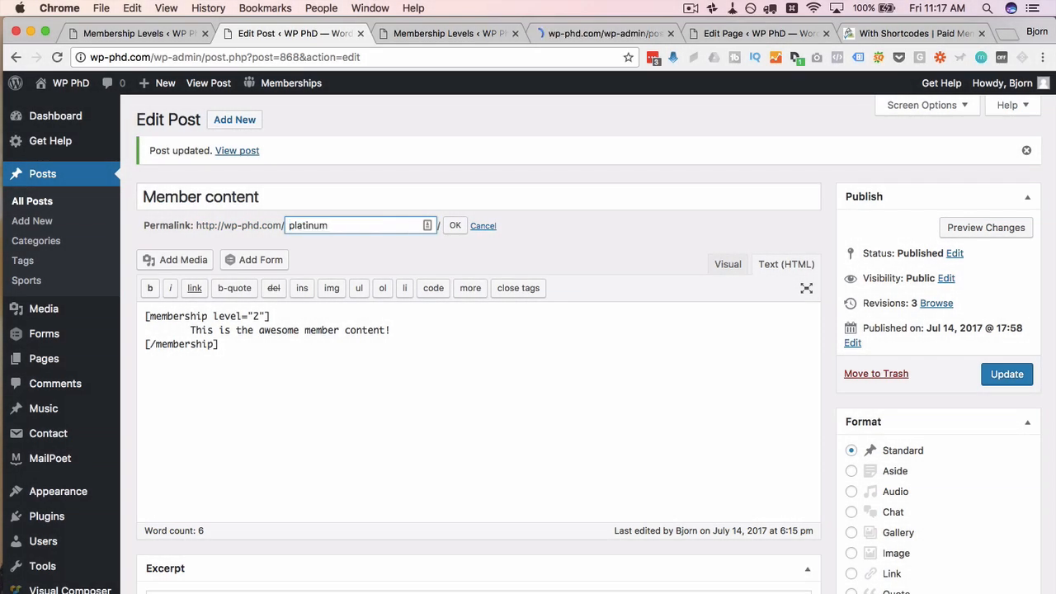
pyautogui.write('-page')
pyautogui.press('Return')
pyautogui.click(998, 375)
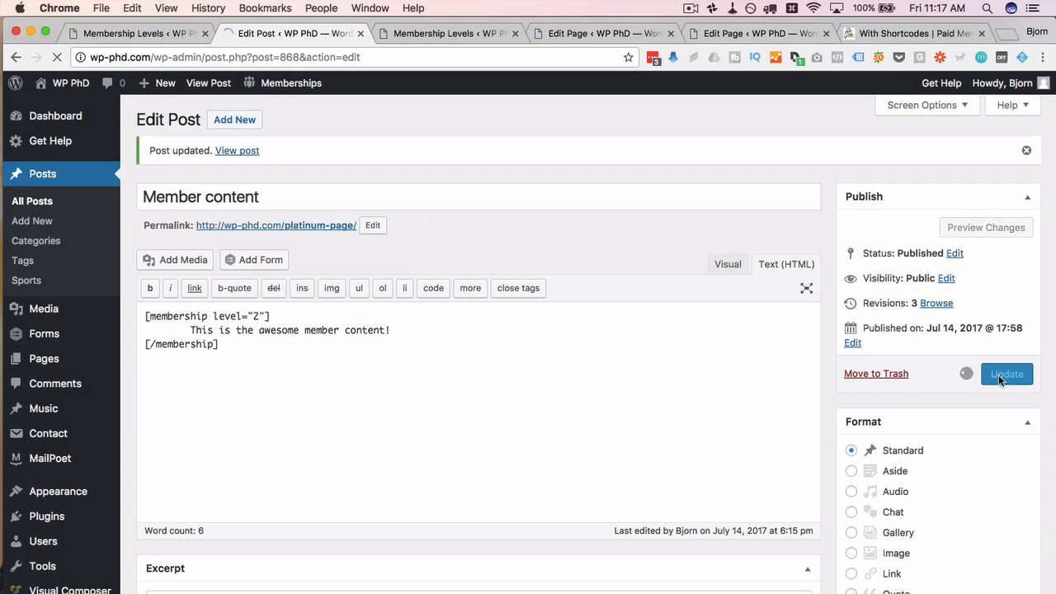
pyautogui.press('super+Tab')
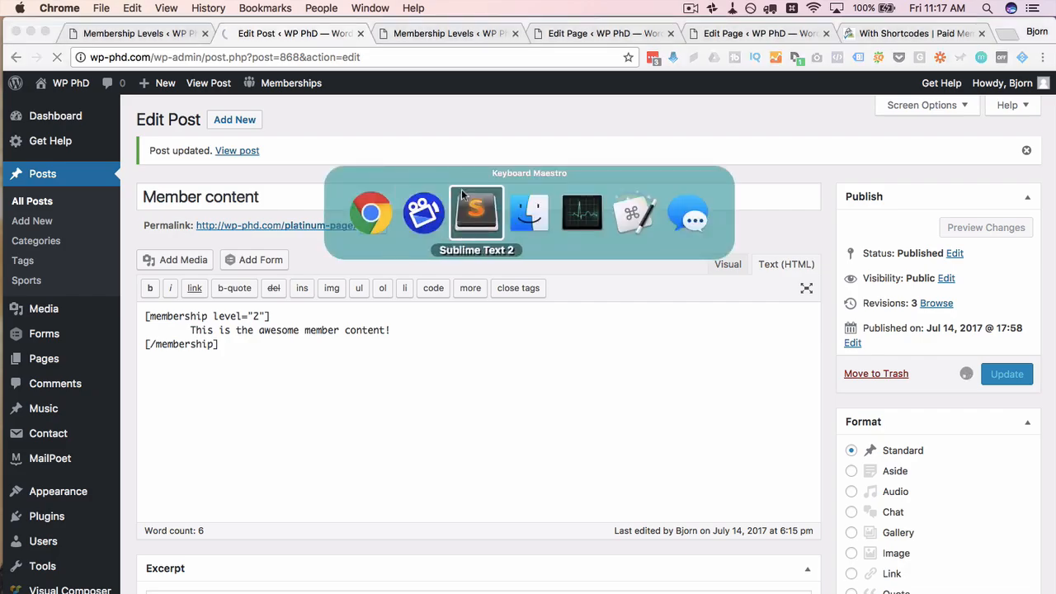
# Step: Open wp-phd.com/free-page in Firefox and confirm only the Free Page title appears
pyautogui.press('super+space')
pyautogui.write('firef')
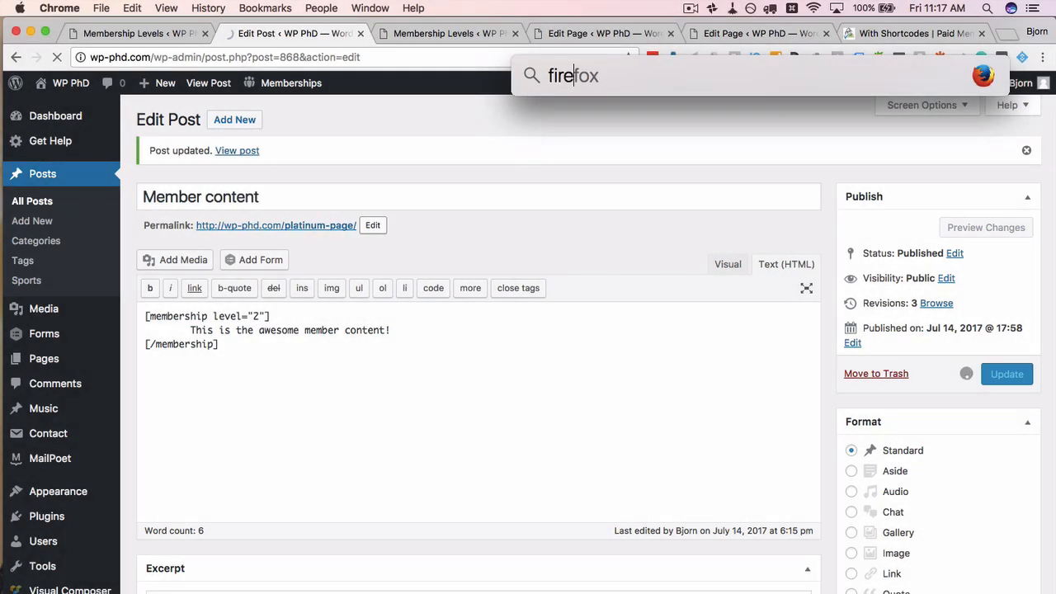
pyautogui.press('Return')
pyautogui.write('wp')
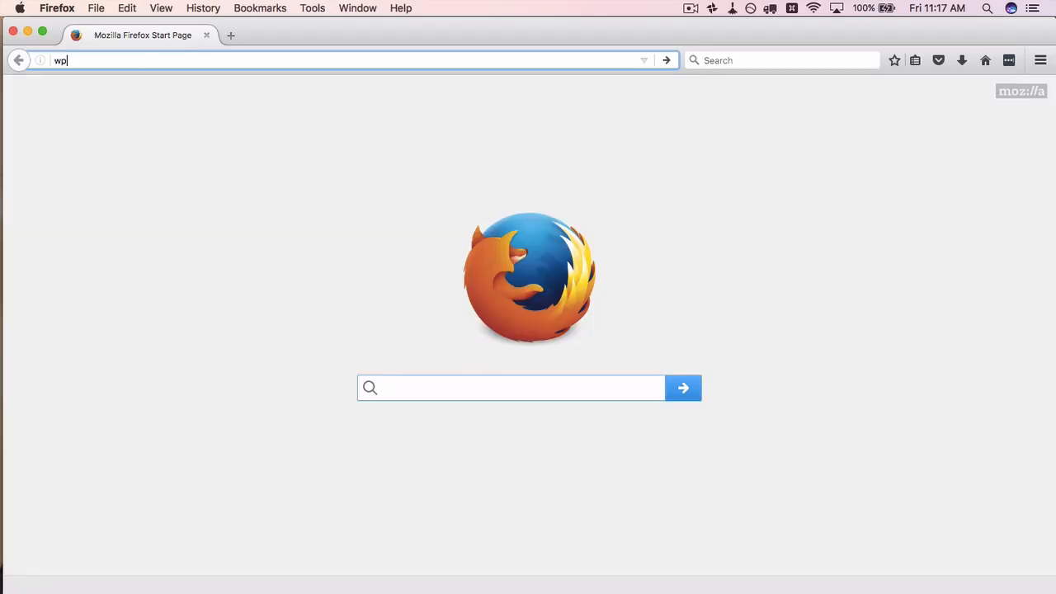
pyautogui.write('-phd.co')
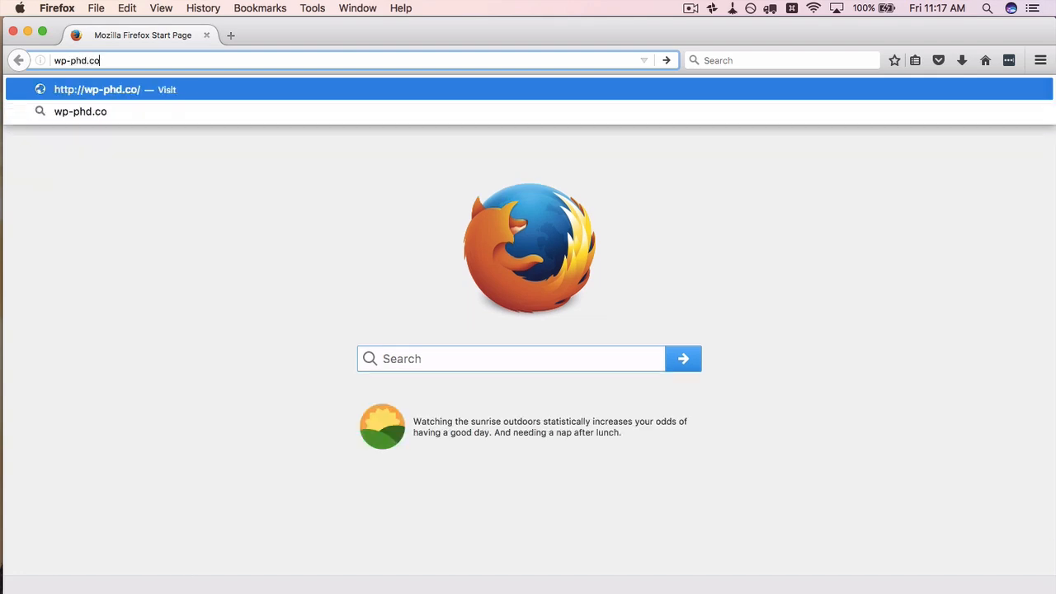
pyautogui.write('m/free-page')
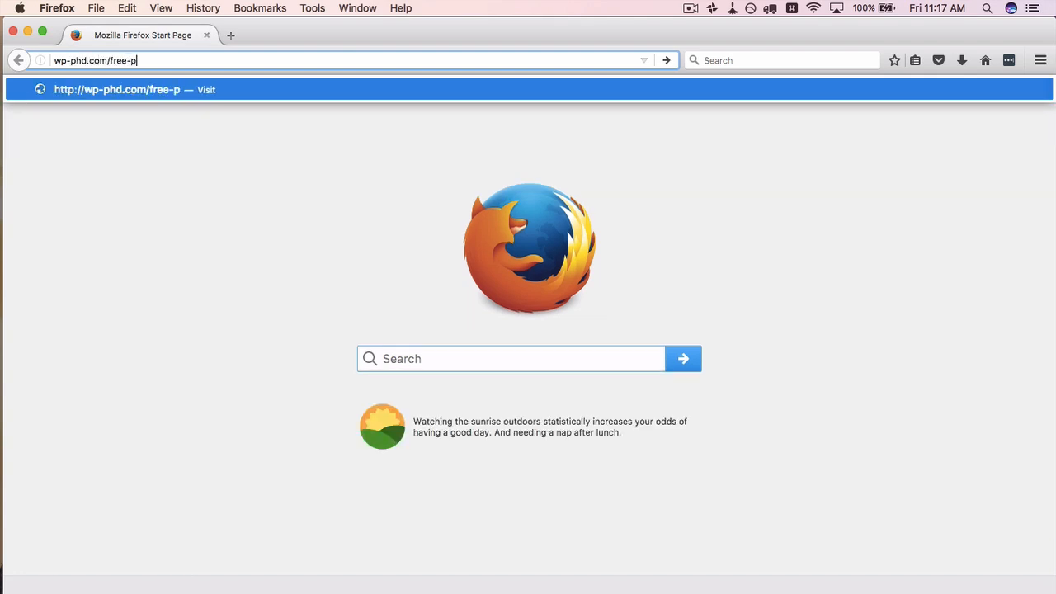
pyautogui.press('Return')
pyautogui.scroll(-2, 147, 350)
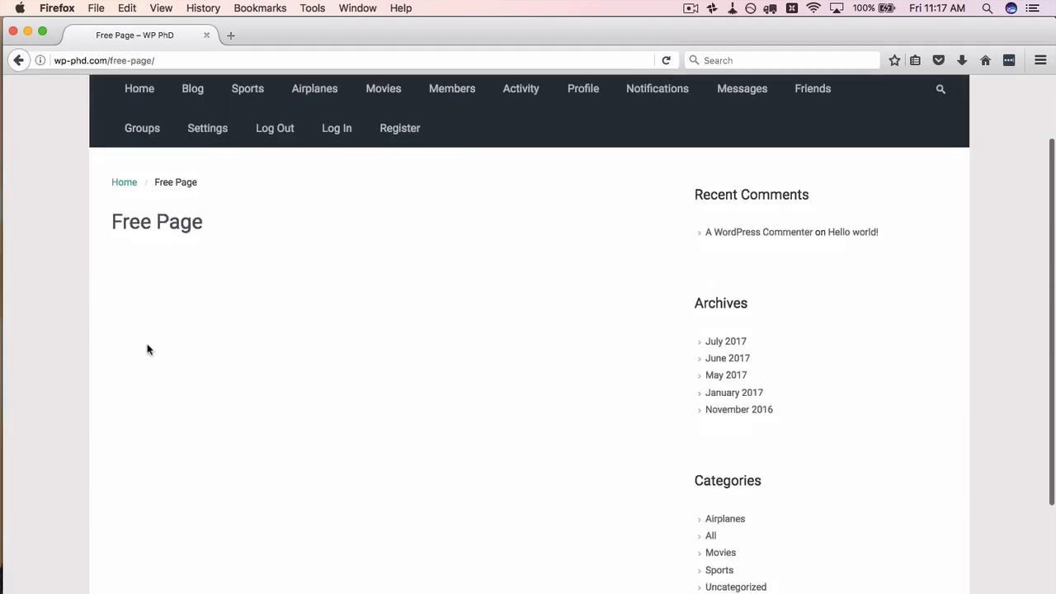
pyautogui.scroll(-3, 147, 348)
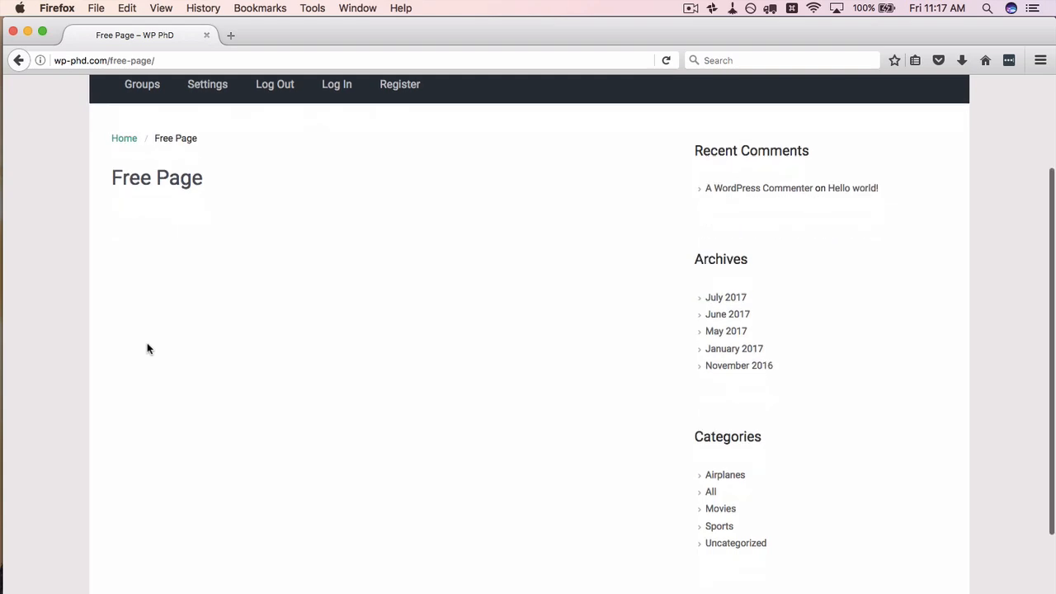
pyautogui.scroll(3, 147, 348)
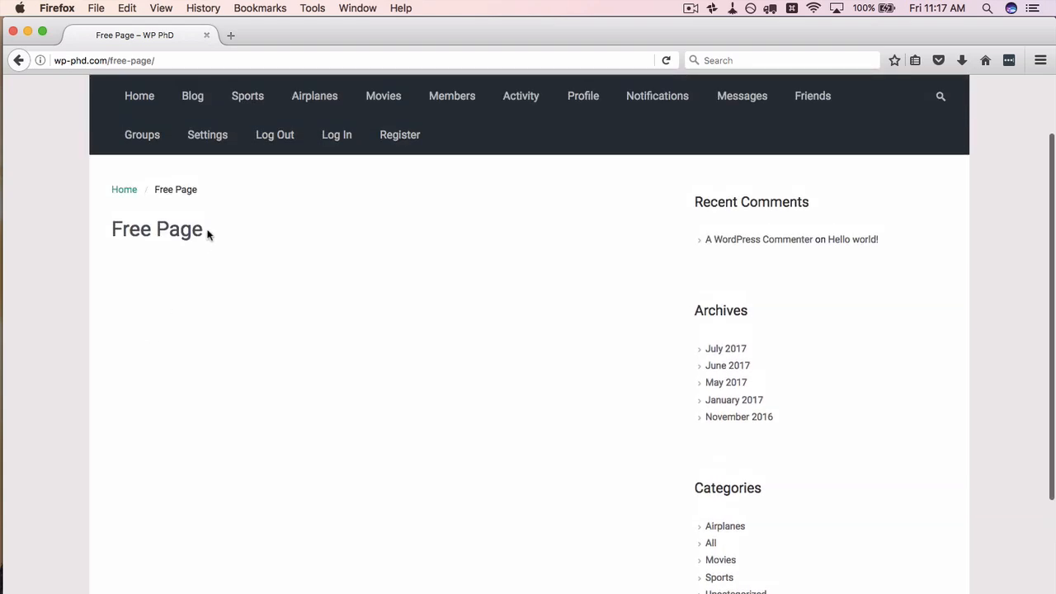
pyautogui.moveTo(207, 234); pyautogui.dragTo(110, 221)
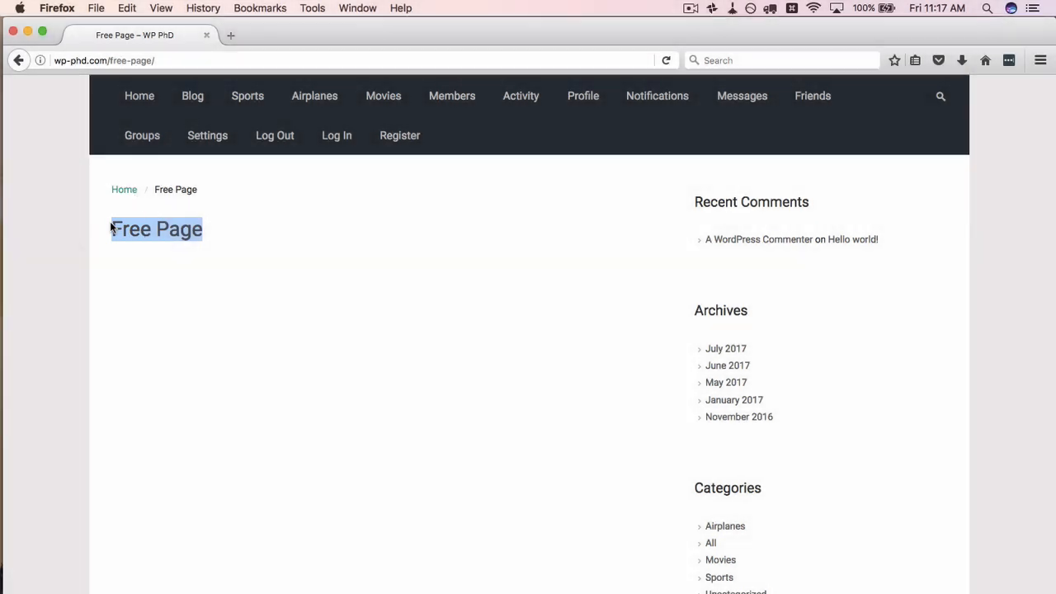
pyautogui.scroll(-1, 132, 256)
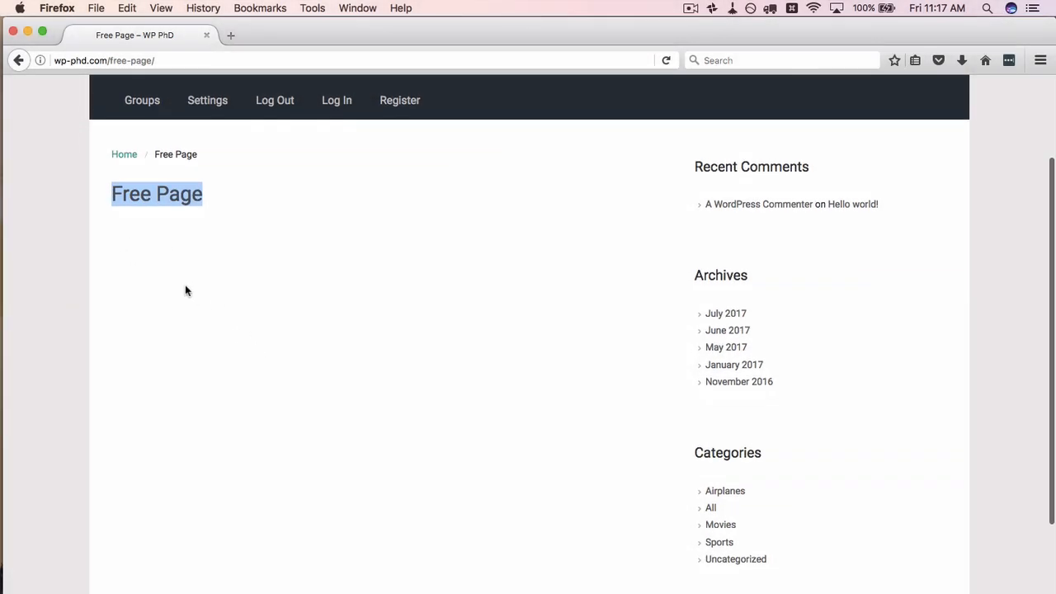
pyautogui.click(167, 237)
pyautogui.scroll(1, 281, 239)
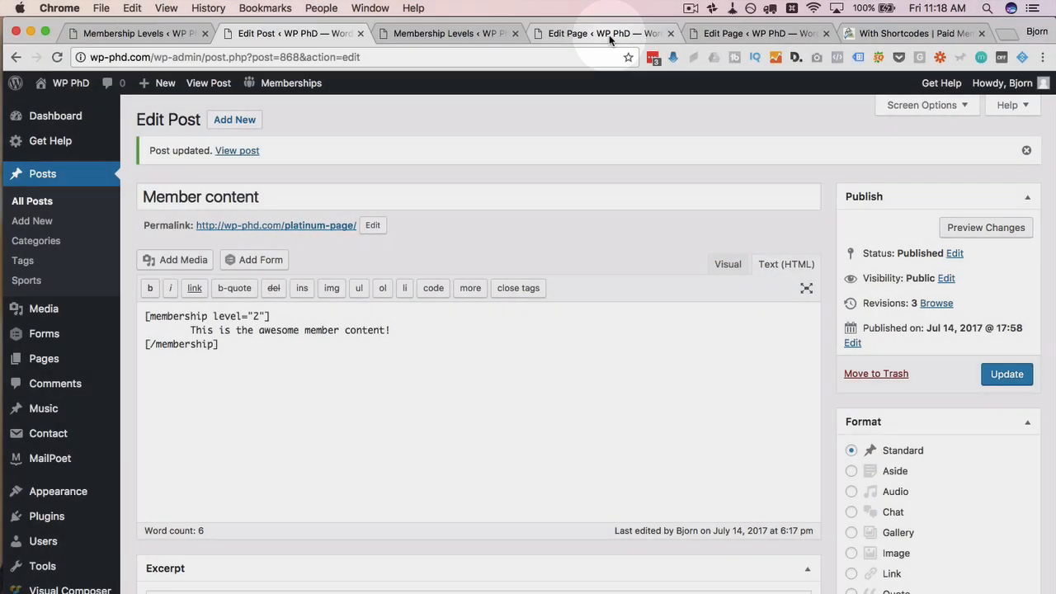
# Step: Tick Free under Require Membership on the Free Page and update it
pyautogui.click(607, 34)
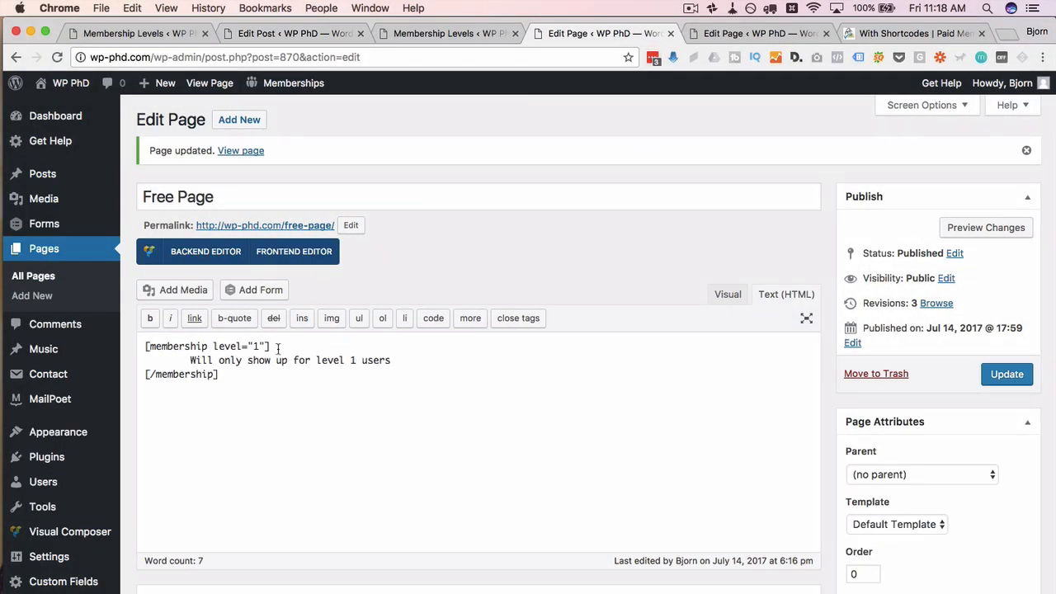
pyautogui.moveTo(278, 346); pyautogui.dragTo(145, 347)
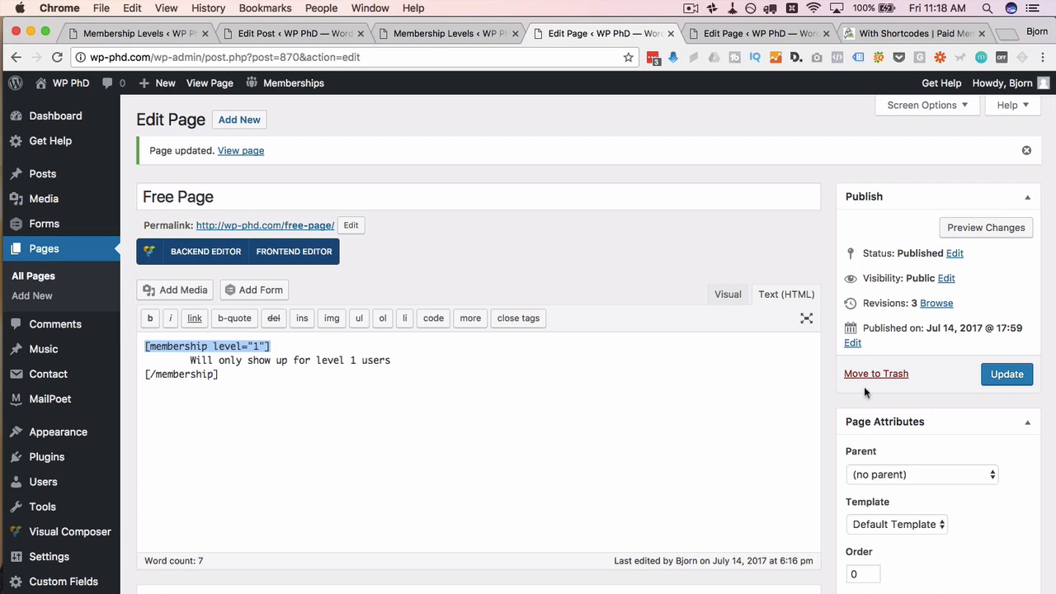
pyautogui.scroll(-8, 842, 399)
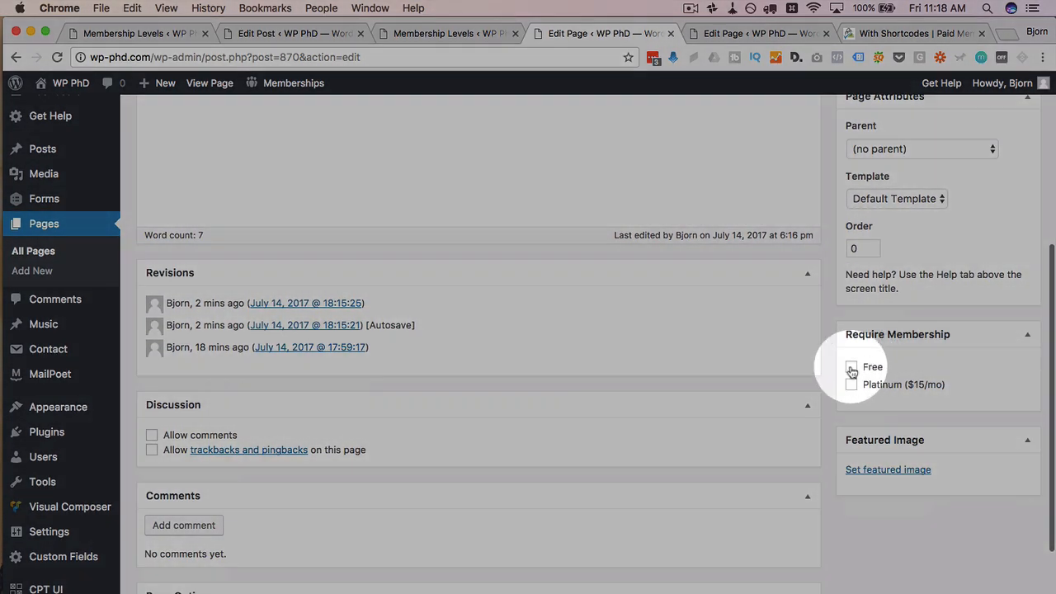
pyautogui.click(852, 368)
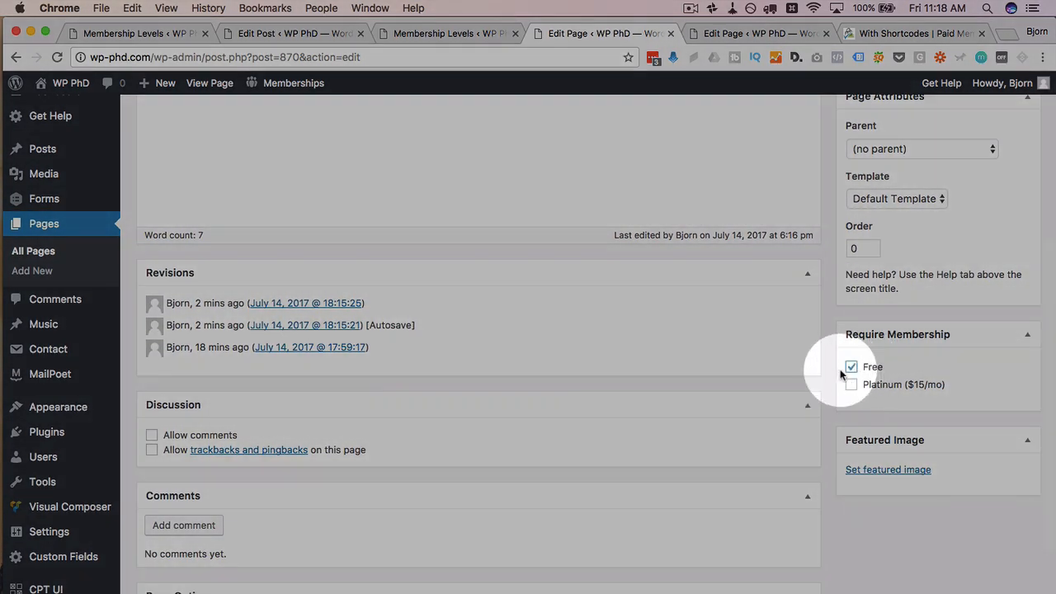
pyautogui.scroll(5, 820, 364)
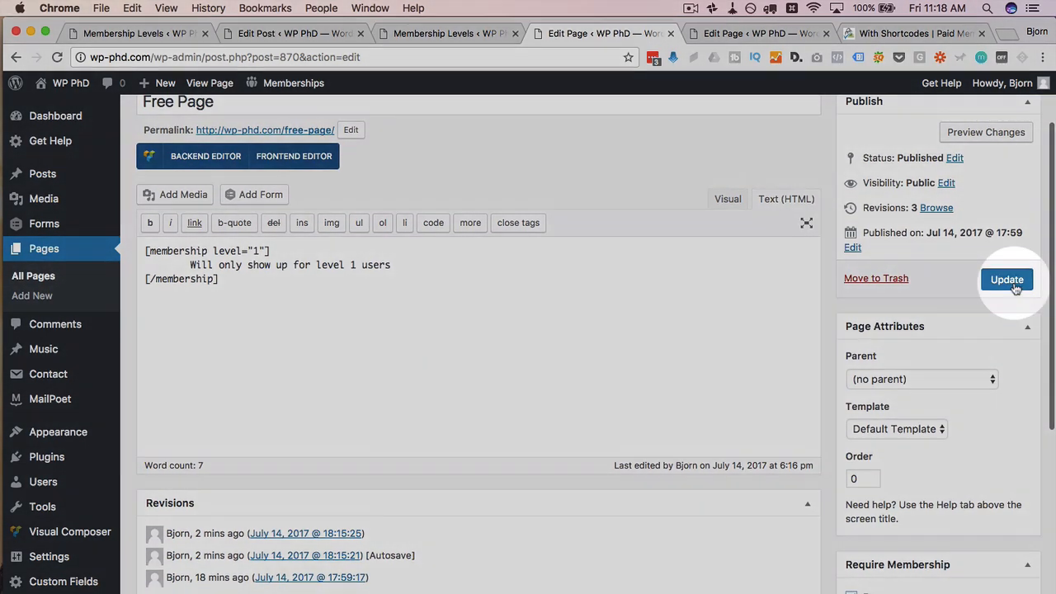
pyautogui.click(1006, 279)
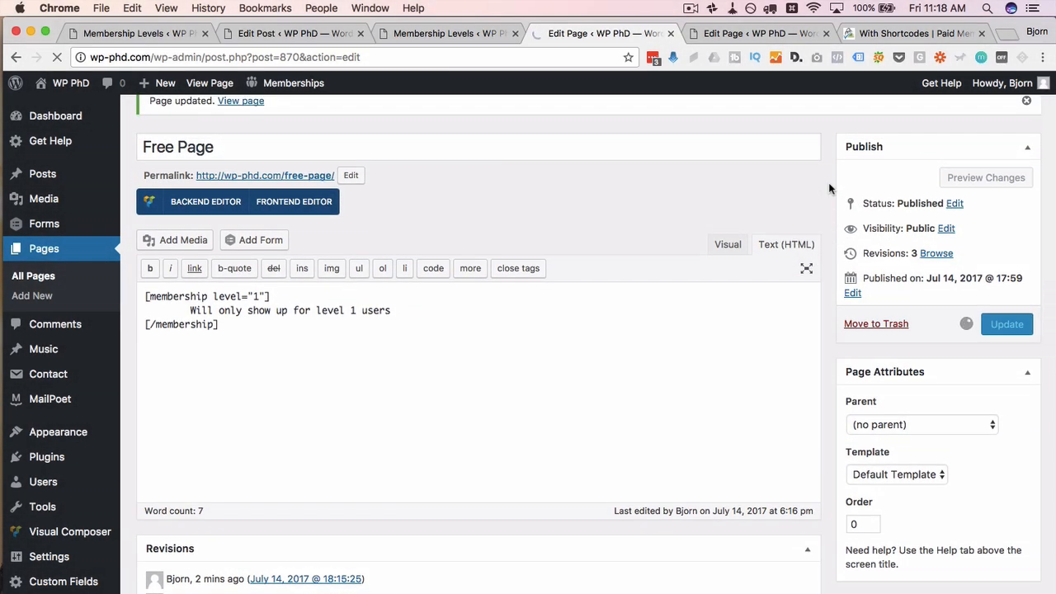
pyautogui.press('super+Tab')
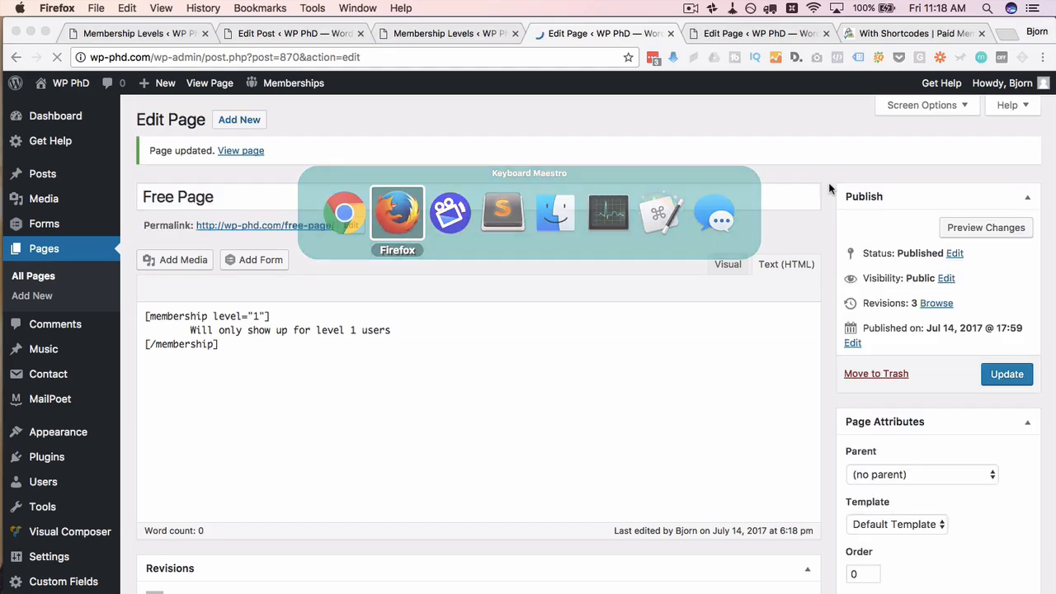
# Step: Reload the live Free Page in Firefox to see the 'This content is for Free members only.' notice
pyautogui.click(314, 35)
pyautogui.click(666, 60)
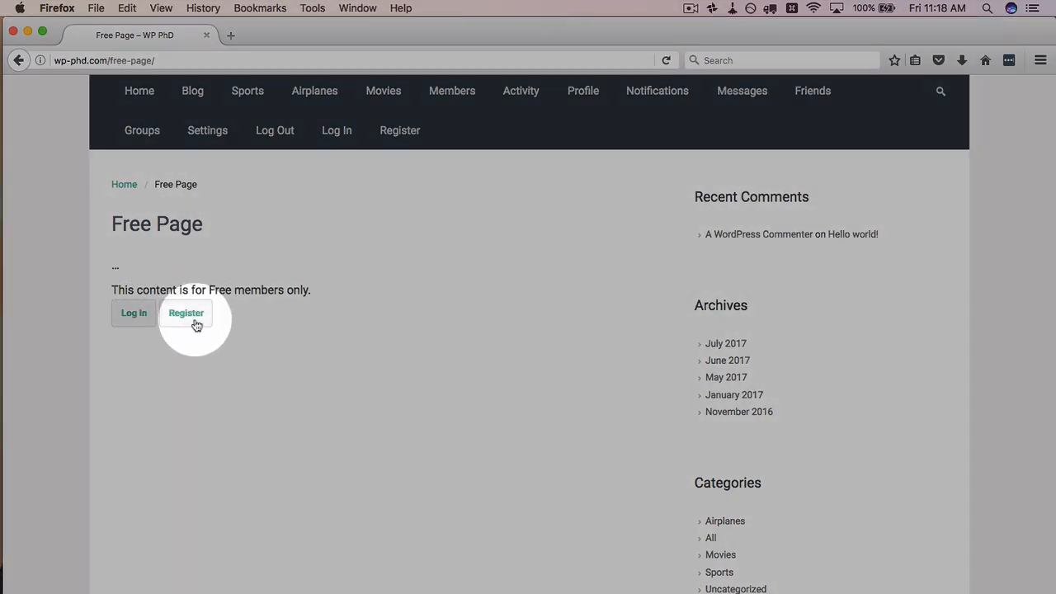
pyautogui.press('super+Tab')
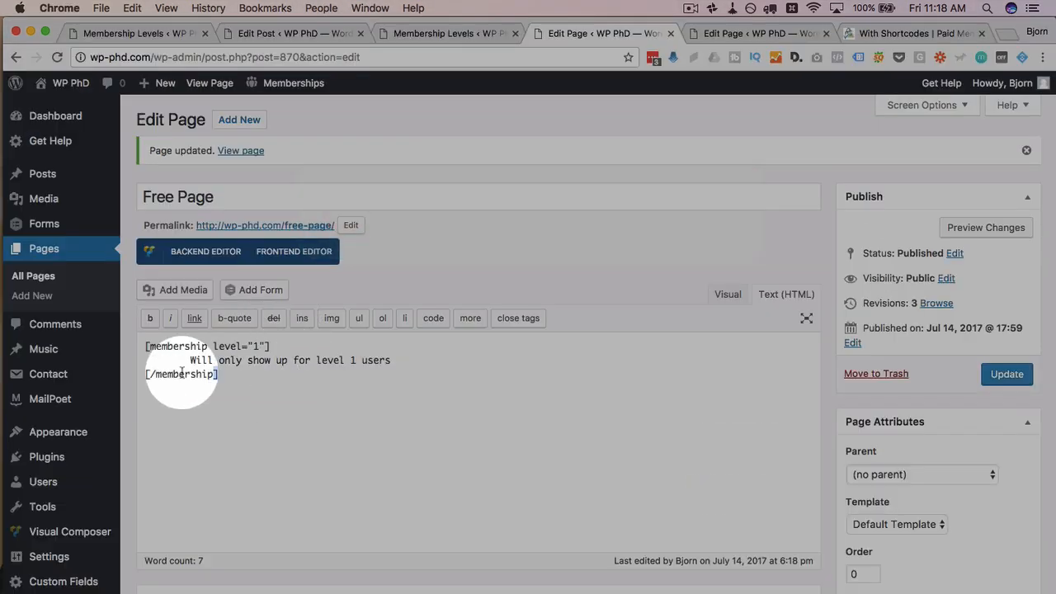
# Step: Add the line 'This is free content' above the membership shortcode on the Free Page
pyautogui.moveTo(186, 379); pyautogui.dragTo(132, 342)
pyautogui.click(176, 360)
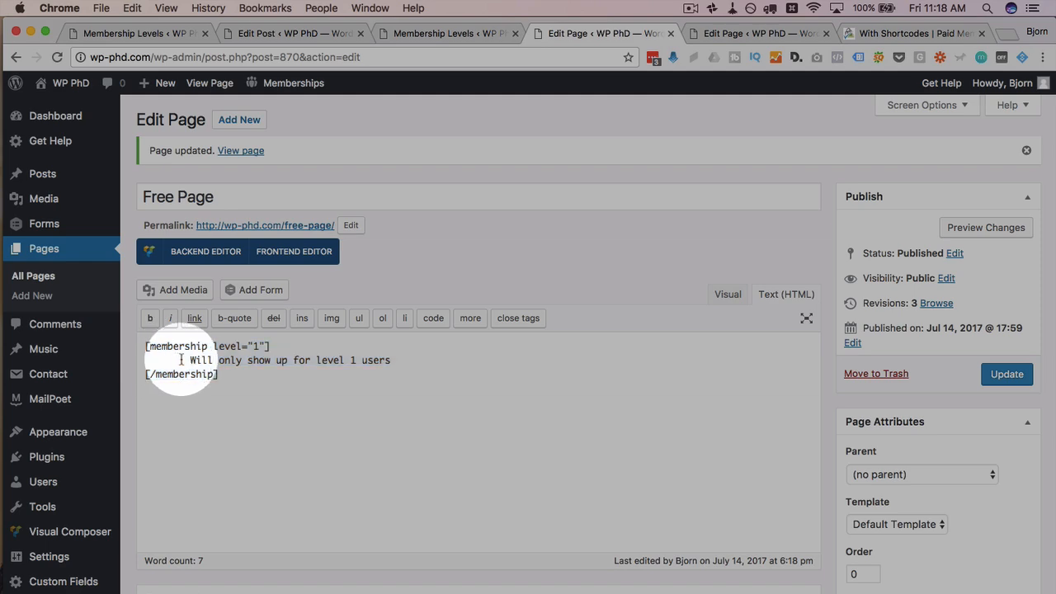
pyautogui.click(145, 346)
pyautogui.write('This is ')
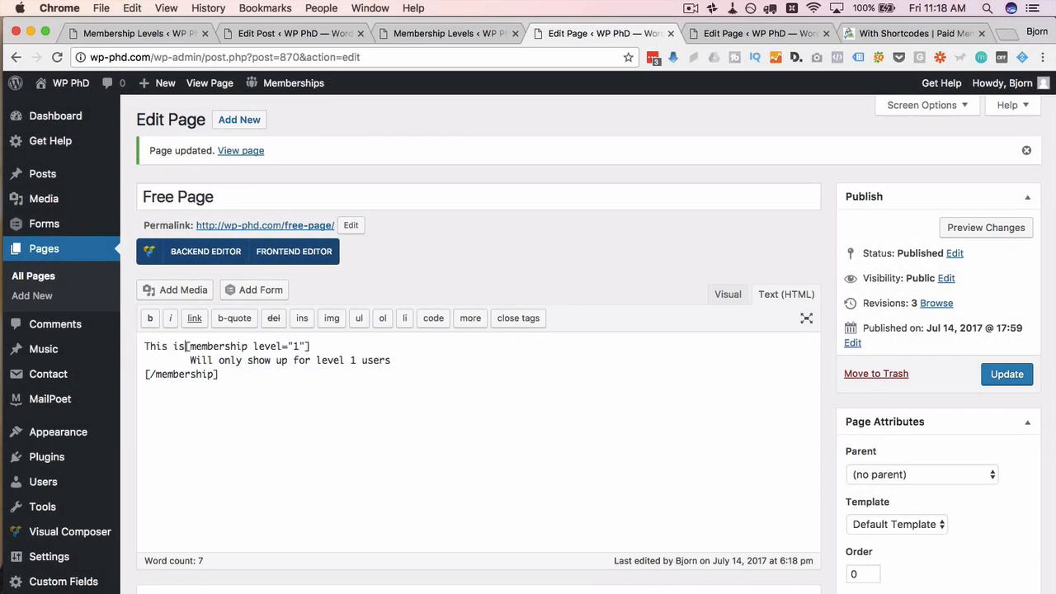
pyautogui.write('free content')
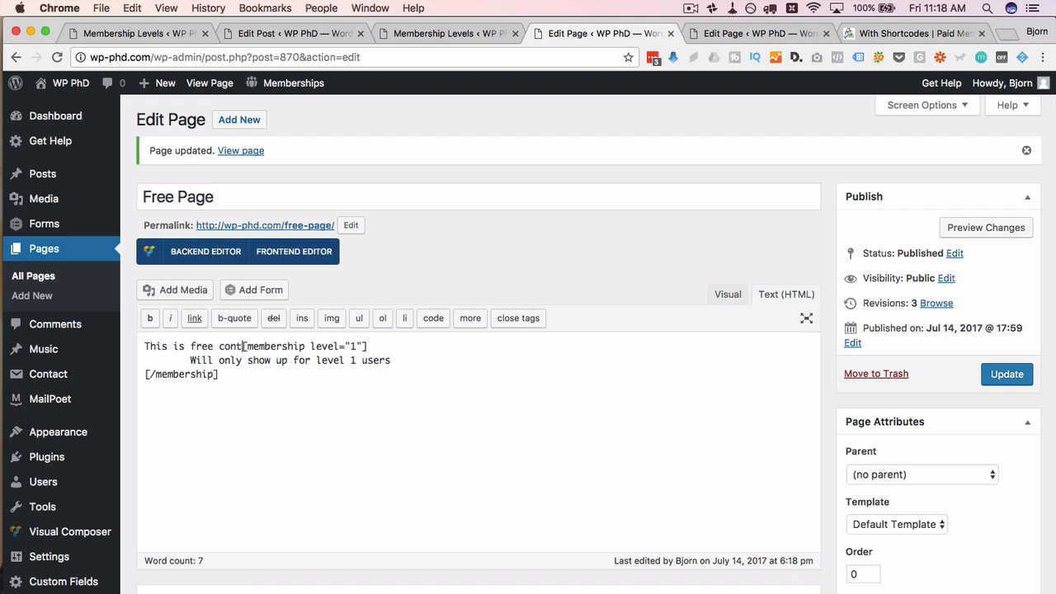
pyautogui.press('Return')
pyautogui.press('Return')
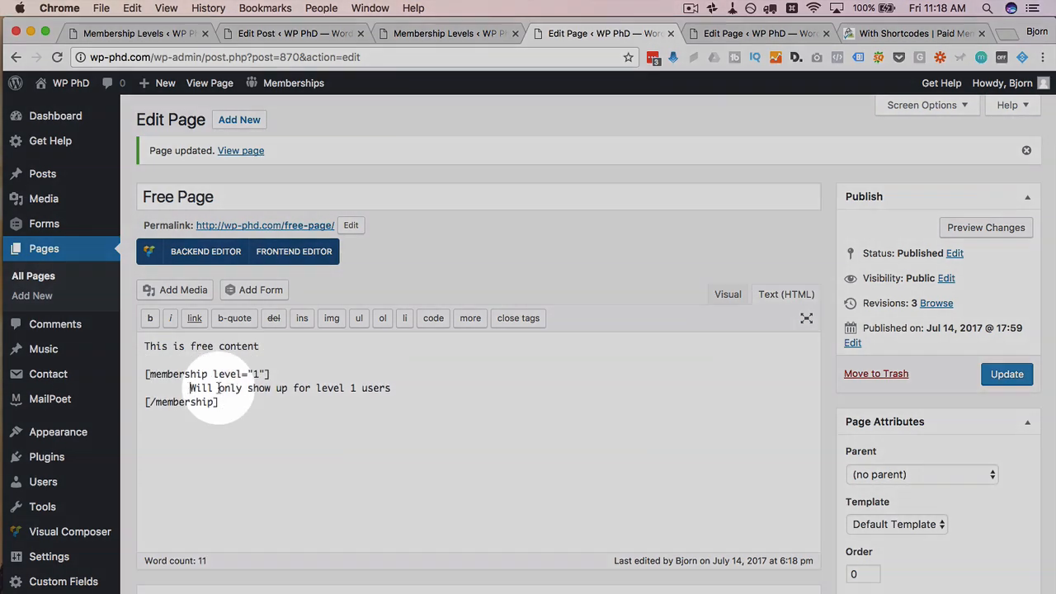
# Step: Untick the Free membership requirement and update the page
pyautogui.moveTo(236, 402); pyautogui.dragTo(429, 389)
pyautogui.click(829, 418)
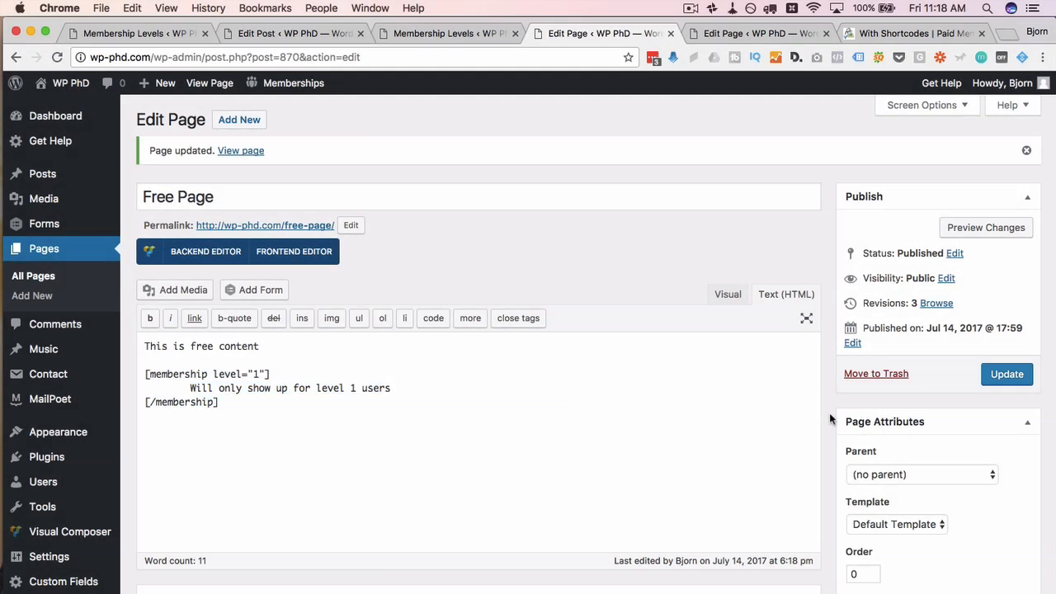
pyautogui.scroll(-5, 829, 412)
pyautogui.click(851, 262)
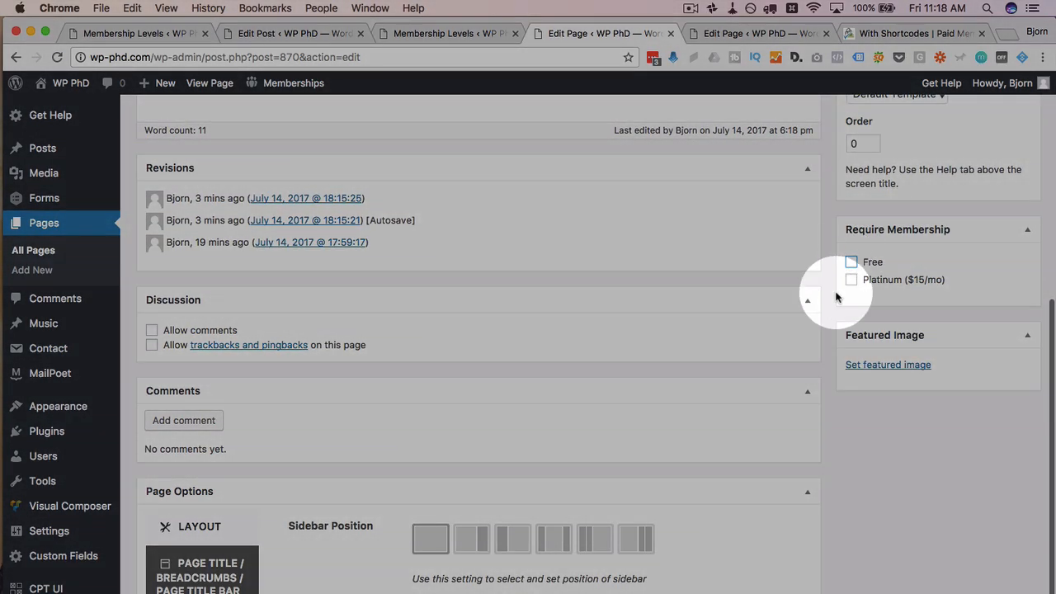
pyautogui.scroll(5, 836, 297)
pyautogui.click(1005, 376)
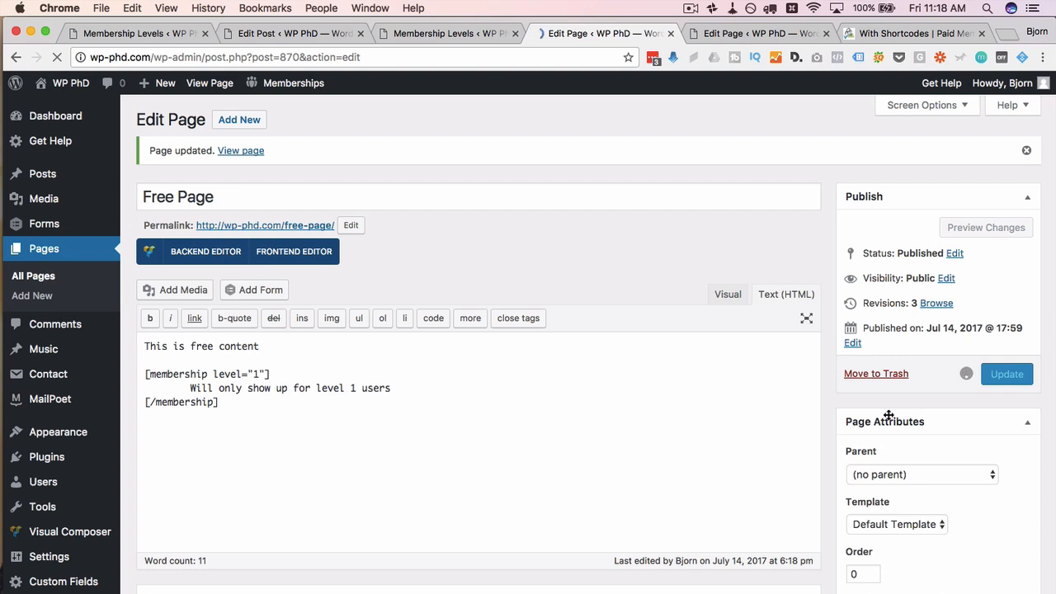
pyautogui.press('super+Tab')
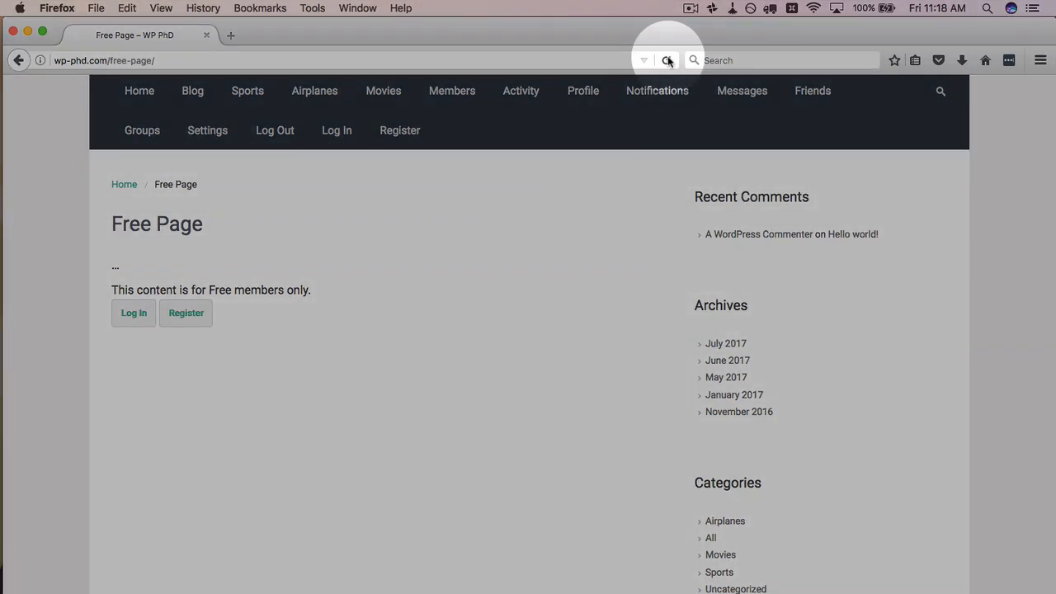
# Step: Reload the live Free Page in Firefox and check it shows only 'This is free content'
pyautogui.click(666, 60)
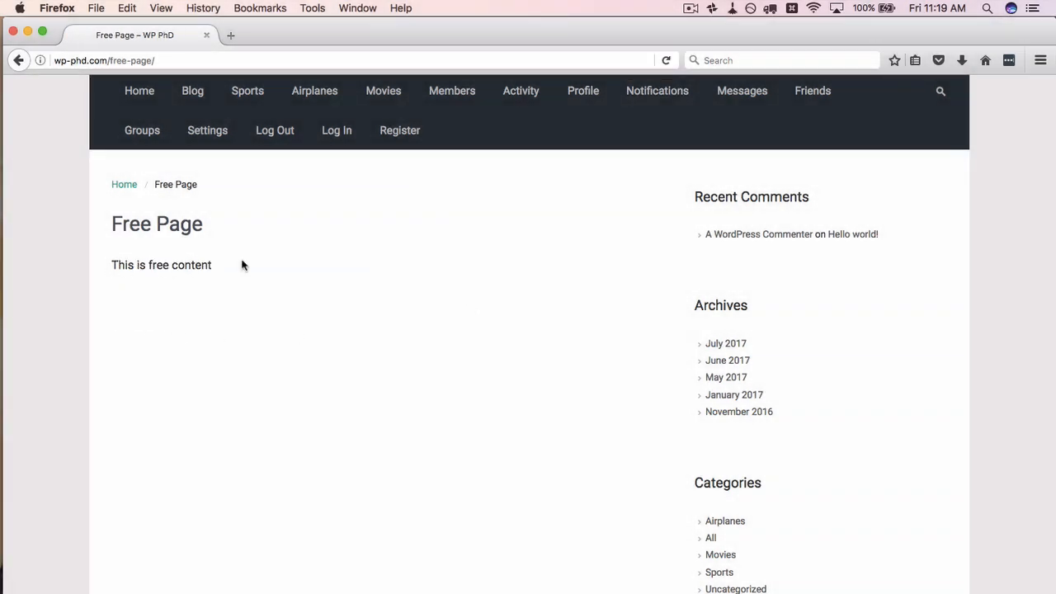
pyautogui.moveTo(241, 264); pyautogui.dragTo(266, 337)
pyautogui.click(116, 282)
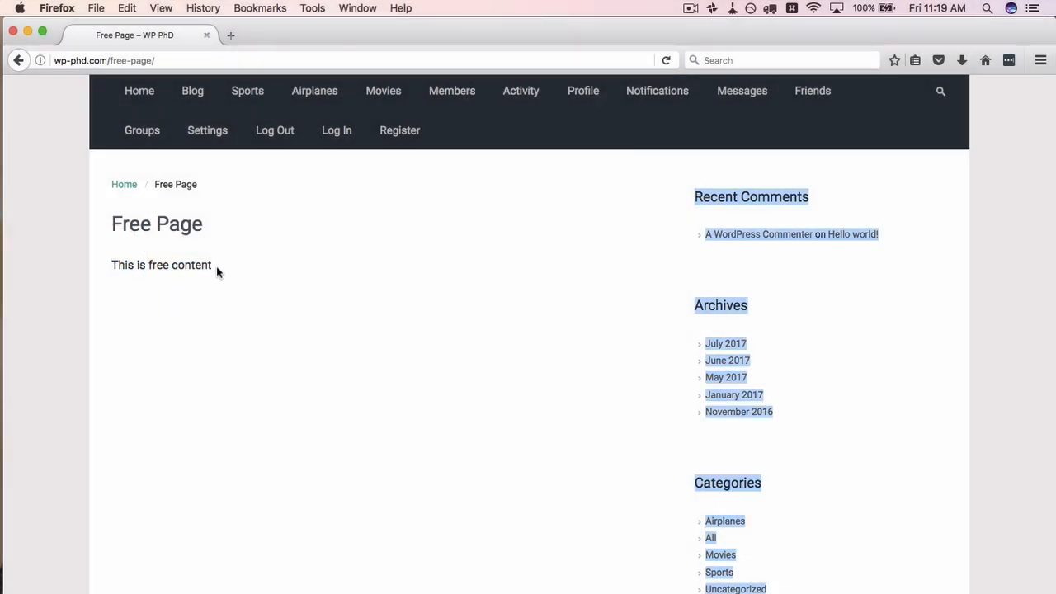
pyautogui.moveTo(217, 266); pyautogui.dragTo(98, 266)
pyautogui.click(136, 259)
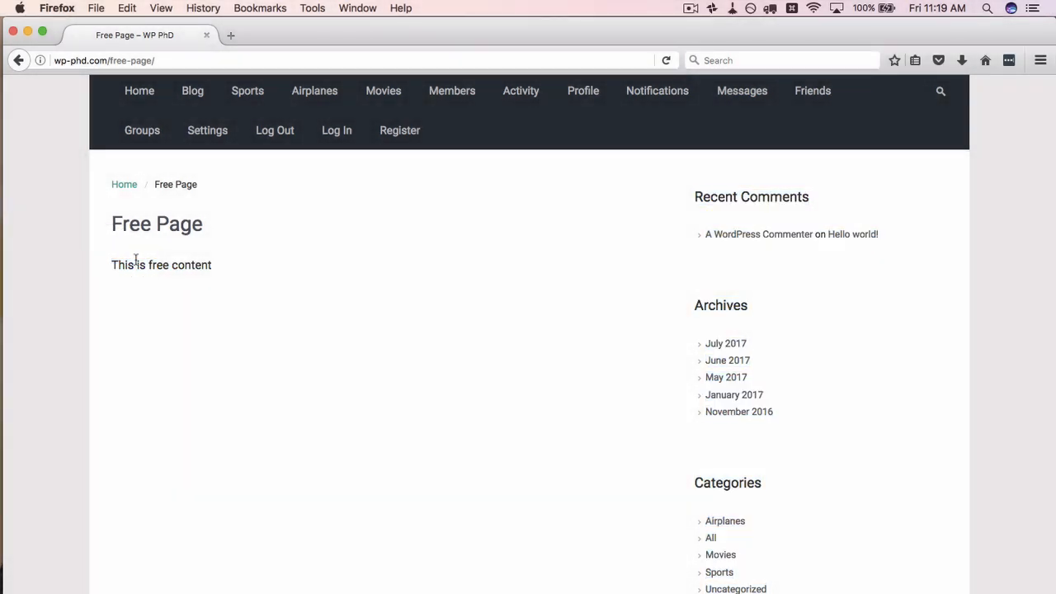
pyautogui.press('super+Tab')
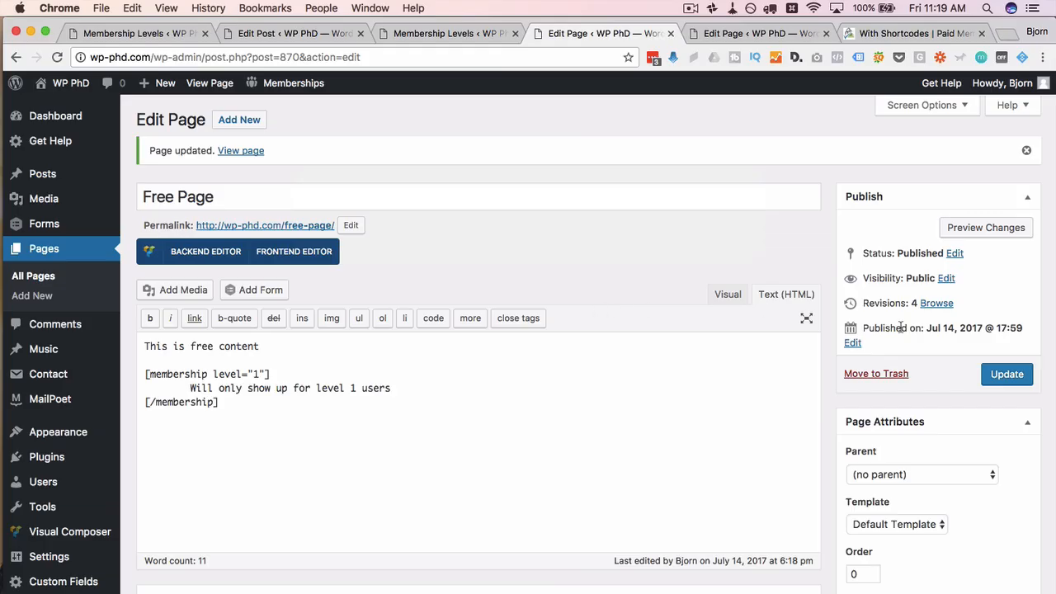
# Step: Require Free membership on the Free Page again, update, and reload it in Firefox
pyautogui.scroll(-5, 837, 365)
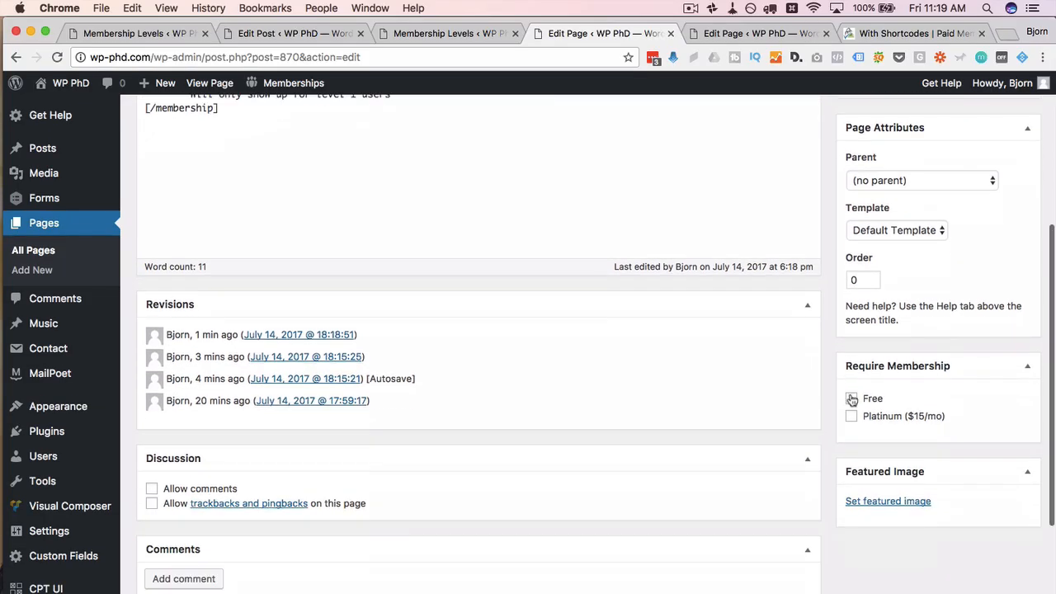
pyautogui.click(851, 399)
pyautogui.scroll(5, 823, 417)
pyautogui.click(990, 326)
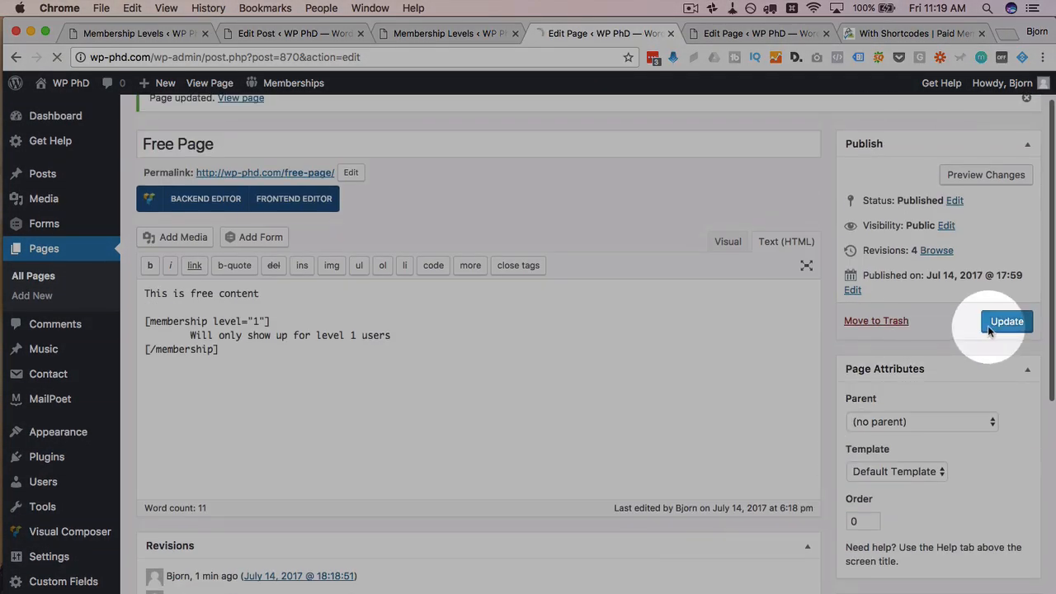
pyautogui.press('super+Tab')
pyautogui.press('super+r')
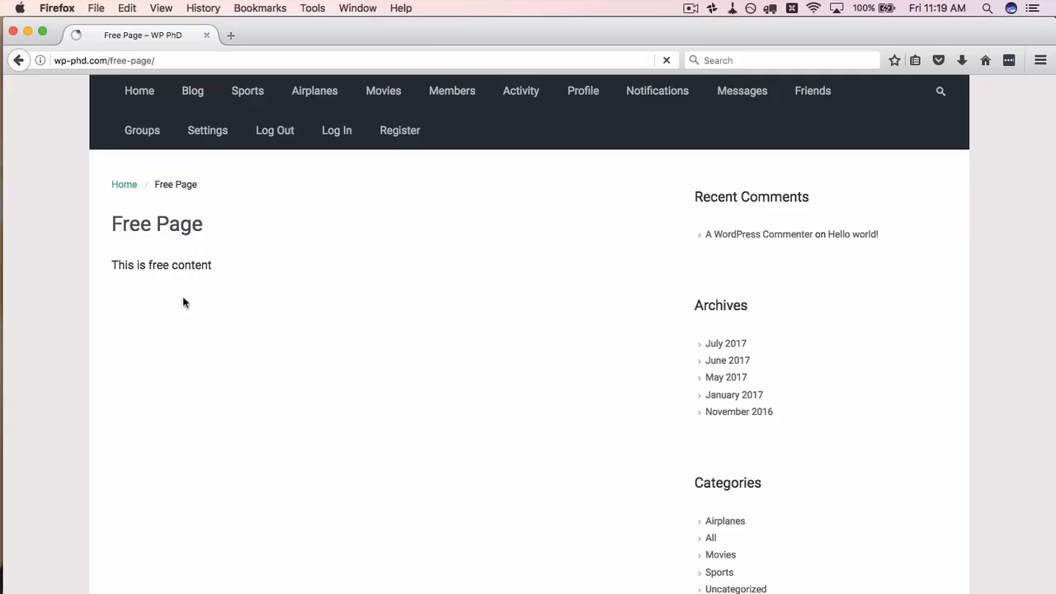
# Step: Check the live page shows 'This is free content', the Free-members-only notice, and a shorter menu
pyautogui.moveTo(107, 265); pyautogui.dragTo(224, 264)
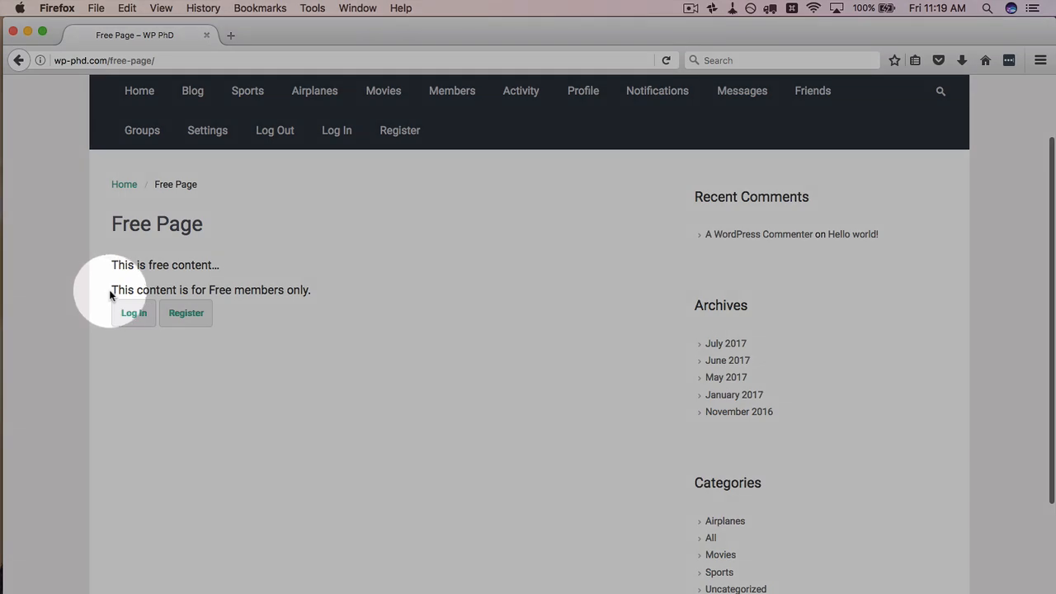
pyautogui.moveTo(112, 288); pyautogui.dragTo(321, 292)
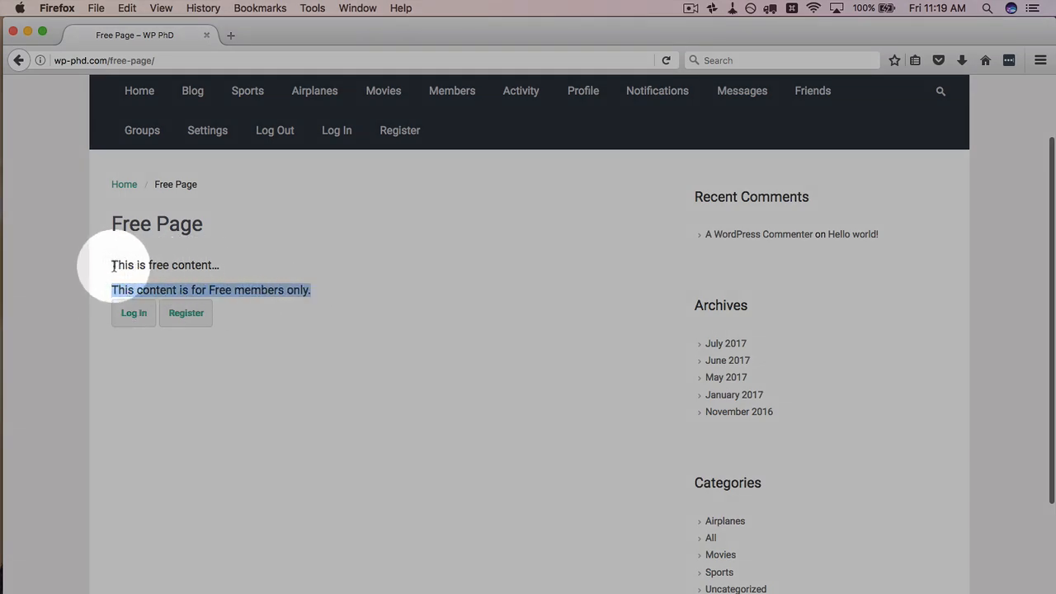
pyautogui.moveTo(113, 264); pyautogui.dragTo(273, 271)
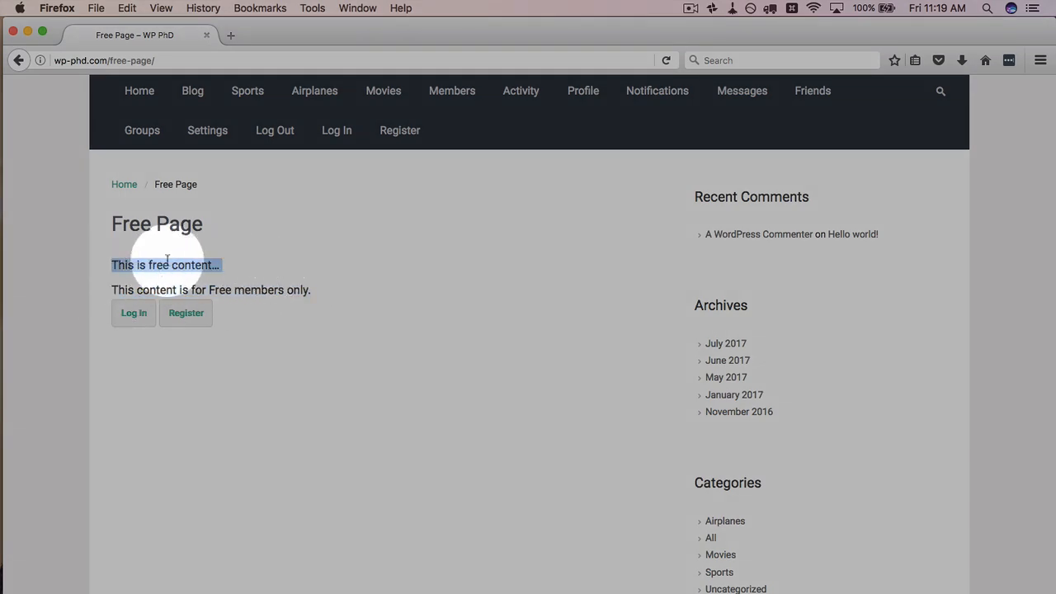
pyautogui.click(107, 288)
pyautogui.tripleClick(297, 284)
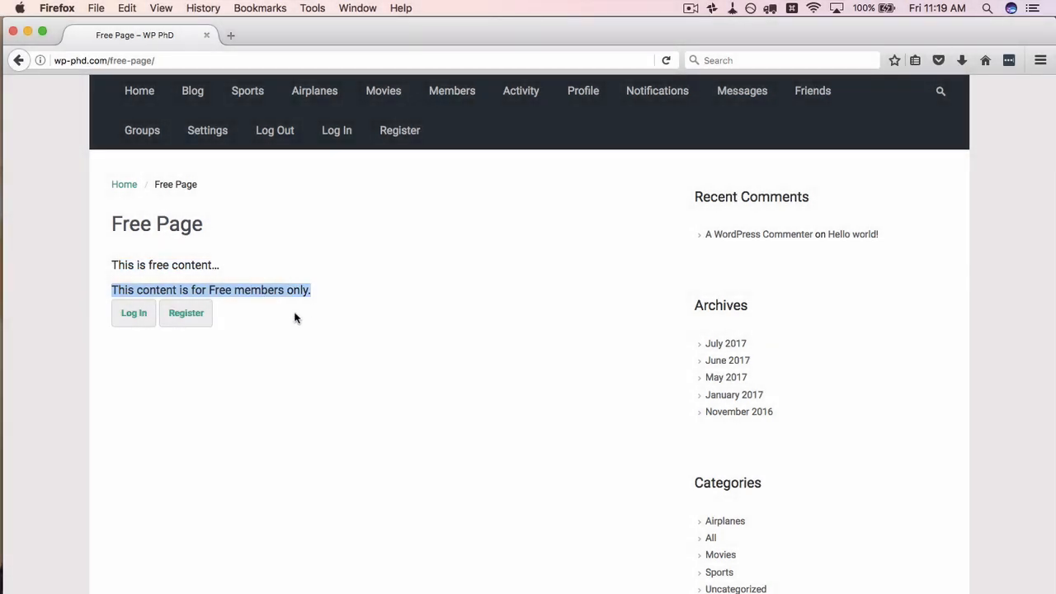
pyautogui.click(225, 355)
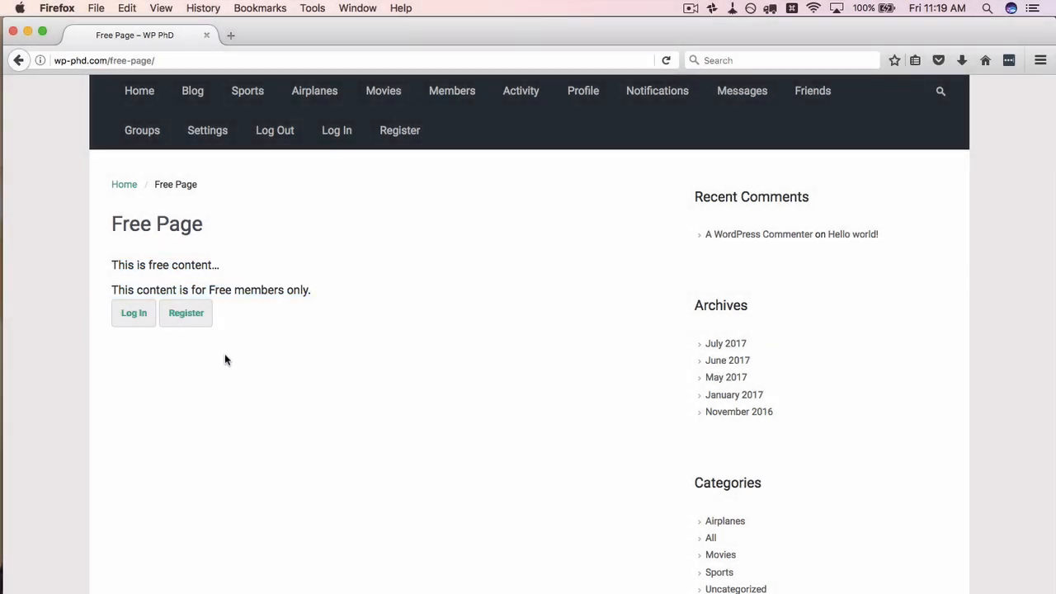
pyautogui.scroll(2, 142, 402)
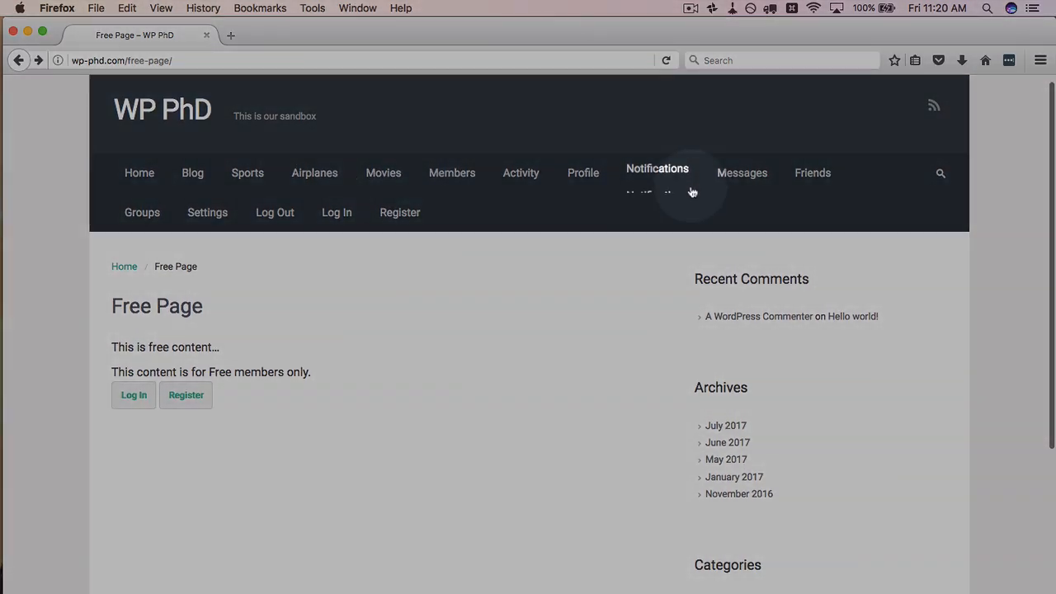
pyautogui.moveTo(467, 228); pyautogui.dragTo(498, 245)
pyautogui.click(497, 245)
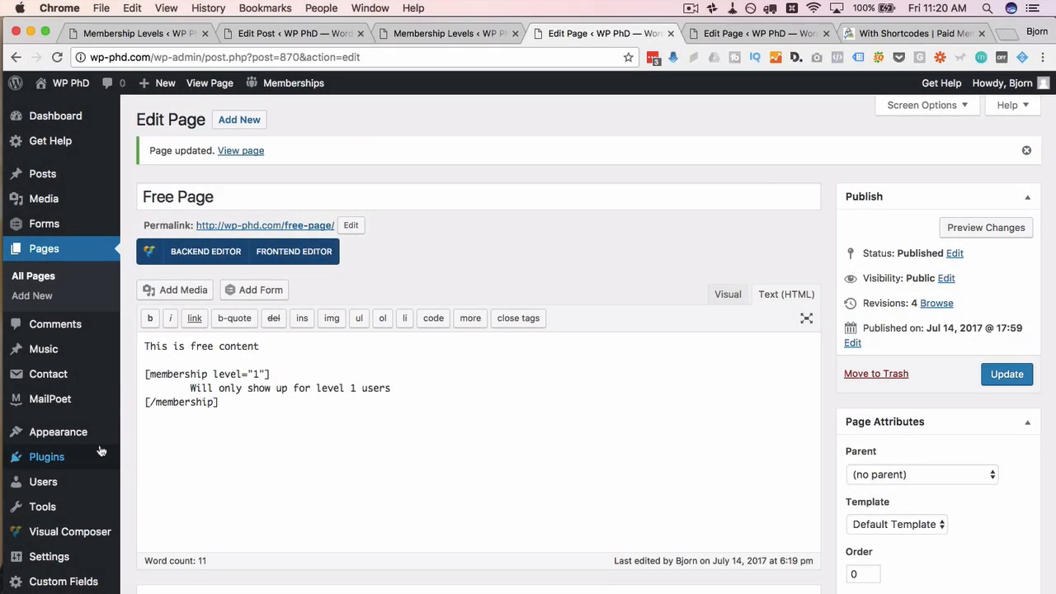
pyautogui.moveTo(90, 433)
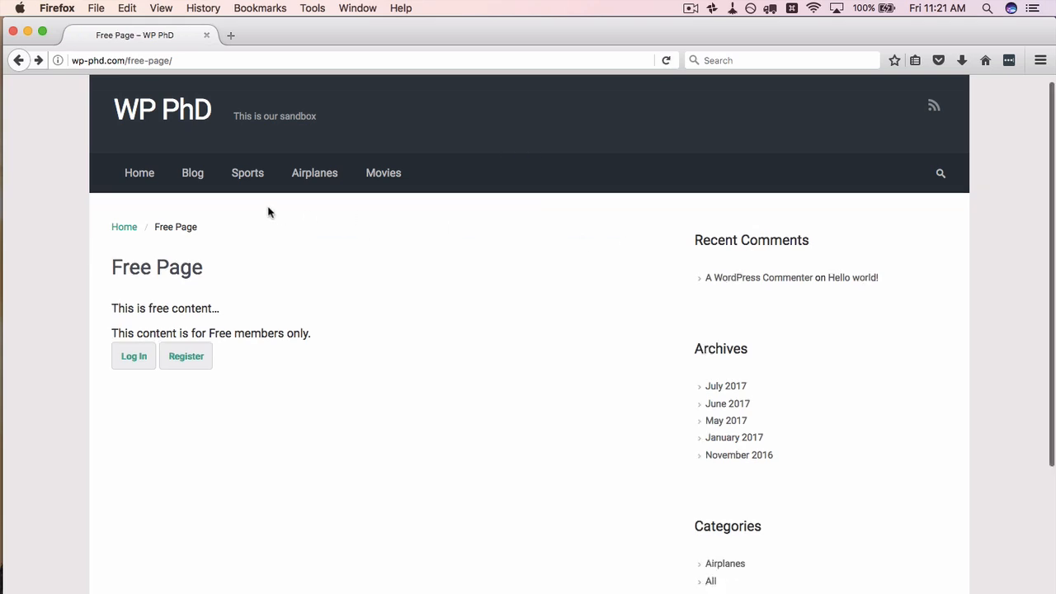
pyautogui.scroll(-2, 347, 295)
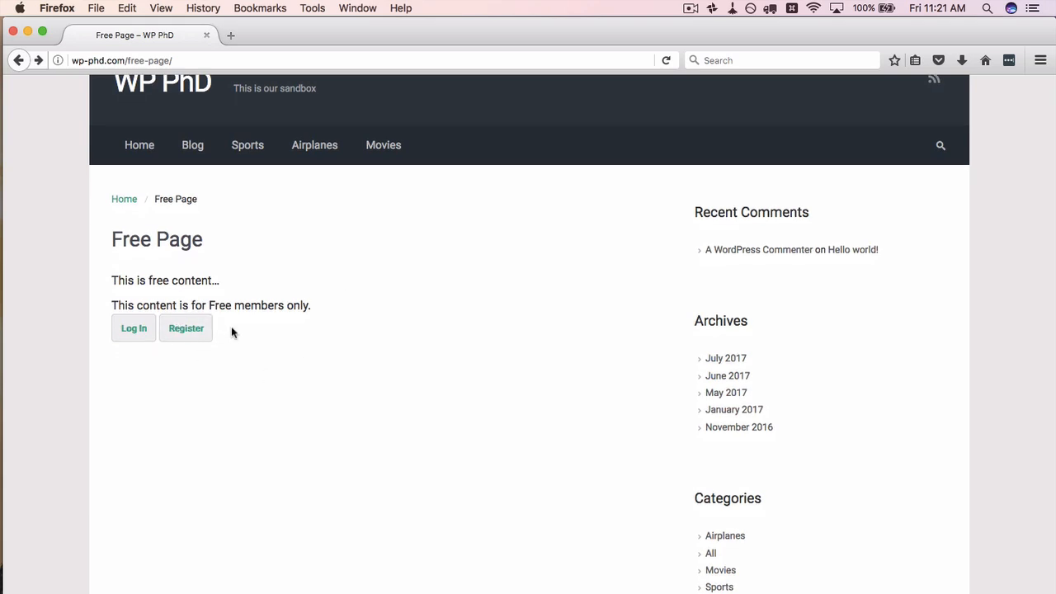
# Step: Choose the Free membership level and review its $0.00 price on the checkout page
pyautogui.click(177, 339)
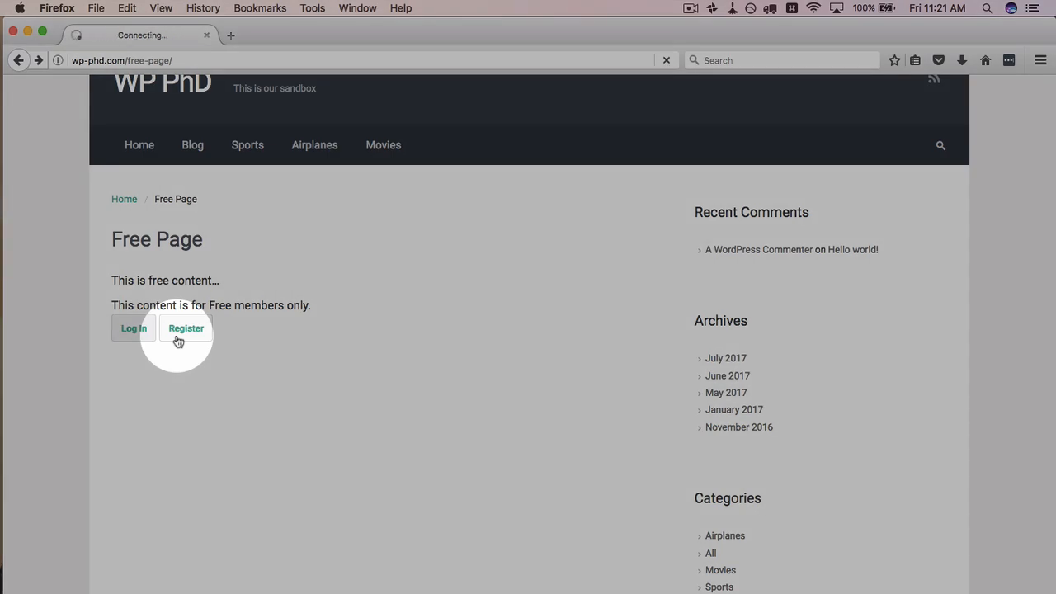
pyautogui.scroll(-1, 179, 295)
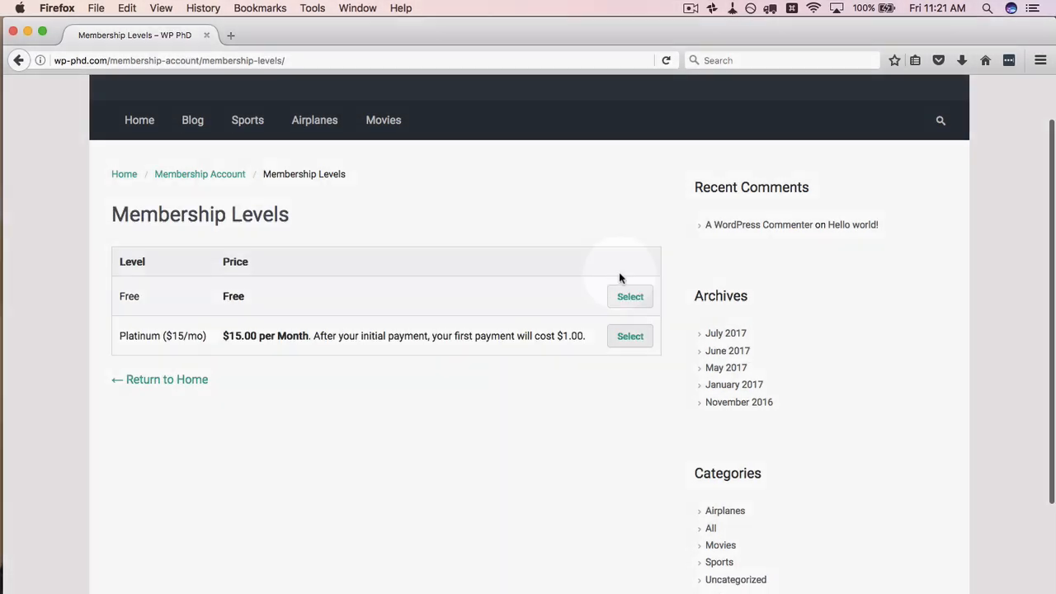
pyautogui.click(629, 297)
pyautogui.scroll(-2, 97, 330)
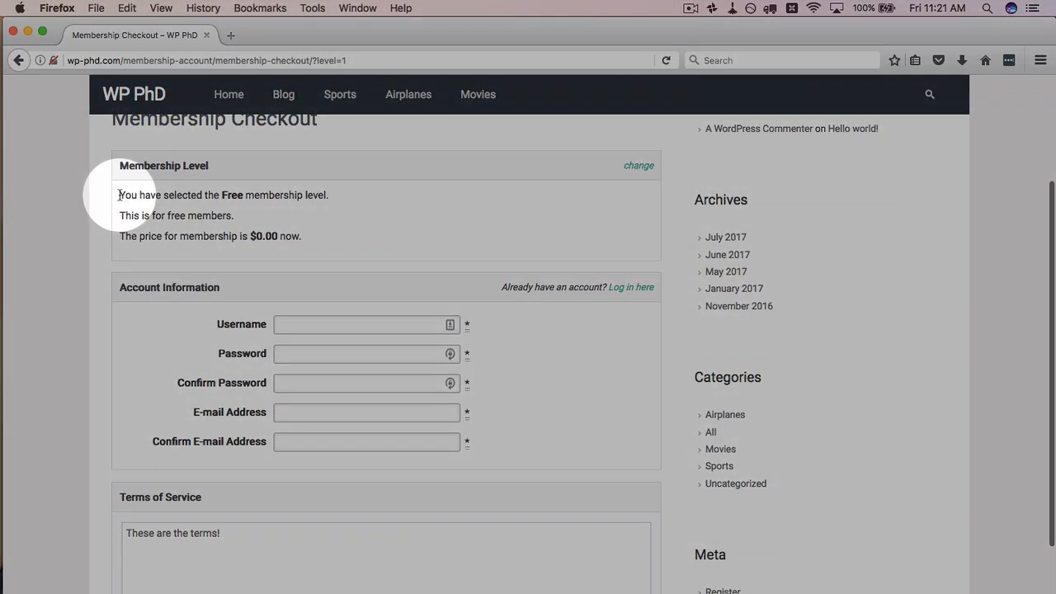
pyautogui.moveTo(119, 195); pyautogui.dragTo(330, 199)
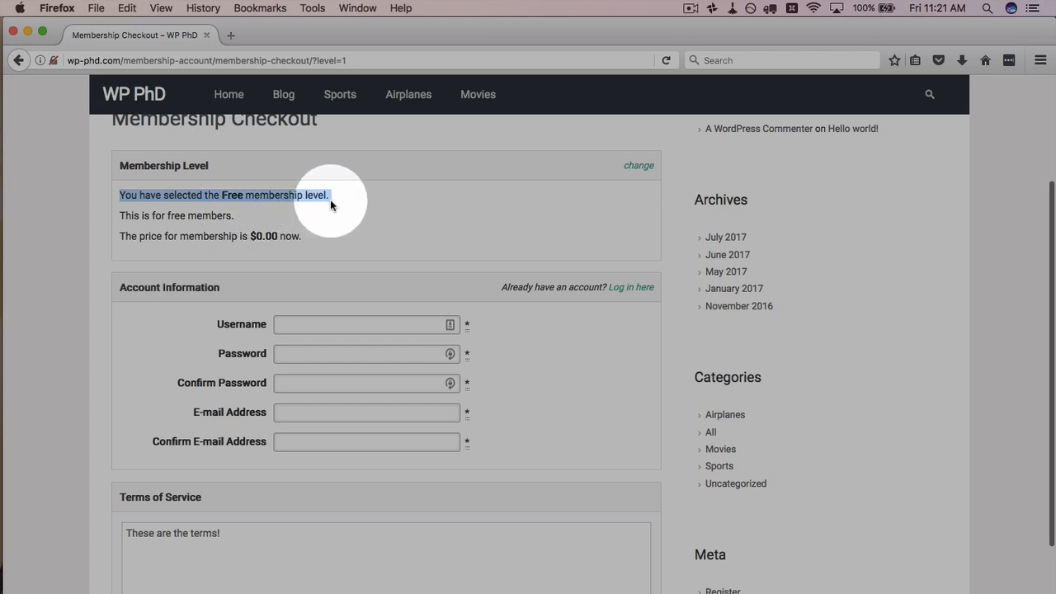
pyautogui.moveTo(238, 214); pyautogui.dragTo(300, 238)
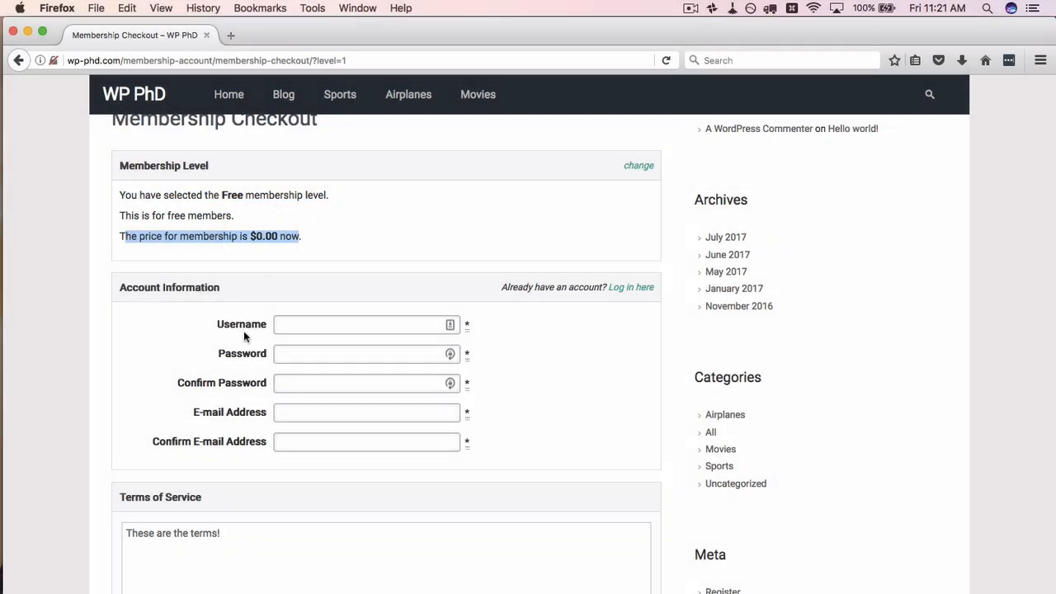
pyautogui.scroll(-2, 248, 326)
# Step: Fill in the username, password and e-mail, agree to the Terms of Service, and submit
pyautogui.click(352, 237)
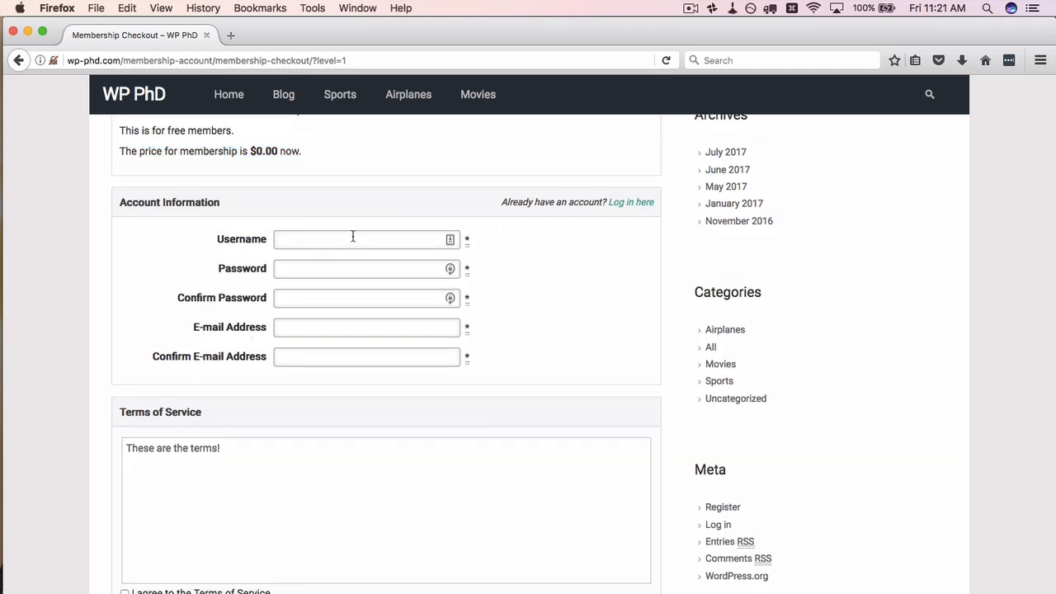
pyautogui.press('Tab')
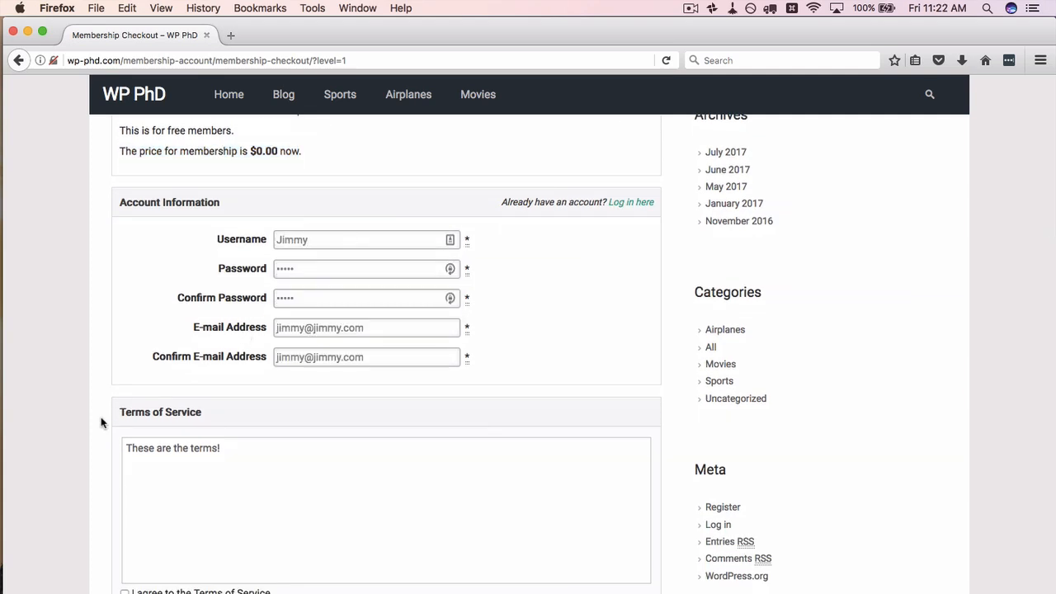
pyautogui.scroll(-2, 101, 422)
pyautogui.moveTo(245, 383); pyautogui.dragTo(116, 363)
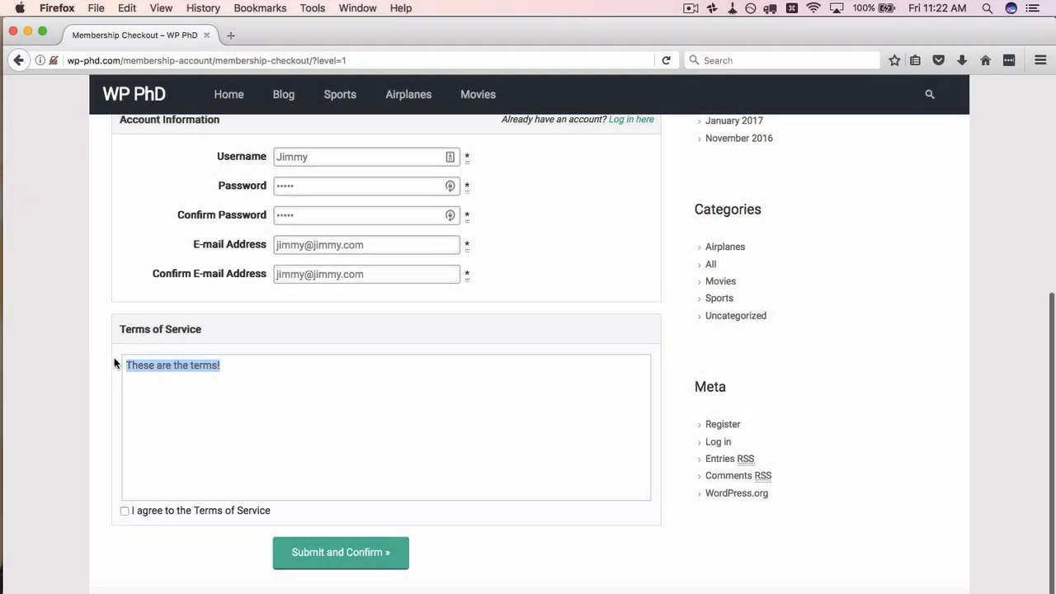
pyautogui.click(151, 383)
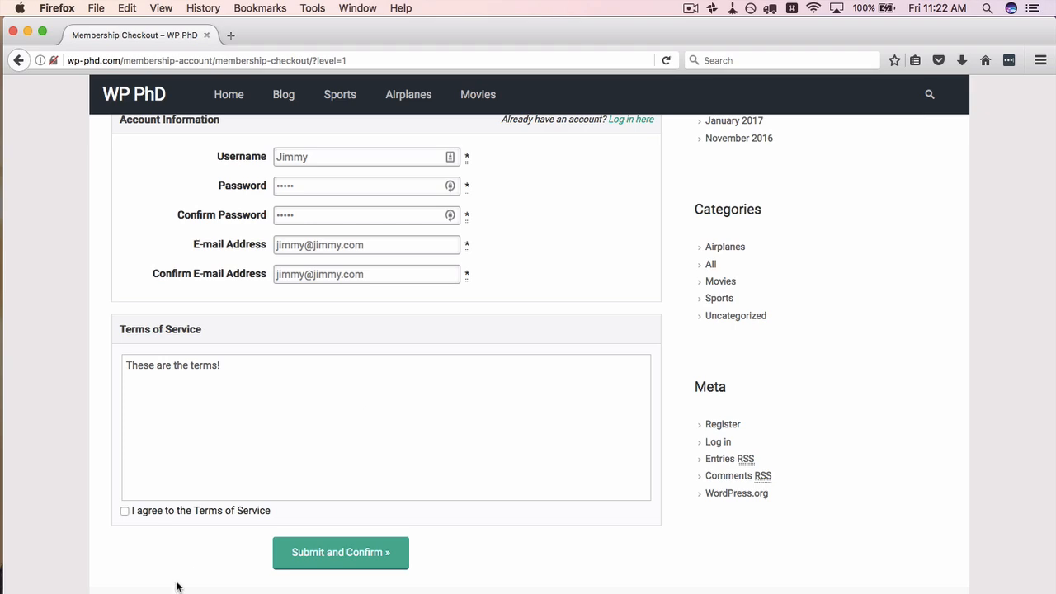
pyautogui.click(125, 511)
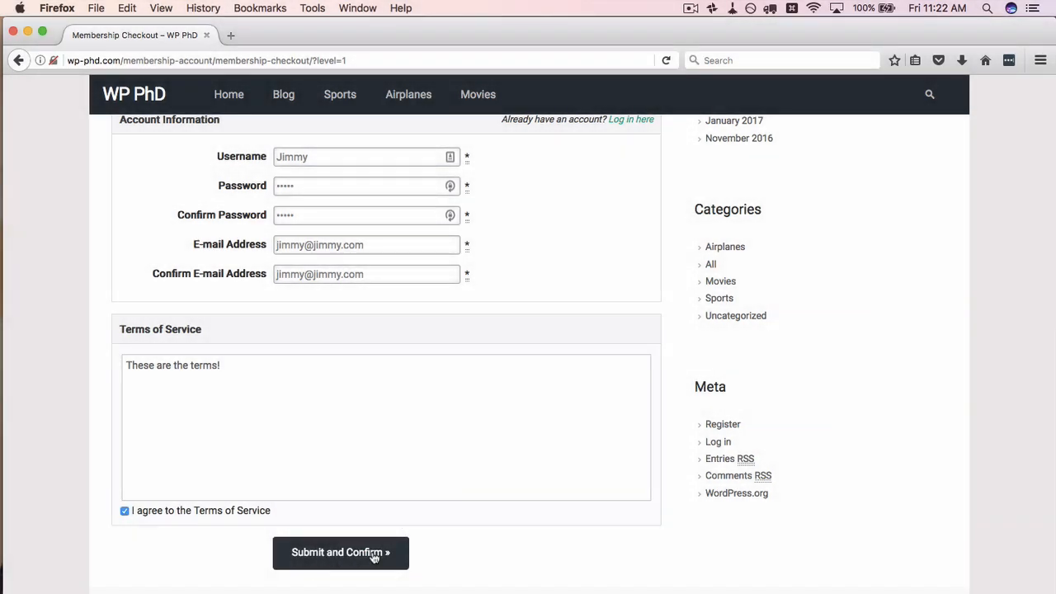
pyautogui.click(374, 559)
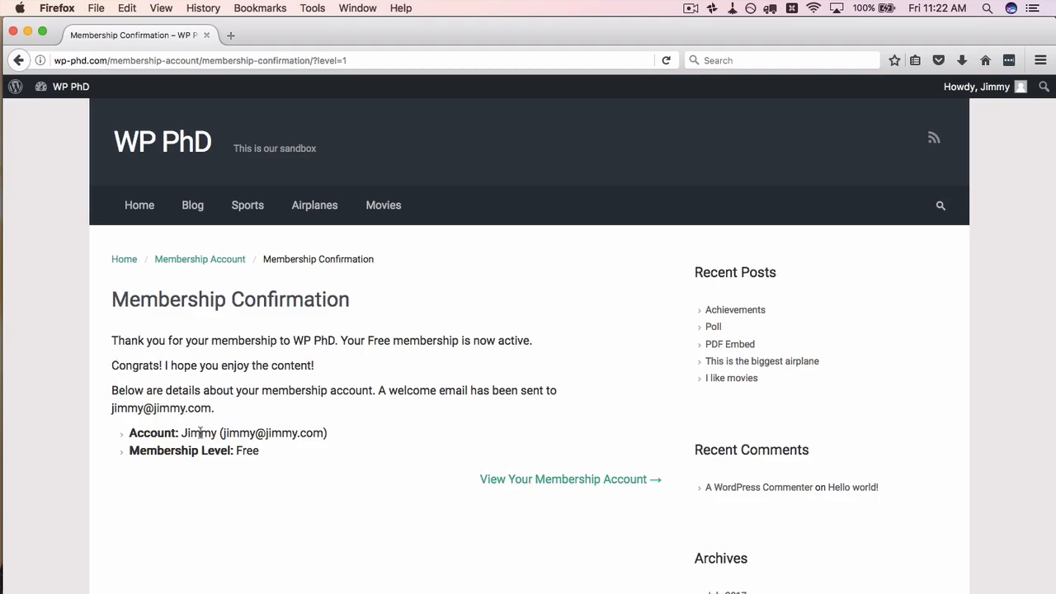
# Step: Open the membership account page and review the Free level, account details and $0.00 invoice
pyautogui.scroll(-1, 199, 432)
pyautogui.moveTo(261, 408); pyautogui.dragTo(146, 408)
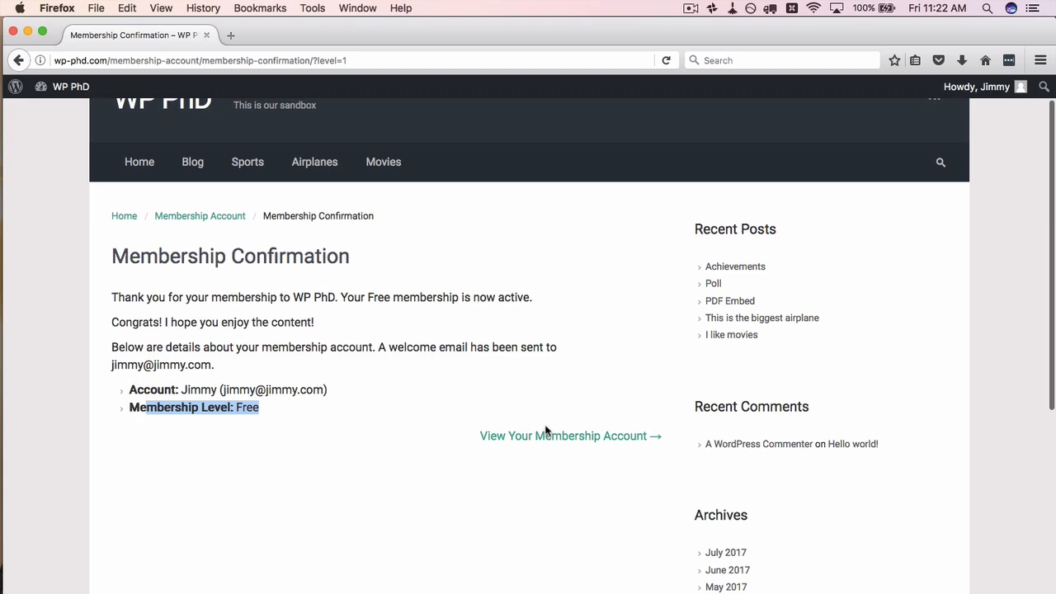
pyautogui.click(546, 433)
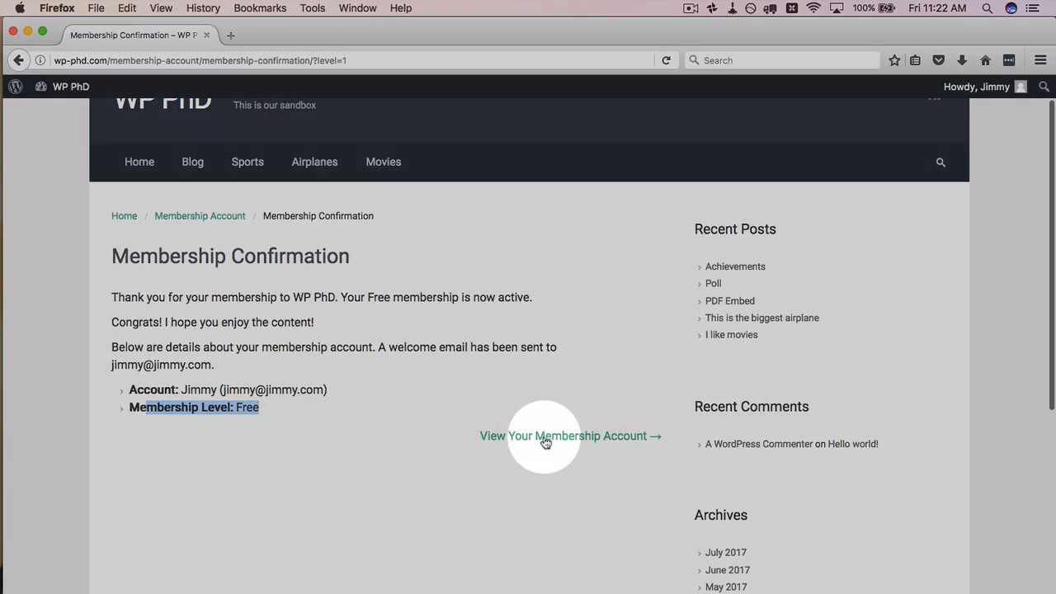
pyautogui.scroll(-3, 196, 335)
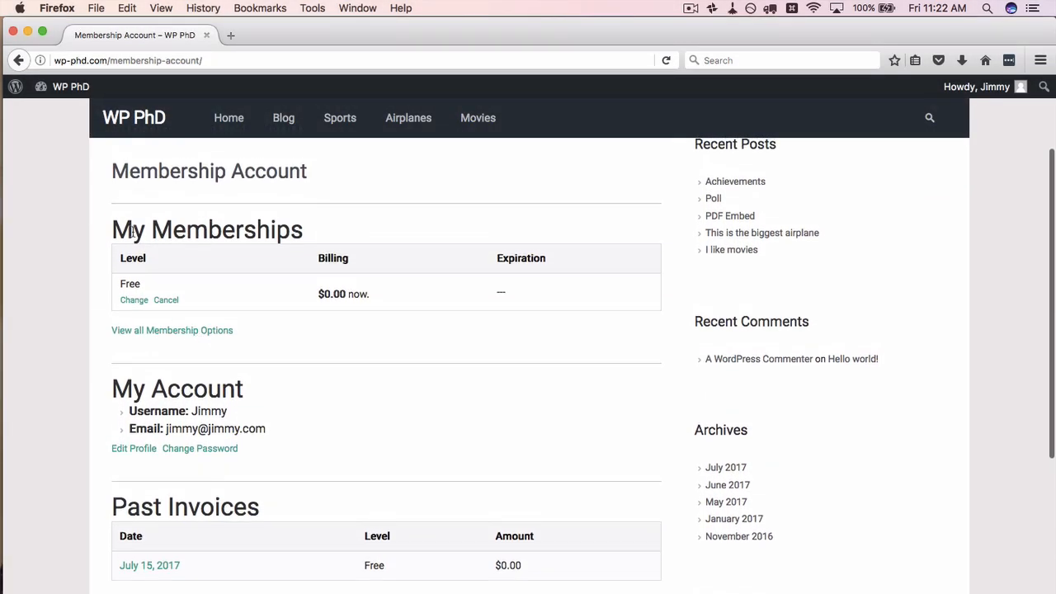
pyautogui.scroll(-2, 226, 330)
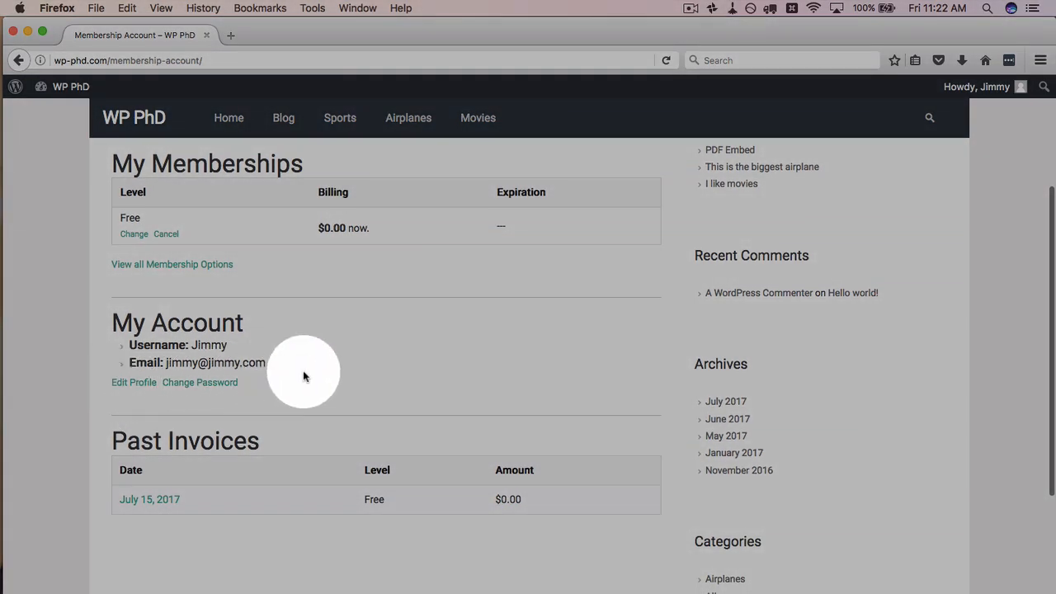
pyautogui.scroll(-2, 303, 371)
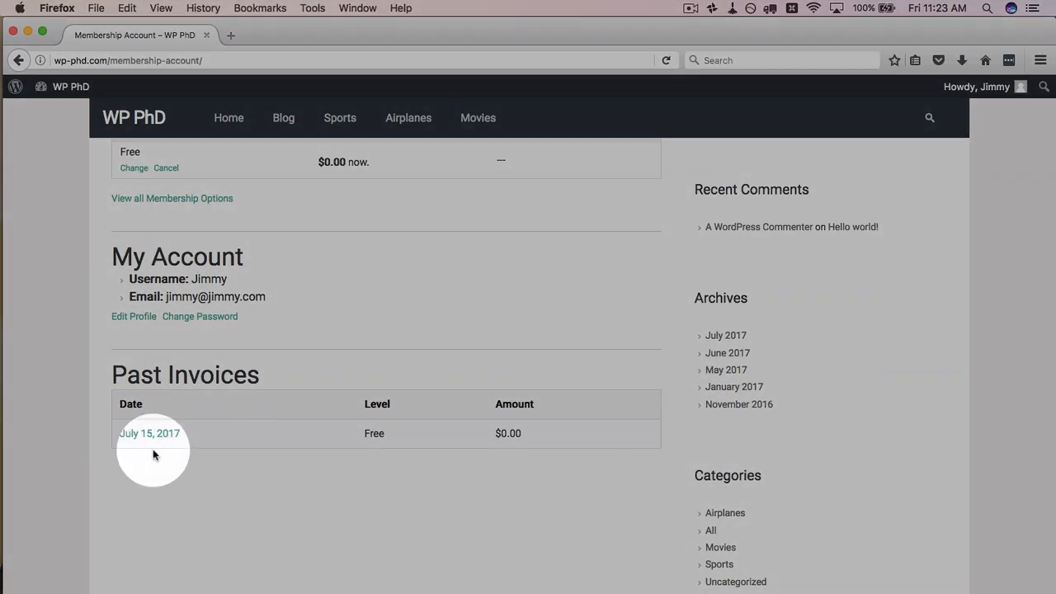
pyautogui.scroll(3, 251, 350)
pyautogui.scroll(2, 256, 349)
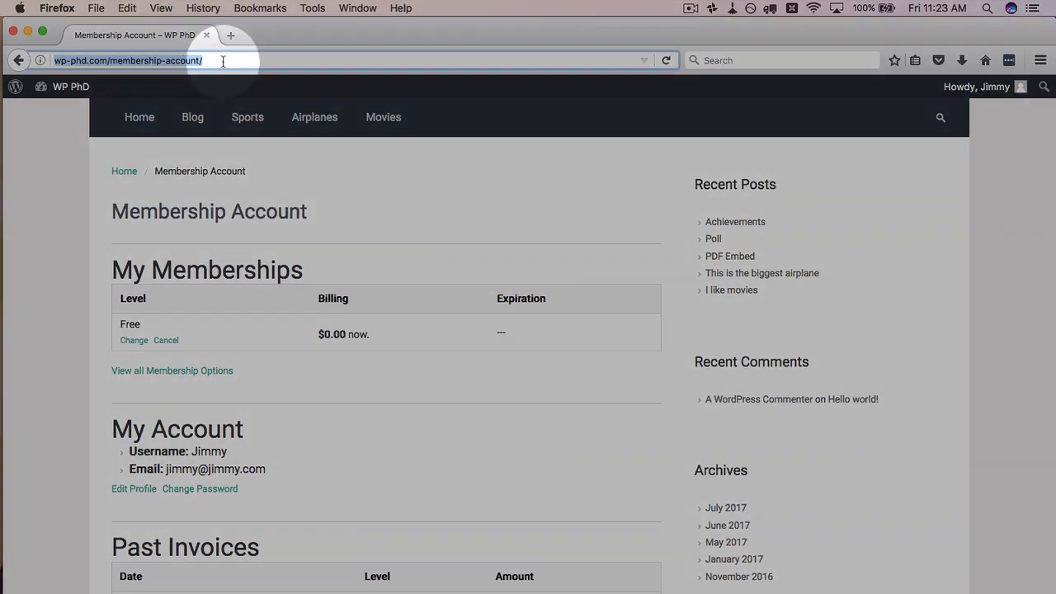
# Step: Load wp-phd.com/free-page/ and point out its level 1 users content
pyautogui.click(204, 60)
pyautogui.press('Return')
pyautogui.moveTo(204, 61); pyautogui.dragTo(111, 60)
pyautogui.write('free-')
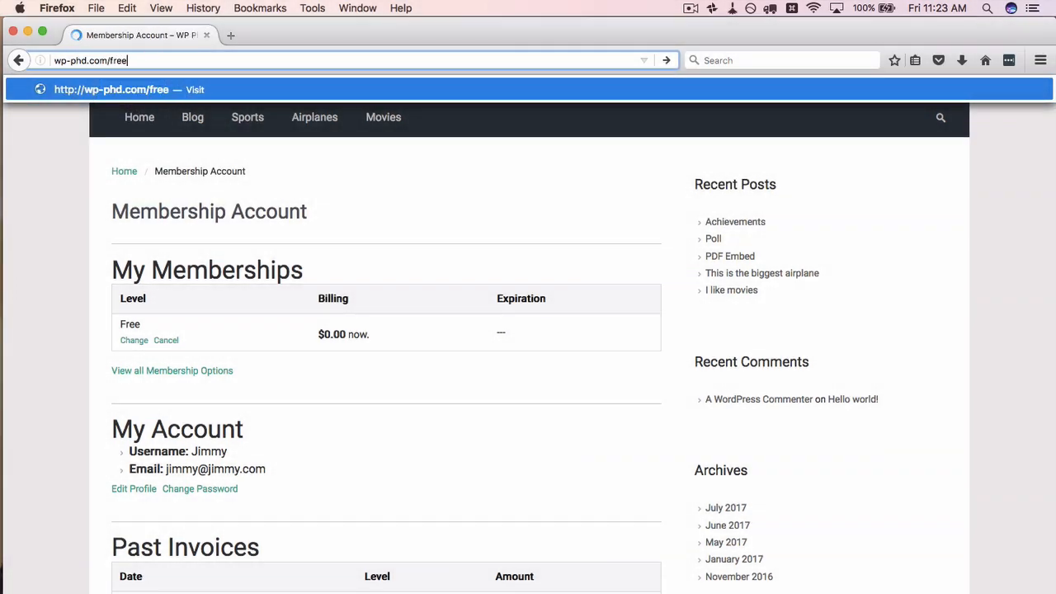
pyautogui.write('page')
pyautogui.press('Return')
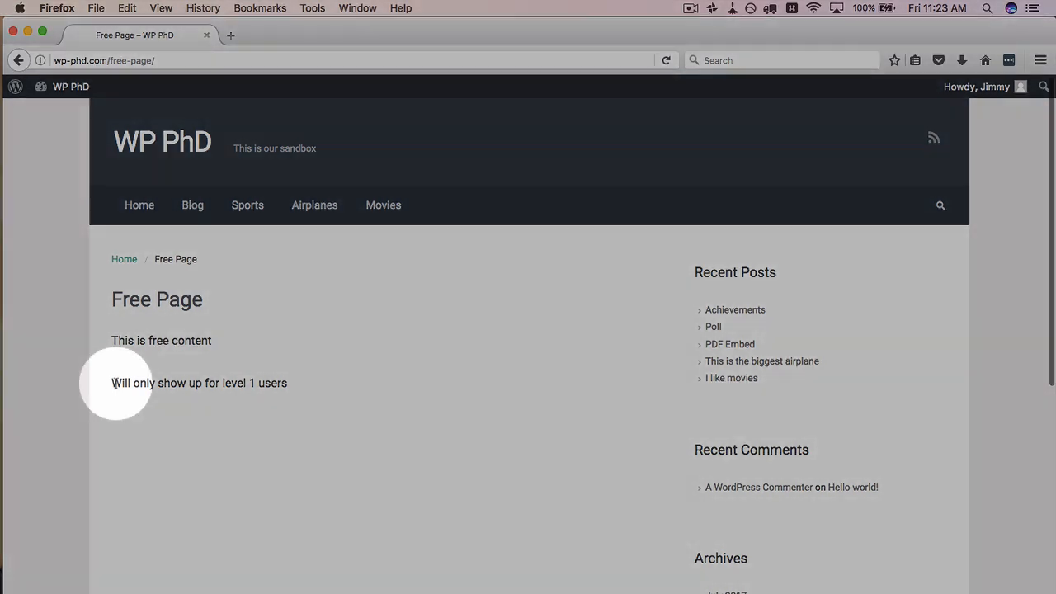
pyautogui.moveTo(115, 383); pyautogui.dragTo(220, 384)
pyautogui.click(294, 386)
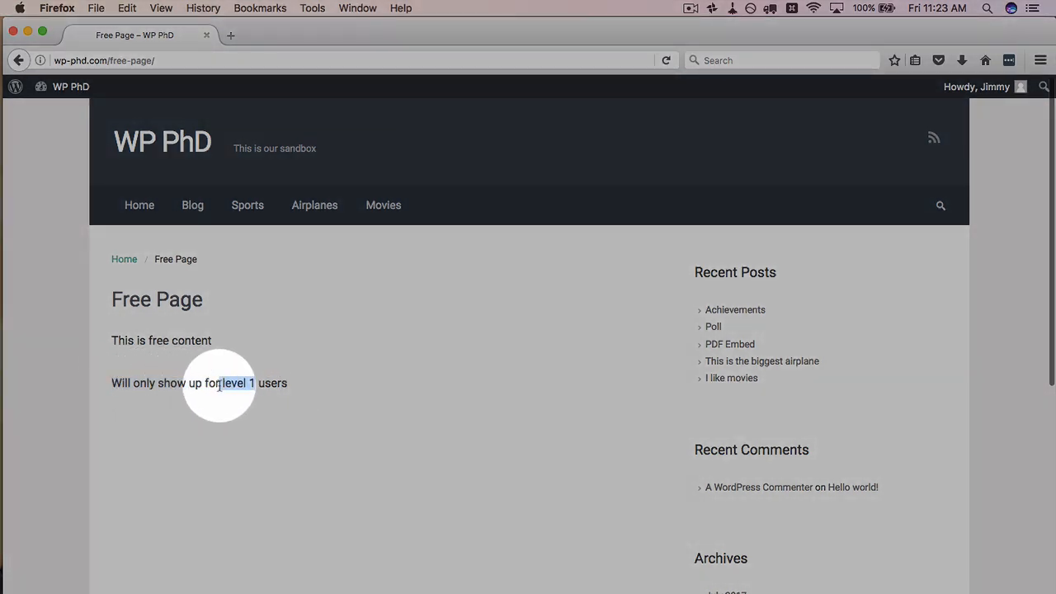
pyautogui.click(261, 385)
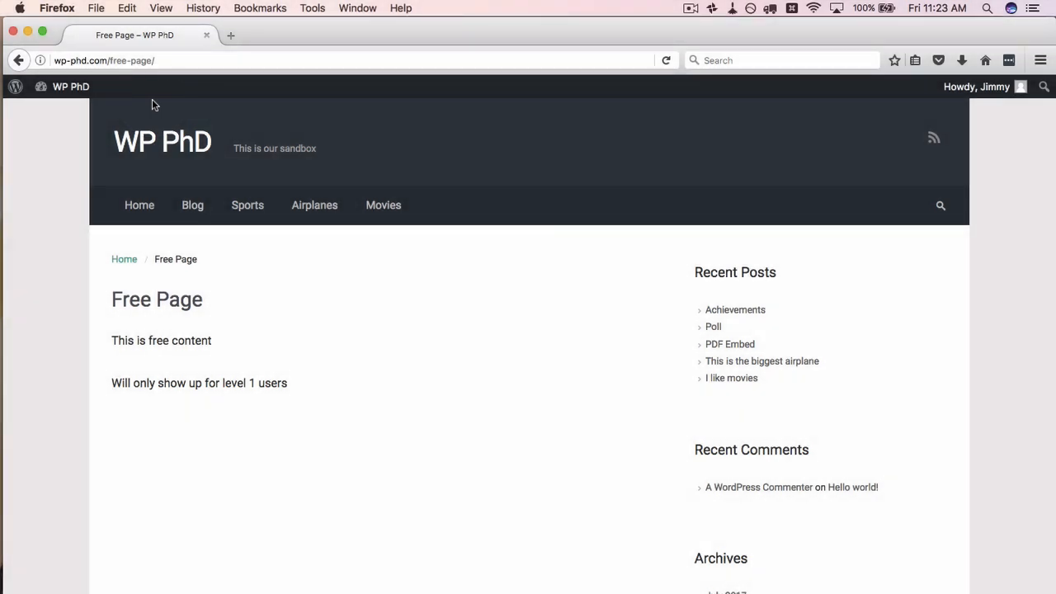
# Step: Load wp-phd.com/platinum-page/, where the Member content post shows no body text
pyautogui.doubleClick(121, 61)
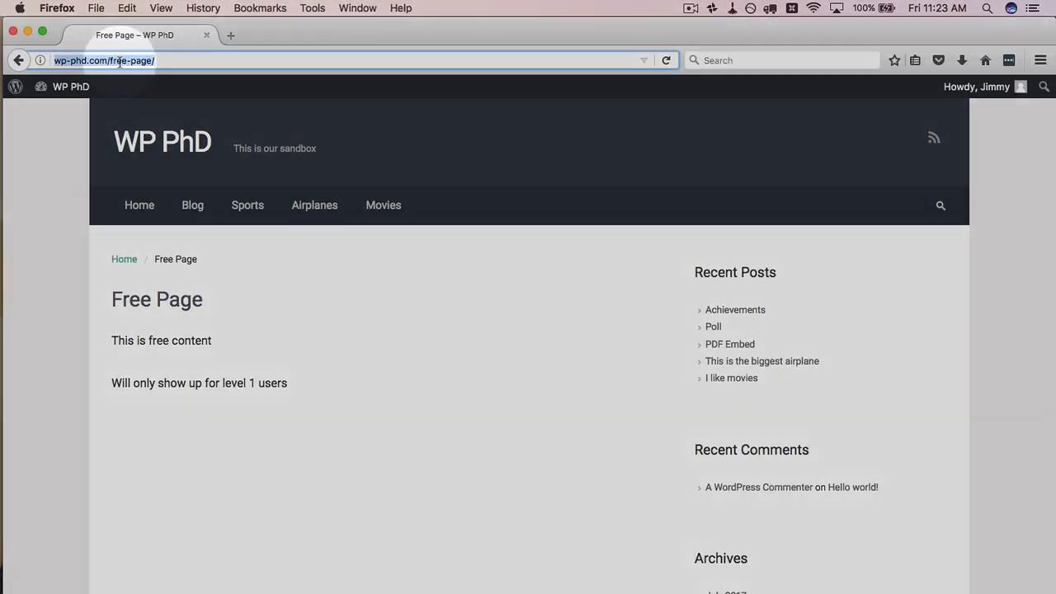
pyautogui.write('platimu')
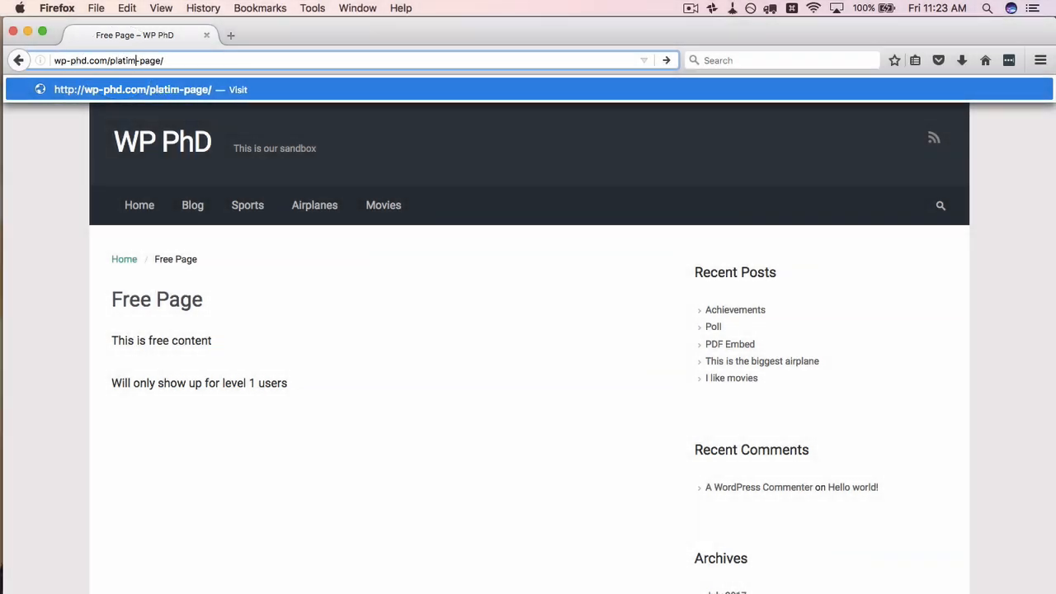
pyautogui.write('m')
pyautogui.press('BackSpace')
pyautogui.press('BackSpace')
pyautogui.press('BackSpace')
pyautogui.write('num')
pyautogui.press('Return')
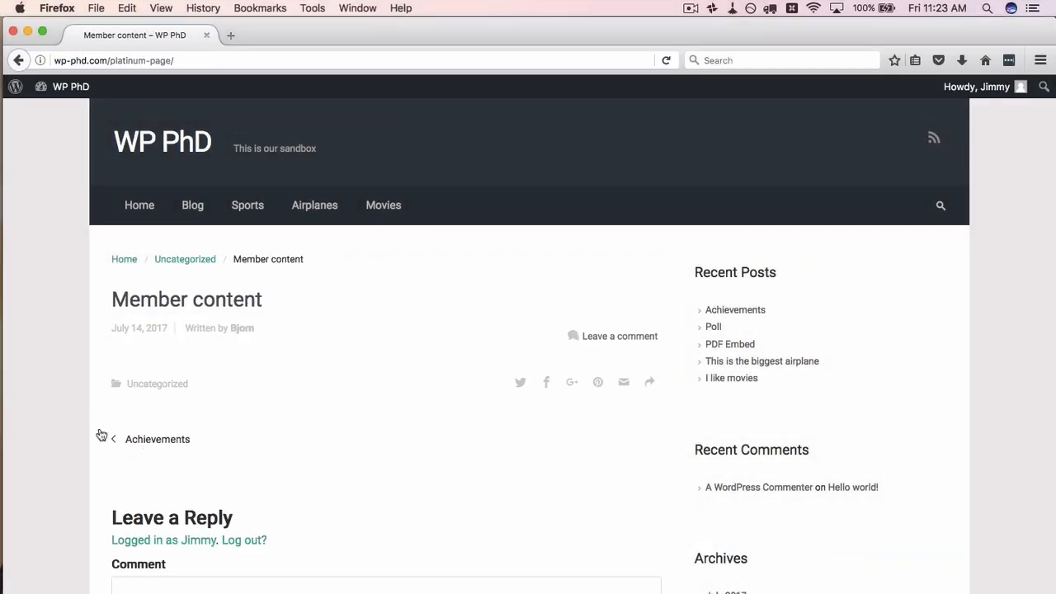
pyautogui.scroll(-2, 95, 425)
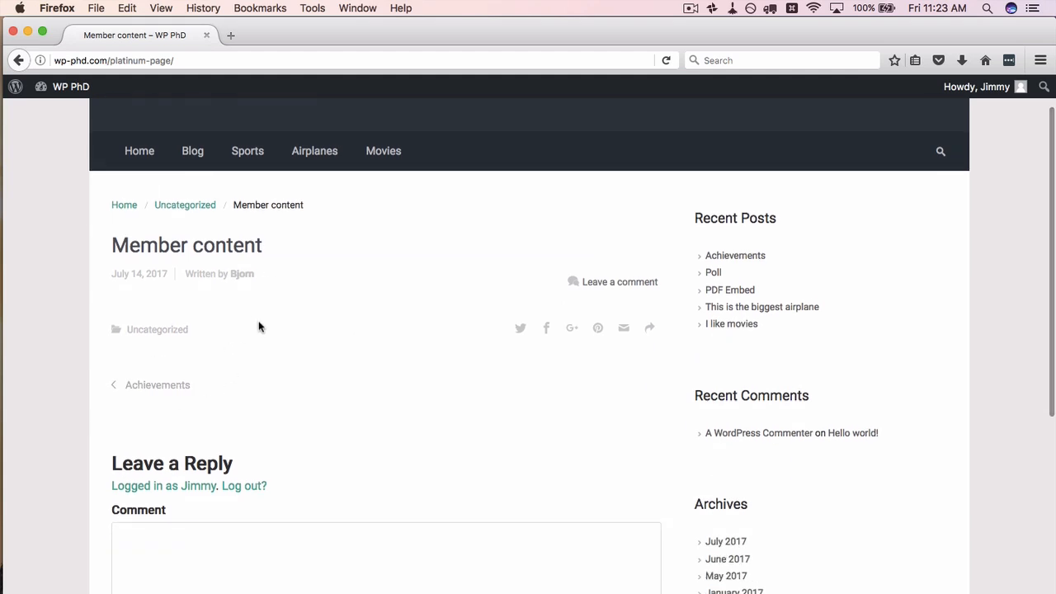
pyautogui.press('super+Tab')
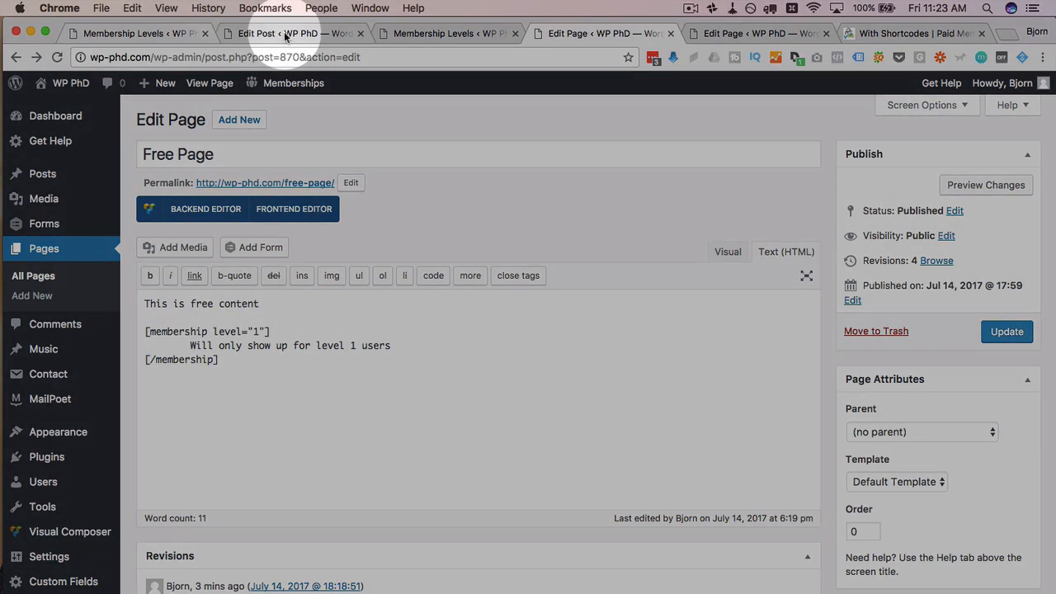
# Step: Open the Member content post and review its membership shortcode and category protection note
pyautogui.click(285, 35)
pyautogui.moveTo(231, 351); pyautogui.dragTo(124, 319)
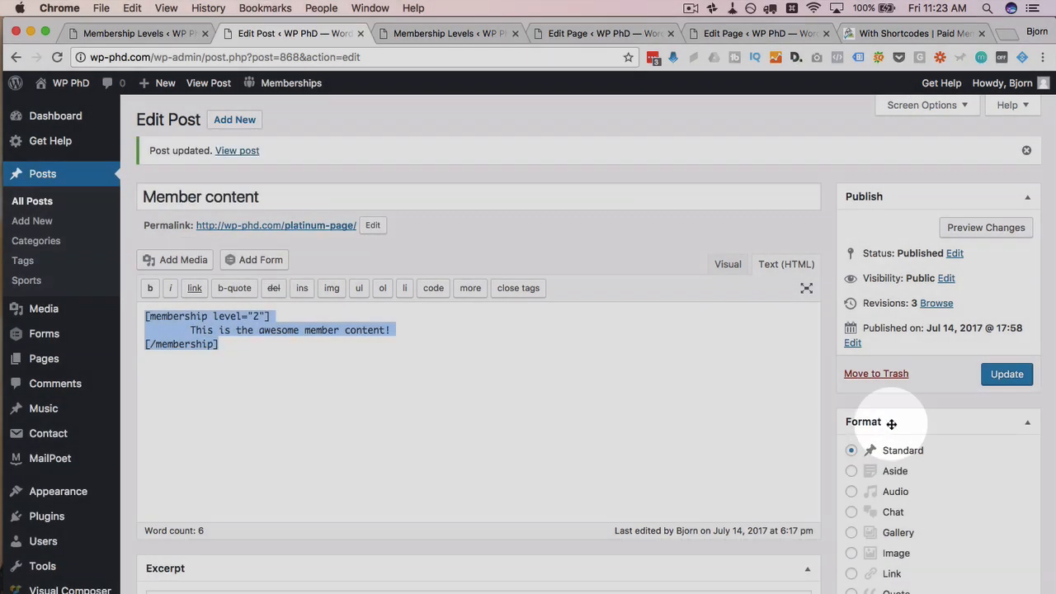
pyautogui.scroll(-15, 825, 330)
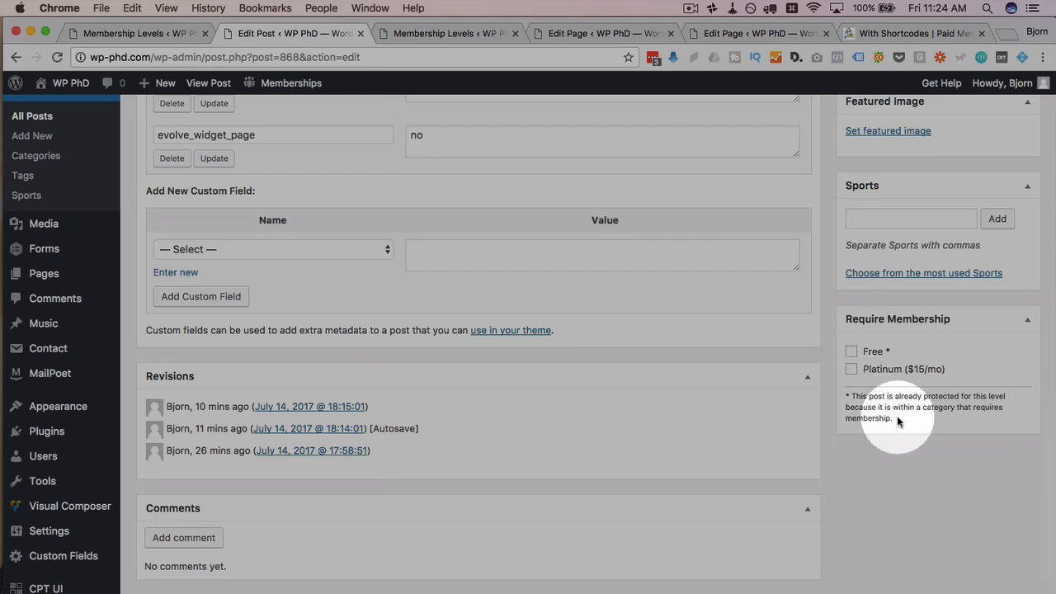
pyautogui.moveTo(898, 422); pyautogui.dragTo(846, 400)
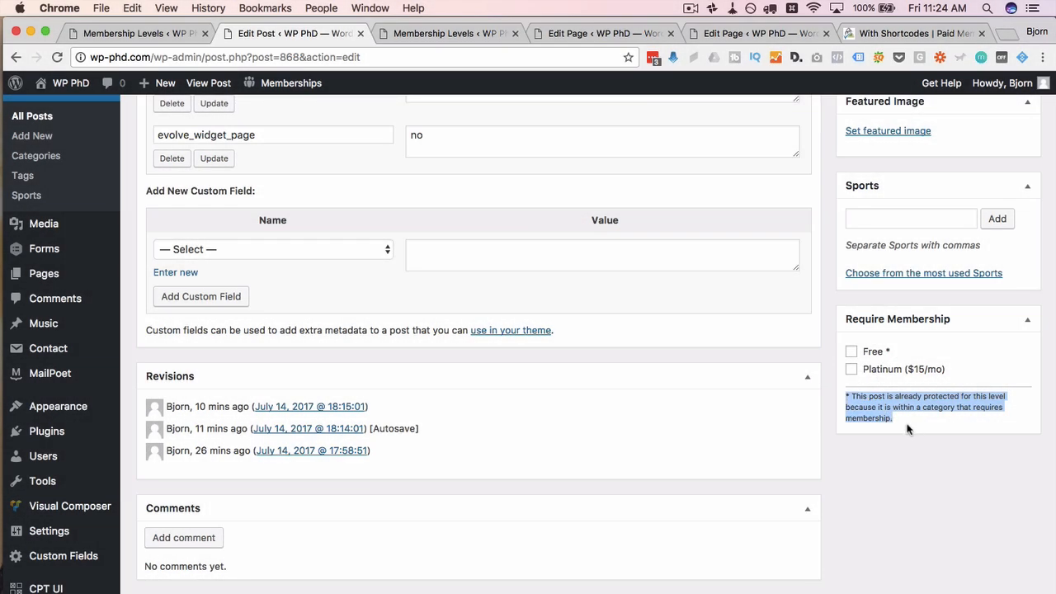
pyautogui.scroll(10, 867, 387)
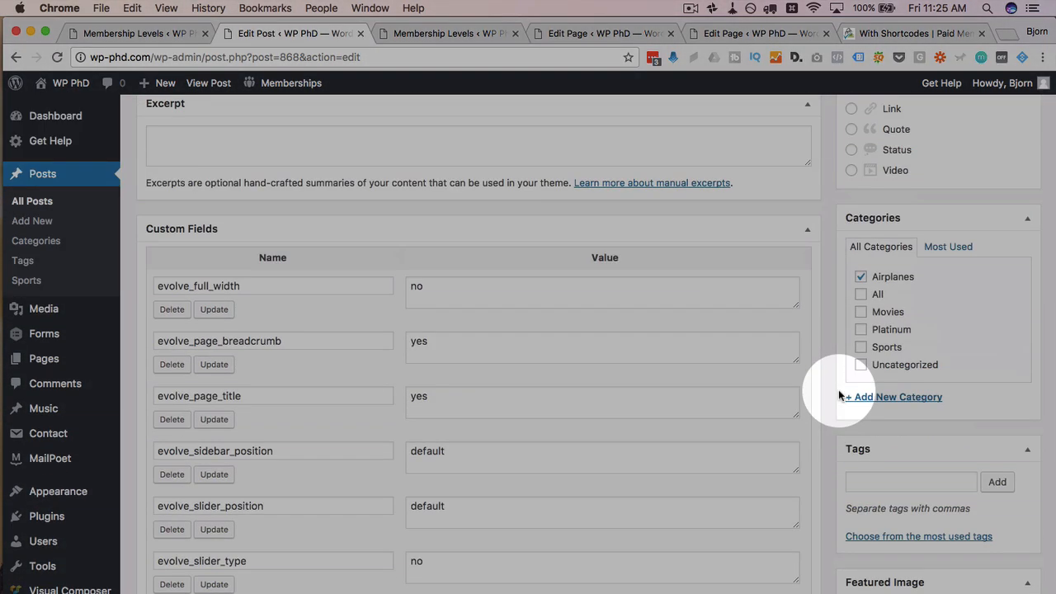
# Step: Put the post in Airplanes, require Platinum ($15/mo) membership, and update it
pyautogui.click(861, 276)
pyautogui.scroll(-10, 829, 333)
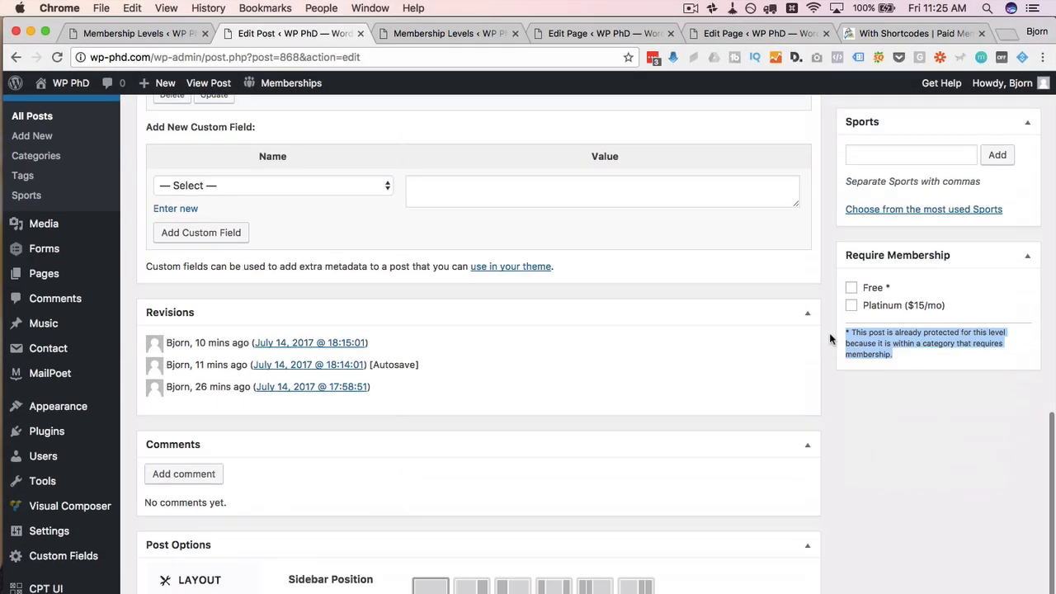
pyautogui.click(877, 296)
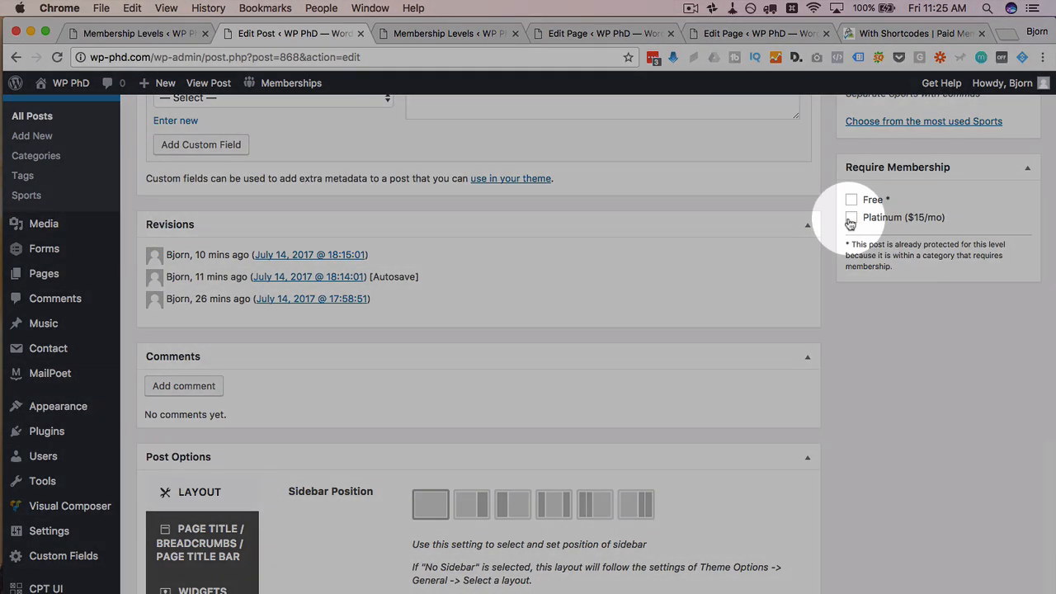
pyautogui.click(851, 217)
pyautogui.scroll(15, 829, 291)
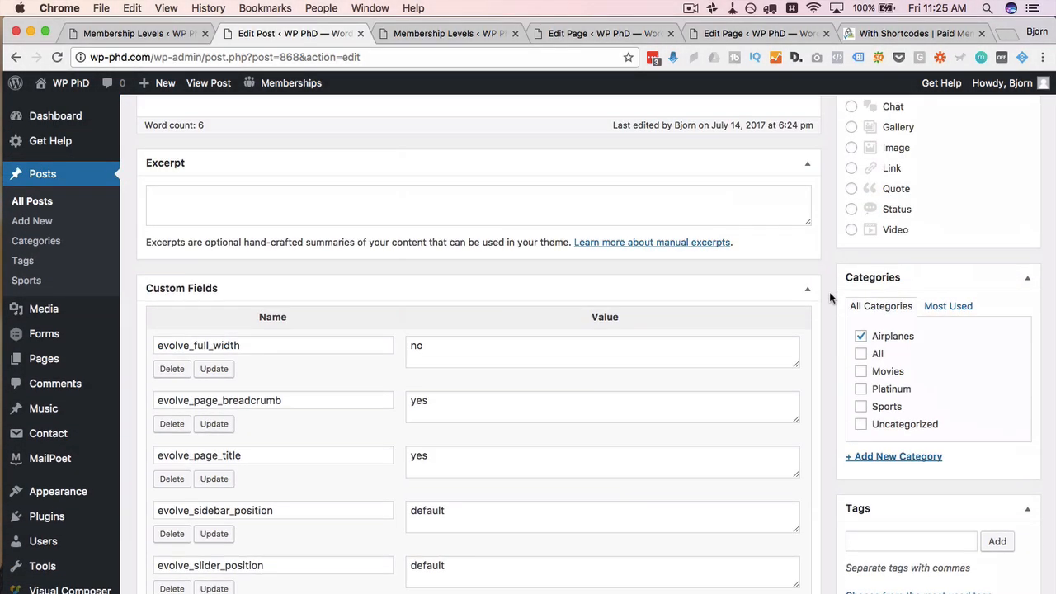
pyautogui.scroll(1, 830, 292)
pyautogui.click(1004, 273)
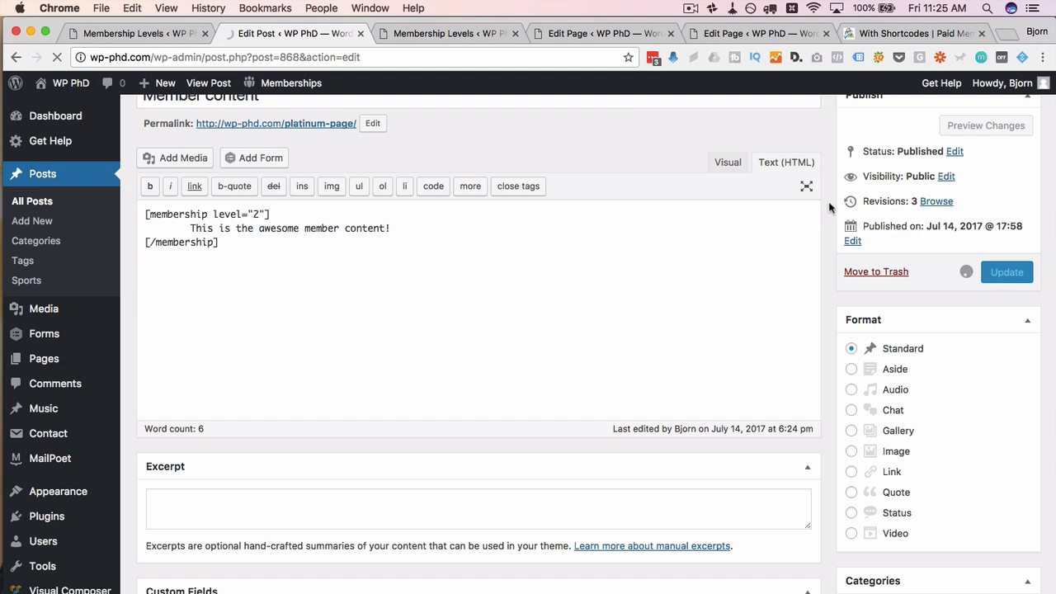
pyautogui.press('super+Tab')
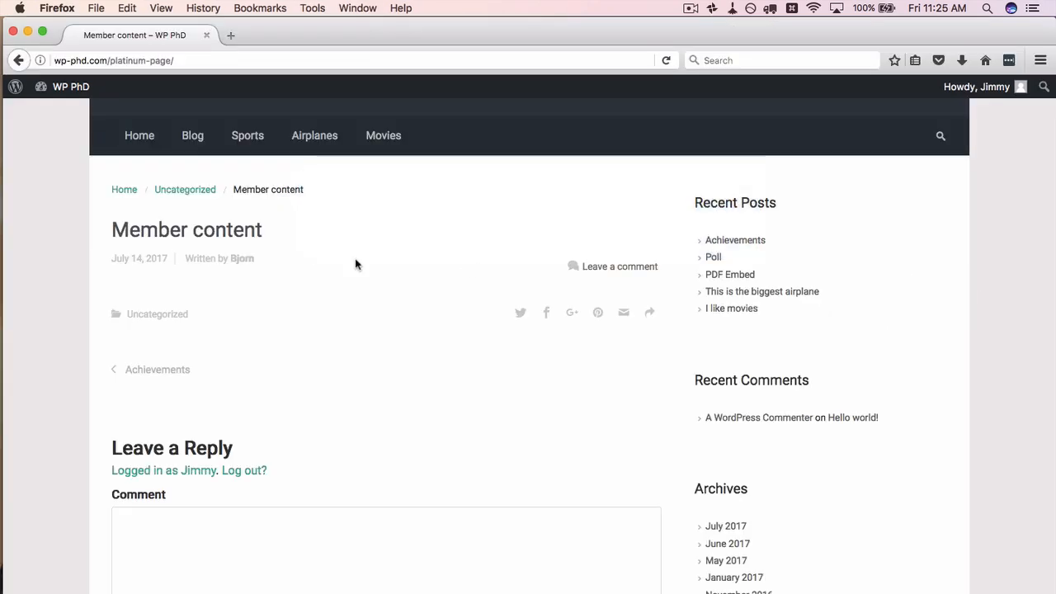
# Step: Reload the Member content page and check its Platinum-members-only message
pyautogui.press('super+r')
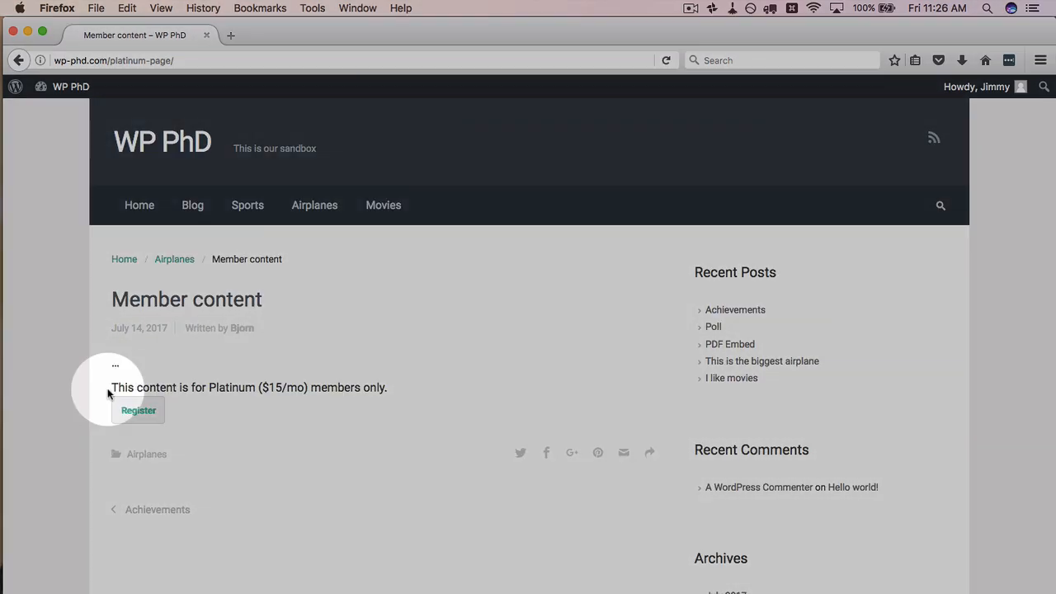
pyautogui.moveTo(110, 387); pyautogui.dragTo(390, 386)
pyautogui.click(357, 393)
pyautogui.scroll(-1, 358, 392)
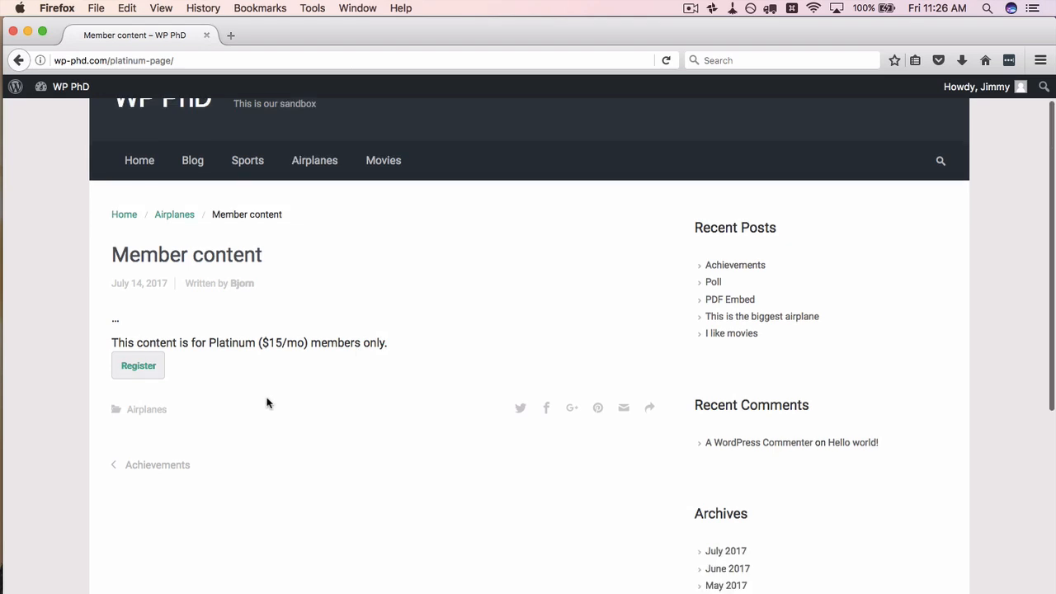
# Step: Load /free-page/ and compare its level 1 users content
pyautogui.click(144, 60)
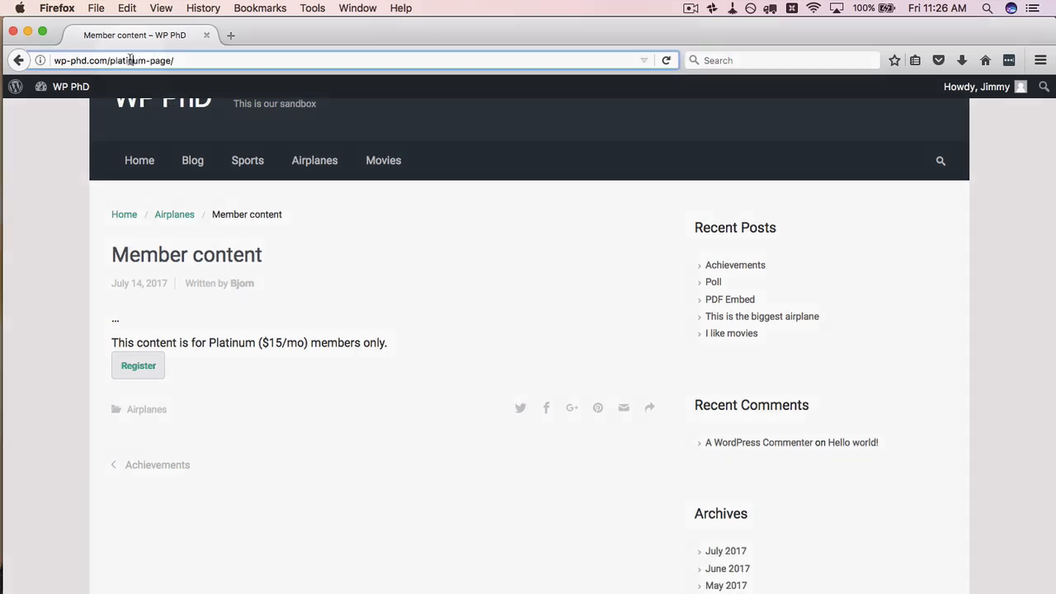
pyautogui.moveTo(144, 61); pyautogui.dragTo(108, 60)
pyautogui.write('free')
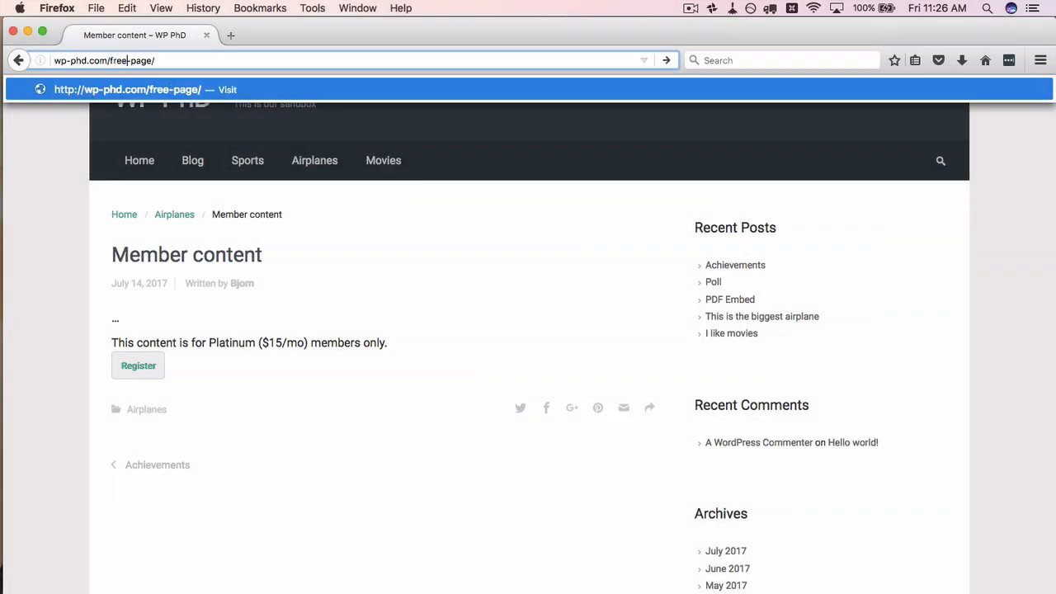
pyautogui.press('Return')
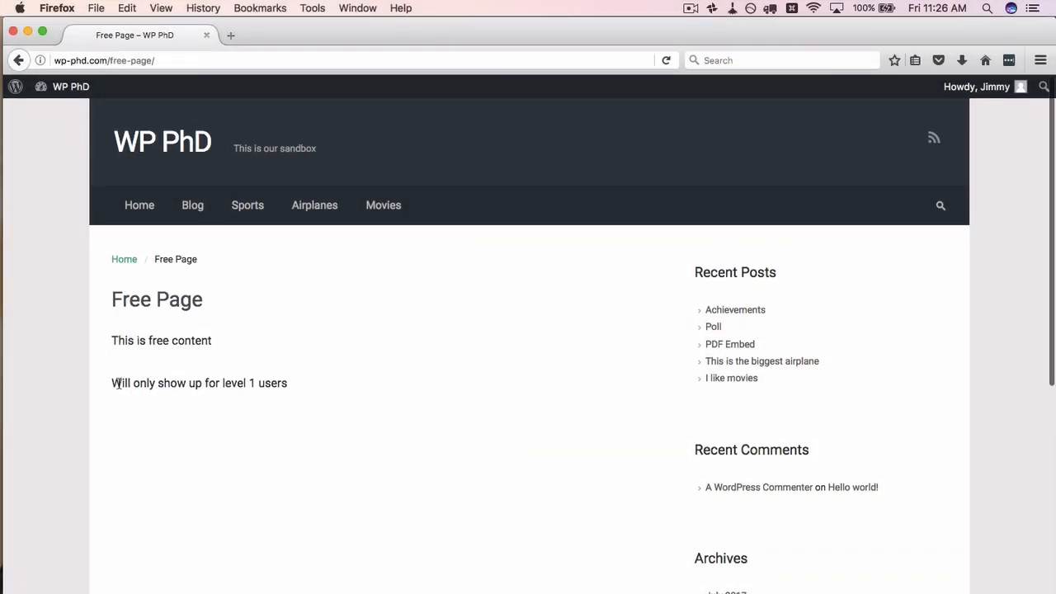
pyautogui.moveTo(118, 383)
pyautogui.mouseDown()
pyautogui.moveTo(304, 382)
pyautogui.moveTo(141, 335)
pyautogui.moveTo(118, 384)
pyautogui.mouseUp()
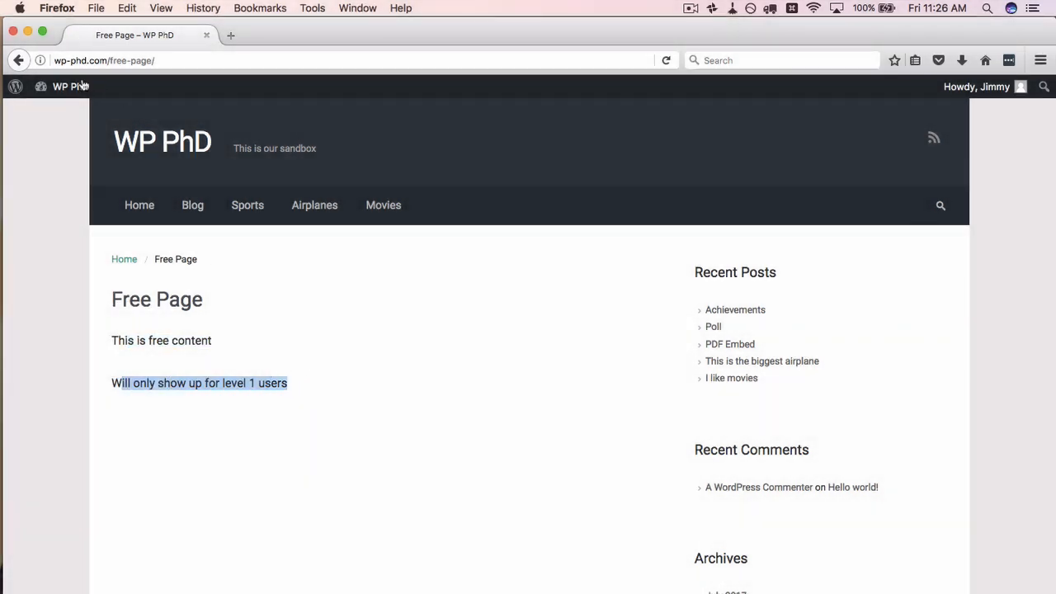
# Step: Return to the Member content post, note the Platinum ($15/mo) requirement, and choose Register
pyautogui.click(19, 61)
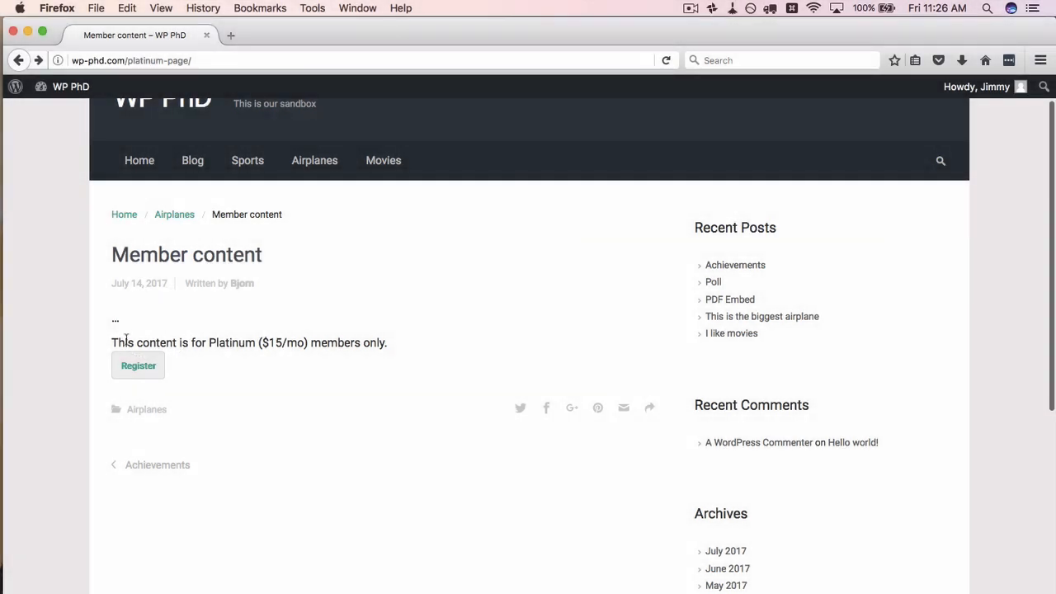
pyautogui.click(115, 342)
pyautogui.moveTo(116, 343); pyautogui.dragTo(281, 347)
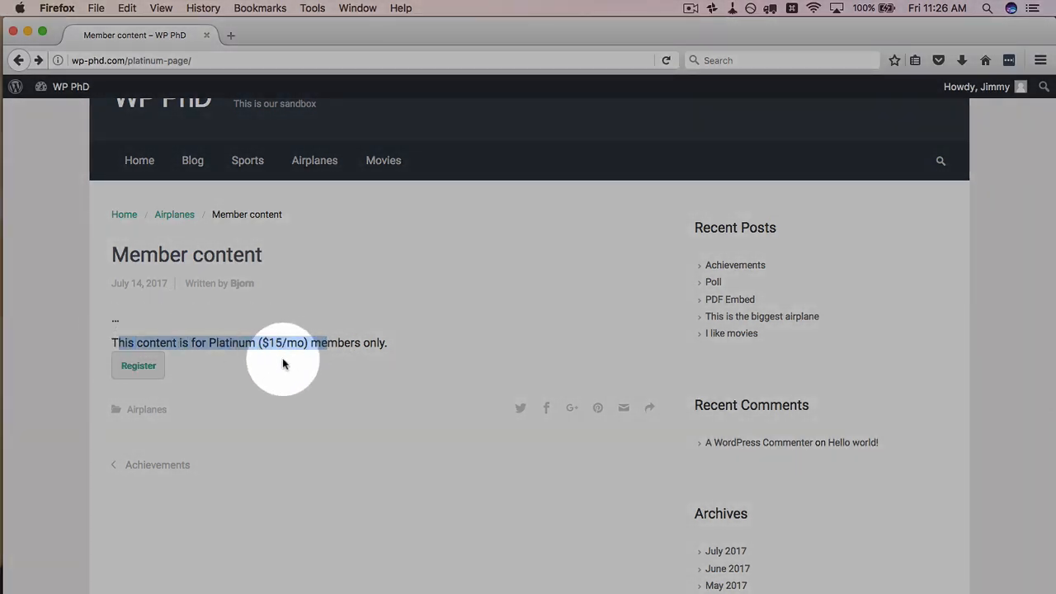
pyautogui.click(241, 352)
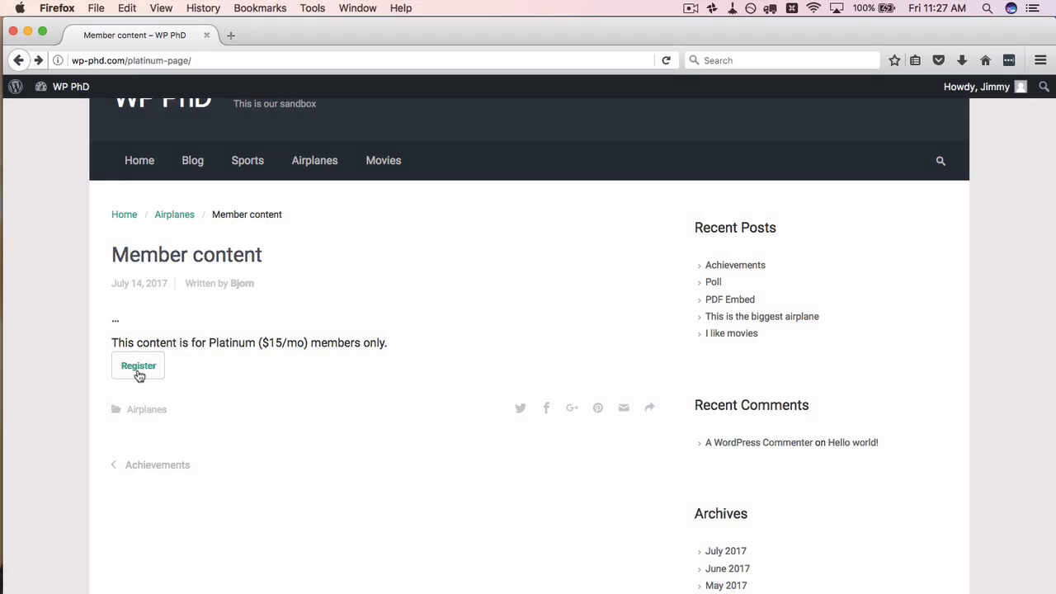
pyautogui.click(138, 367)
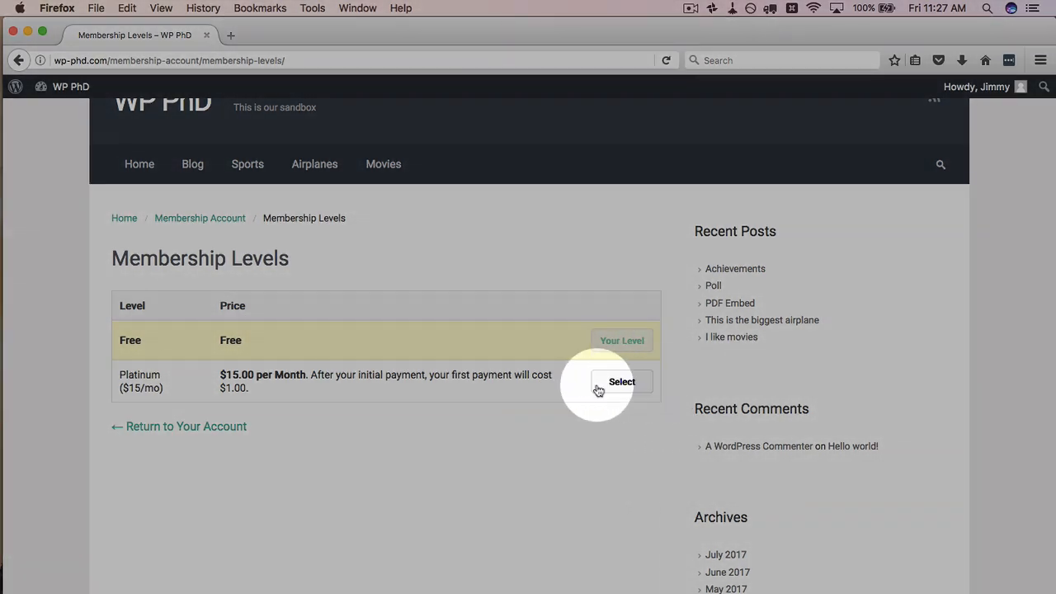
# Step: Switch from the Membership Levels page back to the WordPress admin in Chrome
pyautogui.press('super+Tab')
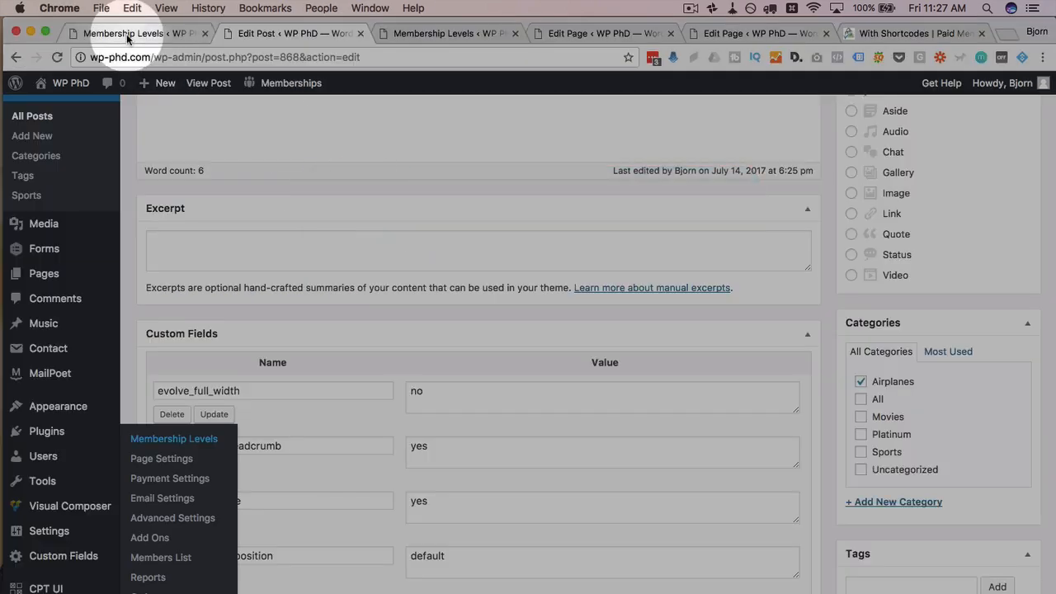
# Step: Open the Paid Memberships Pro Payment Gateway & SSL settings
pyautogui.click(126, 34)
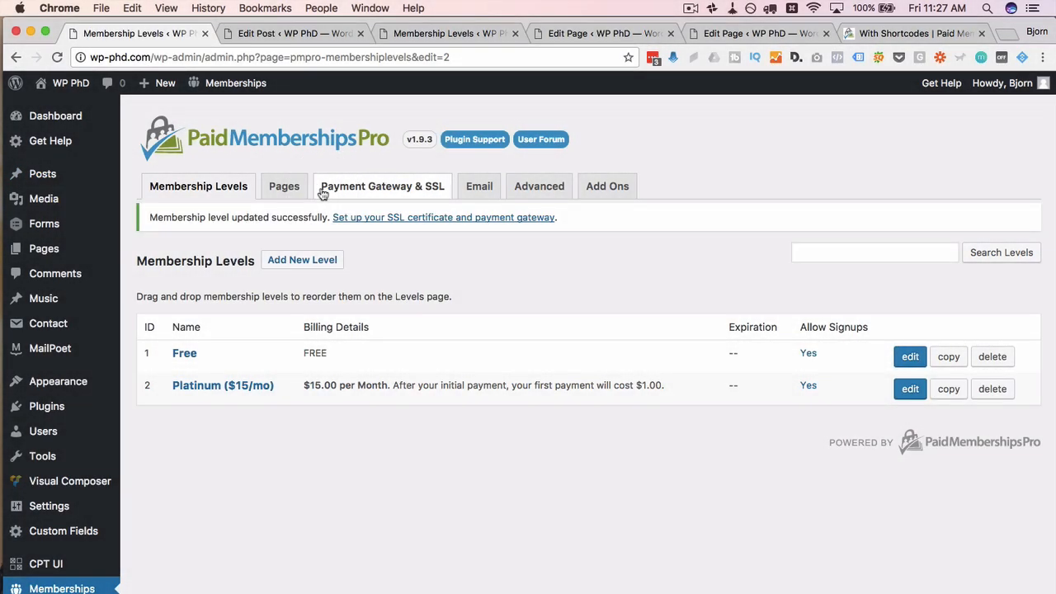
pyautogui.click(376, 192)
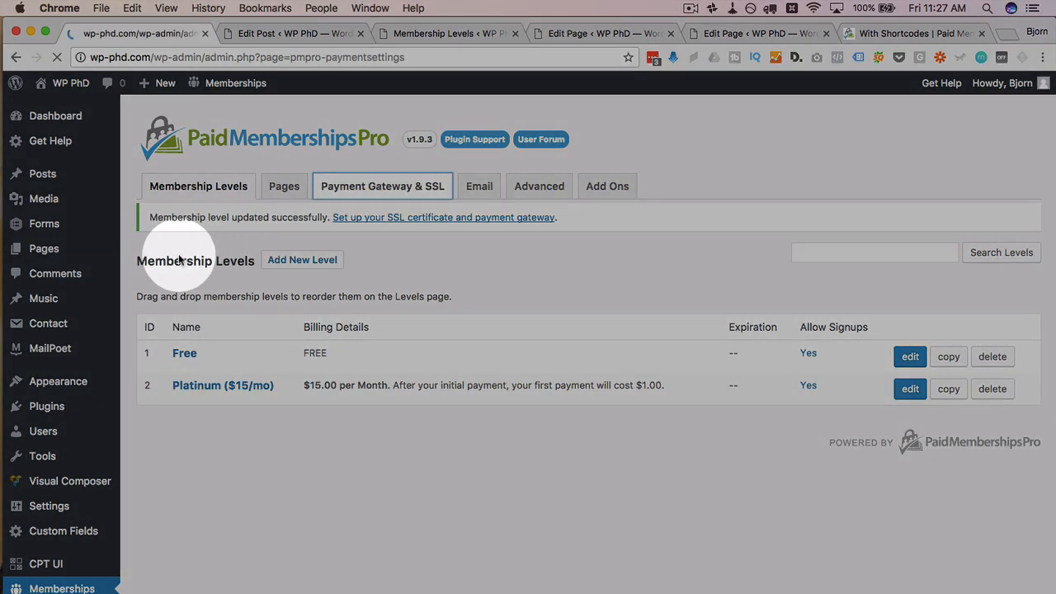
pyautogui.scroll(-3, 203, 316)
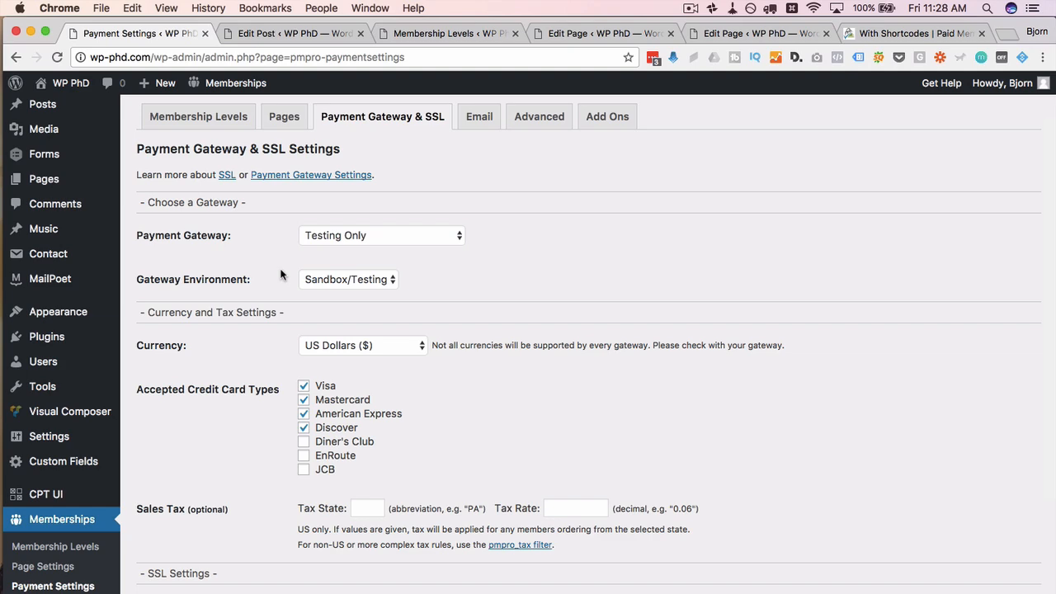
pyautogui.scroll(-1, 285, 239)
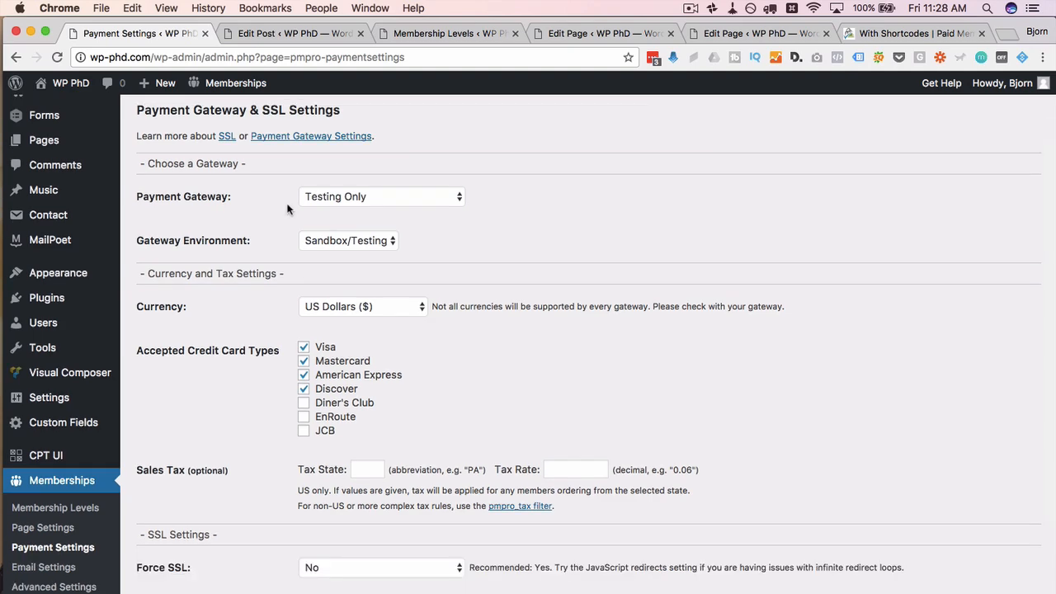
# Step: Choose Stripe as the payment gateway with the Sandbox/Testing environment
pyautogui.click(298, 198)
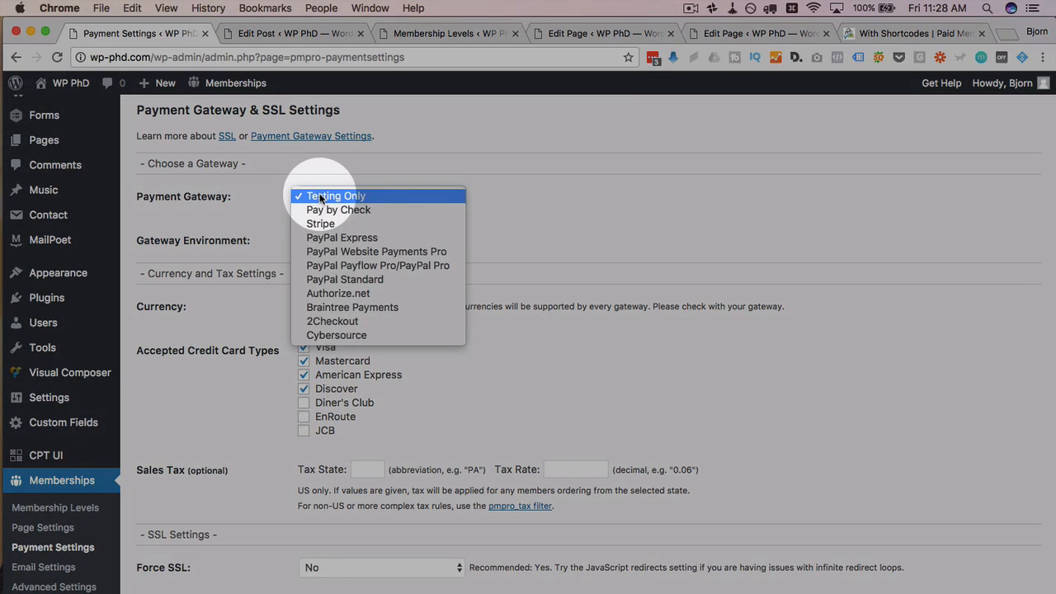
pyautogui.click(330, 224)
pyautogui.scroll(-1, 363, 210)
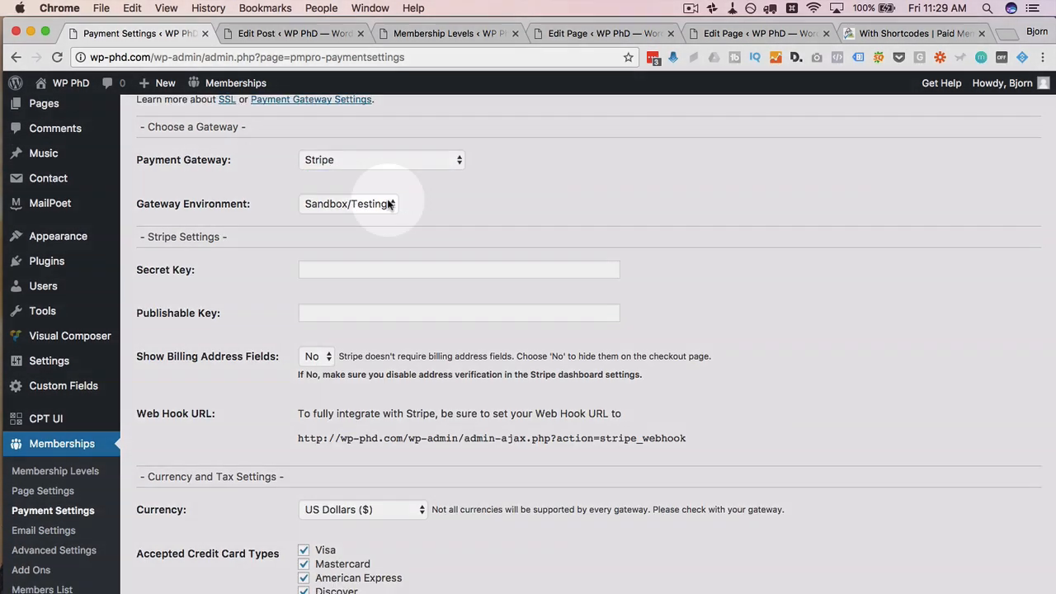
pyautogui.click(371, 204)
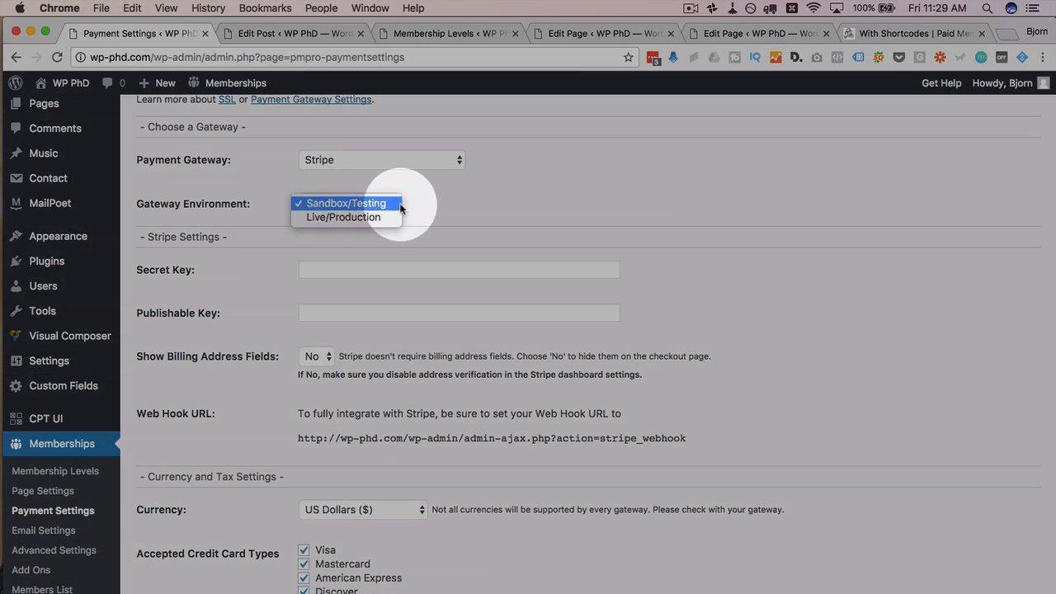
pyautogui.click(377, 205)
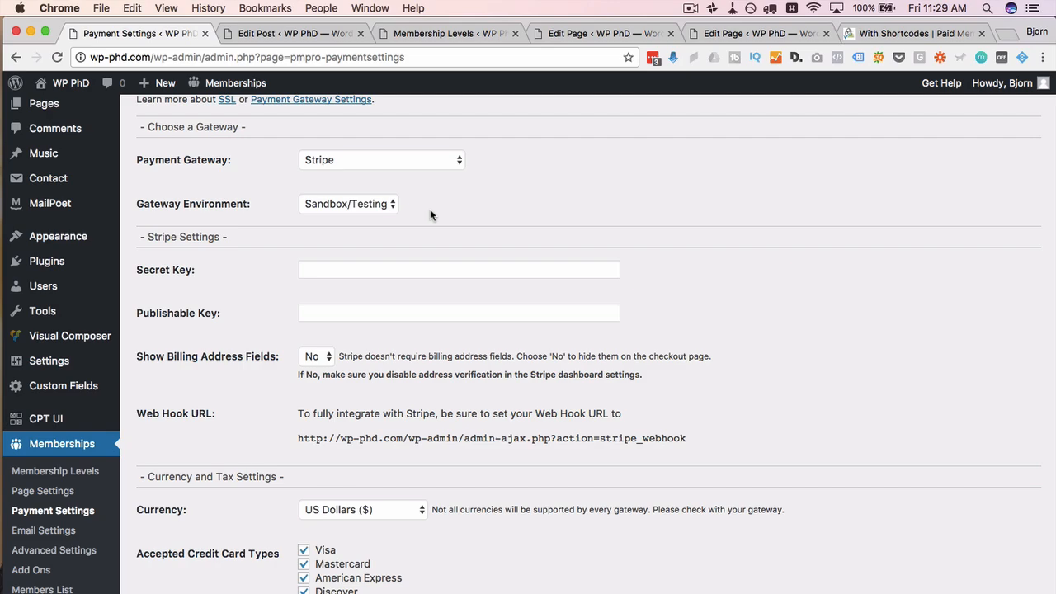
pyautogui.hotkey('ctrl', 't')
# Step: Go to stripe.co and open Stripe's pricing page
pyautogui.write('stripe.co')
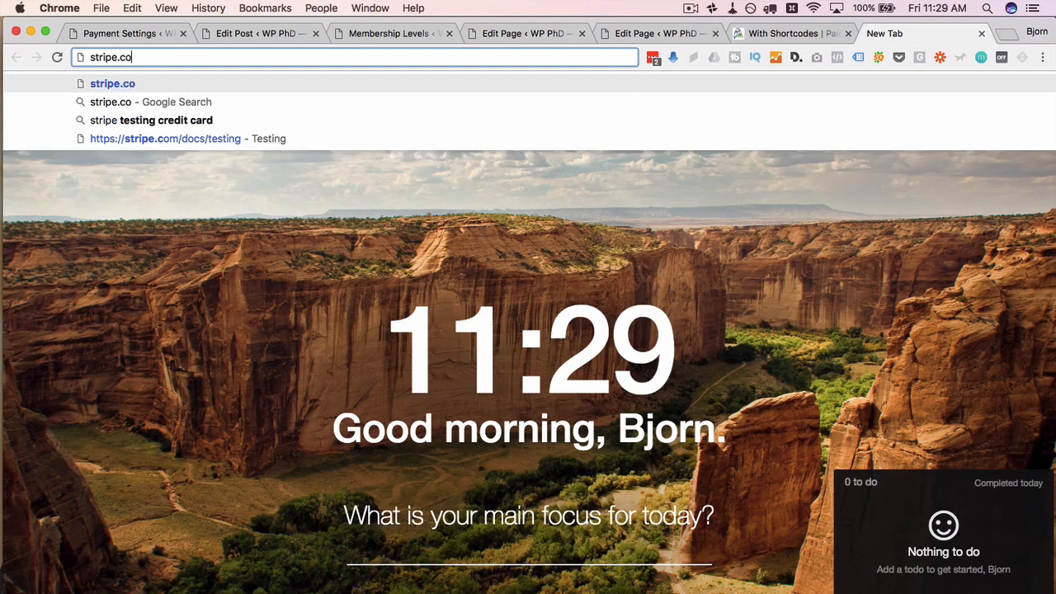
pyautogui.press('Return')
pyautogui.click(667, 96)
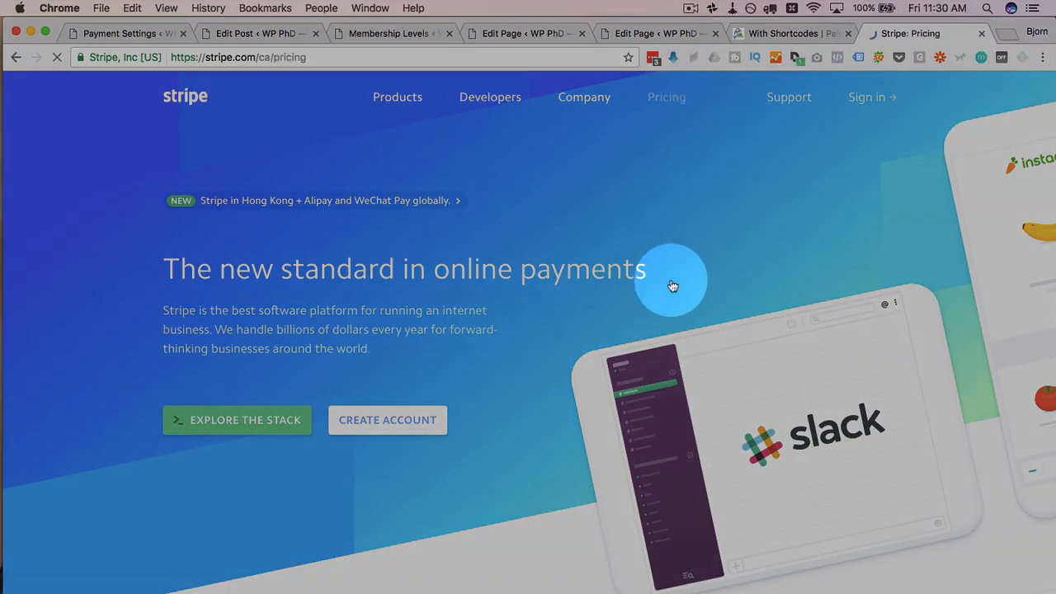
pyautogui.scroll(-3, 161, 295)
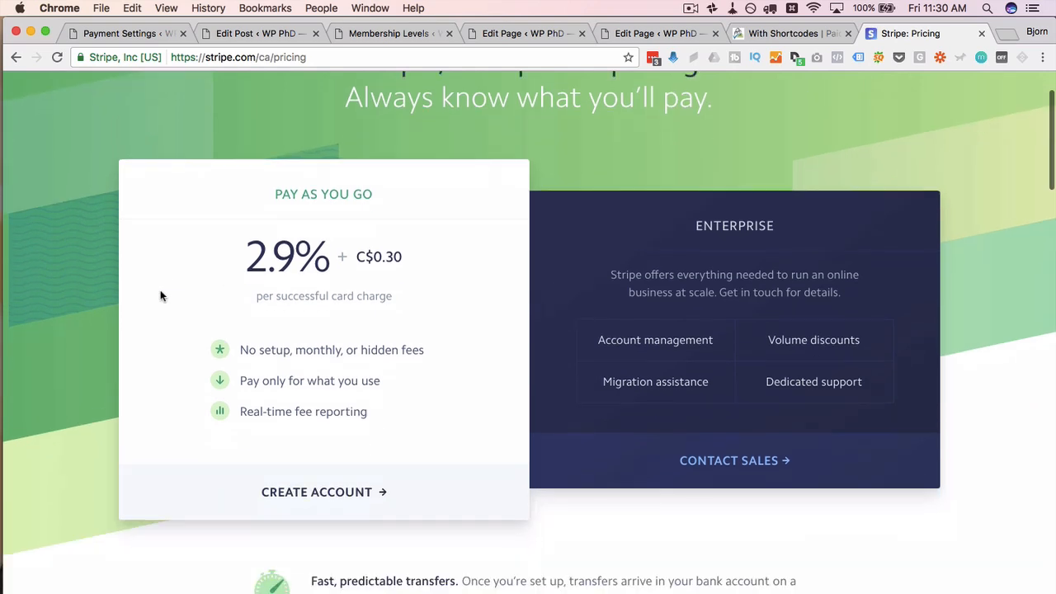
pyautogui.scroll(-1, 161, 295)
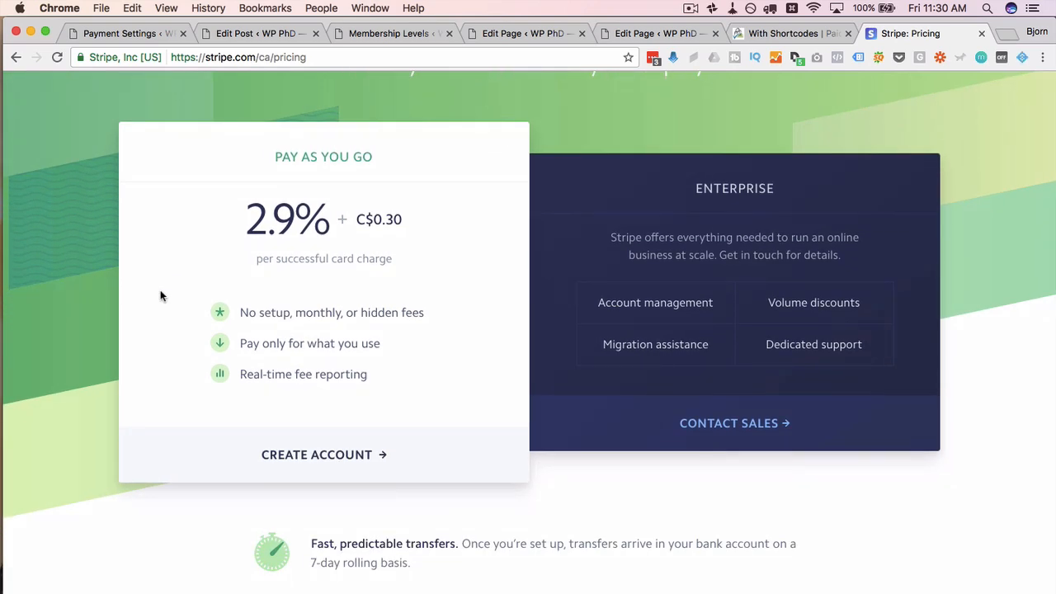
# Step: Point out the 2.9% card rate, the C$0.30 per-charge fee and Volume discounts
pyautogui.moveTo(246, 220); pyautogui.dragTo(405, 218)
pyautogui.click(216, 244)
pyautogui.moveTo(414, 227); pyautogui.dragTo(374, 219)
pyautogui.click(366, 219)
pyautogui.moveTo(249, 220); pyautogui.dragTo(299, 219)
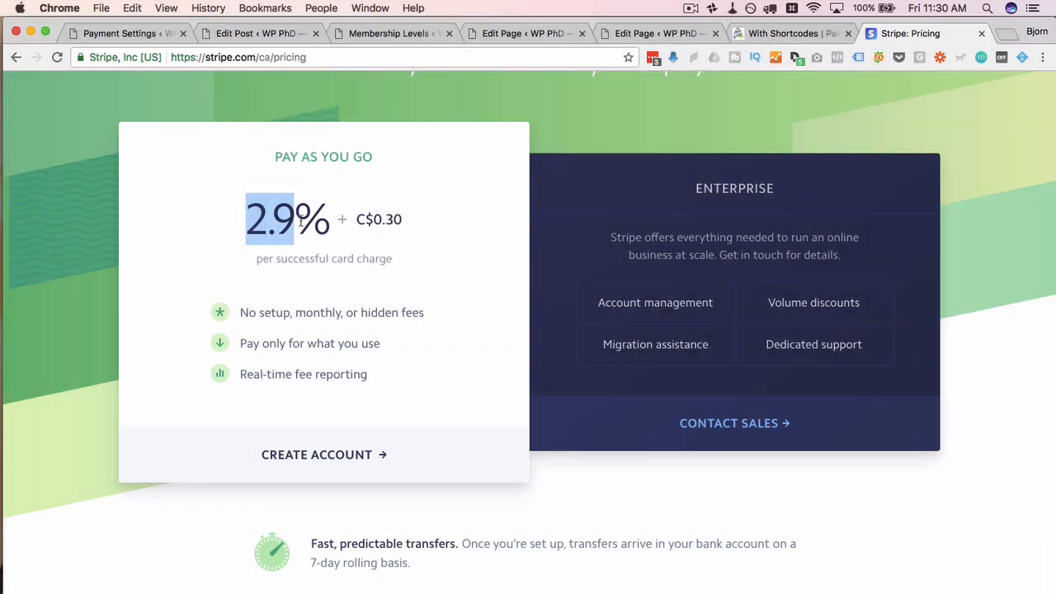
pyautogui.click(182, 240)
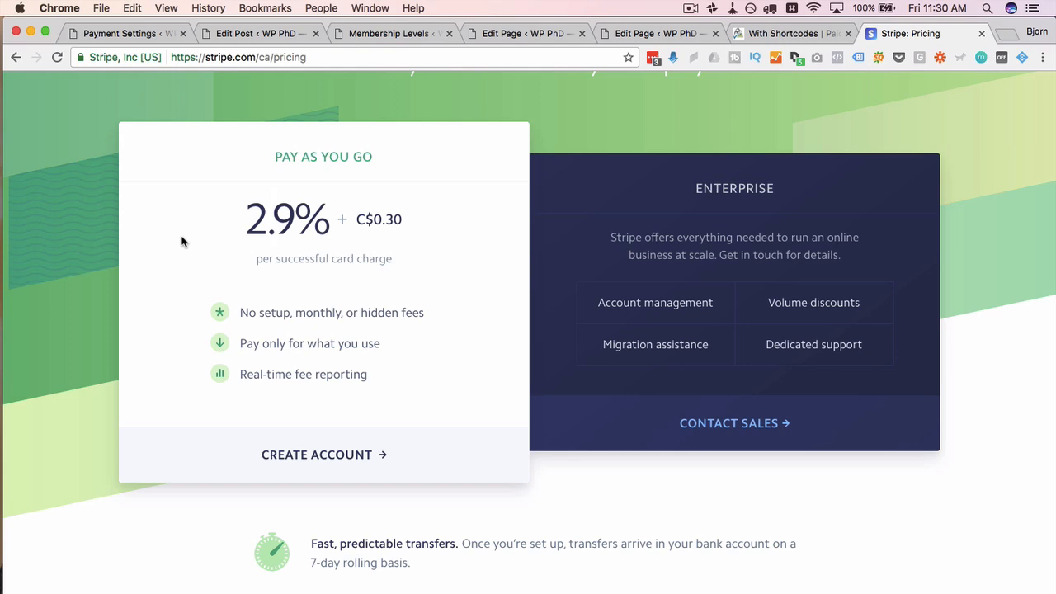
pyautogui.scroll(-2, 183, 255)
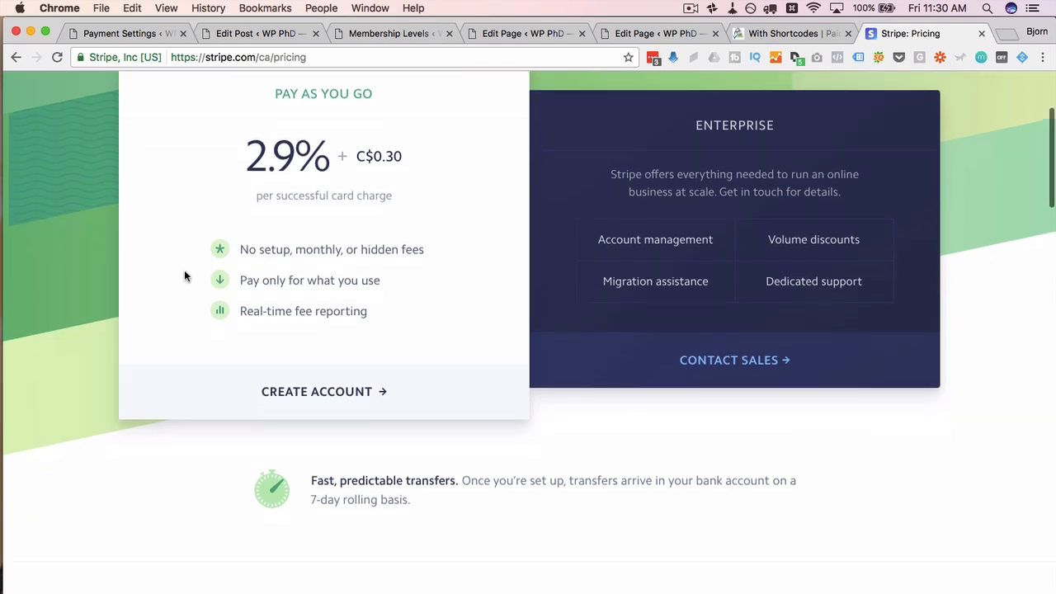
pyautogui.moveTo(402, 156); pyautogui.dragTo(386, 157)
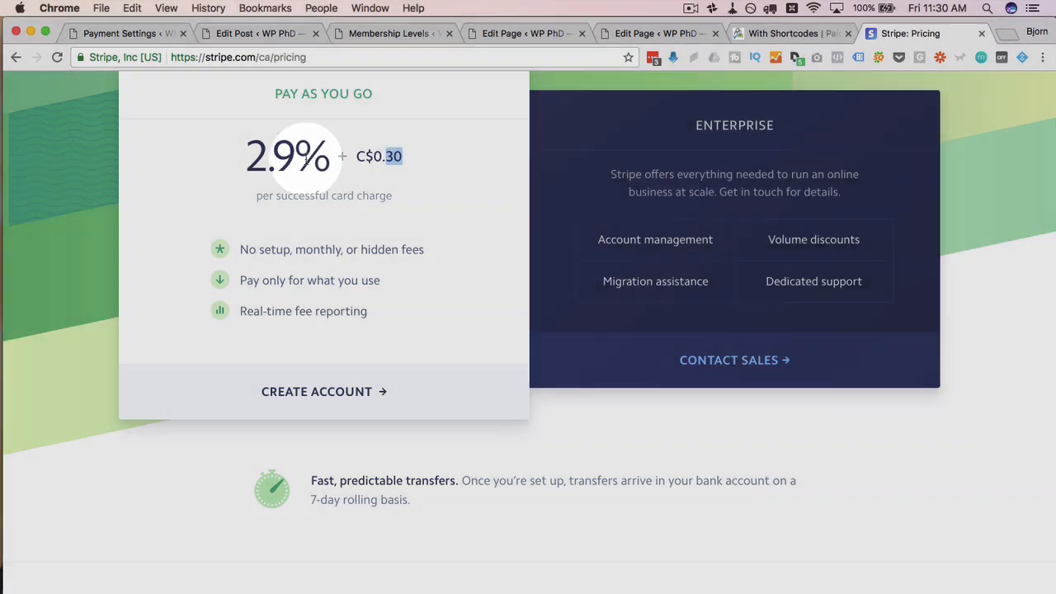
pyautogui.moveTo(294, 157); pyautogui.dragTo(232, 160)
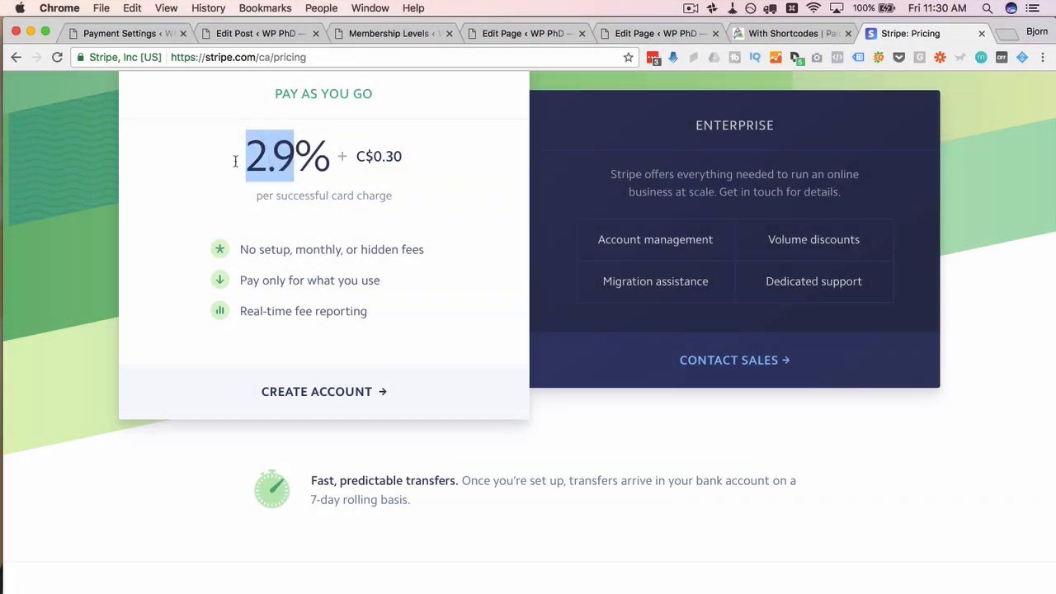
pyautogui.click(236, 166)
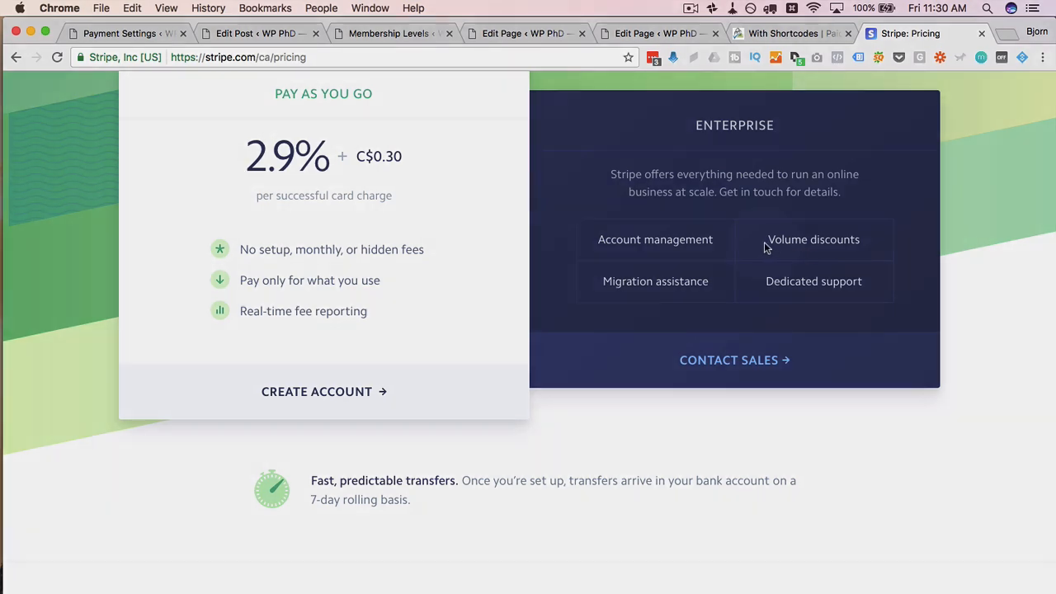
pyautogui.moveTo(766, 240); pyautogui.dragTo(890, 242)
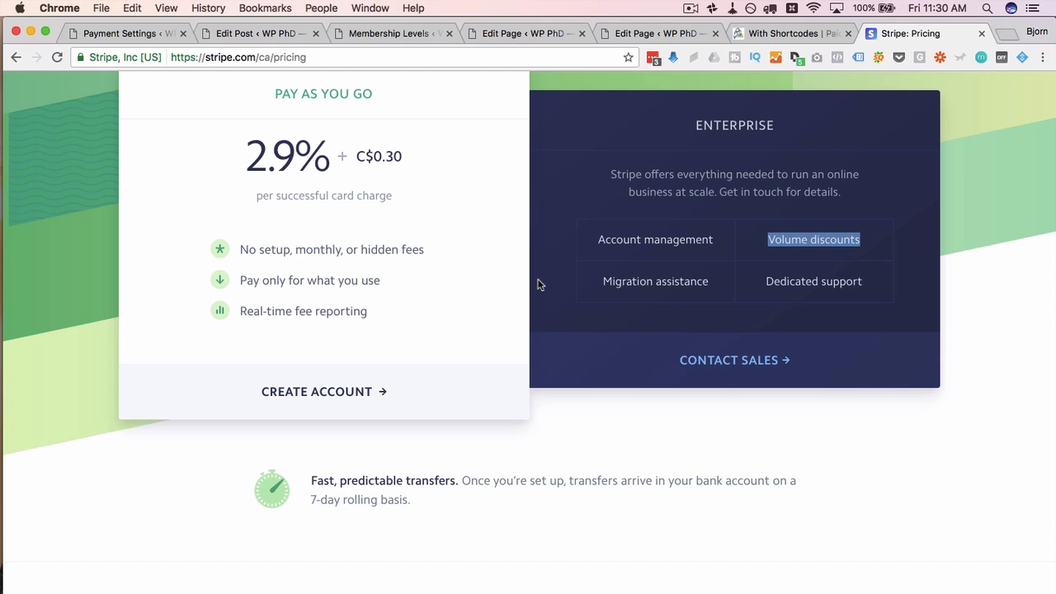
# Step: Highlight the full 2.9% + C$0.30 pay-as-you-go fee several more times
pyautogui.scroll(2, 479, 286)
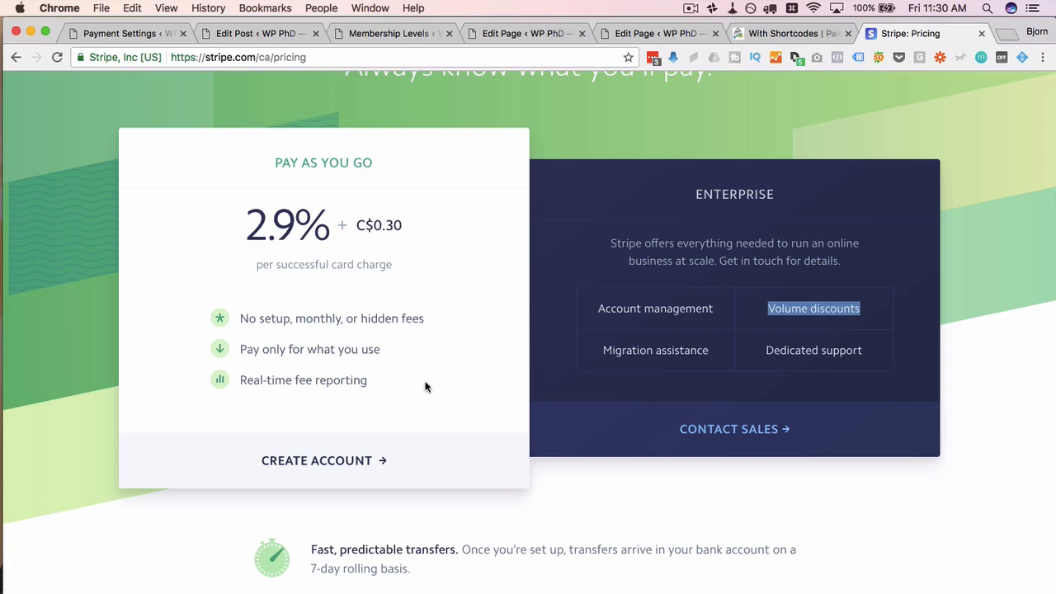
pyautogui.scroll(-1, 467, 389)
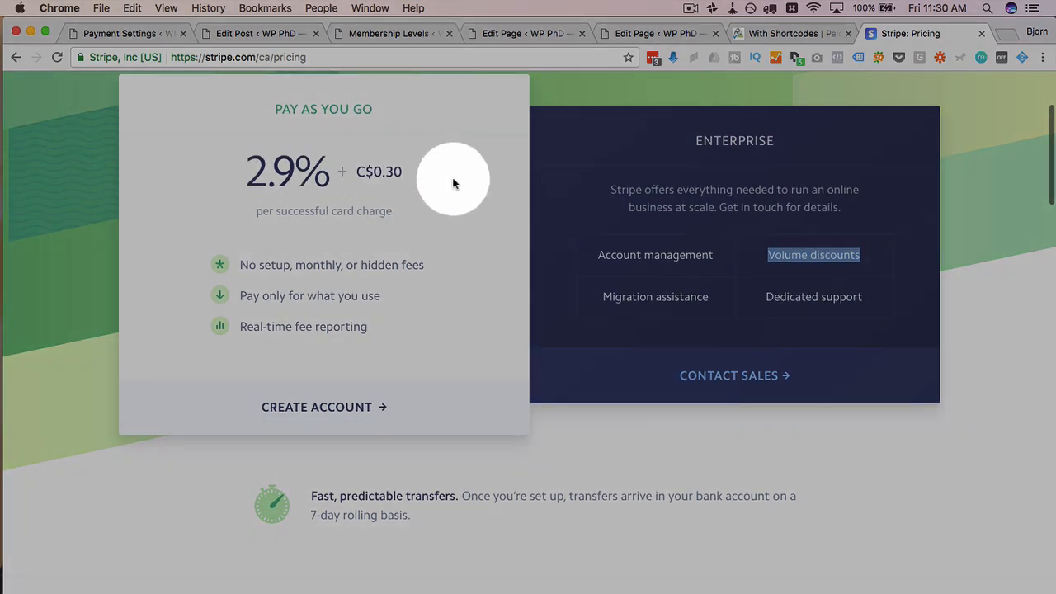
pyautogui.moveTo(216, 174); pyautogui.dragTo(427, 170)
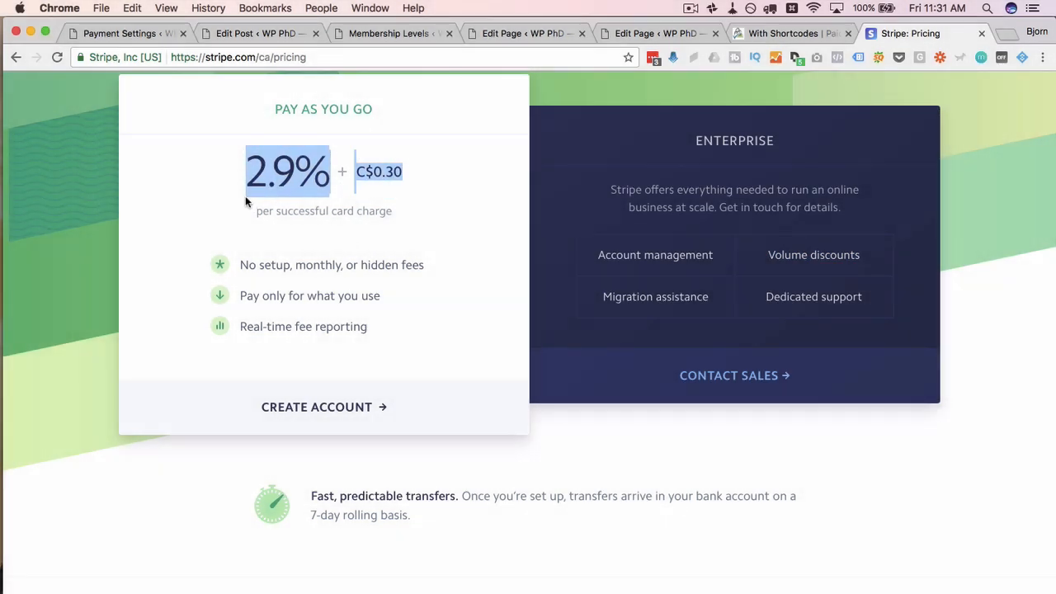
pyautogui.click(347, 233)
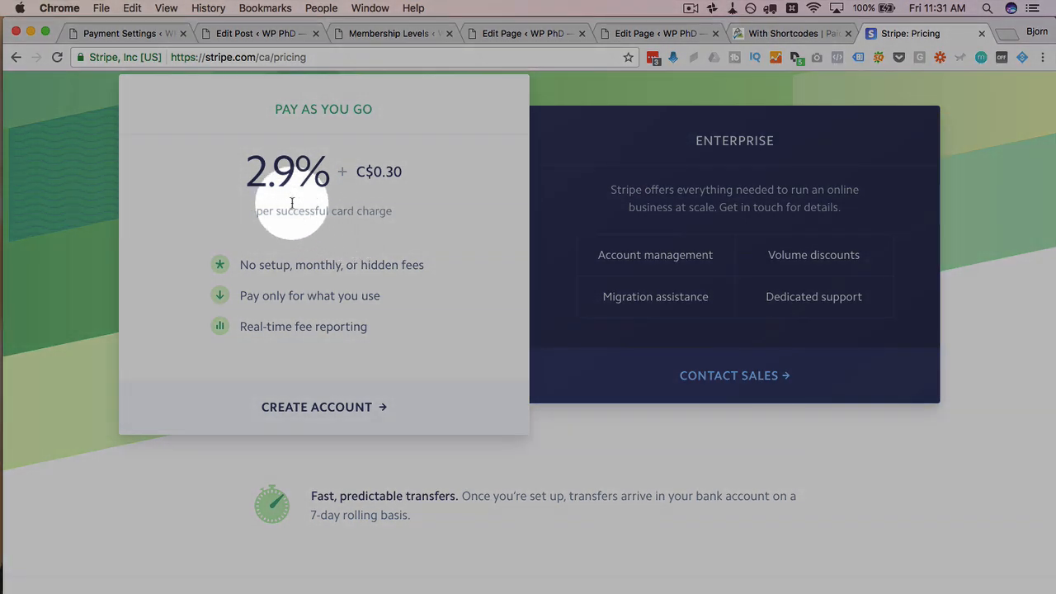
pyautogui.moveTo(248, 179); pyautogui.dragTo(420, 181)
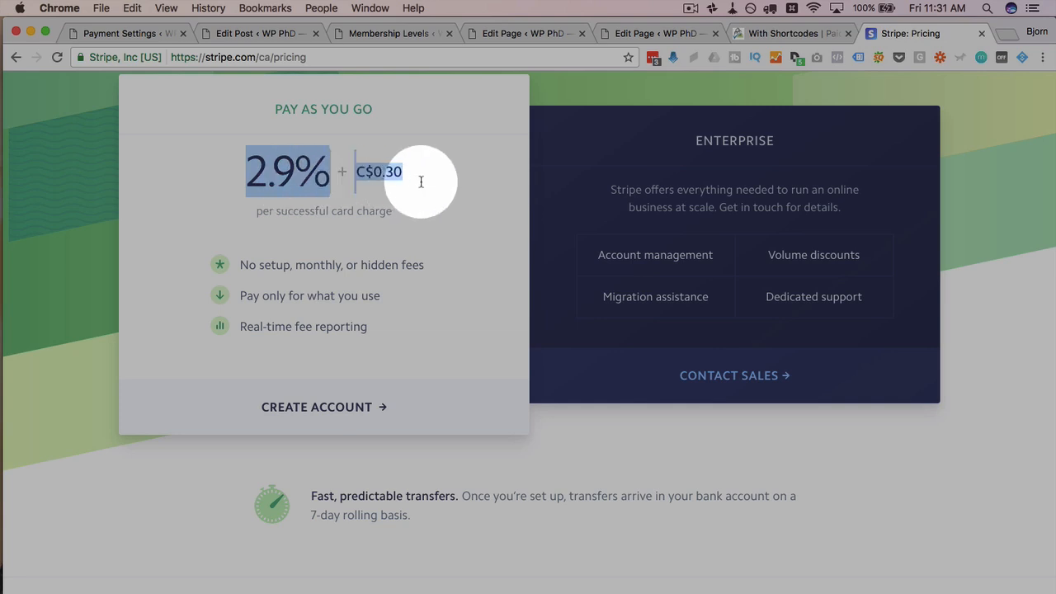
pyautogui.click(421, 181)
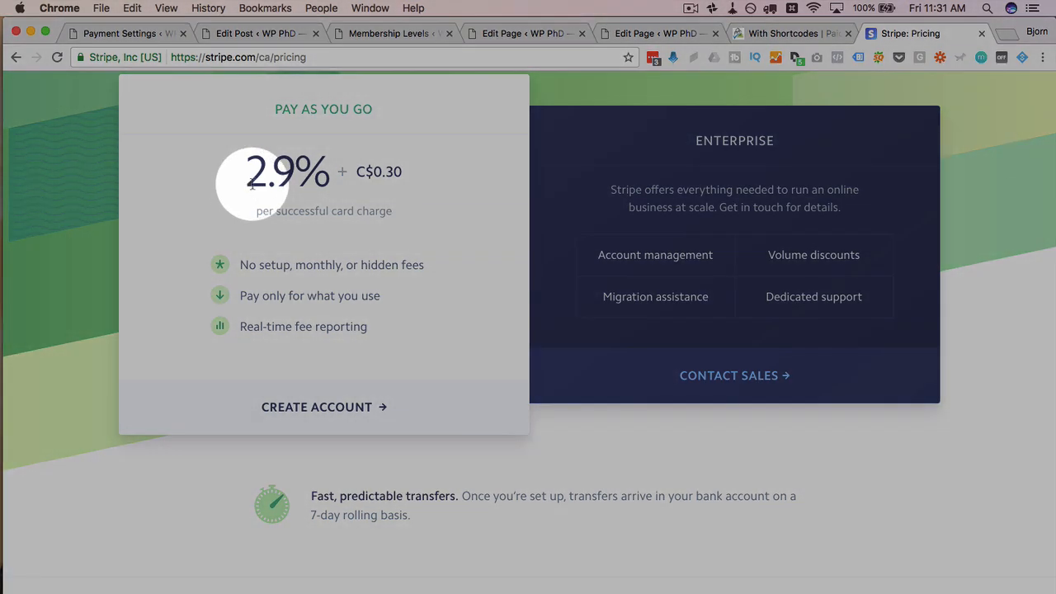
pyautogui.moveTo(255, 182); pyautogui.dragTo(462, 181)
pyautogui.click(454, 192)
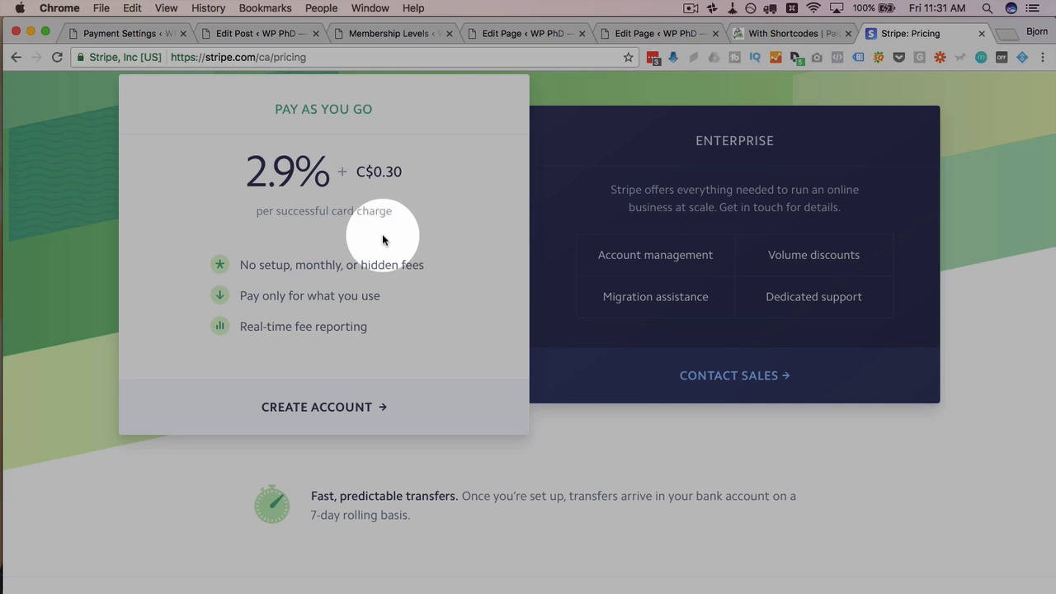
pyautogui.moveTo(245, 172); pyautogui.dragTo(448, 170)
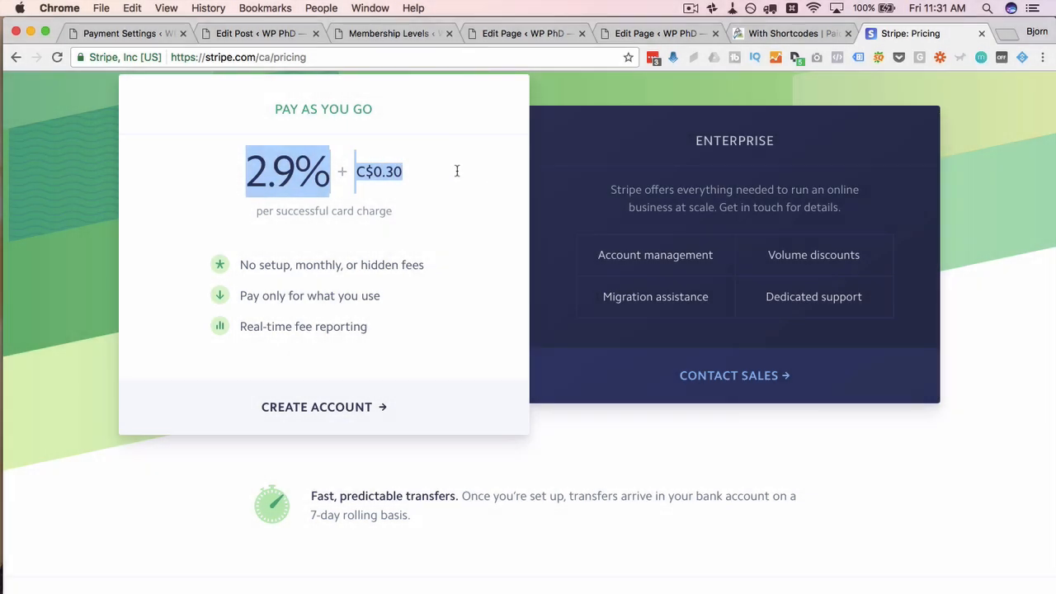
pyautogui.click(443, 233)
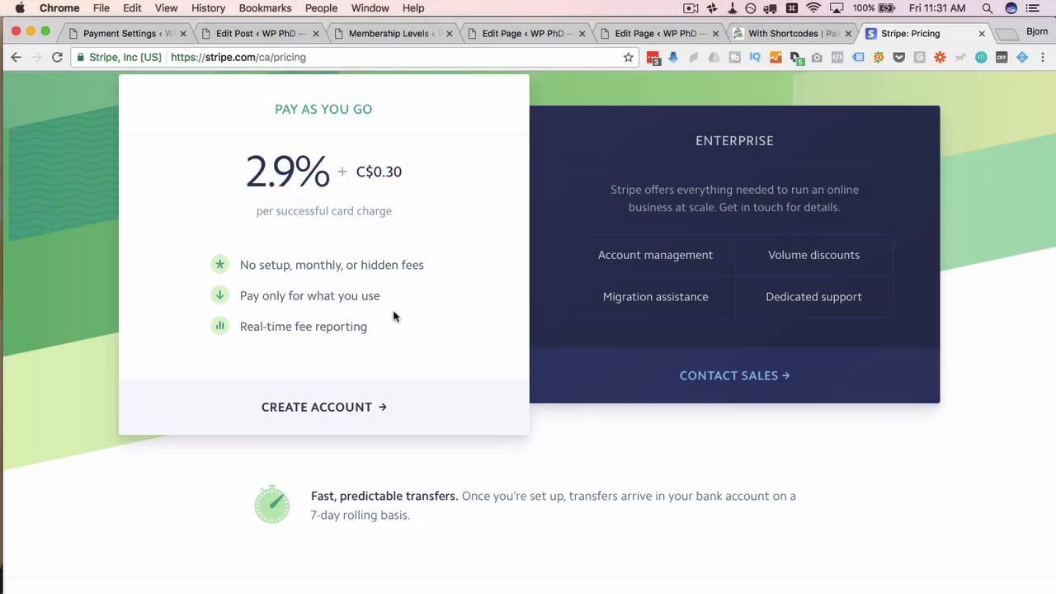
# Step: Submit a Stripe sign-up with an e-mail address, LastPass-generated password and the robot check
pyautogui.click(334, 419)
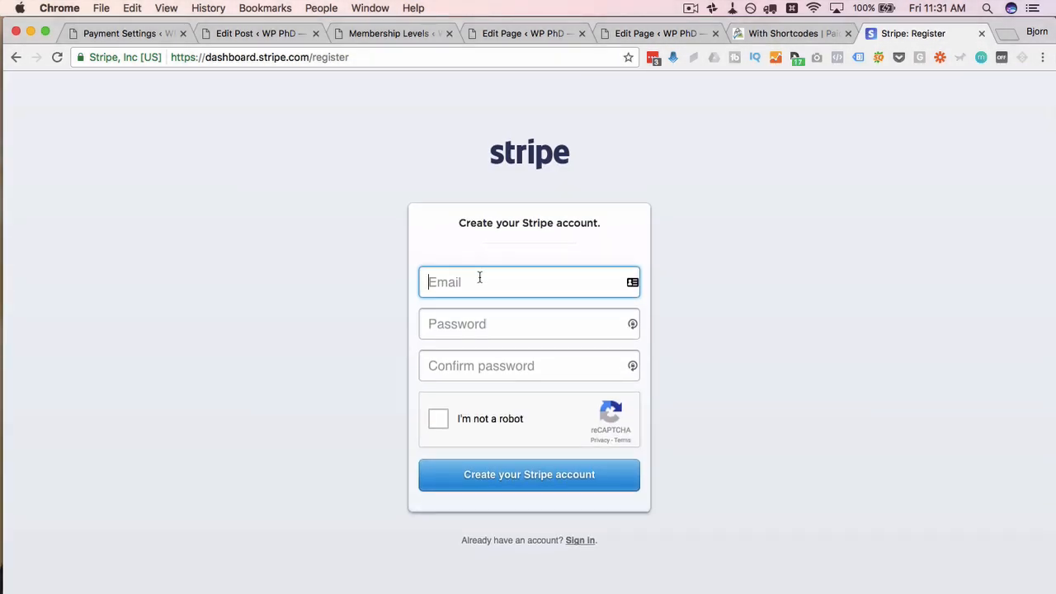
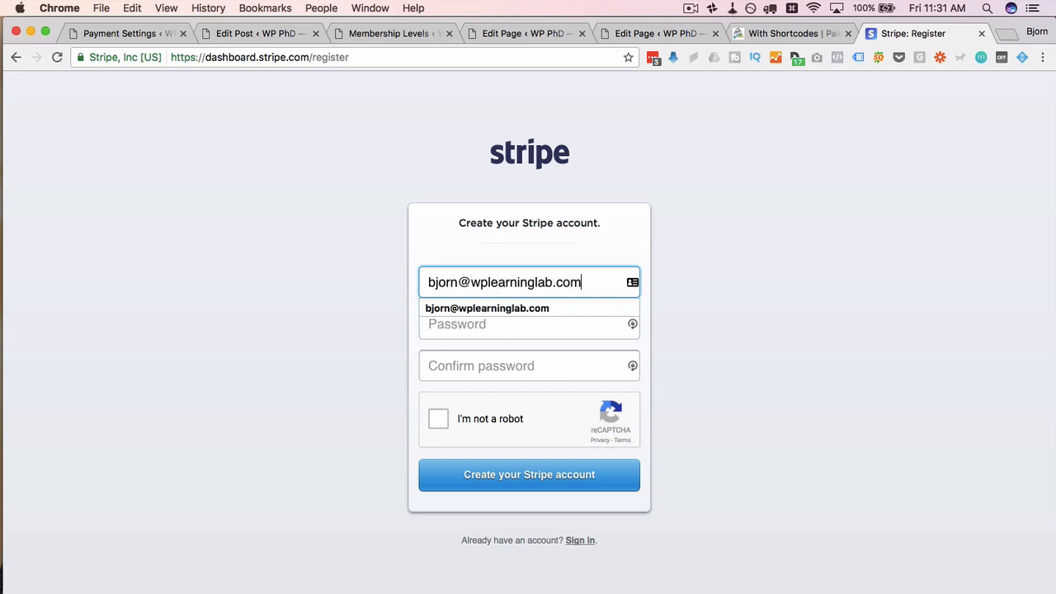
pyautogui.press('Tab')
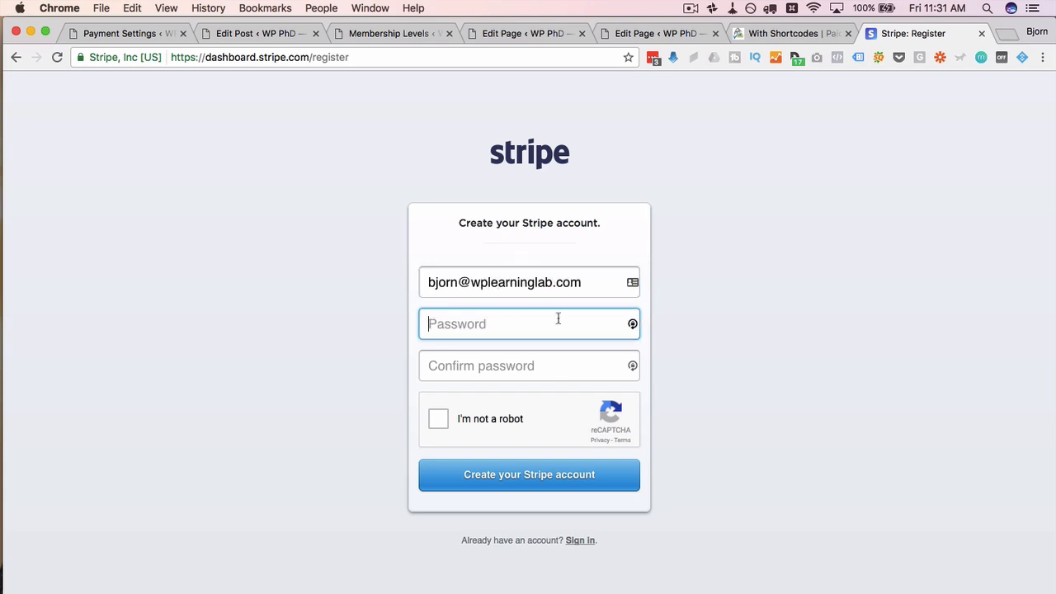
pyautogui.click(653, 59)
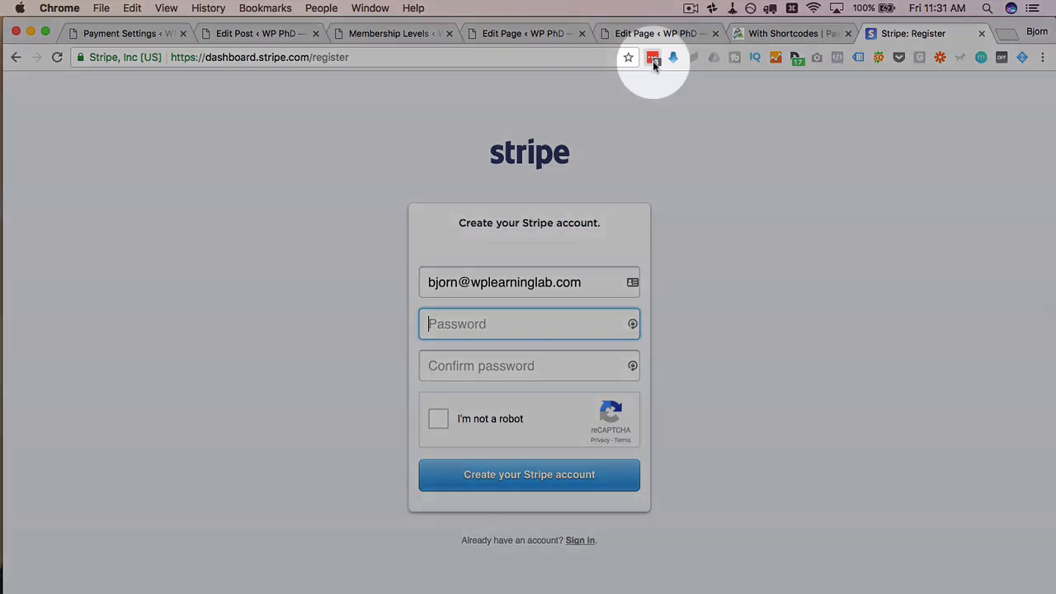
pyautogui.click(523, 247)
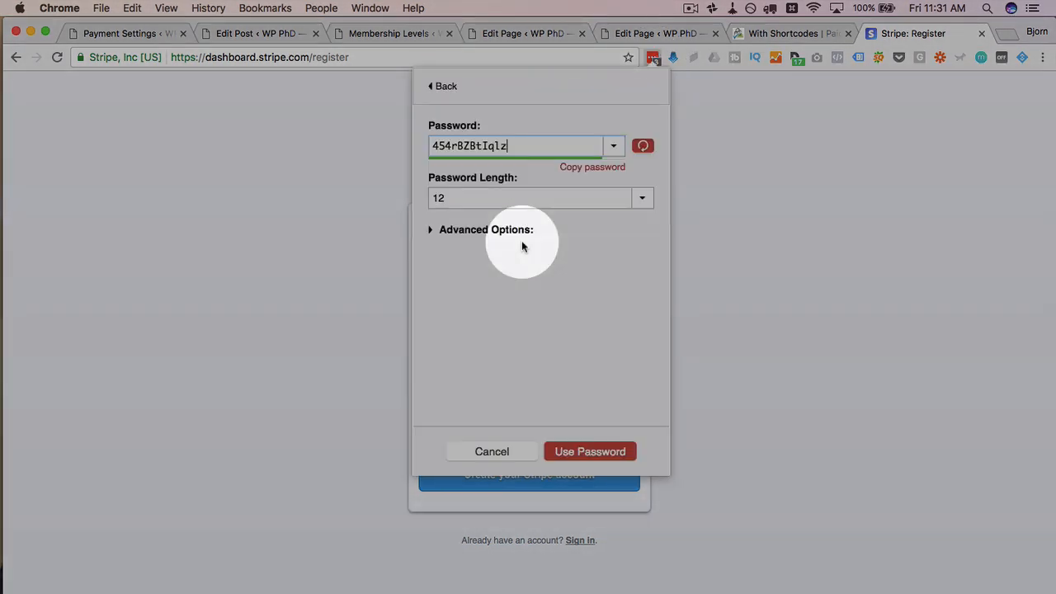
pyautogui.click(521, 456)
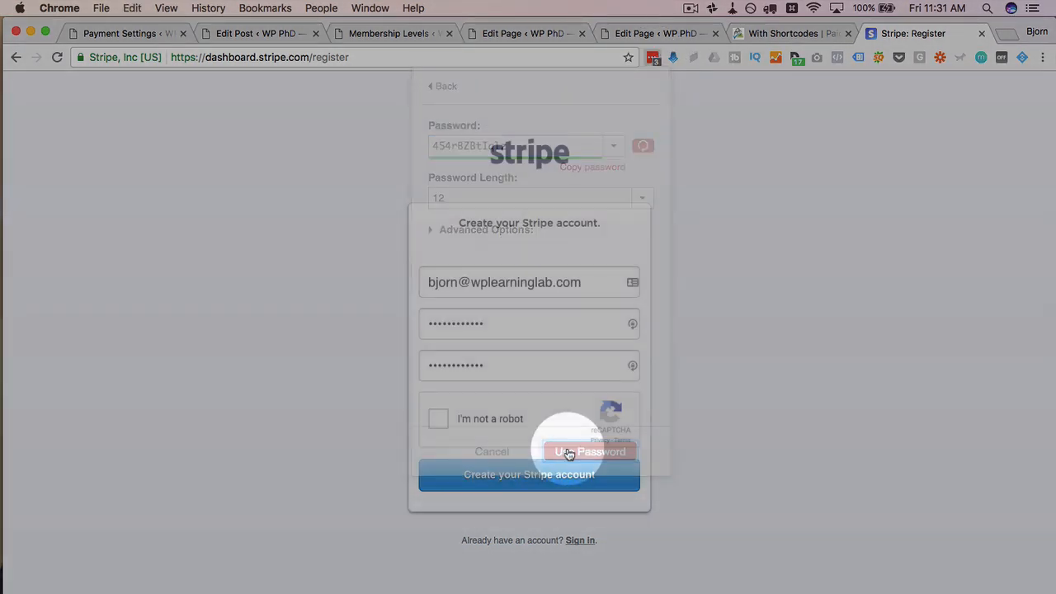
pyautogui.click(438, 421)
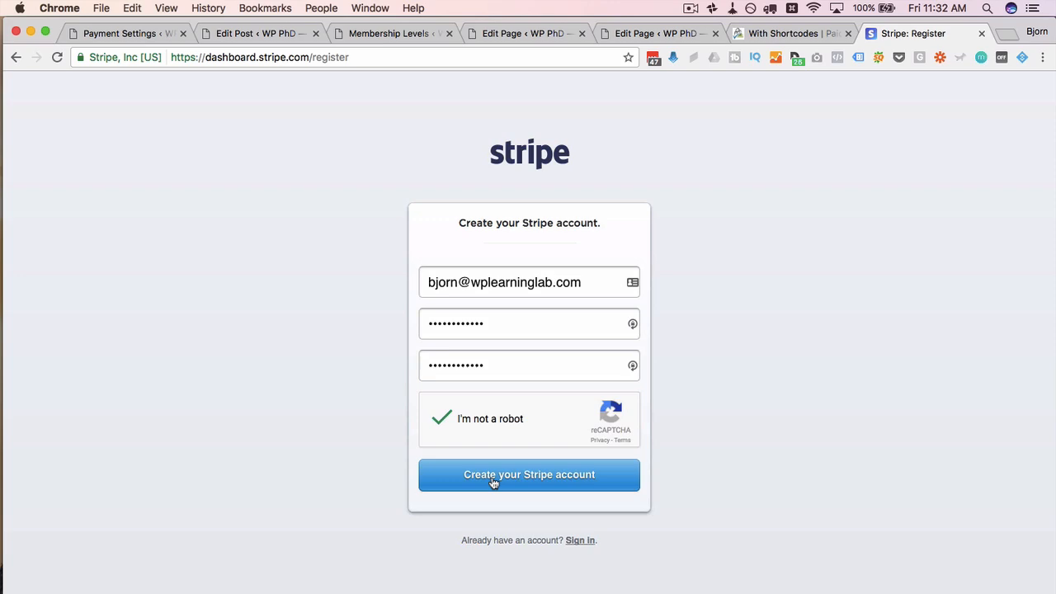
pyautogui.click(493, 478)
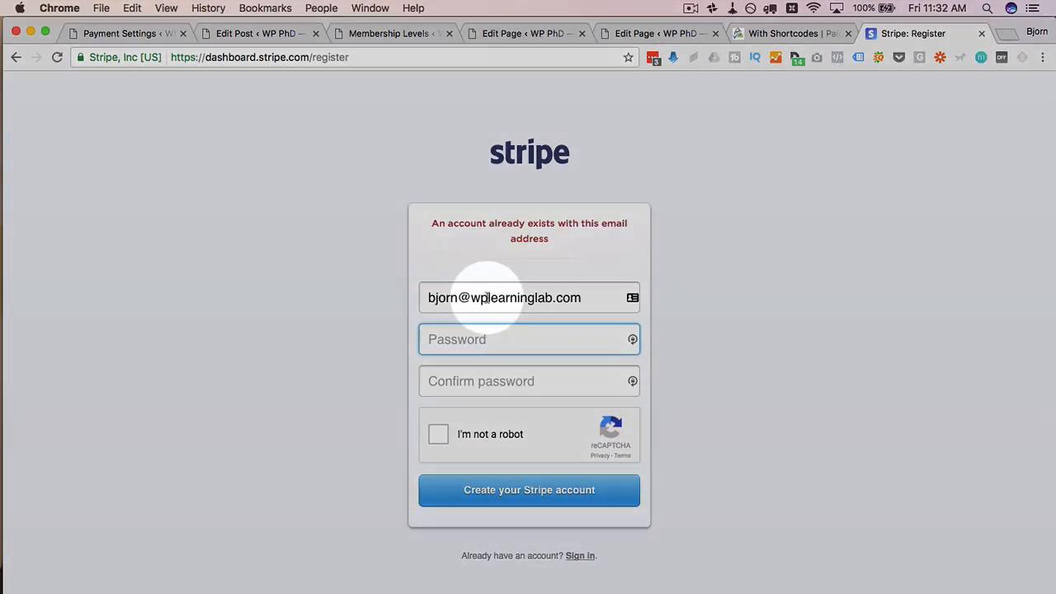
# Step: Replace the already-registered e-mail with a different address and resubmit the sign-up
pyautogui.click(486, 297)
pyautogui.press('super+a')
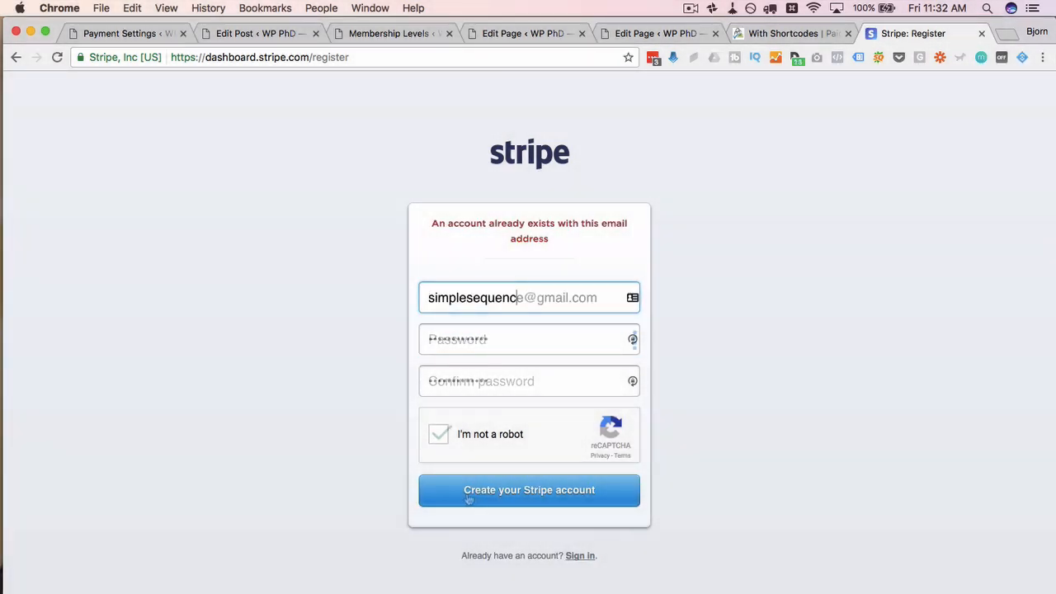
pyautogui.press('Return')
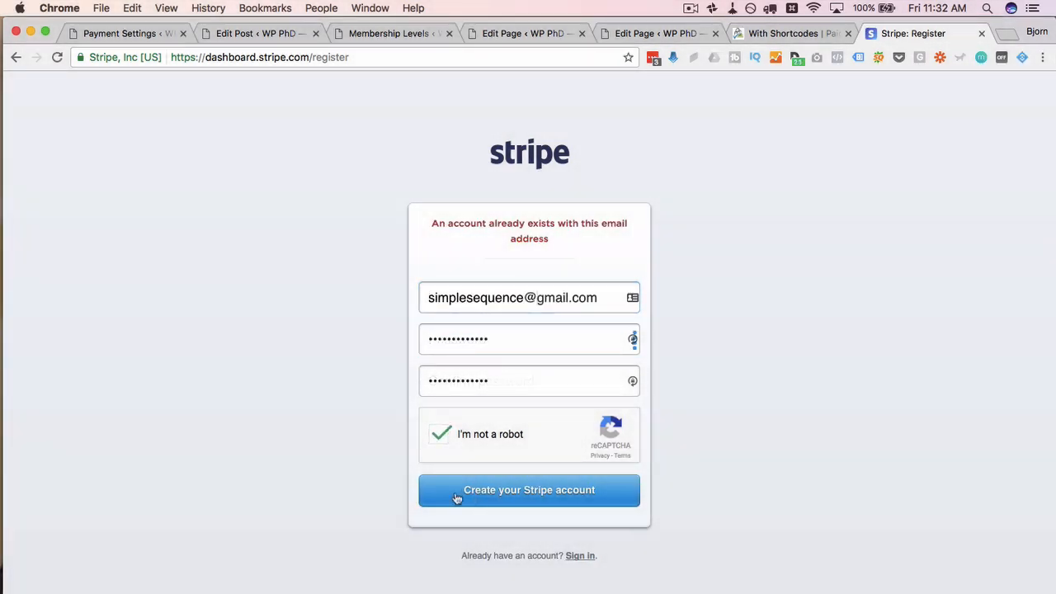
pyautogui.click(455, 490)
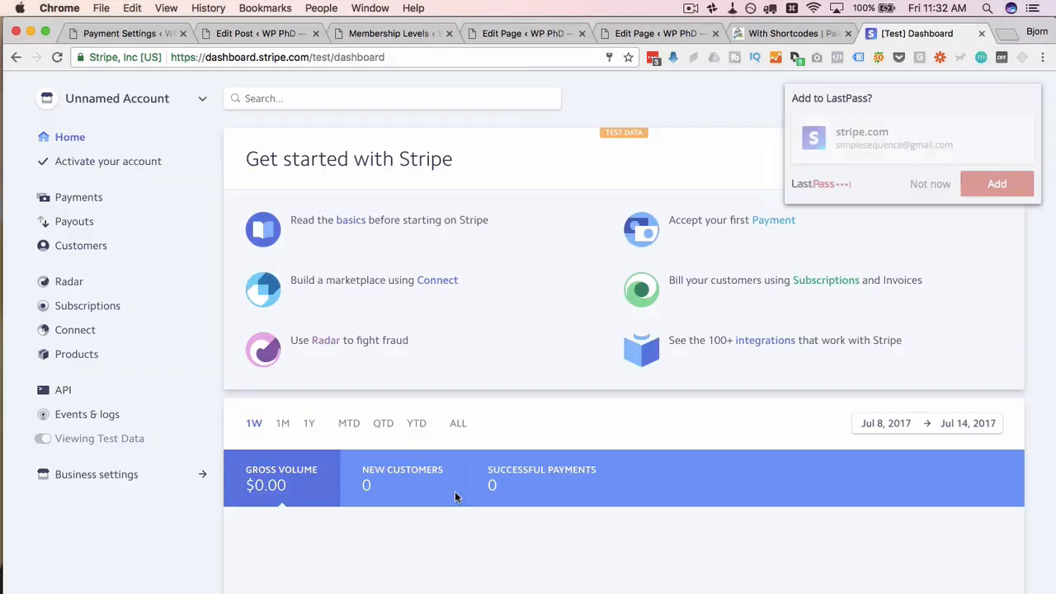
# Step: Open Stripe's API keys page and reveal the secret test key
pyautogui.click(930, 189)
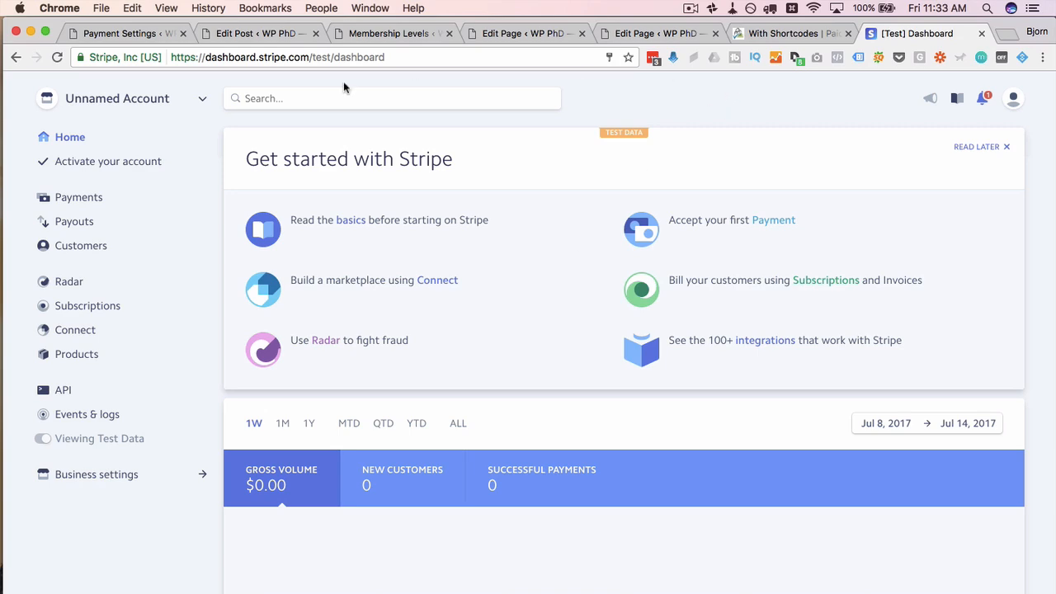
pyautogui.click(136, 33)
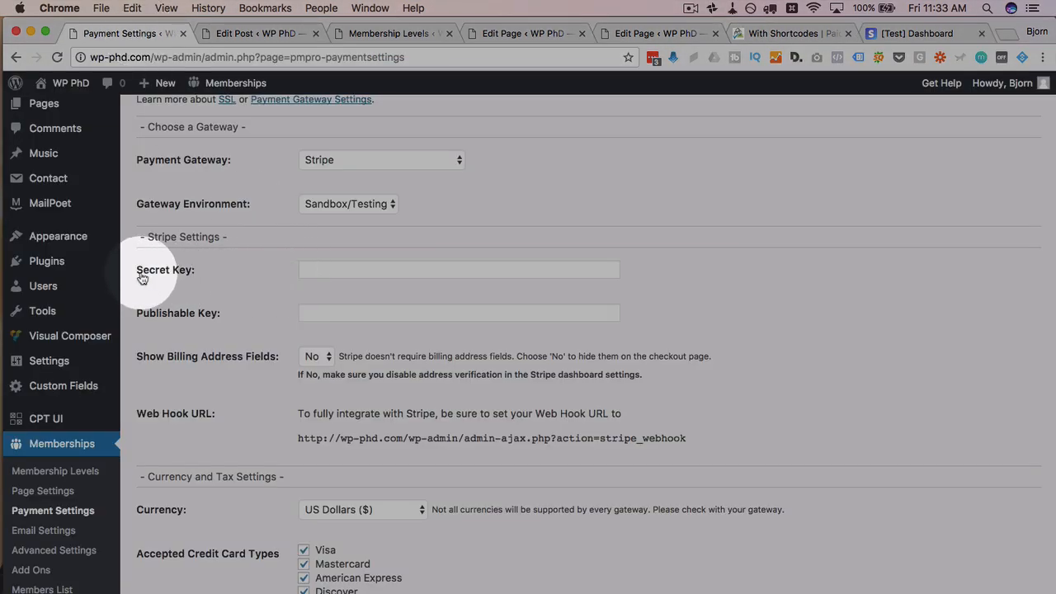
pyautogui.moveTo(137, 273); pyautogui.dragTo(213, 271)
pyautogui.moveTo(143, 313); pyautogui.dragTo(266, 297)
pyautogui.click(917, 33)
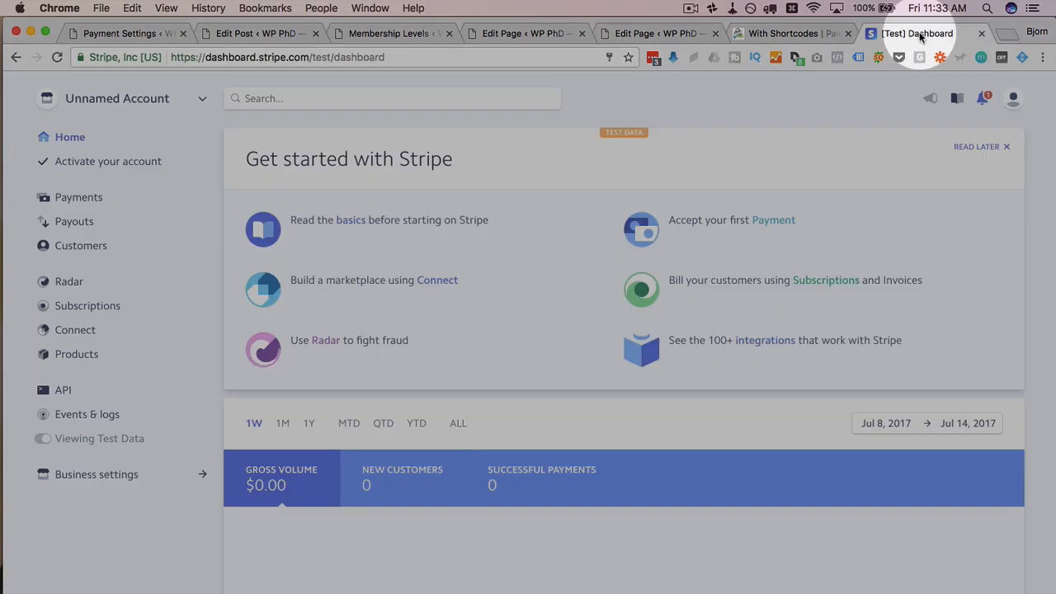
pyautogui.click(61, 394)
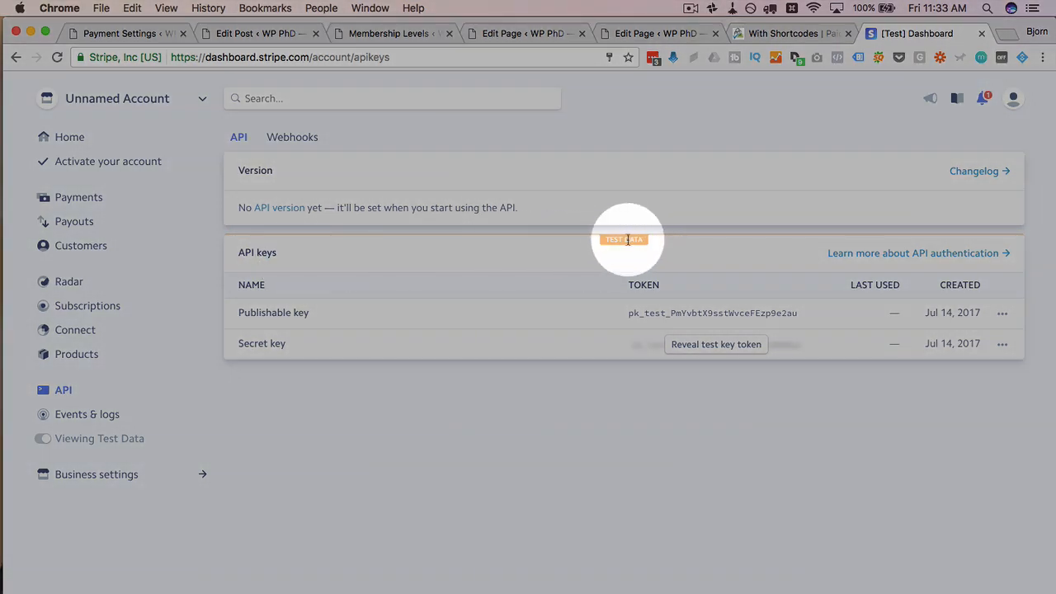
pyautogui.click(707, 344)
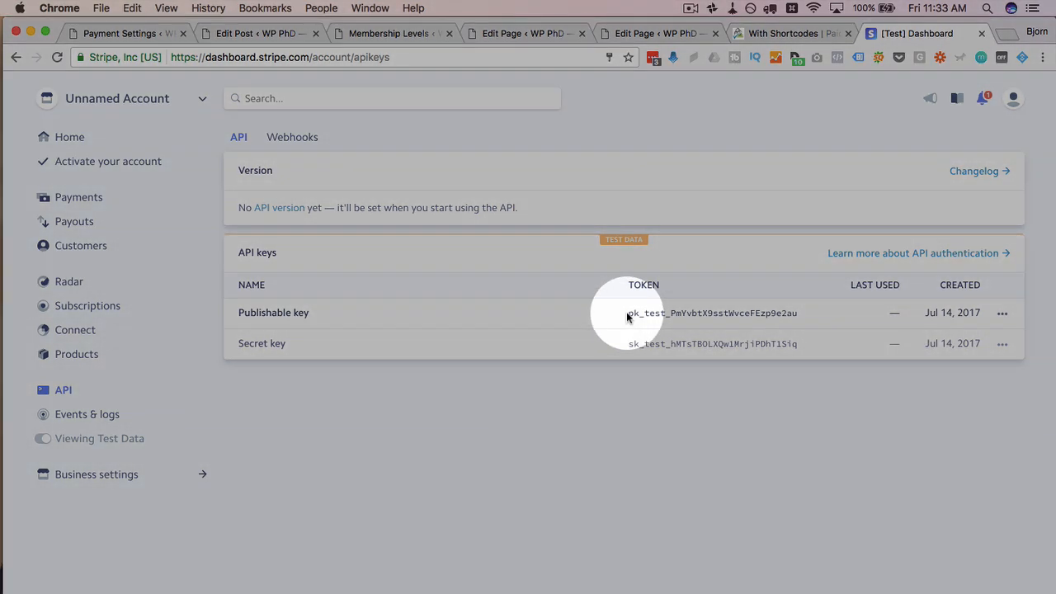
# Step: Copy the Stripe publishable key into the WordPress Publishable Key setting
pyautogui.moveTo(627, 317); pyautogui.dragTo(776, 313)
pyautogui.rightClick(767, 318)
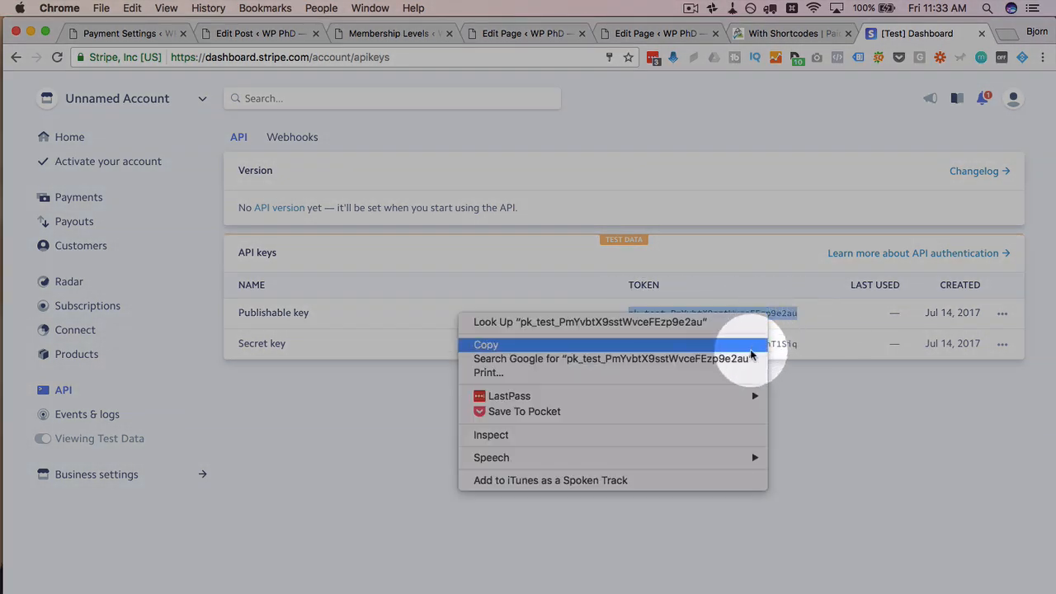
pyautogui.click(759, 345)
pyautogui.click(82, 33)
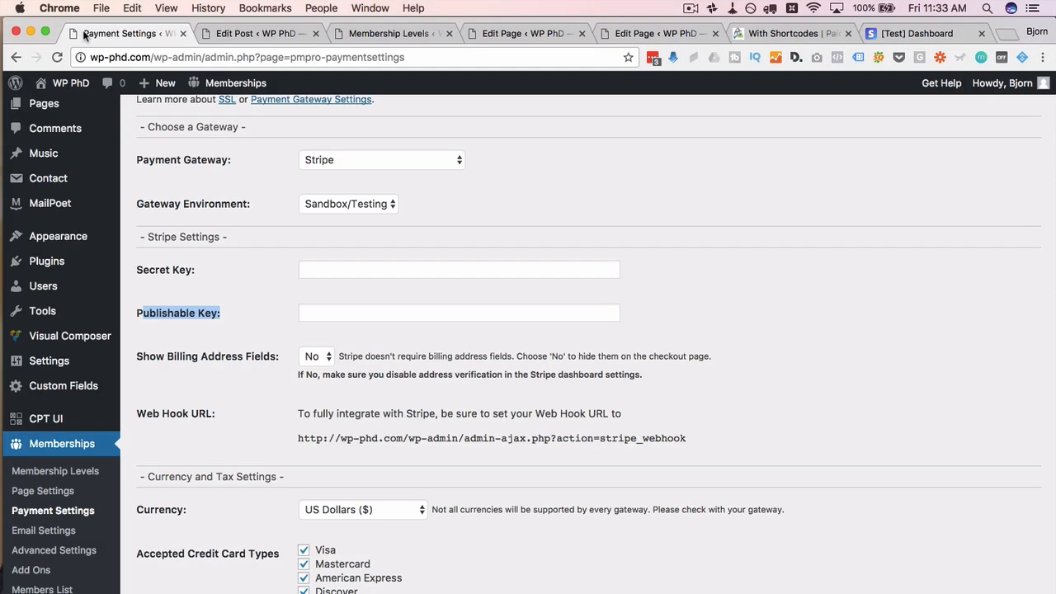
pyautogui.click(333, 314)
pyautogui.rightClick(333, 315)
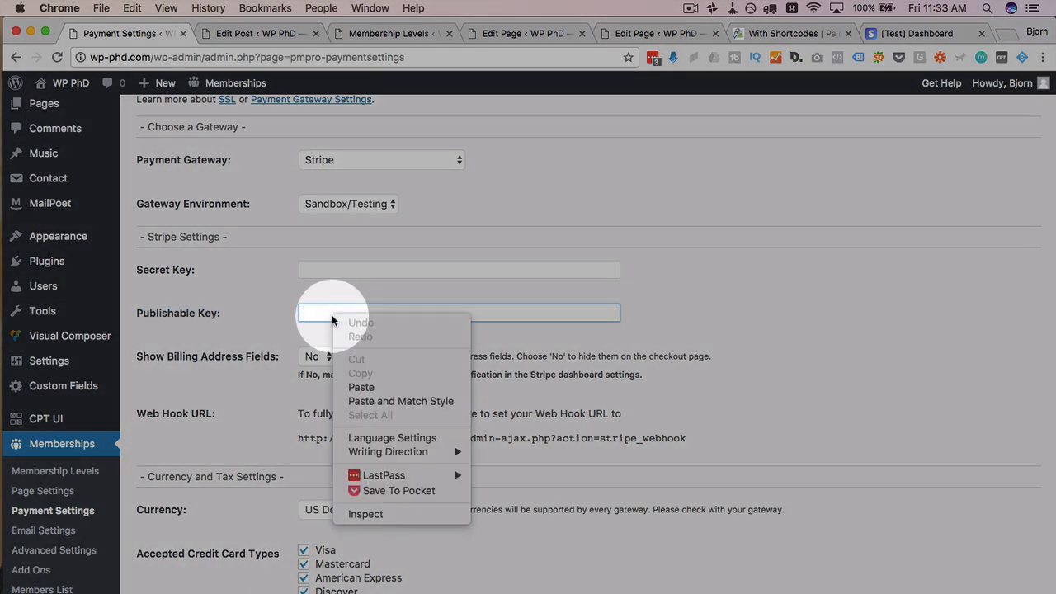
pyautogui.click(333, 391)
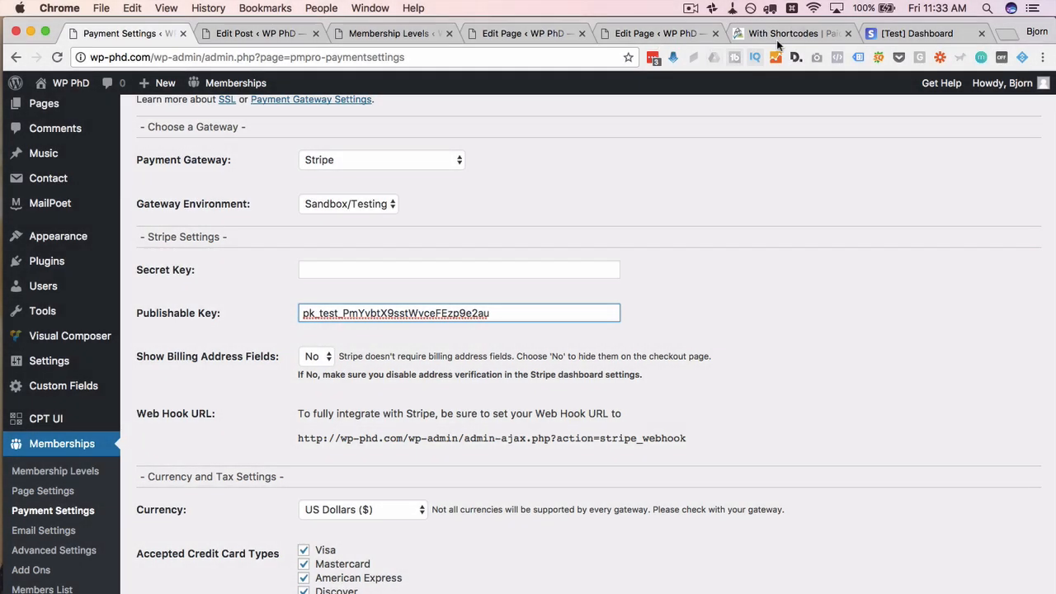
# Step: Copy the Stripe secret key into the WordPress Secret Key setting
pyautogui.click(883, 35)
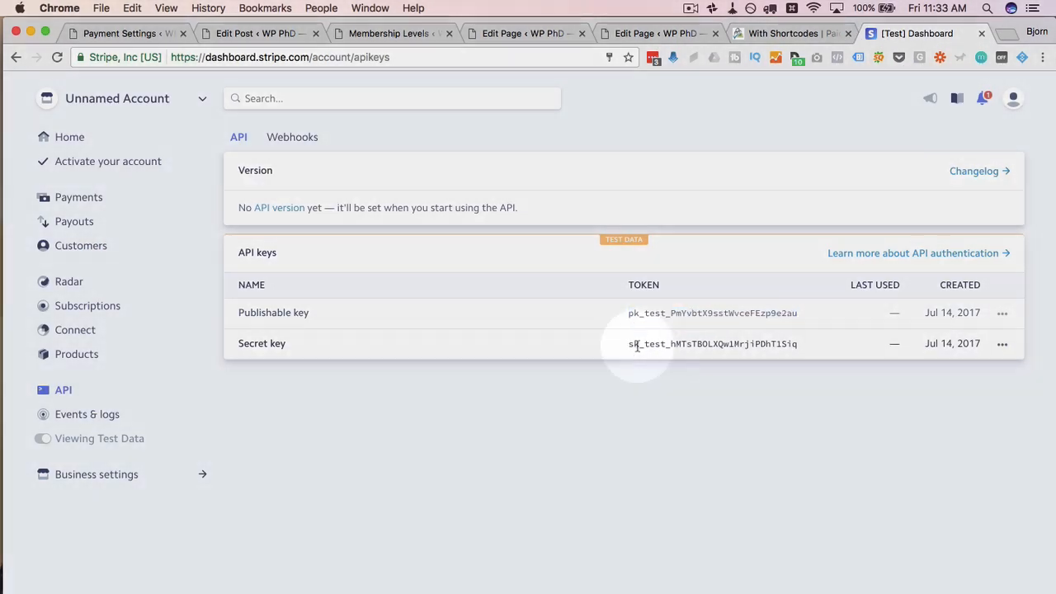
pyautogui.moveTo(632, 344)
pyautogui.mouseDown()
pyautogui.moveTo(817, 344)
pyautogui.moveTo(629, 345)
pyautogui.mouseUp()
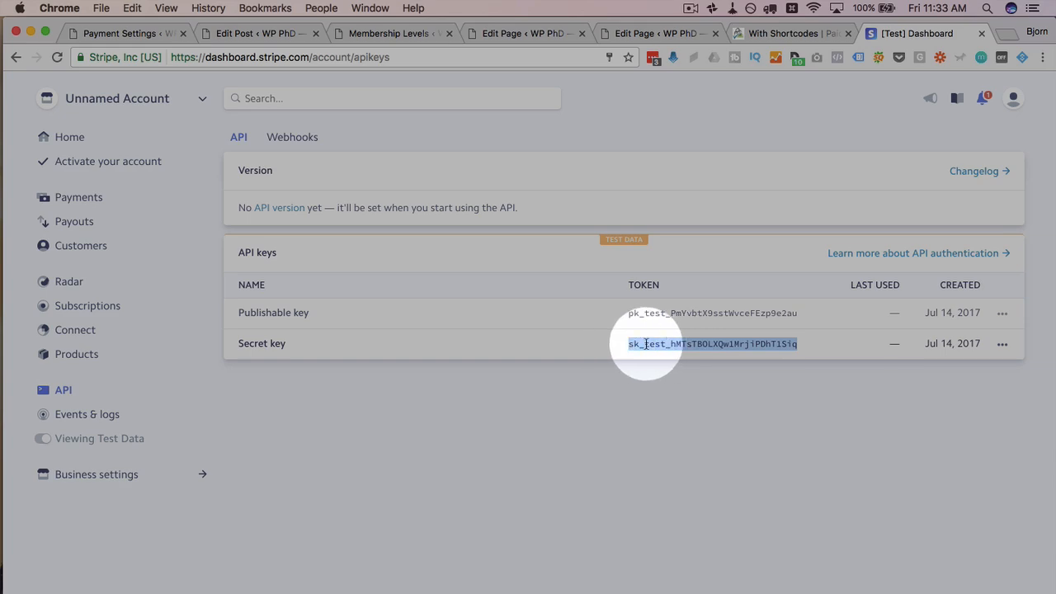
pyautogui.rightClick(632, 345)
pyautogui.click(666, 373)
pyautogui.click(151, 34)
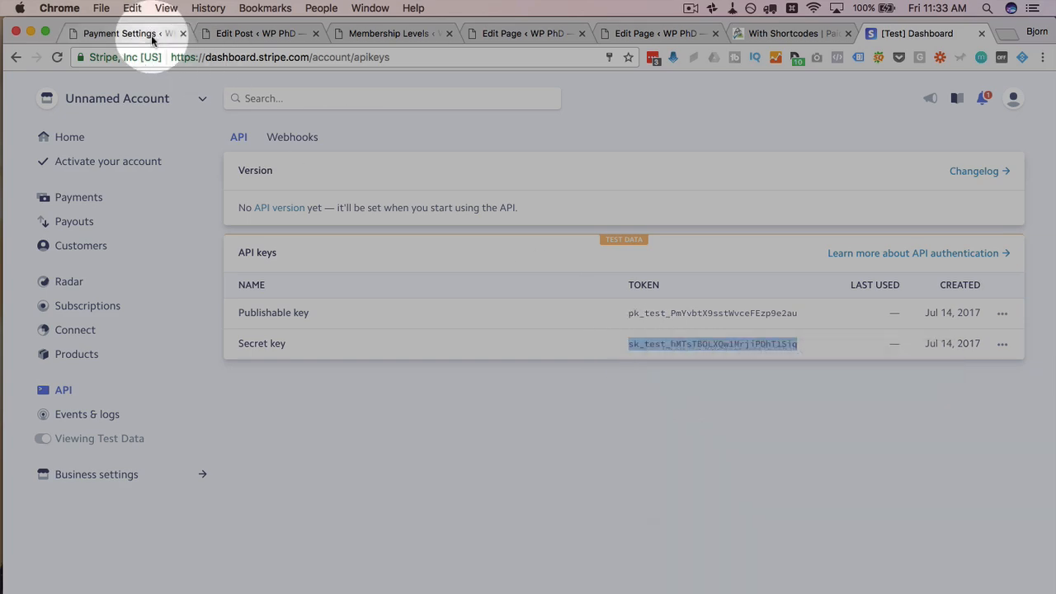
pyautogui.click(325, 270)
pyautogui.rightClick(398, 270)
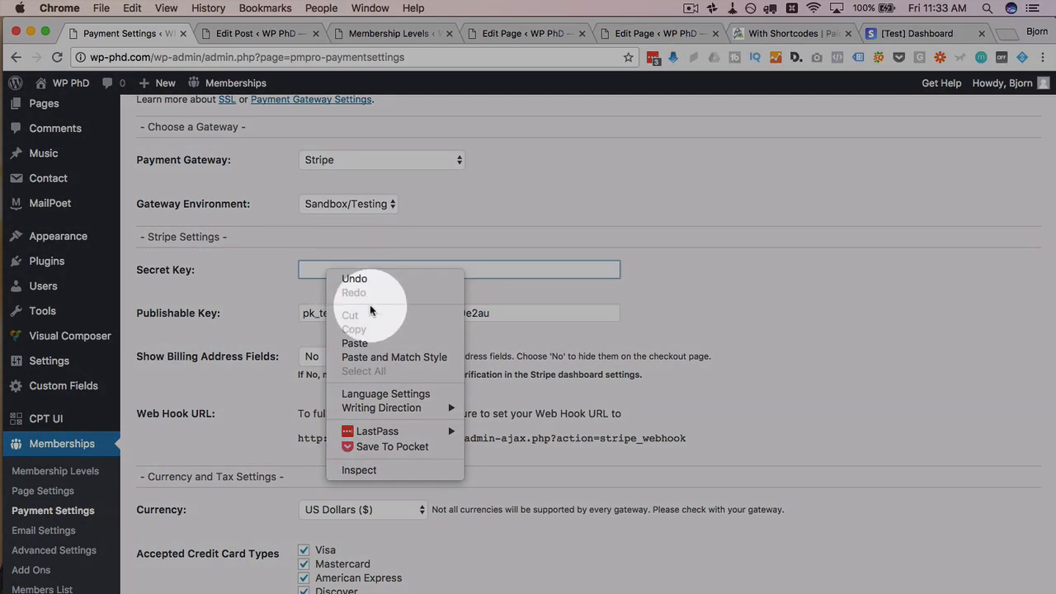
pyautogui.click(435, 341)
pyautogui.scroll(-4, 261, 312)
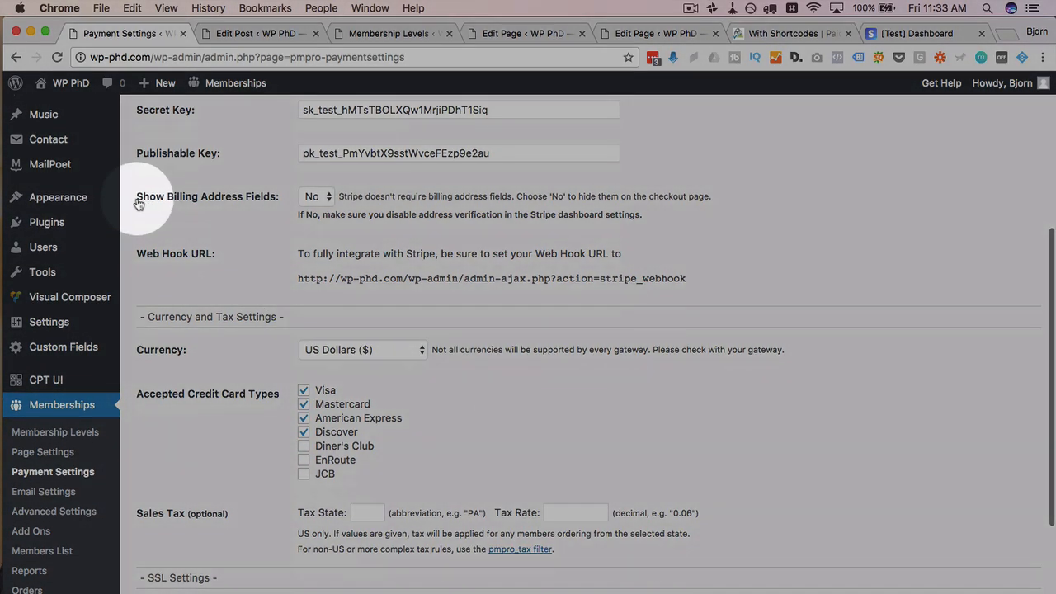
pyautogui.moveTo(139, 204); pyautogui.dragTo(278, 201)
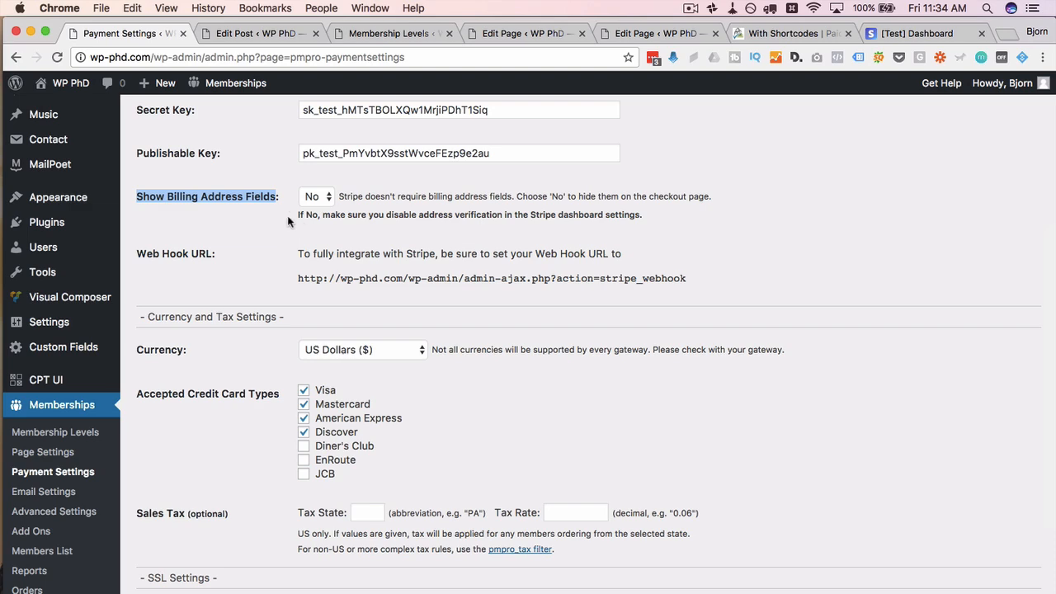
pyautogui.click(274, 238)
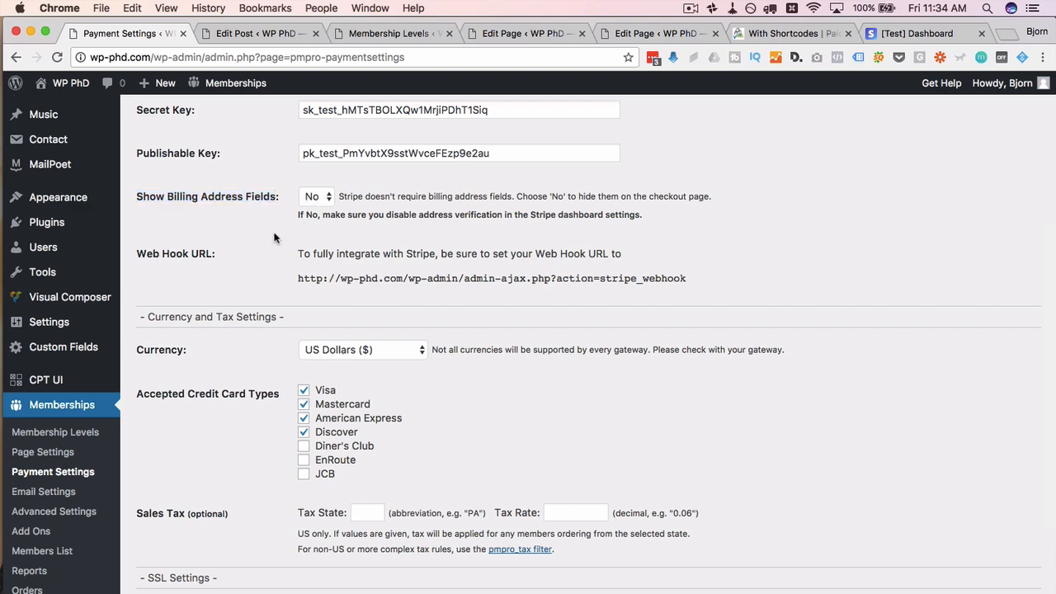
pyautogui.scroll(-3, 275, 238)
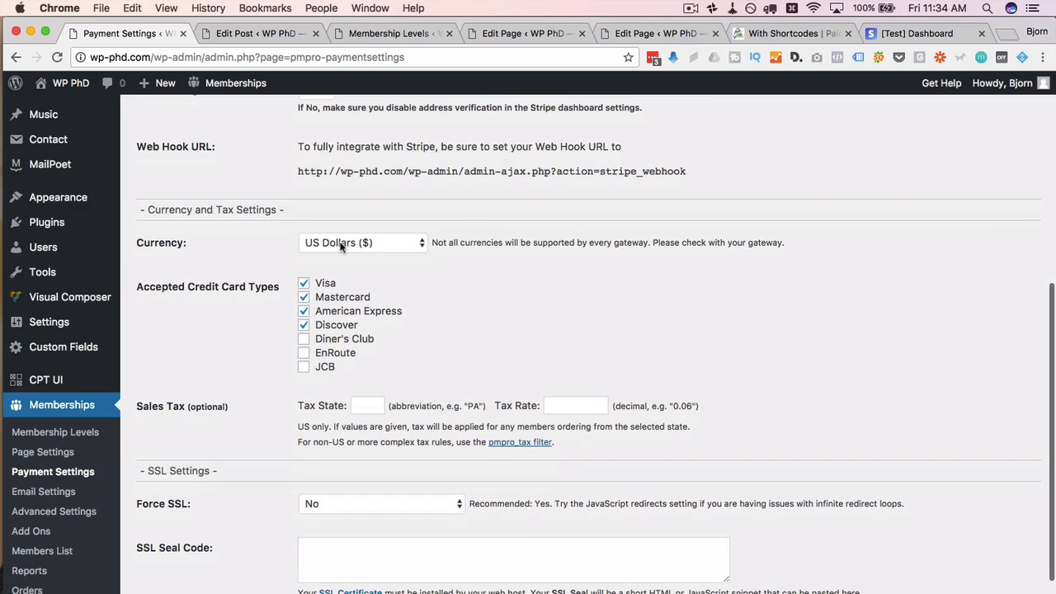
pyautogui.click(382, 242)
pyautogui.click(338, 242)
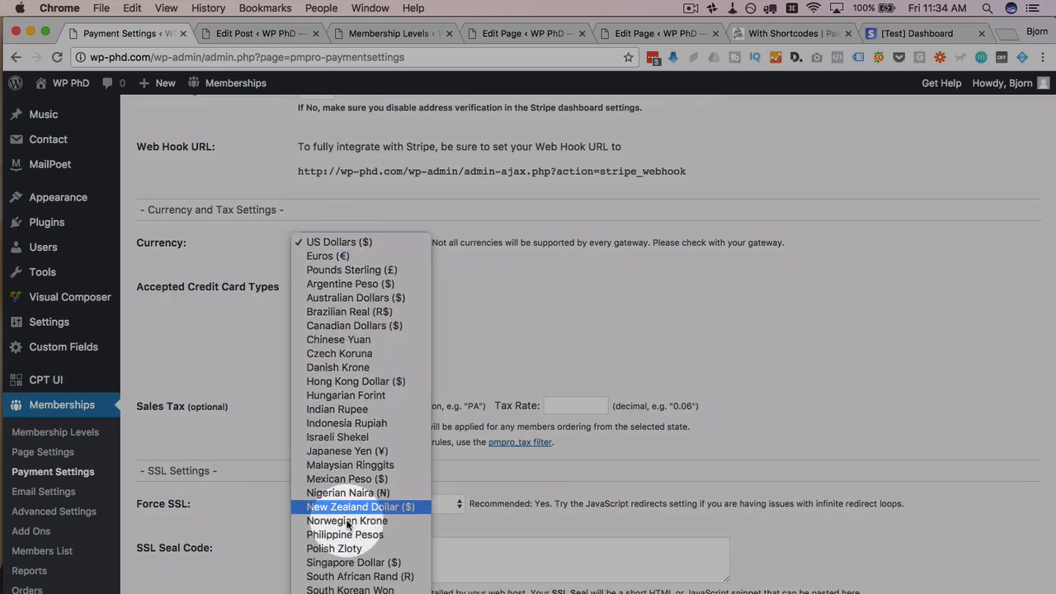
pyautogui.click(284, 243)
pyautogui.scroll(-3, 284, 246)
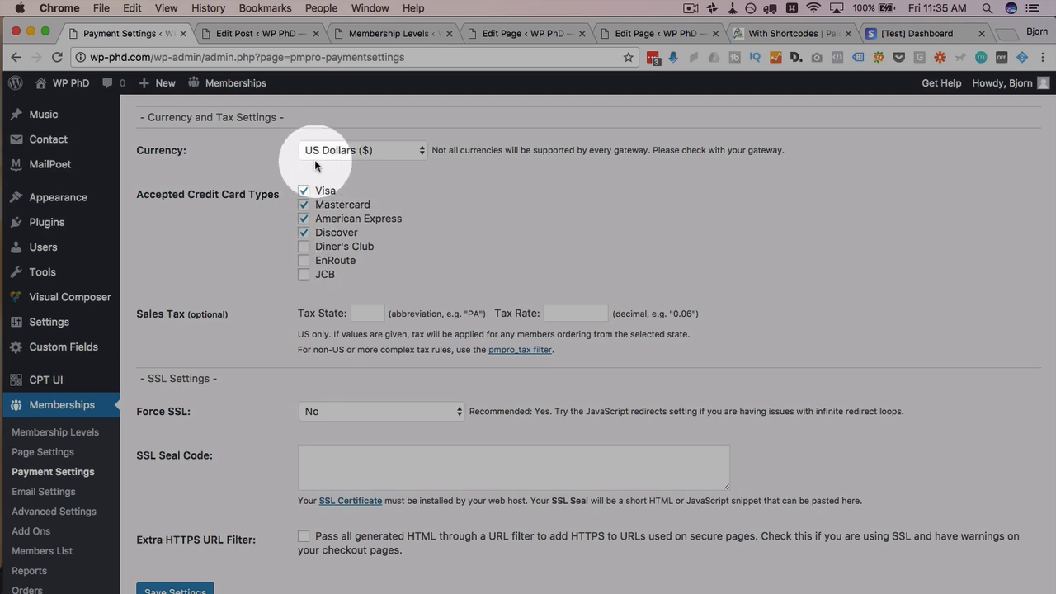
pyautogui.scroll(-1, 248, 280)
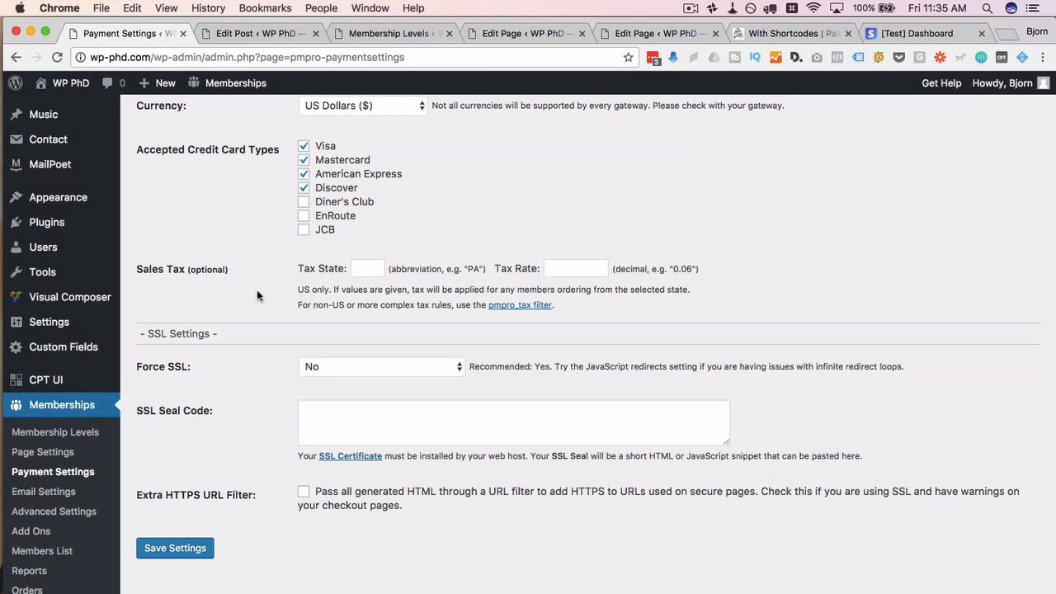
pyautogui.scroll(-1, 257, 294)
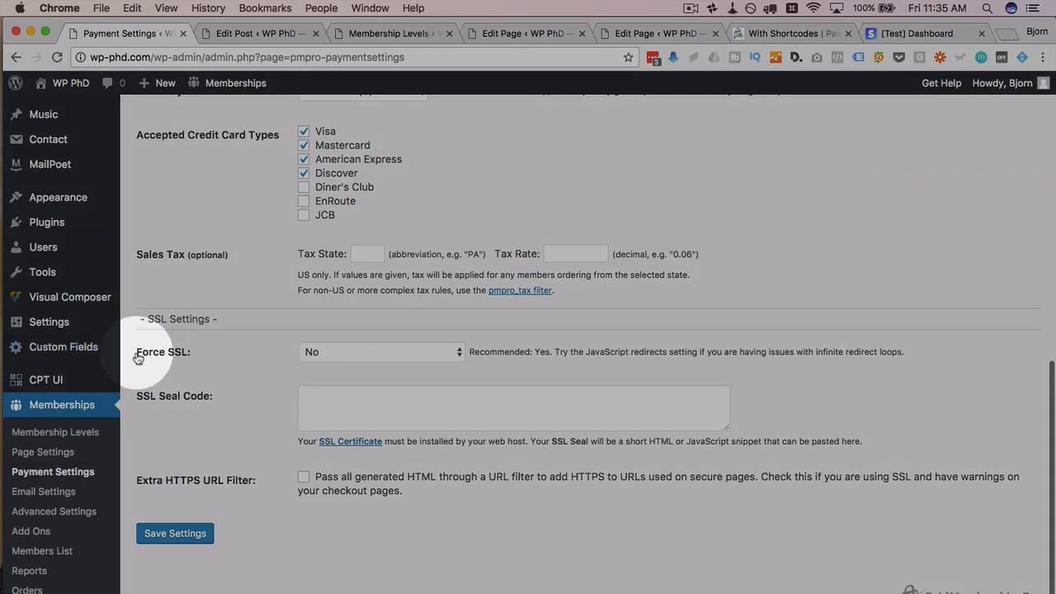
# Step: Set Force SSL to Yes and look at the SSL Seal Code box
pyautogui.moveTo(138, 357); pyautogui.dragTo(197, 352)
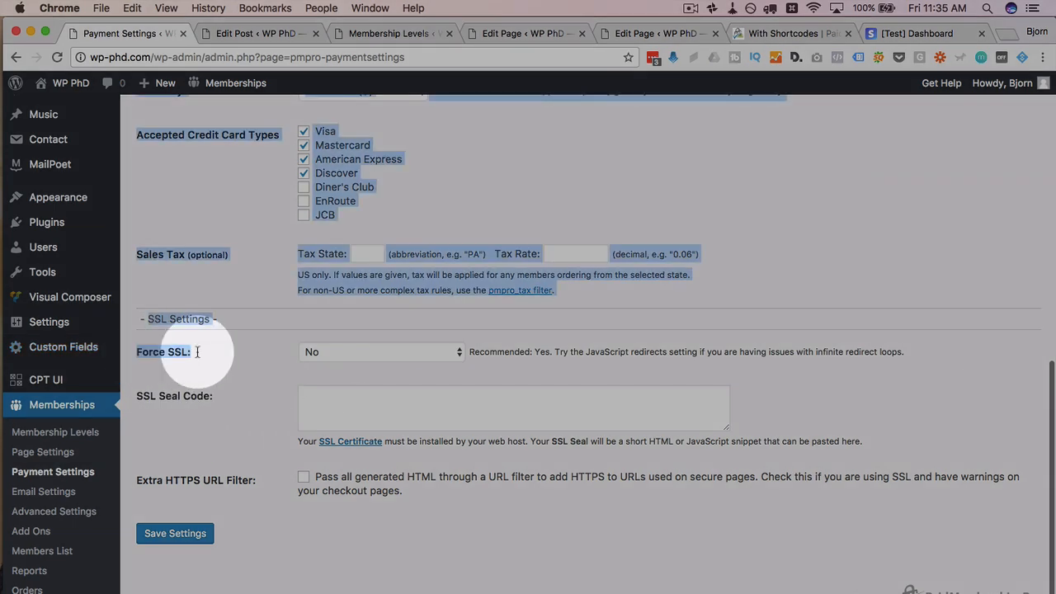
pyautogui.click(197, 353)
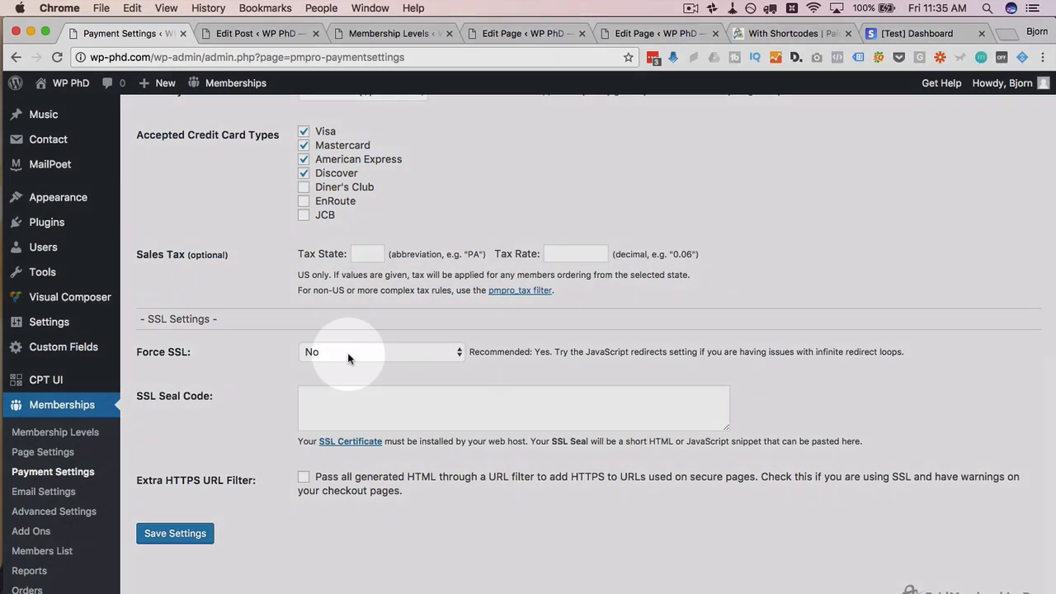
pyautogui.click(347, 352)
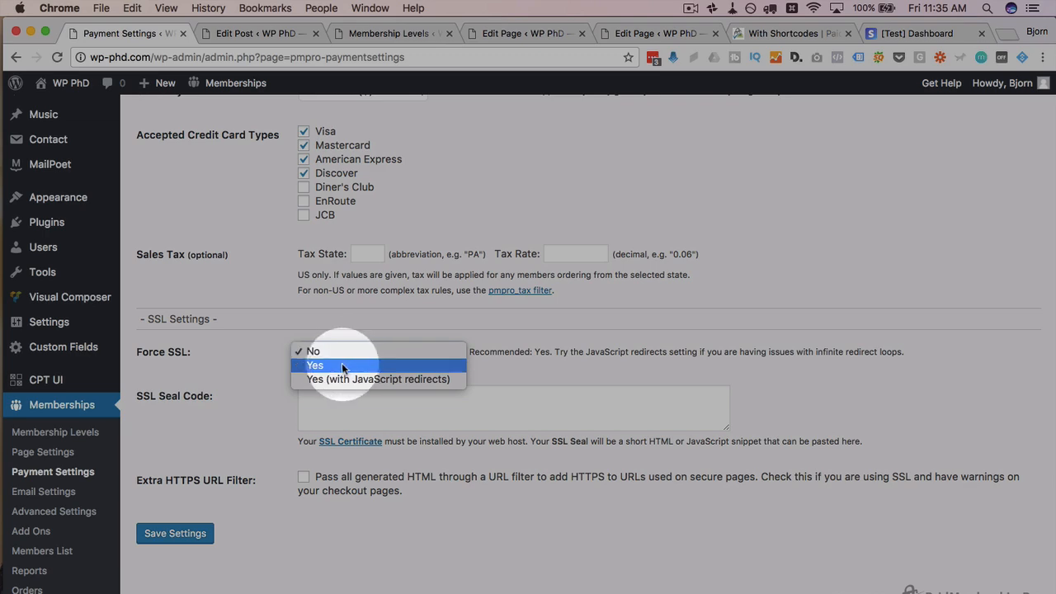
pyautogui.click(311, 369)
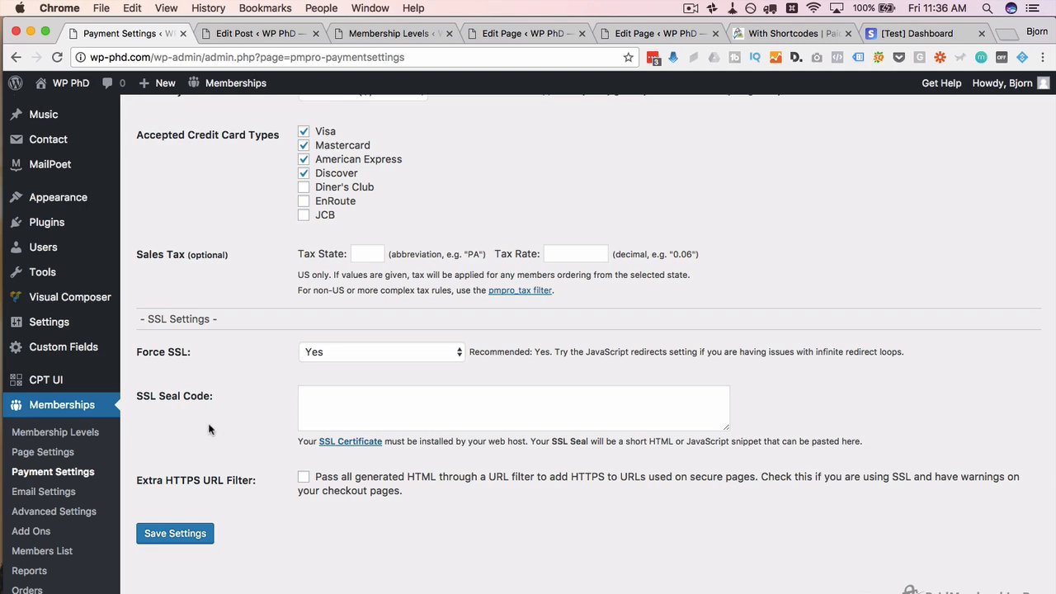
pyautogui.moveTo(138, 400); pyautogui.dragTo(216, 409)
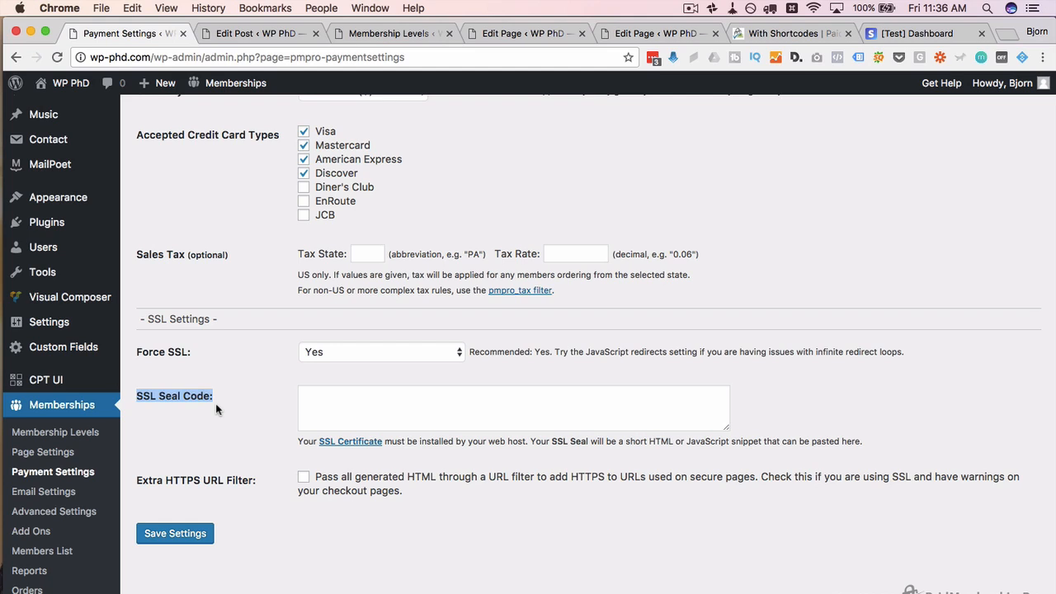
pyautogui.click(397, 397)
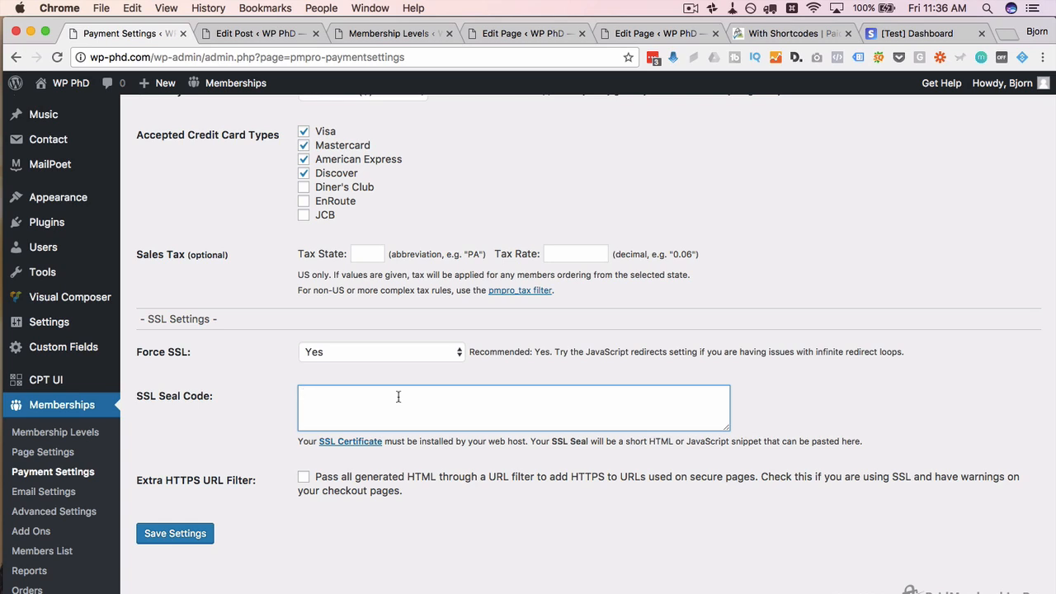
# Step: Leave the Extra HTTPS URL Filter unchecked and save the payment settings
pyautogui.moveTo(132, 487); pyautogui.dragTo(252, 485)
pyautogui.click(252, 485)
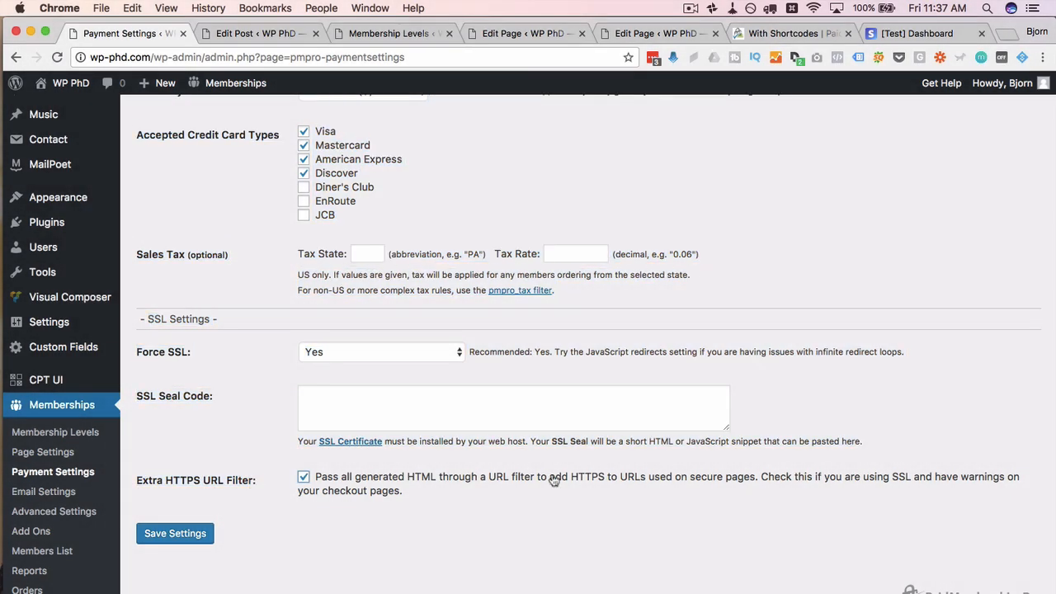
pyautogui.click(304, 478)
pyautogui.moveTo(760, 477); pyautogui.dragTo(403, 497)
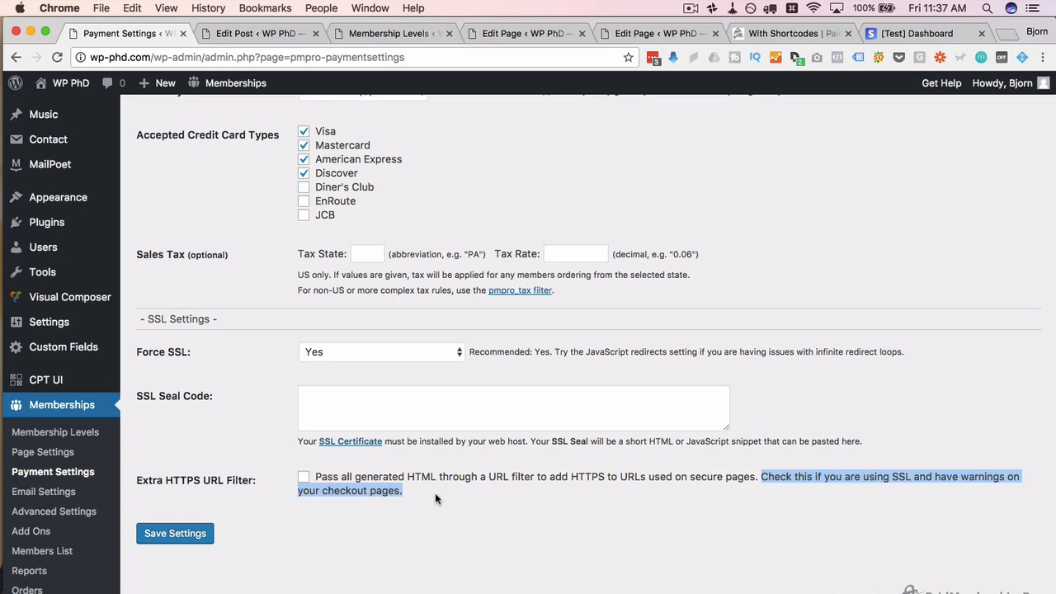
pyautogui.click(435, 493)
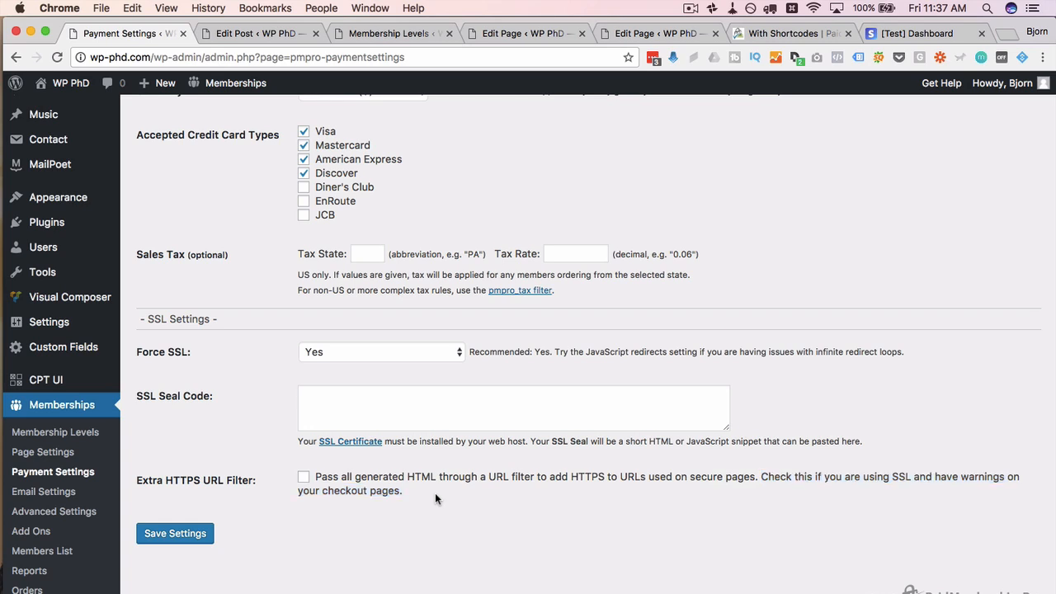
pyautogui.click(307, 490)
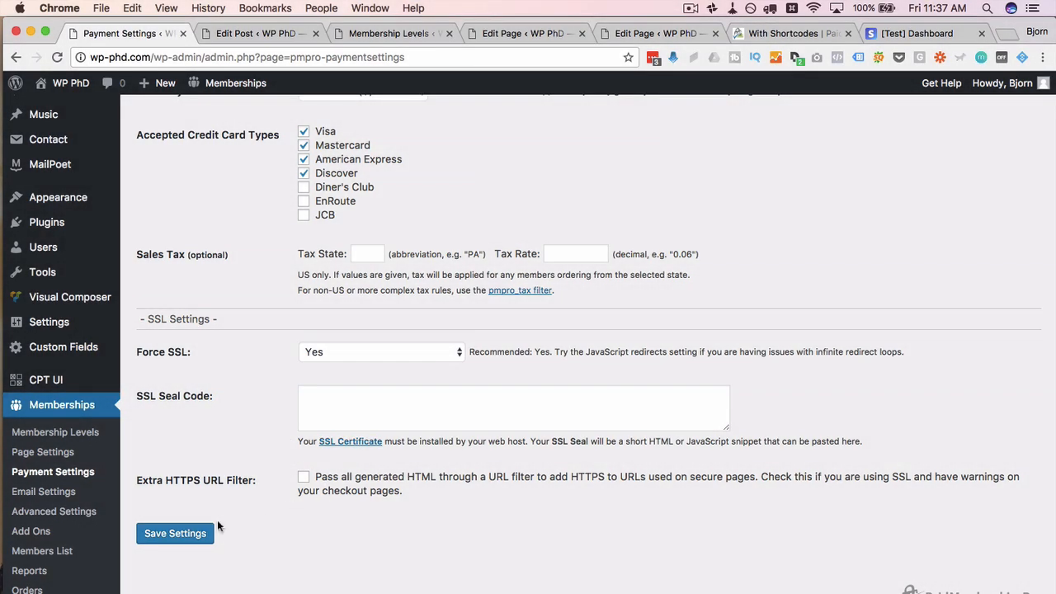
pyautogui.click(188, 535)
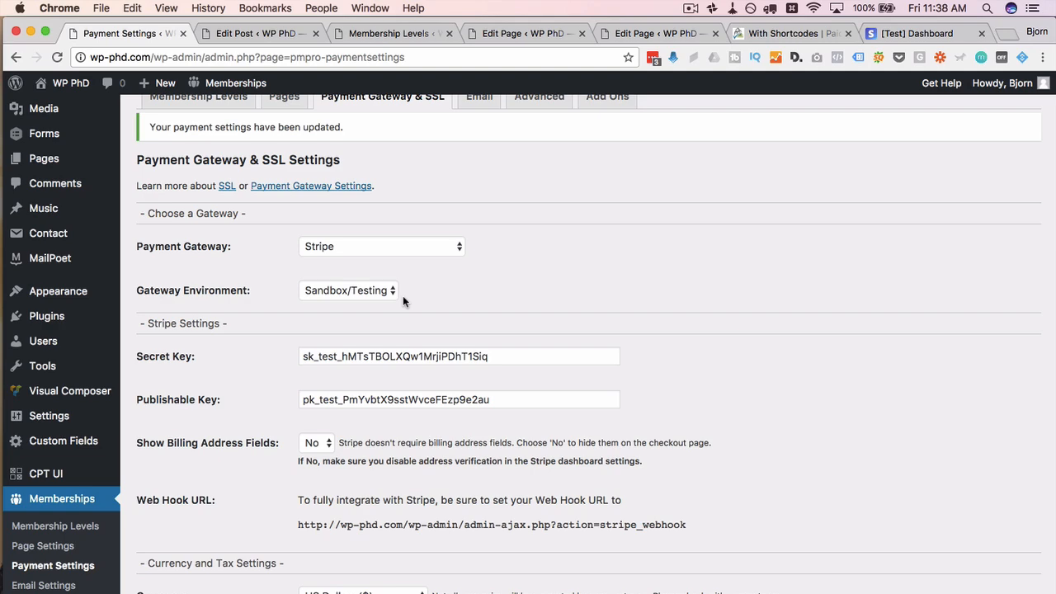
pyautogui.click(937, 33)
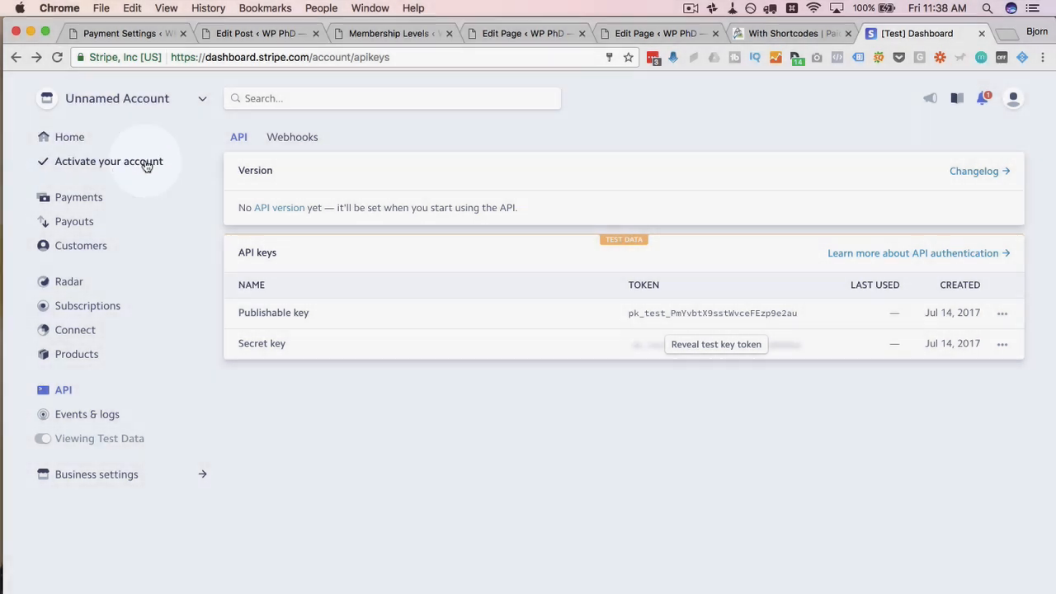
pyautogui.click(141, 169)
pyautogui.scroll(-3, 338, 247)
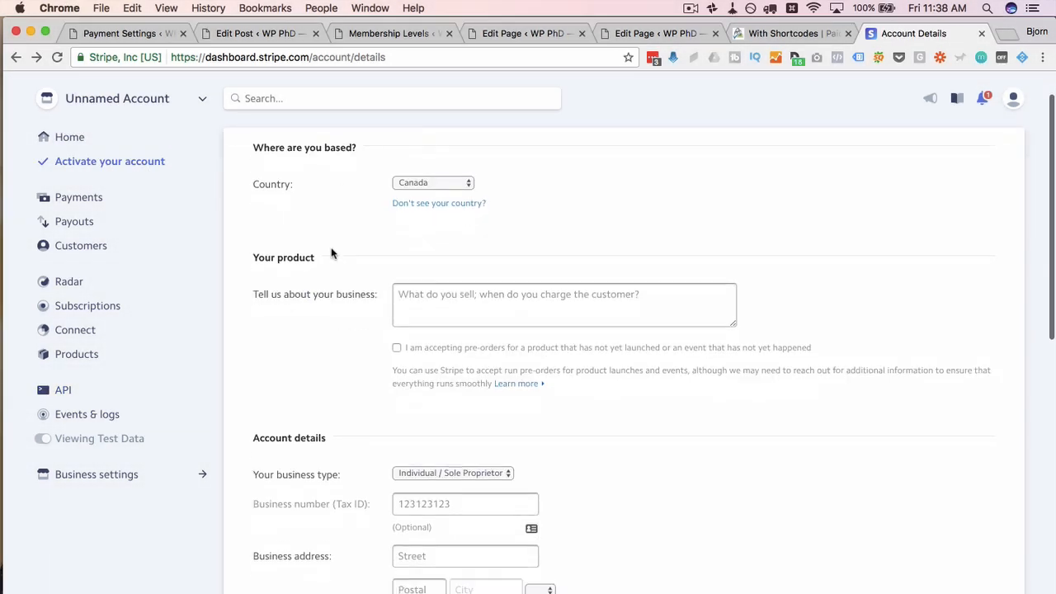
pyautogui.click(467, 241)
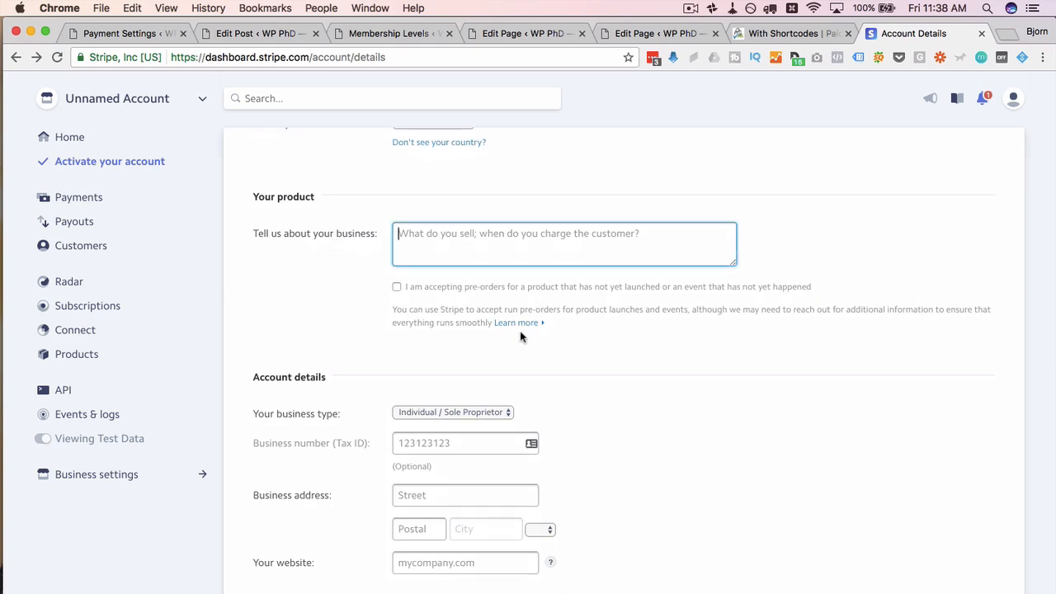
pyautogui.write('Online digital education products in the WordPress niche.')
pyautogui.scroll(-1, 412, 314)
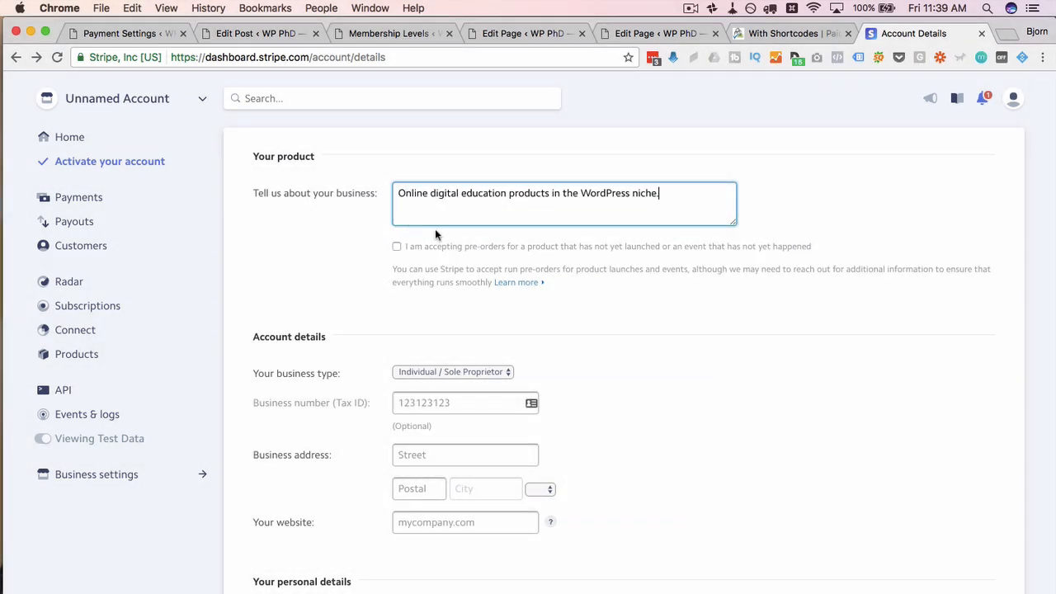
pyautogui.scroll(-3, 368, 281)
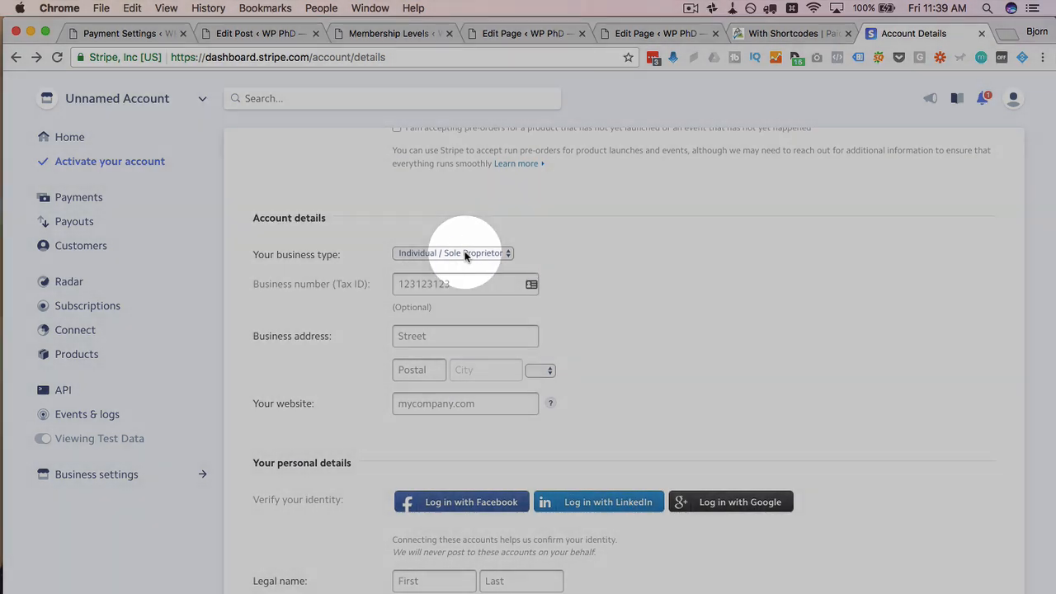
pyautogui.scroll(-1, 373, 259)
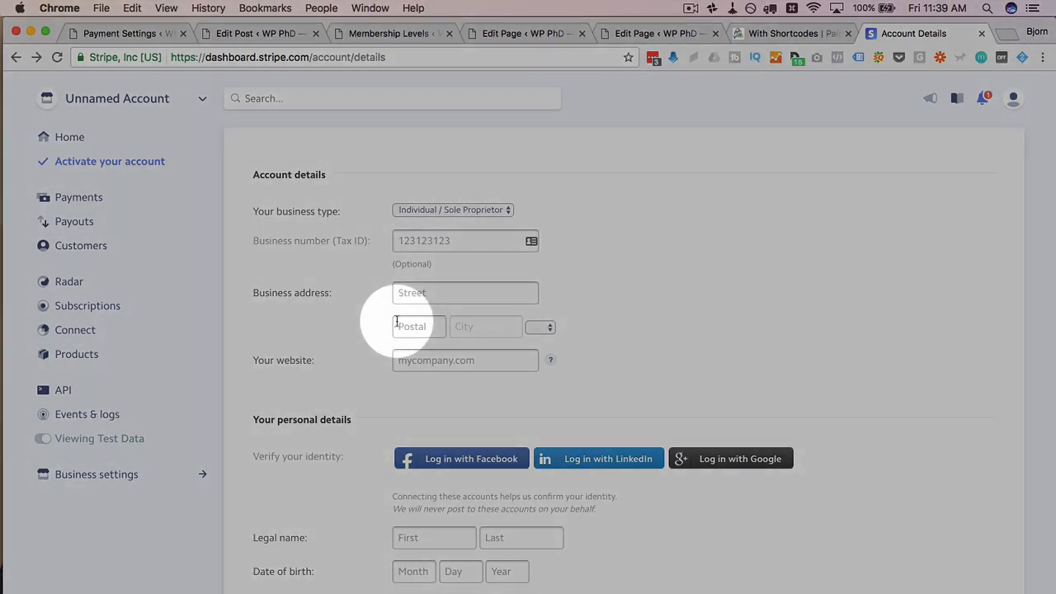
pyautogui.scroll(-1, 392, 318)
# Step: Enter the business street address, postal code and website wp-phd.com
pyautogui.click(446, 246)
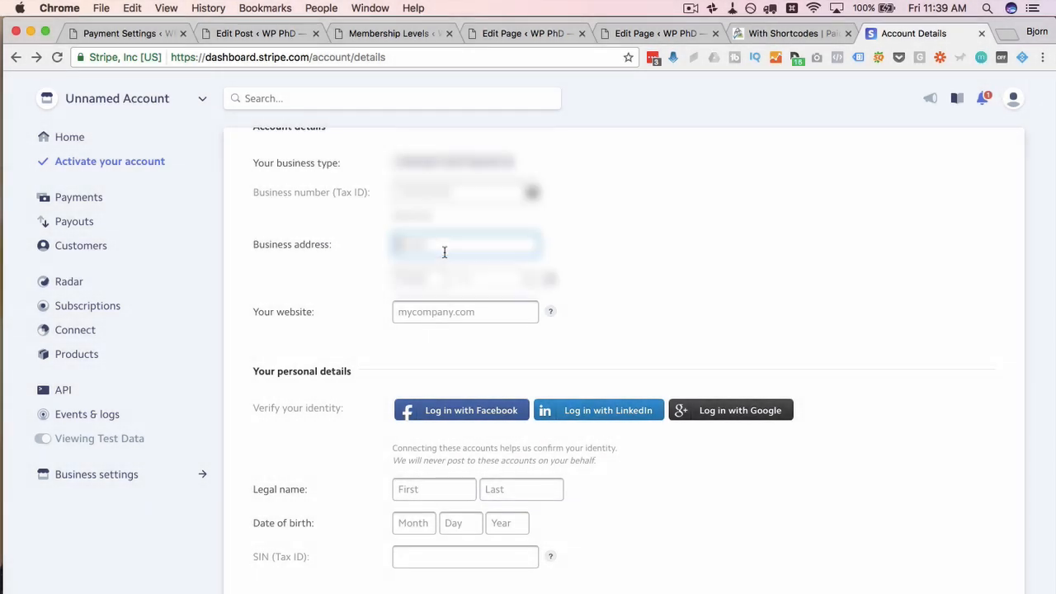
pyautogui.write('[blurred]')
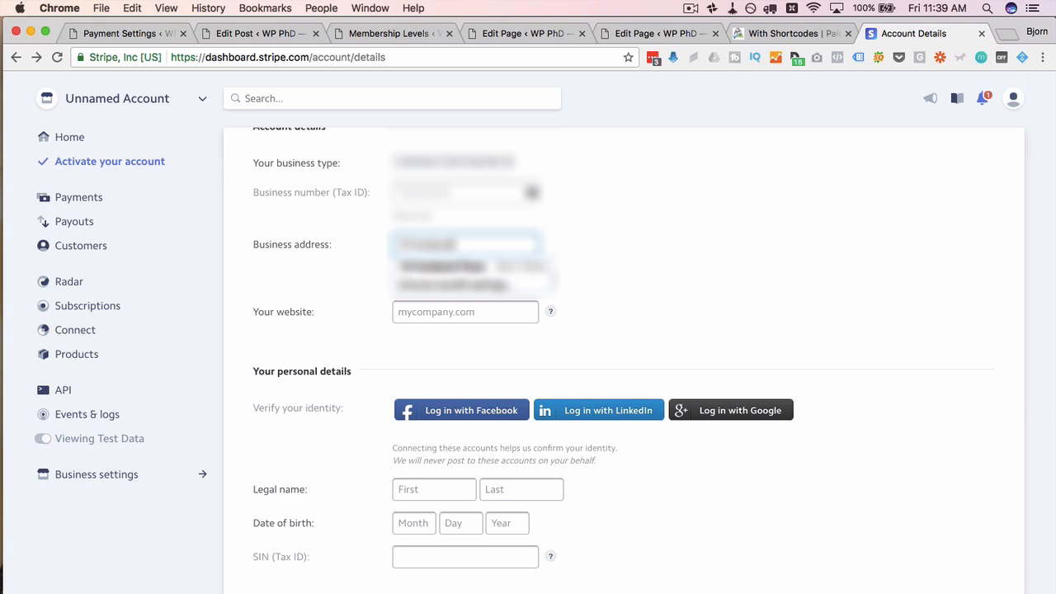
pyautogui.press('BackSpace')
pyautogui.write('[blurred]')
pyautogui.press('Tab')
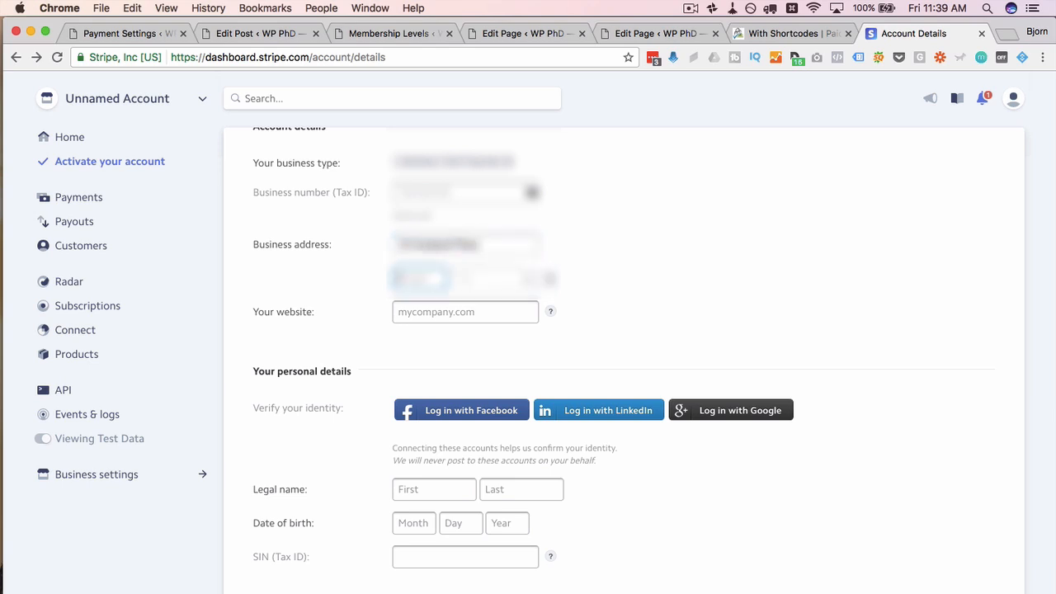
pyautogui.write('[blurred][blurred][blurred]')
pyautogui.press('Tab')
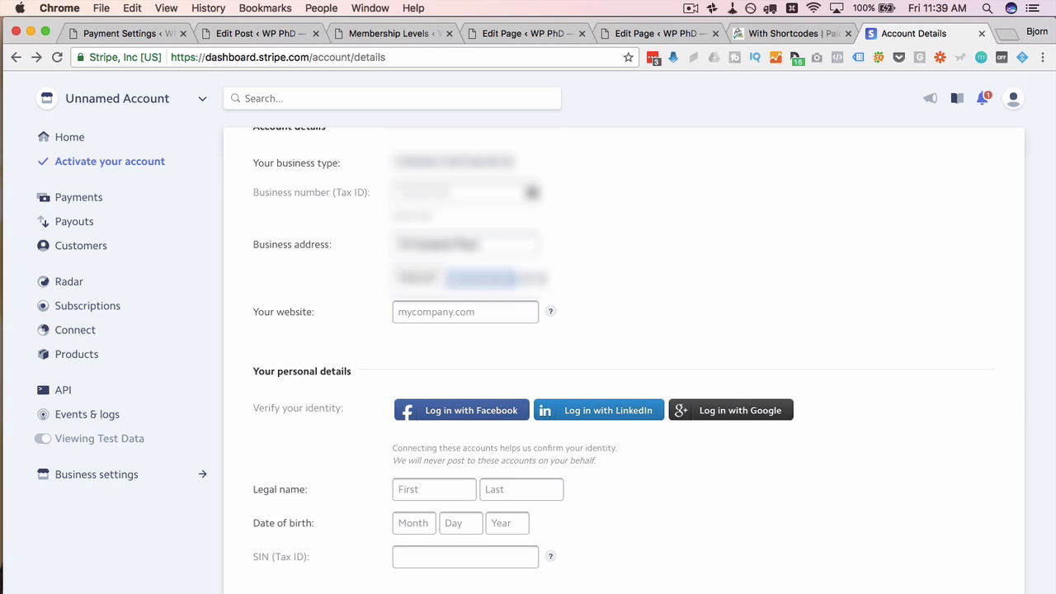
pyautogui.scroll(-1, 561, 275)
pyautogui.click(509, 281)
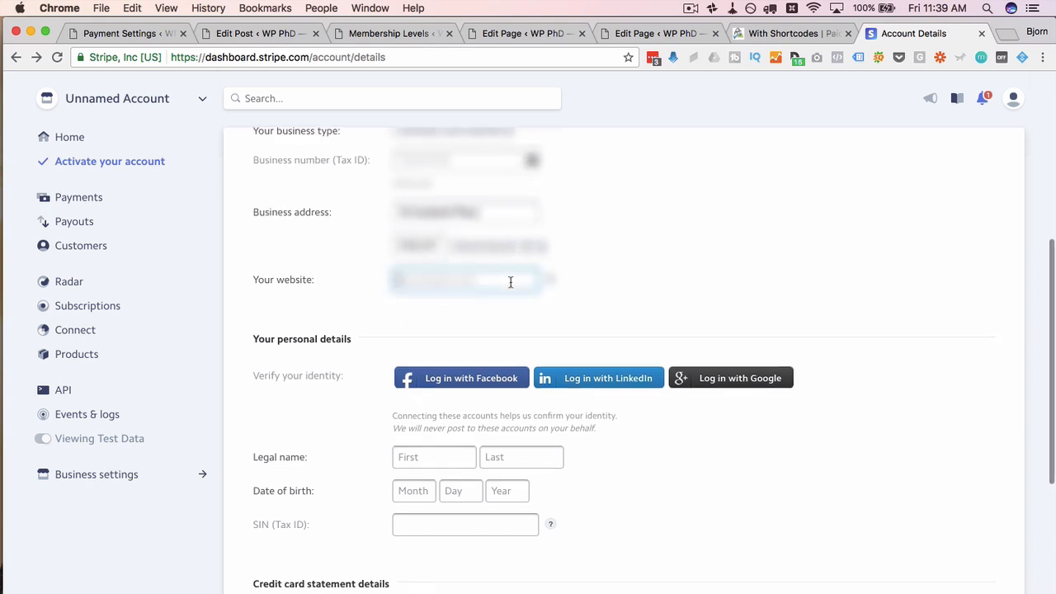
pyautogui.write('wp-phd.com')
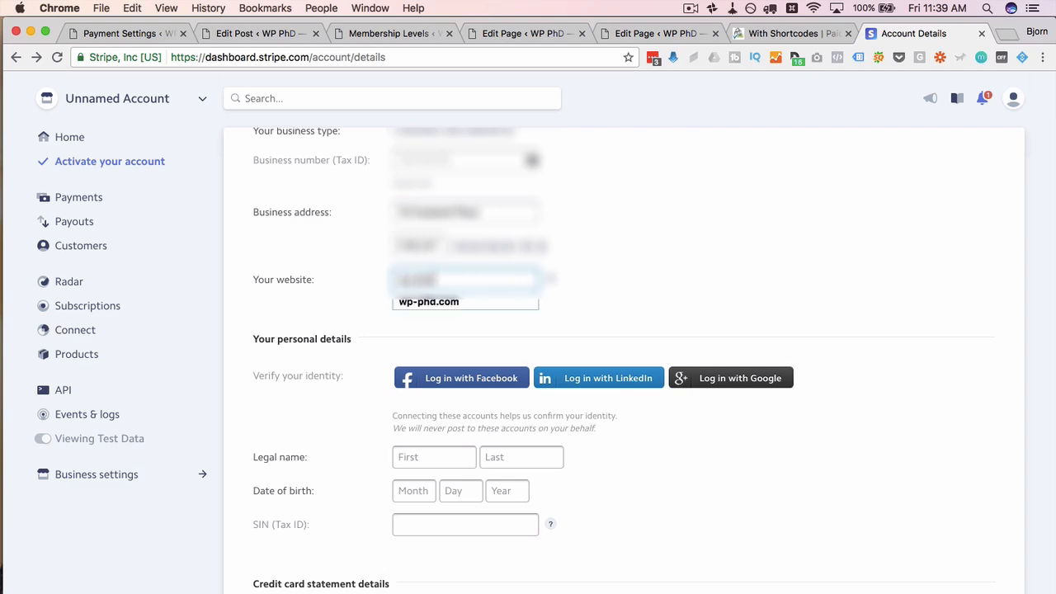
pyautogui.press('Tab')
# Step: Fill in the owner's legal first and last name and date of birth, checking why the SIN is needed
pyautogui.scroll(-3, 549, 289)
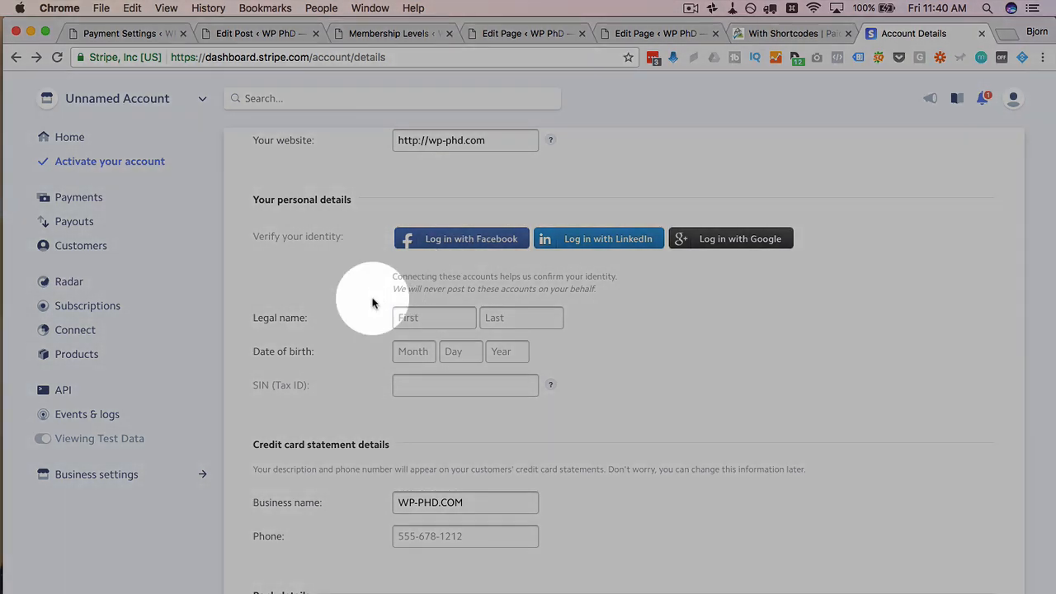
pyautogui.scroll(-1, 358, 309)
pyautogui.click(447, 283)
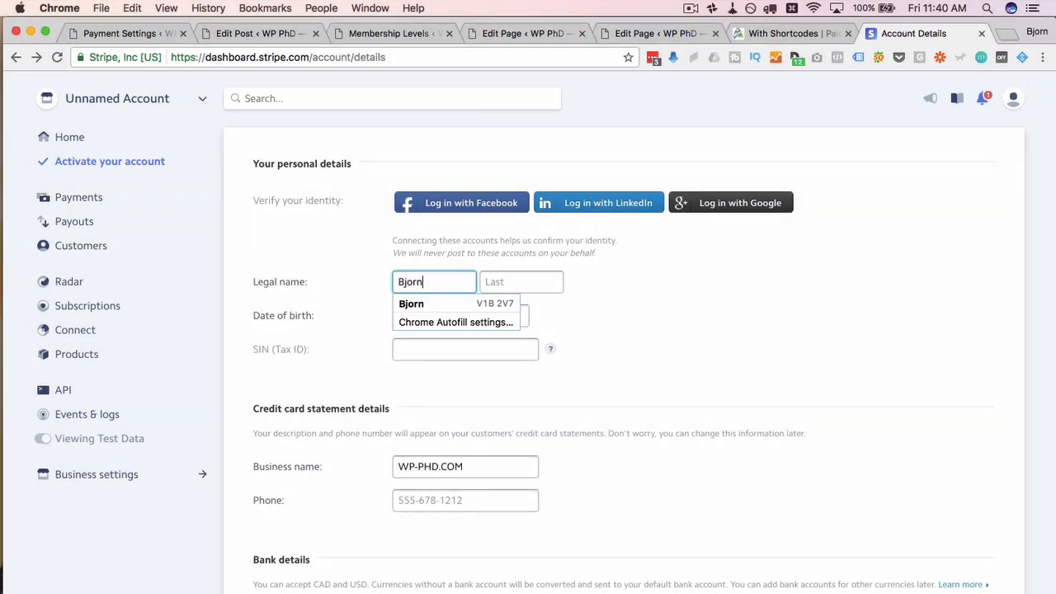
pyautogui.press('Tab')
pyautogui.press('Tab')
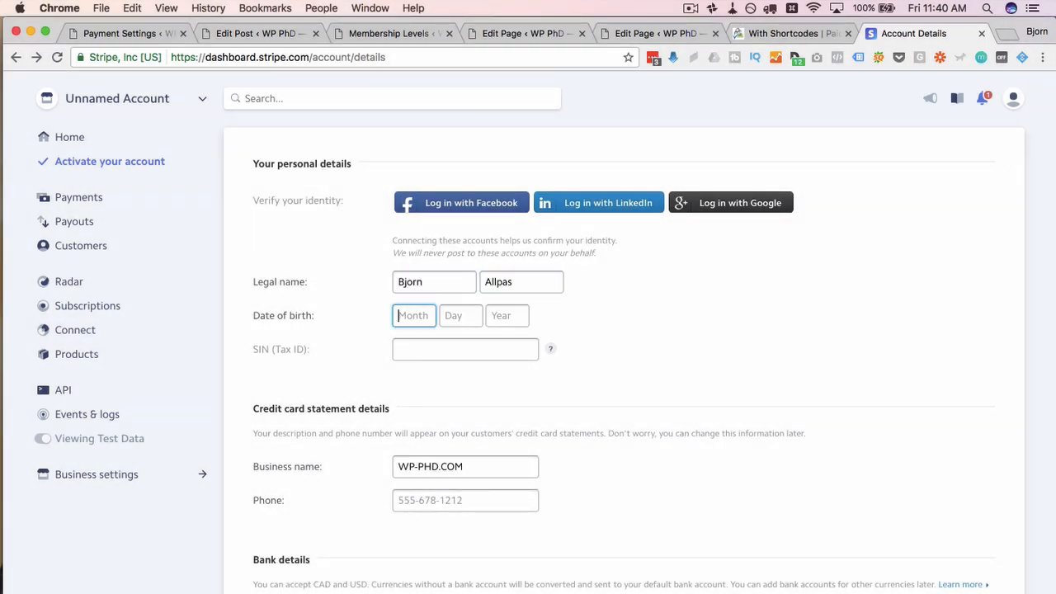
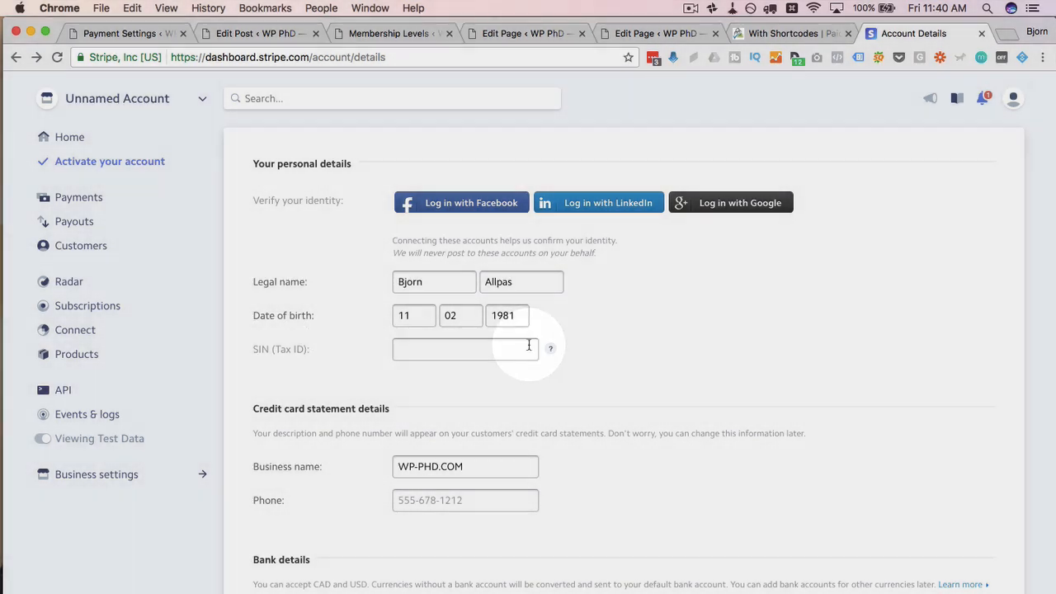
pyautogui.click(551, 350)
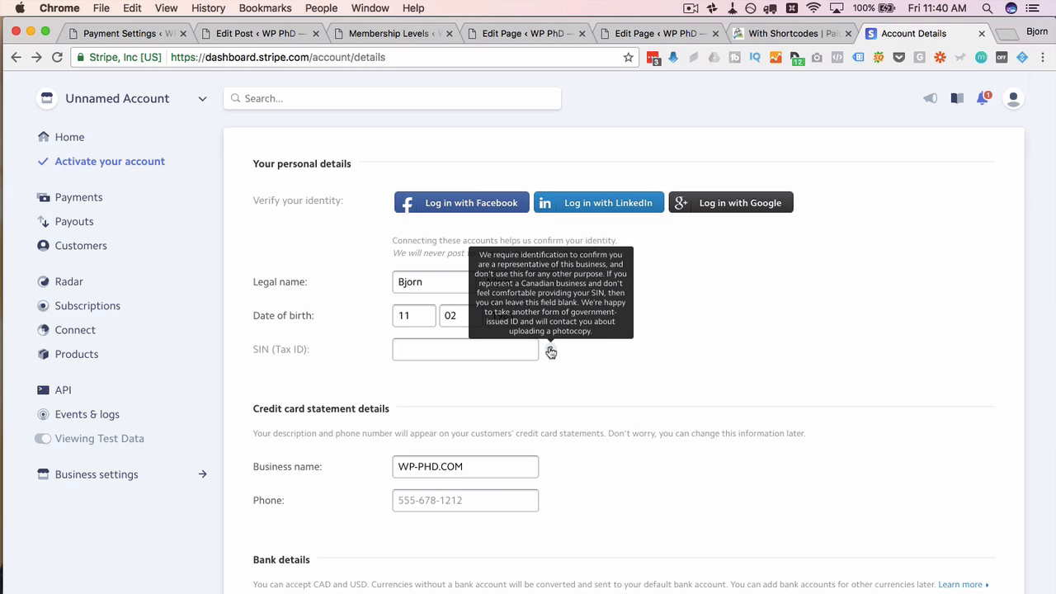
# Step: Review the credit card statement details showing business name WP-PHD.COM and the bank section
pyautogui.scroll(-2, 528, 330)
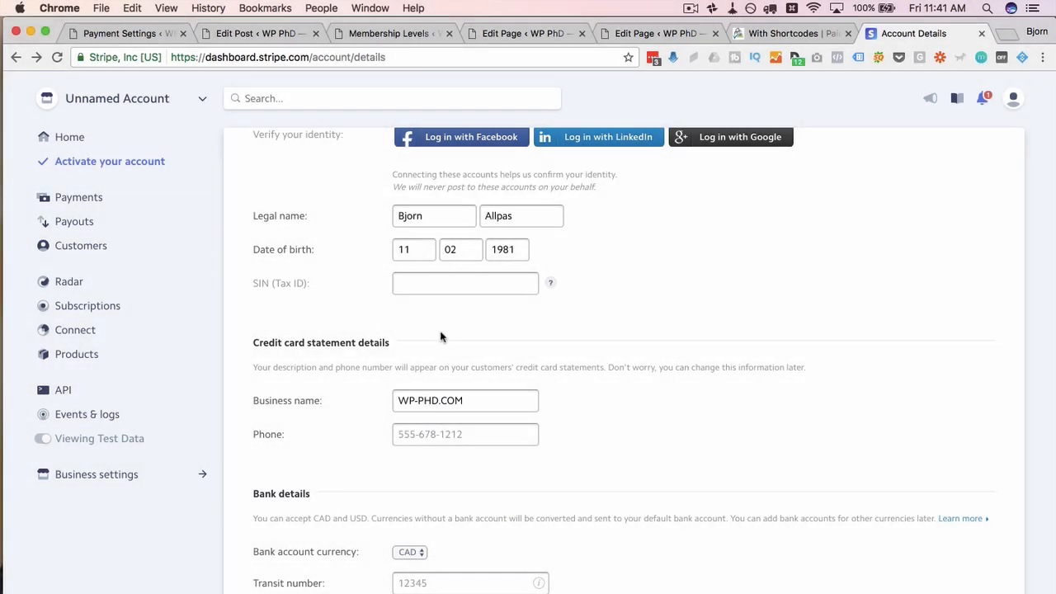
pyautogui.scroll(-3, 329, 414)
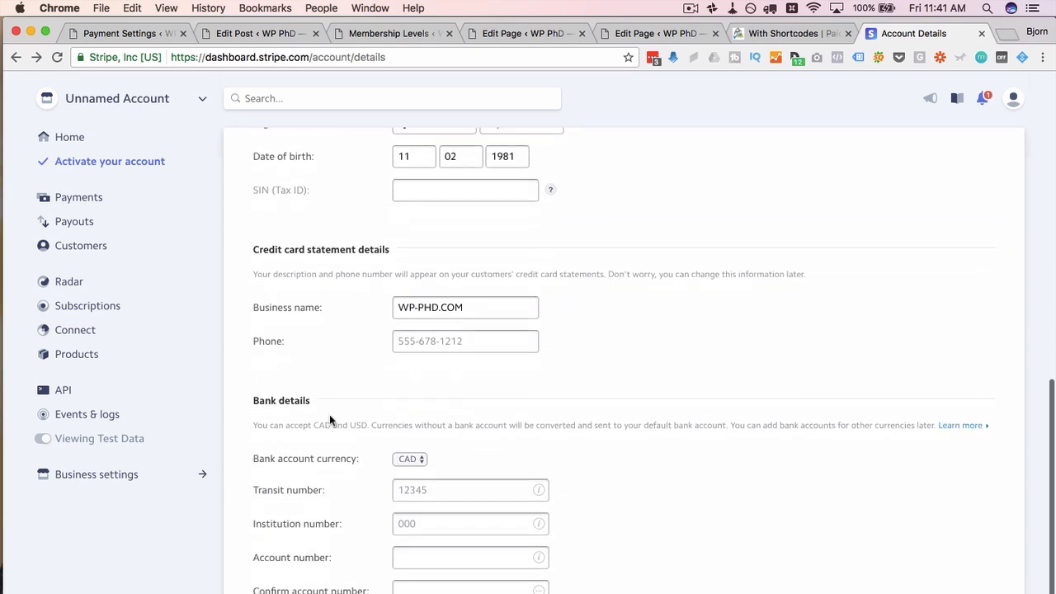
pyautogui.moveTo(260, 209); pyautogui.dragTo(405, 211)
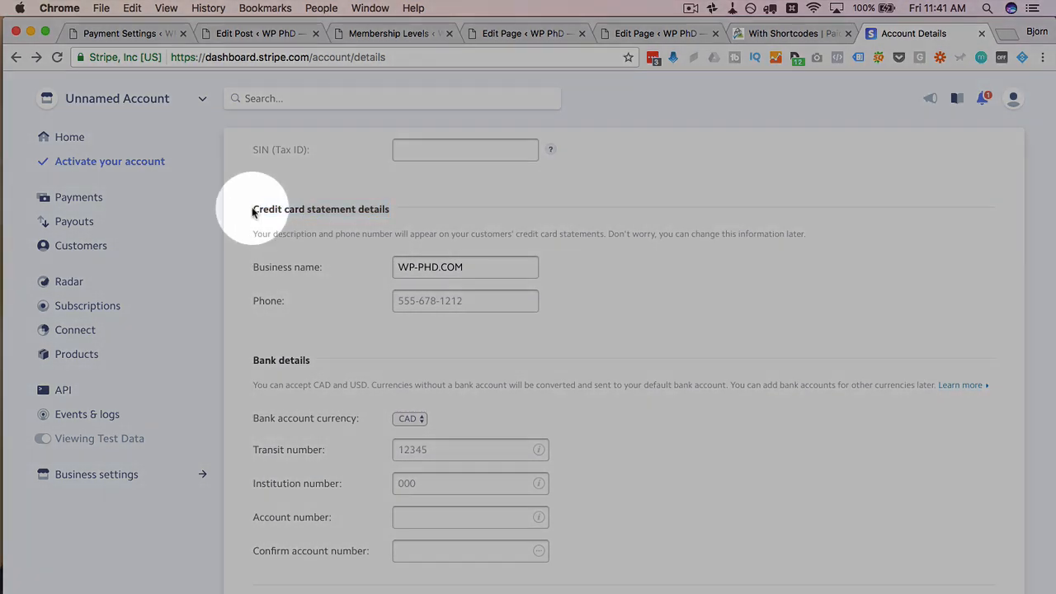
pyautogui.moveTo(254, 209); pyautogui.dragTo(398, 210)
pyautogui.moveTo(485, 269); pyautogui.dragTo(386, 271)
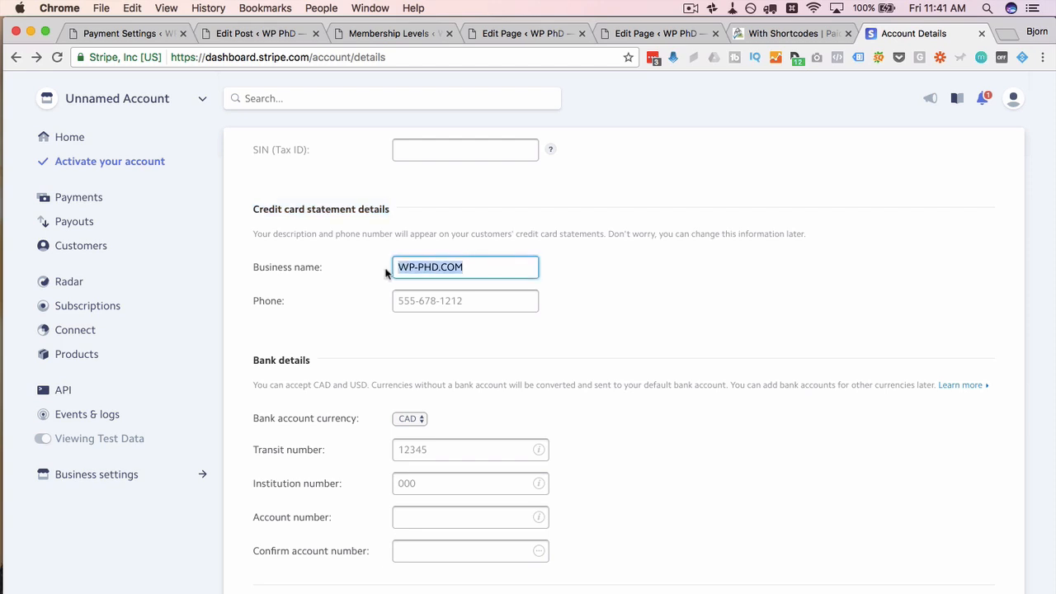
pyautogui.scroll(-1, 361, 286)
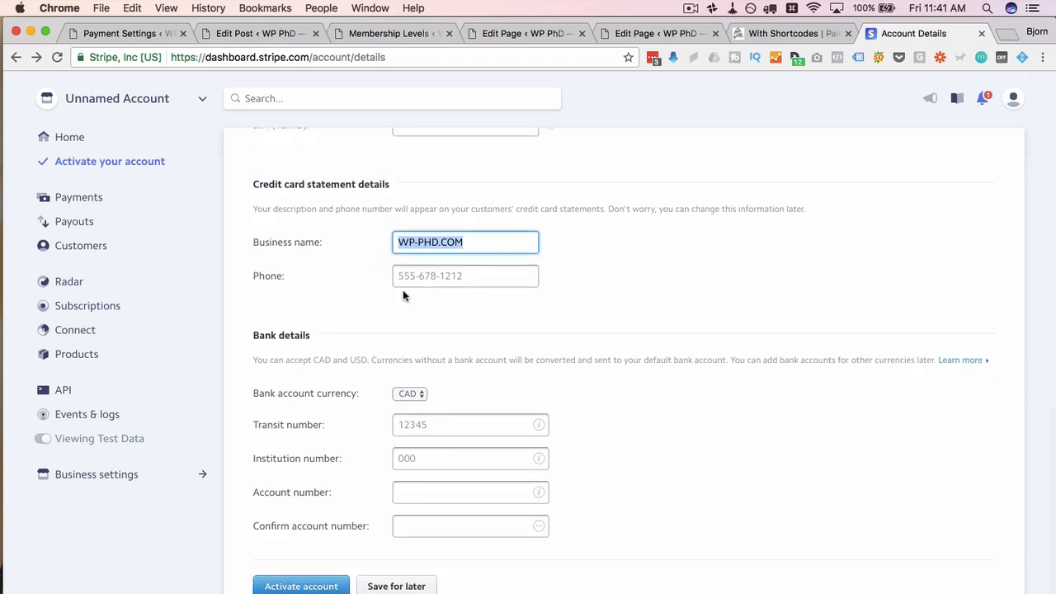
pyautogui.scroll(-1, 377, 337)
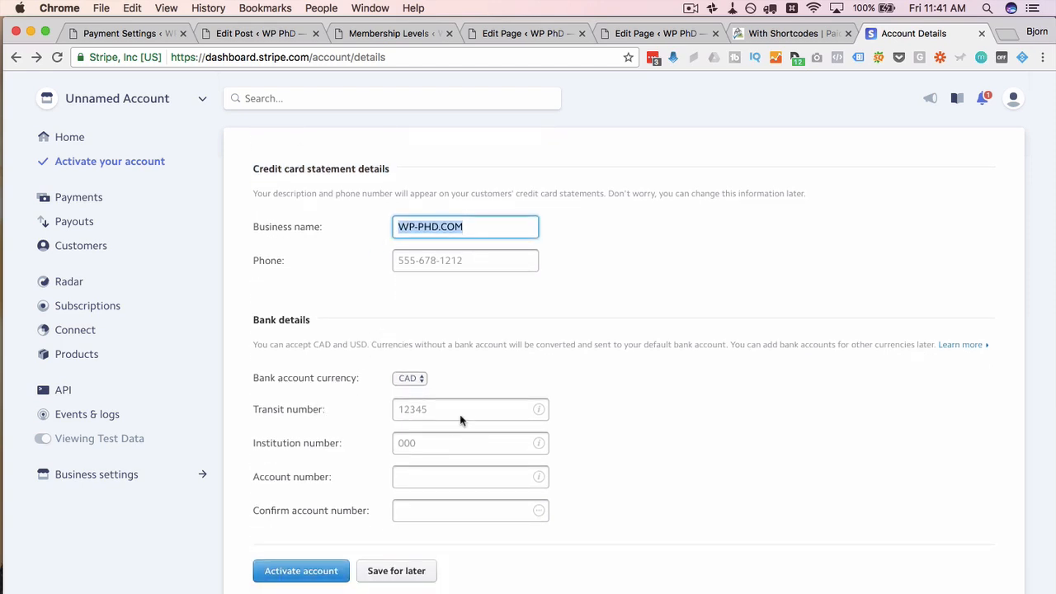
pyautogui.click(382, 506)
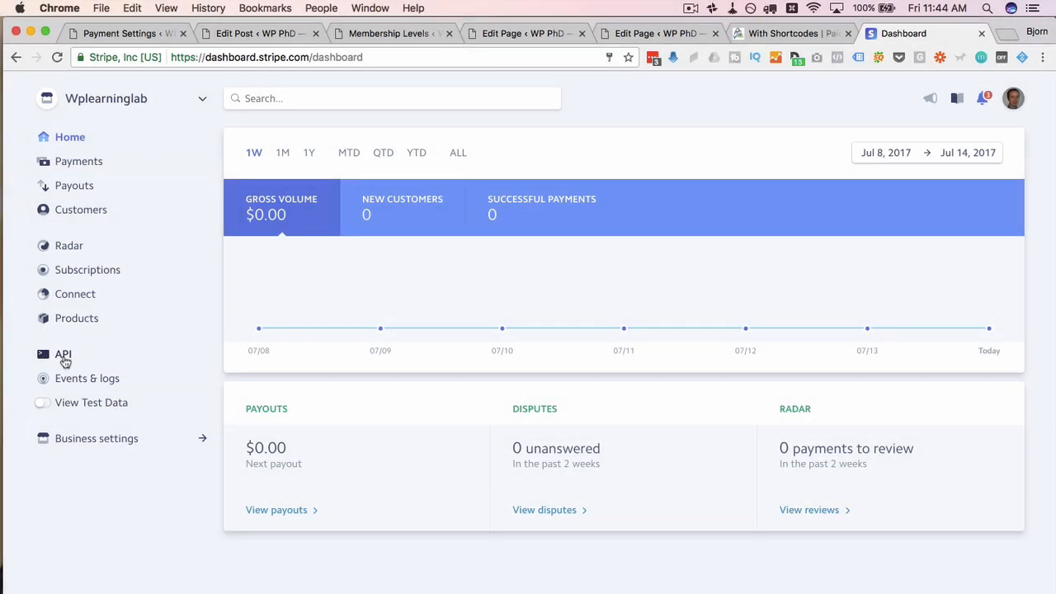
# Step: Show the Stripe Settings in Sandbox/Testing mode and the Web Hook URL on Payment Settings
pyautogui.click(138, 38)
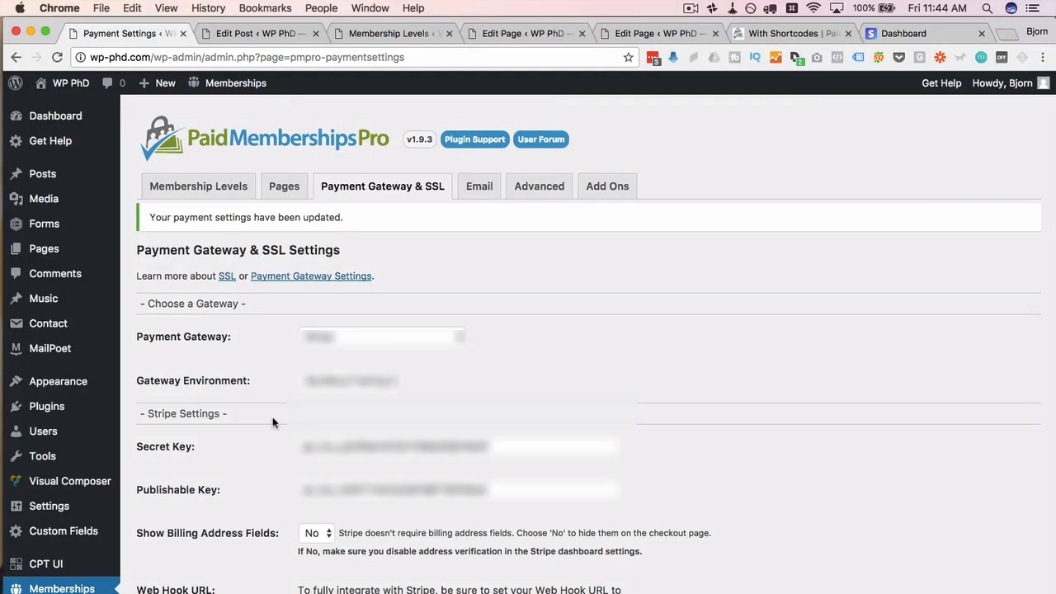
pyautogui.scroll(-3, 272, 423)
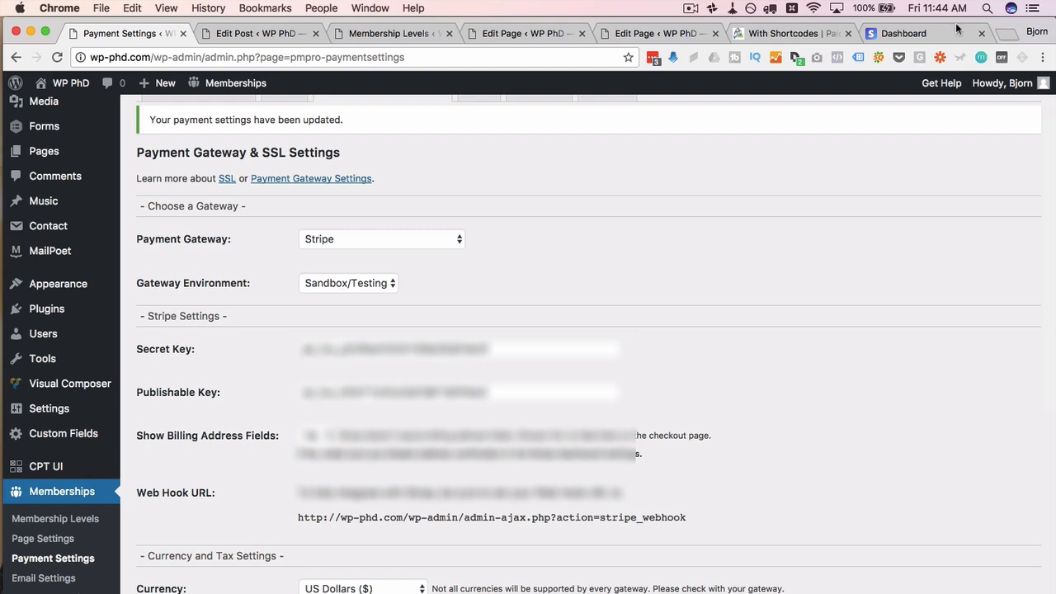
# Step: Search the web for 'stripe test' in a new tab
pyautogui.click(930, 33)
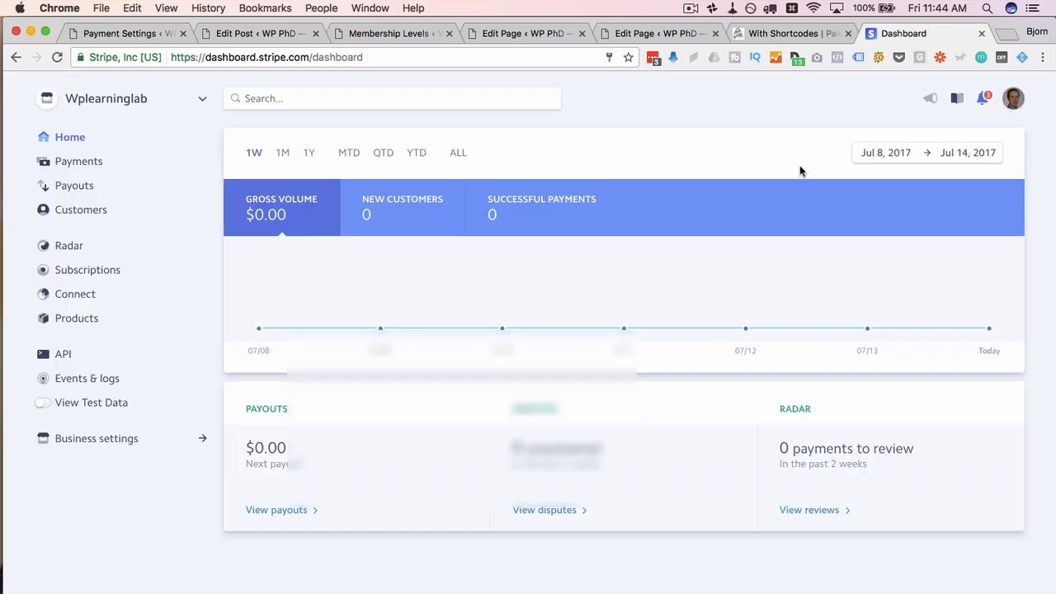
pyautogui.press('super+t')
pyautogui.write('streip')
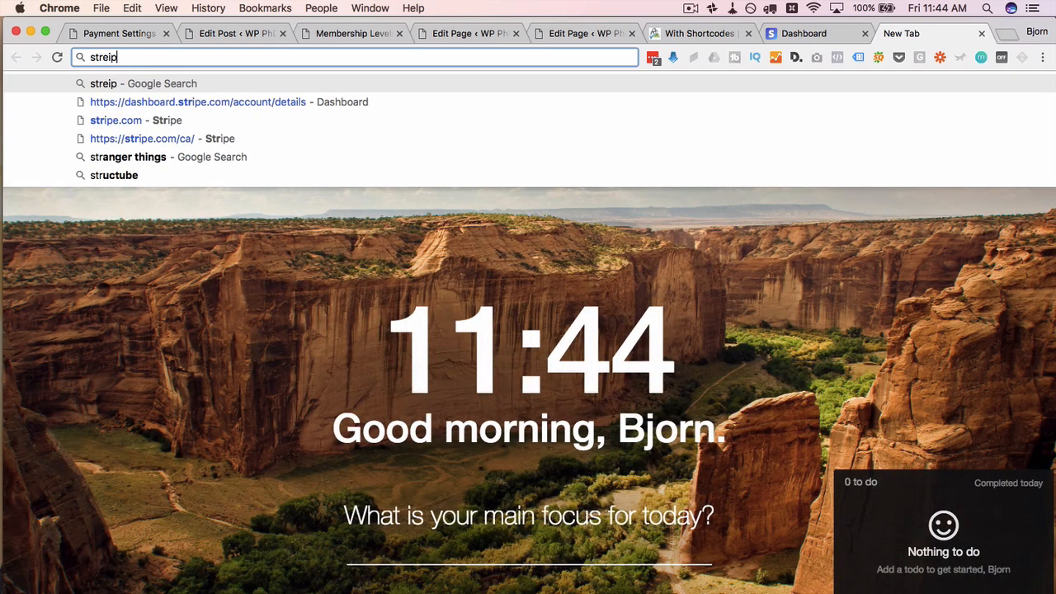
pyautogui.press('BackSpace')
pyautogui.press('BackSpace')
pyautogui.press('BackSpace')
pyautogui.write('ipe test')
pyautogui.press('Return')
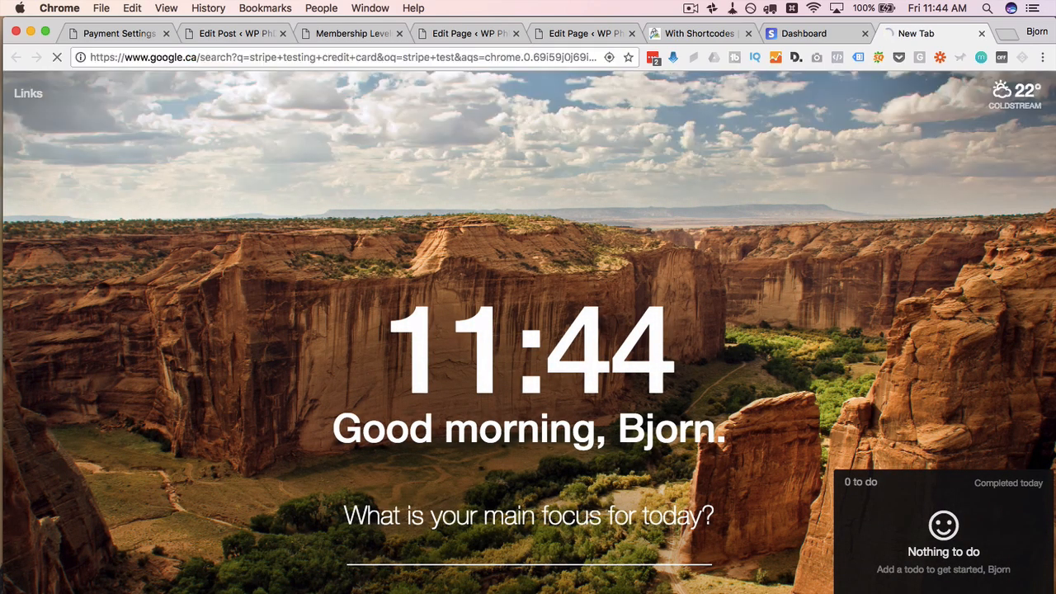
pyautogui.click(189, 208)
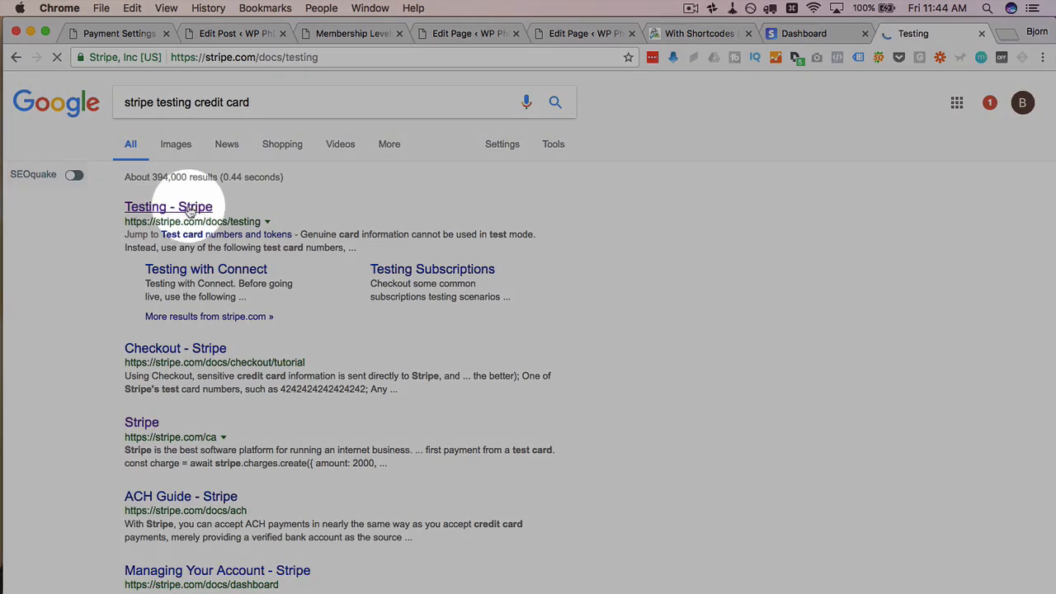
pyautogui.click(495, 310)
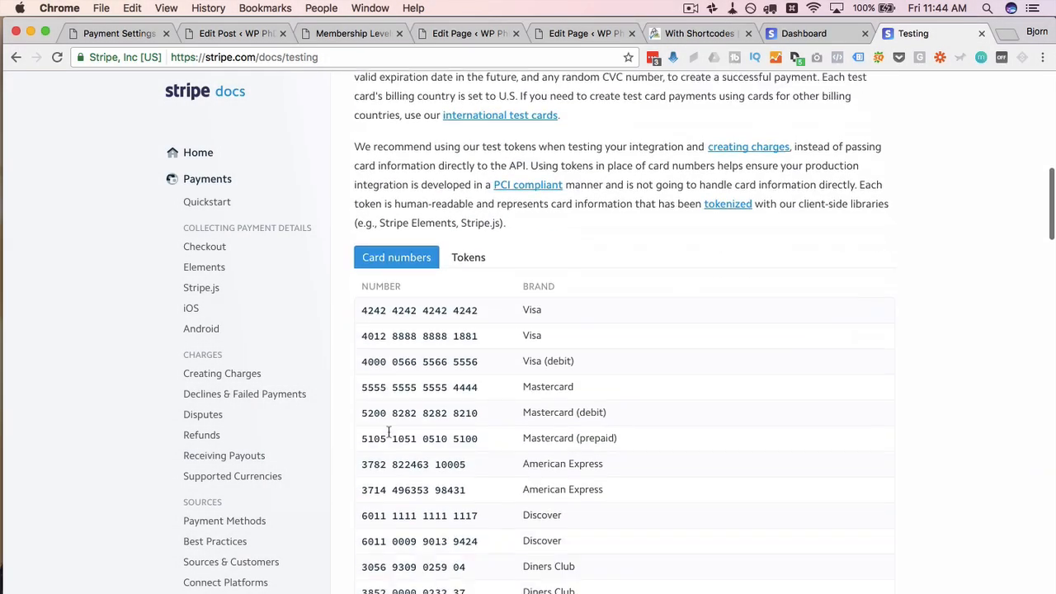
pyautogui.scroll(-2, 388, 432)
pyautogui.moveTo(362, 221); pyautogui.dragTo(480, 220)
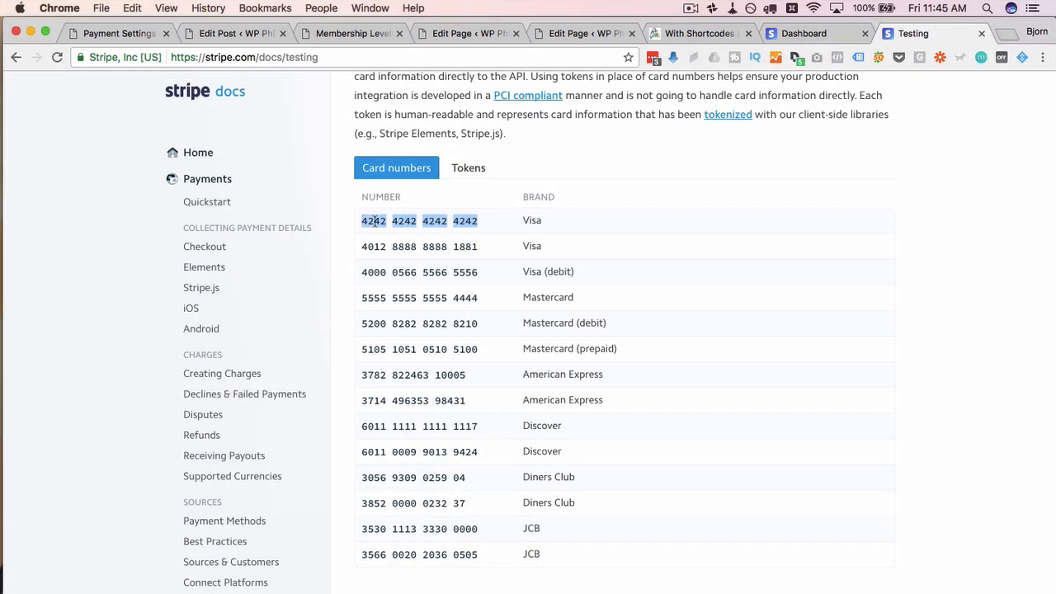
pyautogui.rightClick(374, 220)
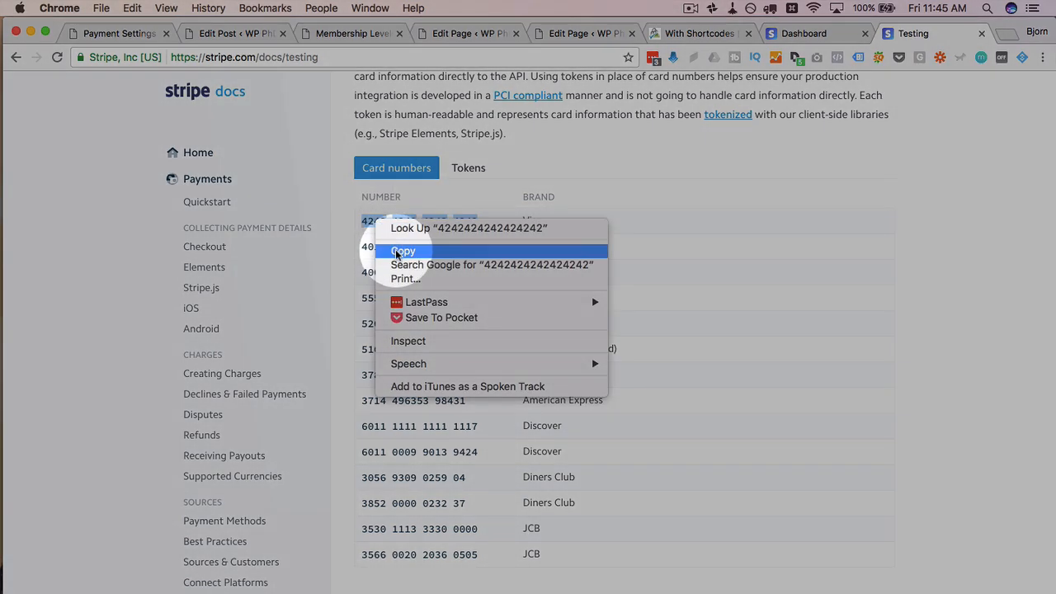
pyautogui.click(392, 245)
pyautogui.press('super+Tab')
# Step: Select the Platinum level for checkout and paste the test card number into Card Number
pyautogui.click(397, 248)
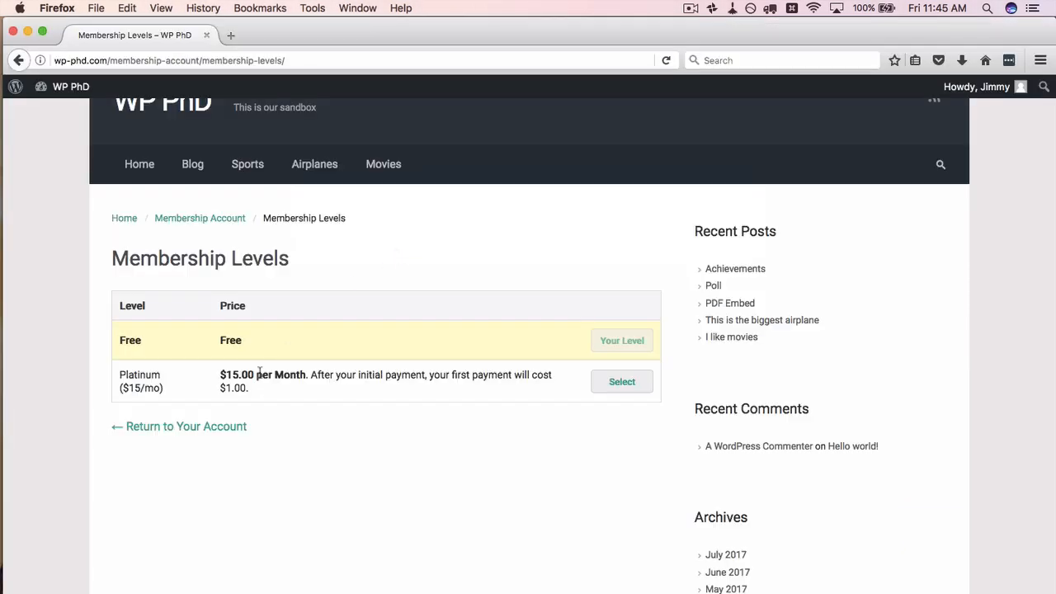
pyautogui.scroll(-1, 306, 485)
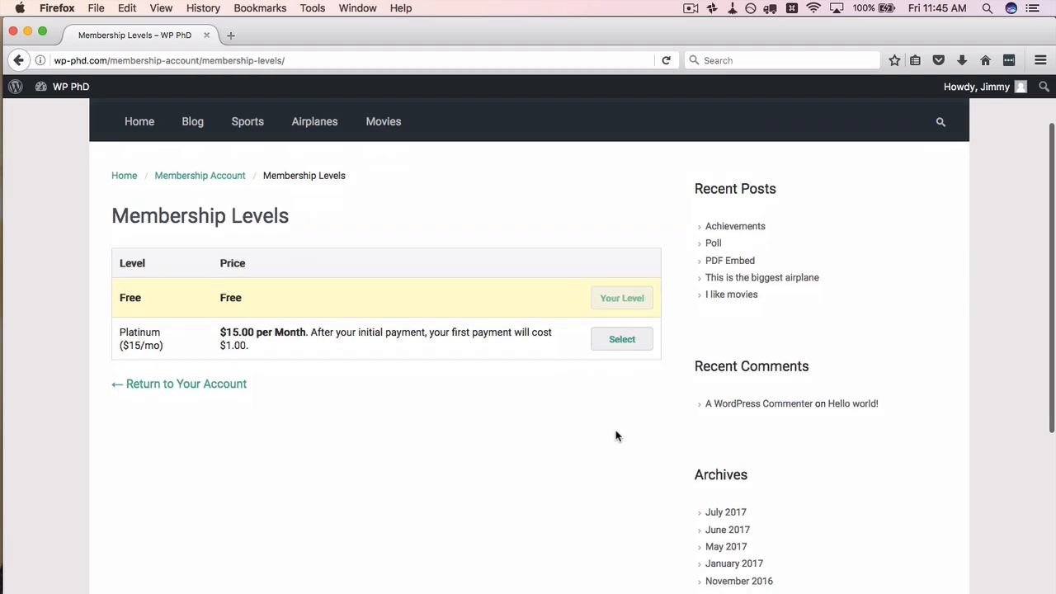
pyautogui.click(620, 343)
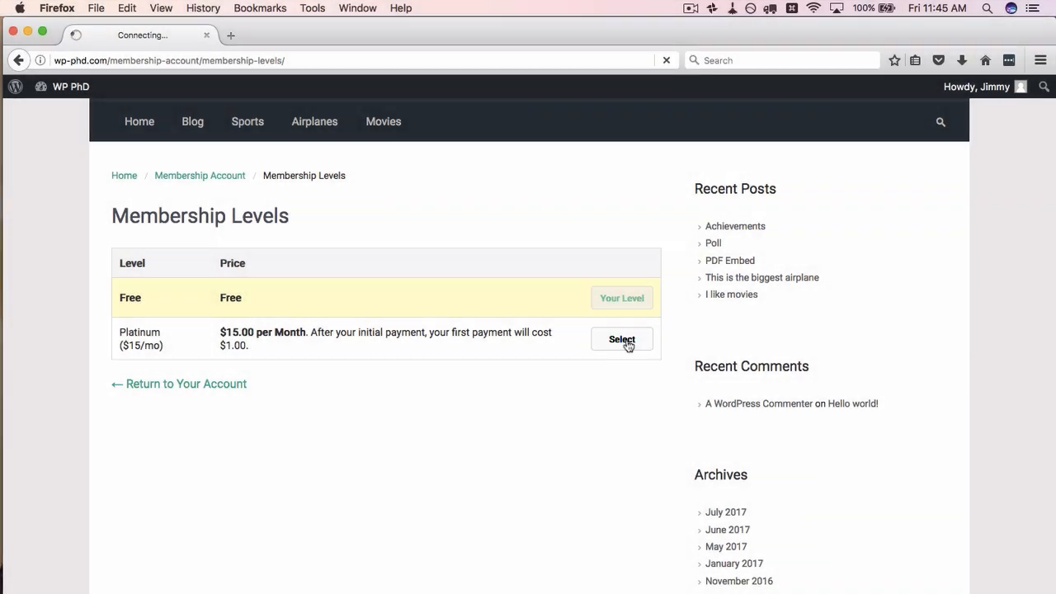
pyautogui.scroll(-5, 511, 317)
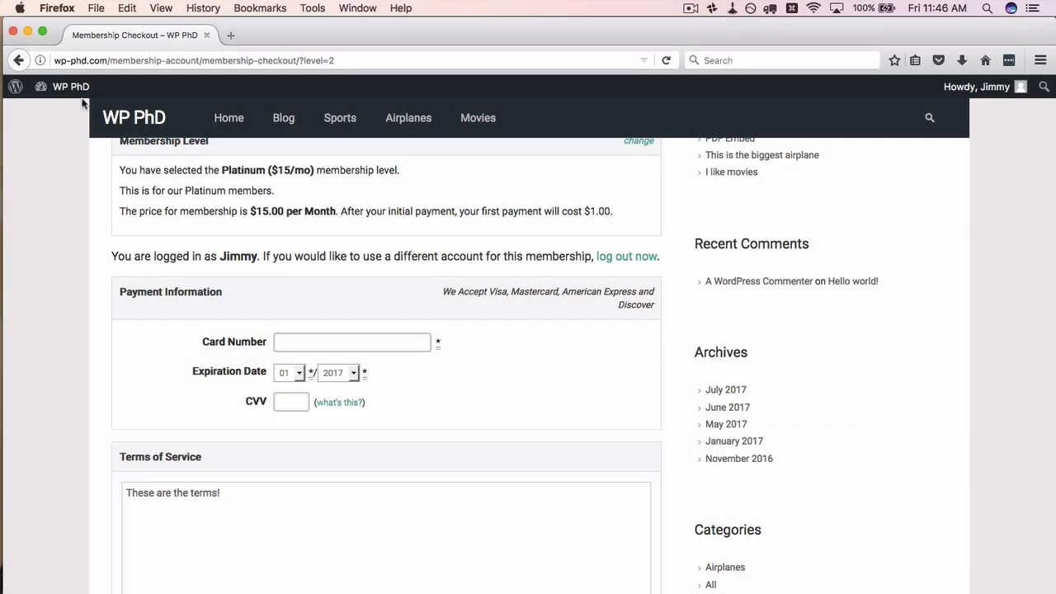
pyautogui.scroll(-2, 157, 254)
pyautogui.click(333, 295)
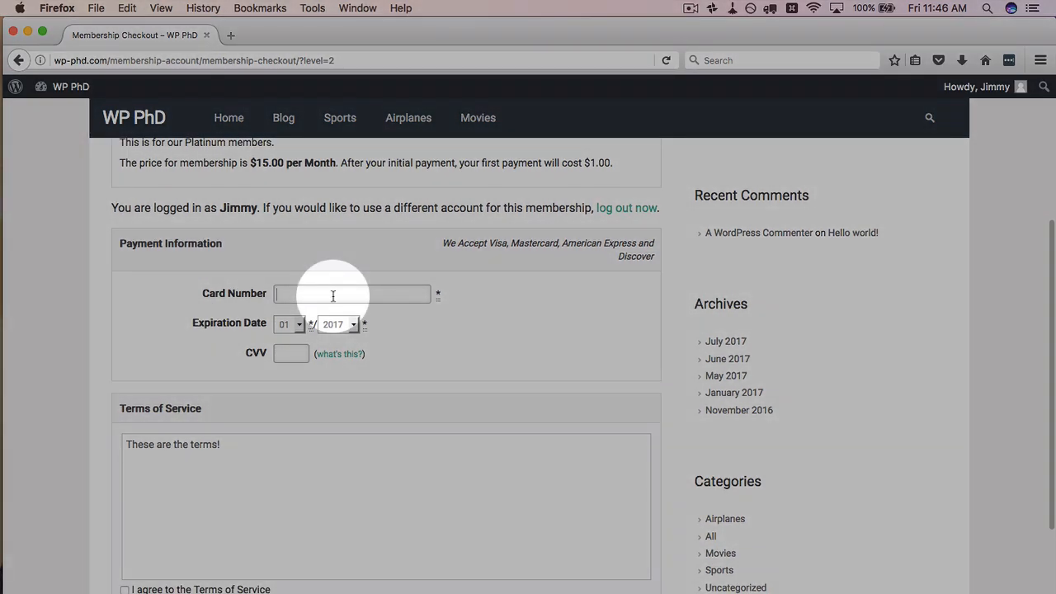
pyautogui.press('super+v')
# Step: Set expiry month 10, enter a CVV, and agree to the Terms of Service
pyautogui.scroll(-2, 212, 330)
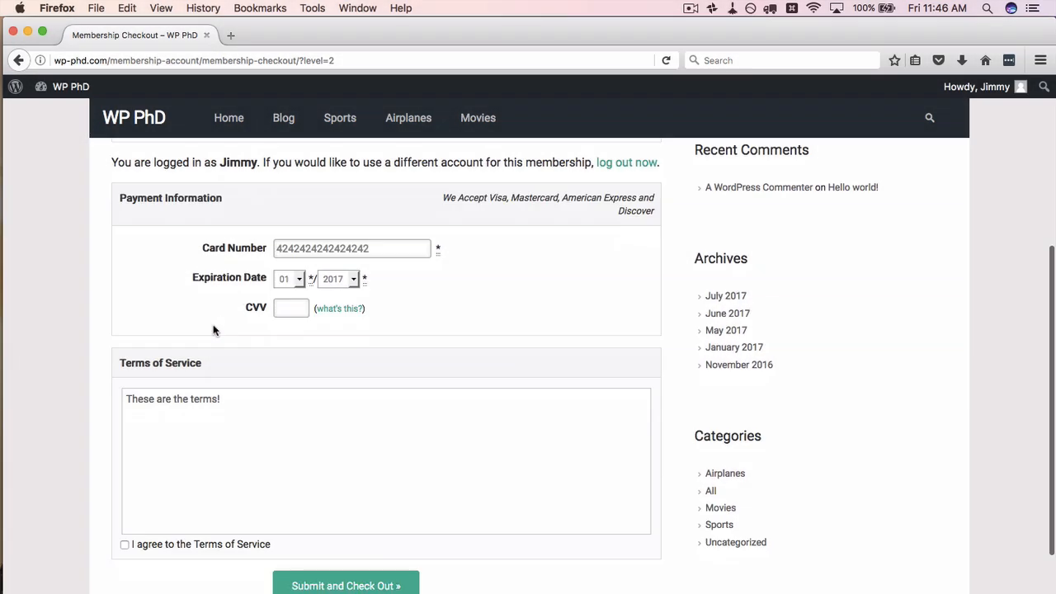
pyautogui.click(300, 280)
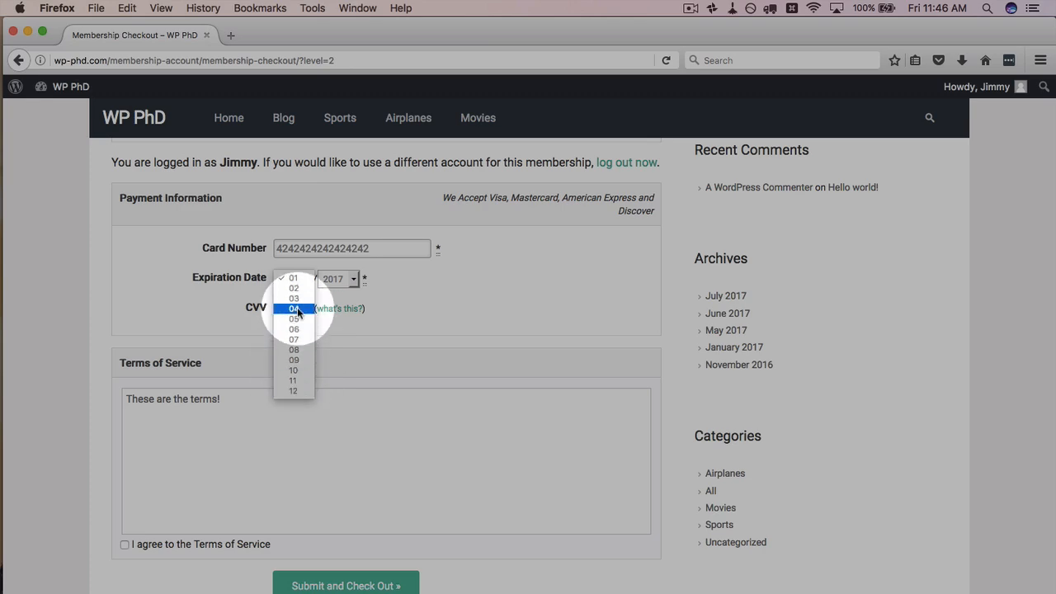
pyautogui.click(310, 371)
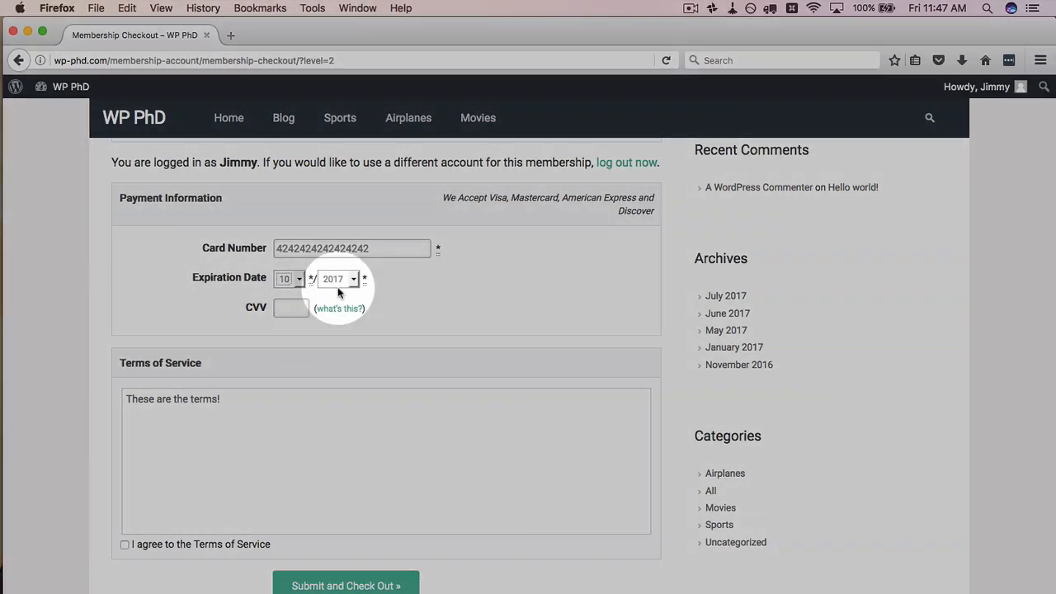
pyautogui.click(289, 308)
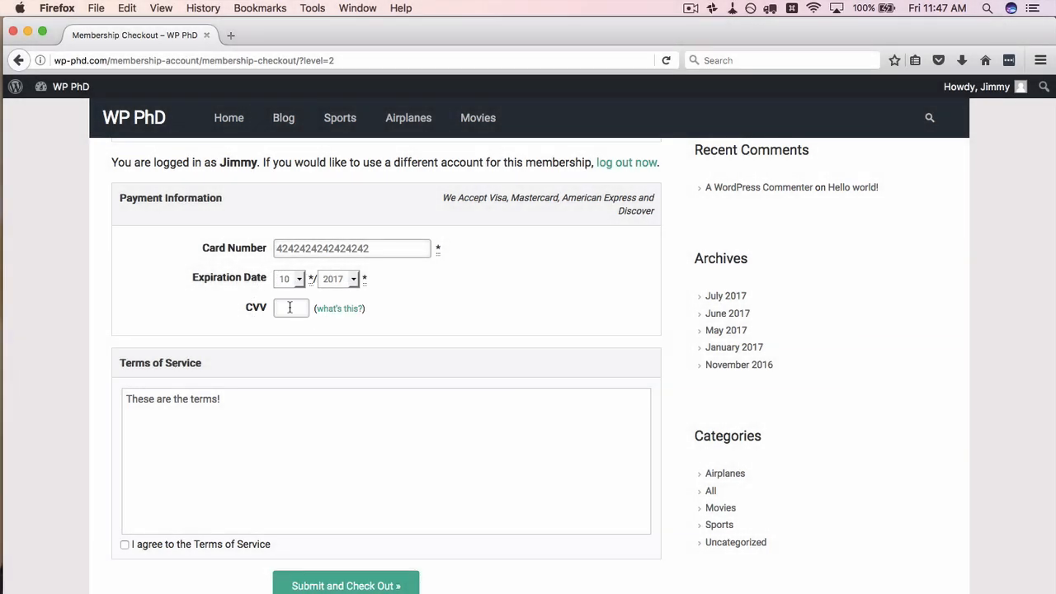
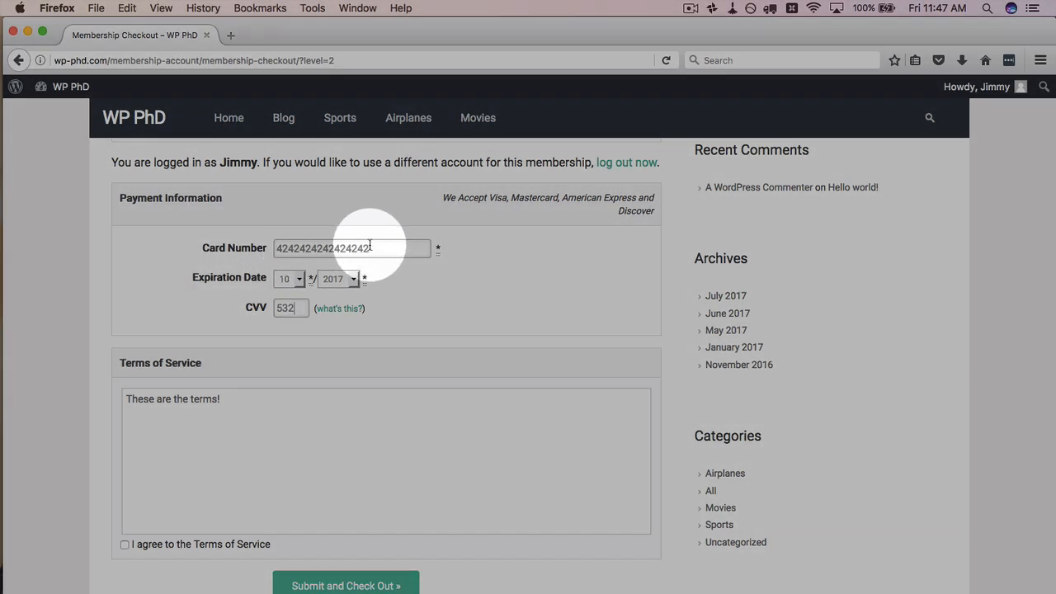
pyautogui.scroll(-3, 206, 278)
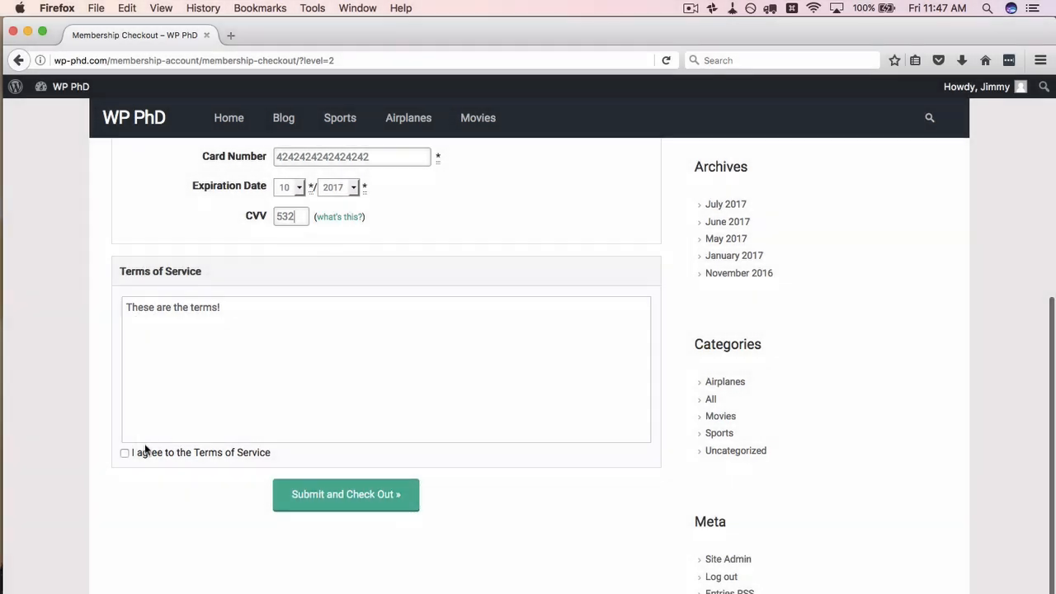
pyautogui.click(124, 452)
pyautogui.scroll(-1, 226, 528)
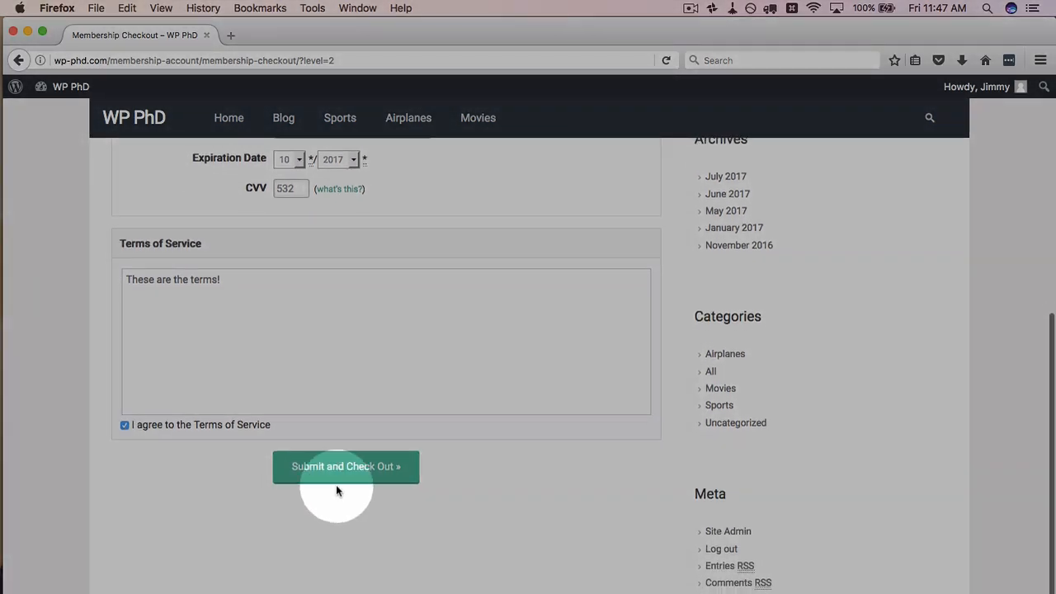
# Step: Submit the checkout and dismiss the decline saying a known test card was used in live mode
pyautogui.click(373, 475)
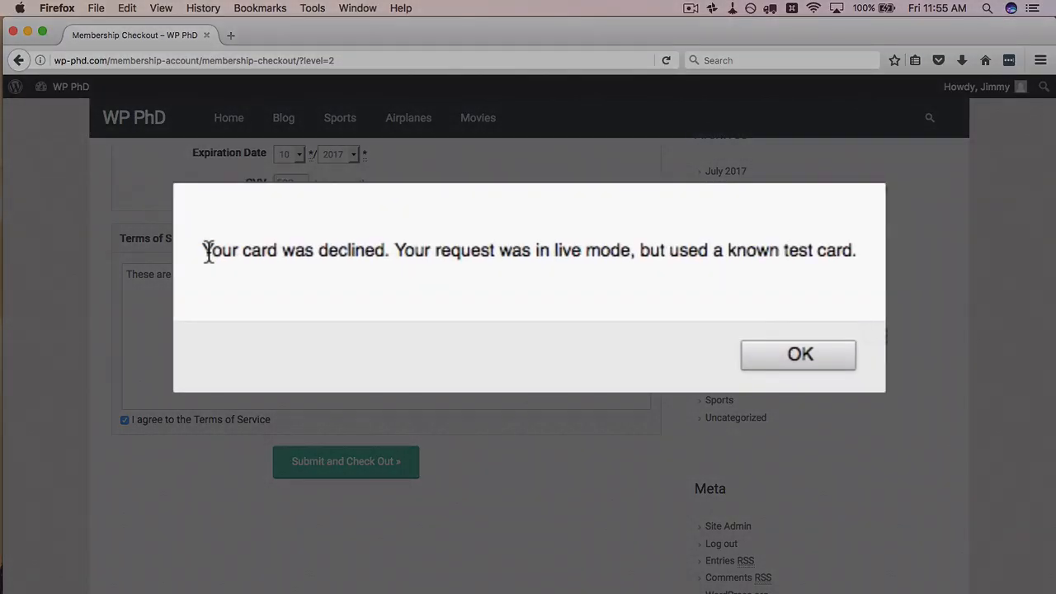
pyautogui.moveTo(367, 269); pyautogui.dragTo(584, 269)
pyautogui.moveTo(640, 249); pyautogui.dragTo(831, 252)
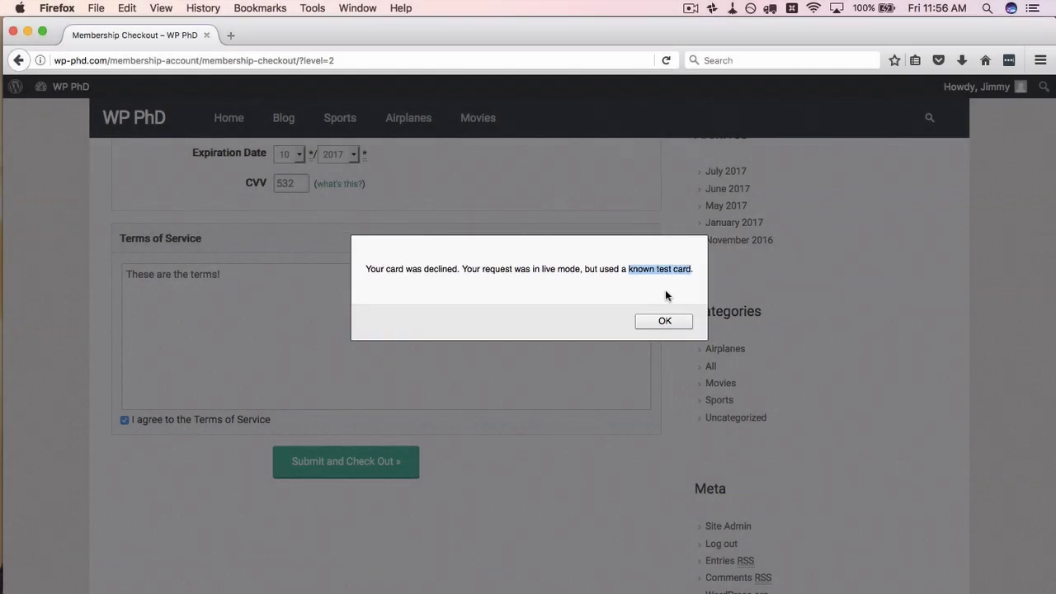
pyautogui.click(664, 321)
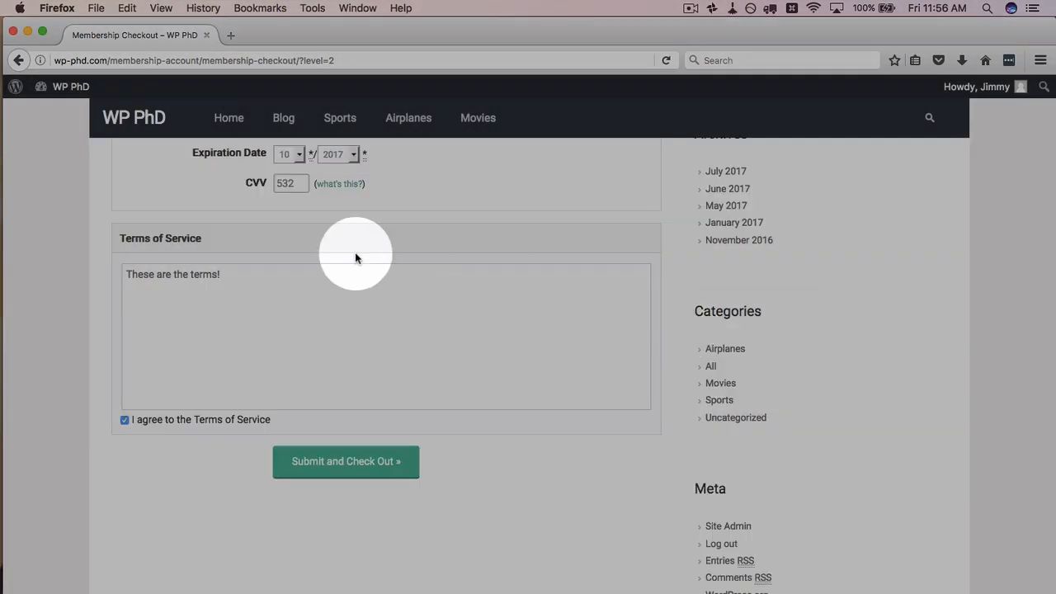
pyautogui.press('super+Tab')
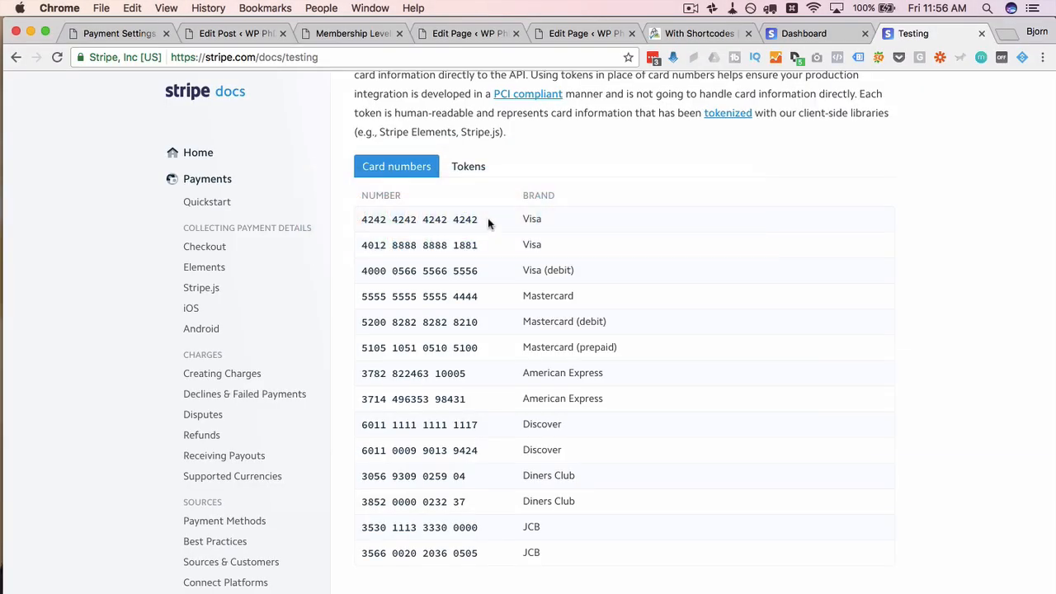
pyautogui.moveTo(481, 246); pyautogui.dragTo(363, 246)
pyautogui.rightClick(364, 245)
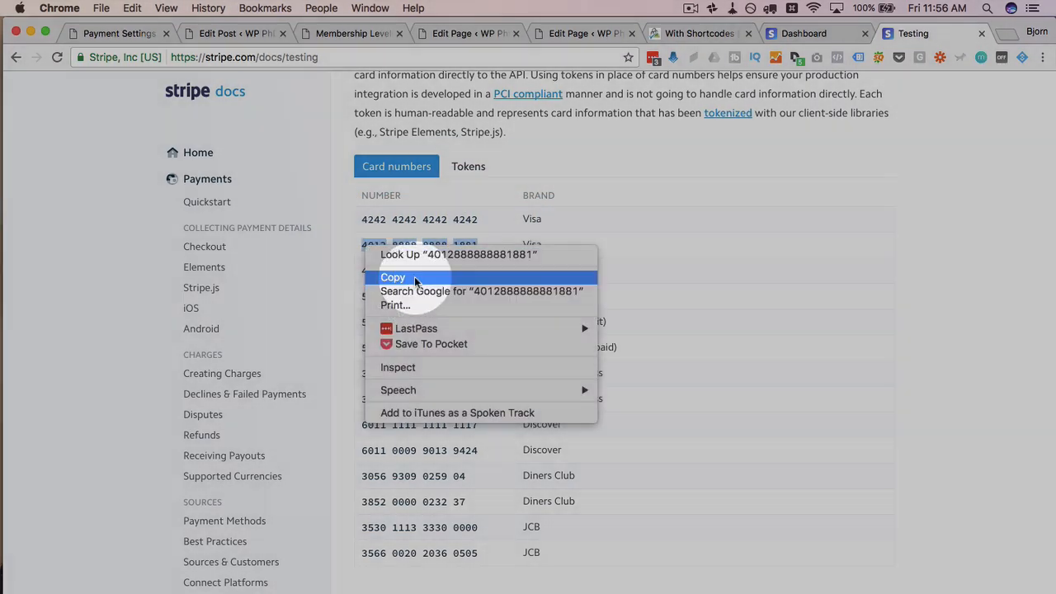
pyautogui.click(393, 277)
pyautogui.press('super+Tab')
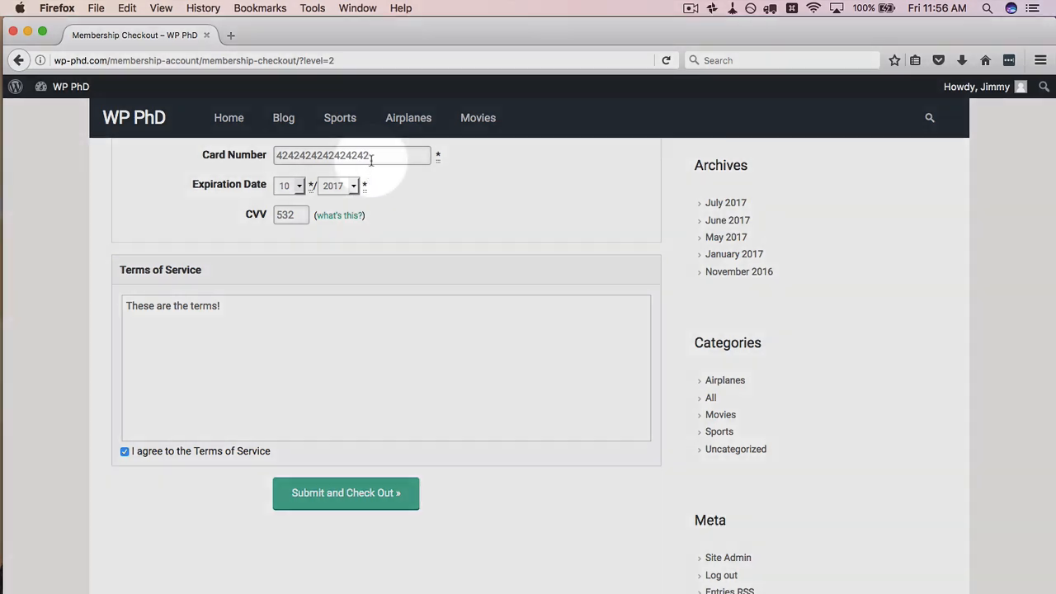
pyautogui.doubleClick(371, 157)
pyautogui.press('super+v')
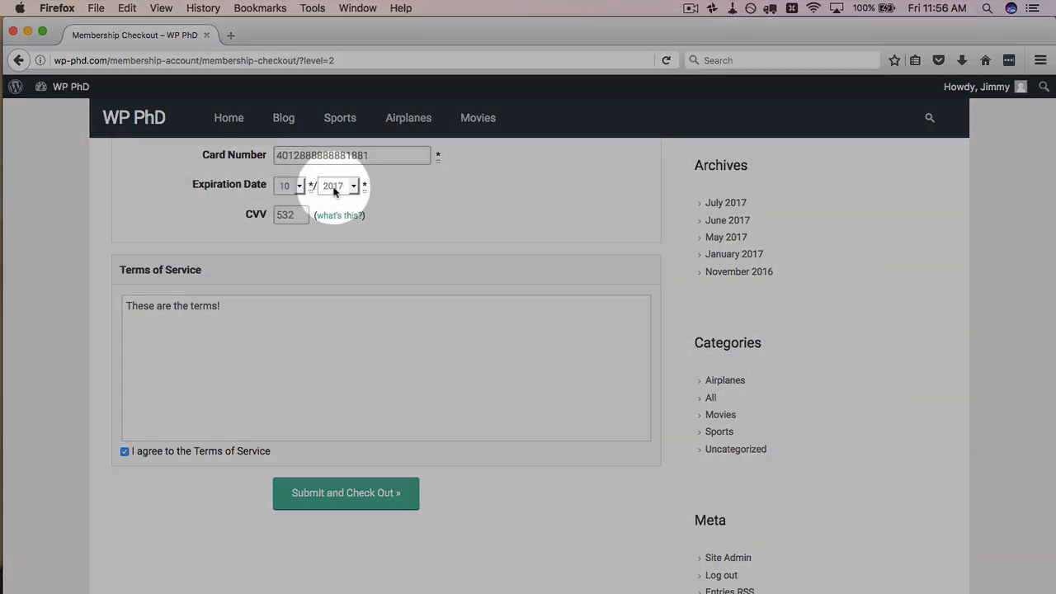
# Step: Set the expiry year to 2023, resubmit, and dismiss the second decline alert
pyautogui.click(343, 188)
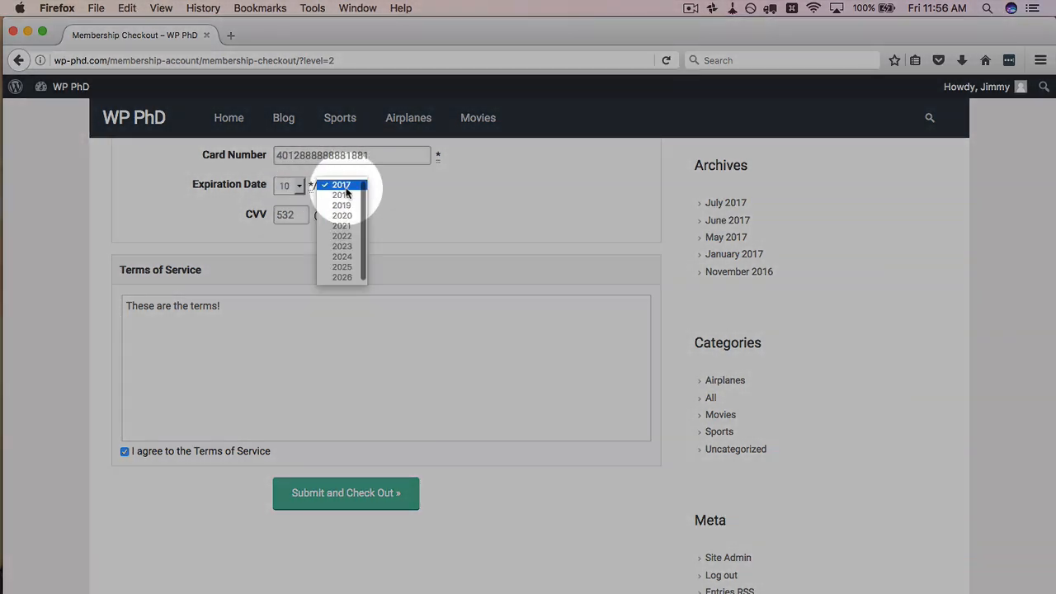
pyautogui.click(347, 247)
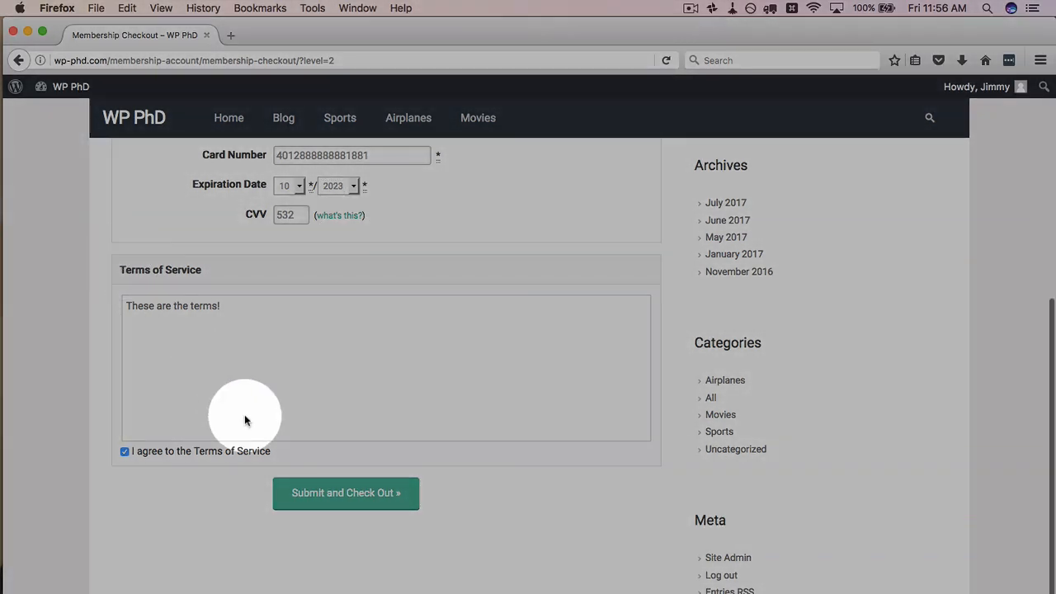
pyautogui.scroll(-1, 245, 418)
pyautogui.scroll(1, 245, 418)
pyautogui.click(344, 493)
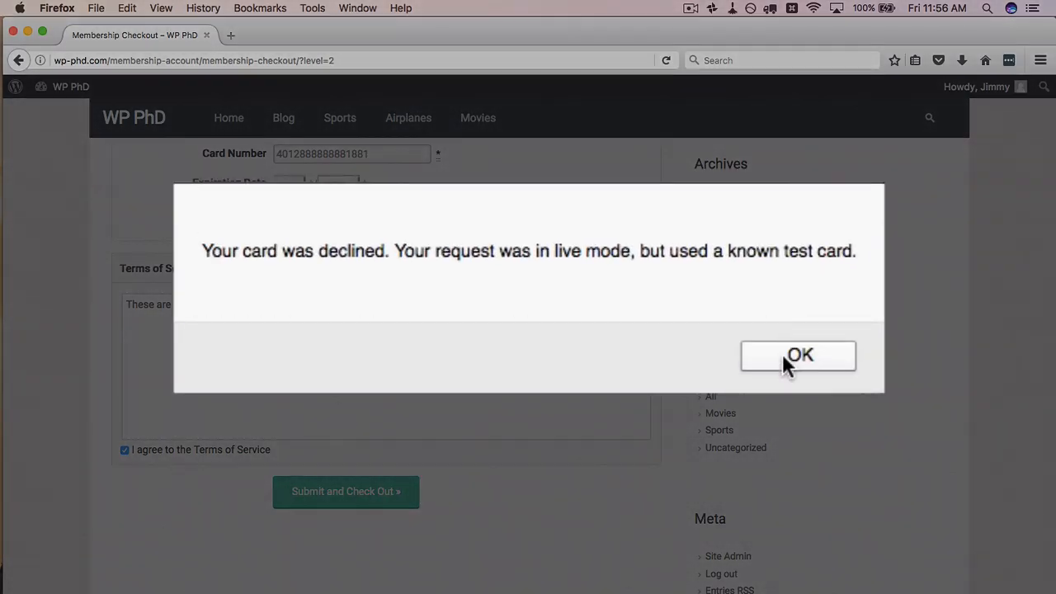
pyautogui.click(656, 327)
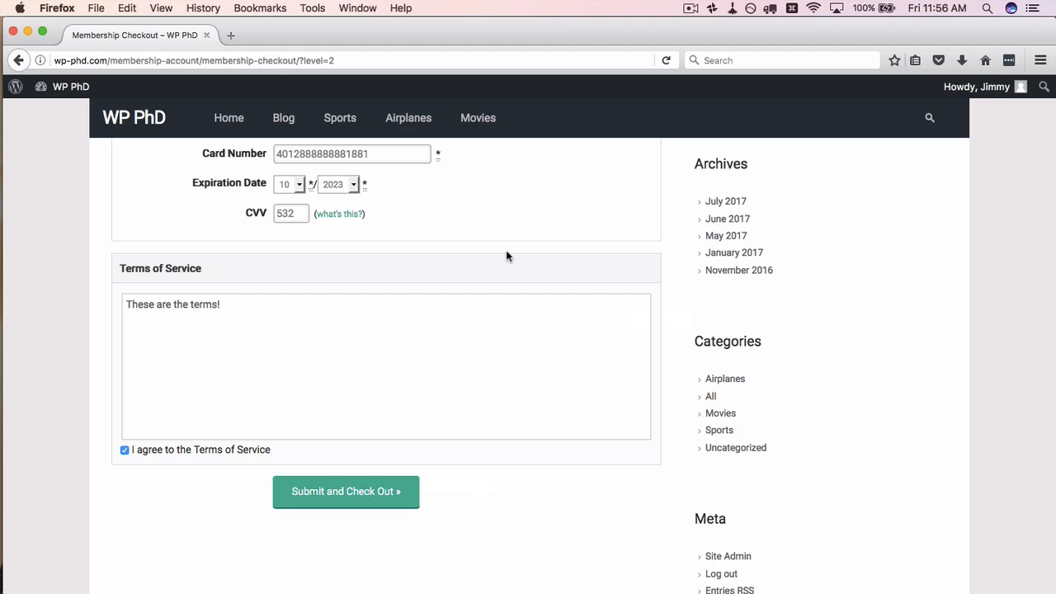
# Step: Edit the Platinum membership level and set its Initial Payment to 1
pyautogui.press('super+Tab')
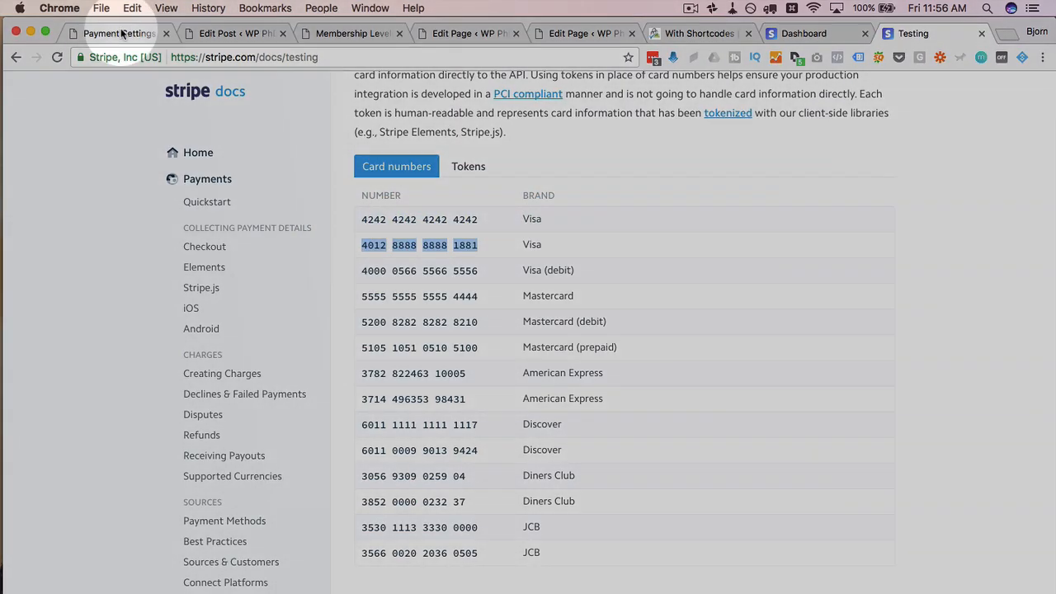
pyautogui.click(122, 33)
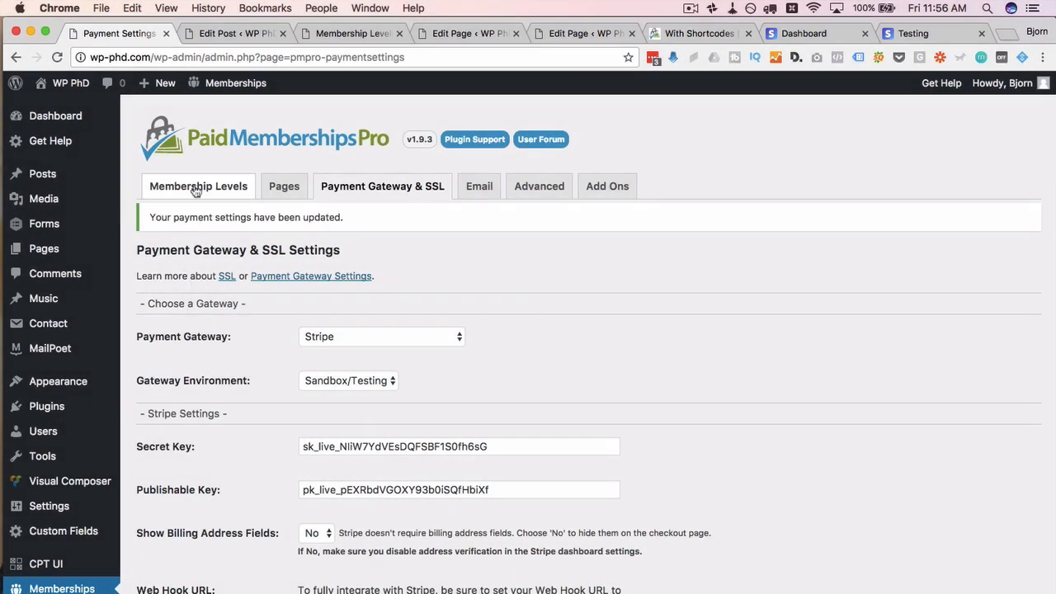
pyautogui.click(196, 189)
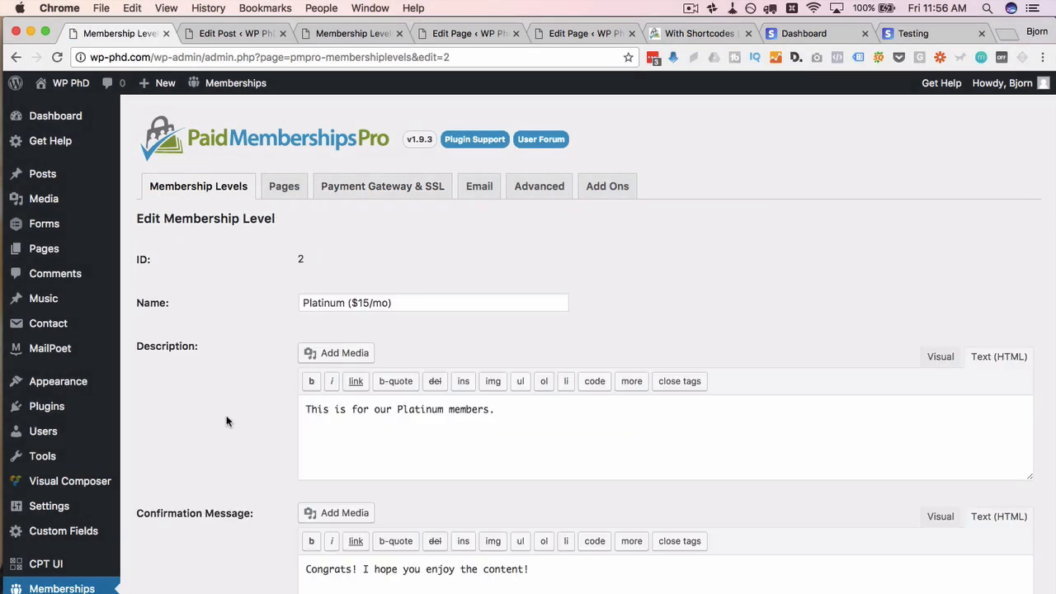
pyautogui.scroll(-5, 226, 421)
pyautogui.scroll(-3, 226, 416)
pyautogui.moveTo(326, 325); pyautogui.dragTo(312, 325)
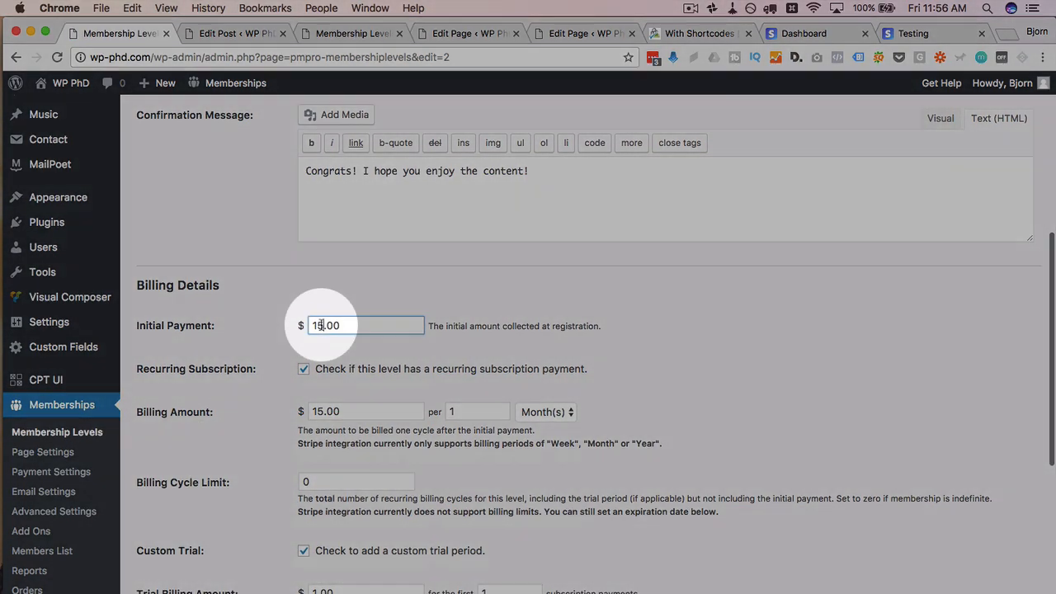
pyautogui.write('1')
# Step: Uncheck Custom Trial and Recurring Subscription, then save the Platinum level
pyautogui.scroll(-3, 243, 398)
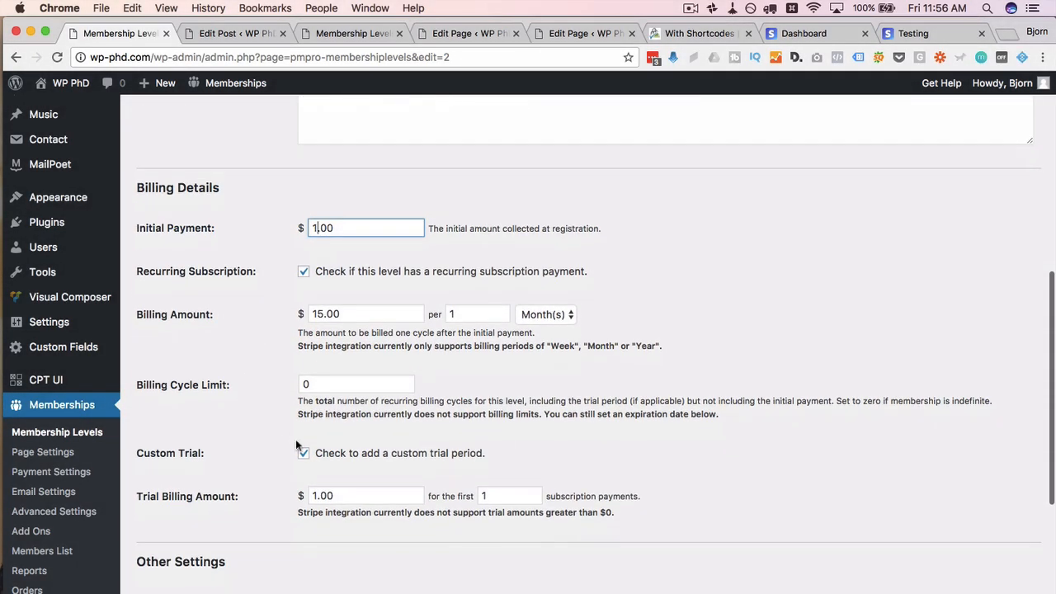
pyautogui.click(304, 453)
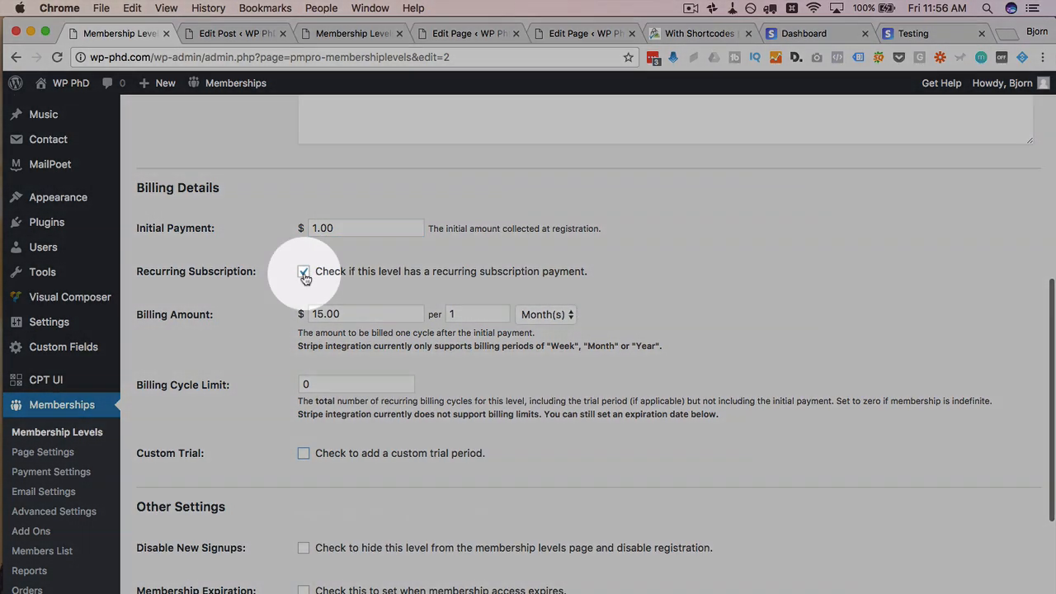
pyautogui.click(304, 274)
pyautogui.scroll(-3, 239, 366)
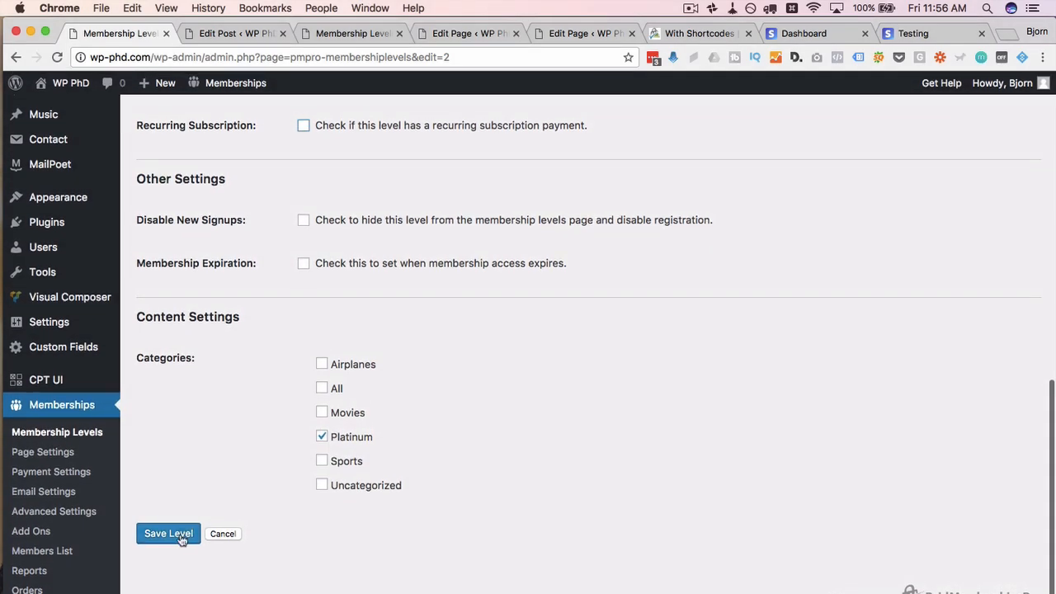
pyautogui.click(179, 534)
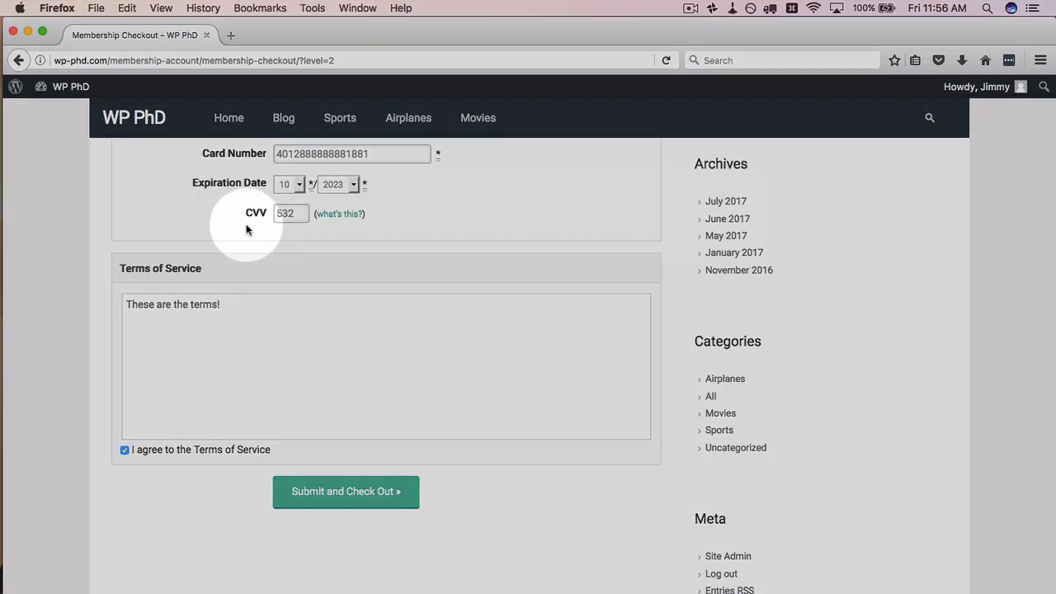
pyautogui.scroll(5, 246, 224)
pyautogui.scroll(2, 245, 224)
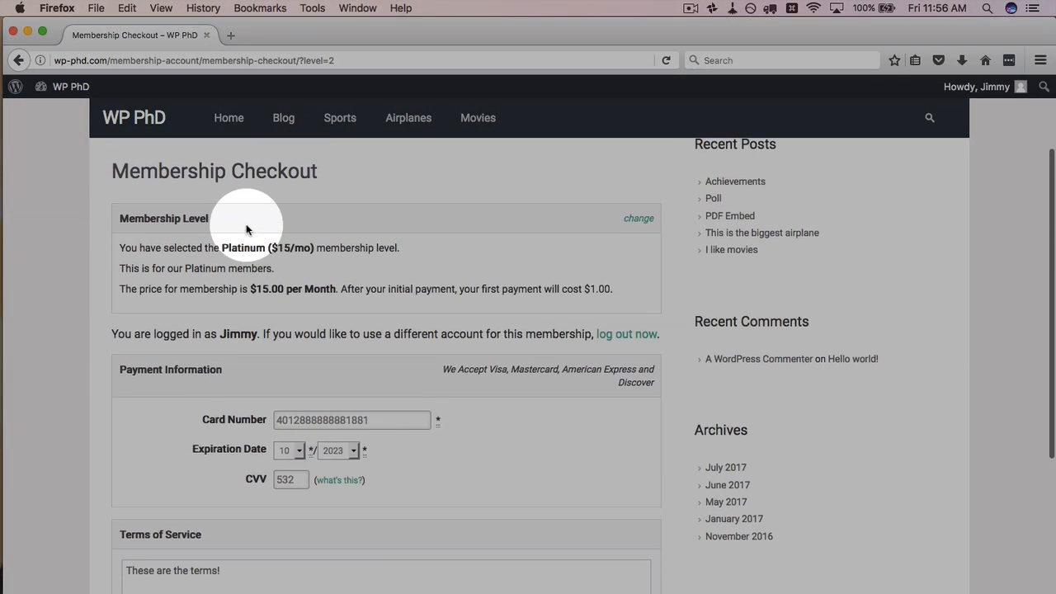
# Step: Reload the checkout and confirm it shows $1.00 now while the name still says $15
pyautogui.moveTo(241, 247); pyautogui.dragTo(305, 247)
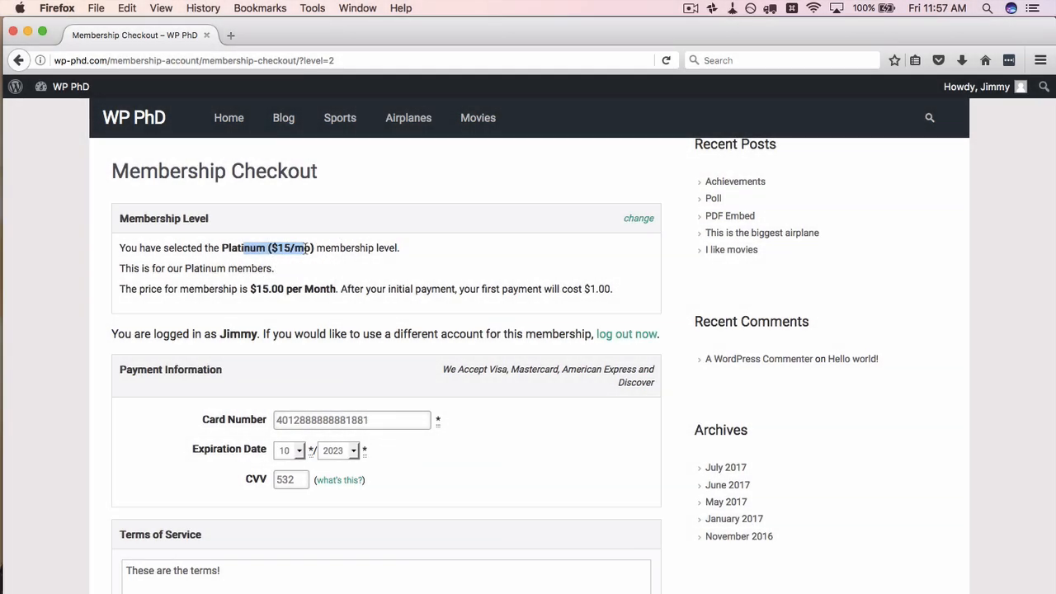
pyautogui.press('super+r')
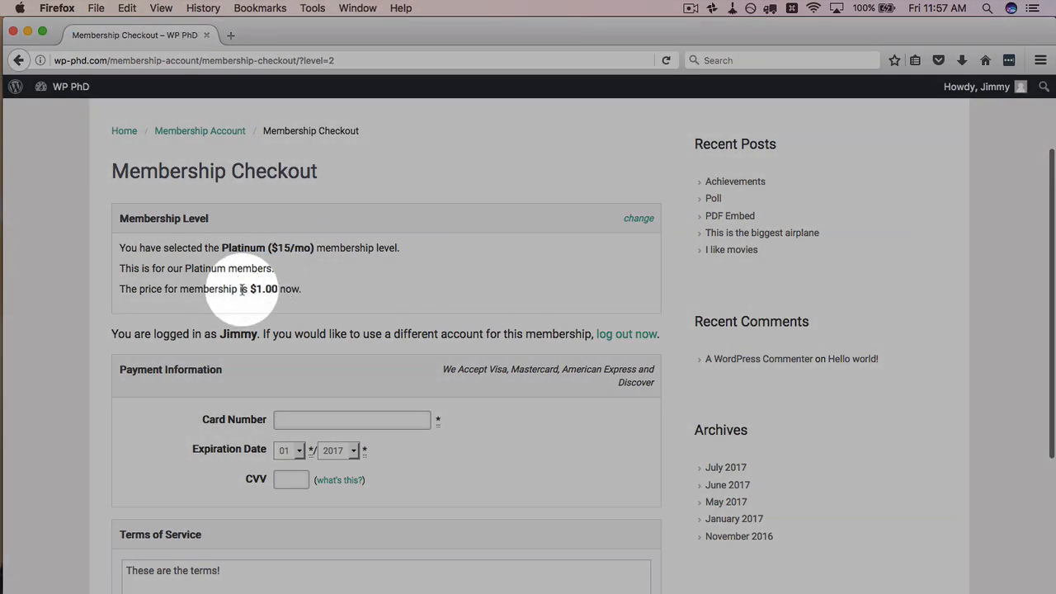
pyautogui.moveTo(249, 288); pyautogui.dragTo(301, 288)
pyautogui.moveTo(273, 248); pyautogui.dragTo(290, 248)
# Step: Change the Platinum level name's price part to $1 and save the level
pyautogui.press('super+Tab')
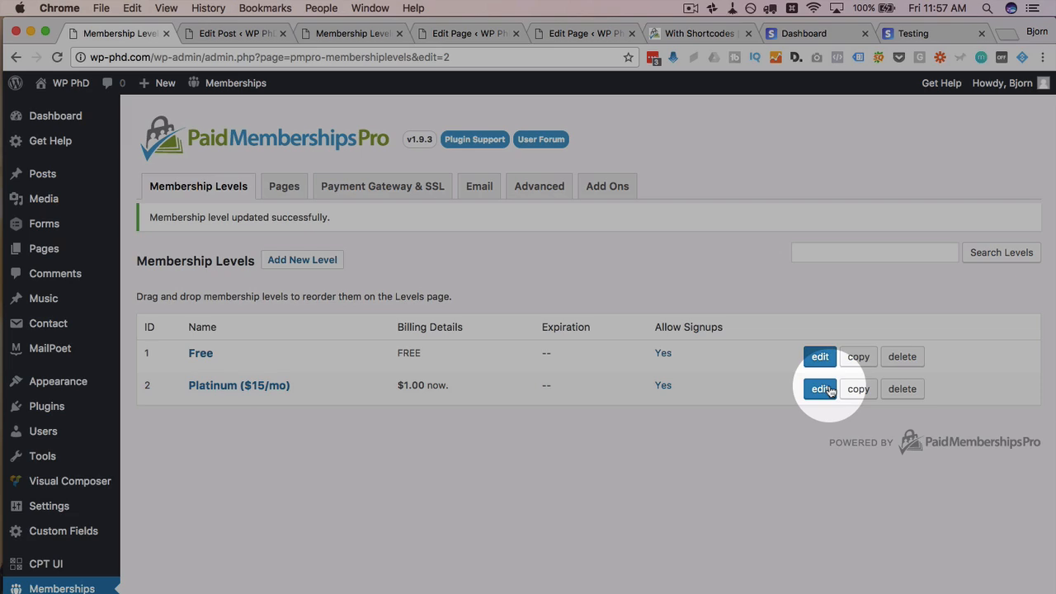
pyautogui.click(820, 389)
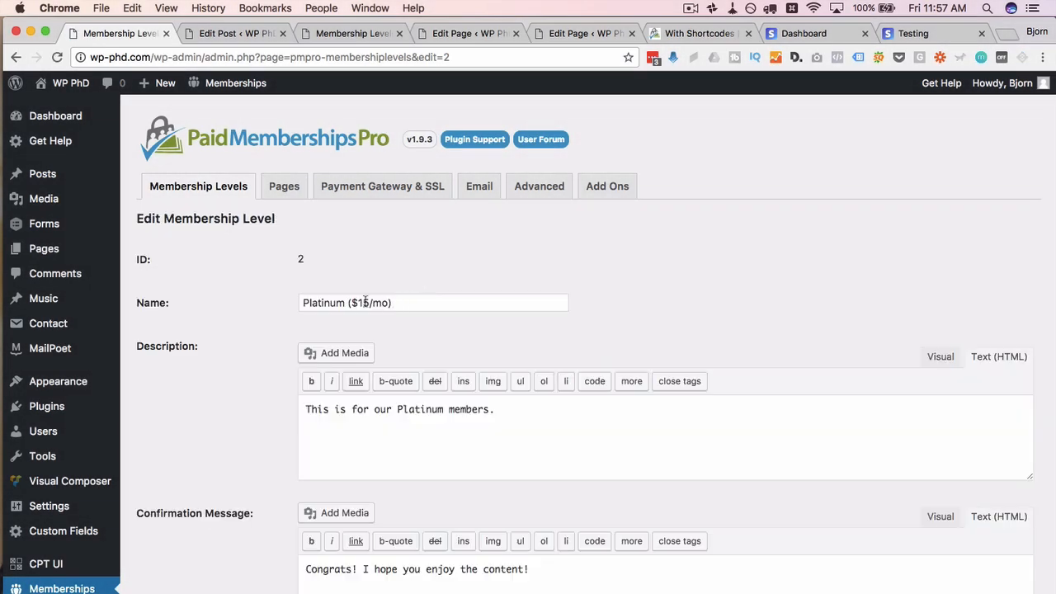
pyautogui.click(361, 302)
pyautogui.moveTo(361, 302); pyautogui.dragTo(404, 302)
pyautogui.write('1)')
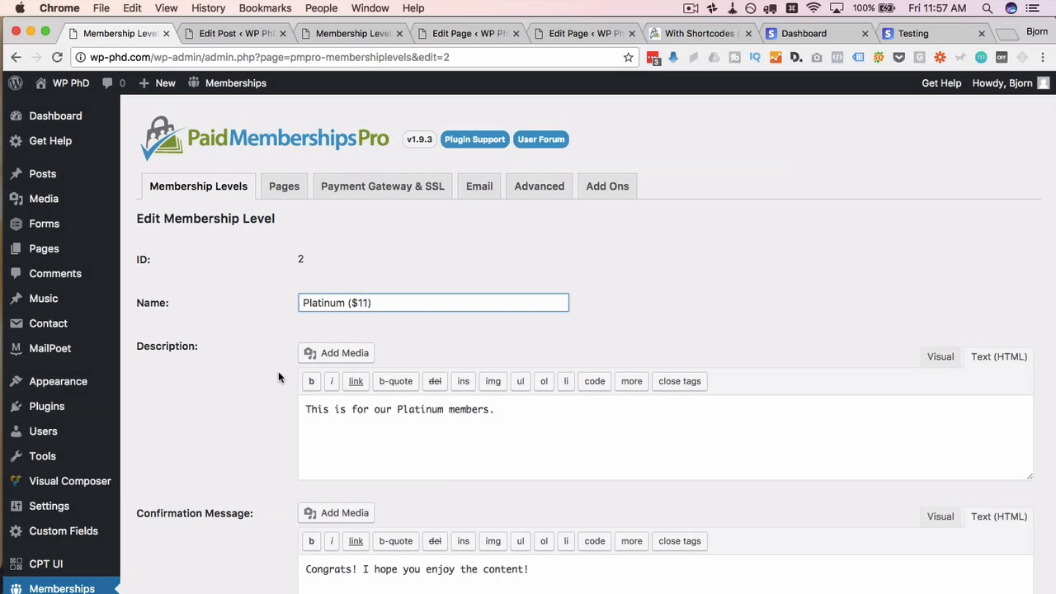
pyautogui.scroll(-15, 238, 436)
pyautogui.click(168, 523)
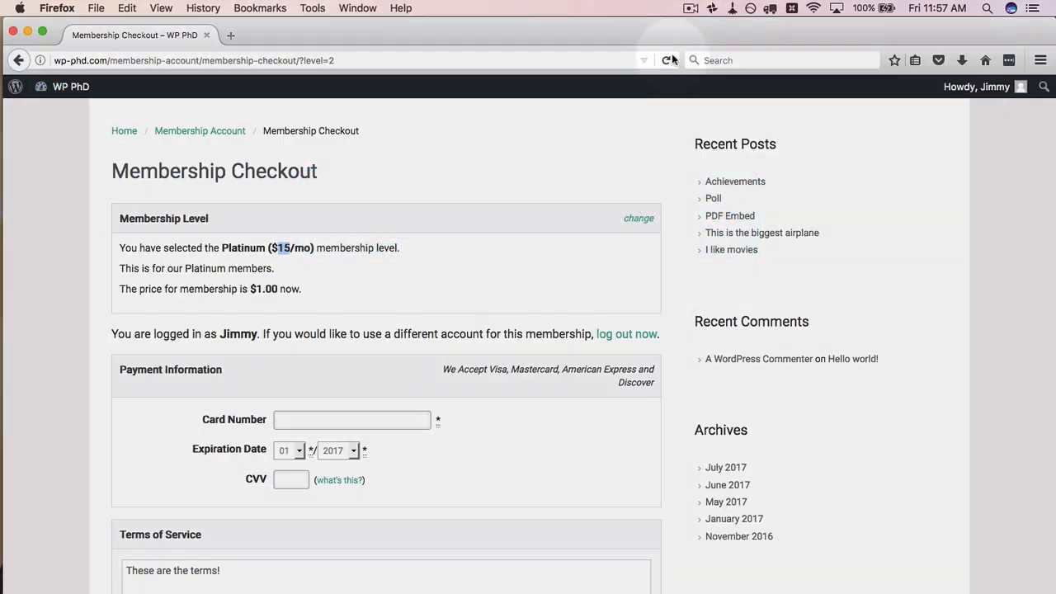
# Step: Reload the $1.00 Platinum checkout, enter the card details, agree to terms, and submit payment
pyautogui.click(666, 60)
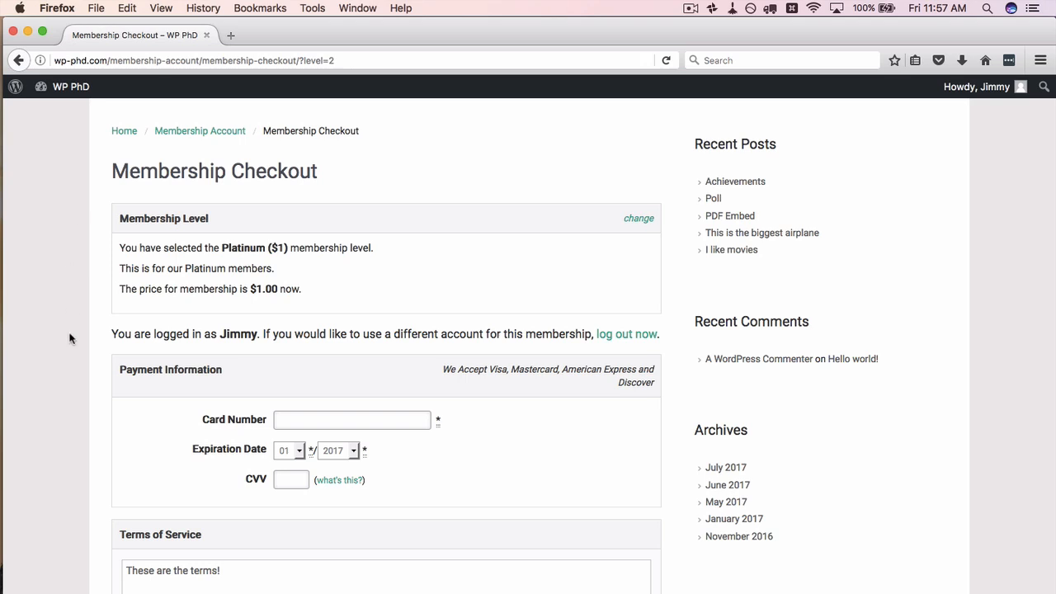
pyautogui.scroll(-2, 69, 338)
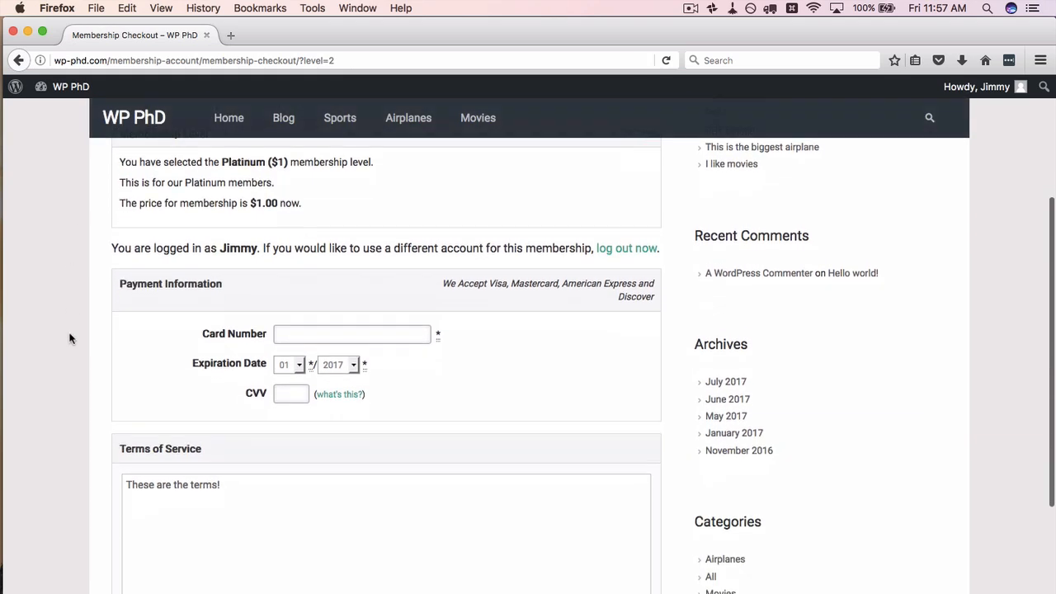
pyautogui.click(296, 334)
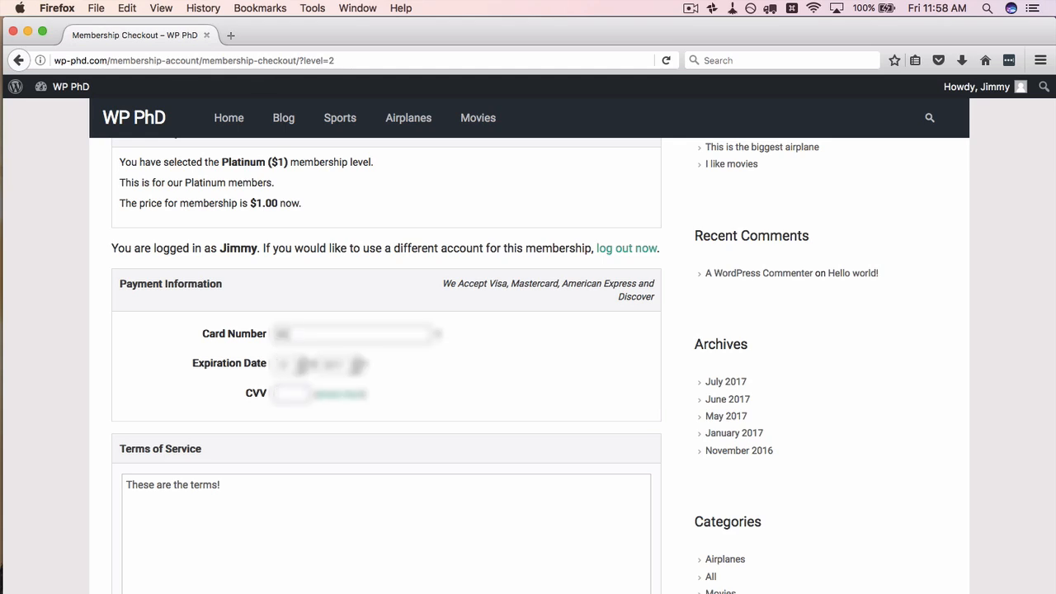
pyautogui.write('******')
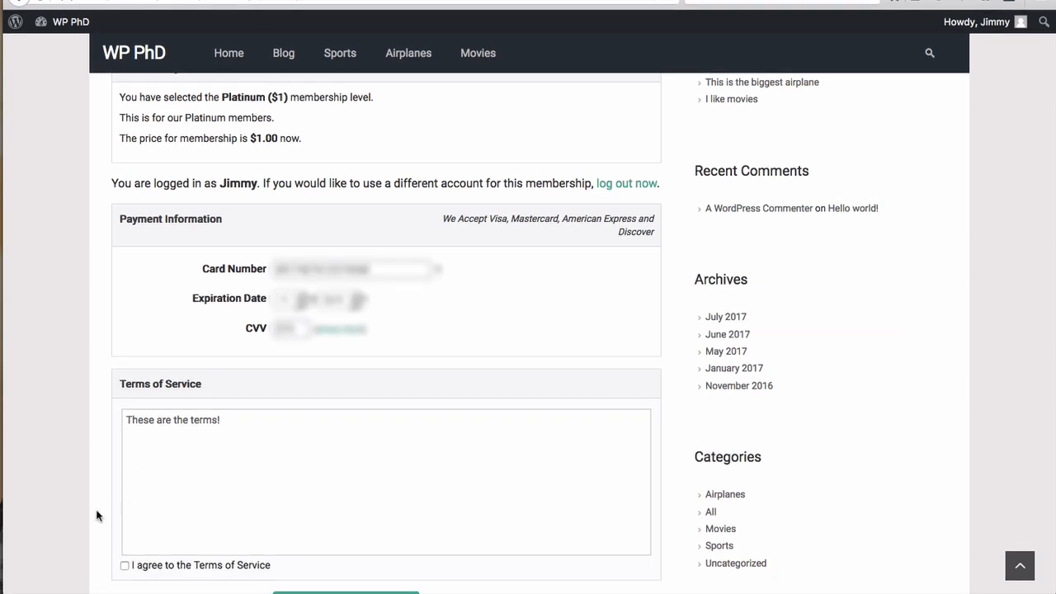
pyautogui.click(125, 566)
pyautogui.scroll(-5, 74, 380)
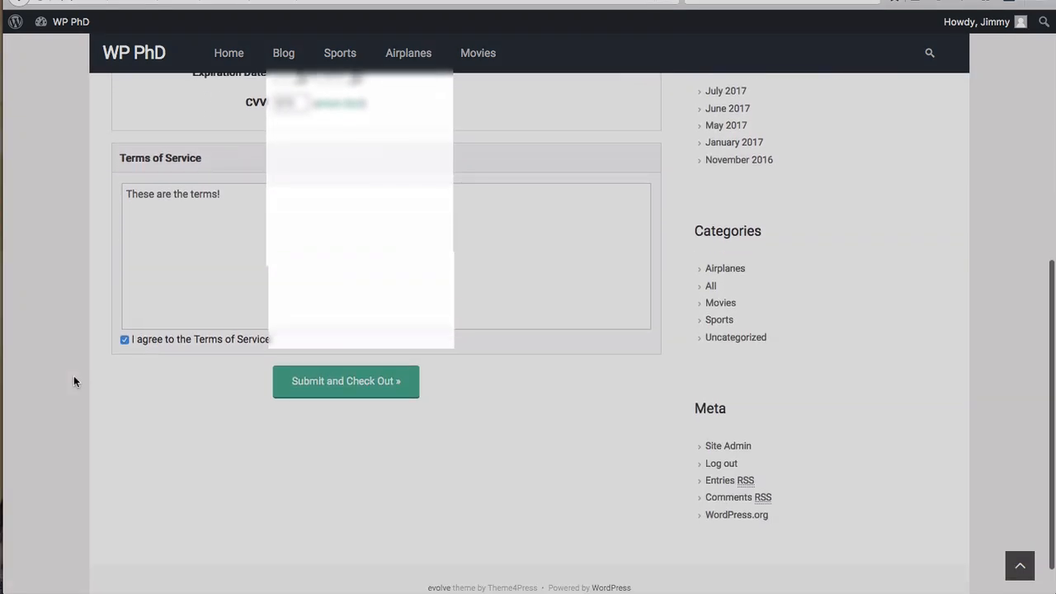
pyautogui.scroll(-1, 74, 380)
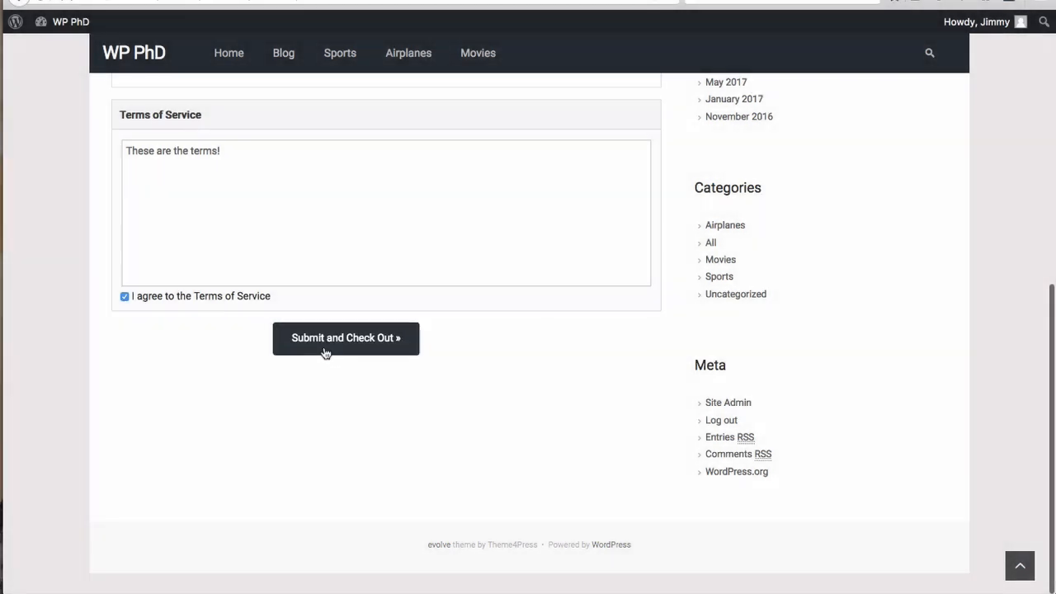
pyautogui.click(325, 352)
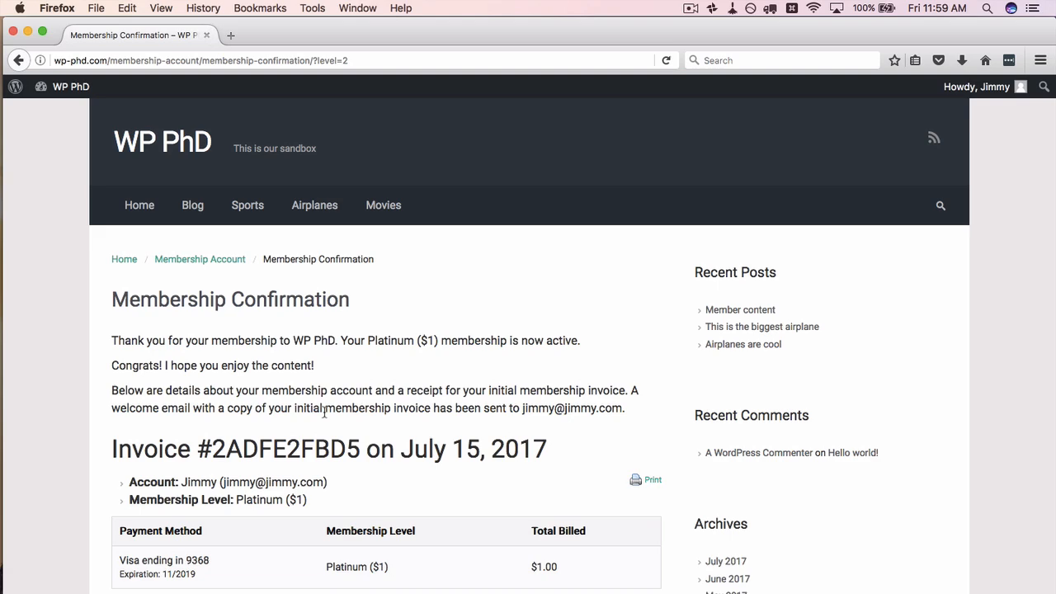
pyautogui.press('super+Tab')
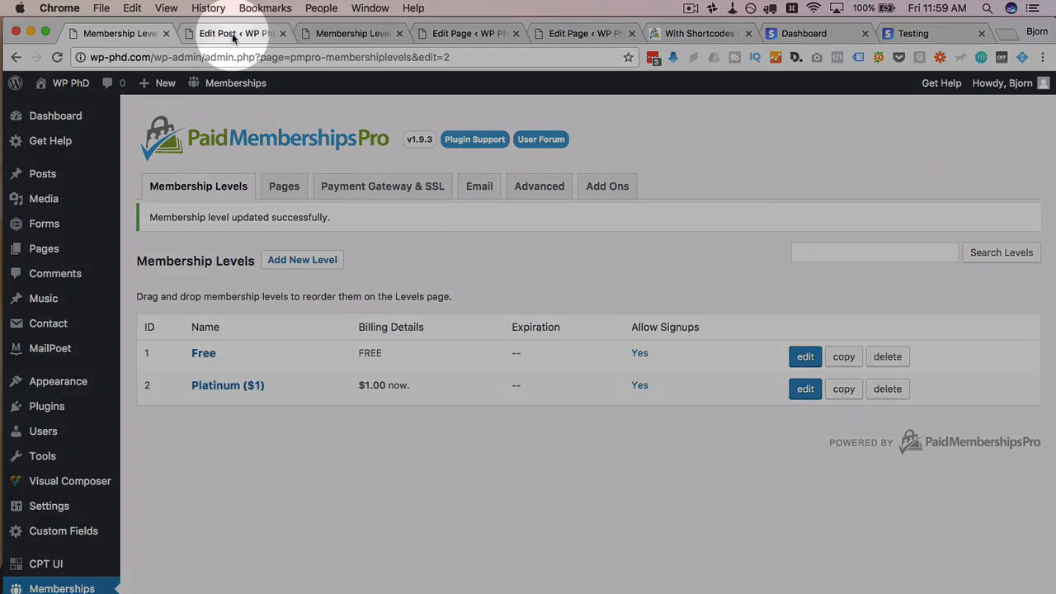
pyautogui.click(232, 33)
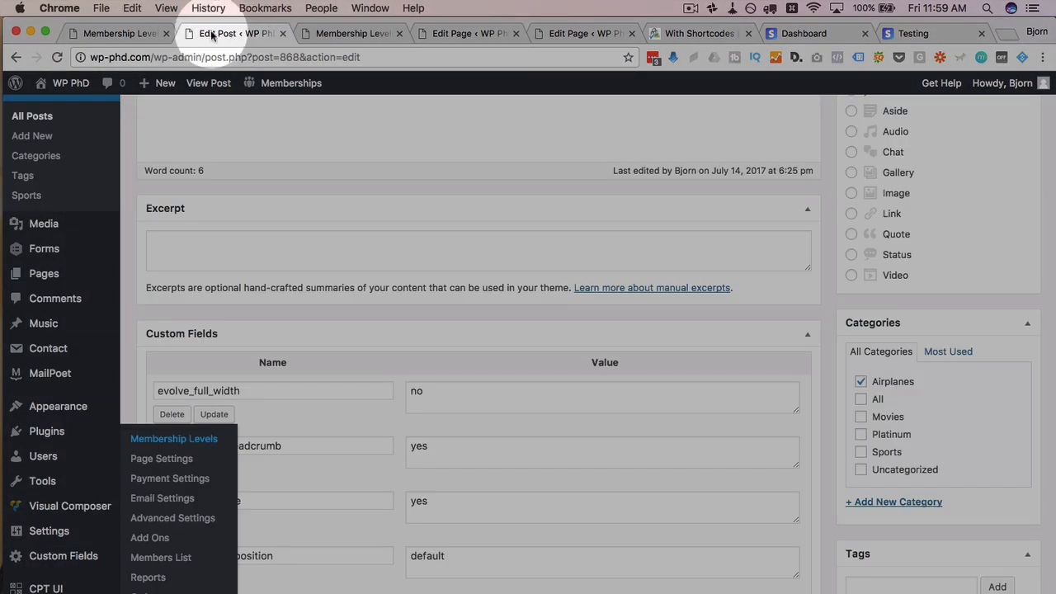
pyautogui.click(128, 33)
pyautogui.scroll(-5, 52, 431)
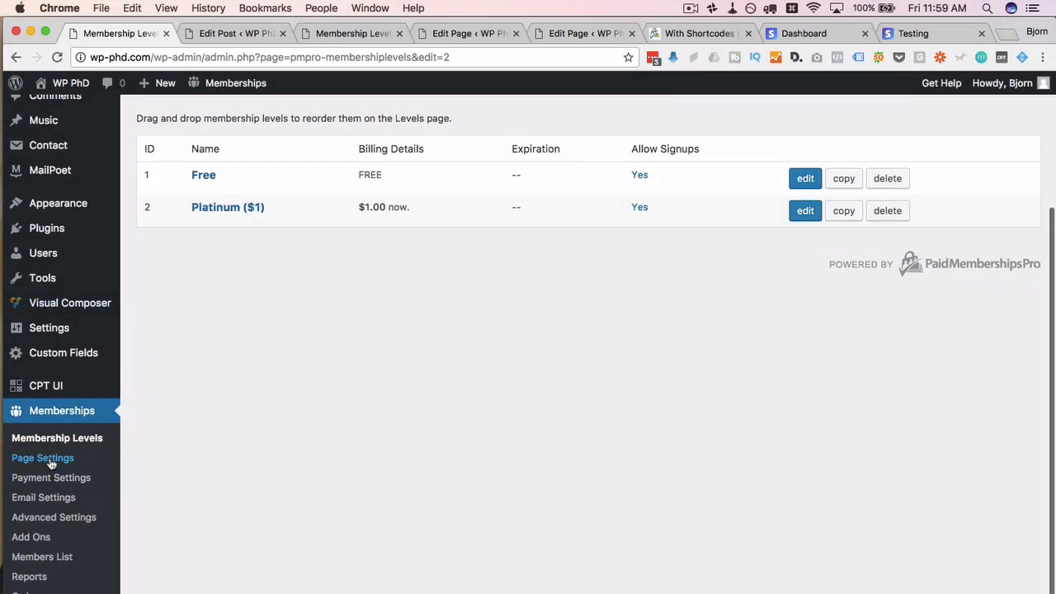
pyautogui.click(50, 460)
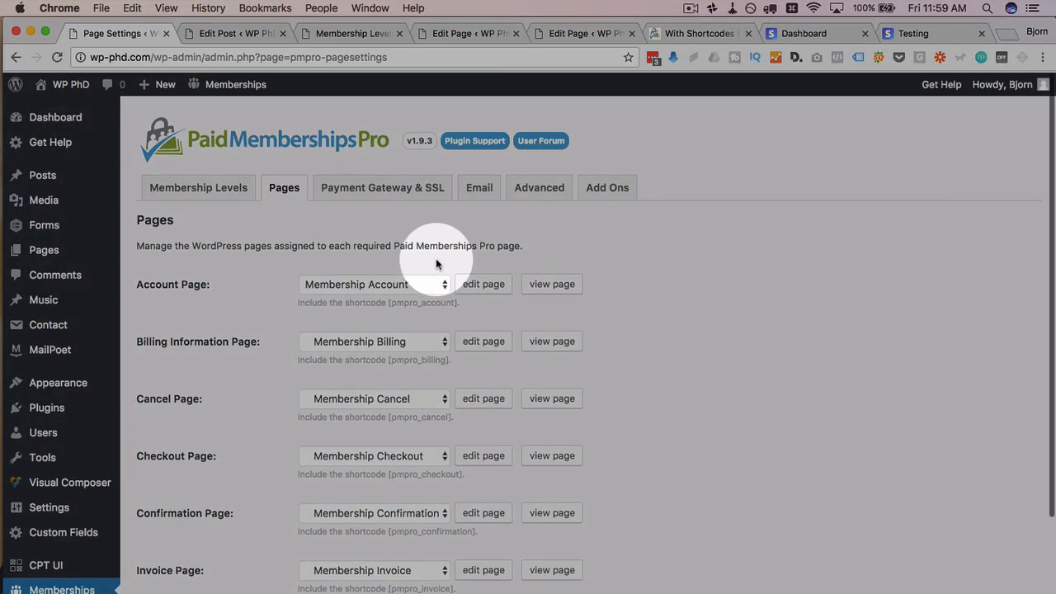
pyautogui.scroll(-1, 404, 216)
pyautogui.click(404, 169)
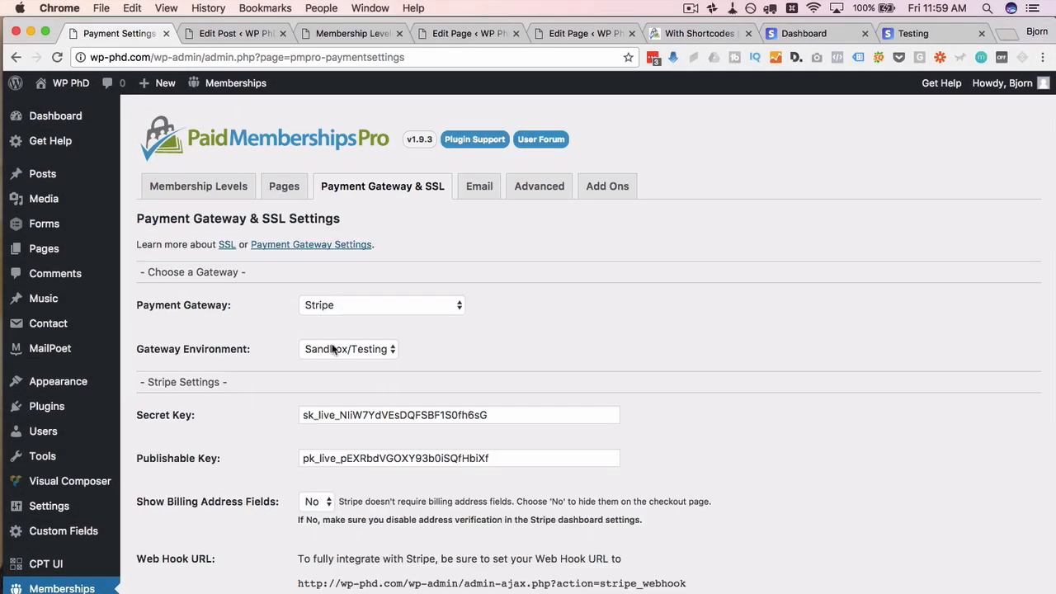
pyautogui.click(355, 349)
pyautogui.click(338, 349)
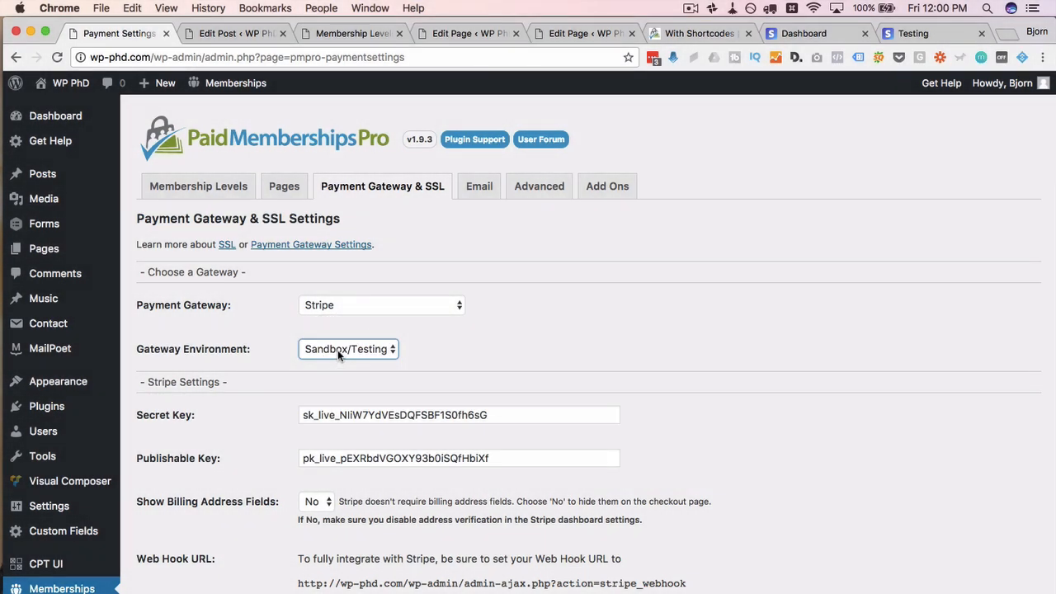
pyautogui.press('super+Tab')
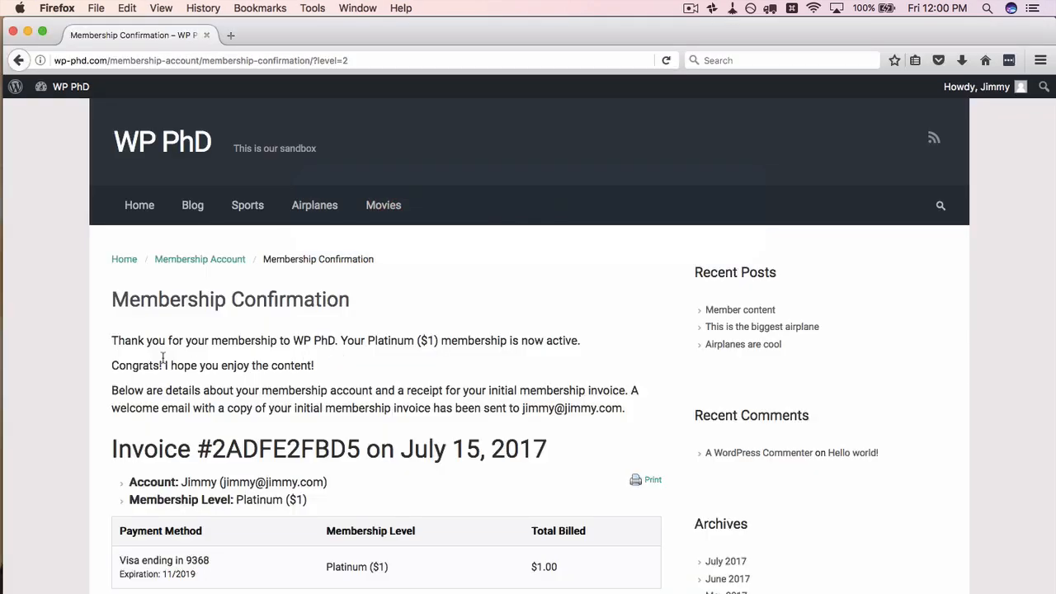
# Step: Go to the Membership Account page and open the July 15, 2017 past invoice
pyautogui.scroll(-3, 162, 361)
pyautogui.scroll(-1, 163, 361)
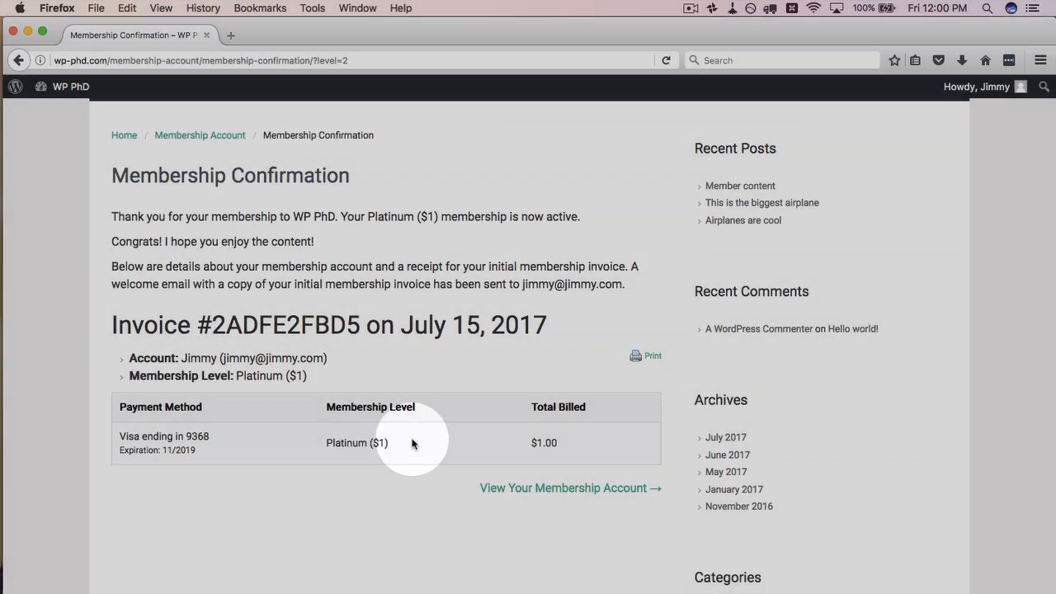
pyautogui.scroll(-1, 511, 443)
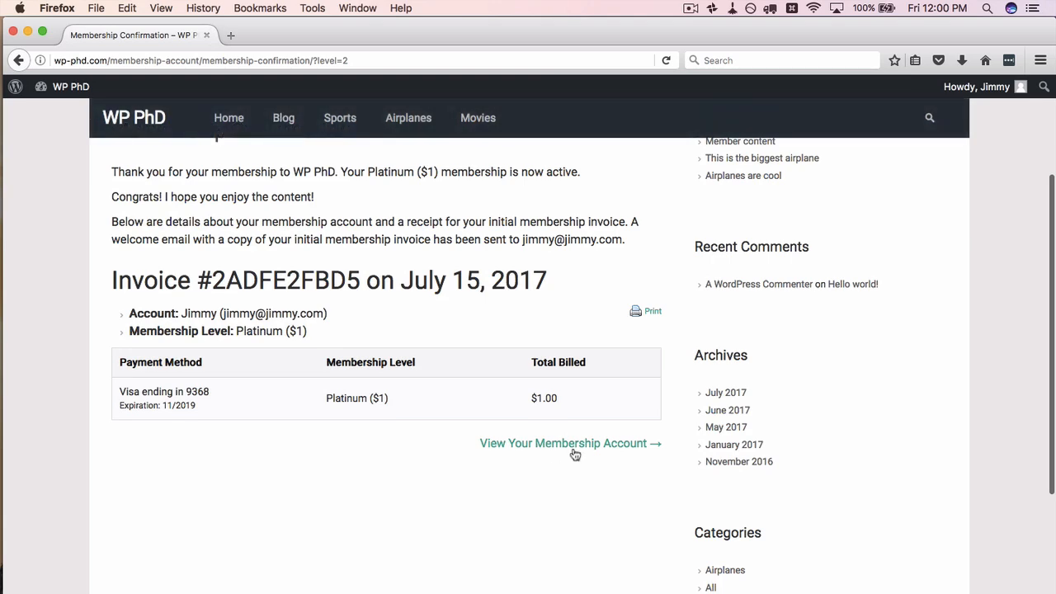
pyautogui.click(620, 450)
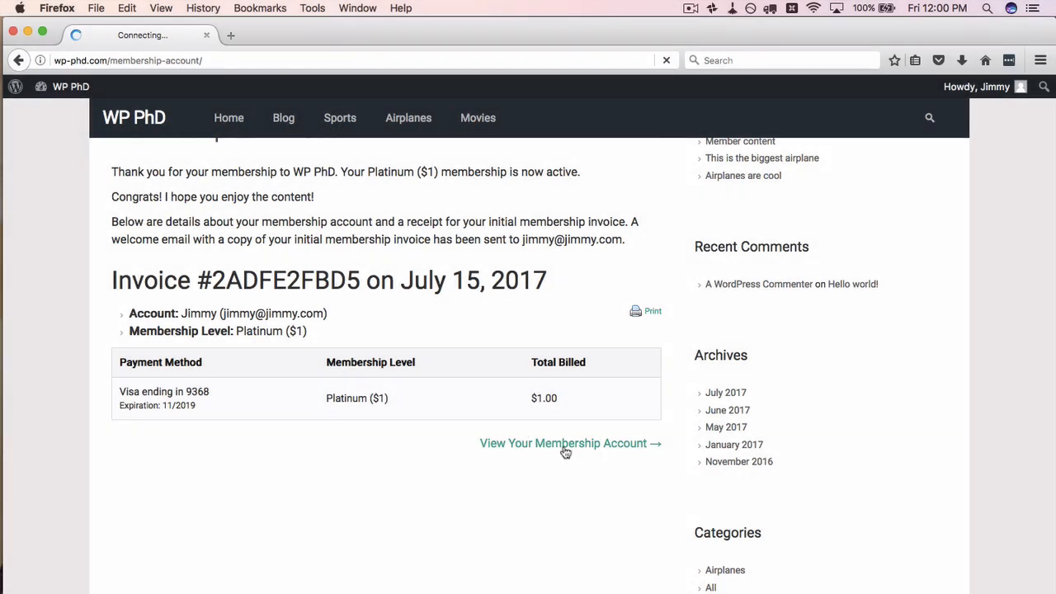
pyautogui.scroll(-2, 83, 459)
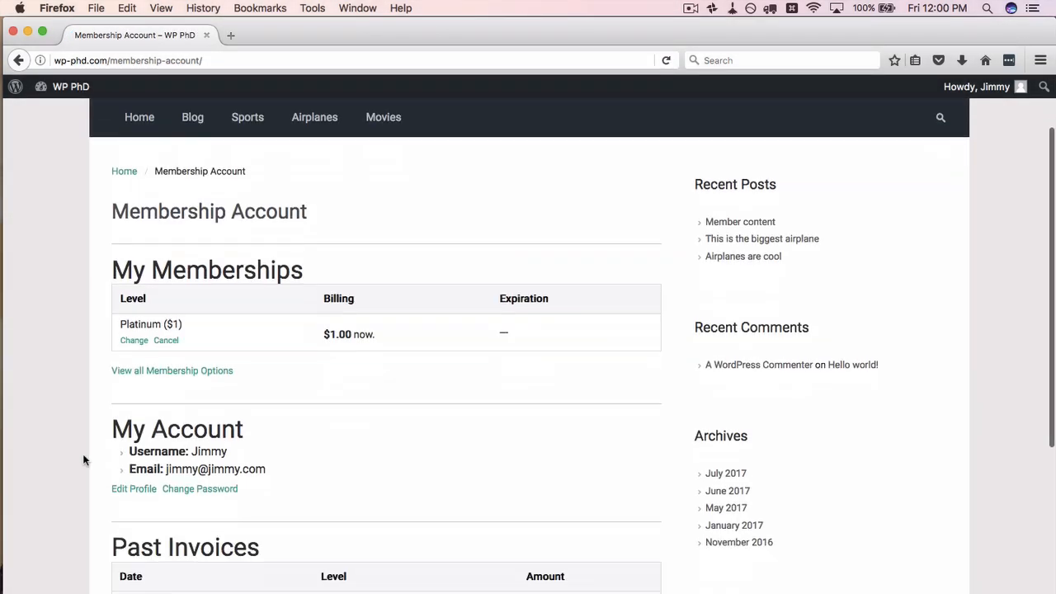
pyautogui.scroll(-4, 83, 460)
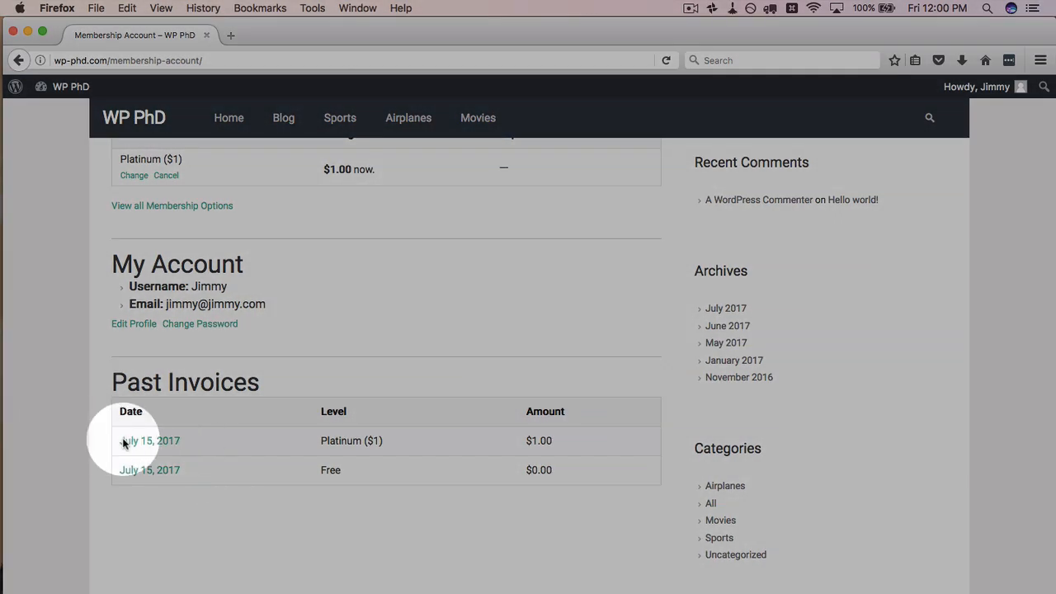
pyautogui.click(137, 442)
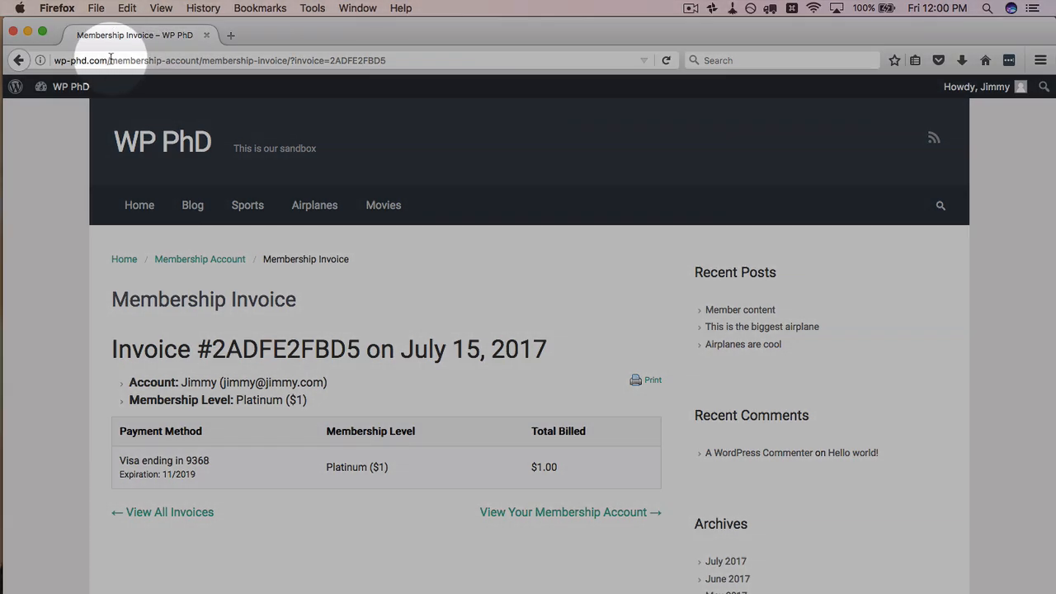
# Step: Navigate to /platinum-page and highlight the text 'This is the awesome member content!'
pyautogui.moveTo(110, 60); pyautogui.dragTo(523, 59)
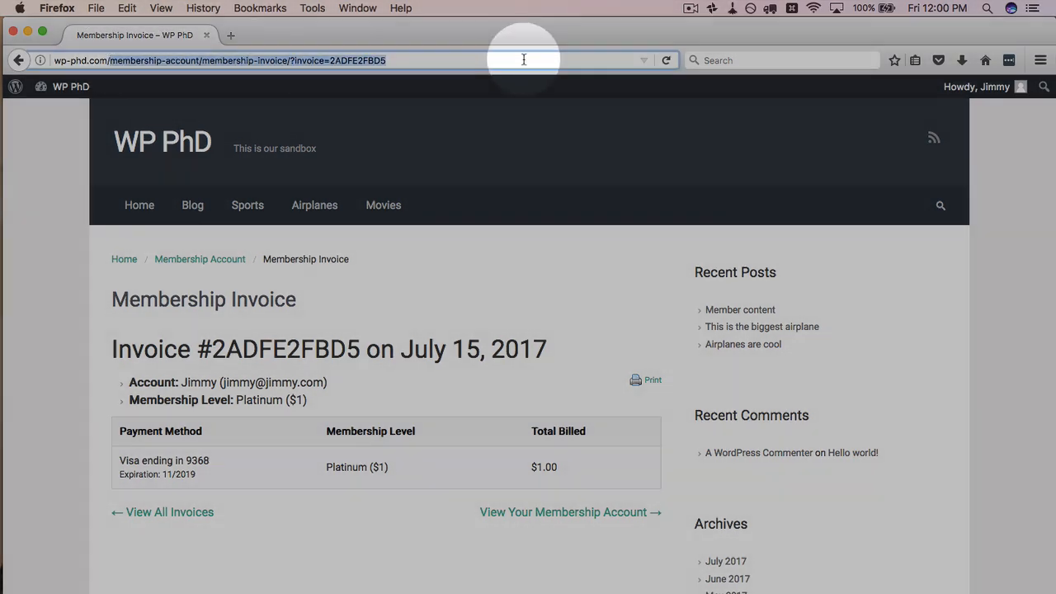
pyautogui.write('platim')
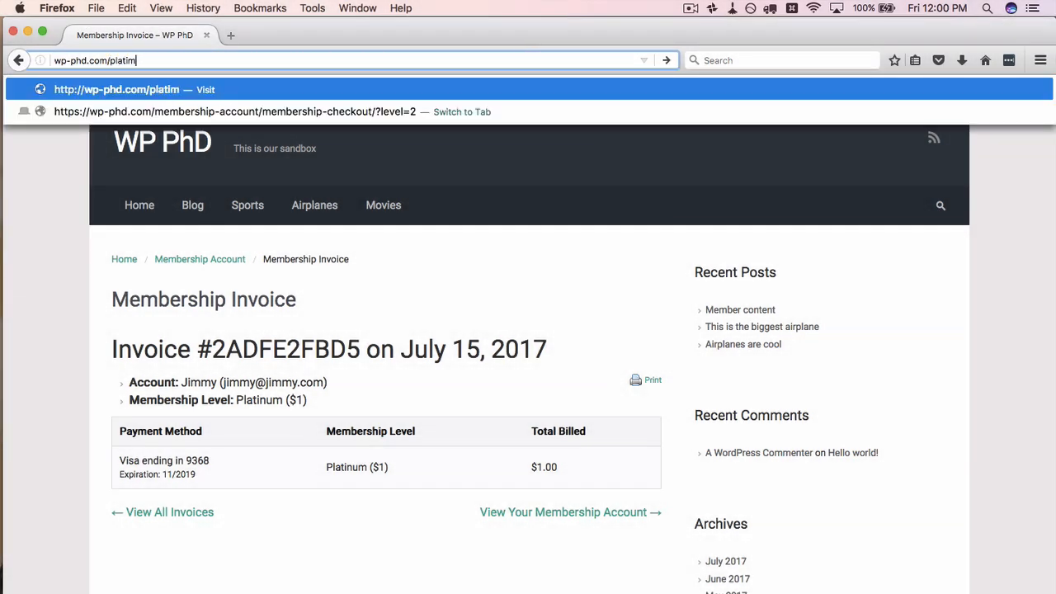
pyautogui.press('BackSpace')
pyautogui.write('num-pa')
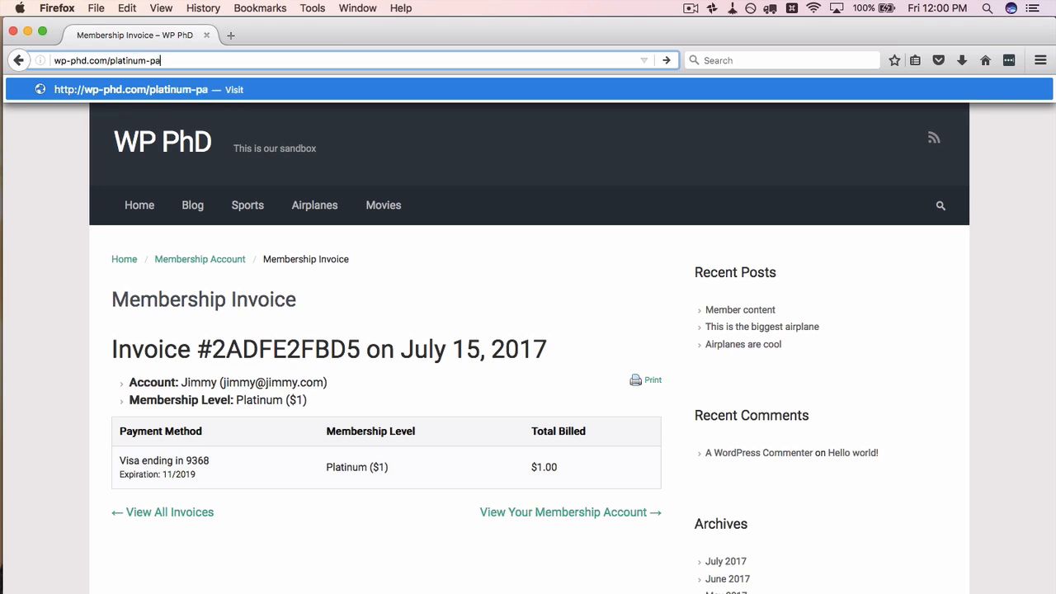
pyautogui.write('ge')
pyautogui.press('Return')
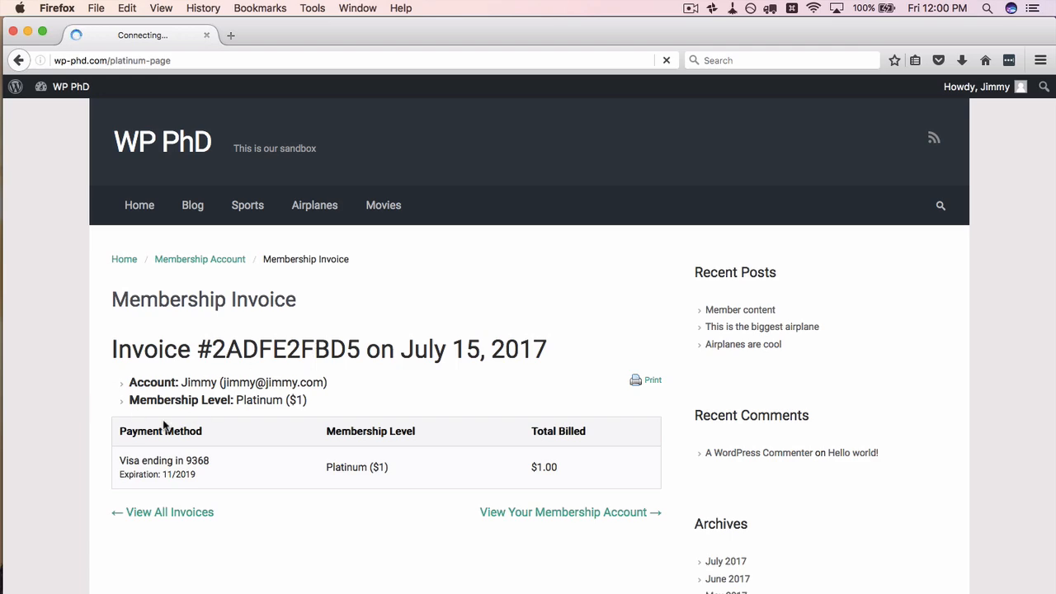
pyautogui.moveTo(116, 377); pyautogui.dragTo(318, 382)
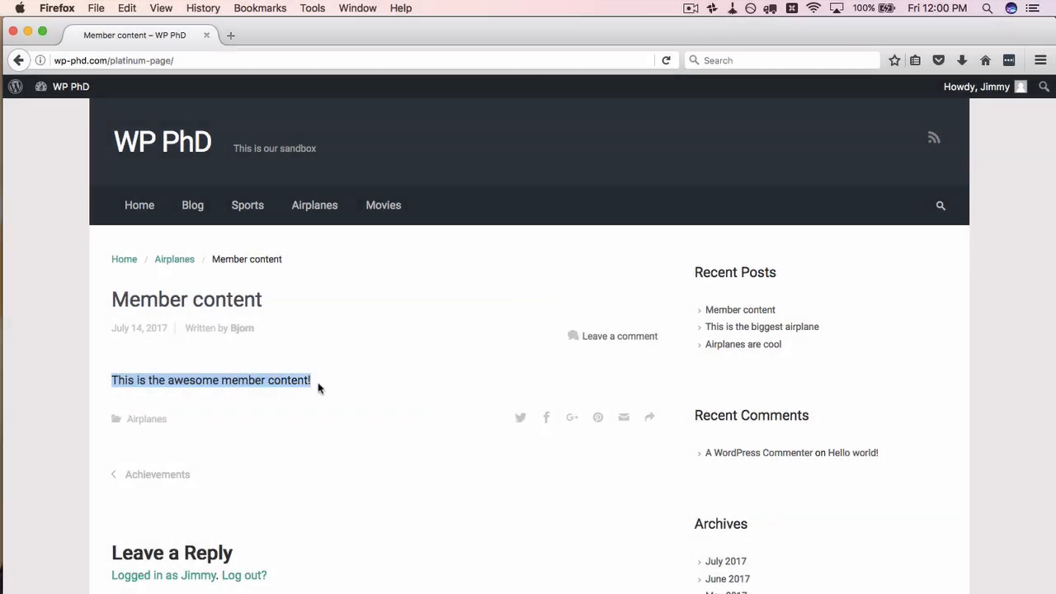
pyautogui.click(318, 382)
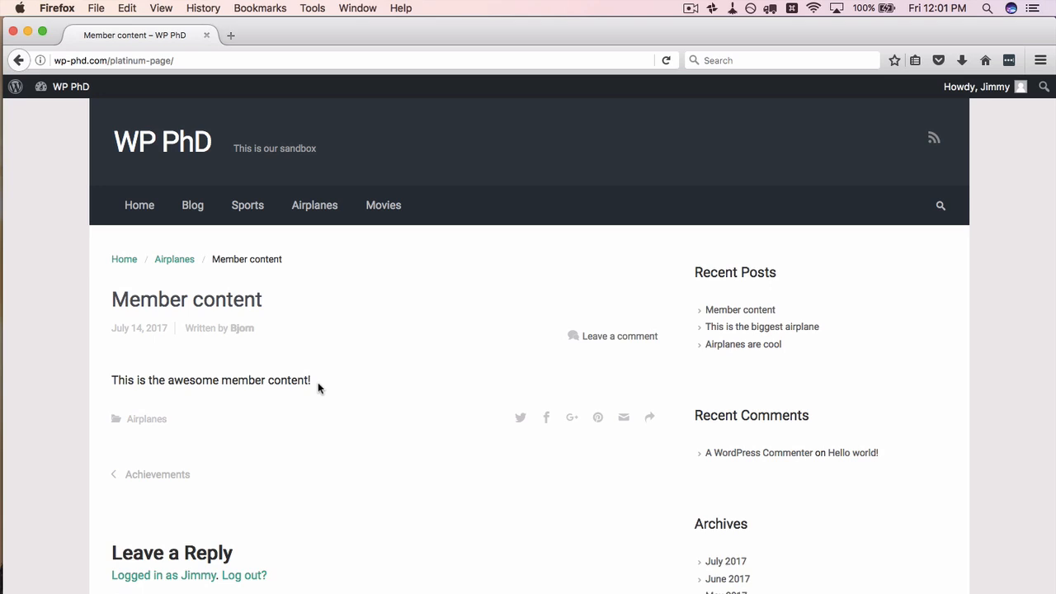
# Step: Switch to the admin browser and open Memberships > Members List
pyautogui.press('super+Tab')
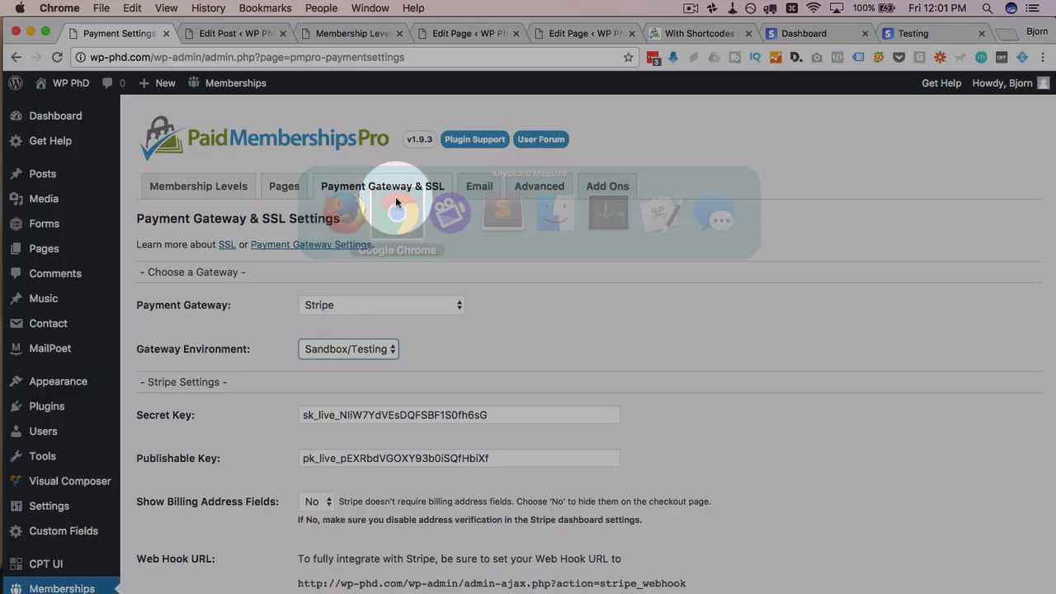
pyautogui.scroll(-5, 50, 438)
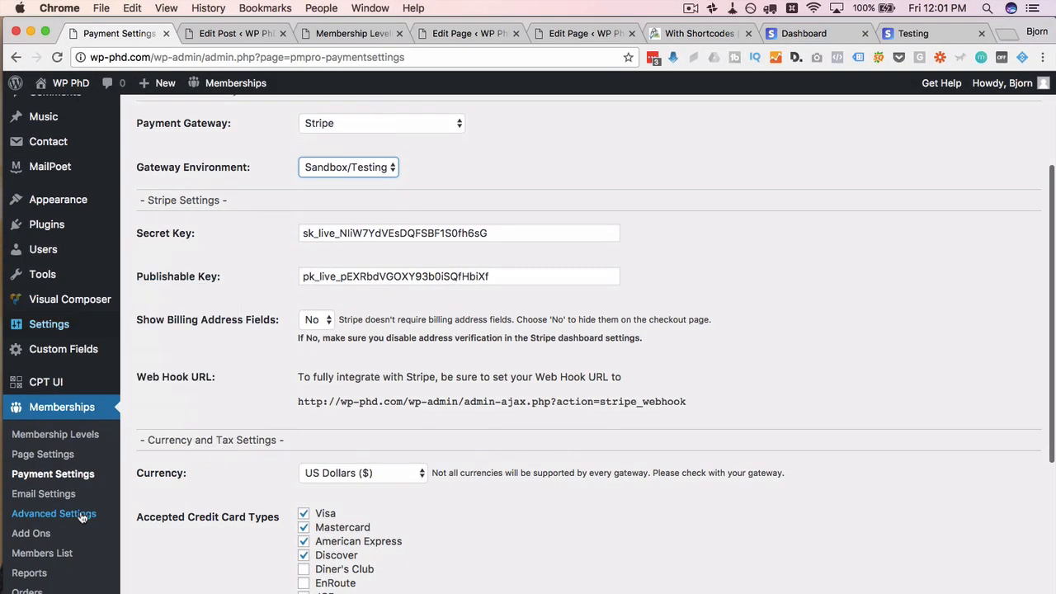
pyautogui.click(57, 551)
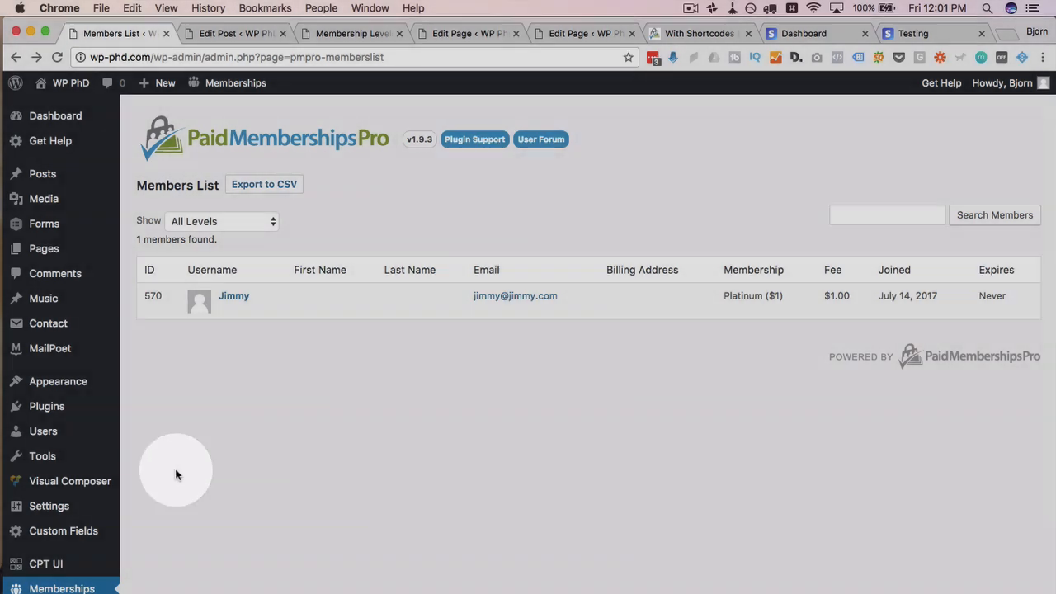
# Step: Check the single Platinum ($1) member entry, then open Memberships > Reports
pyautogui.moveTo(71, 559)
pyautogui.scroll(-4, 71, 559)
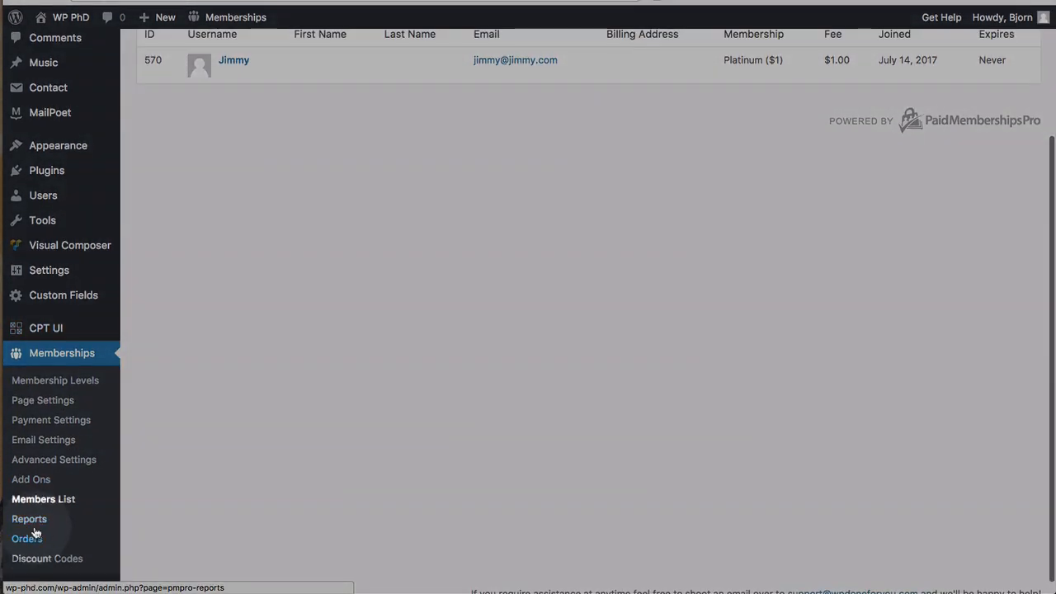
pyautogui.click(32, 520)
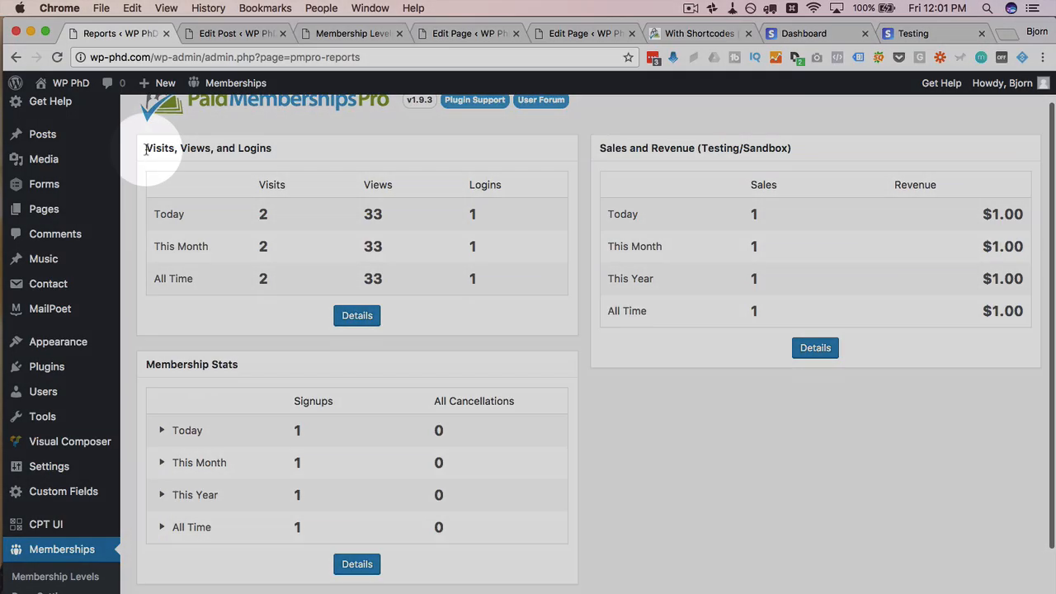
# Step: Highlight the Reports headings and (Testing/Sandbox) sales note, then open Membership Stats details
pyautogui.moveTo(146, 148); pyautogui.dragTo(272, 148)
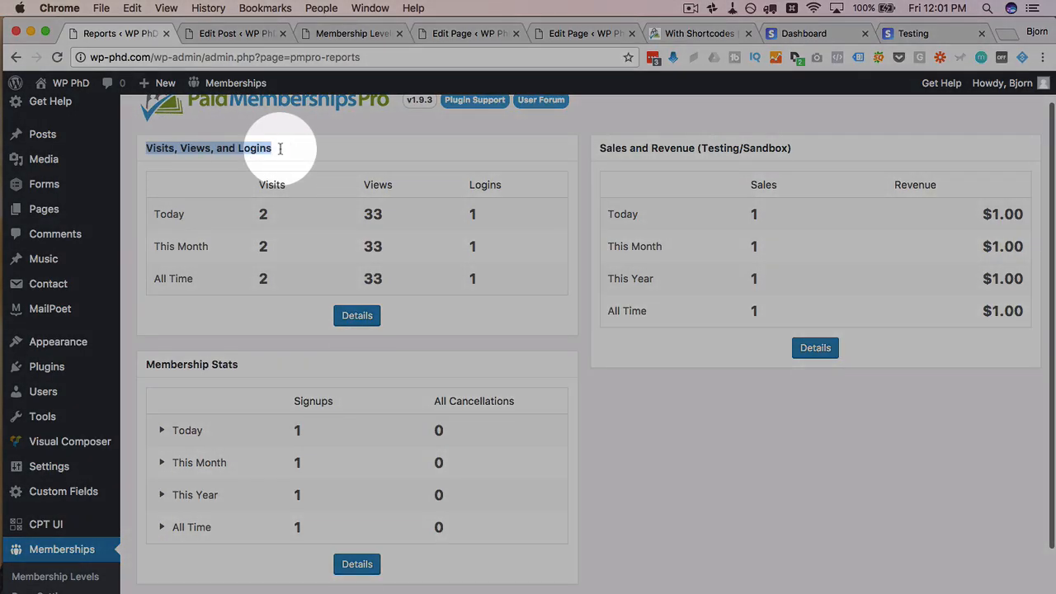
pyautogui.scroll(-1, 450, 172)
pyautogui.moveTo(614, 134); pyautogui.dragTo(697, 132)
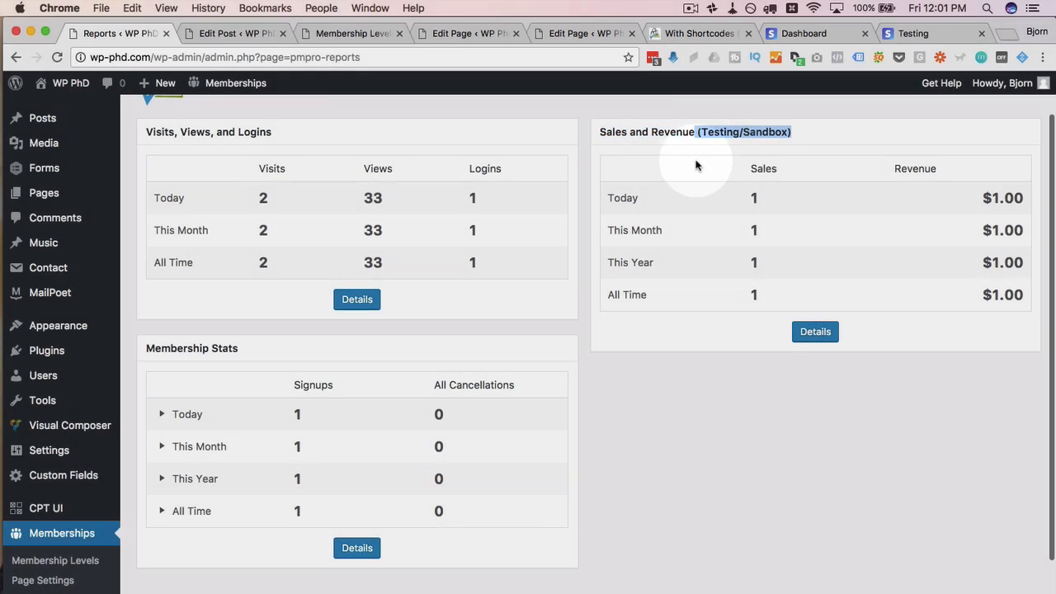
pyautogui.scroll(-4, 427, 361)
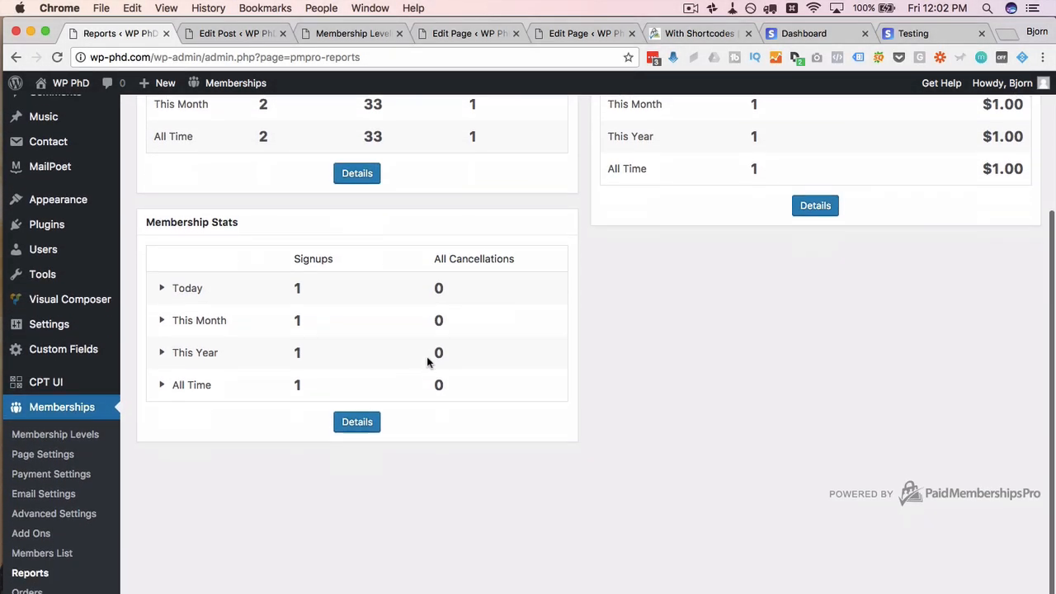
pyautogui.scroll(3, 427, 361)
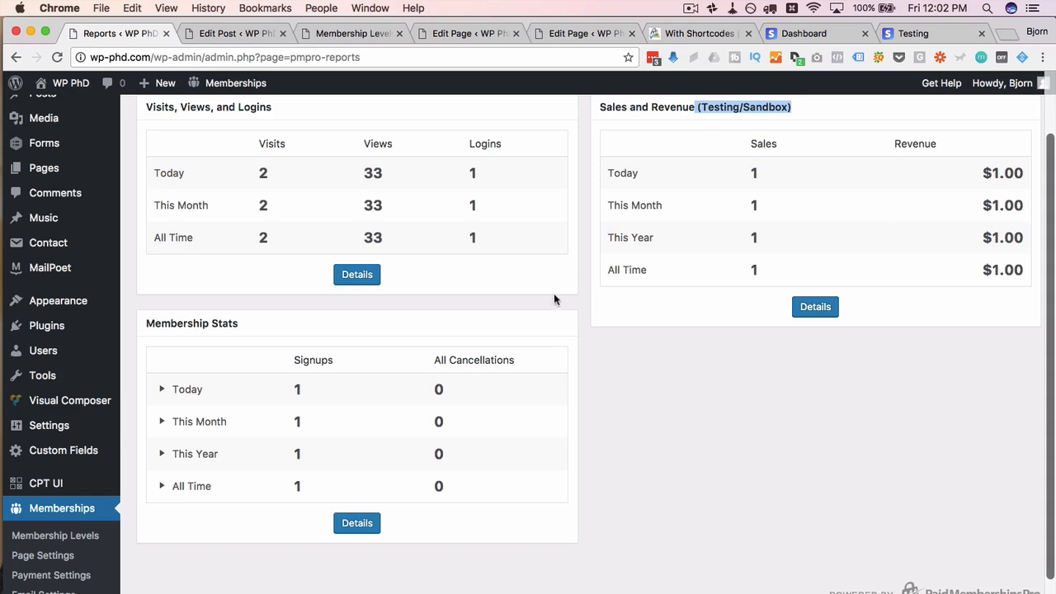
pyautogui.scroll(-2, 553, 298)
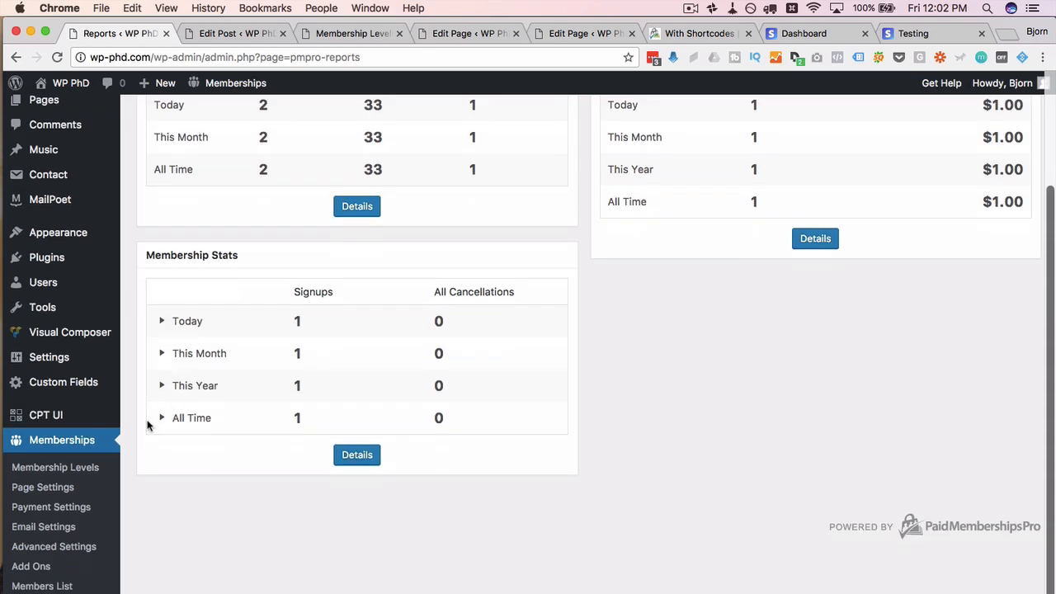
pyautogui.scroll(-1, 271, 441)
pyautogui.click(351, 423)
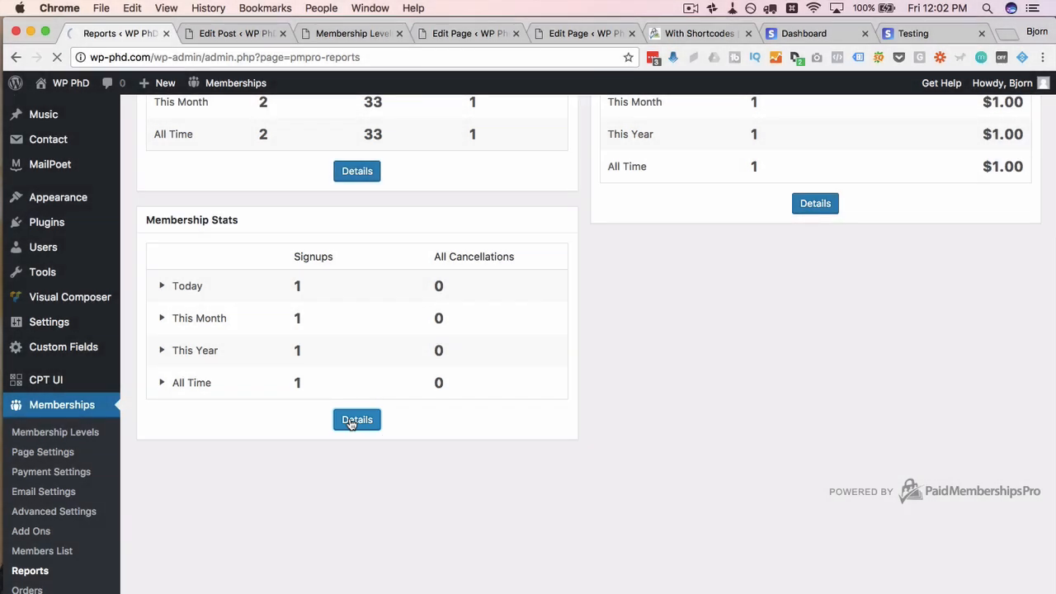
# Step: Scroll through the monthly signups chart and go to the Orders list
pyautogui.scroll(-5, 701, 412)
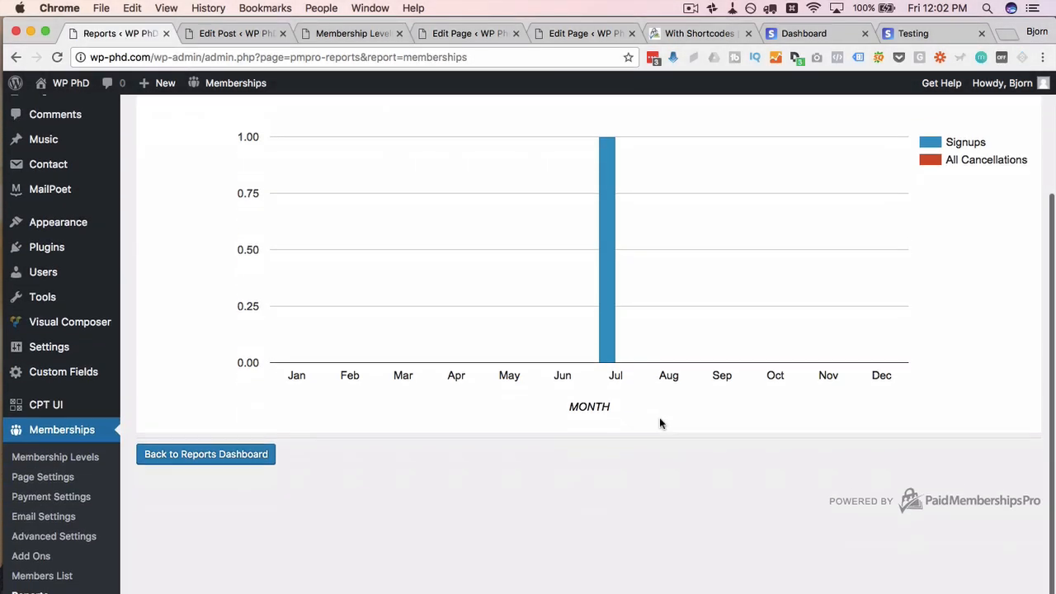
pyautogui.scroll(-1, 660, 423)
pyautogui.click(28, 528)
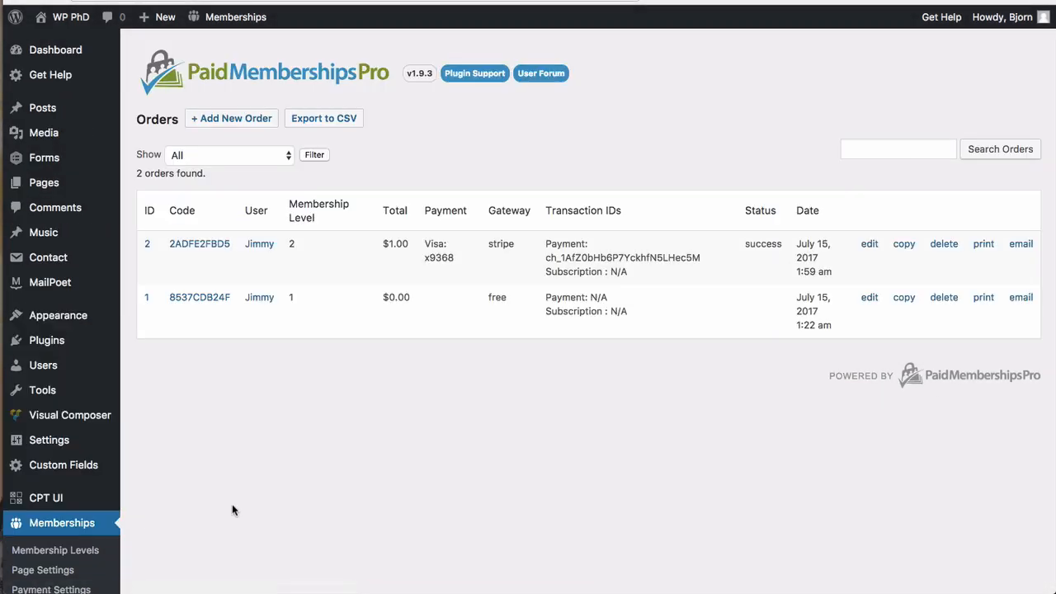
# Step: Highlight order 2's $1.00 Stripe transaction details, then go to Discount Codes
pyautogui.scroll(-4, 131, 523)
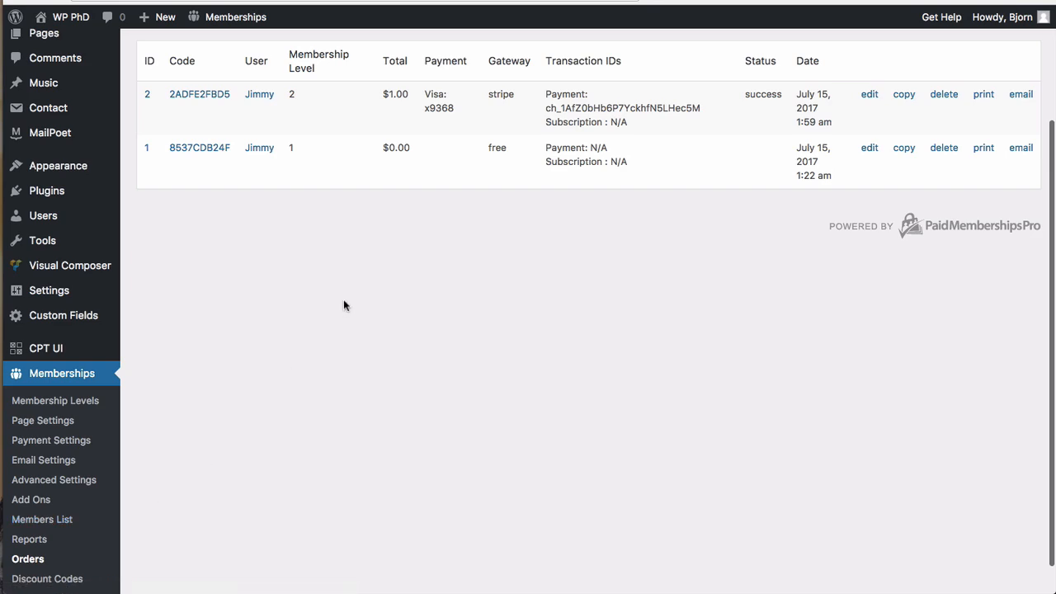
pyautogui.scroll(2, 343, 305)
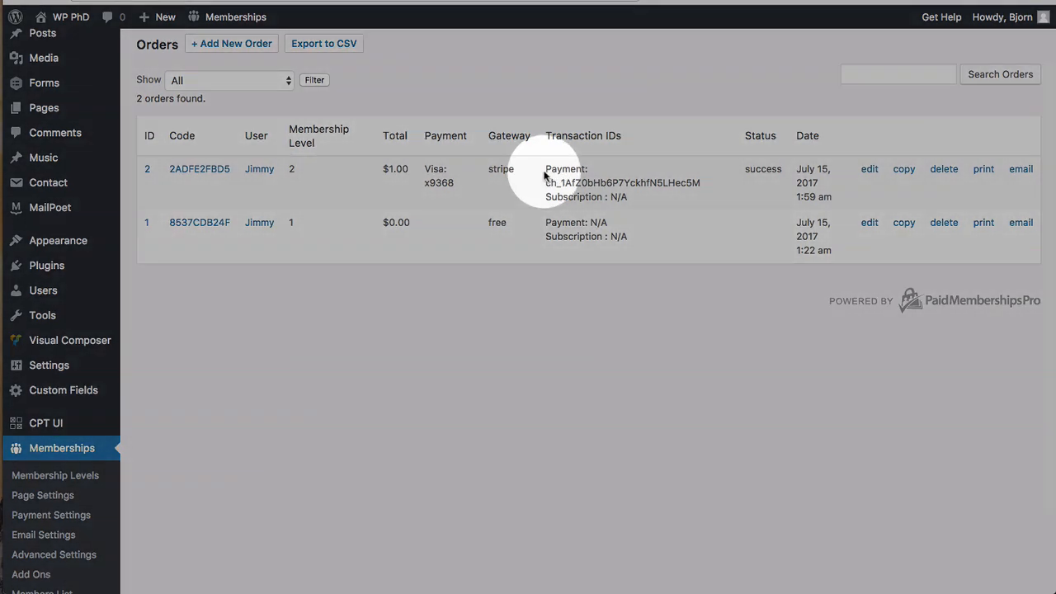
pyautogui.moveTo(544, 171); pyautogui.dragTo(637, 196)
pyautogui.scroll(-3, 640, 195)
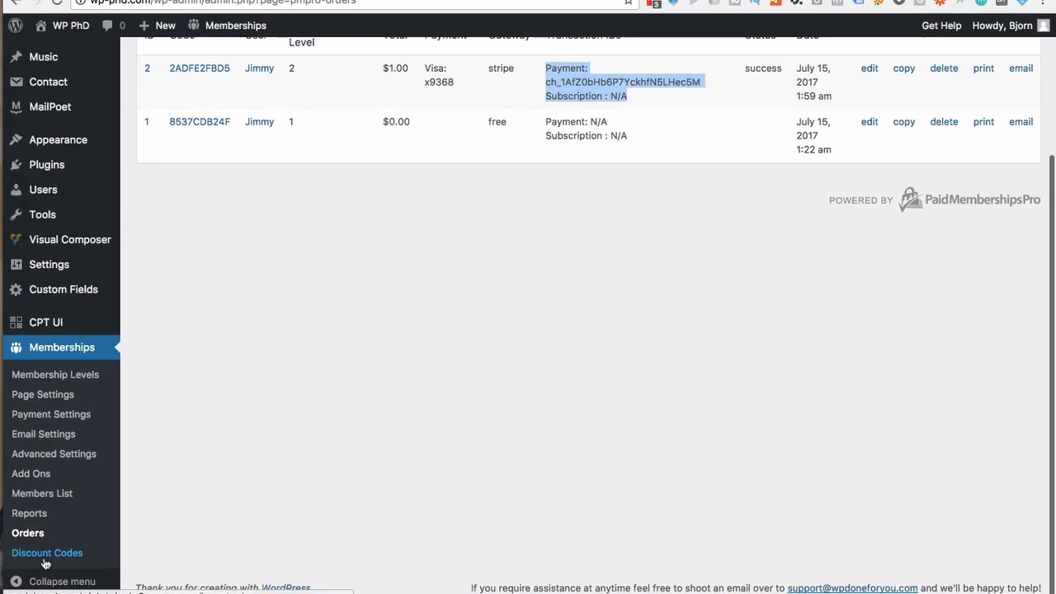
pyautogui.click(46, 546)
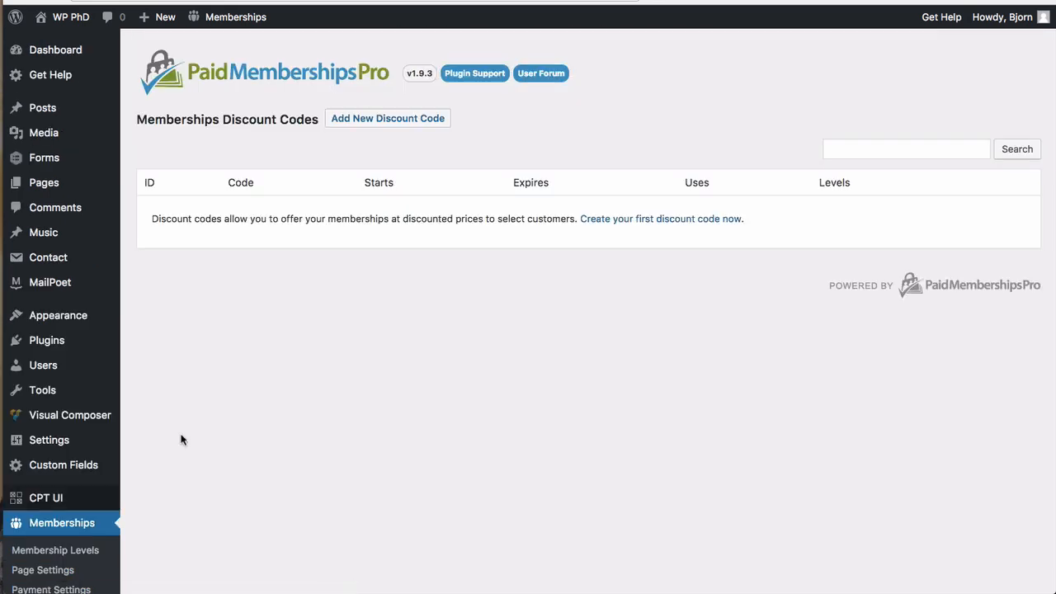
# Step: Add a new discount code and replace the generated code with 10OFF
pyautogui.click(406, 124)
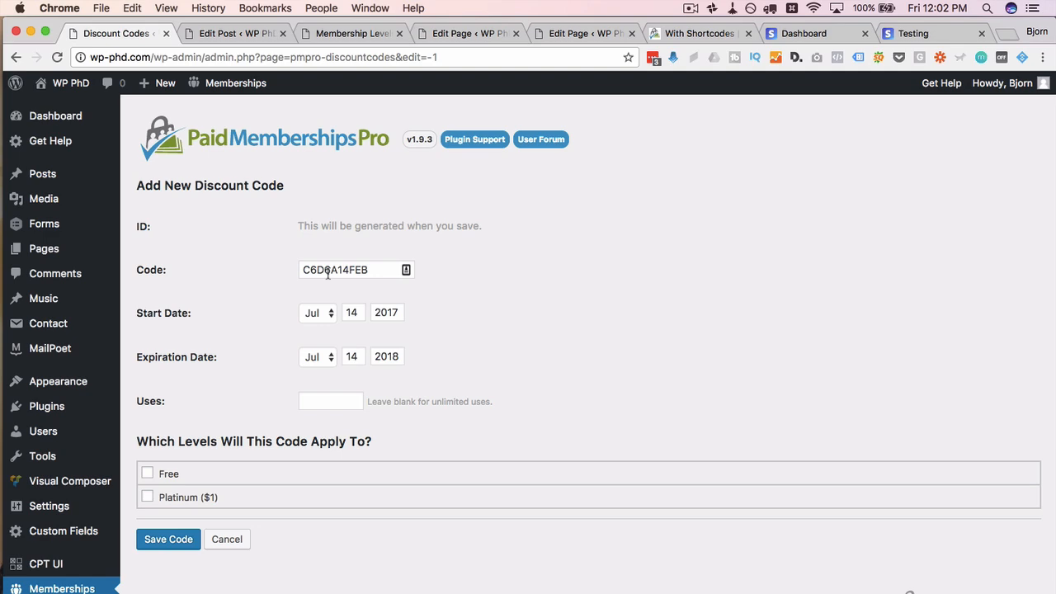
pyautogui.doubleClick(330, 207)
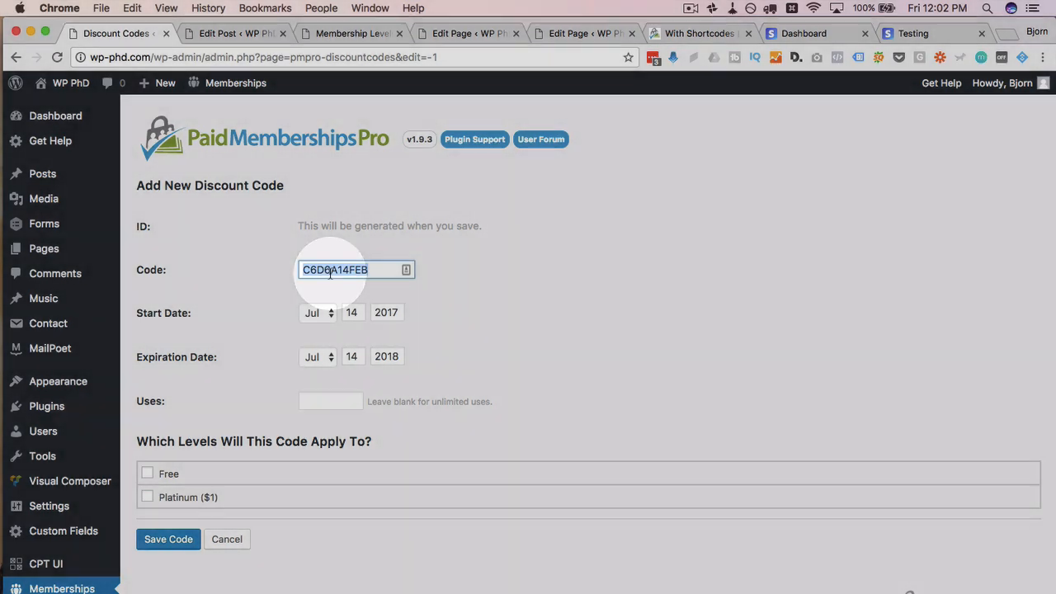
pyautogui.write('10Off')
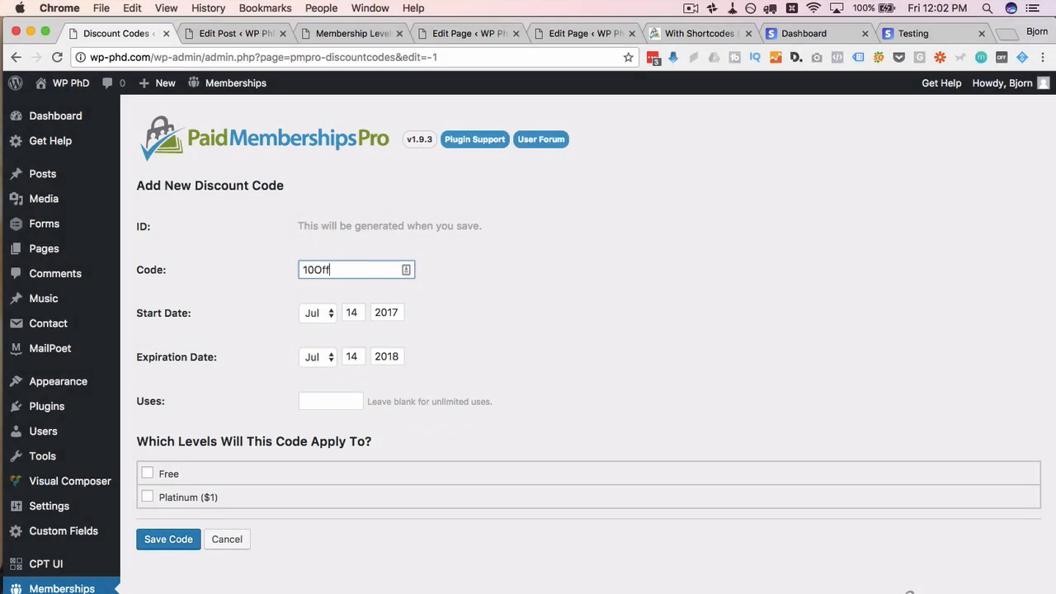
pyautogui.press('BackSpace')
pyautogui.press('BackSpace')
pyautogui.scroll(-2, 237, 312)
pyautogui.click(301, 281)
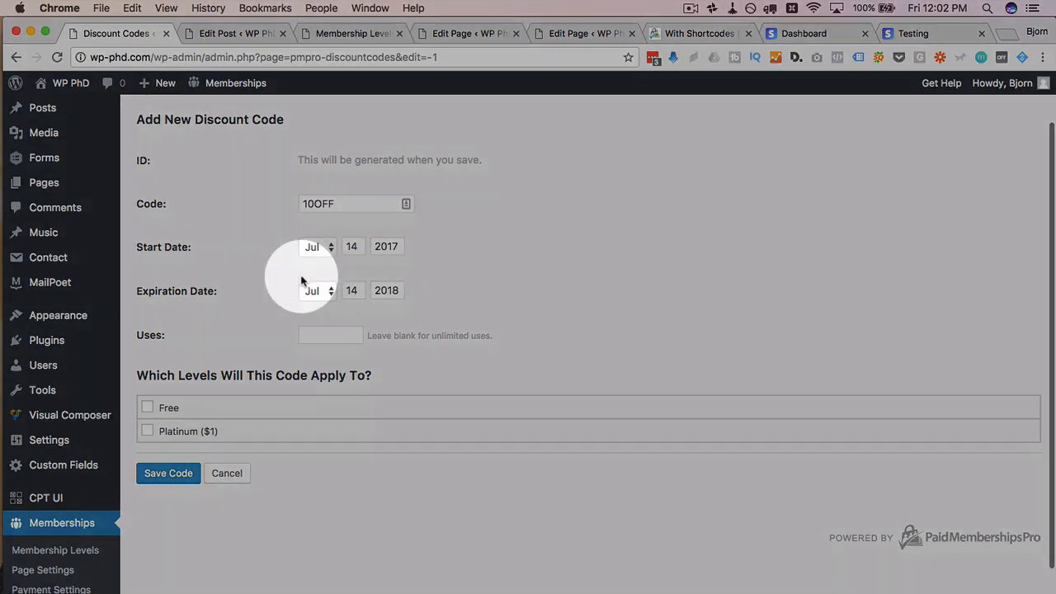
pyautogui.scroll(-1, 305, 272)
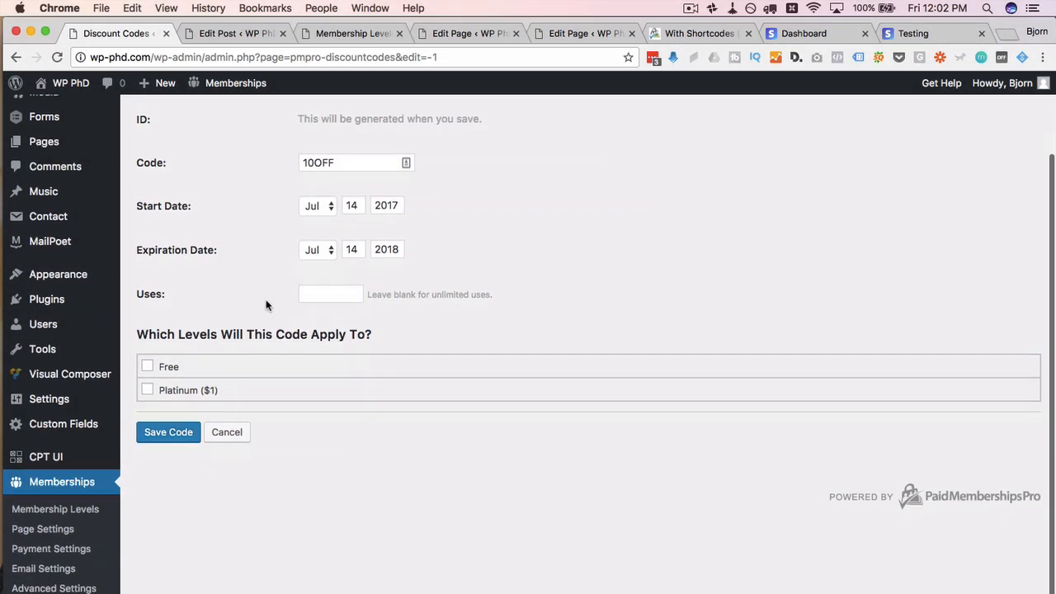
pyautogui.click(337, 290)
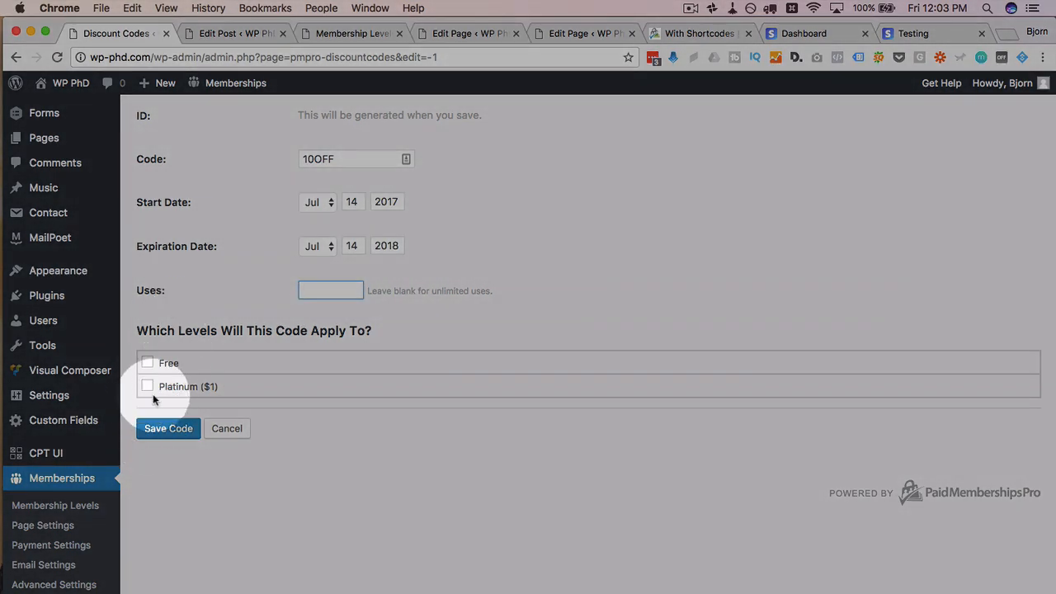
# Step: Apply the code to the Platinum ($1) level and save it
pyautogui.click(148, 387)
pyautogui.scroll(-2, 246, 453)
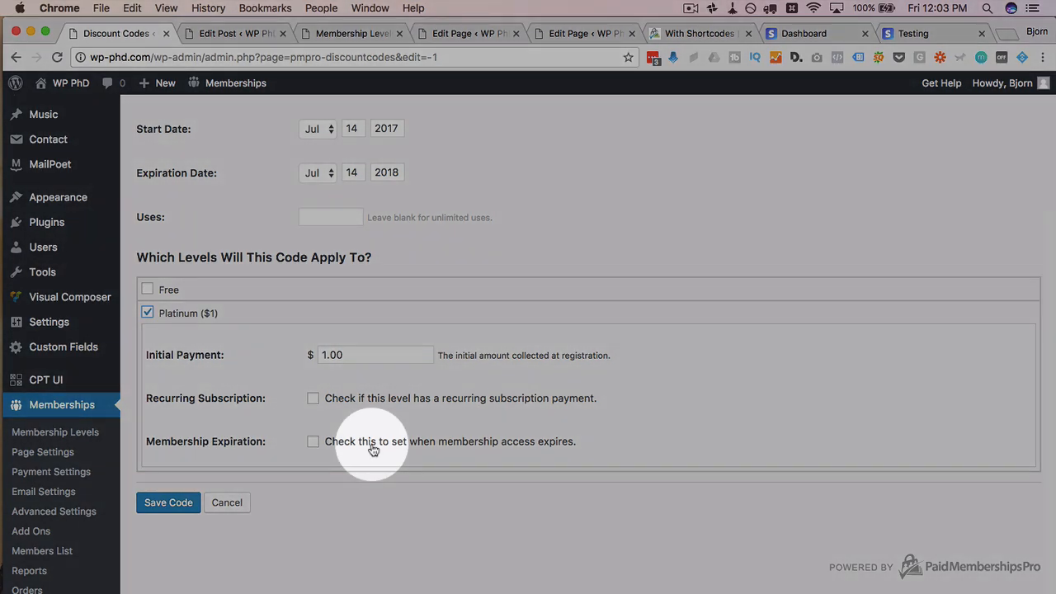
pyautogui.click(169, 503)
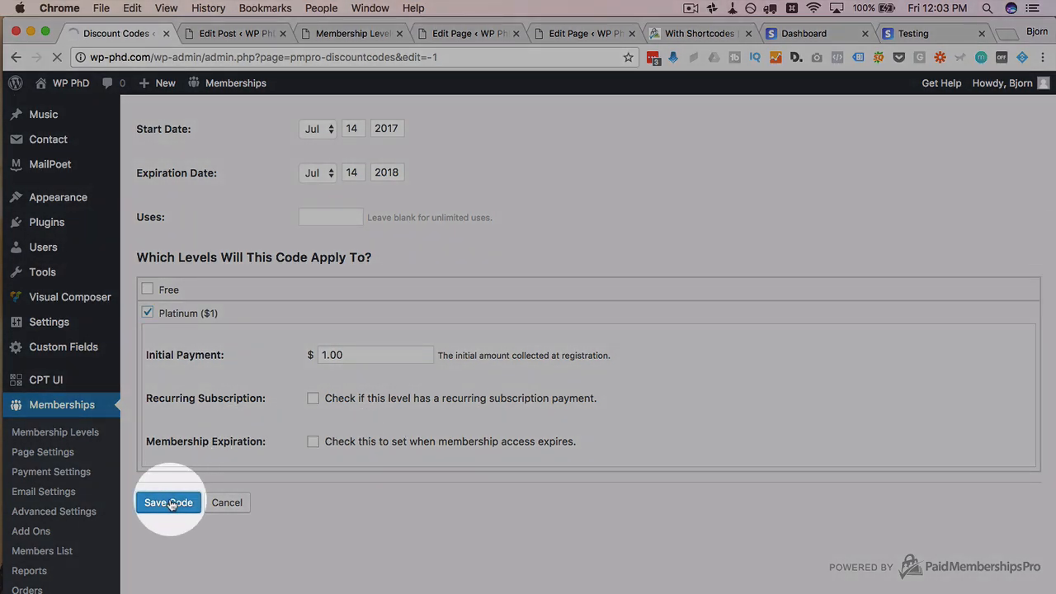
pyautogui.scroll(-2, 123, 471)
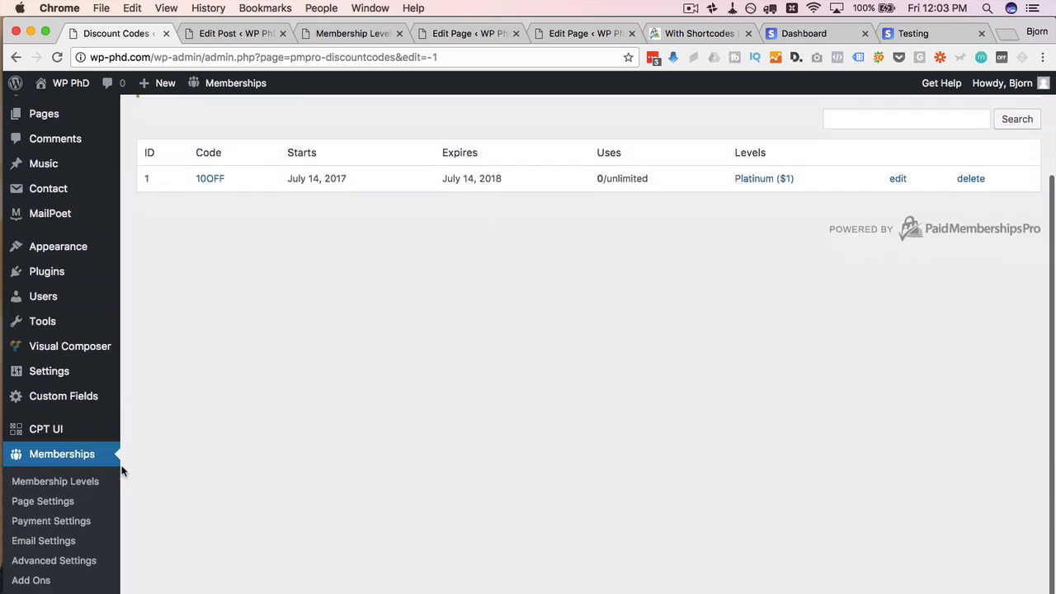
pyautogui.scroll(-1, 123, 472)
# Step: Log the test member out in Firefox and begin entering the free-page address
pyautogui.moveTo(35, 256)
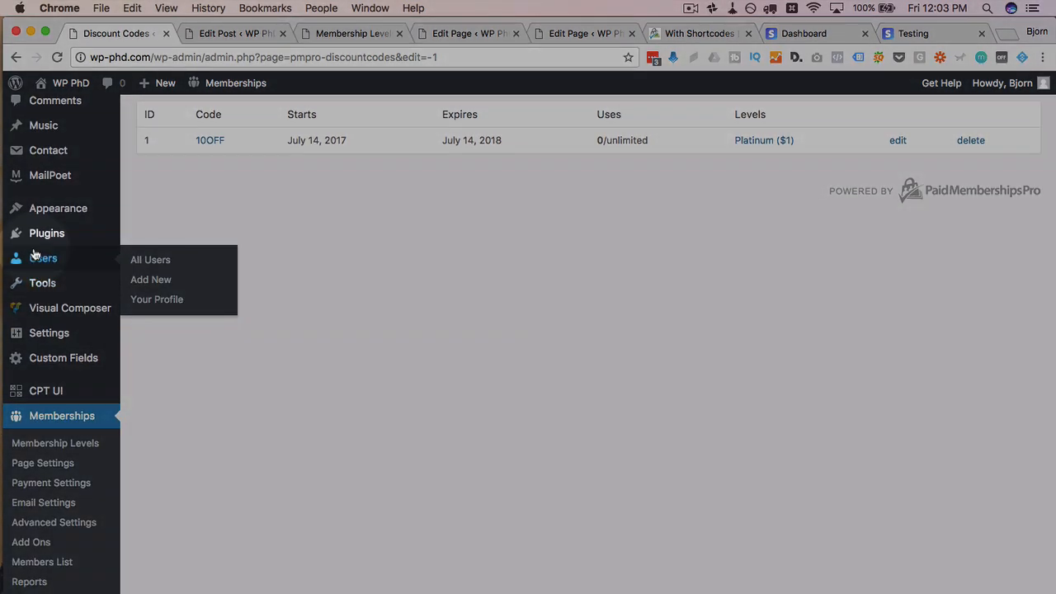
pyautogui.press('super+Tab')
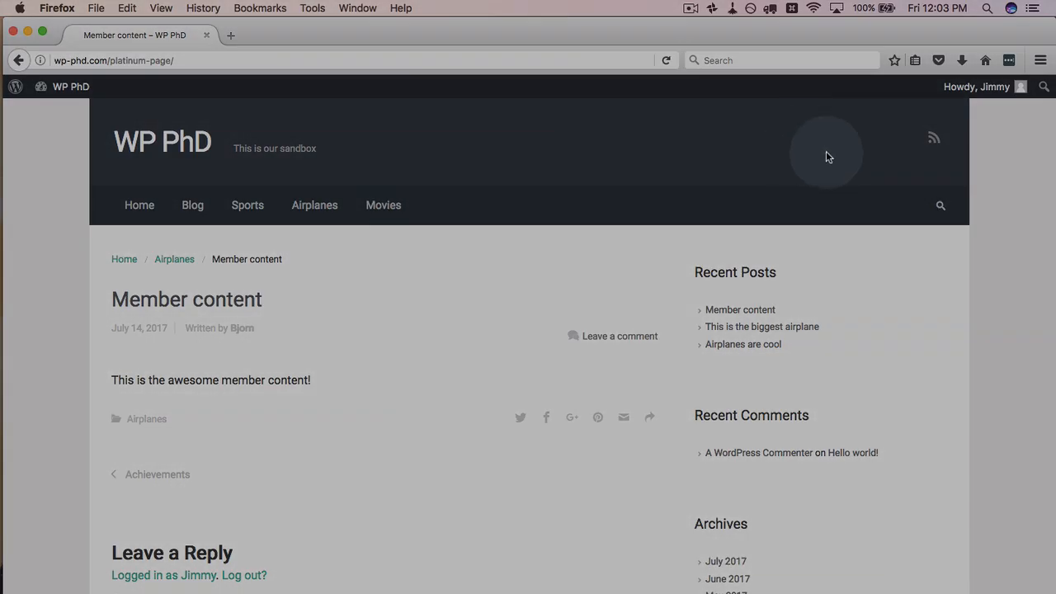
pyautogui.moveTo(990, 87)
pyautogui.click(929, 160)
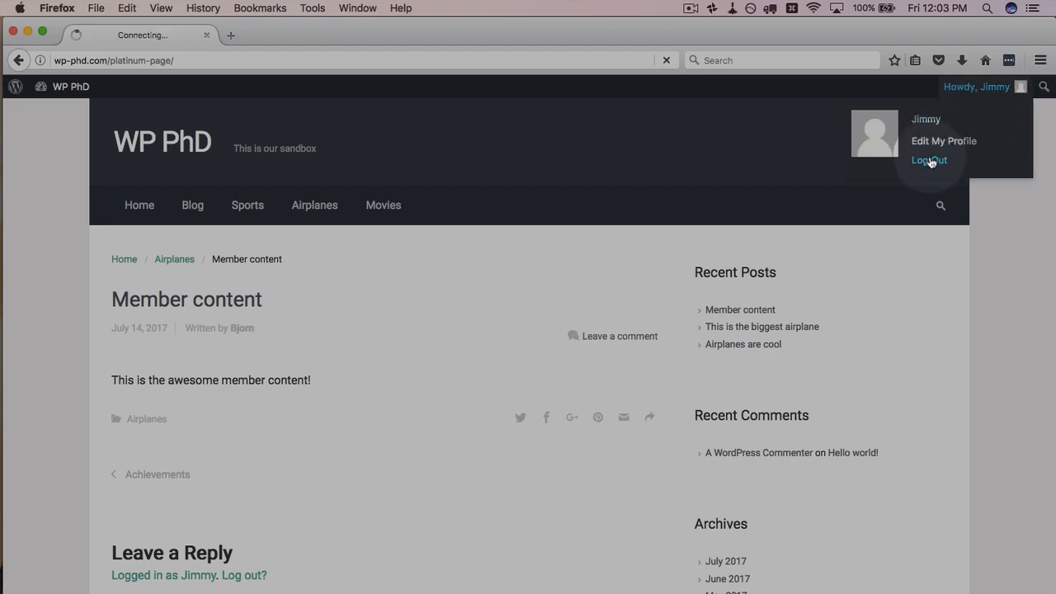
pyautogui.moveTo(109, 60); pyautogui.dragTo(412, 61)
pyautogui.write('fre-')
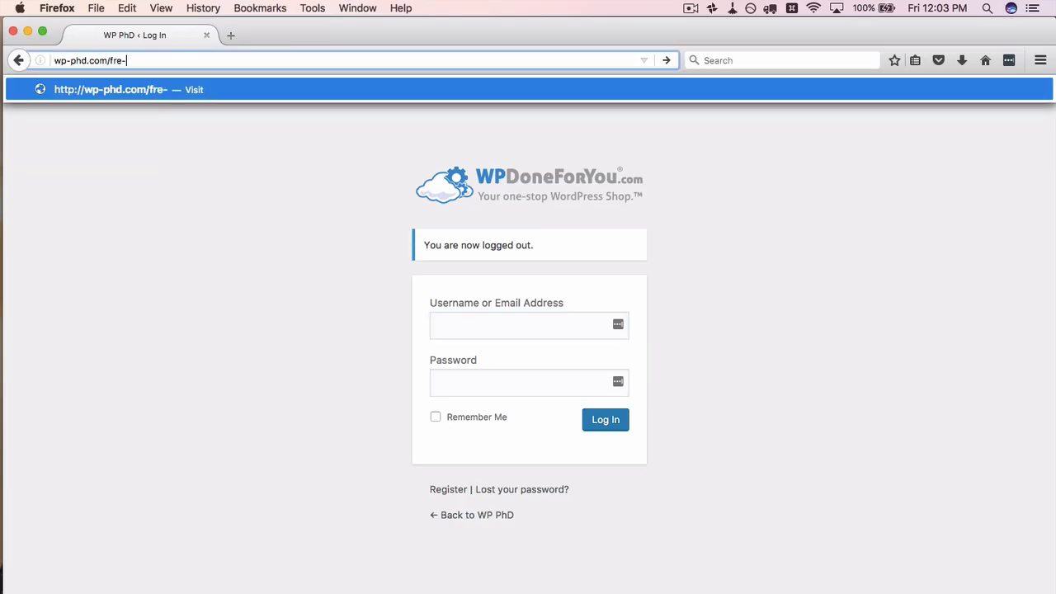
pyautogui.press('BackSpace')
# Step: Load /free-page, then /platinum-page, and start registering for membership
pyautogui.write('e-page')
pyautogui.press('Return')
pyautogui.moveTo(108, 60); pyautogui.dragTo(120, 61)
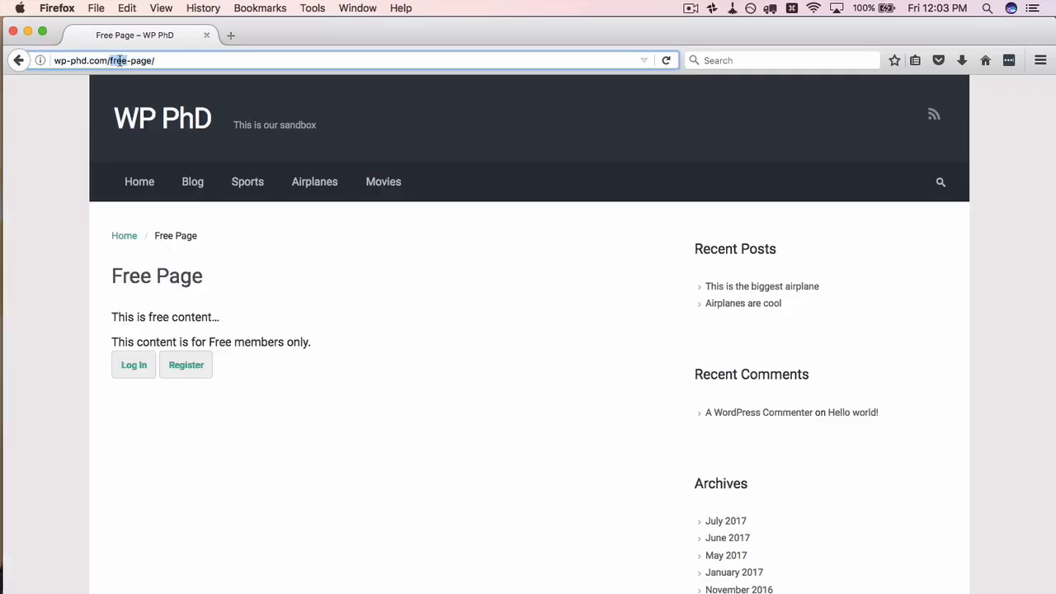
pyautogui.write('platinum')
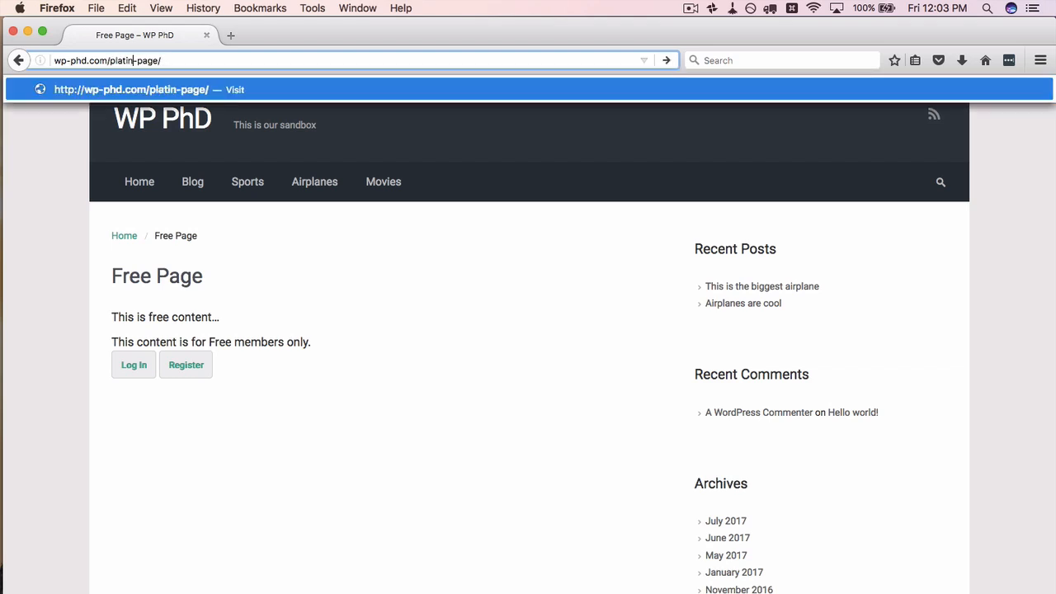
pyautogui.press('Return')
pyautogui.click(185, 368)
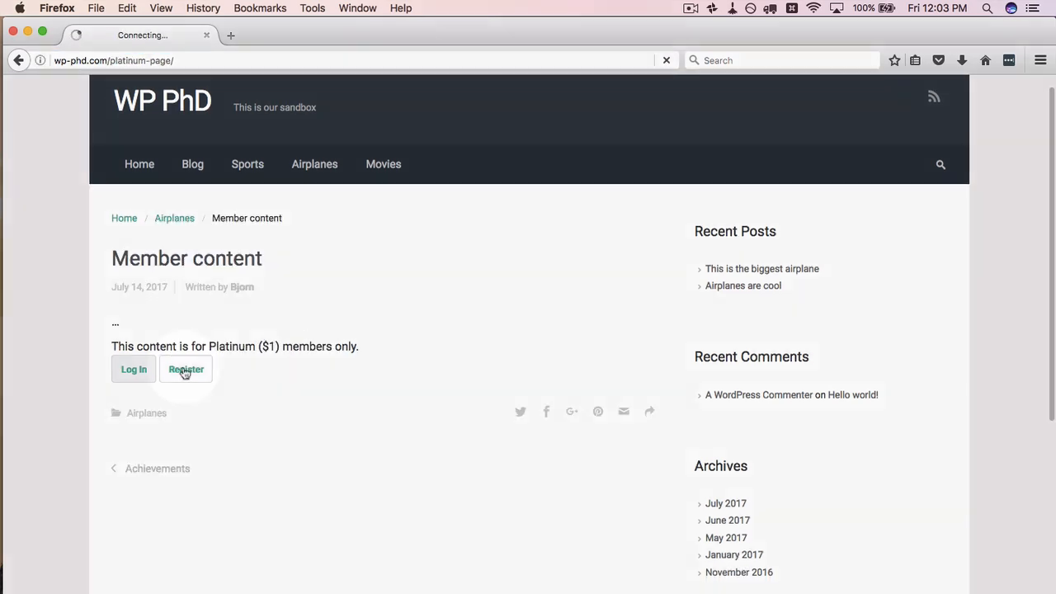
# Step: Choose the Platinum ($1) level and apply discount code 10OFF at checkout
pyautogui.scroll(-1, 144, 360)
pyautogui.click(165, 341)
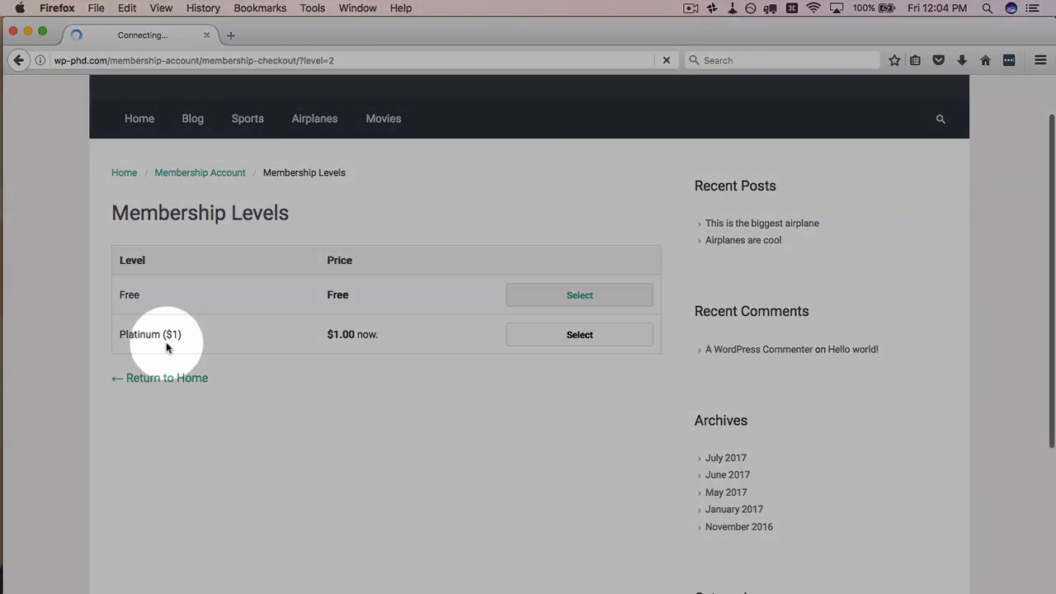
pyautogui.scroll(-3, 91, 345)
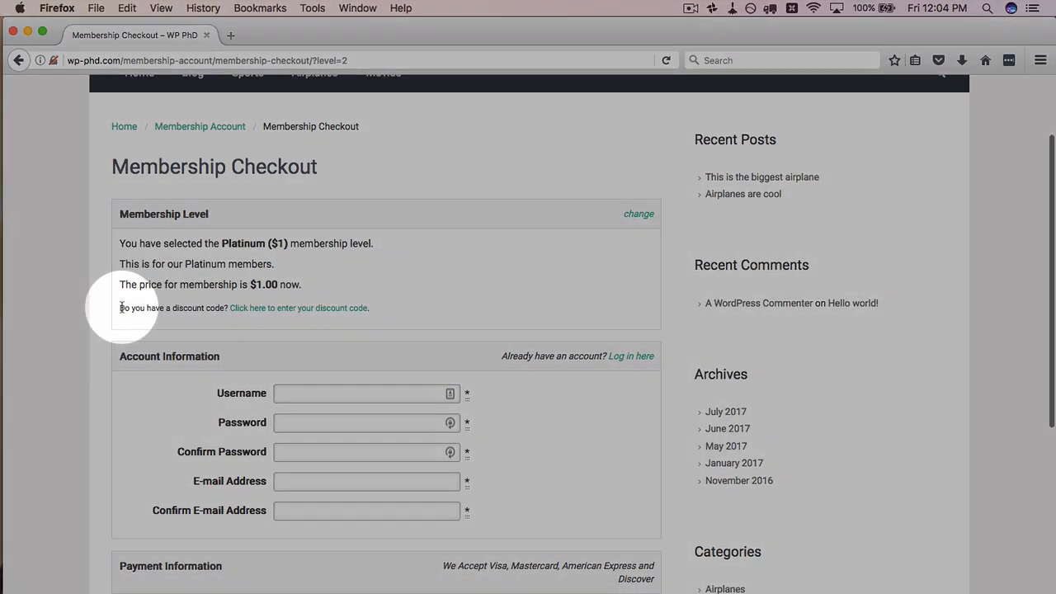
pyautogui.moveTo(120, 308); pyautogui.dragTo(228, 308)
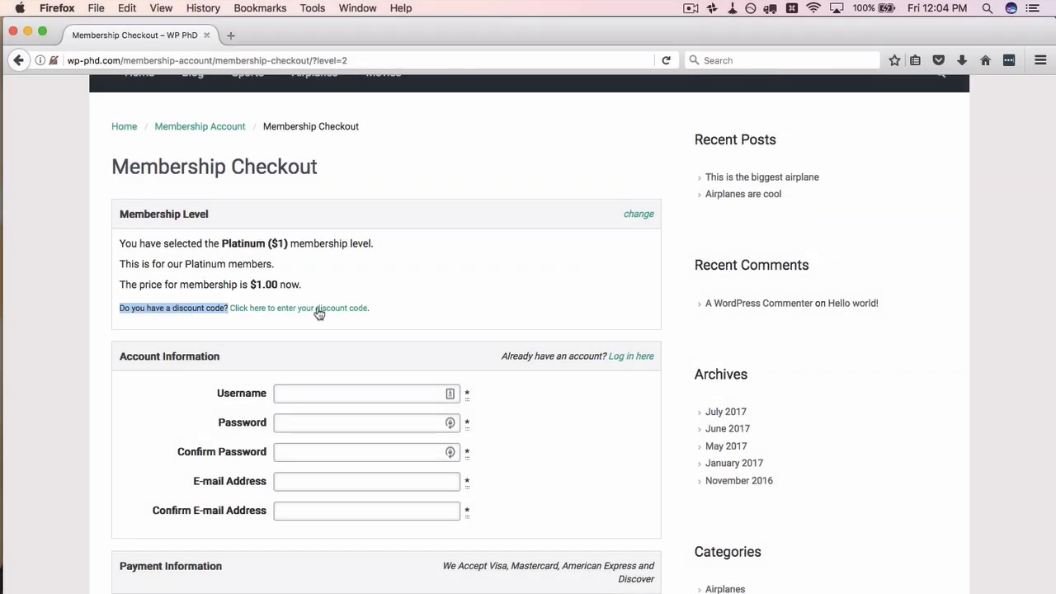
pyautogui.click(319, 308)
pyautogui.click(297, 330)
pyautogui.write('10OFF')
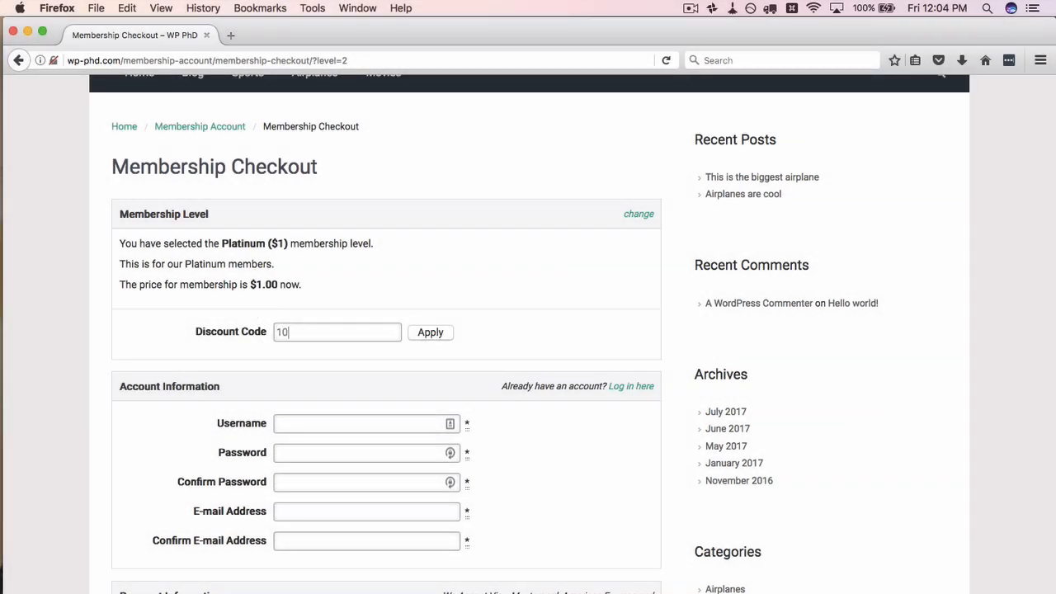
pyautogui.click(428, 335)
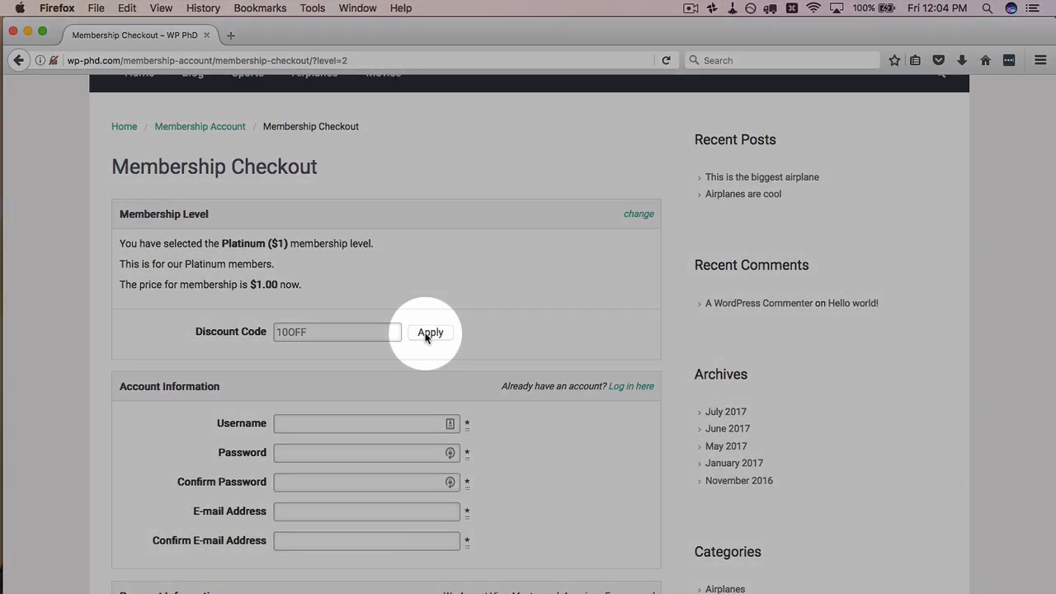
# Step: Edit 10OFF in the admin, changing the Platinum initial payment from 1.00 to .9, and save
pyautogui.press('super+Tab')
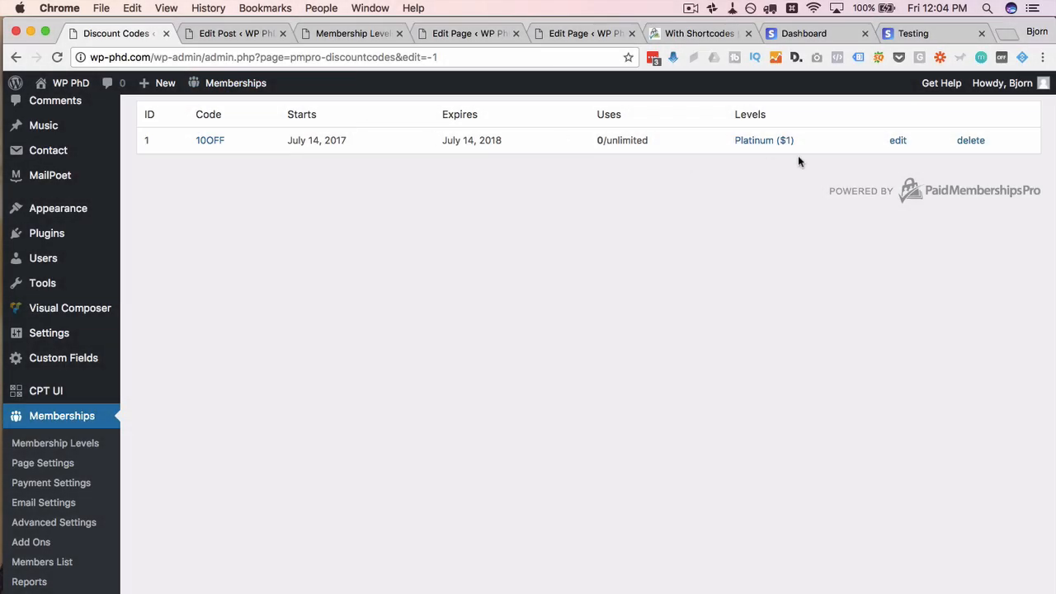
pyautogui.click(898, 141)
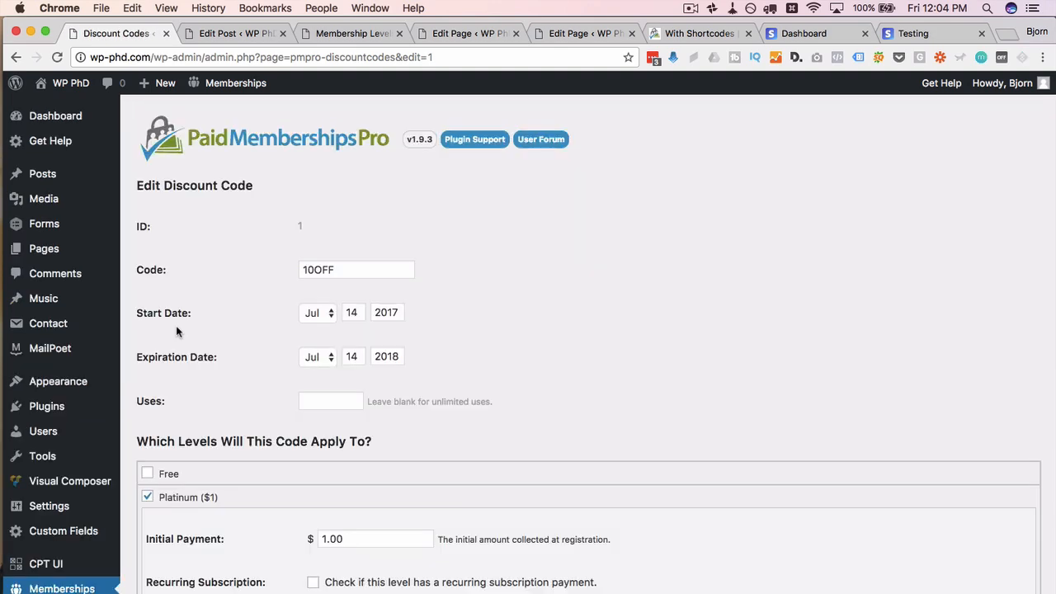
pyautogui.scroll(-5, 176, 331)
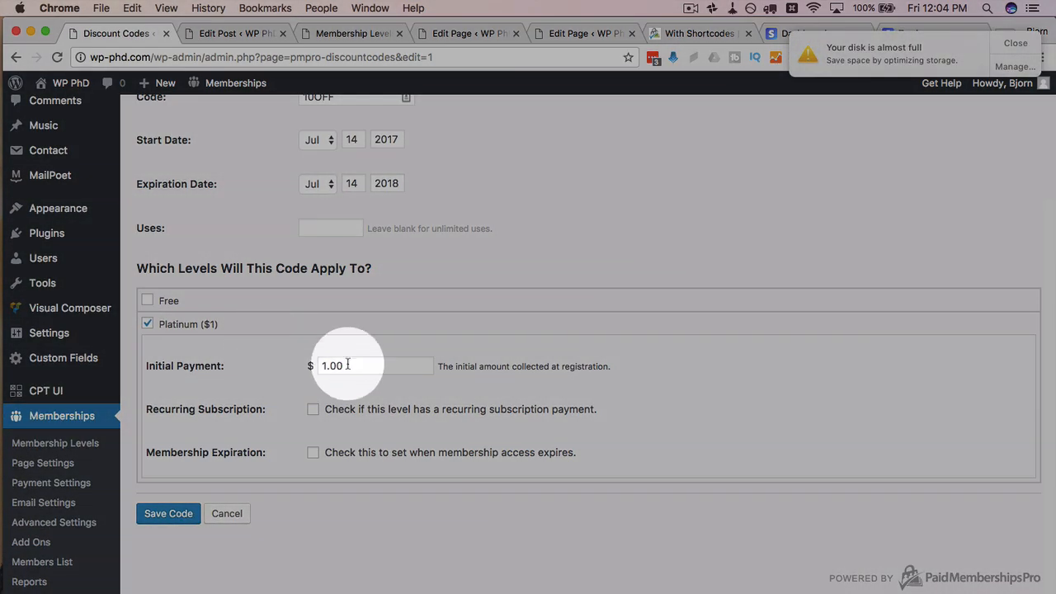
pyautogui.click(1015, 43)
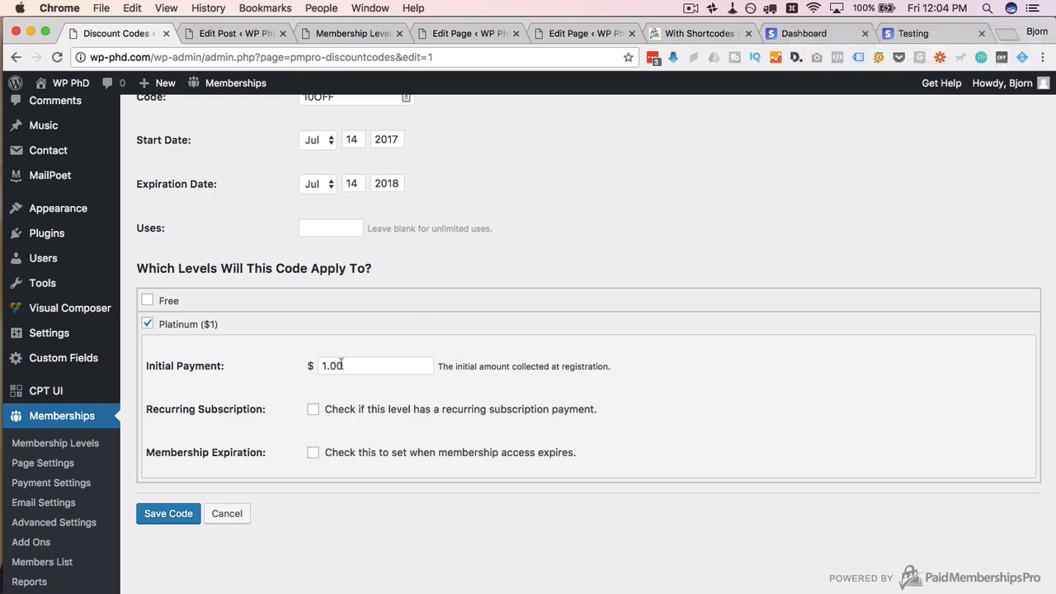
pyautogui.moveTo(342, 365); pyautogui.dragTo(283, 365)
pyautogui.press('BackSpace')
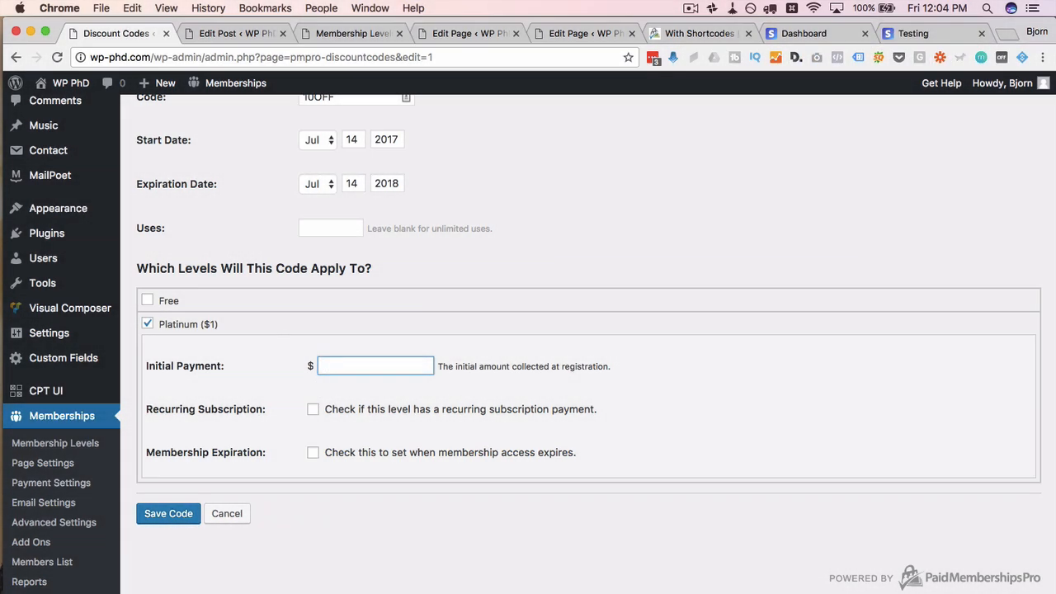
pyautogui.write('.9')
pyautogui.click(165, 514)
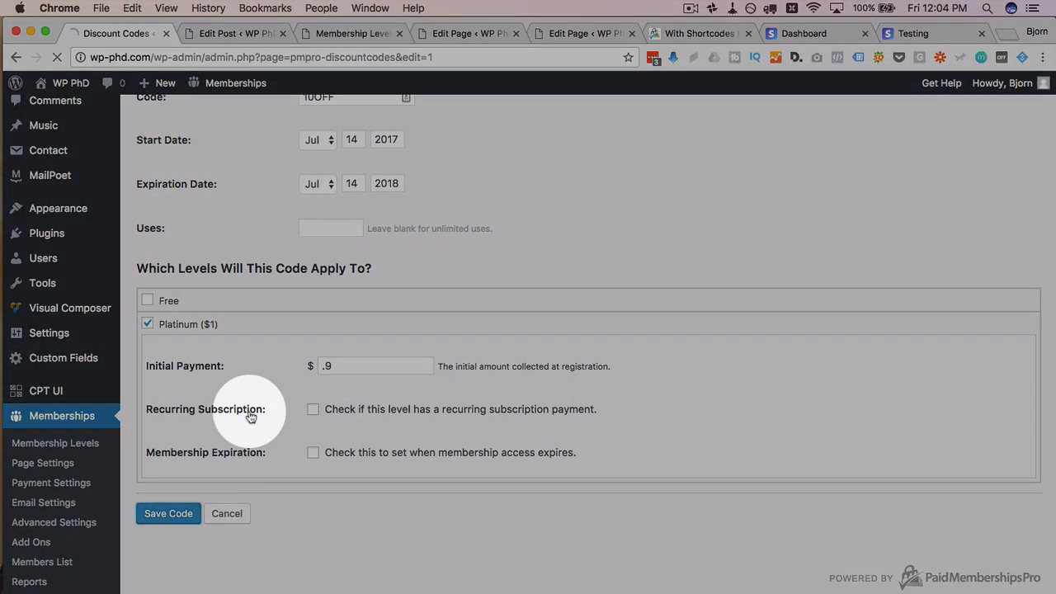
pyautogui.press('super+Tab')
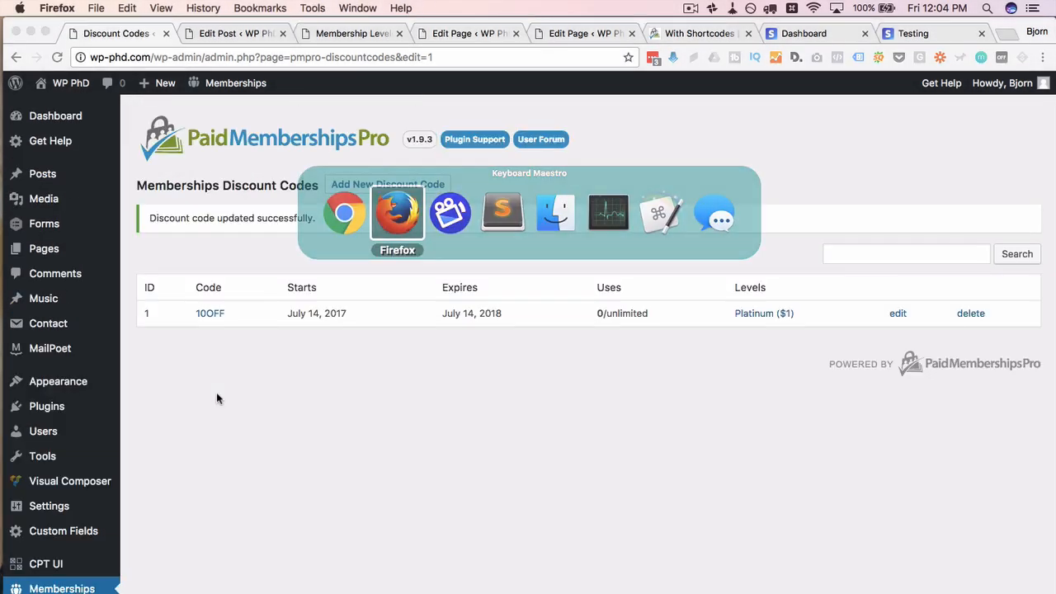
# Step: Reload the checkout and reapply 10OFF, confirming the Platinum price is now $0.90
pyautogui.click(410, 60)
pyautogui.press('Return')
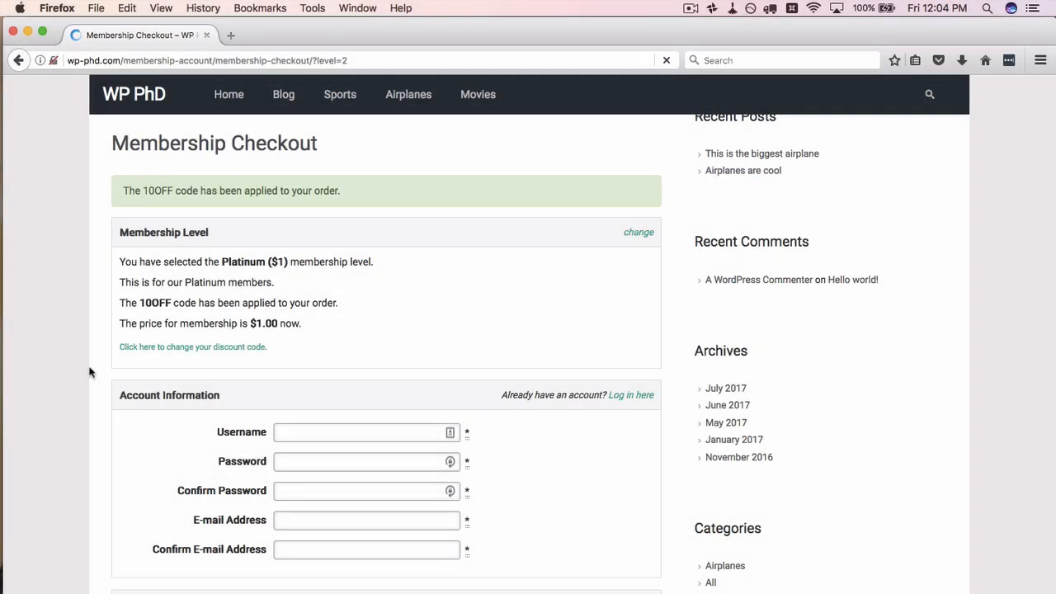
pyautogui.click(266, 288)
pyautogui.click(288, 308)
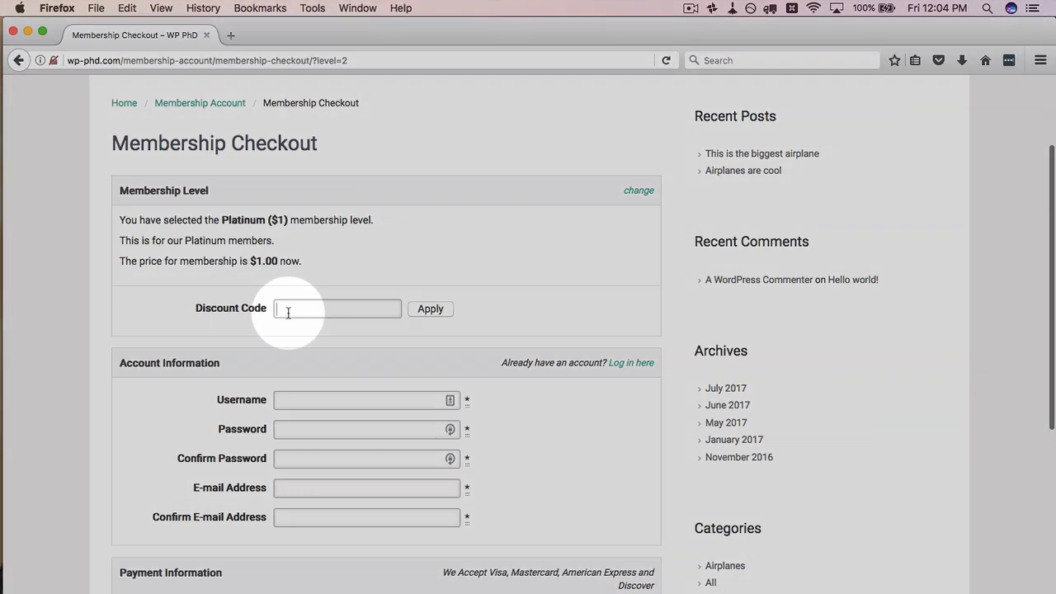
pyautogui.write('10OFF')
pyautogui.click(428, 309)
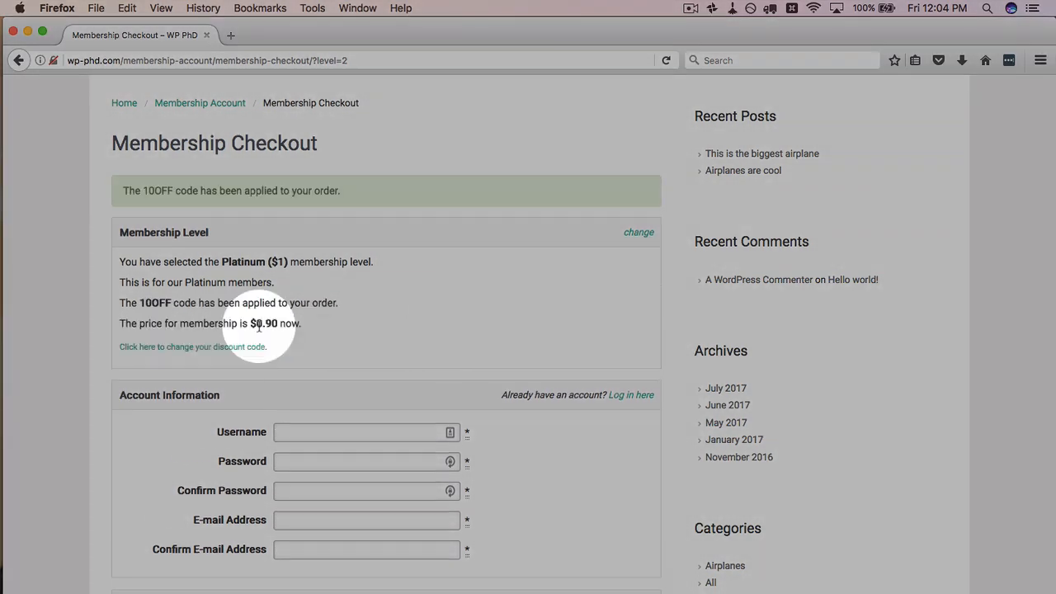
pyautogui.moveTo(282, 324); pyautogui.dragTo(279, 324)
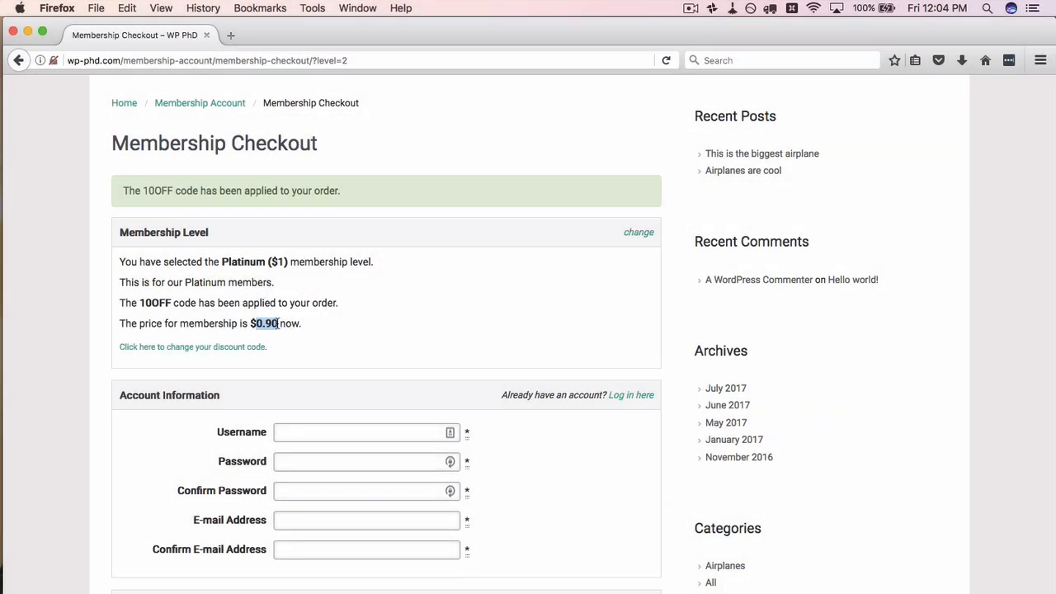
pyautogui.scroll(-4, 144, 437)
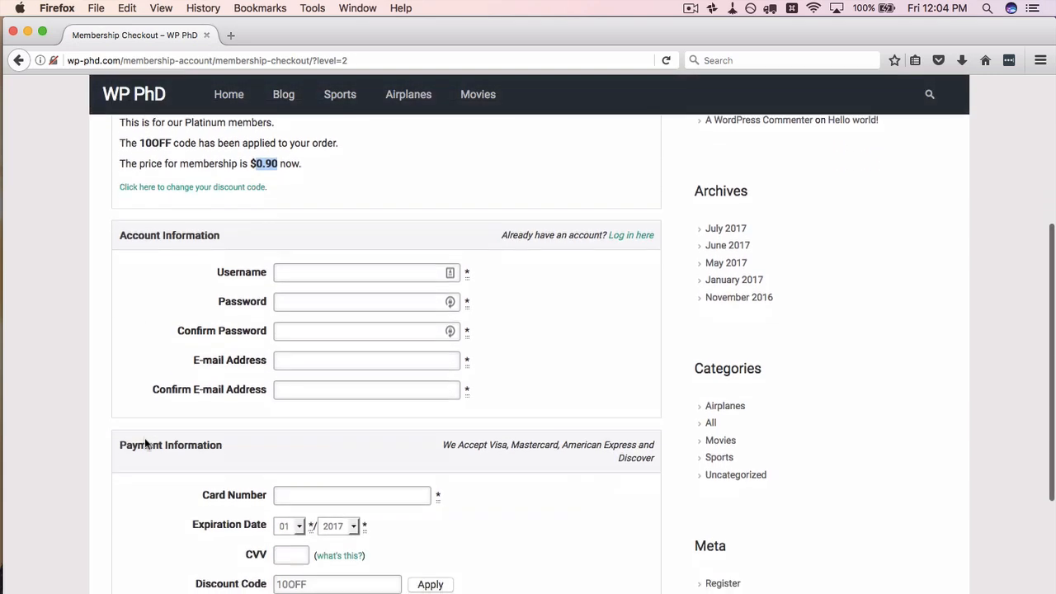
pyautogui.scroll(-3, 304, 326)
pyautogui.scroll(-4, 157, 409)
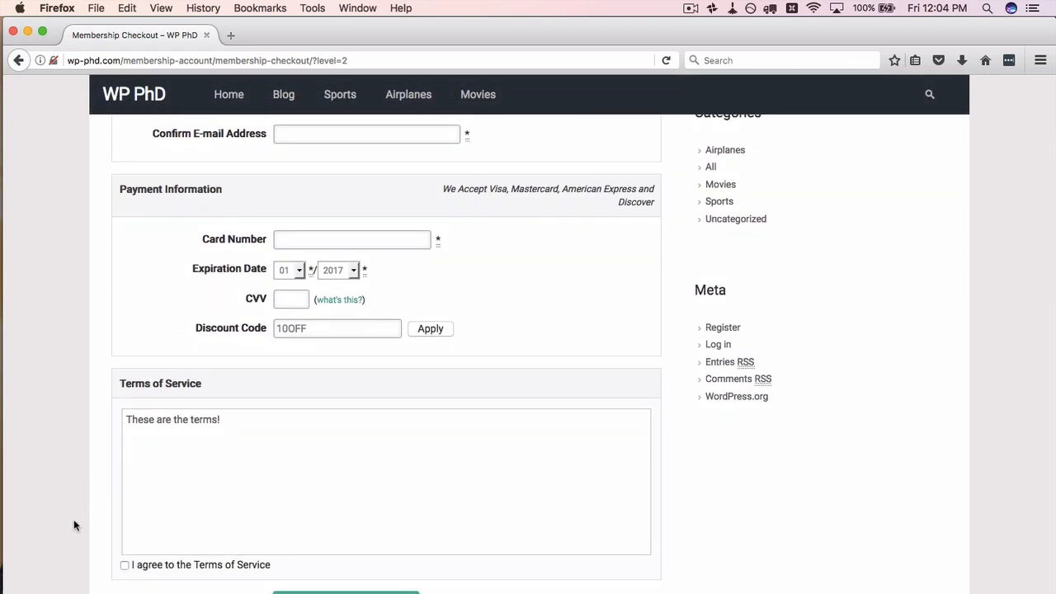
pyautogui.press('super+Tab')
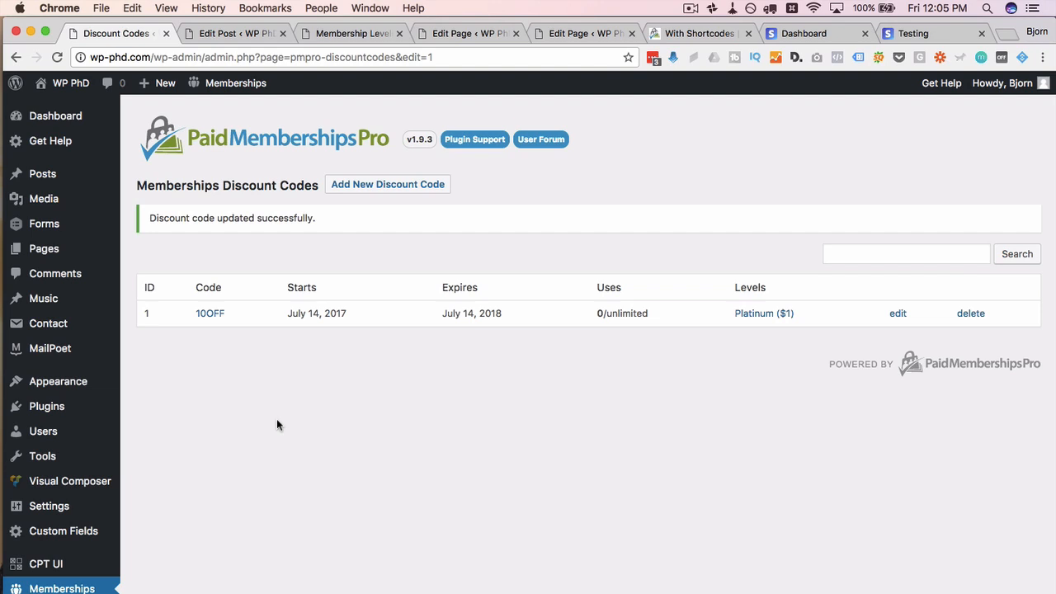
# Step: Scroll the admin discount codes list and open Memberships > Add Ons
pyautogui.scroll(-4, 278, 425)
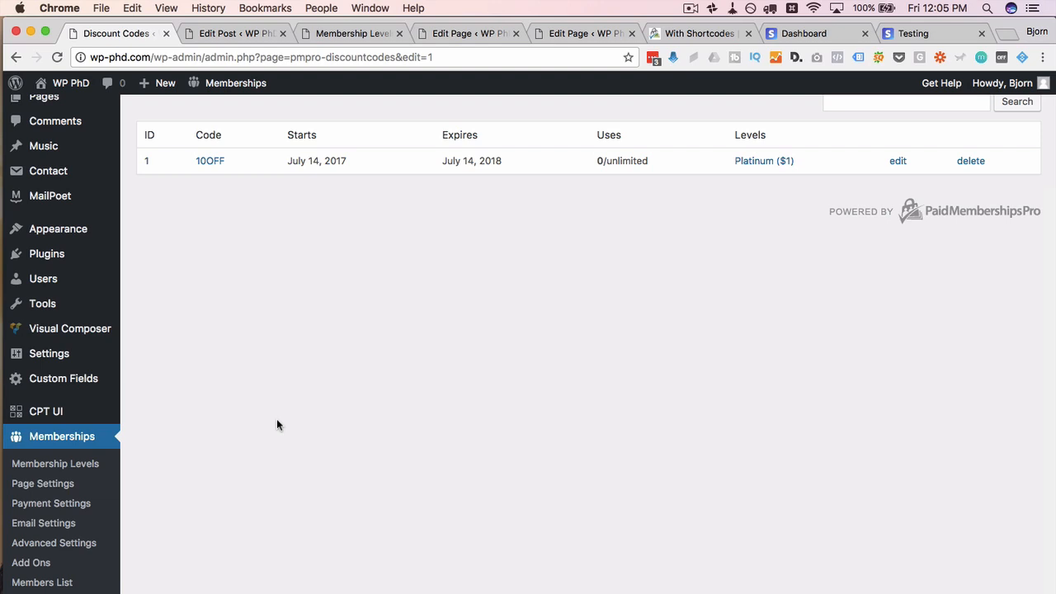
pyautogui.scroll(-1, 277, 423)
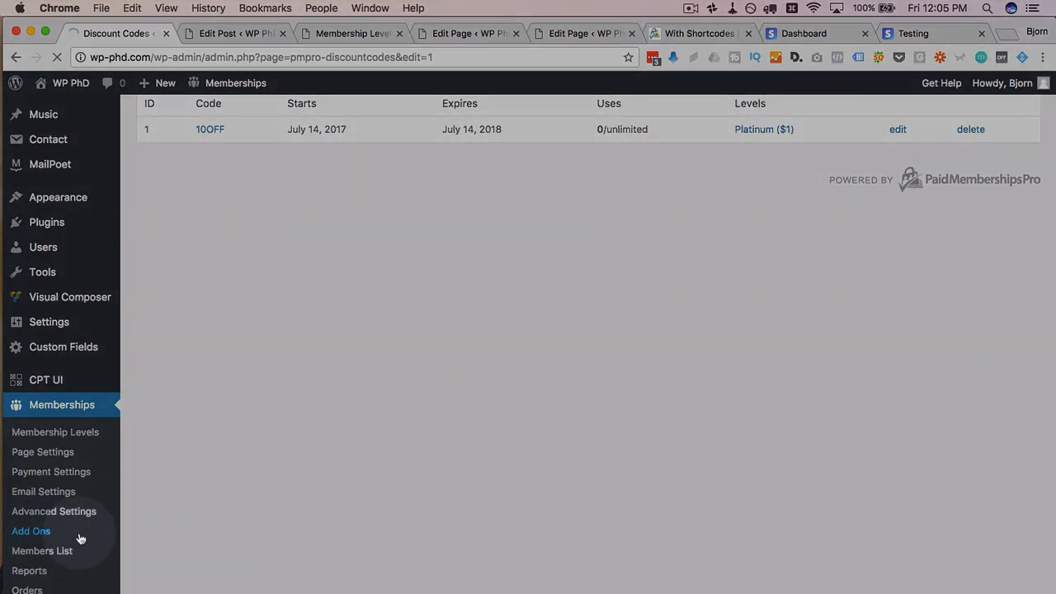
pyautogui.click(18, 535)
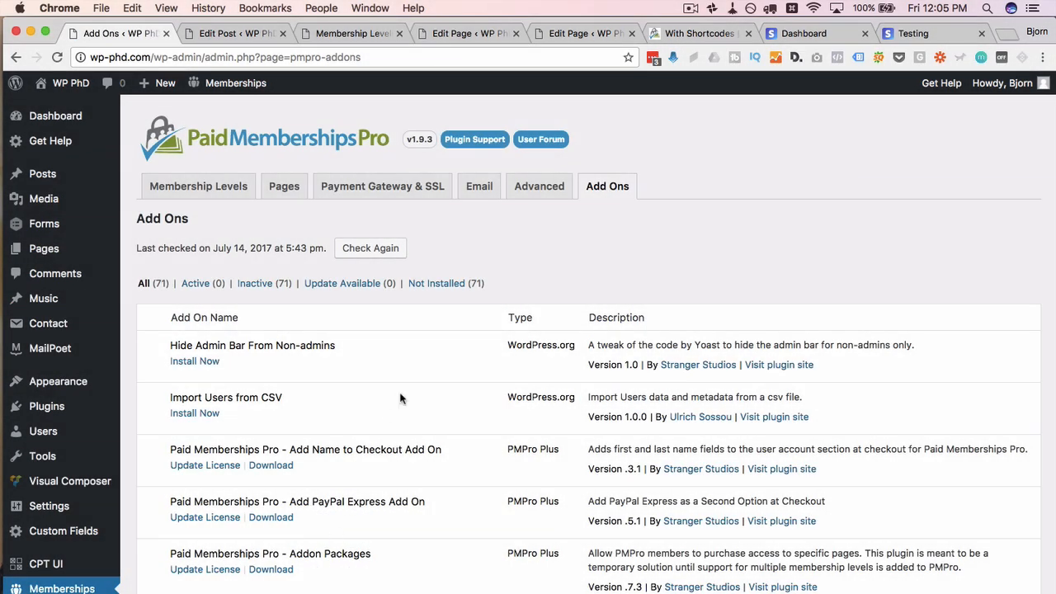
# Step: Scroll through the 71 Paid Memberships Pro add-ons, mostly PMPro Plus, and back up
pyautogui.scroll(-3, 416, 367)
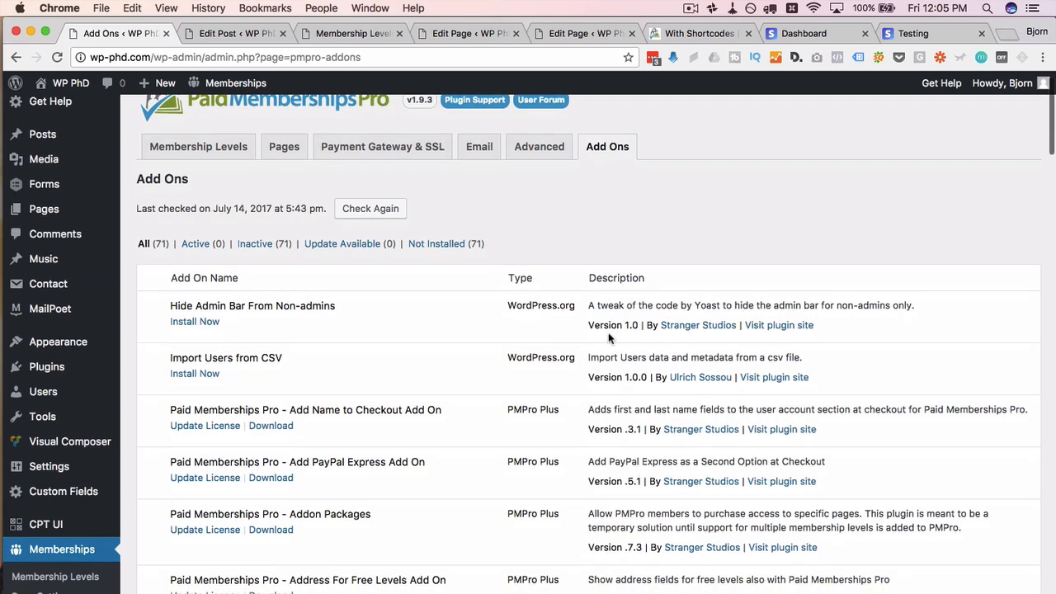
pyautogui.scroll(-1, 579, 411)
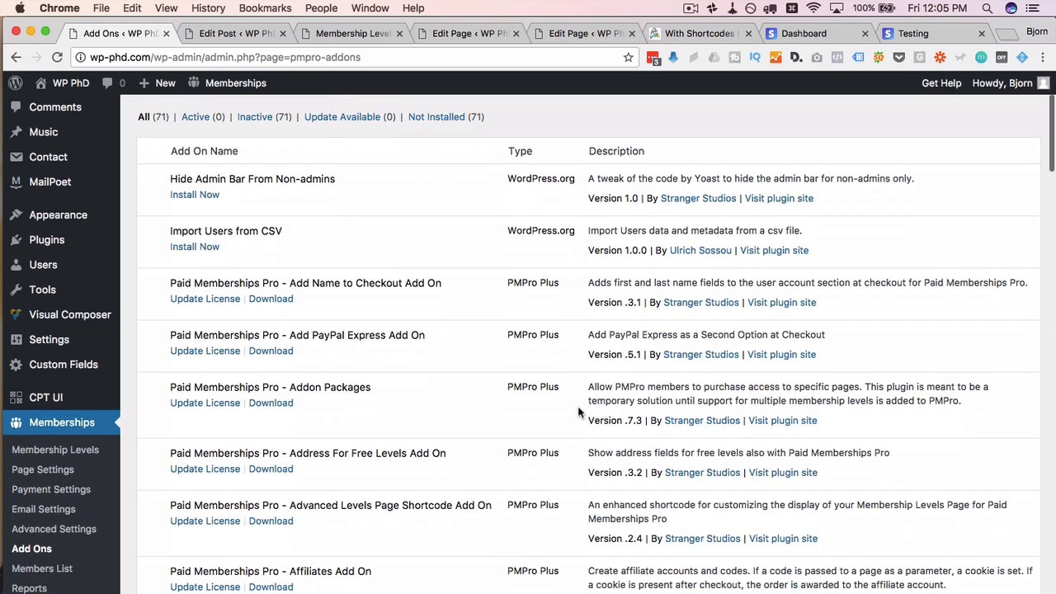
pyautogui.scroll(4, 581, 425)
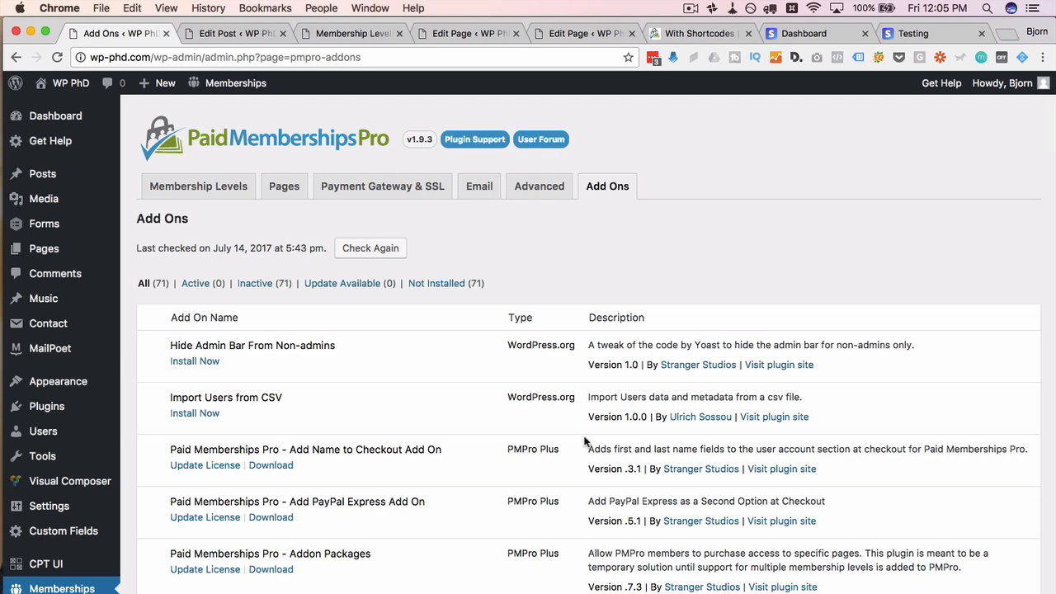
pyautogui.scroll(-10, 584, 443)
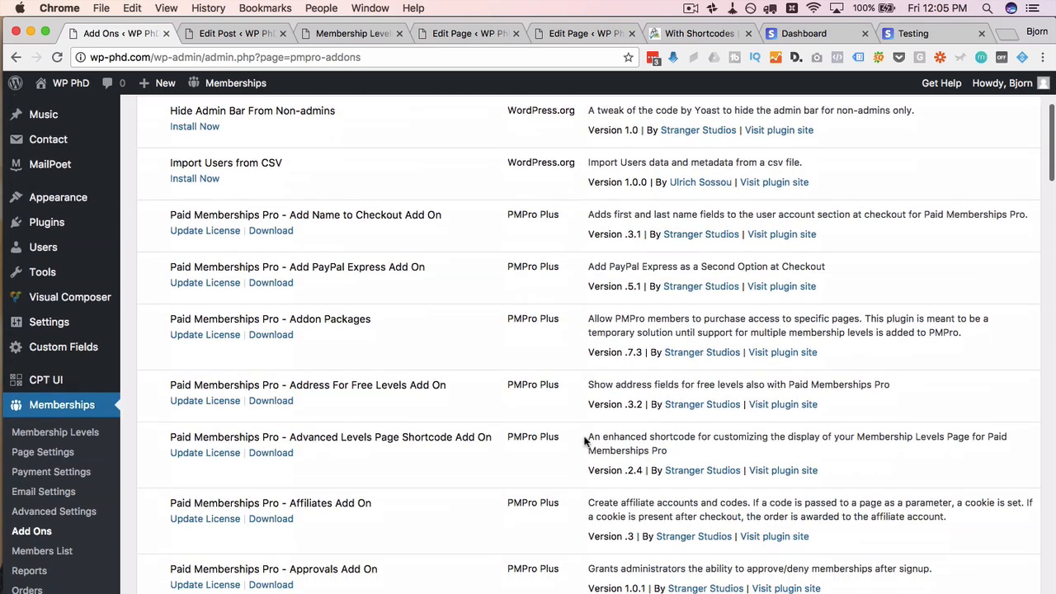
pyautogui.scroll(-17, 584, 443)
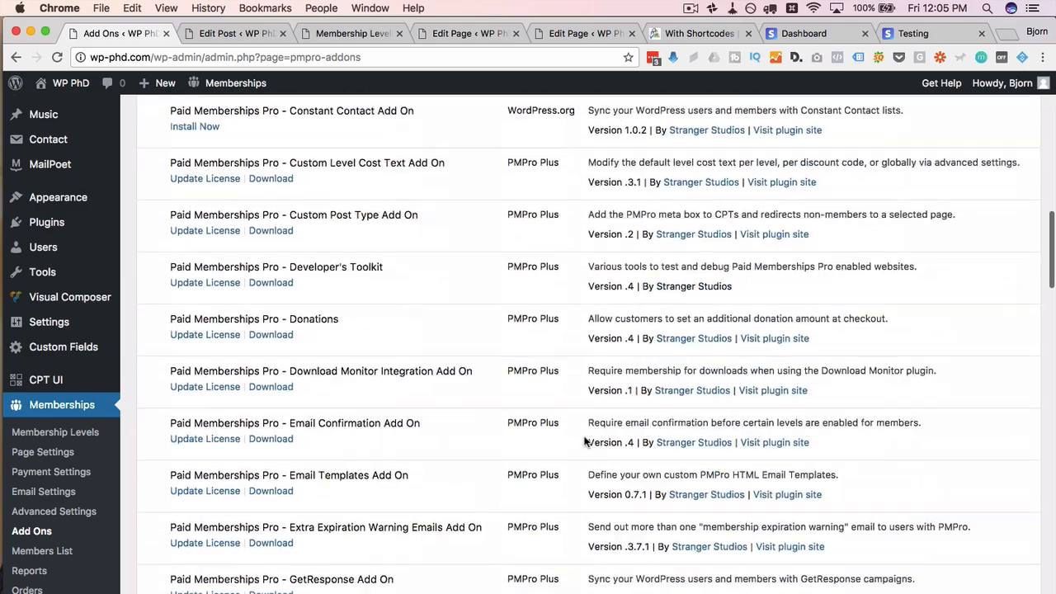
pyautogui.scroll(20, 584, 443)
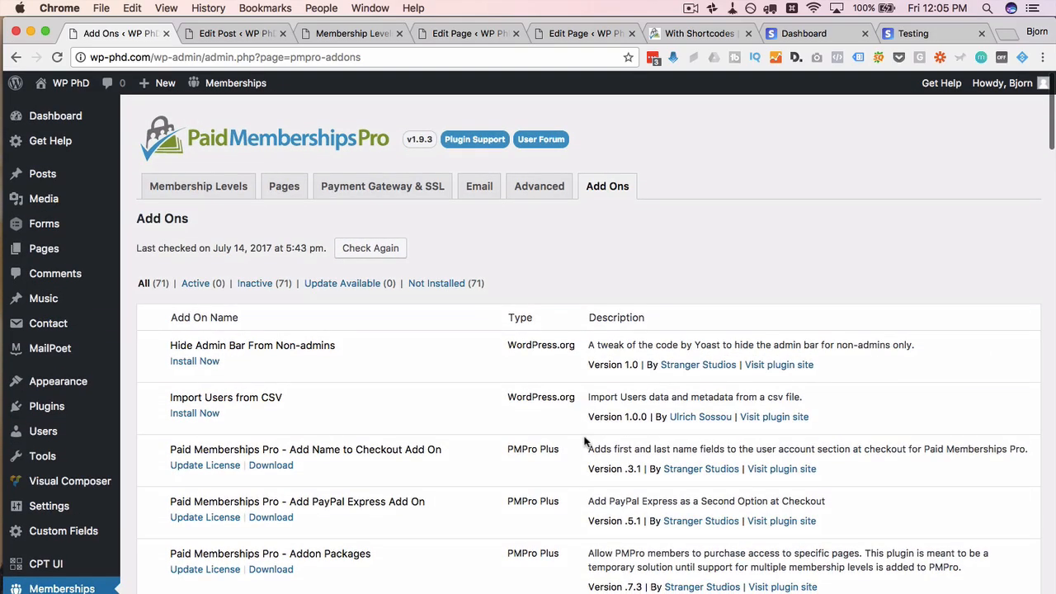